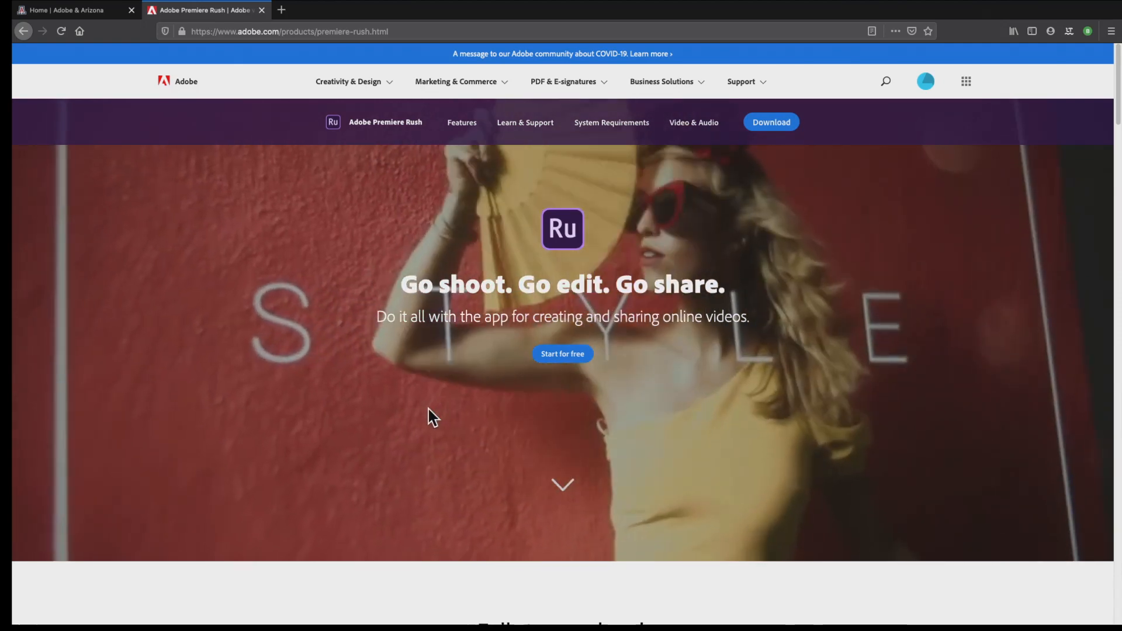
Review the Premiere Rush product page, covering its features, supported platforms and the Free Starter and Single App plans
scroll(432, 417, down, 2)
scroll(433, 417, up, 2)
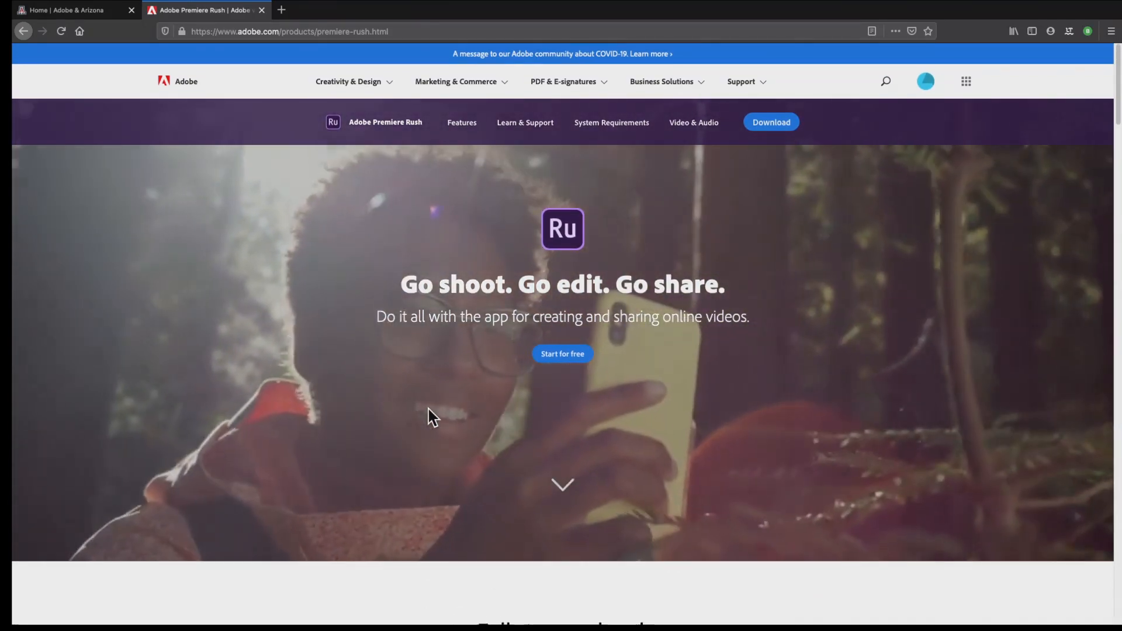
scroll(429, 409, down, 7)
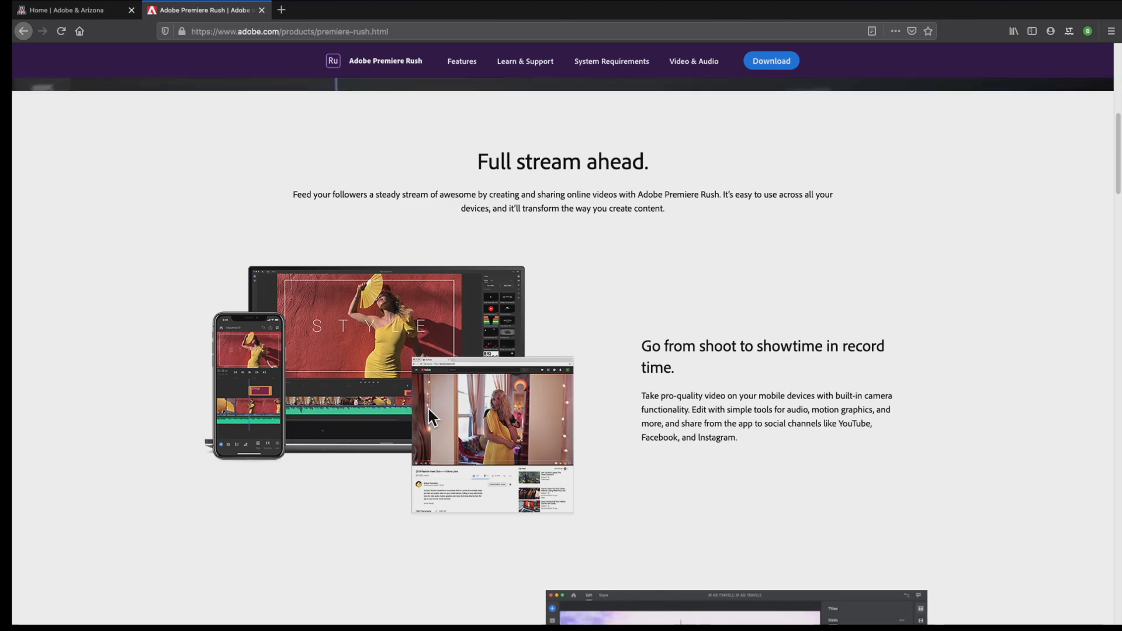
scroll(428, 407, down, 5)
scroll(428, 410, down, 1)
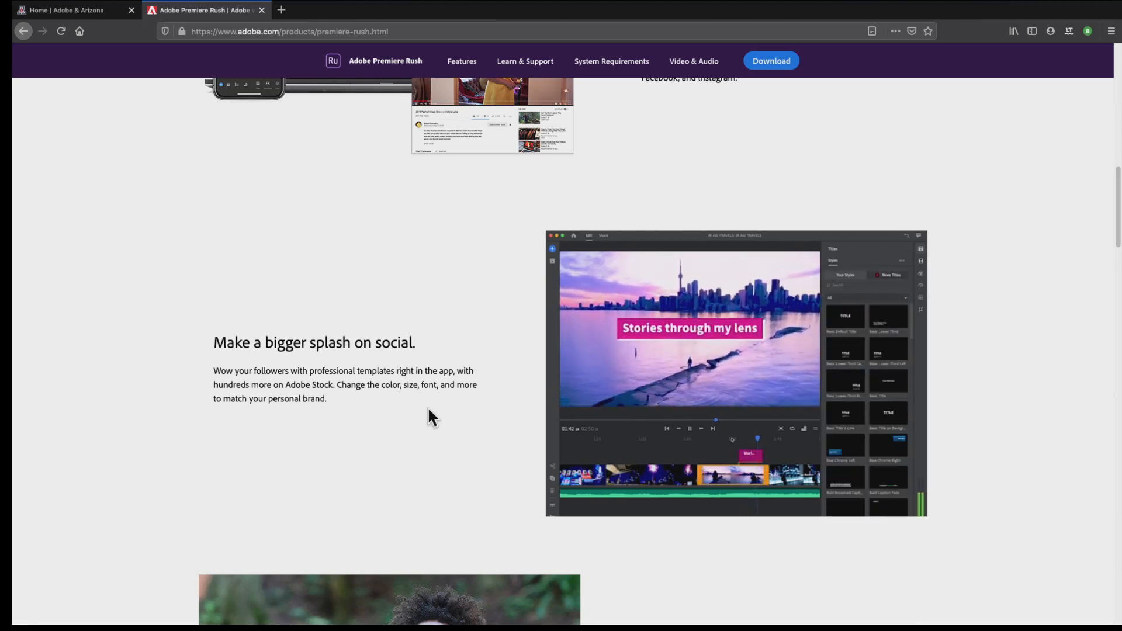
scroll(429, 410, down, 4)
scroll(428, 410, down, 3)
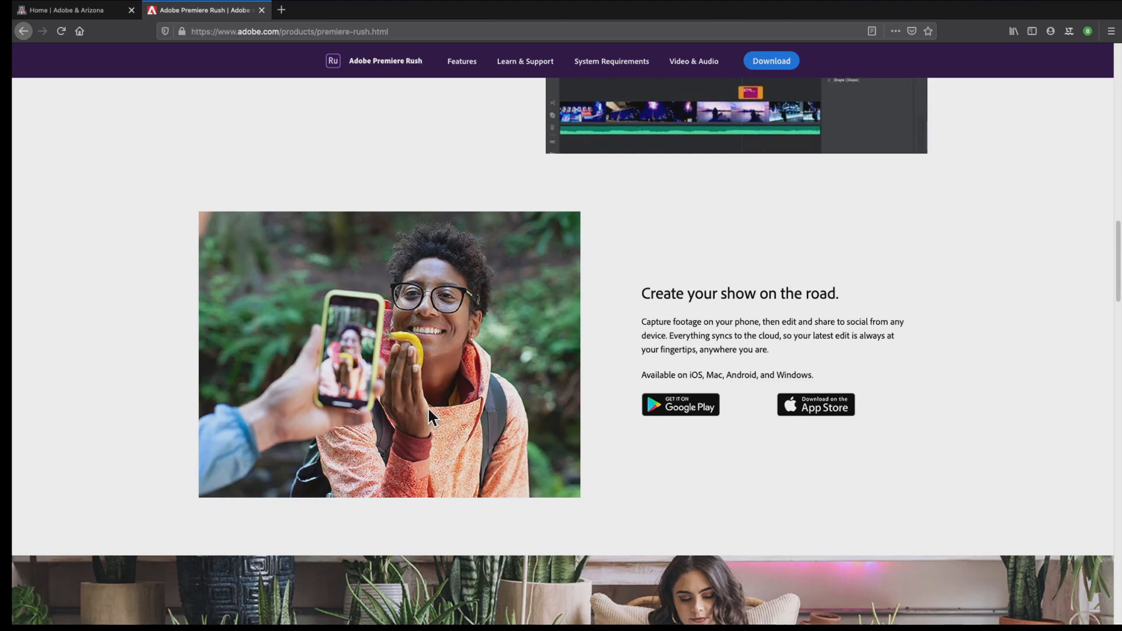
scroll(429, 410, down, 5)
scroll(429, 409, down, 6)
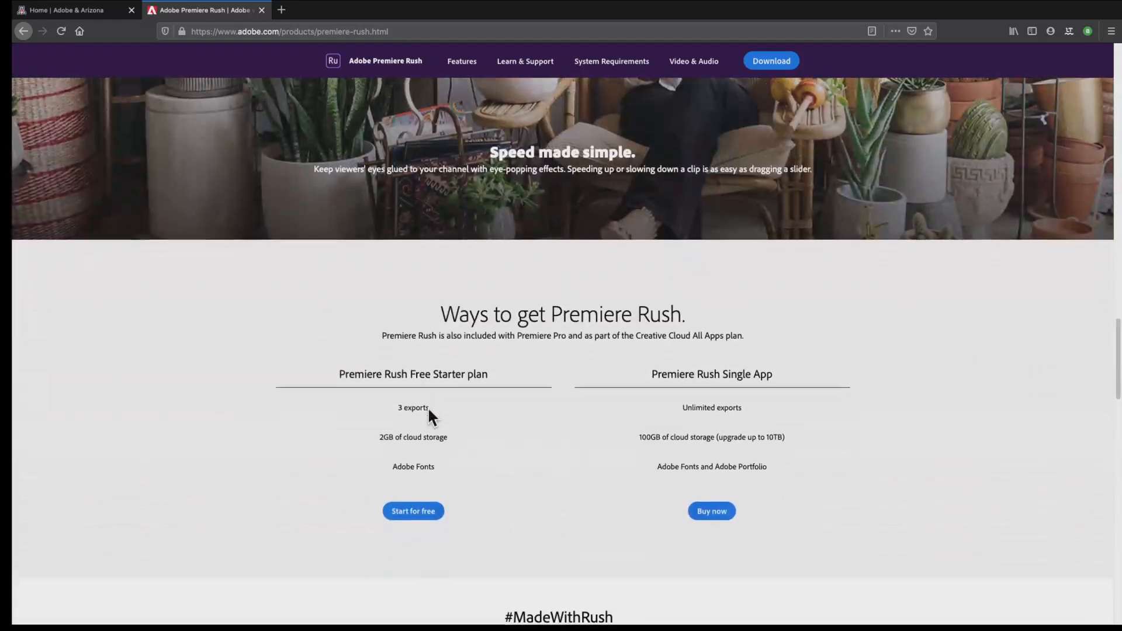
scroll(427, 407, up, 5)
scroll(429, 409, up, 6)
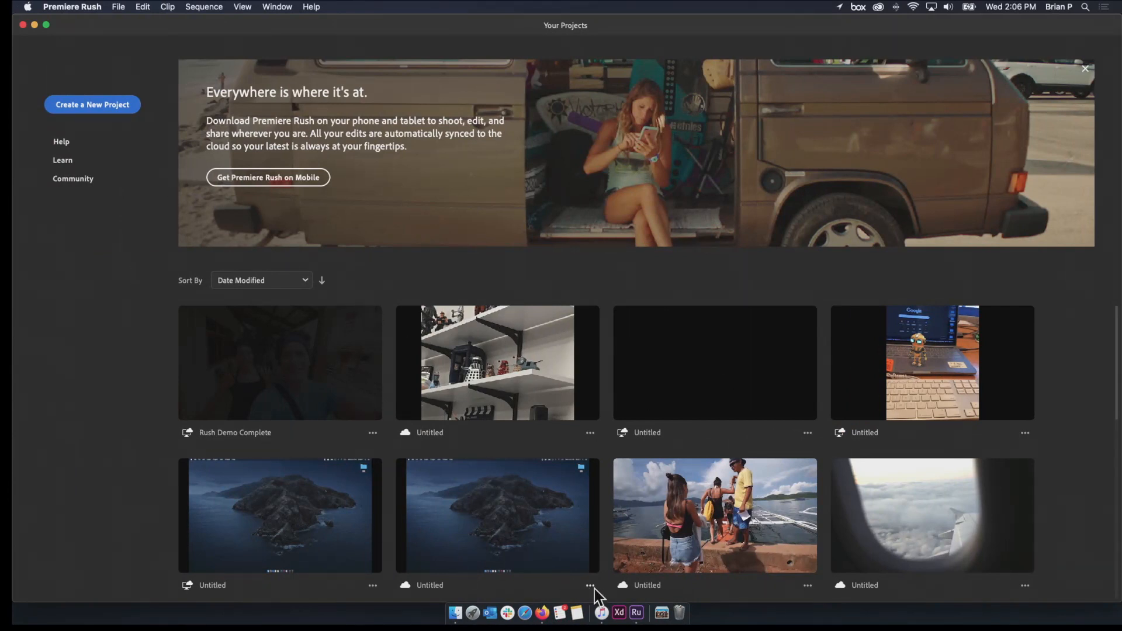
Switch to Premiere Rush and look through the thumbnails of all existing projects
right_click(598, 612)
click(607, 584)
scroll(479, 543, down, 10)
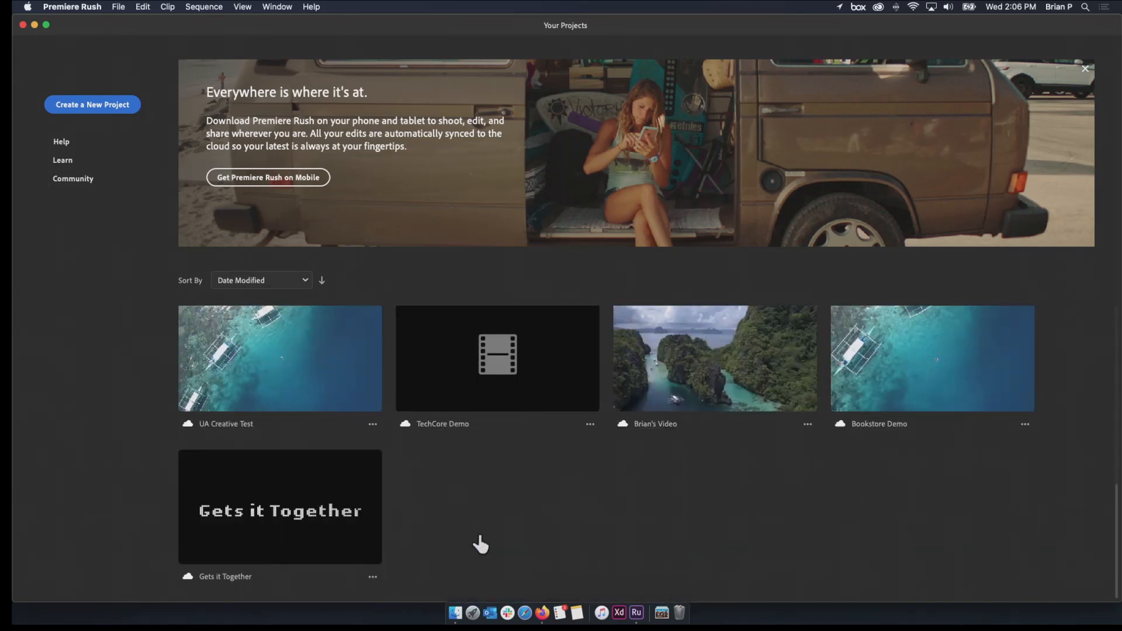
scroll(481, 545, up, 10)
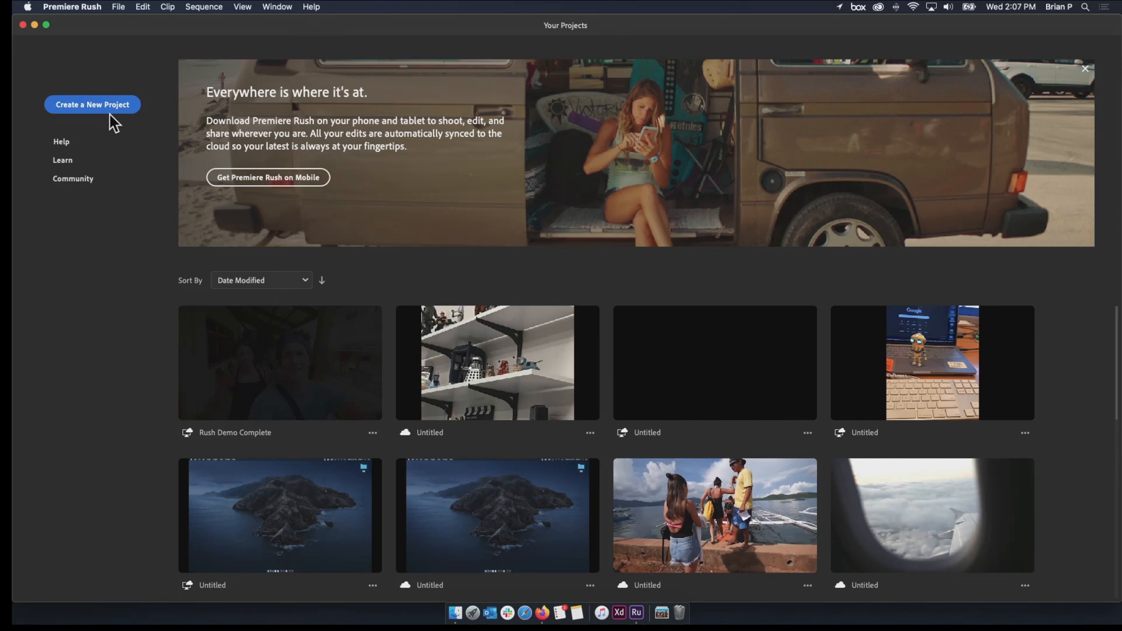
Start a new project and open the Sample Media folder as its media source
click(108, 111)
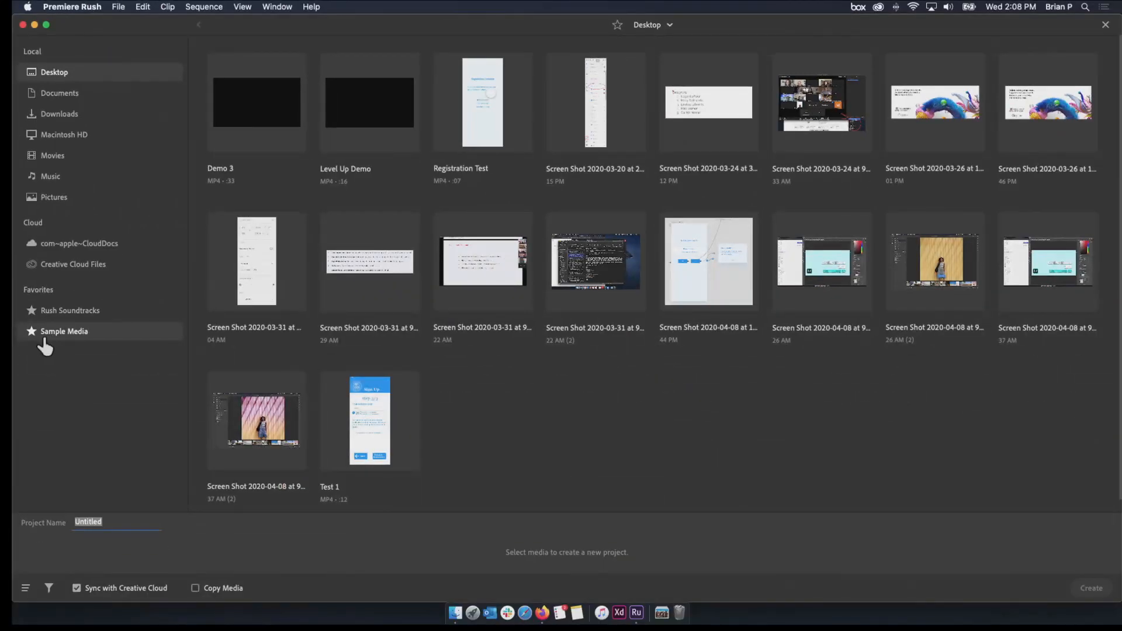
click(45, 339)
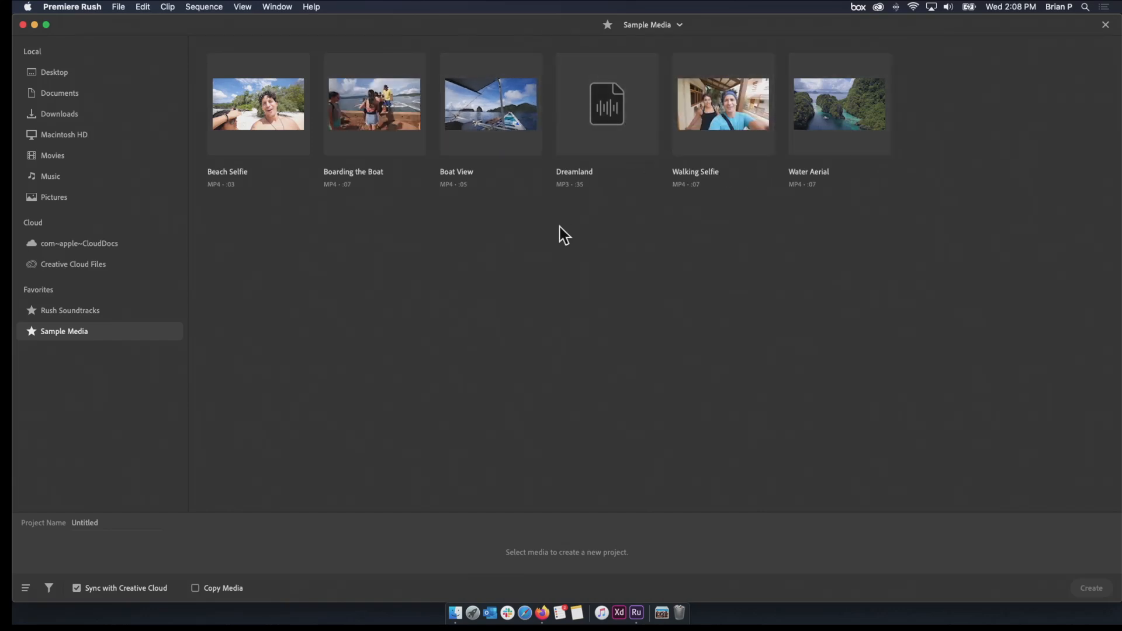
Try selecting the Beach Selfie, Boarding the Boat and Walking Selfie clips in different orders, and clear the selection
click(263, 135)
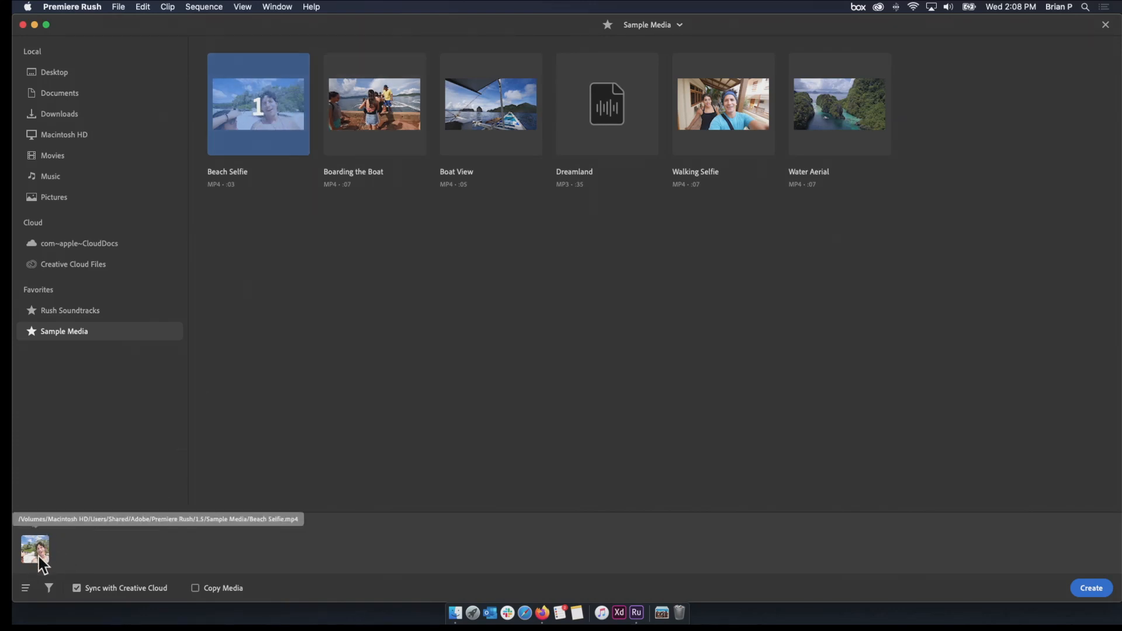
click(390, 64)
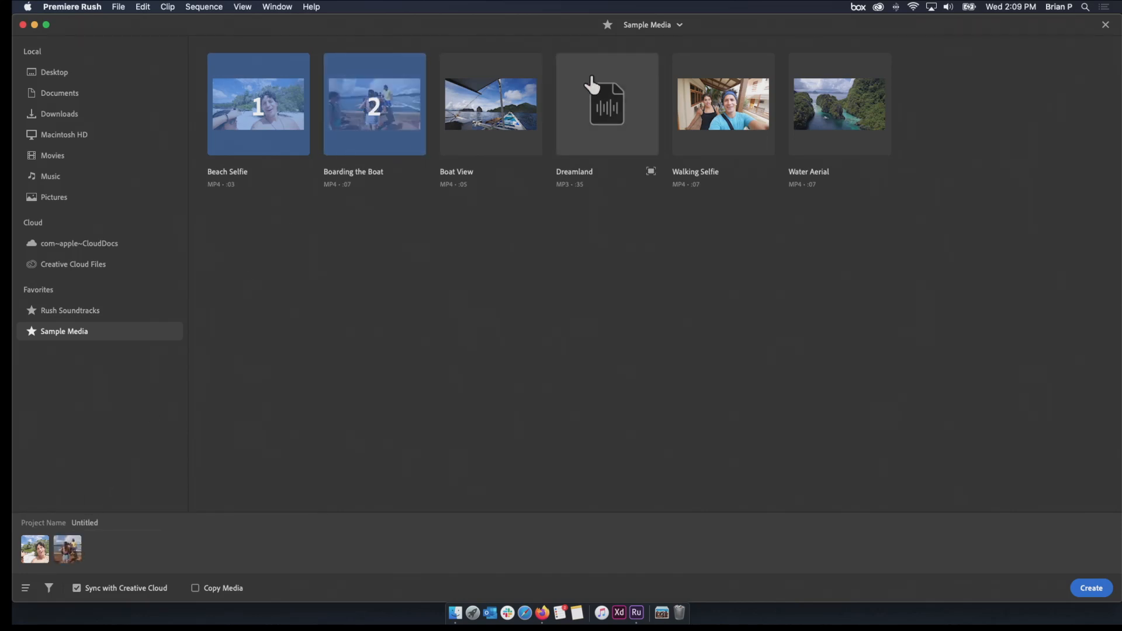
click(743, 98)
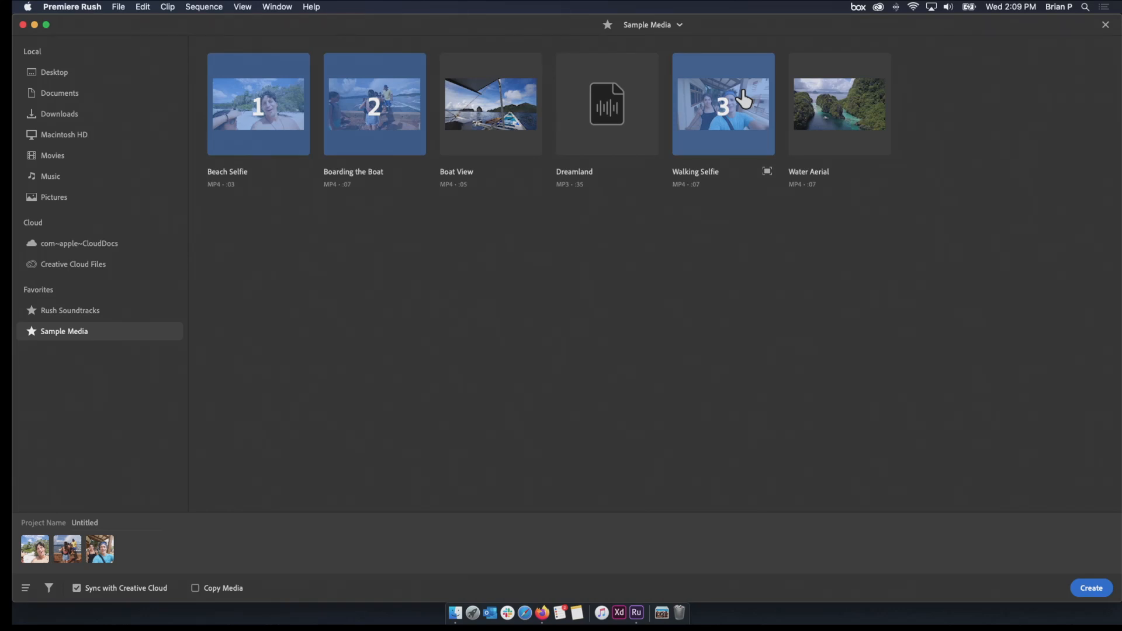
click(743, 100)
click(384, 120)
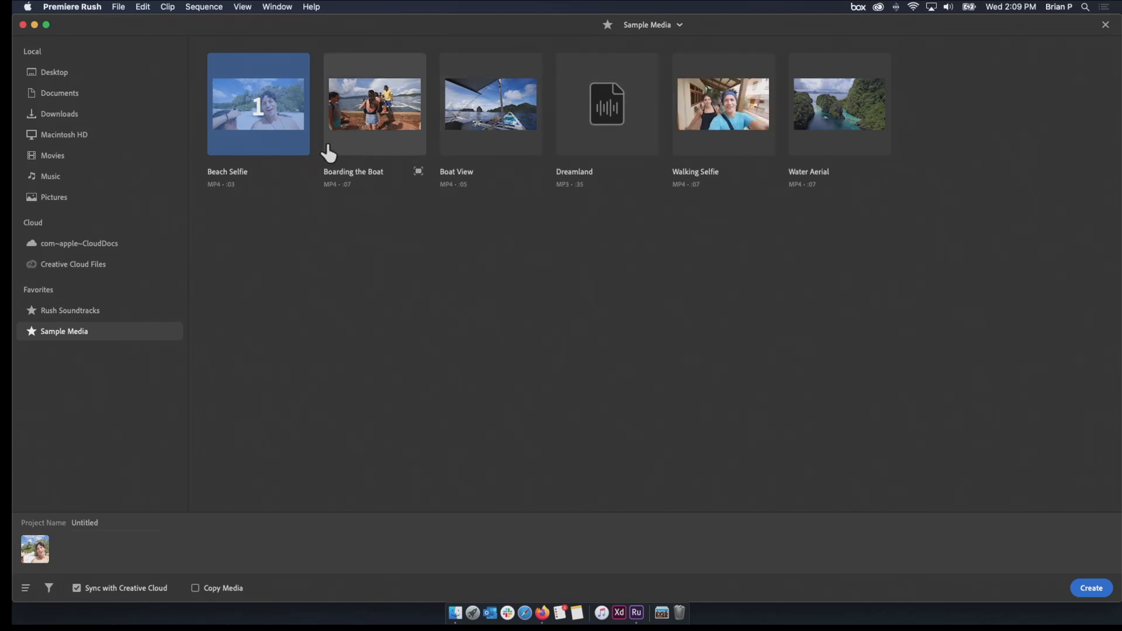
click(345, 146)
click(275, 142)
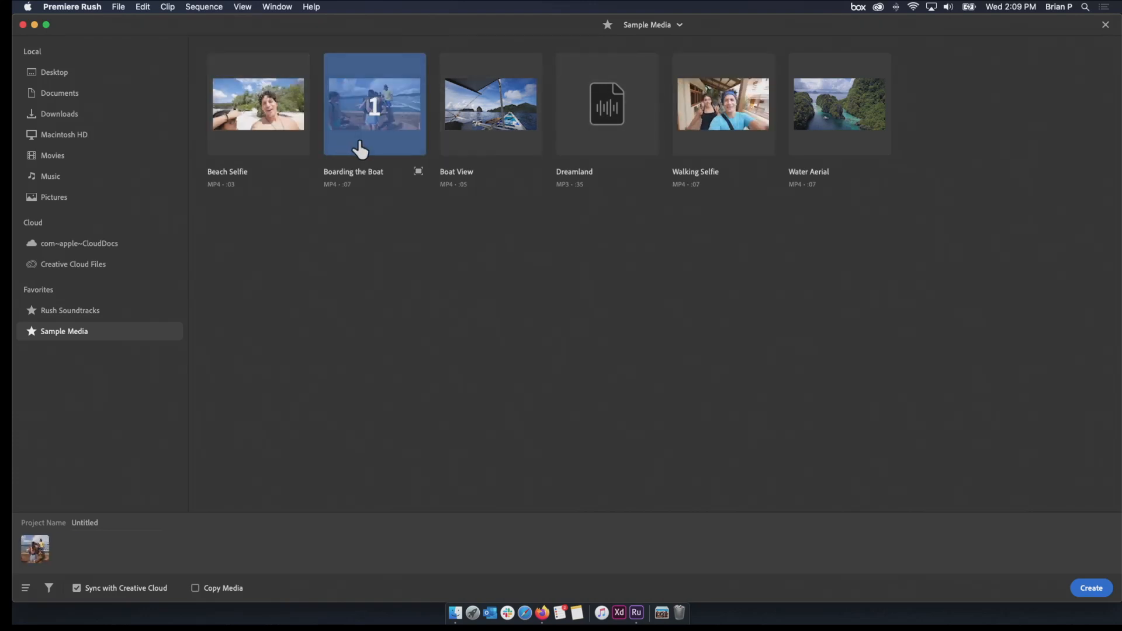
click(275, 140)
click(265, 134)
click(370, 141)
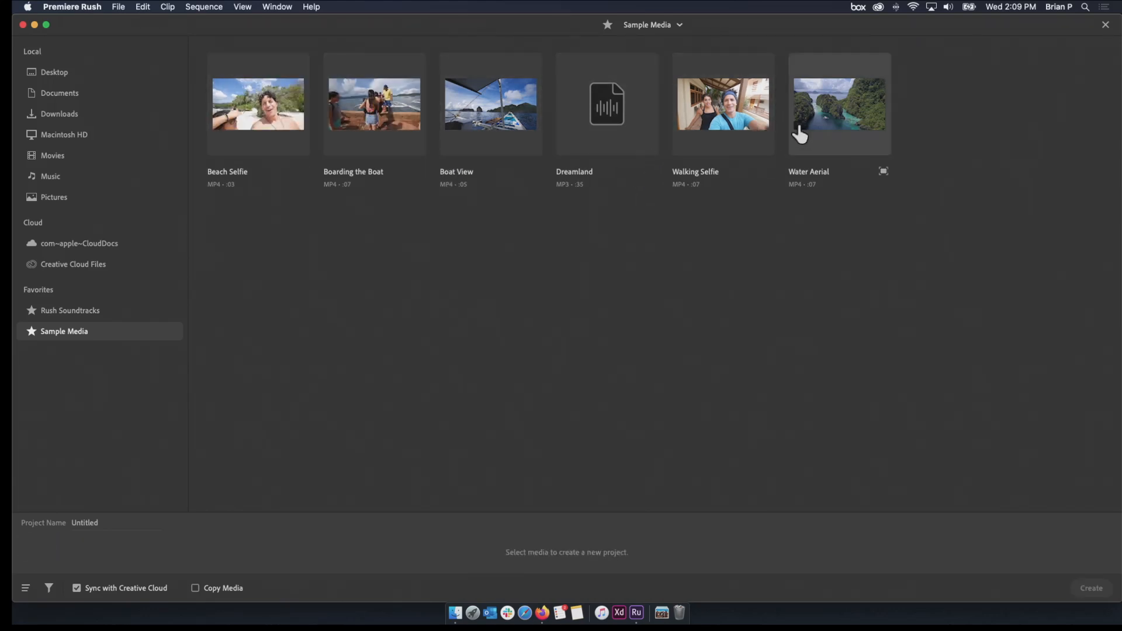
Select the Walking Selfie clip for the project and play it in the enlarged preview
click(741, 143)
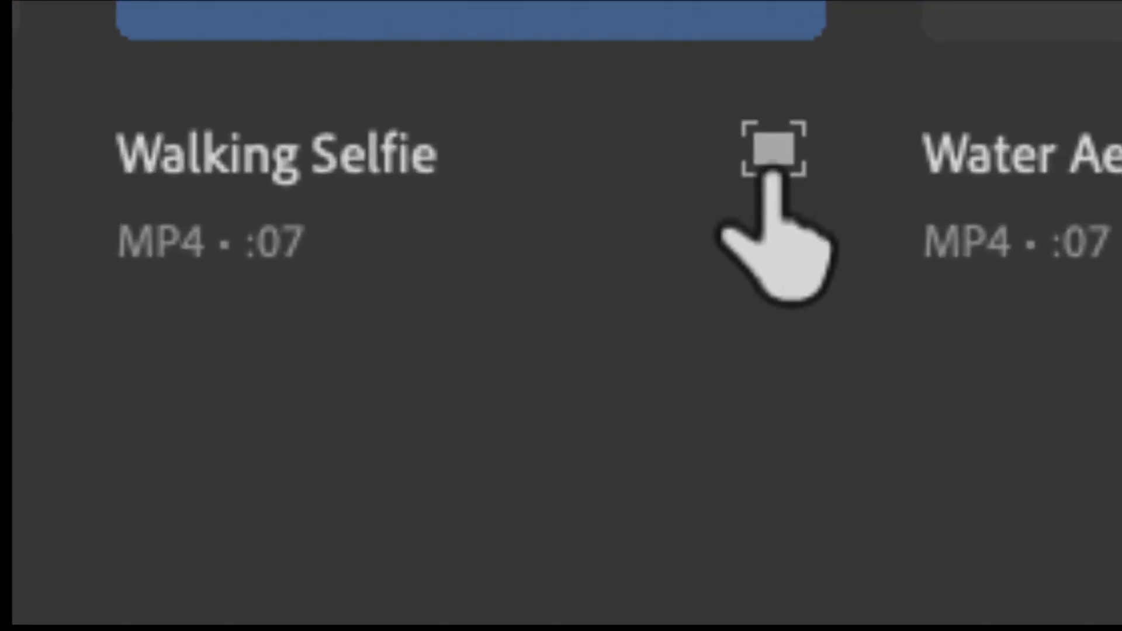
click(773, 153)
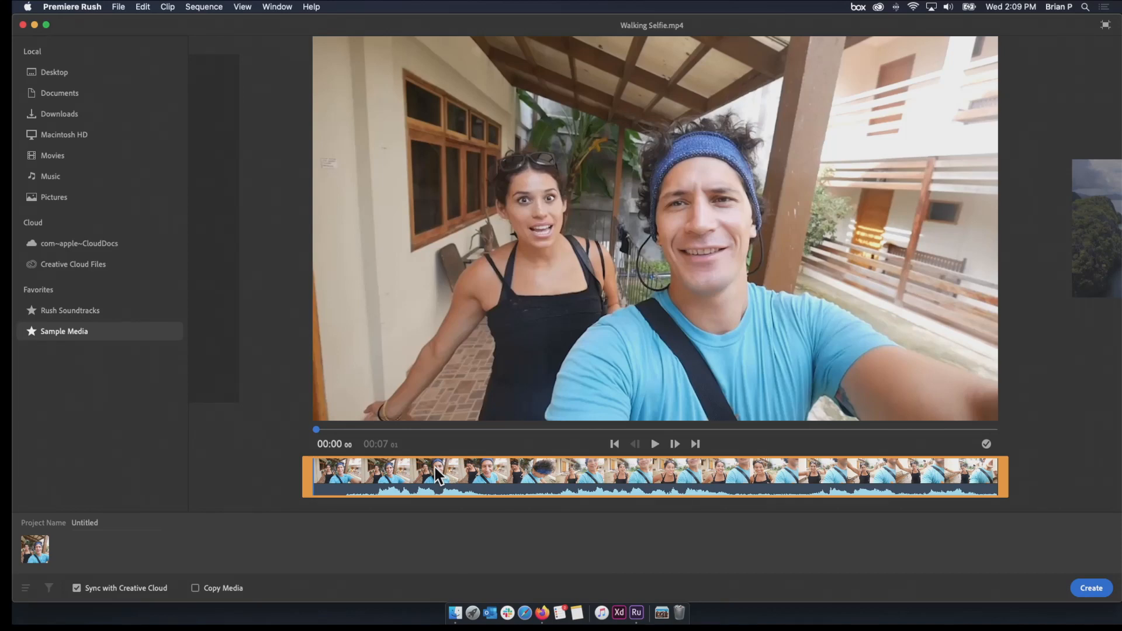
key(space)
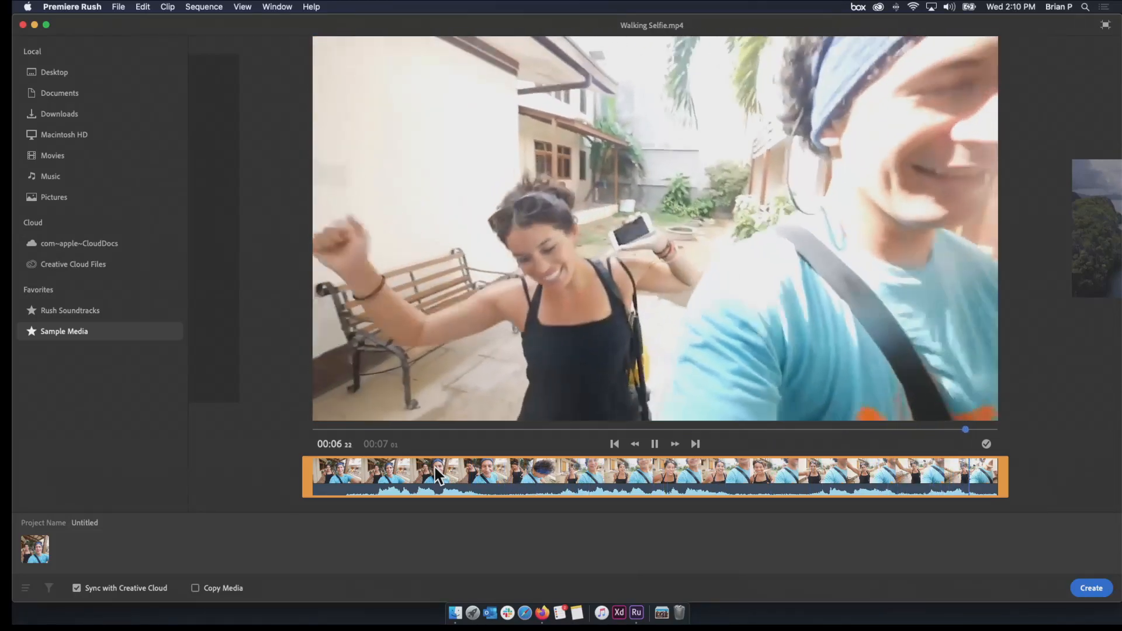
drag(744, 431, 280, 501)
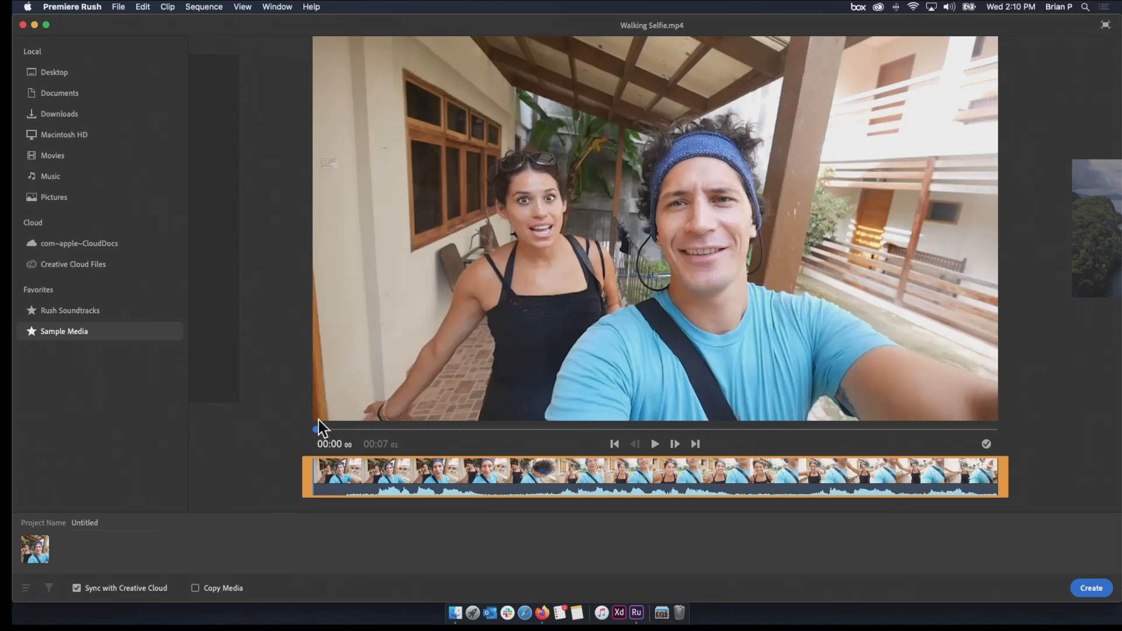
mouse_move(317, 432)
mouse_down()
mouse_move(462, 433)
mouse_move(328, 432)
mouse_up()
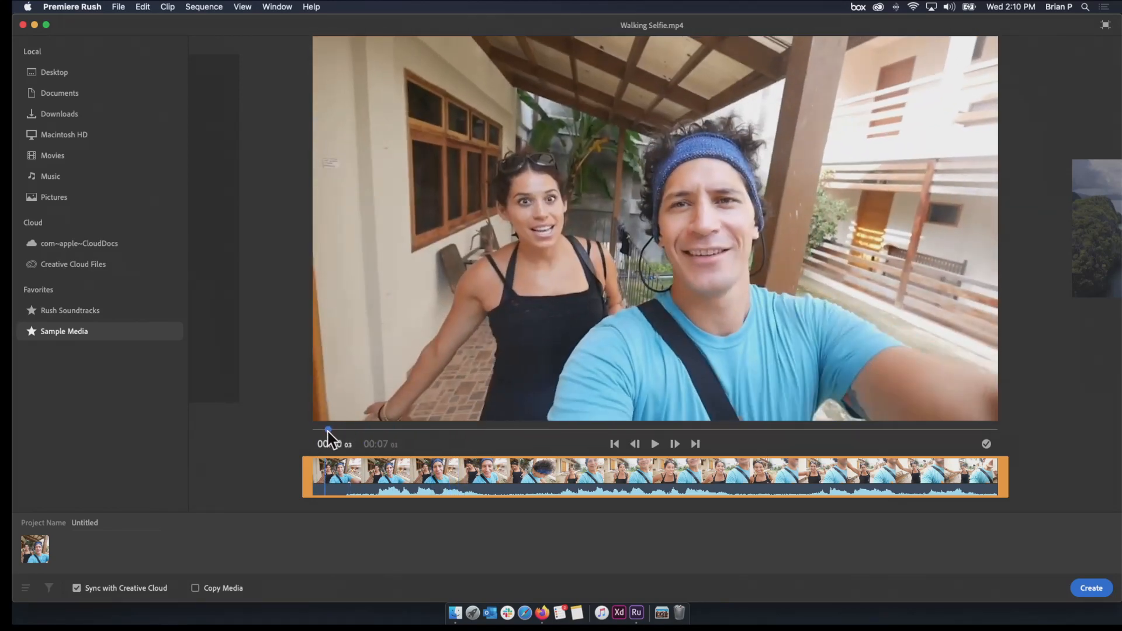
click(650, 443)
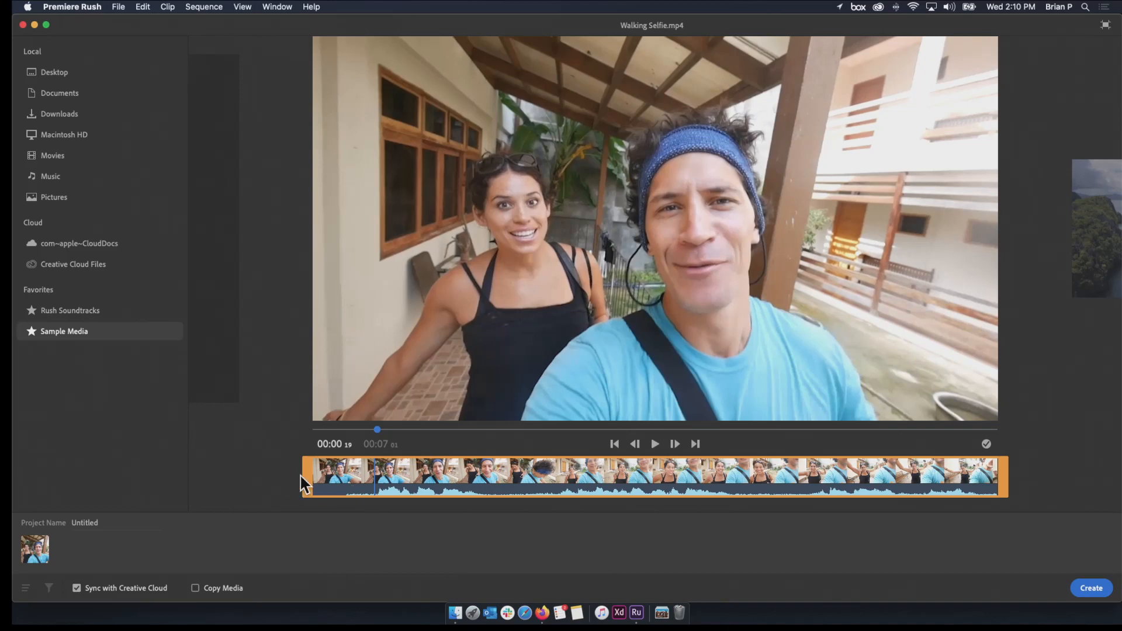
Trim the start of Walking Selfie to 00:00 15, play back the trimmed clip and return to the media grid
mouse_move(375, 429)
mouse_down()
mouse_move(315, 429)
mouse_move(387, 431)
mouse_move(367, 430)
mouse_up()
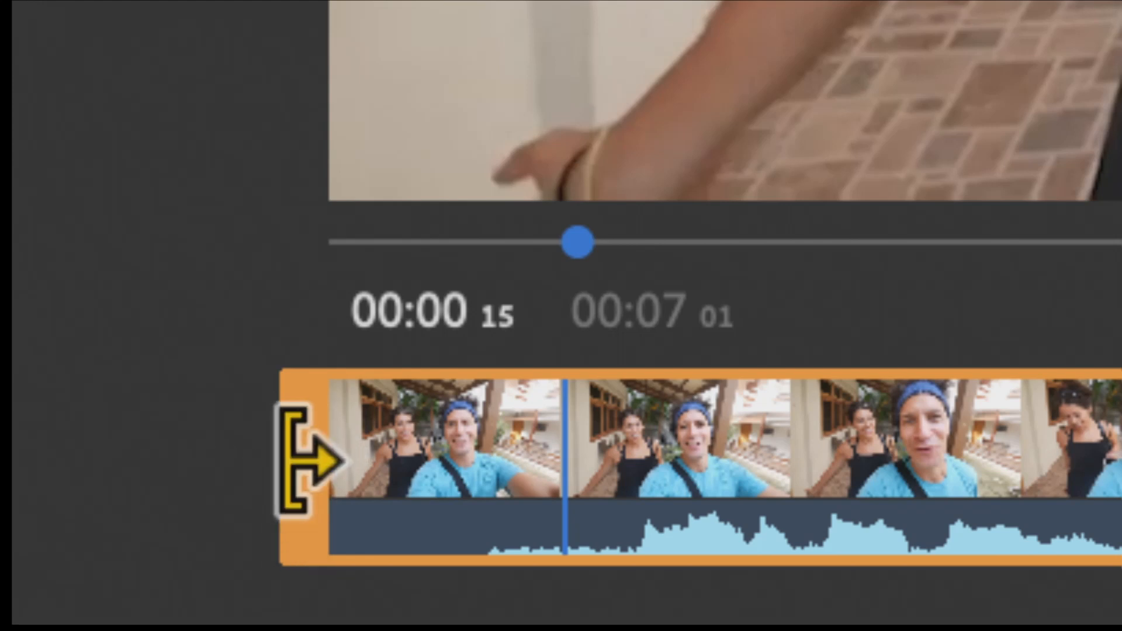
drag(300, 463, 559, 449)
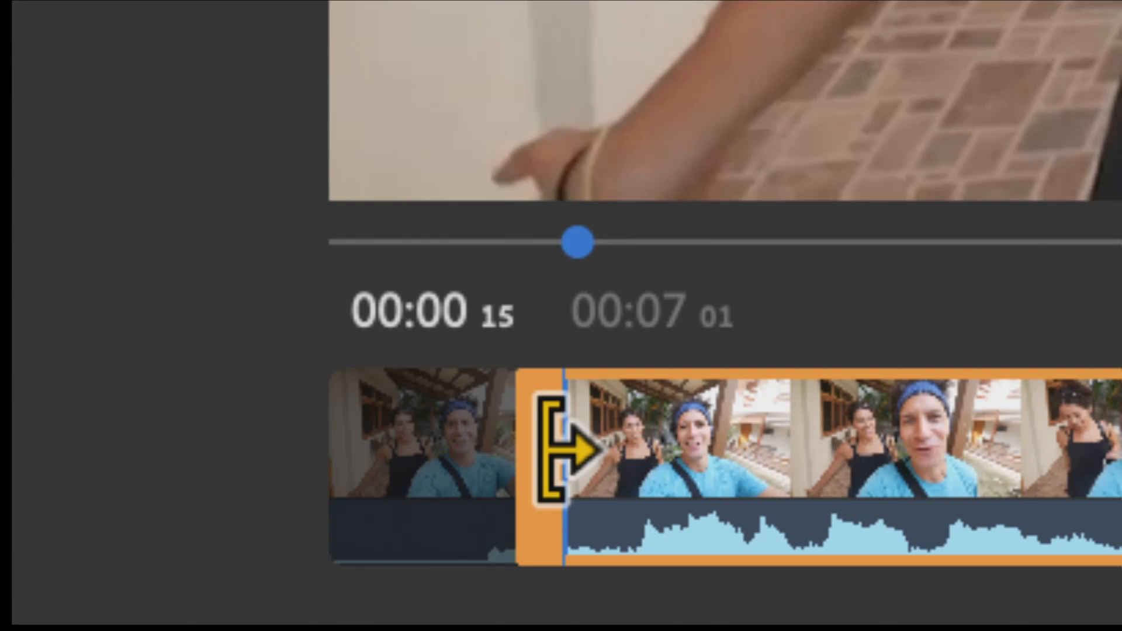
drag(563, 450, 571, 447)
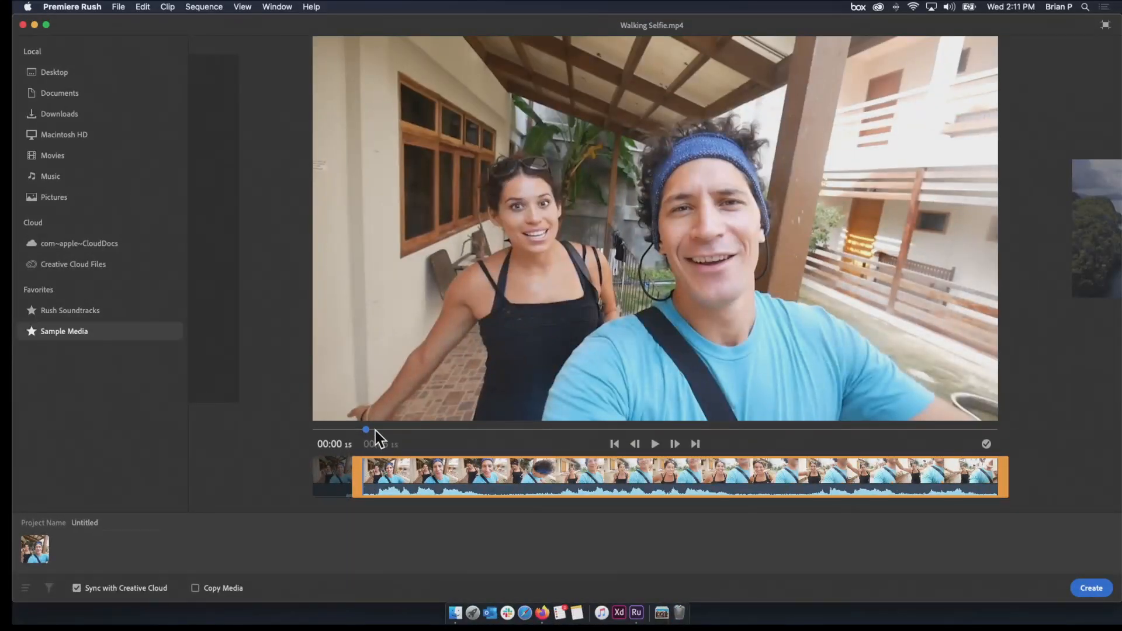
drag(366, 430, 356, 430)
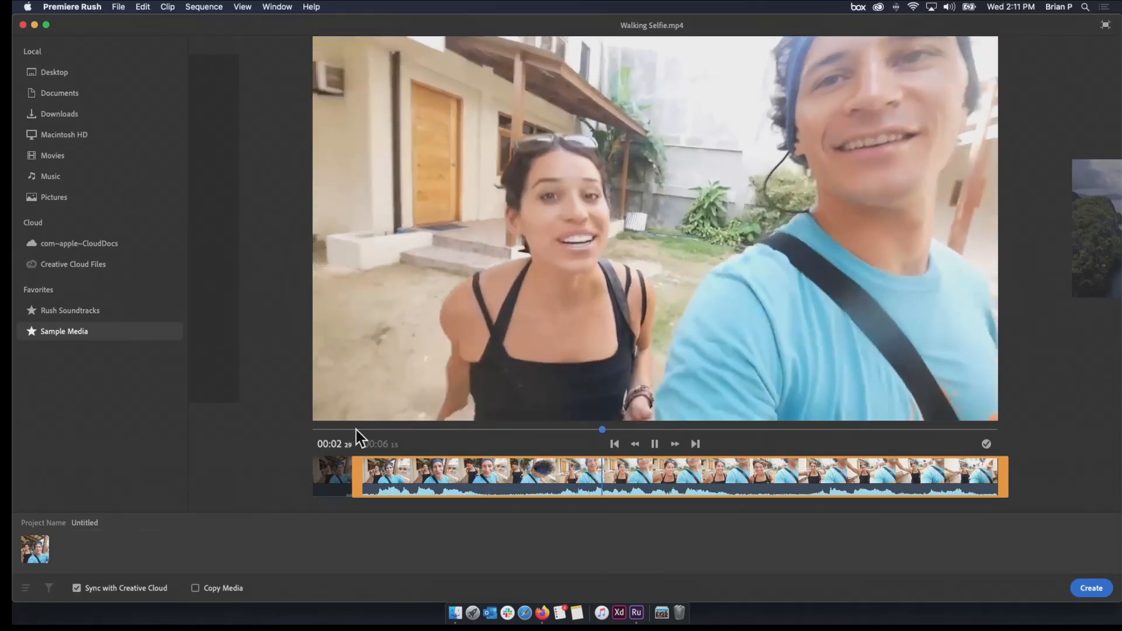
key(space)
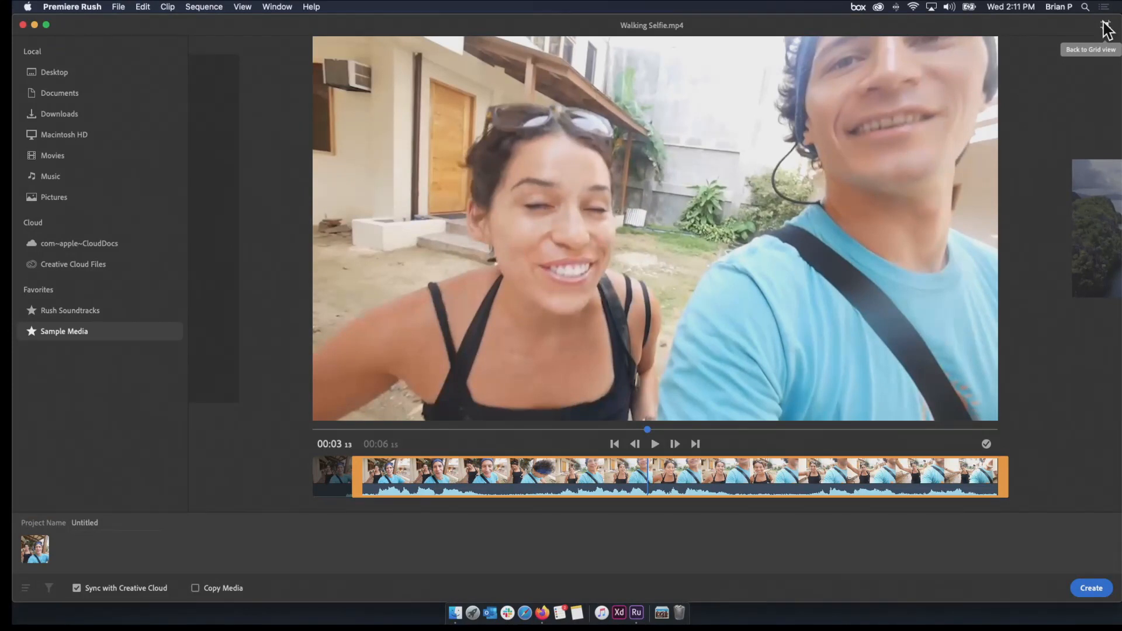
click(1105, 24)
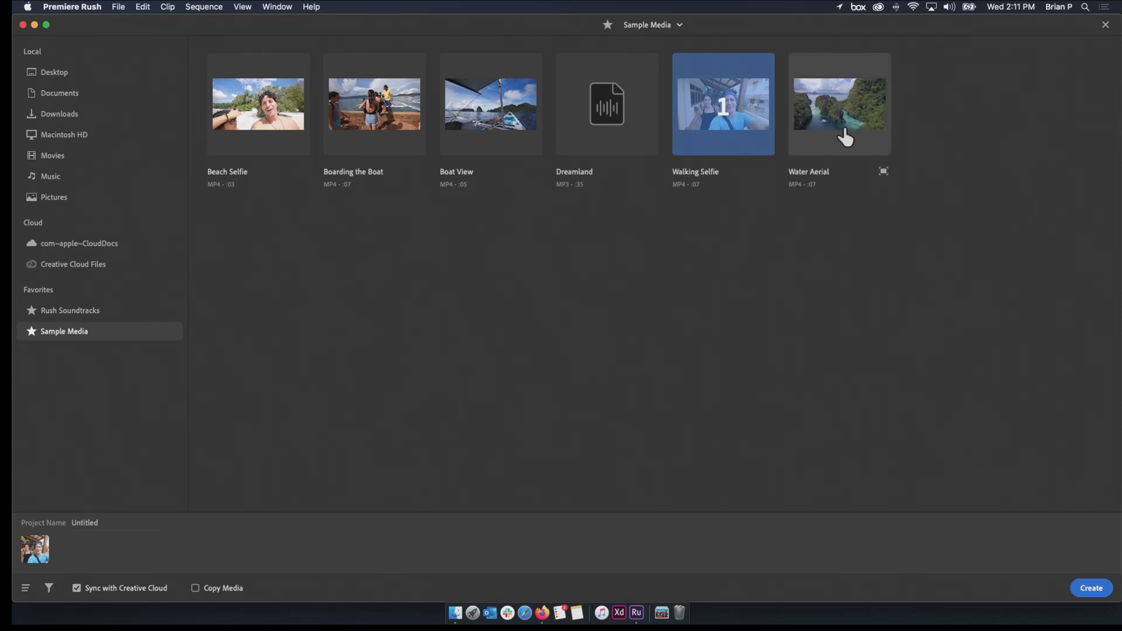
Trim both ends of the Water Aerial clip in its preview to a length of about 00:04 19, and play it back
click(883, 172)
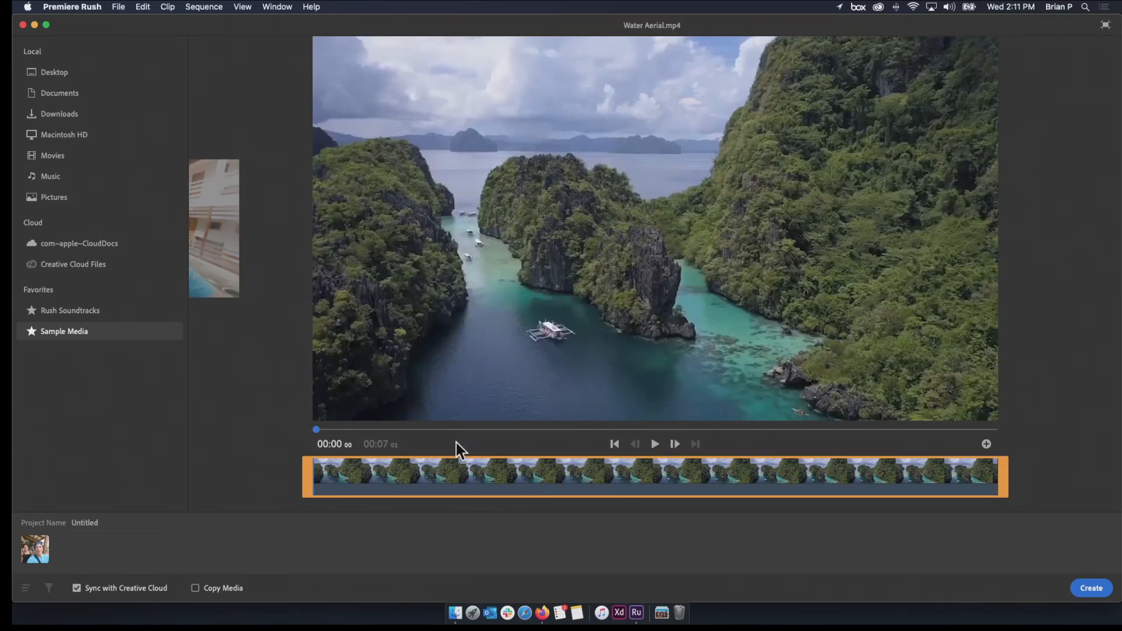
drag(314, 484, 384, 484)
drag(1003, 484, 834, 481)
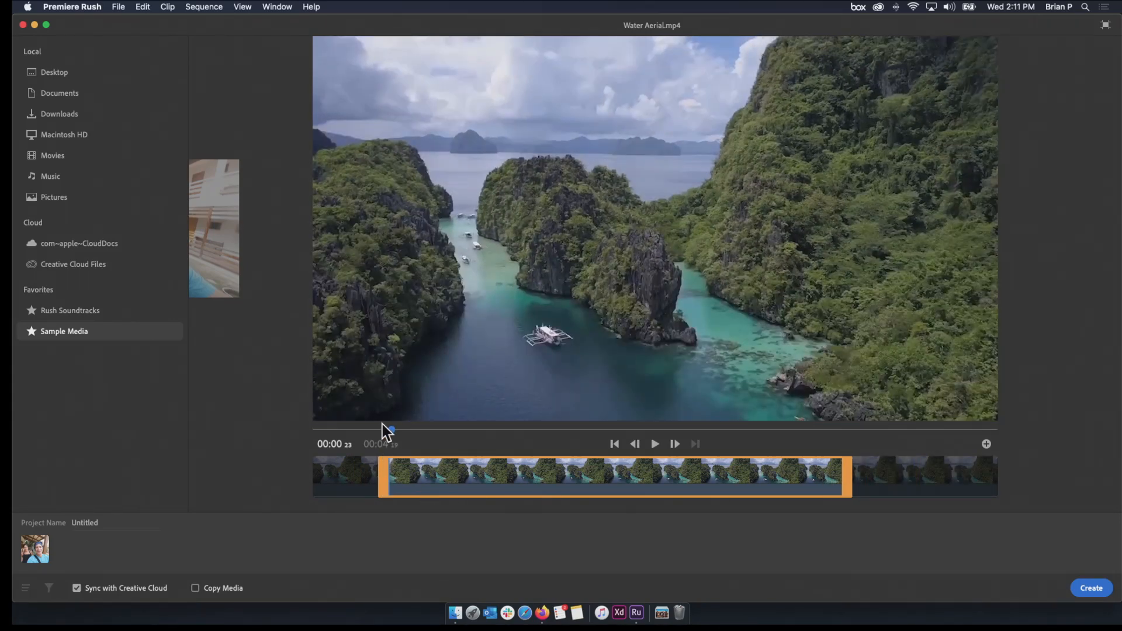
key(space)
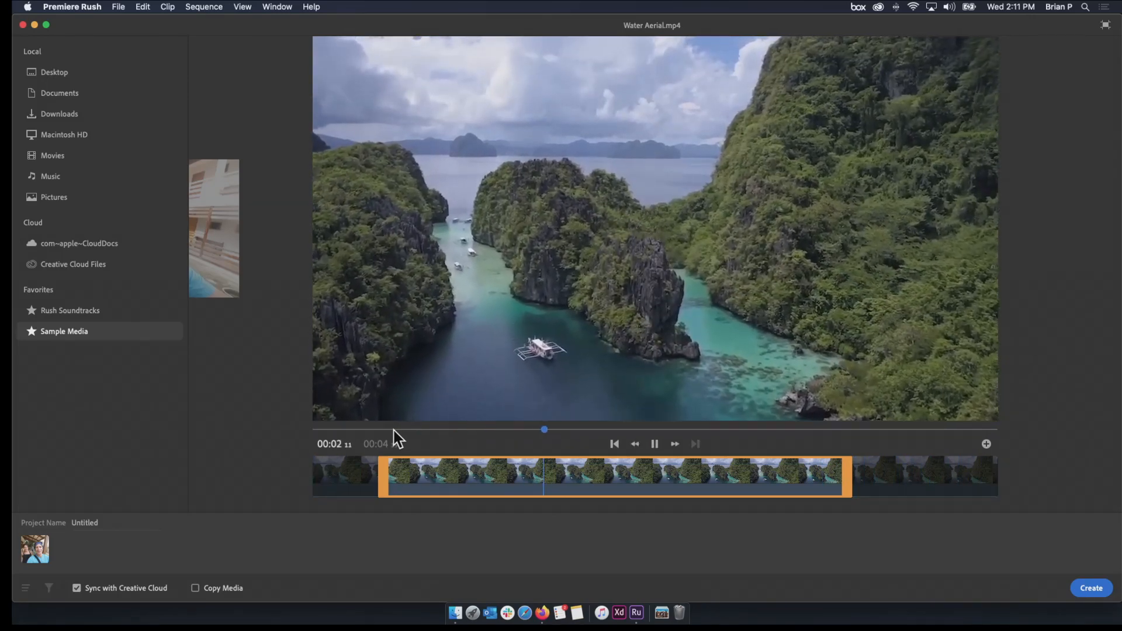
key(space)
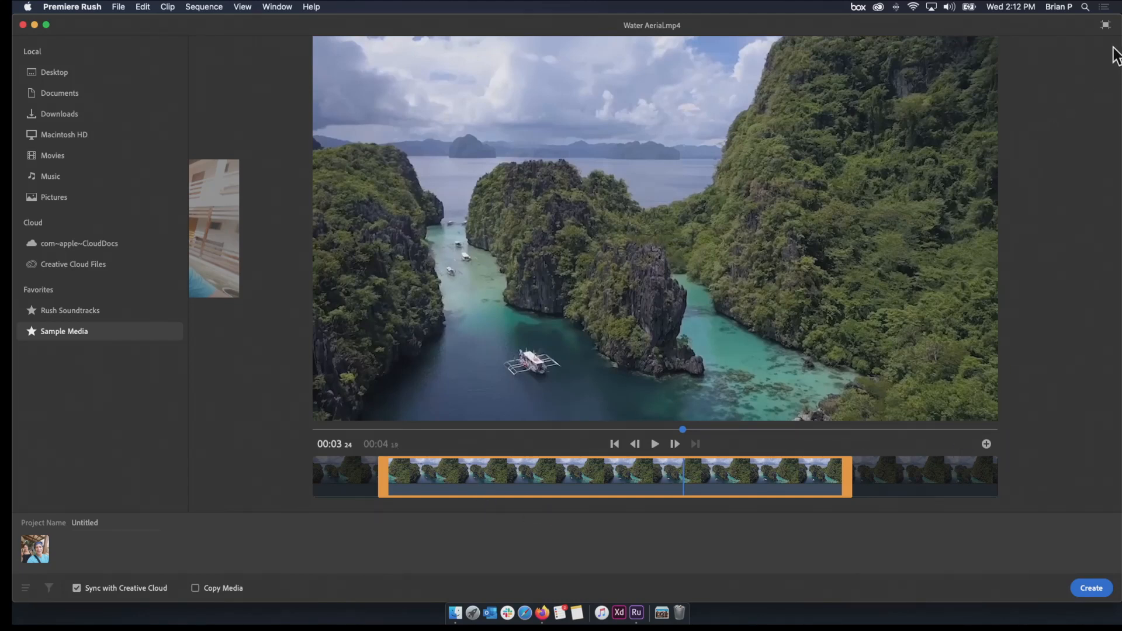
click(1105, 25)
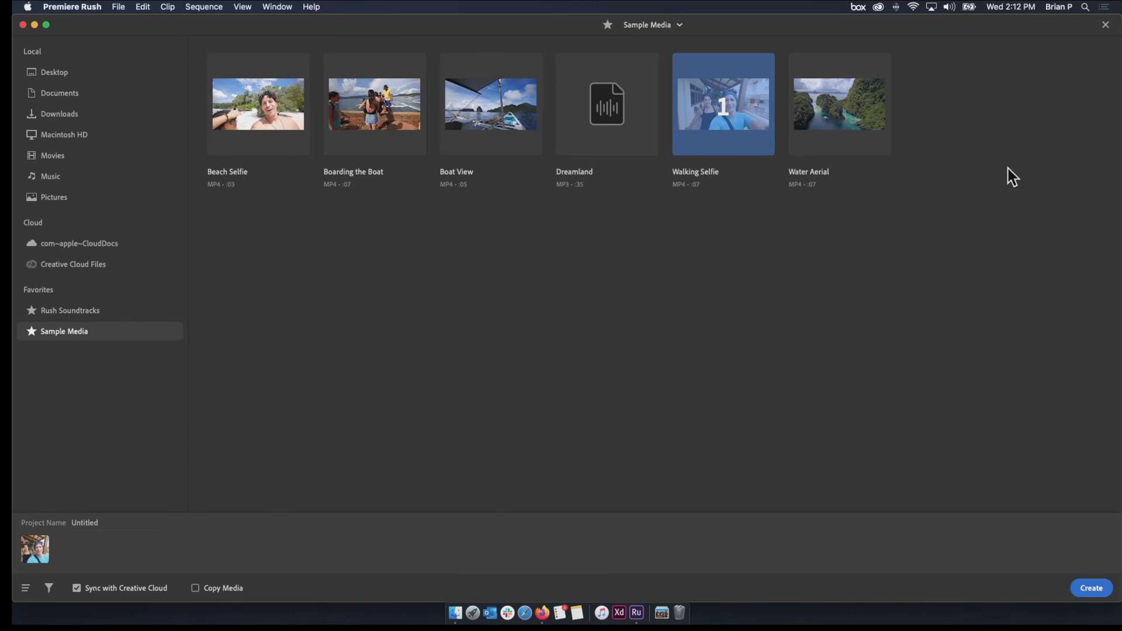
Select Water Aerial as the project's second clip and check its trim in the enlarged preview
click(799, 105)
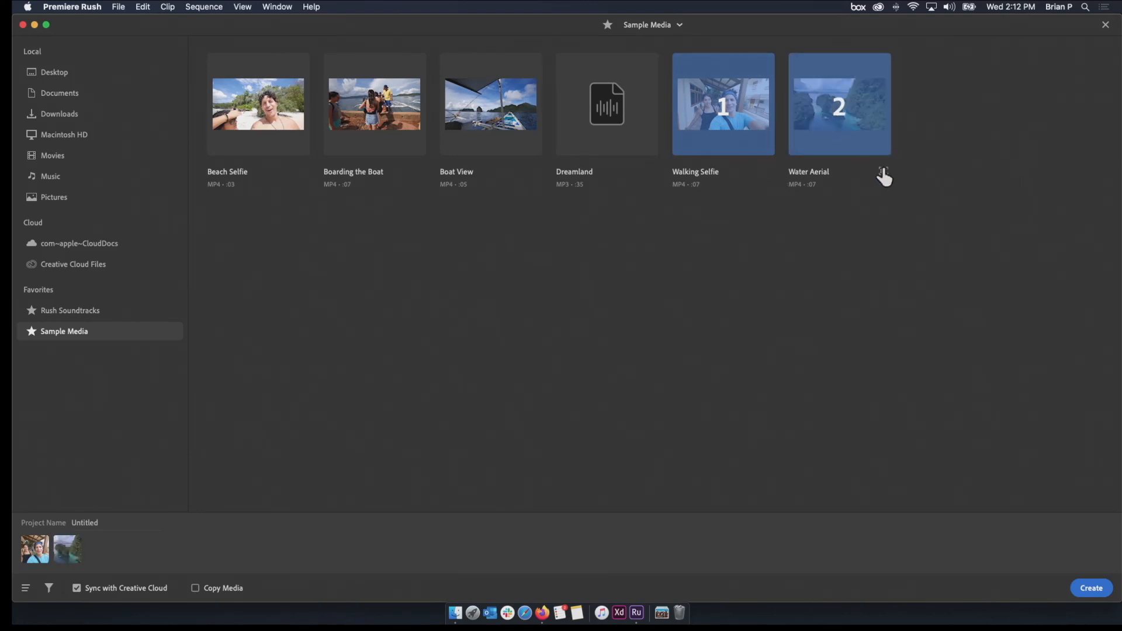
click(883, 169)
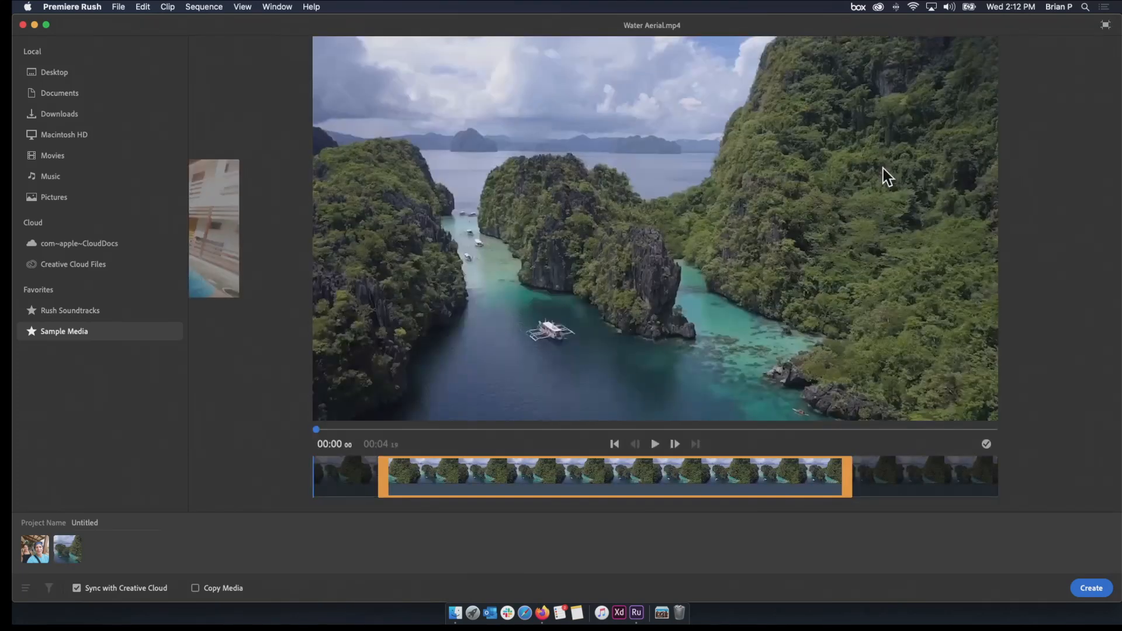
Return to the media grid and select Boarding the Boat as the project's third clip
click(1105, 25)
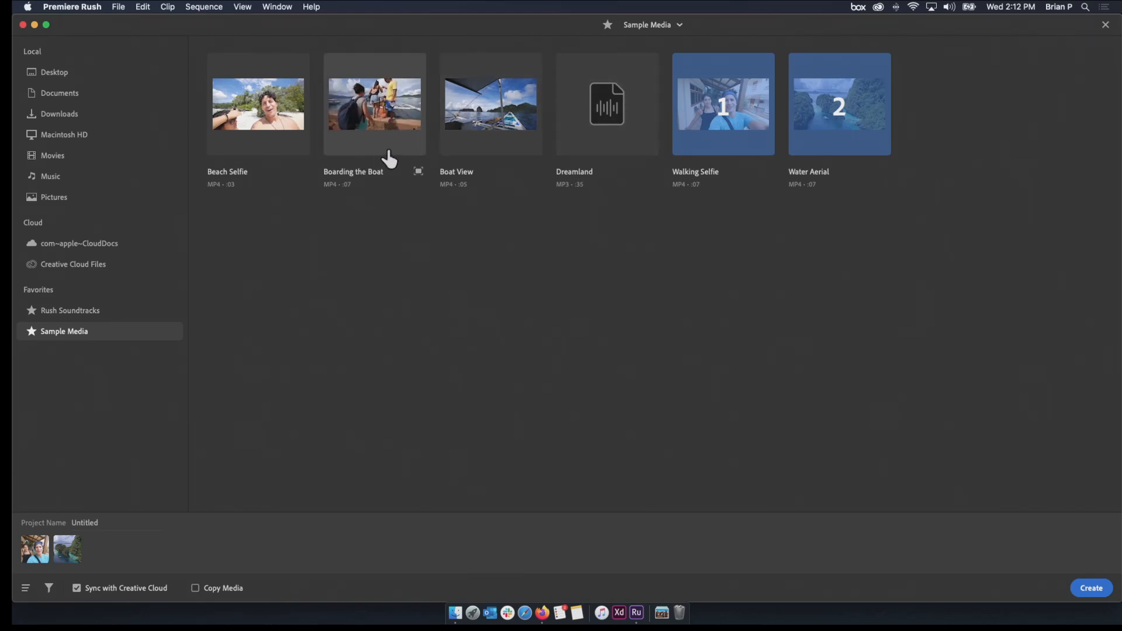
click(367, 137)
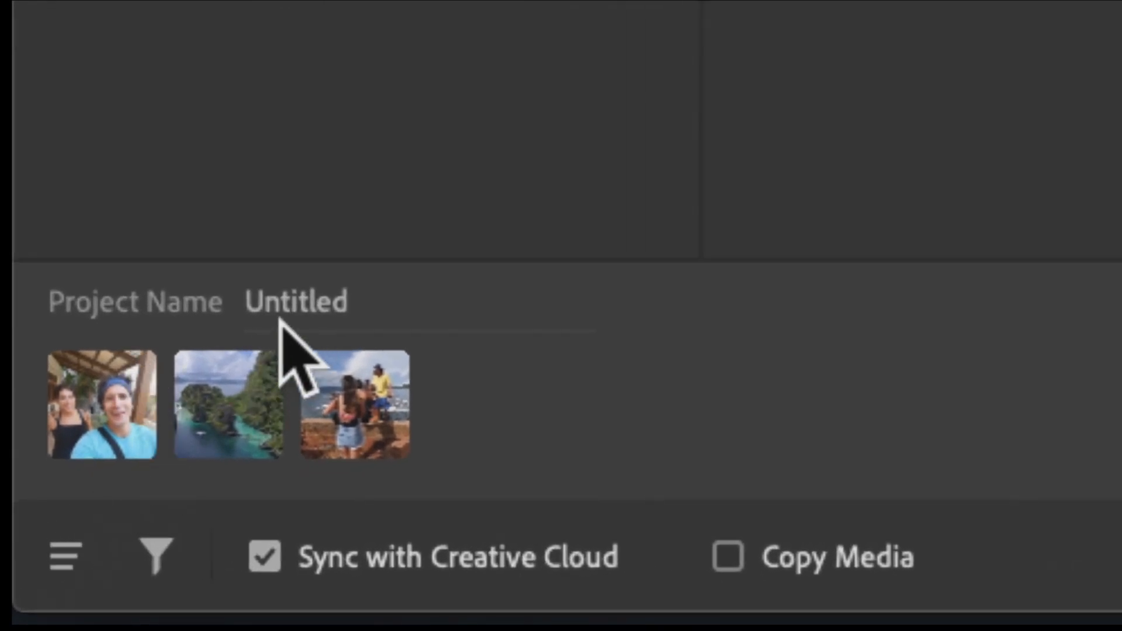
Name the project Youtube Workshop Demo and create it from the three selected clips
click(297, 299)
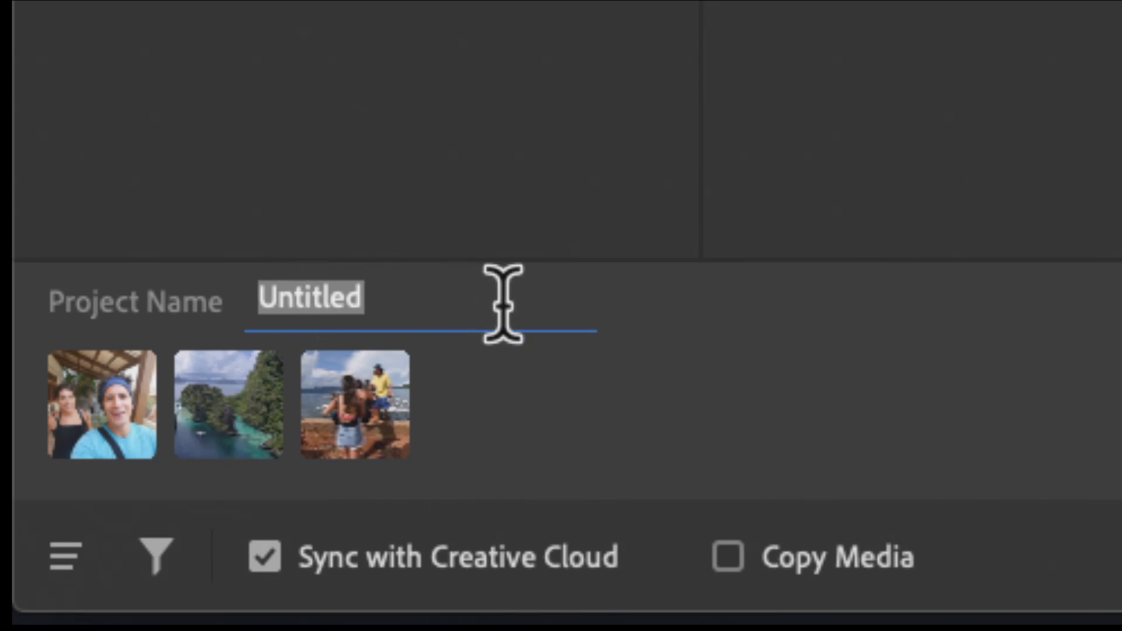
text(Youtube T)
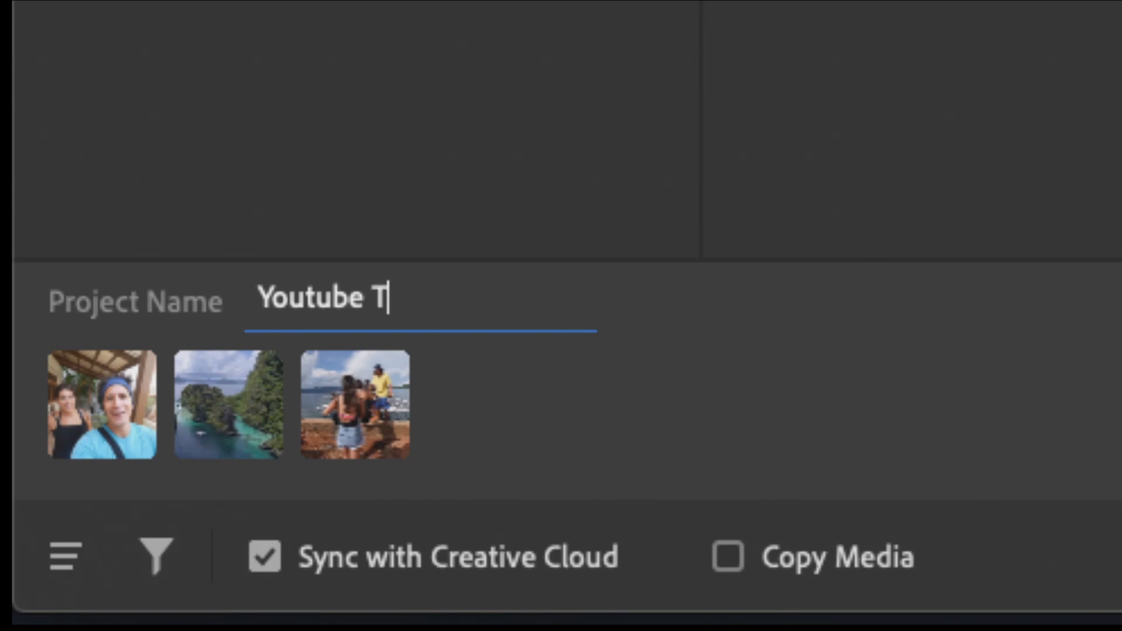
key(BackSpace)
text(Demo)
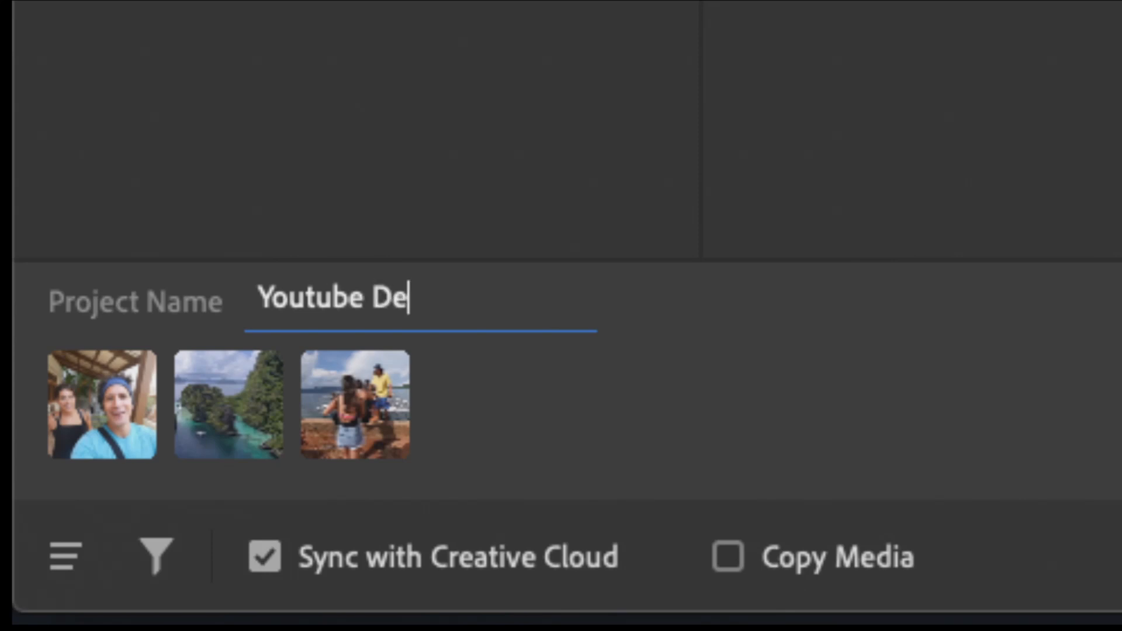
key(BackSpace)
key(BackSpace)
key(BackSpace)
key(BackSpace)
key(BackSpace)
text(WOrk)
key(BackSpace)
key(BackSpace)
key(BackSpace)
text(orkshop Demo)
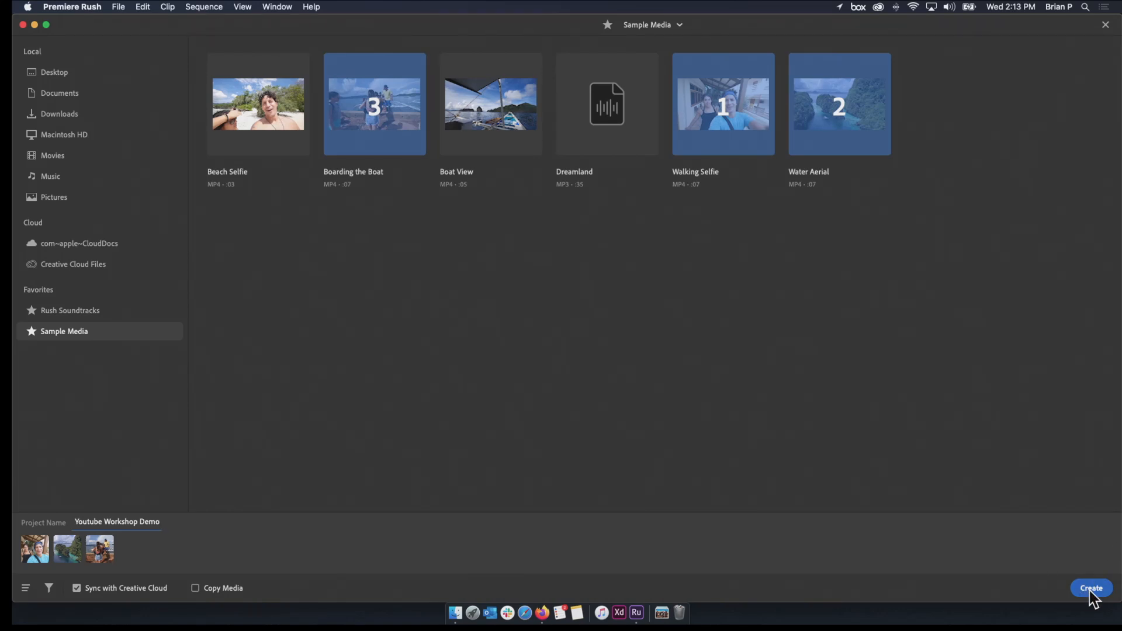
click(1091, 590)
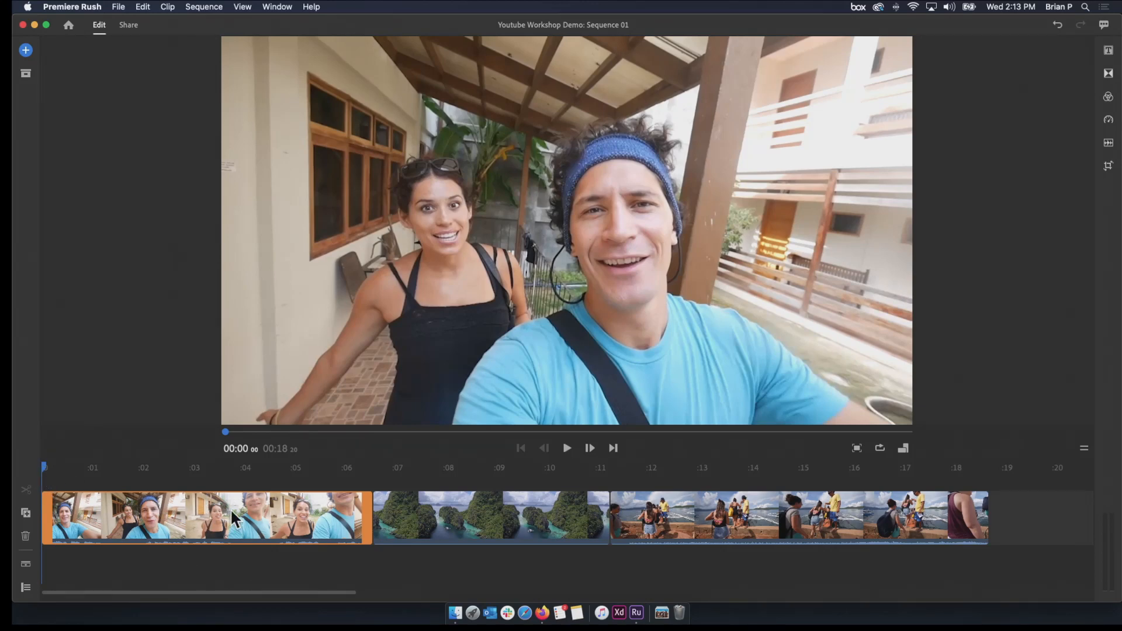
Inspect the clips on the timeline and scrub back and forth through Walking Selfie
click(422, 496)
click(682, 517)
click(398, 501)
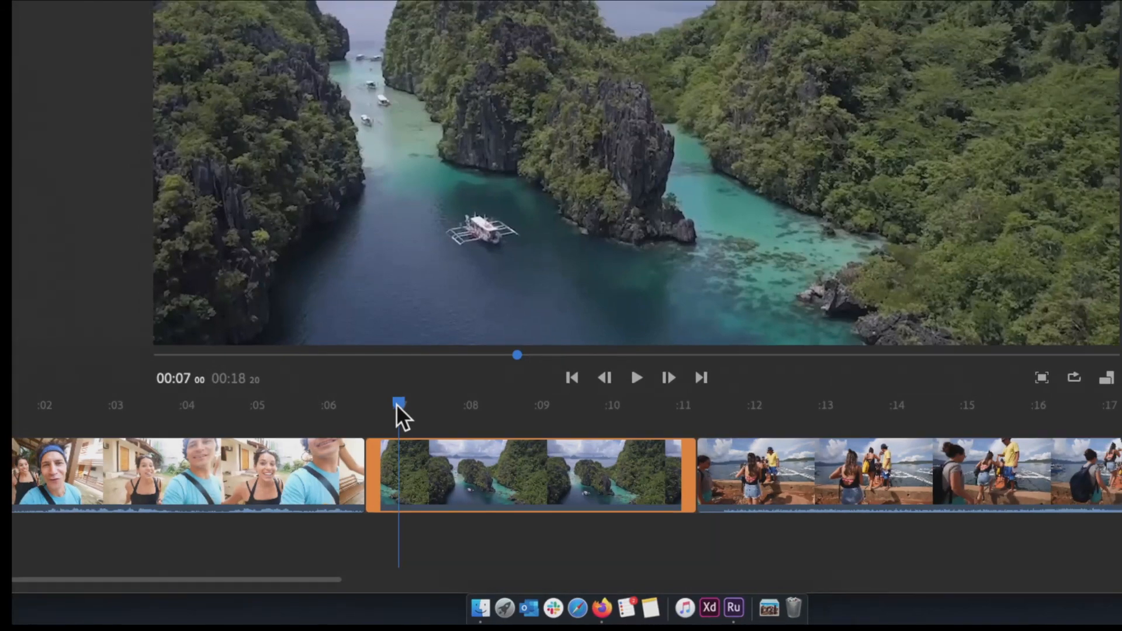
drag(398, 403, 355, 407)
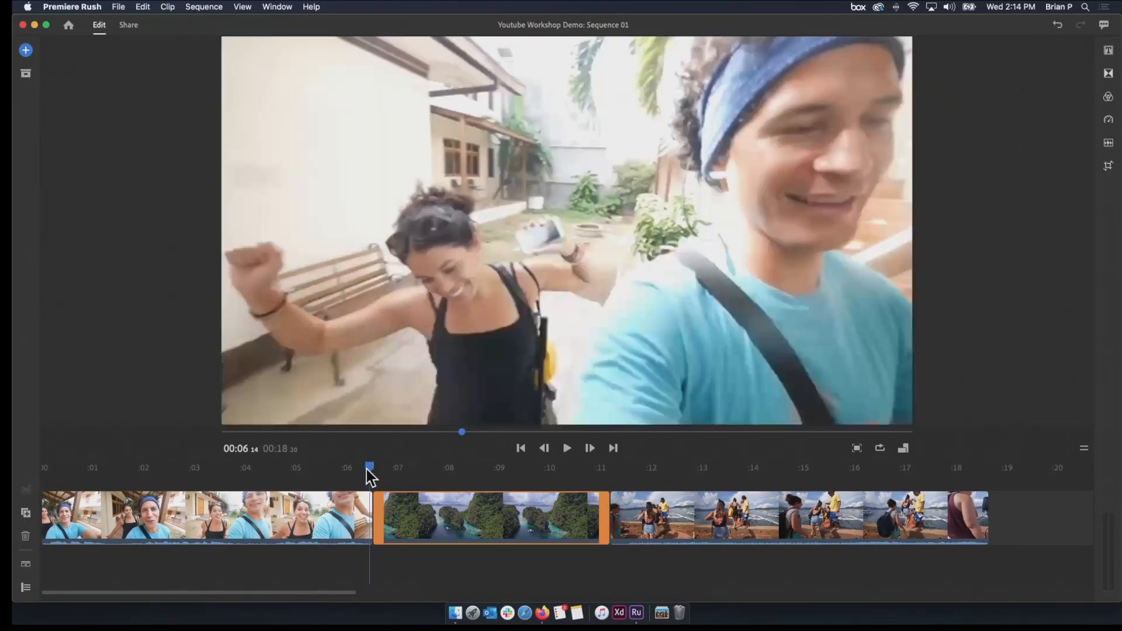
drag(367, 469, 262, 467)
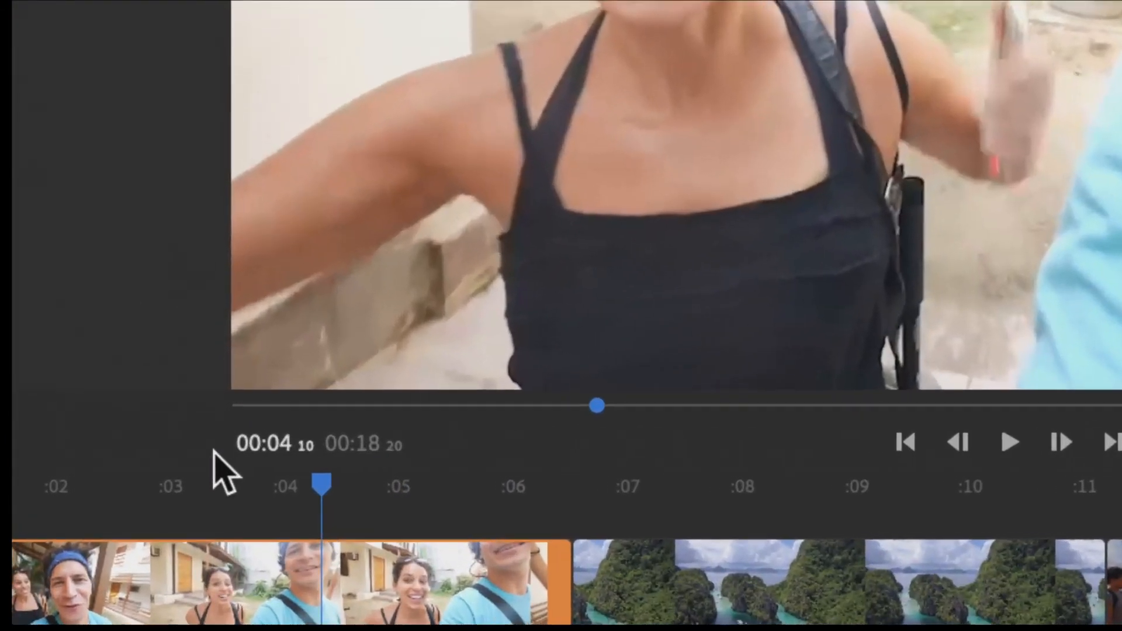
drag(319, 479, 567, 529)
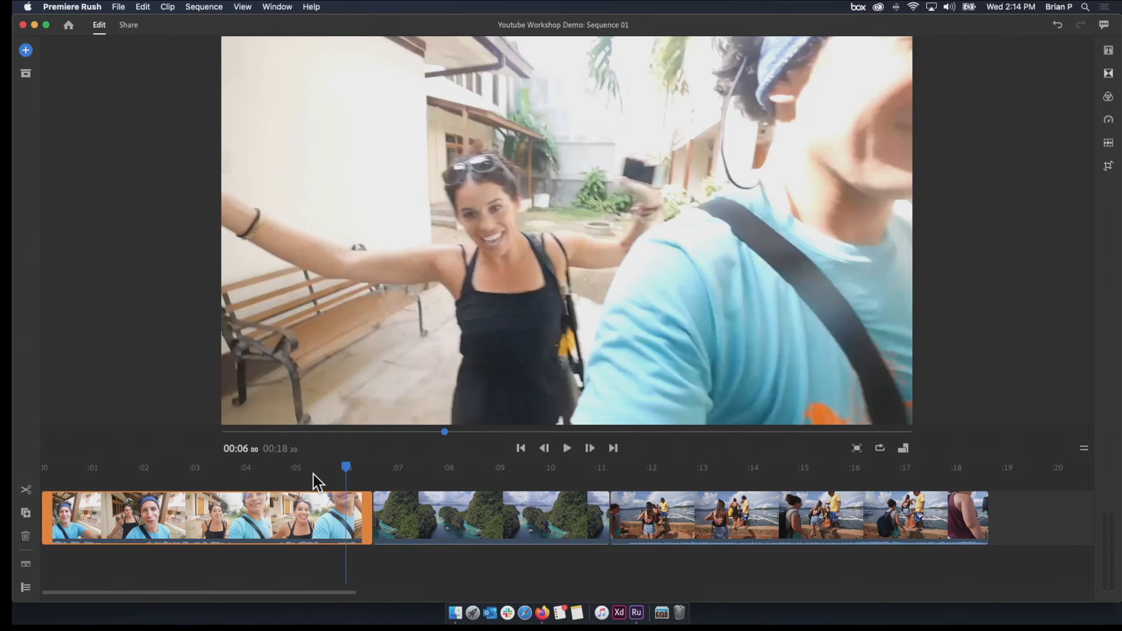
drag(346, 467, 290, 475)
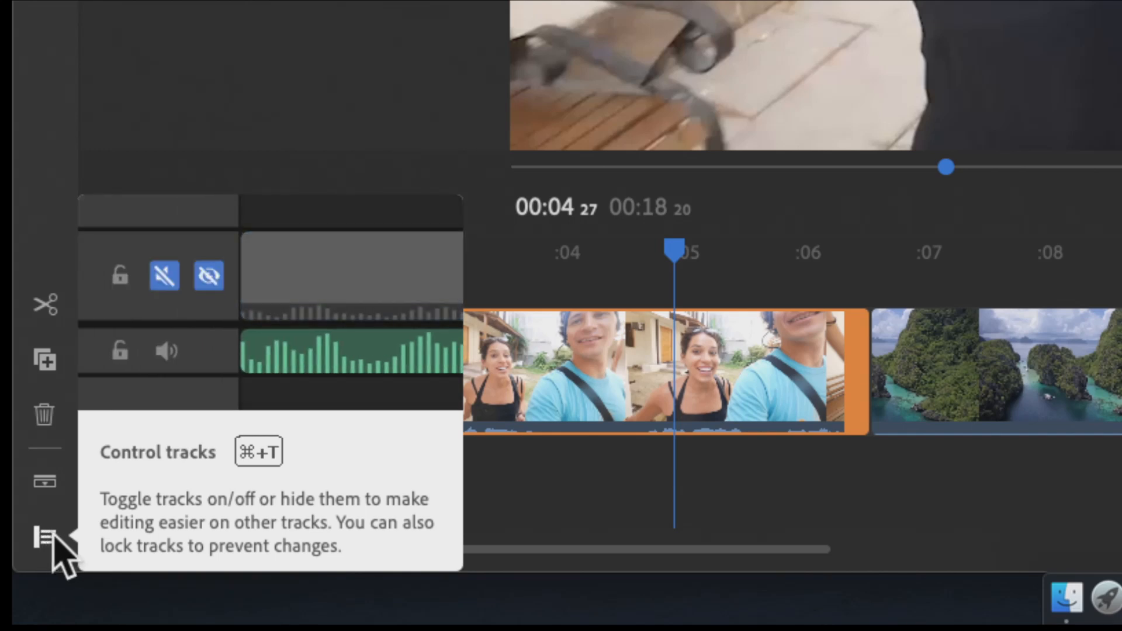
Show the track controls and toggle the main track's video off and on, ending with it visible
click(54, 535)
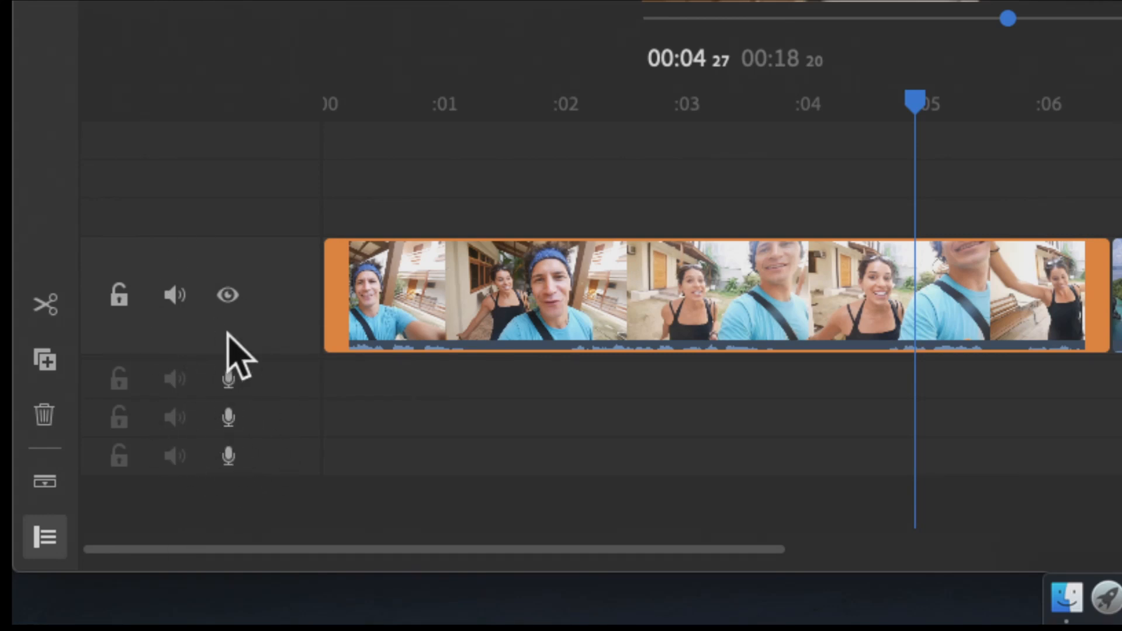
click(228, 295)
click(228, 295)
click(228, 296)
click(228, 295)
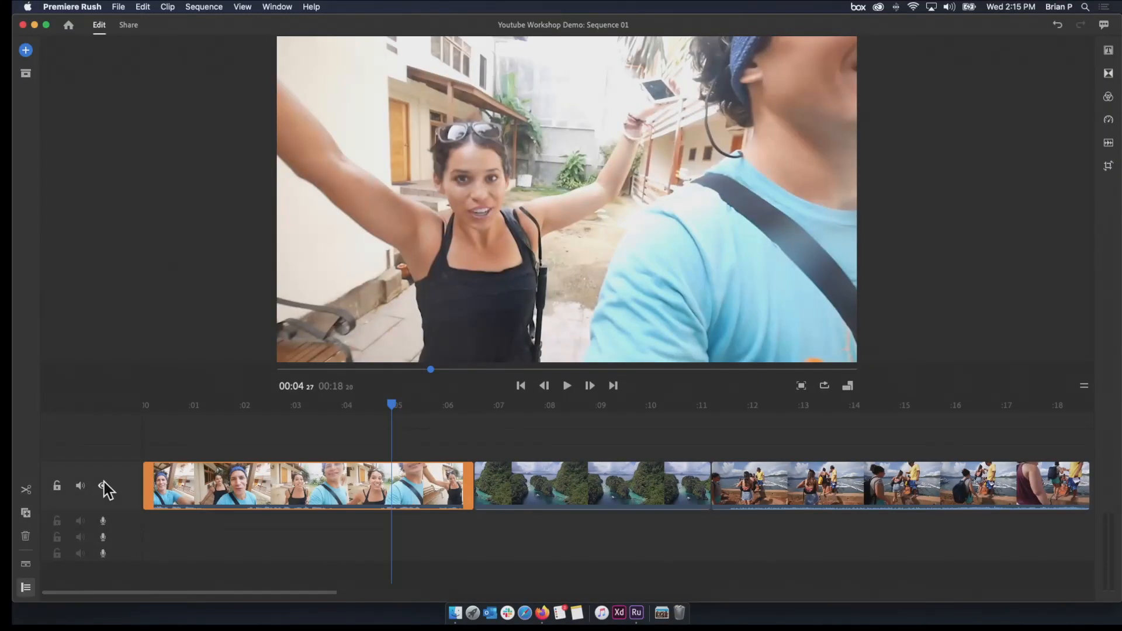
click(228, 295)
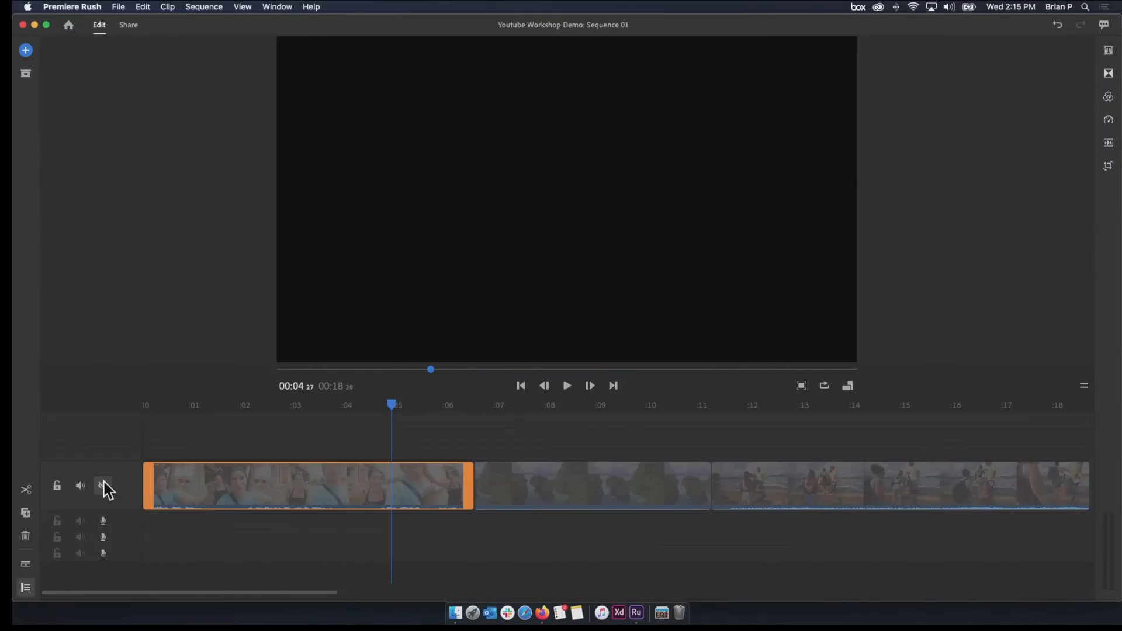
click(103, 487)
click(104, 487)
click(103, 486)
click(103, 487)
click(103, 486)
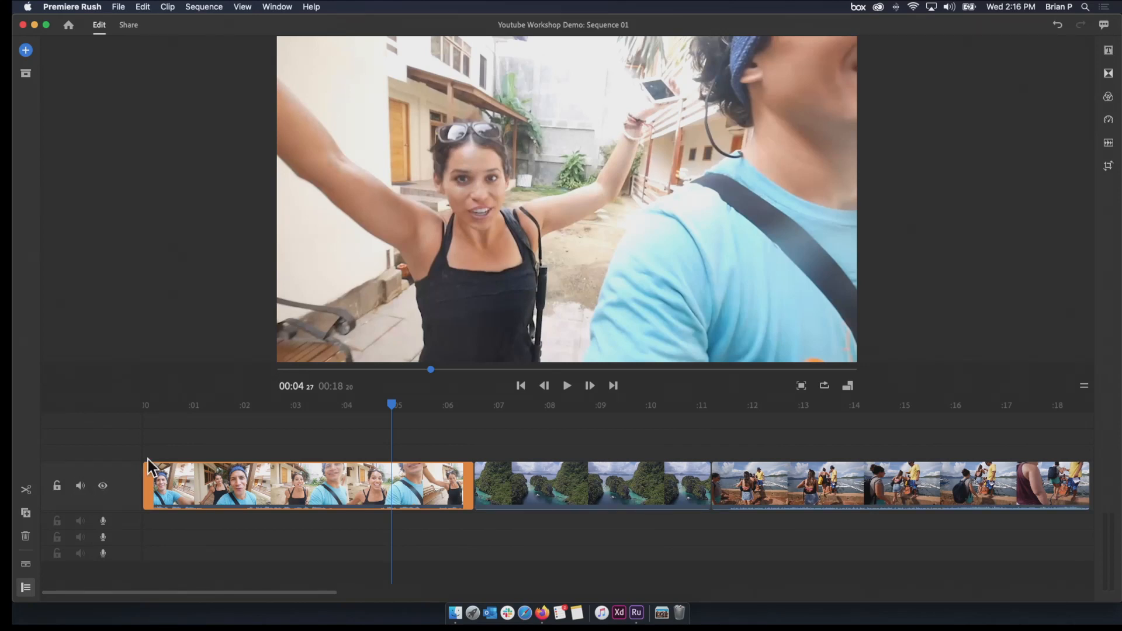
Play the sequence from the start, hiding and restoring the track's video and muting and unmuting its audio during playback
drag(237, 405, 82, 408)
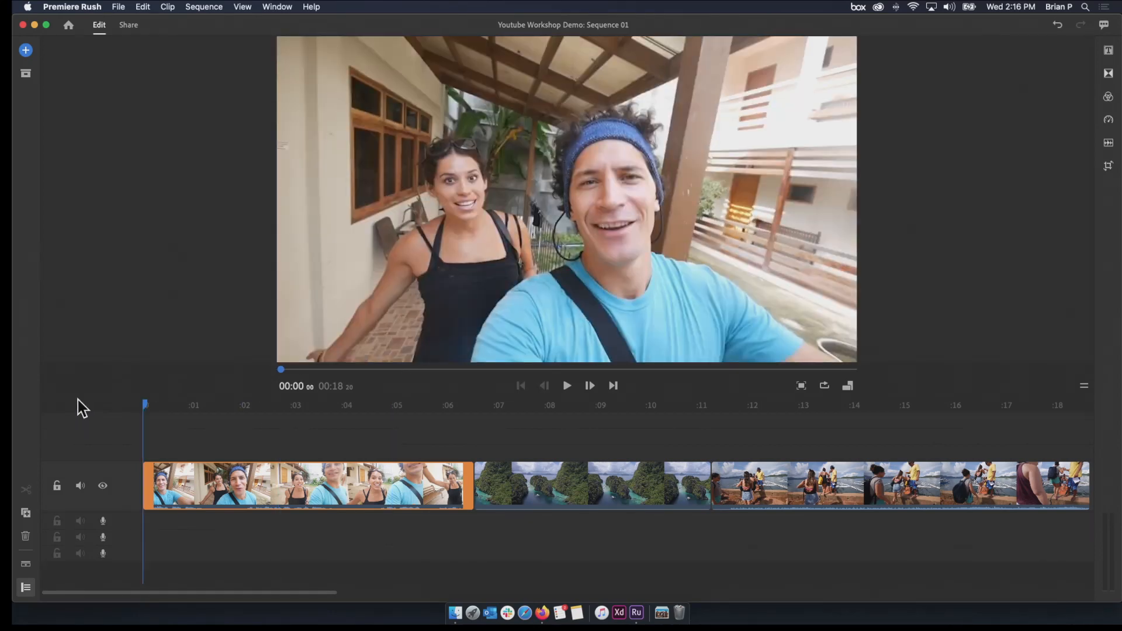
key(space)
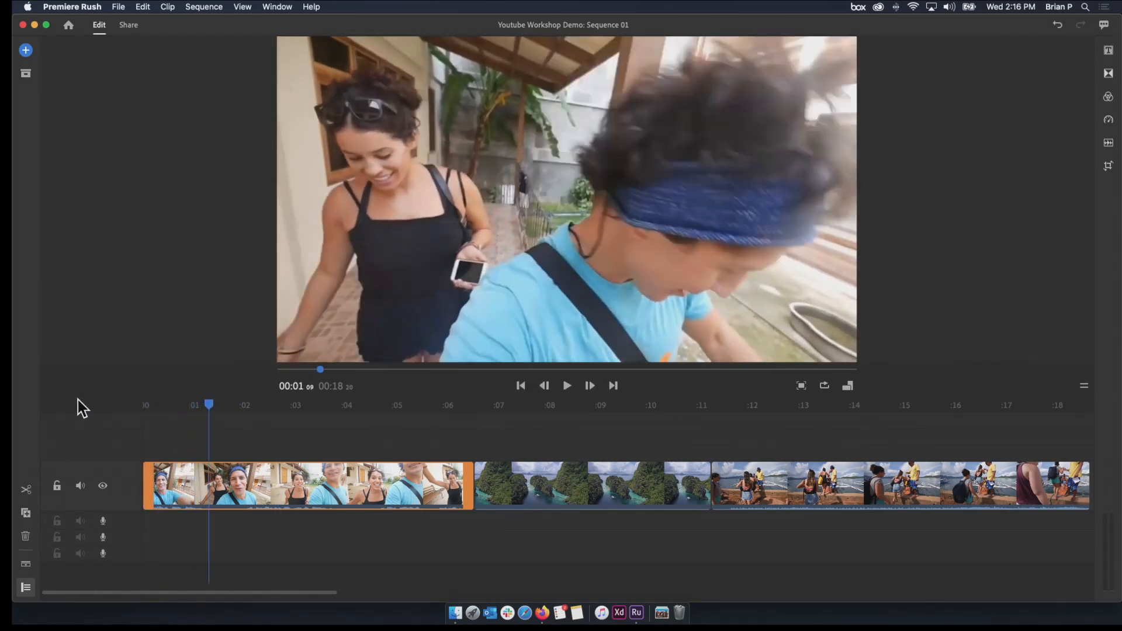
click(103, 485)
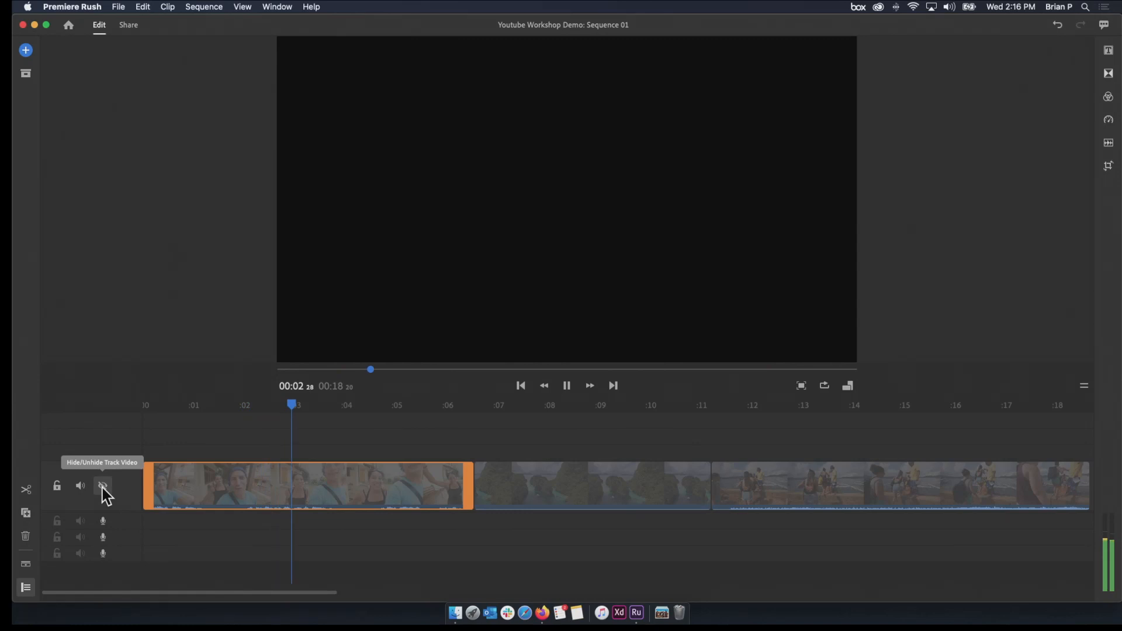
click(102, 485)
click(80, 486)
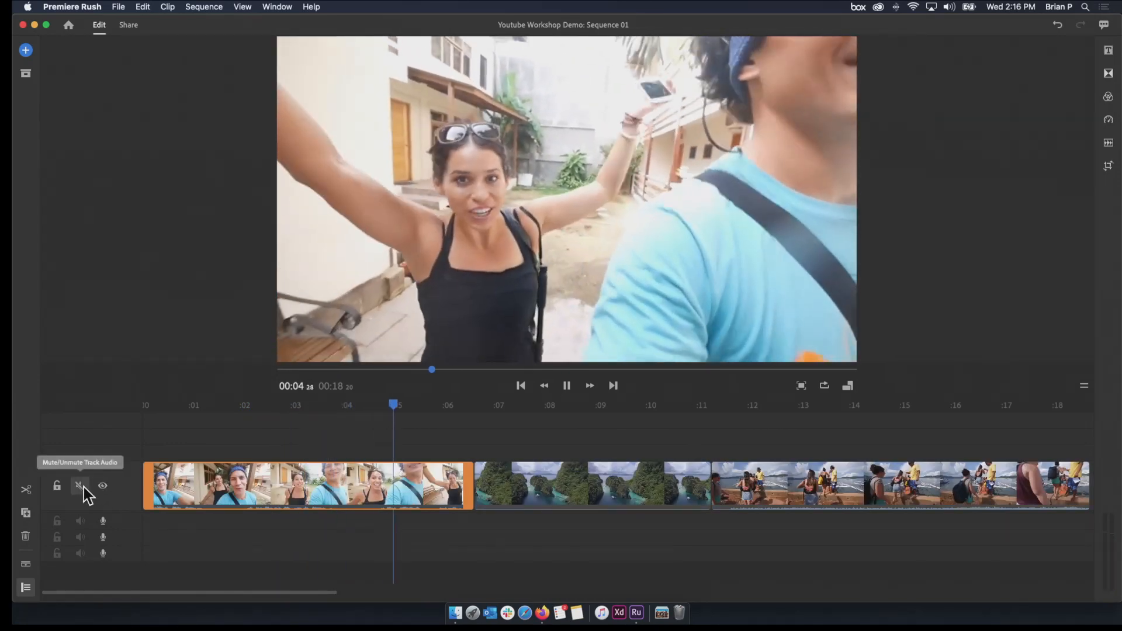
click(83, 488)
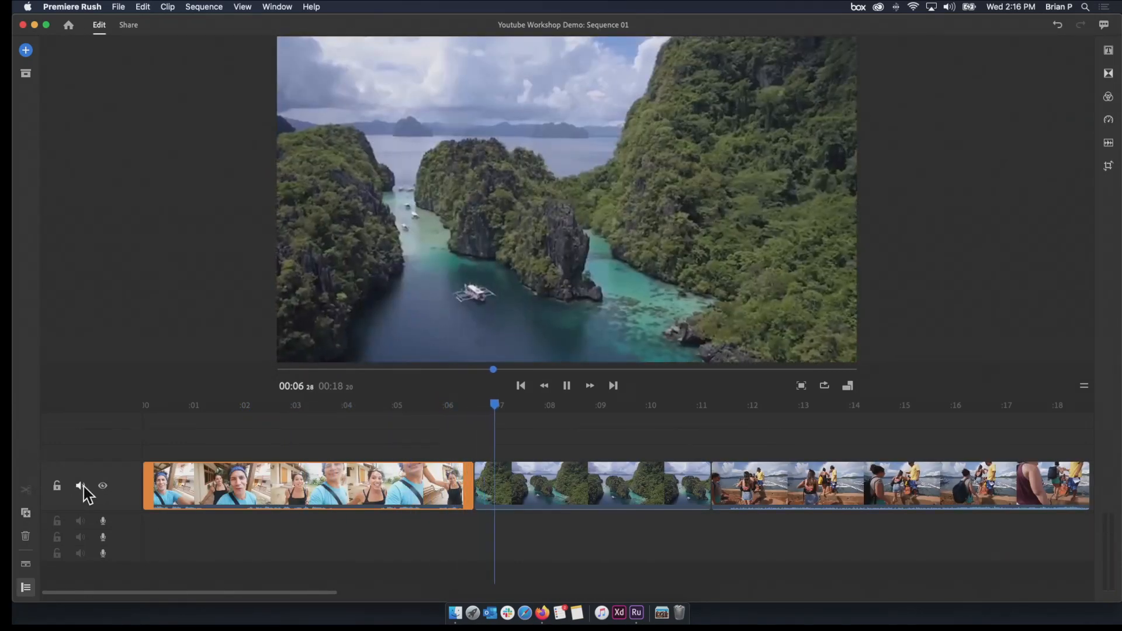
key(space)
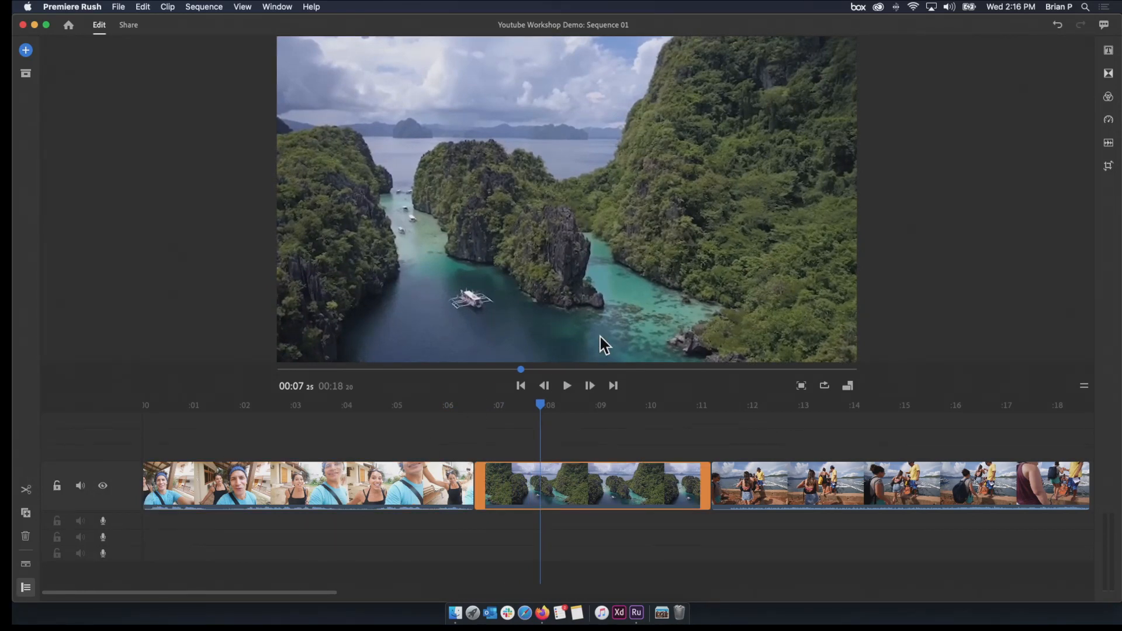
Expand the audio of the timeline clips and play the start of Walking Selfie to follow its waveform
drag(540, 405, 183, 433)
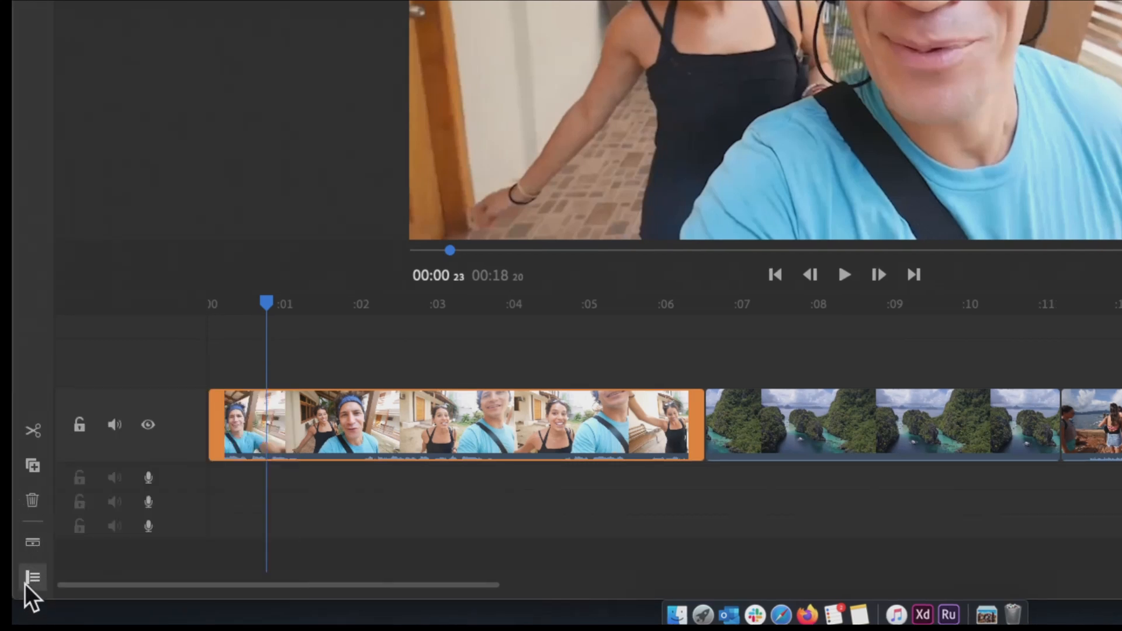
click(29, 543)
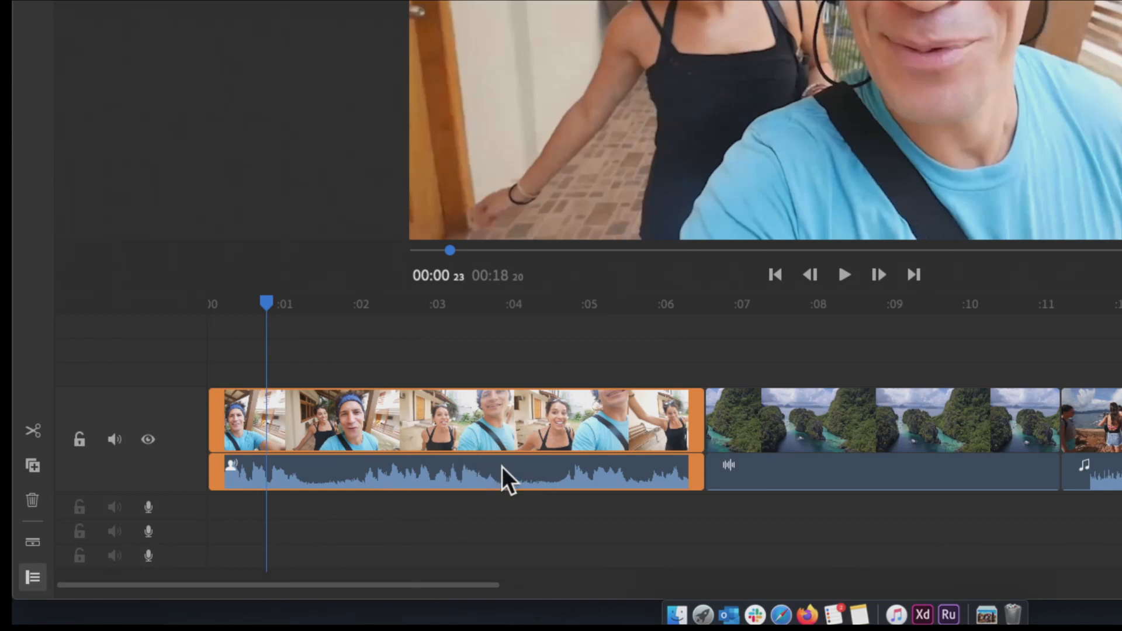
drag(266, 304, 188, 330)
key(space)
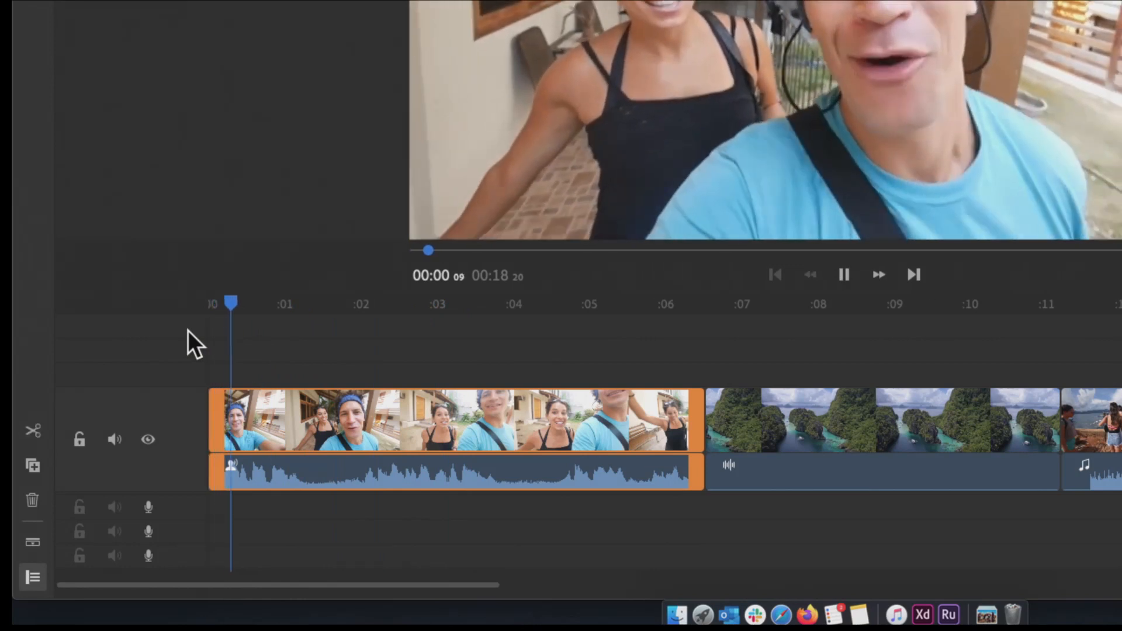
key(space)
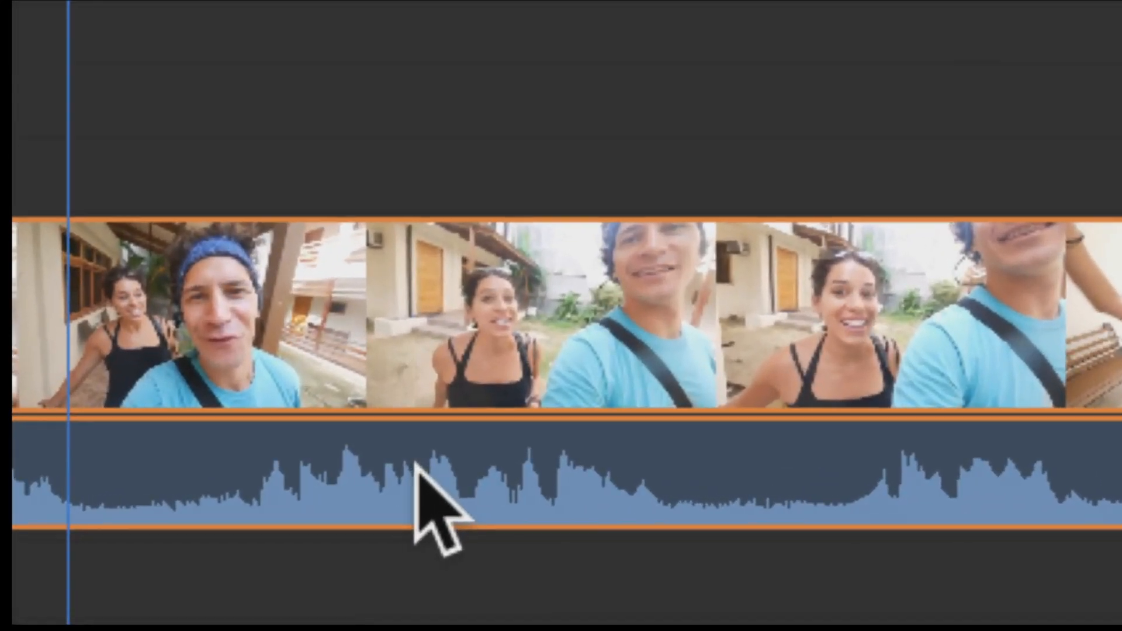
scroll(41, 497, left, 3)
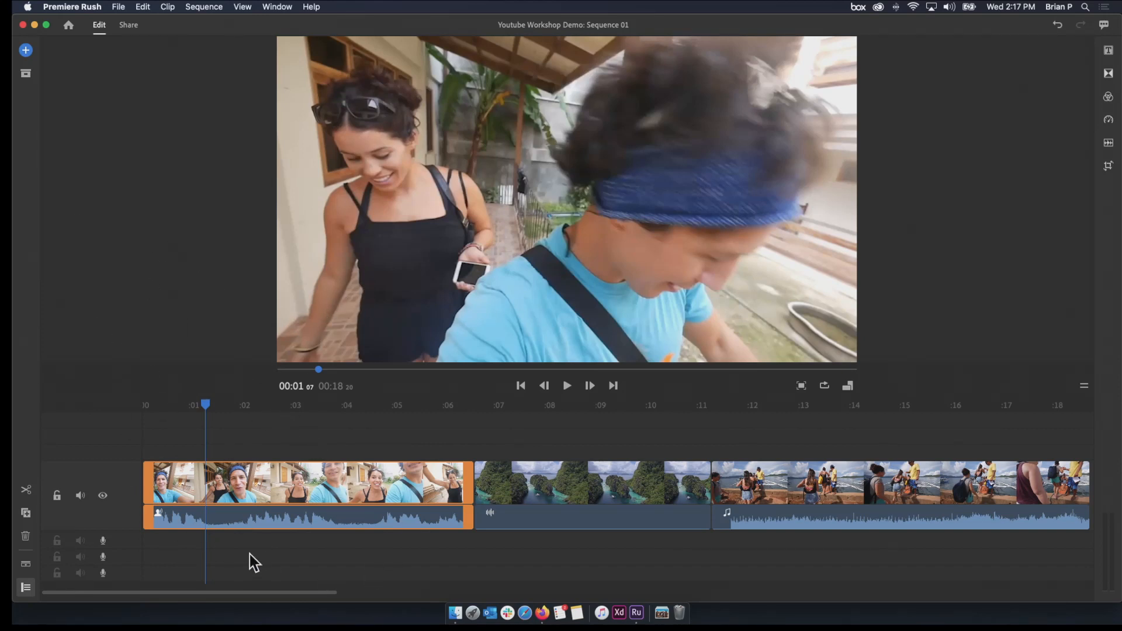
Open the project assets, select Boarding the Boat, examine it in the clip trim preview and return to the asset list
click(25, 74)
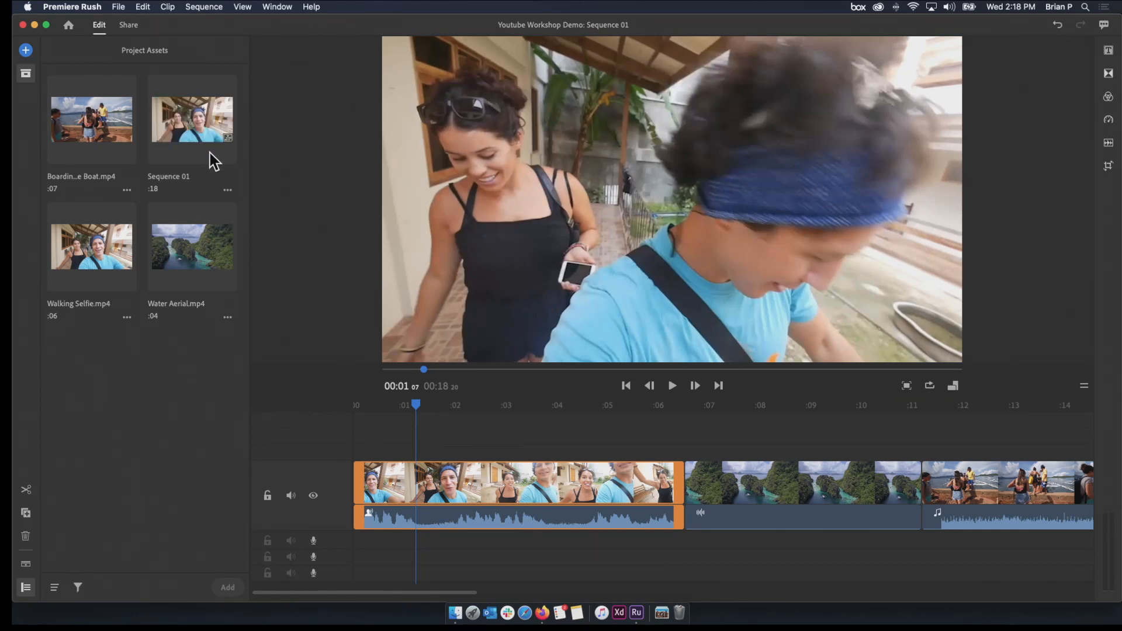
click(126, 154)
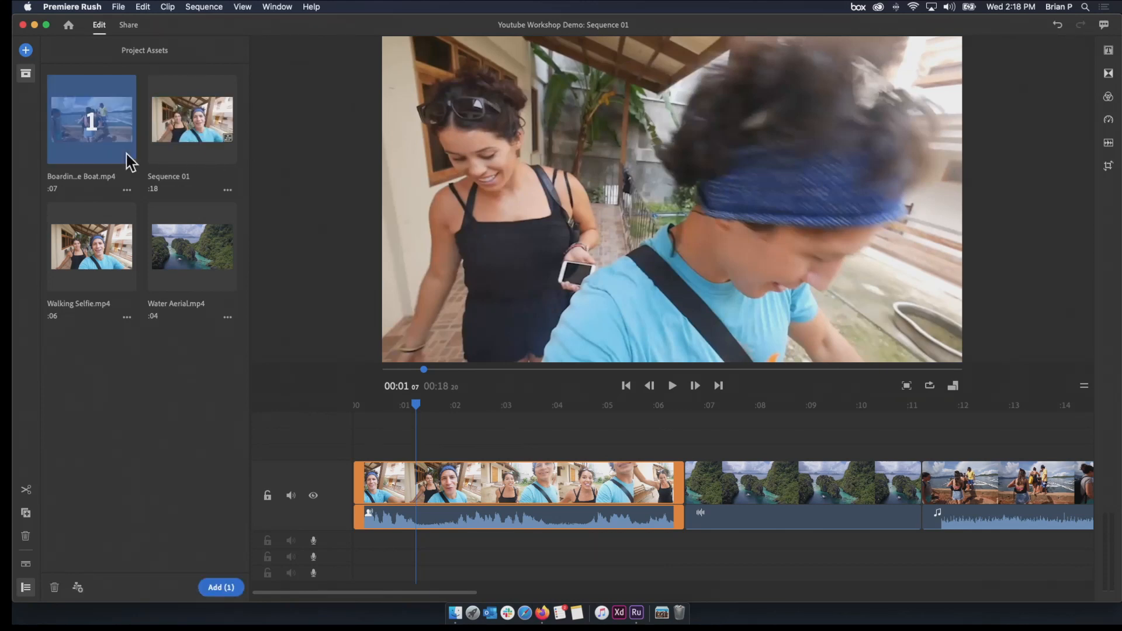
click(124, 194)
click(124, 194)
click(100, 140)
click(98, 134)
click(98, 134)
click(98, 134)
click(126, 191)
click(114, 137)
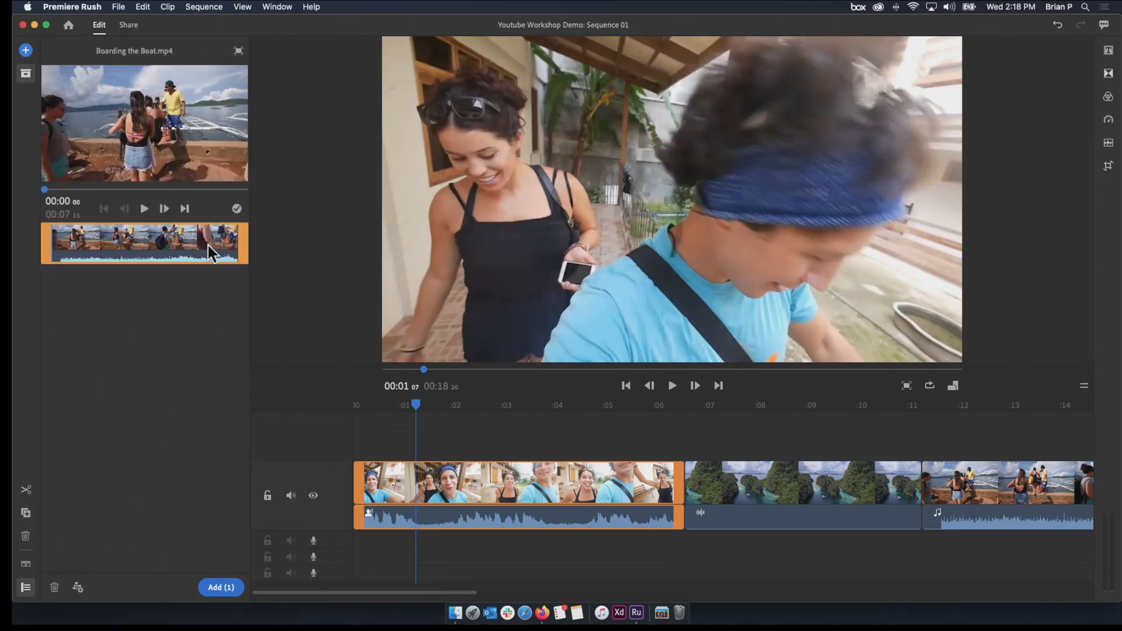
mouse_move(245, 242)
mouse_down()
mouse_move(178, 242)
mouse_move(247, 241)
mouse_up()
click(236, 53)
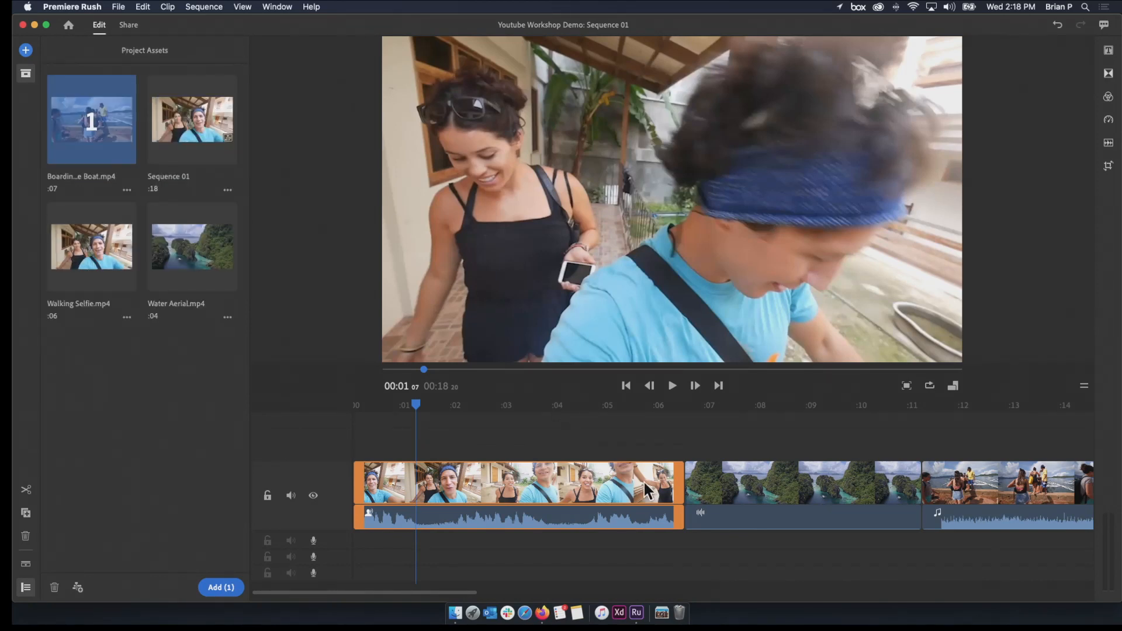
Trim the end of Walking Selfie on the timeline to just before the 4-second mark and play the cut into Water Aerial
drag(675, 483, 543, 482)
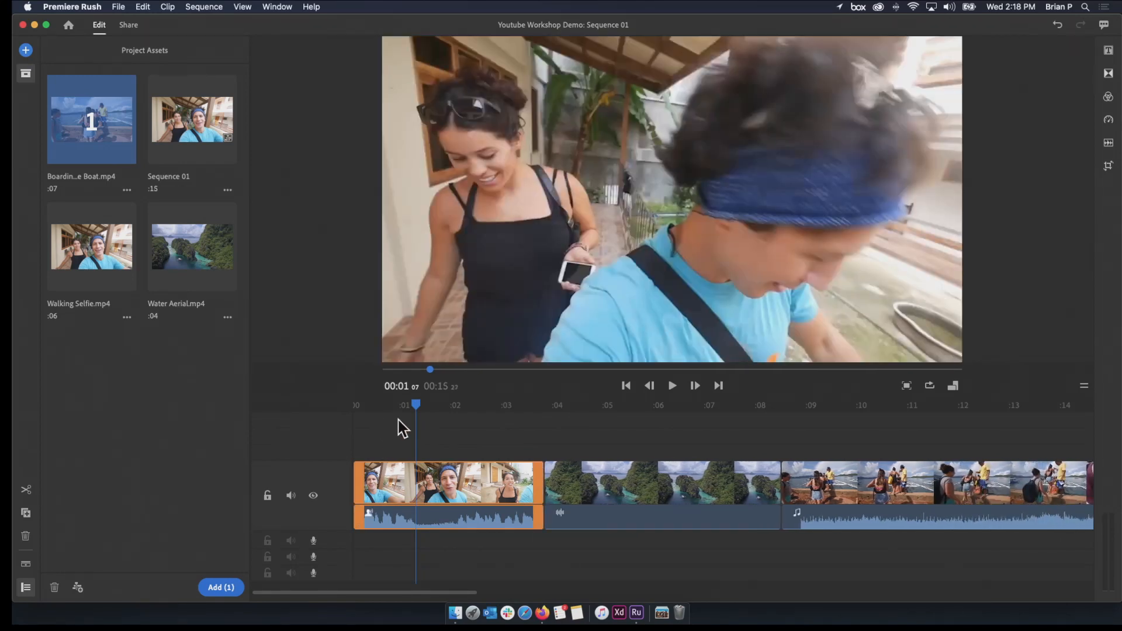
drag(414, 405, 301, 409)
key(space)
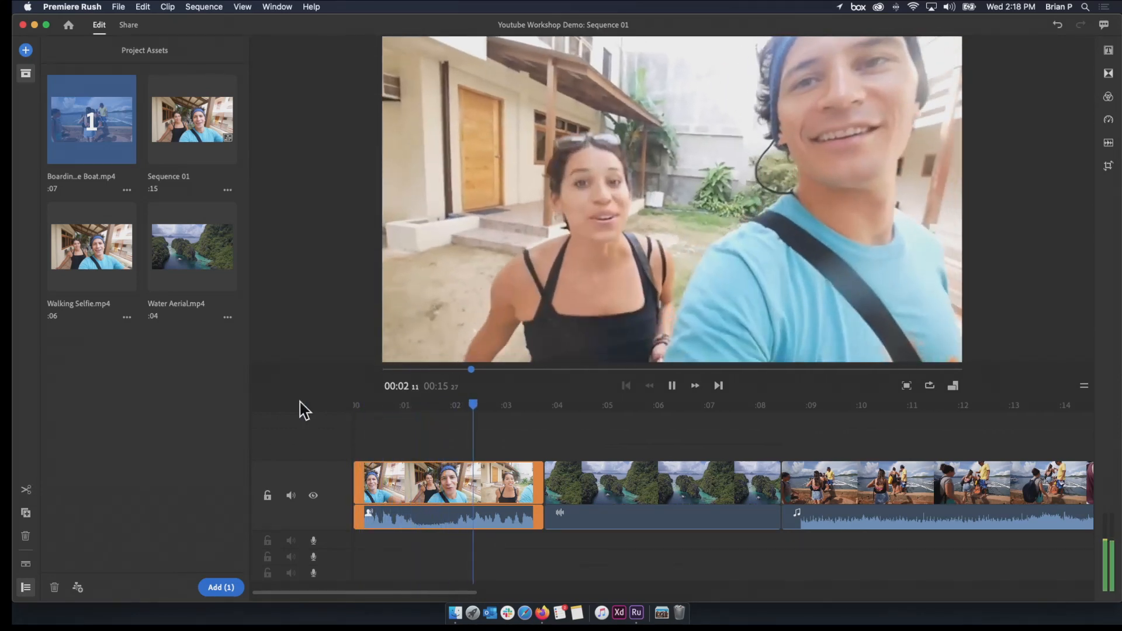
key(space)
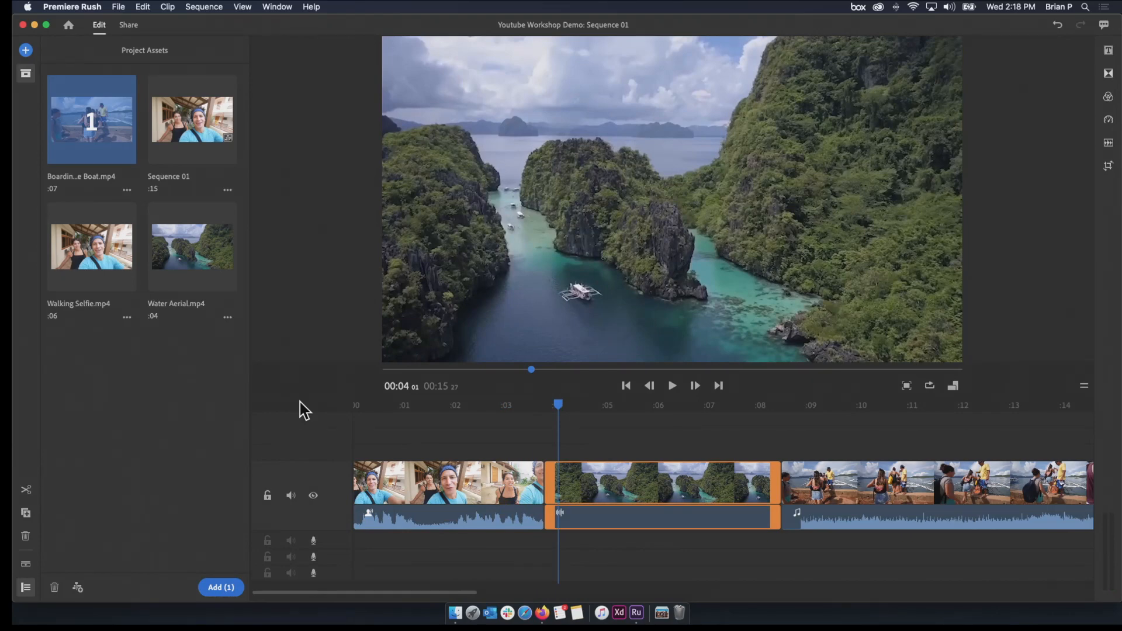
click(526, 491)
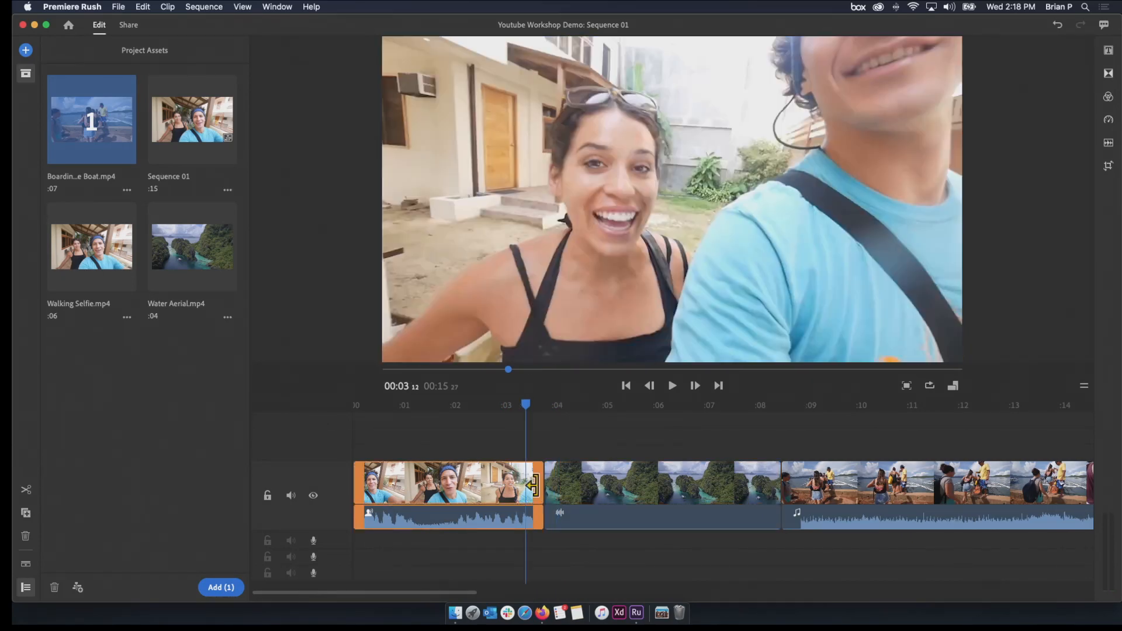
Extend the end of Walking Selfie on the timeline to about 6.5 seconds and move the playhead through the clip to check it
drag(535, 494, 639, 501)
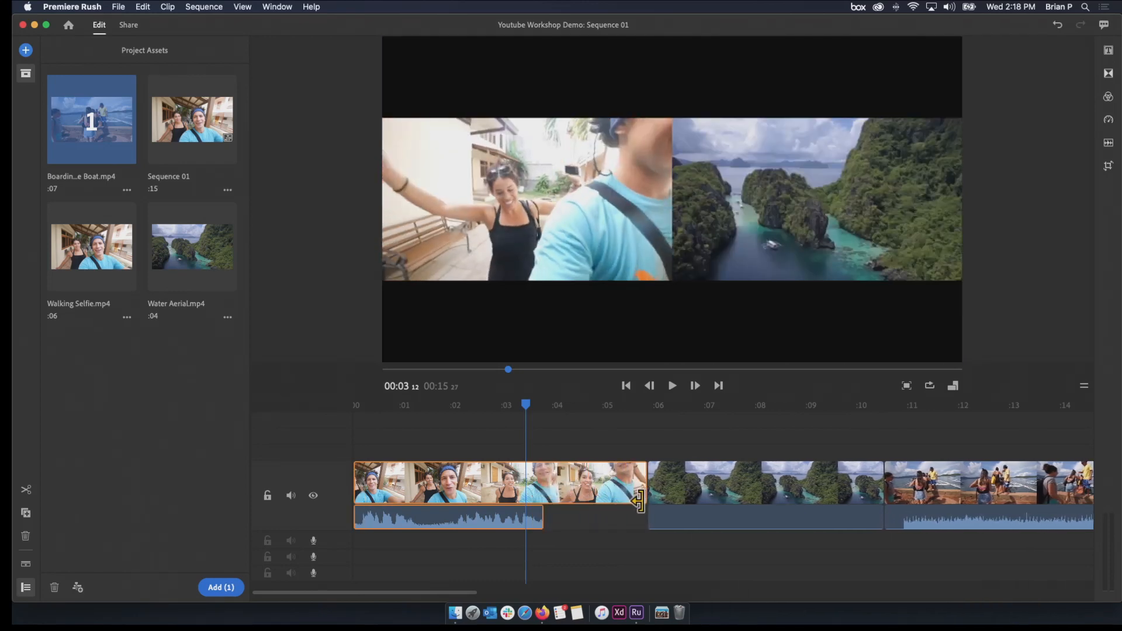
drag(535, 520, 638, 518)
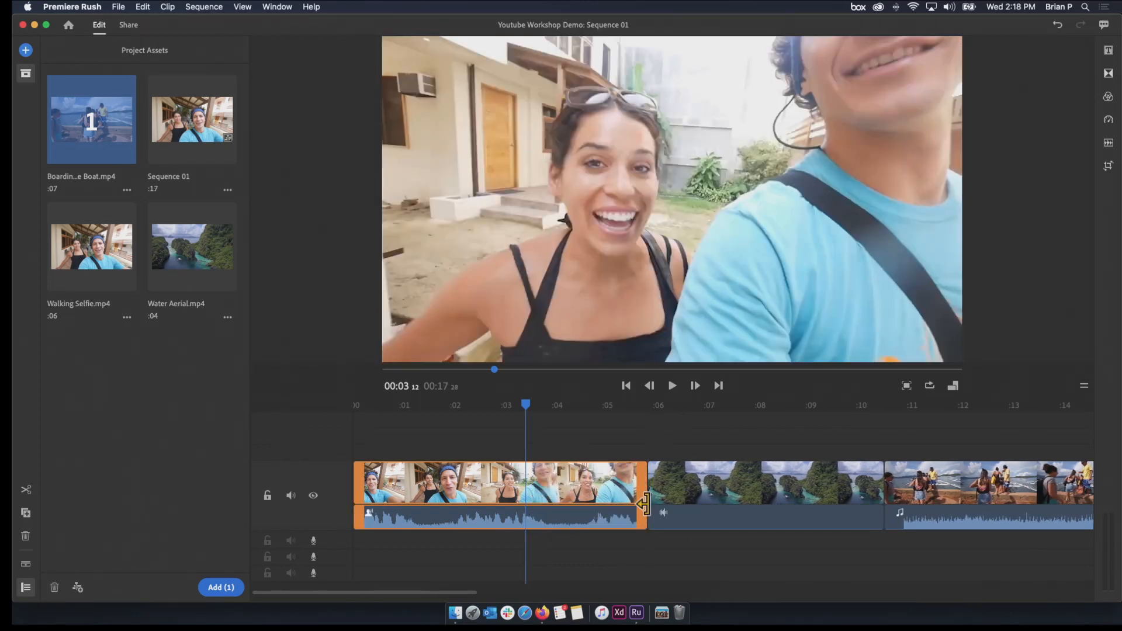
click(595, 425)
drag(641, 483, 683, 518)
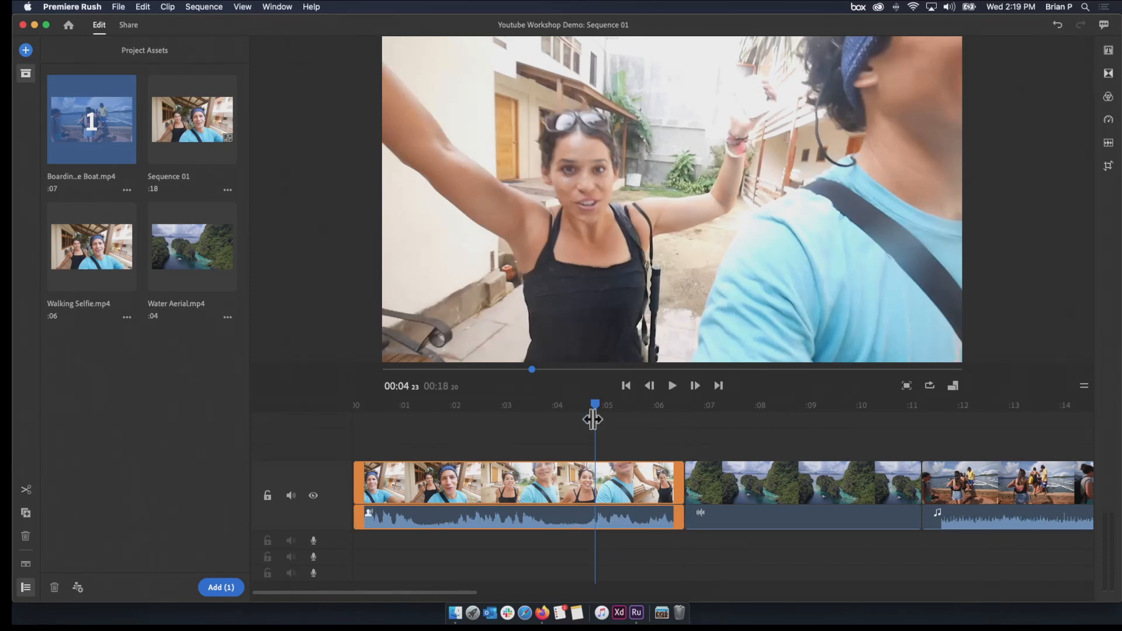
drag(594, 417, 574, 443)
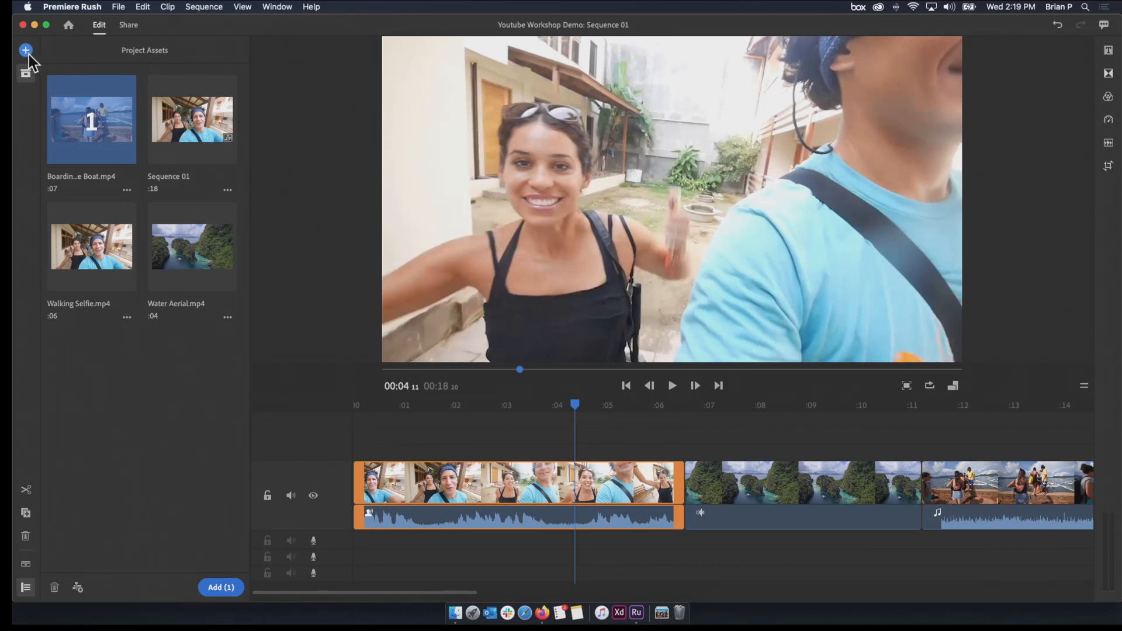
click(420, 439)
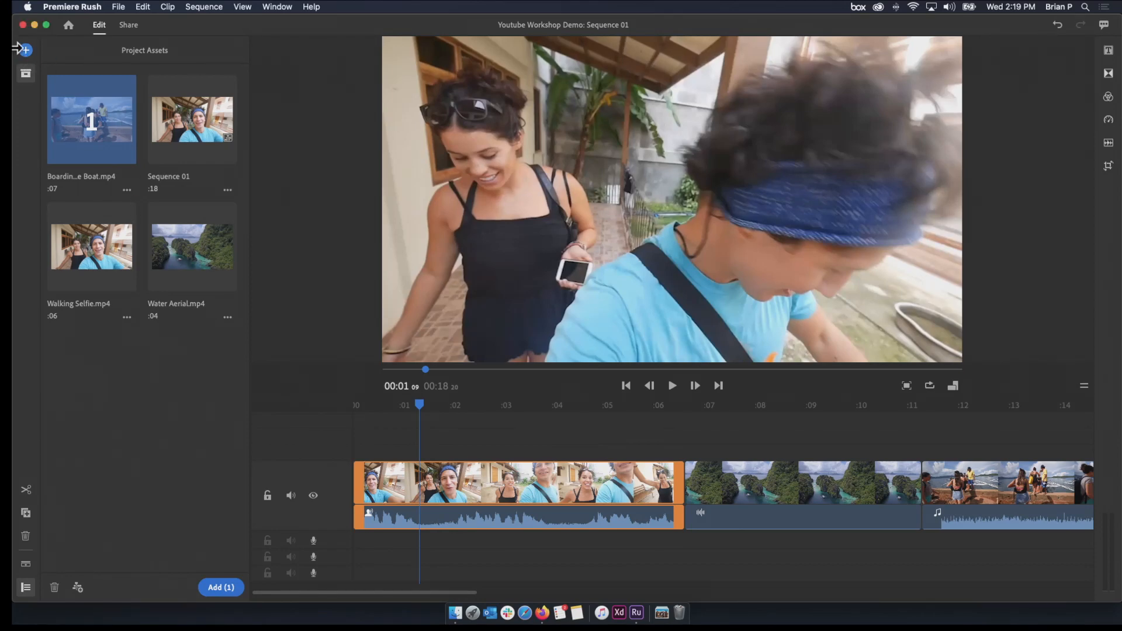
Show and hide the project assets several times, leave them hidden and view the options for adding content
click(25, 74)
click(26, 74)
click(26, 75)
click(26, 74)
click(26, 75)
click(26, 74)
click(25, 74)
click(25, 74)
click(26, 74)
click(25, 51)
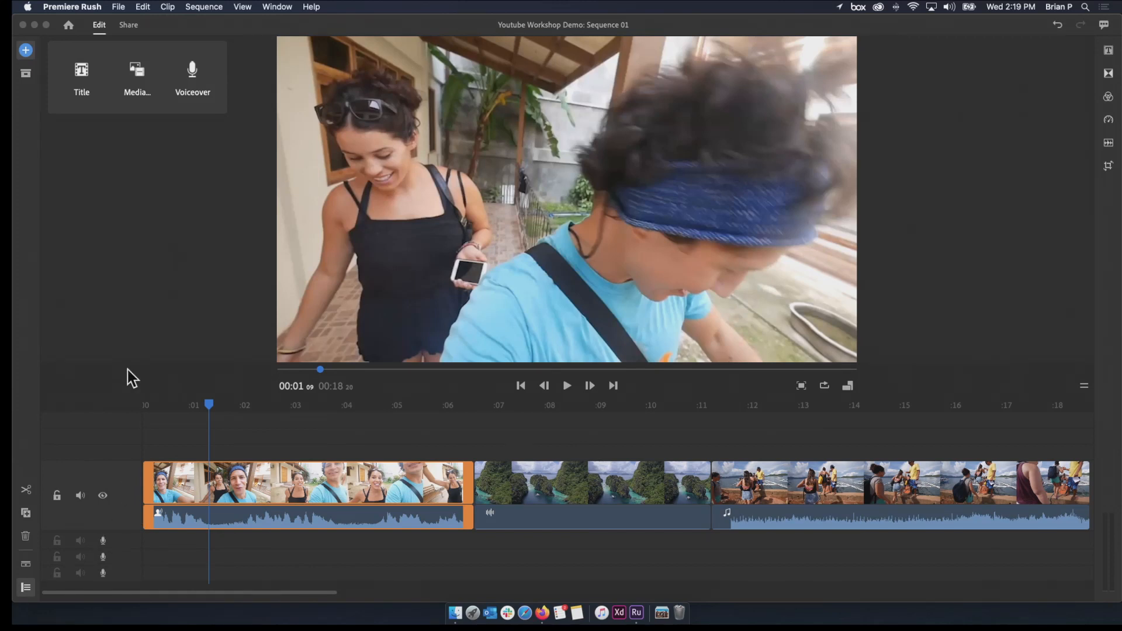
Place the playhead just before the 2-second mark and open the Rush Soundtracks folder in the media browser
click(206, 396)
drag(150, 405, 232, 403)
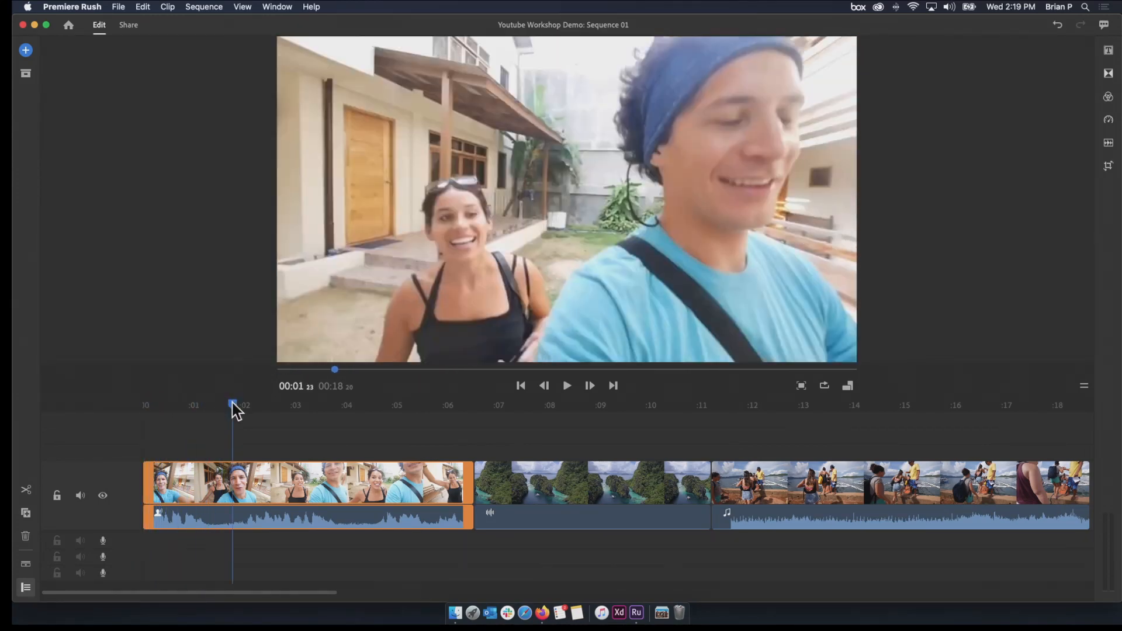
click(26, 50)
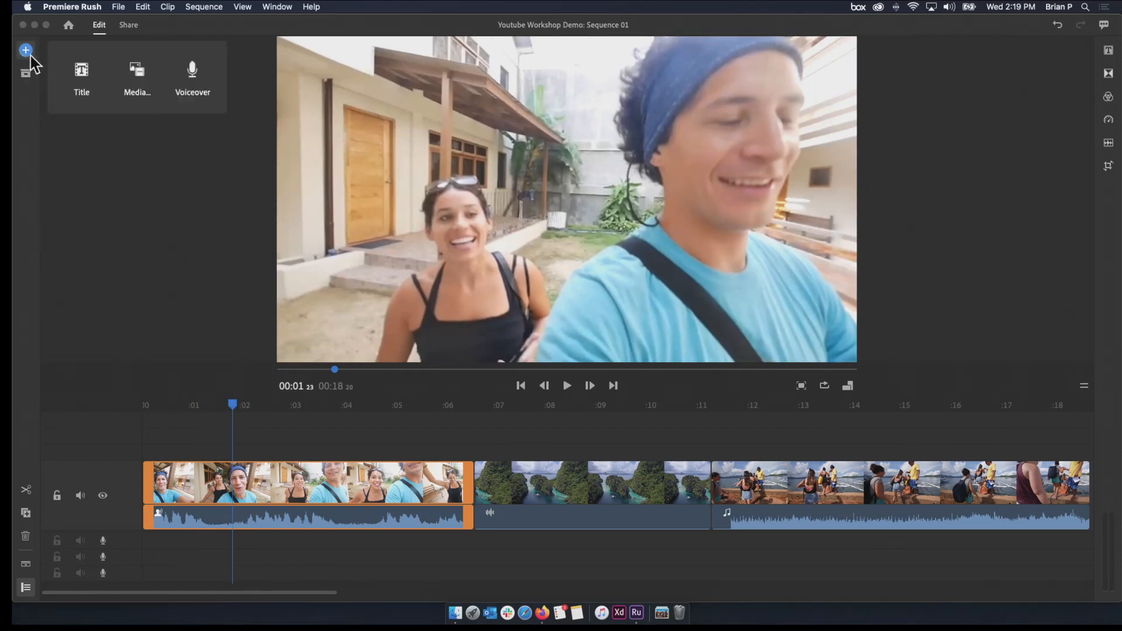
click(136, 79)
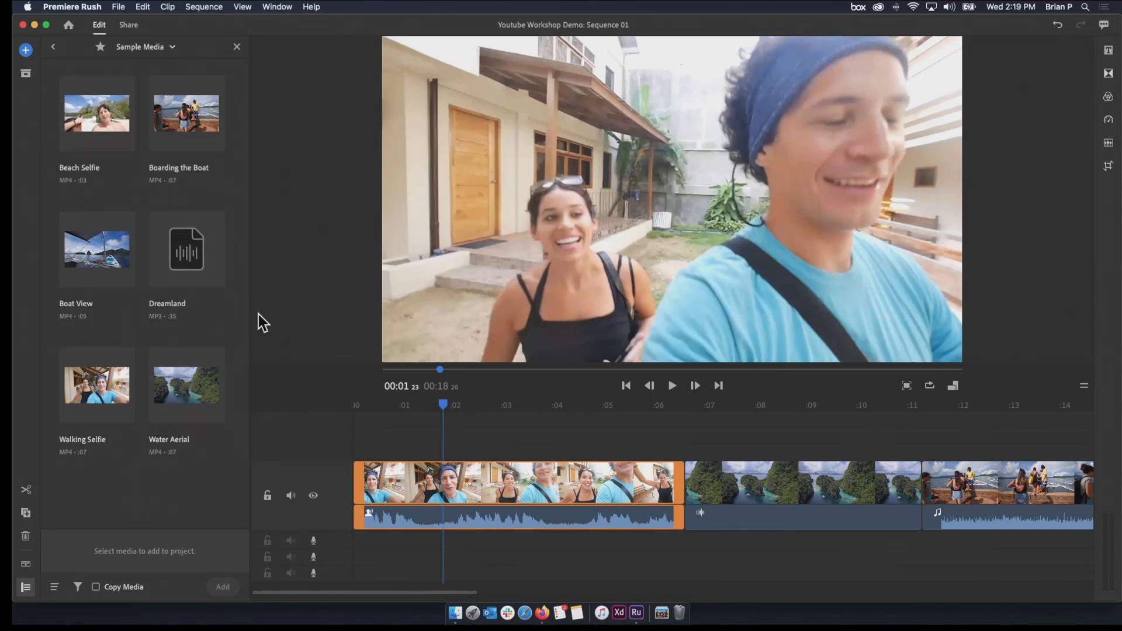
click(54, 47)
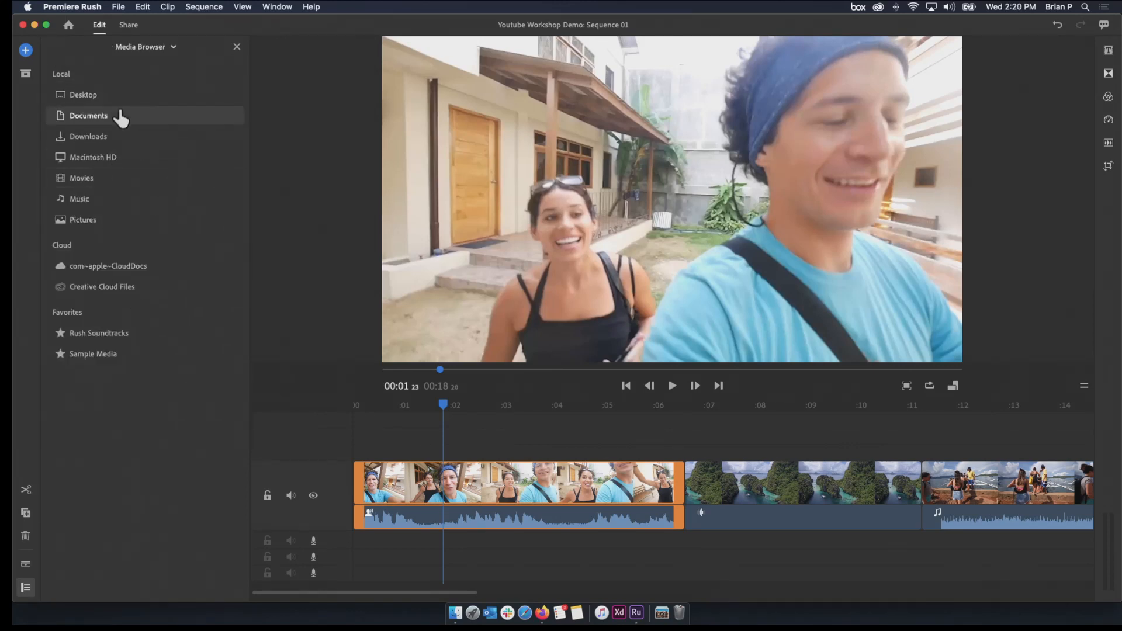
click(104, 333)
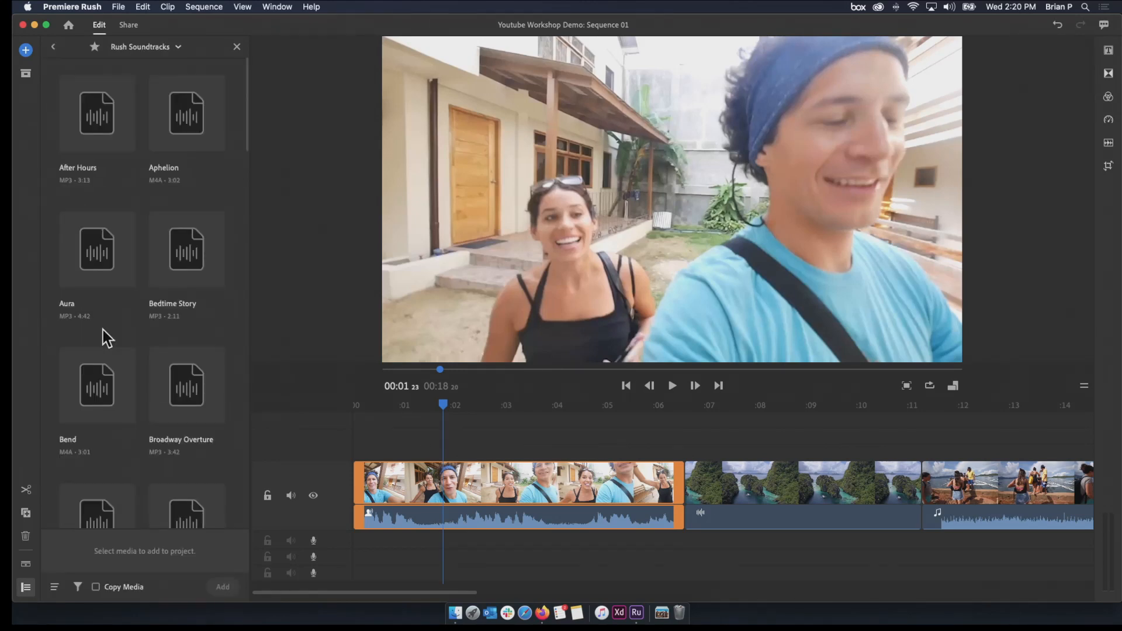
Preview the Aura soundtrack, jump to about its middle and return to the soundtrack list
click(104, 289)
click(101, 285)
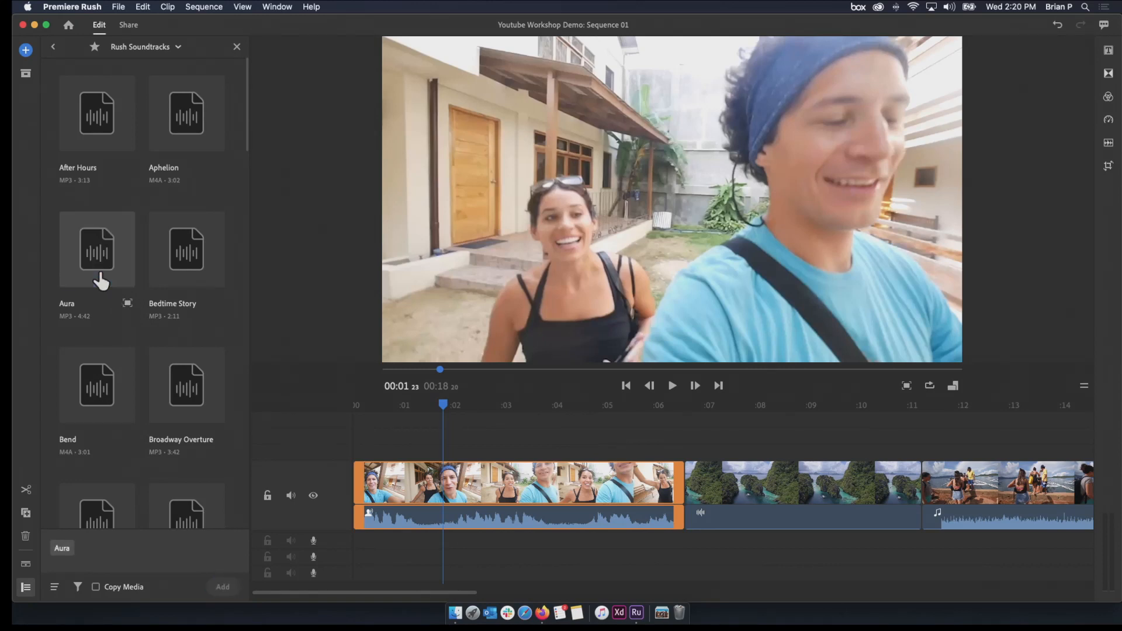
click(126, 304)
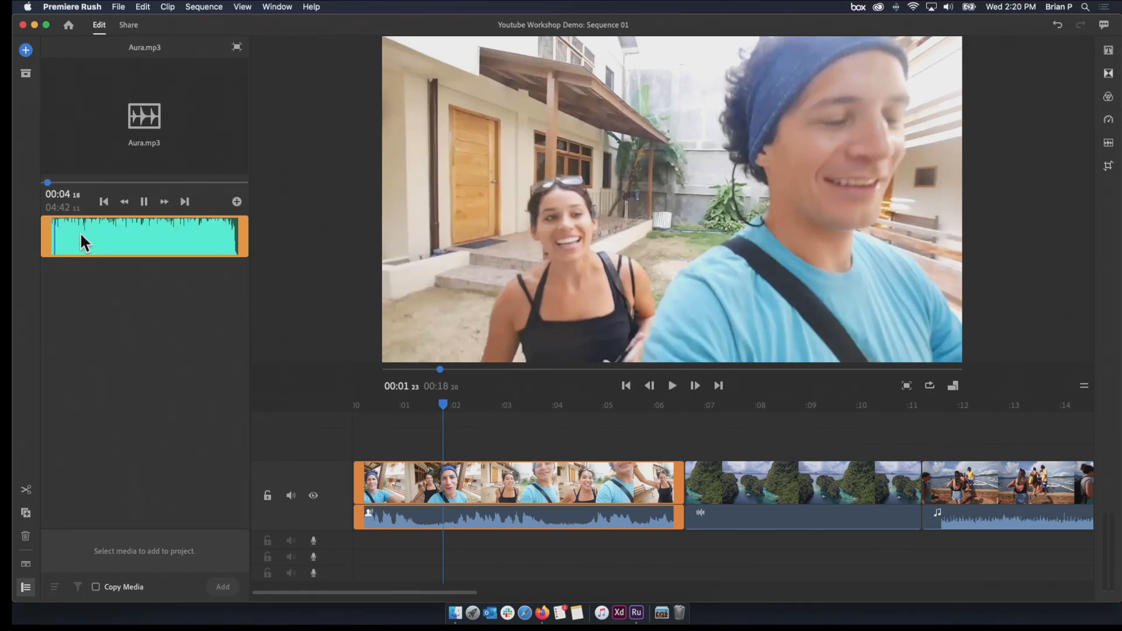
click(58, 218)
click(142, 222)
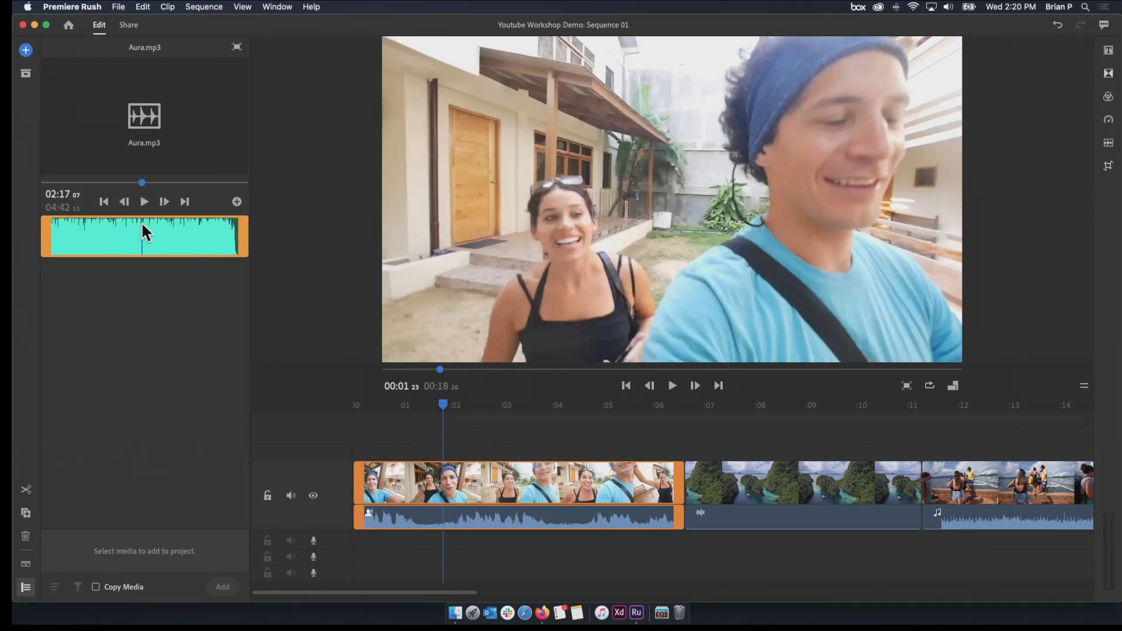
click(237, 47)
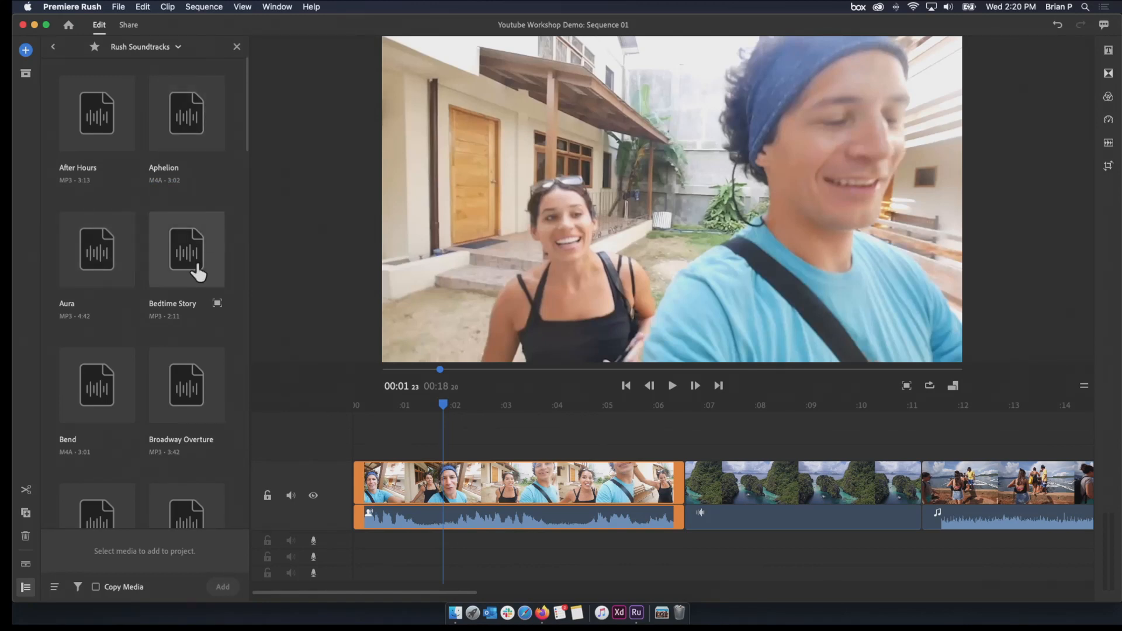
Select the World Traveler soundtrack, play its opening seconds in the preview and return to the soundtrack list
scroll(198, 272, down, 15)
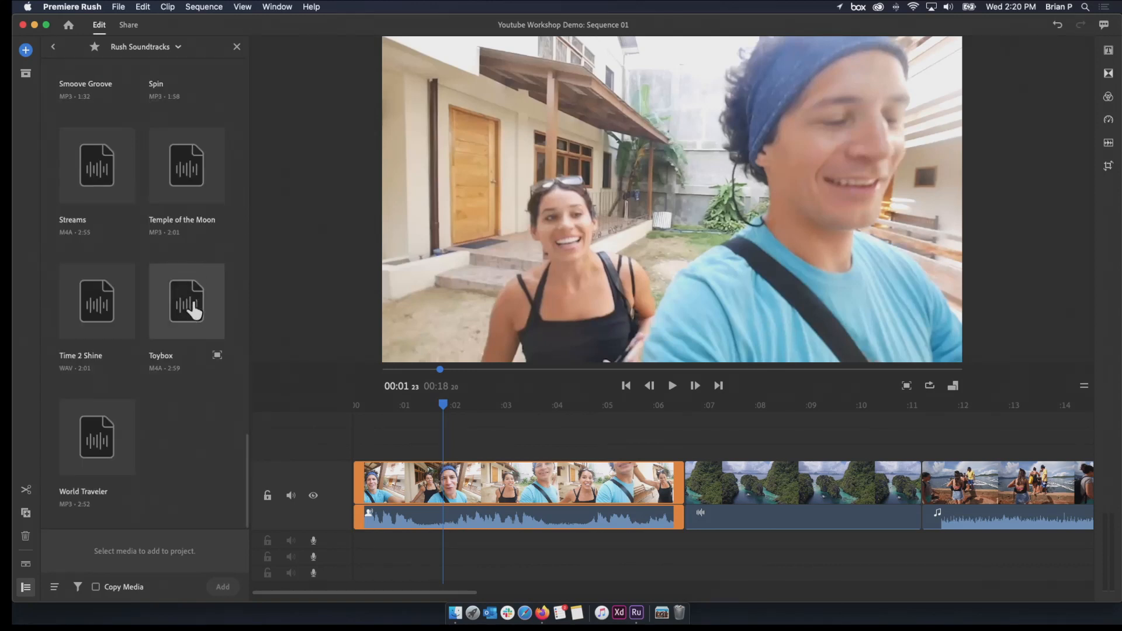
click(100, 444)
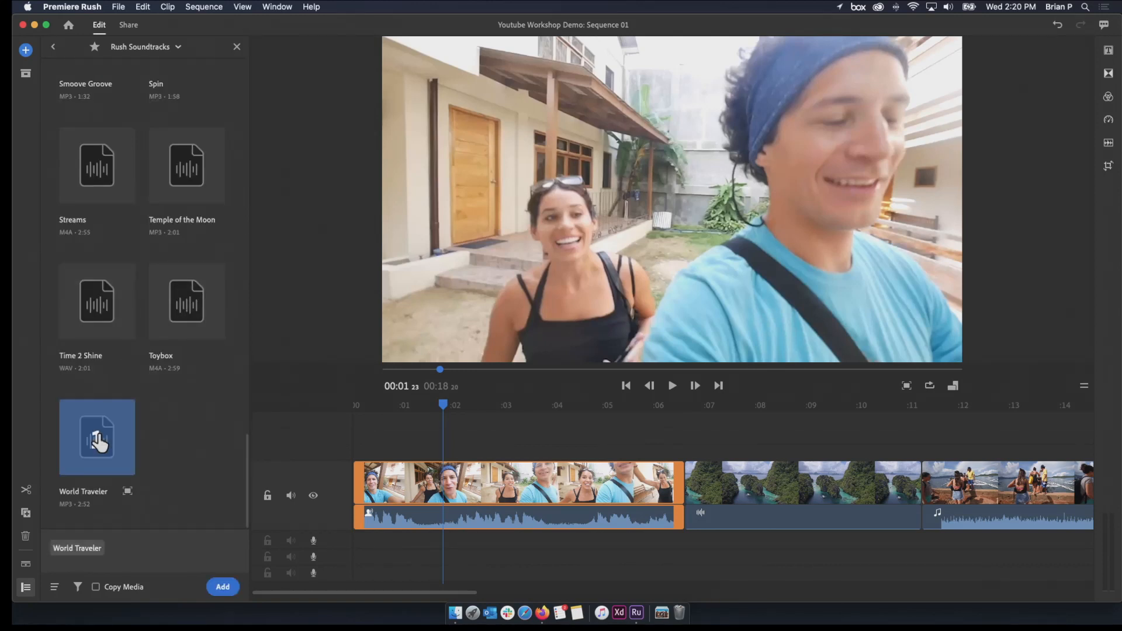
click(127, 492)
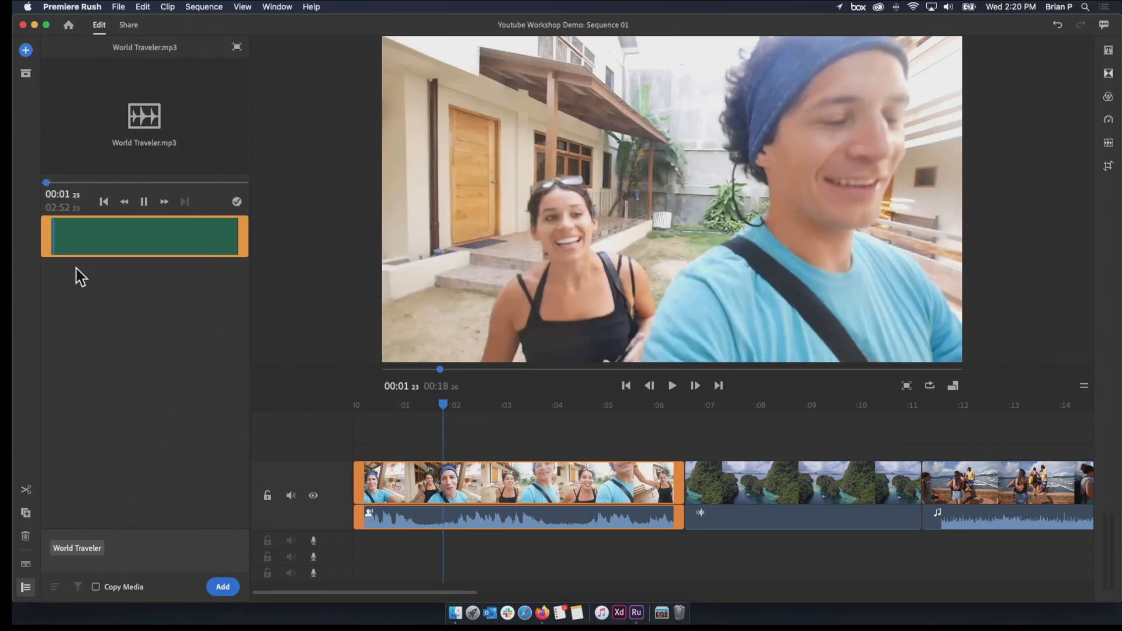
key(space)
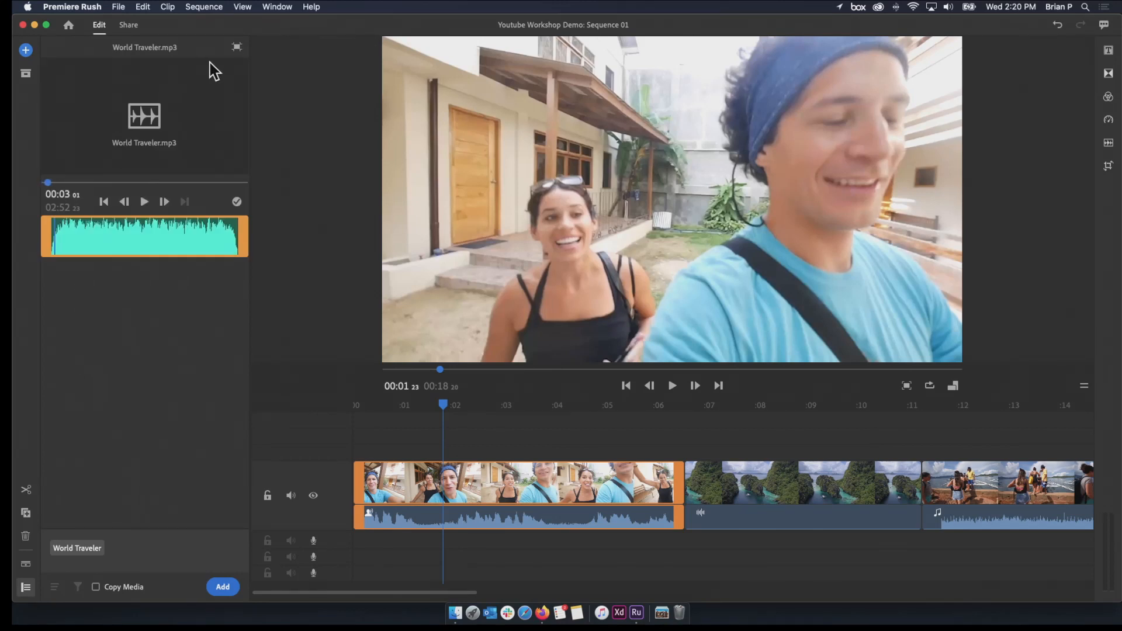
click(237, 47)
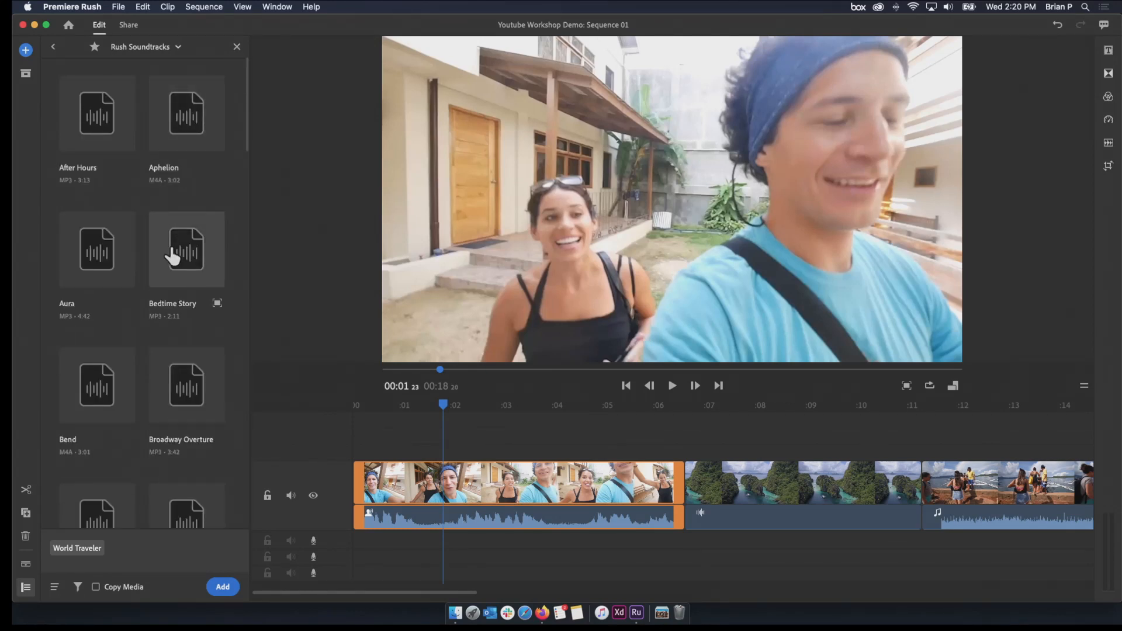
Browse Rush Soundtracks, select Hammock and remove World Traveler from the selection
scroll(175, 318, down, 10)
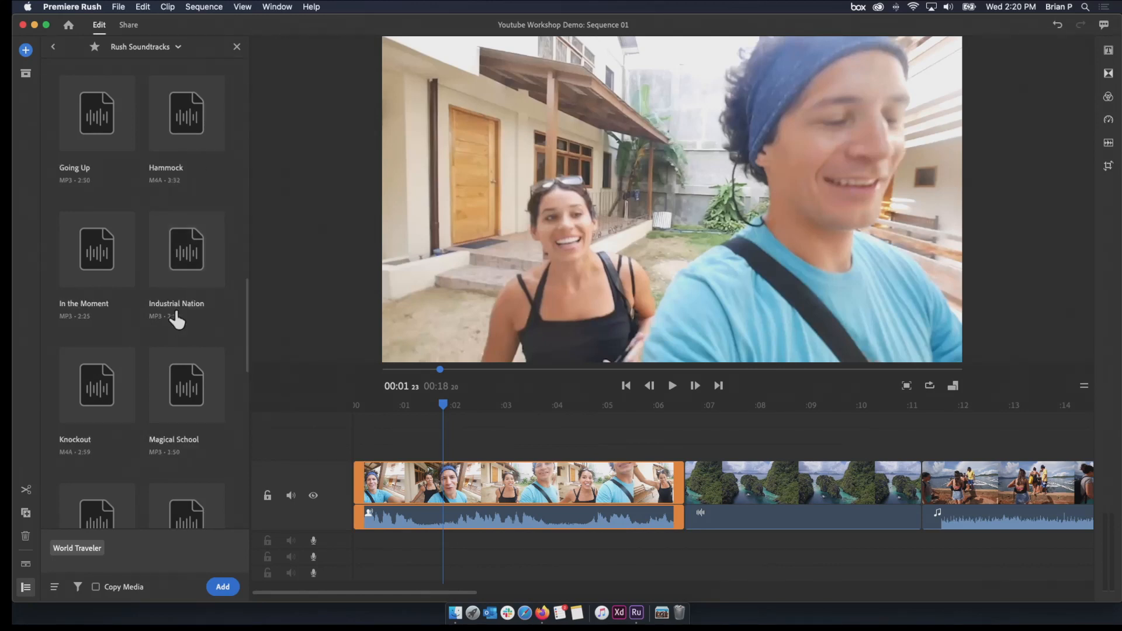
scroll(129, 262, up, 2)
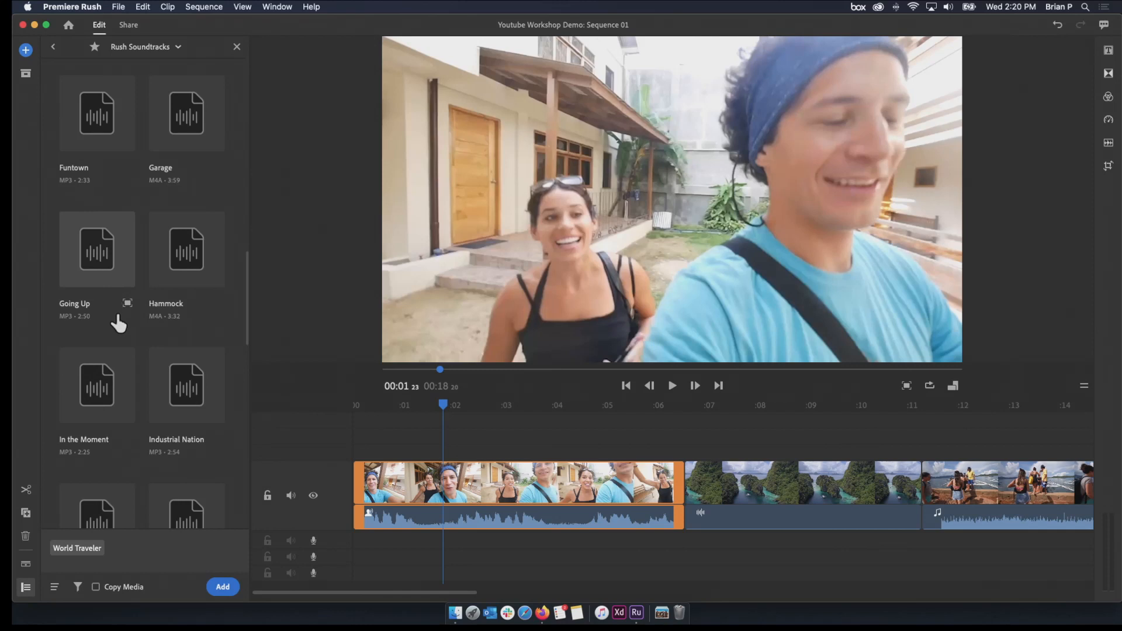
click(173, 274)
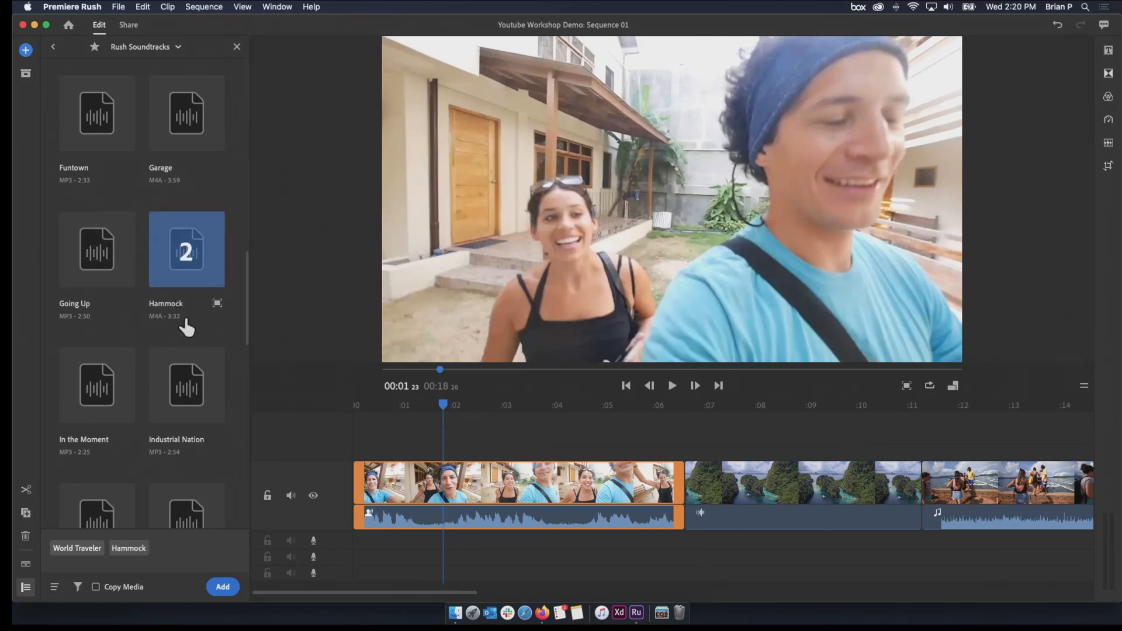
scroll(178, 351, down, 10)
scroll(114, 435, up, 10)
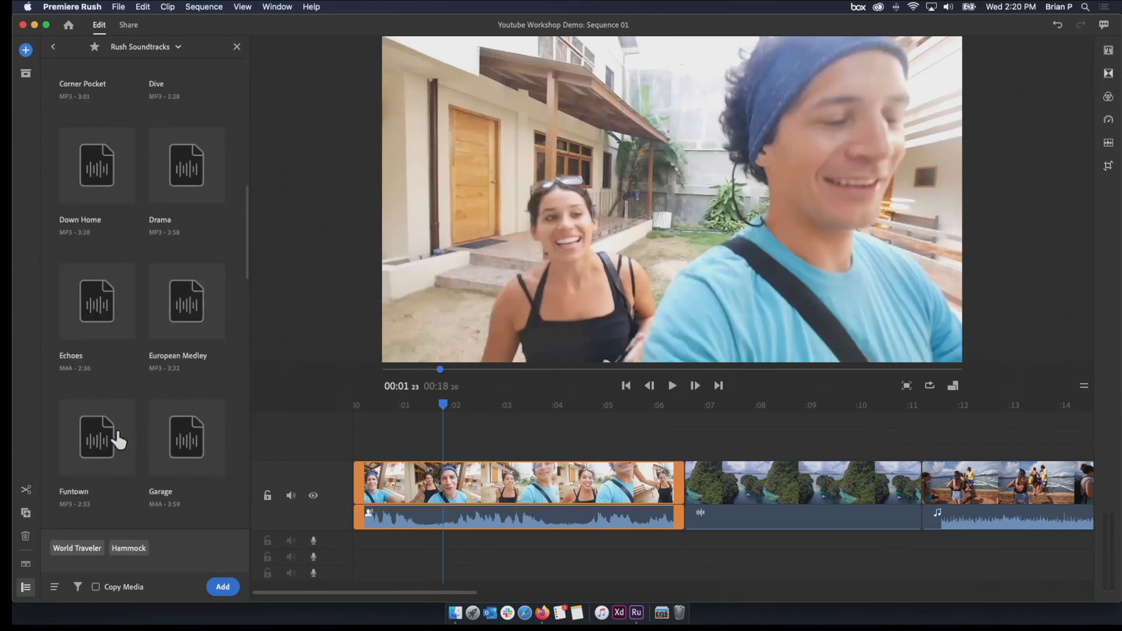
scroll(119, 440, down, 10)
click(121, 472)
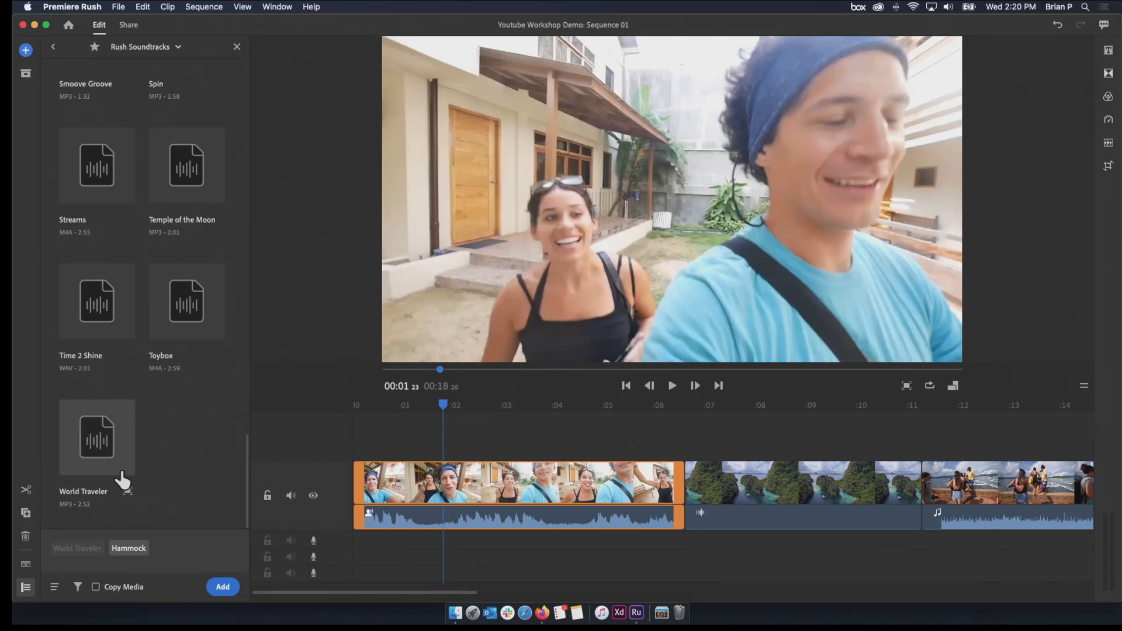
scroll(170, 430, up, 15)
scroll(170, 429, down, 6)
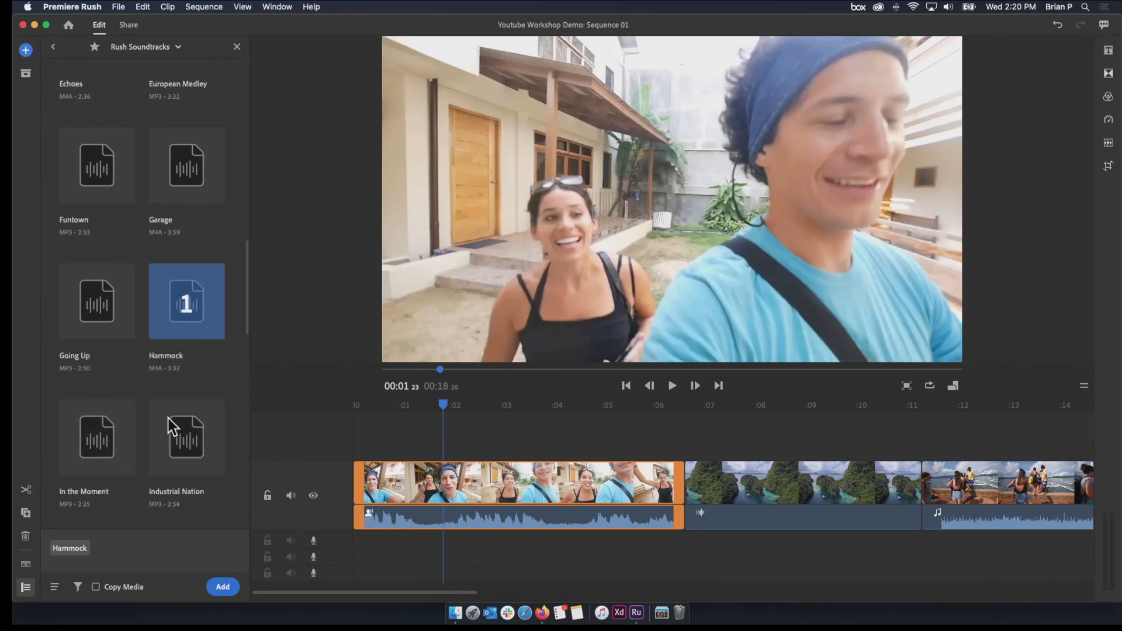
Reselect the Hammock soundtrack, preview its opening seconds and add it to the sequence
click(176, 334)
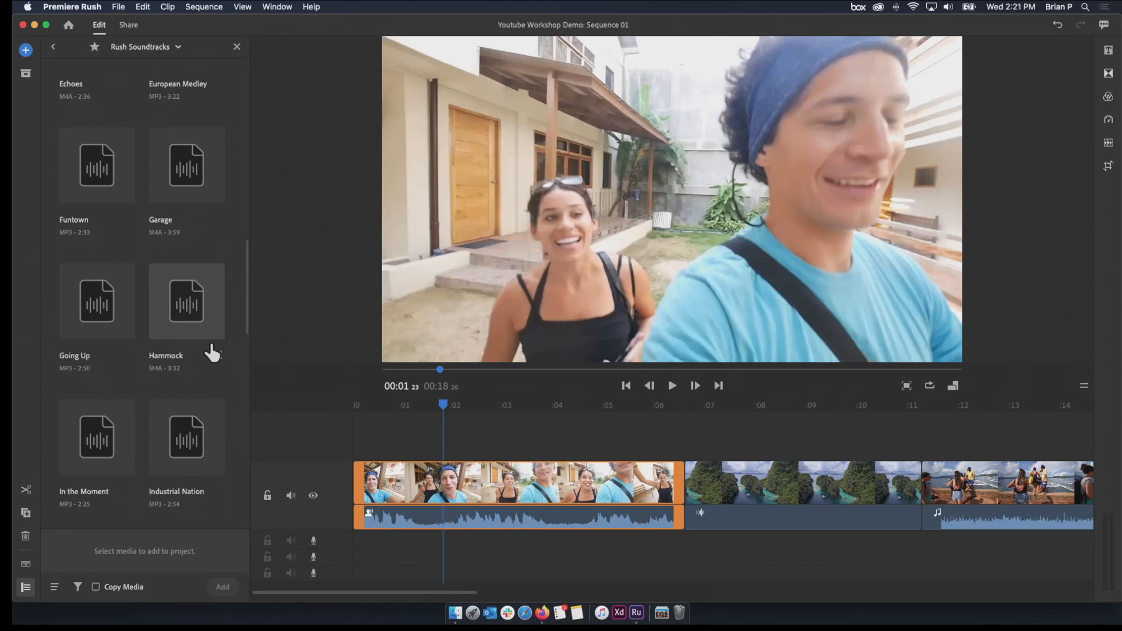
click(200, 326)
click(220, 354)
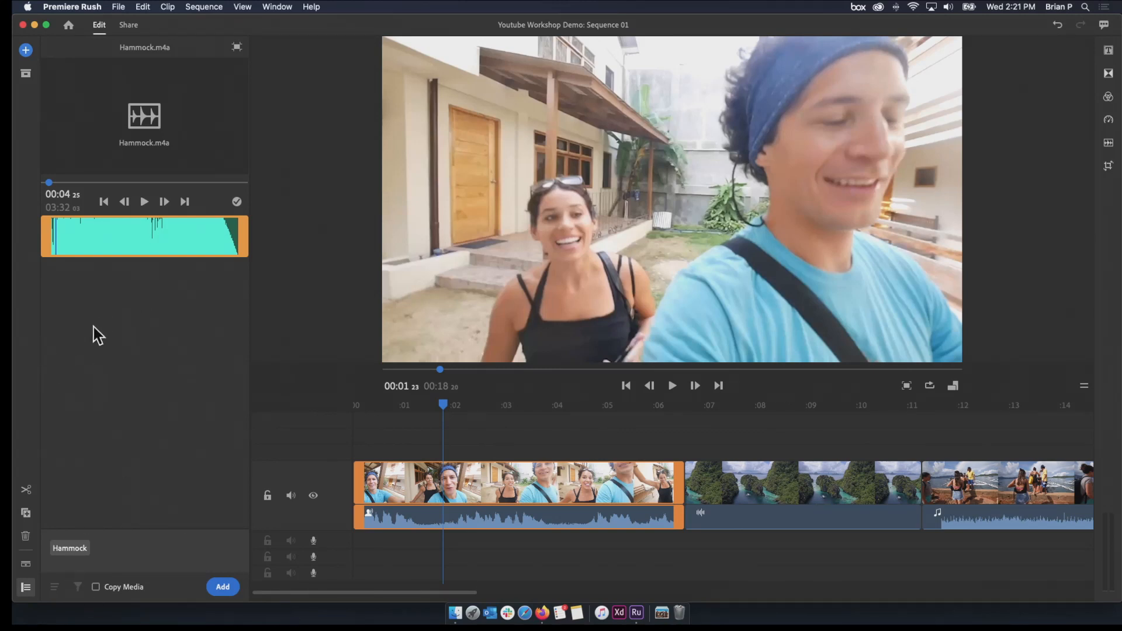
click(218, 591)
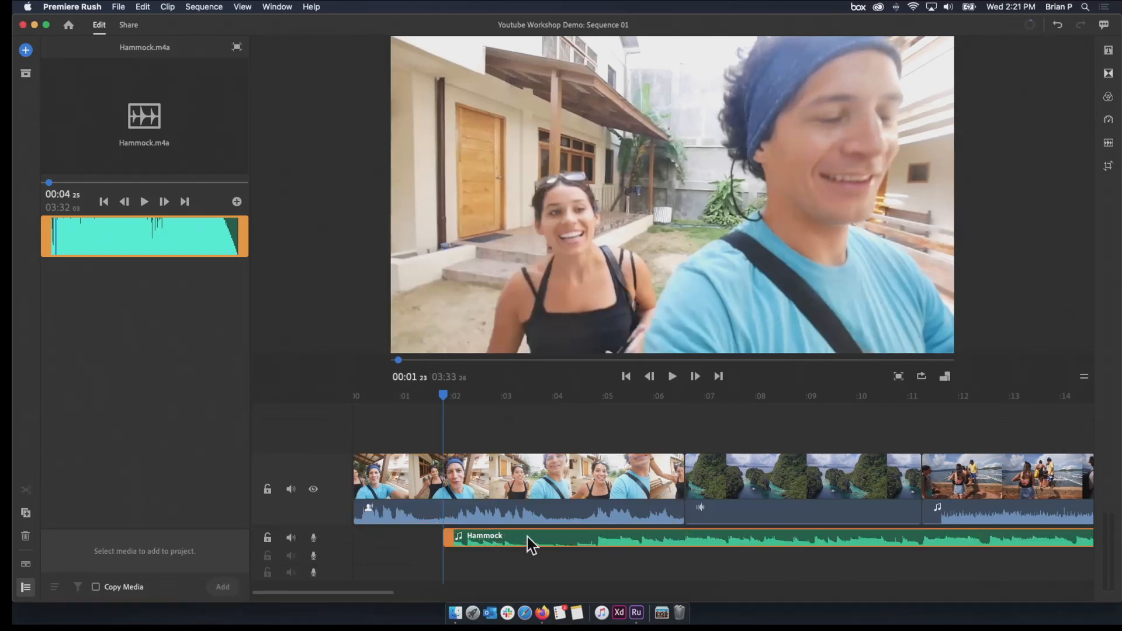
Move the Hammock music to the start of the sequence and play from the beginning into the Boarding the Boat clip
drag(513, 539, 425, 542)
drag(380, 411, 353, 426)
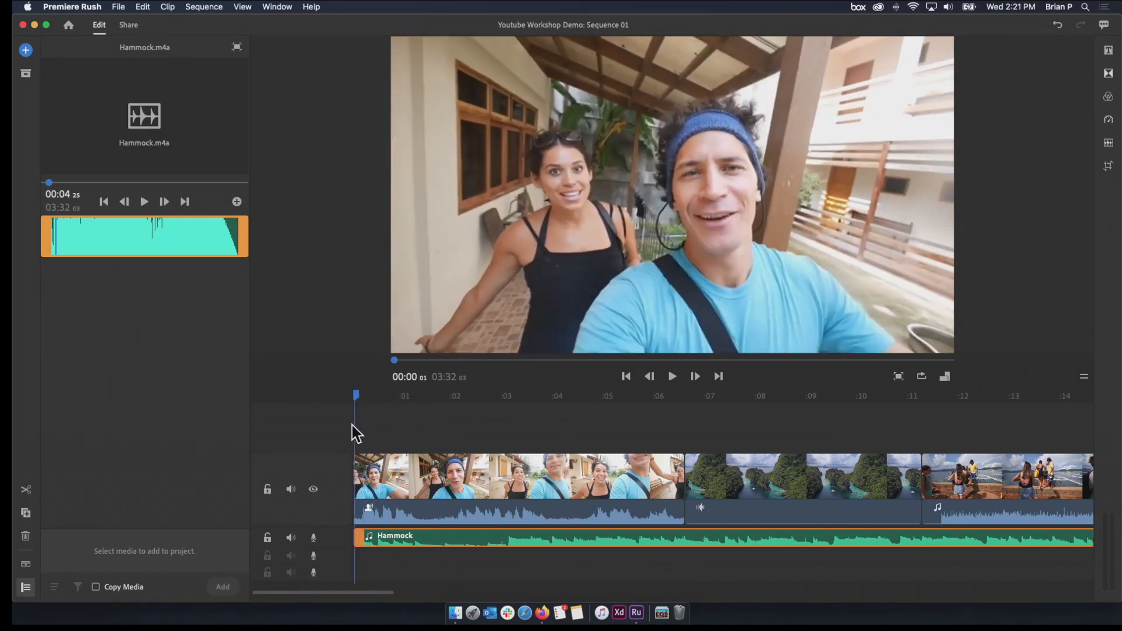
key(space)
drag(389, 592, 469, 592)
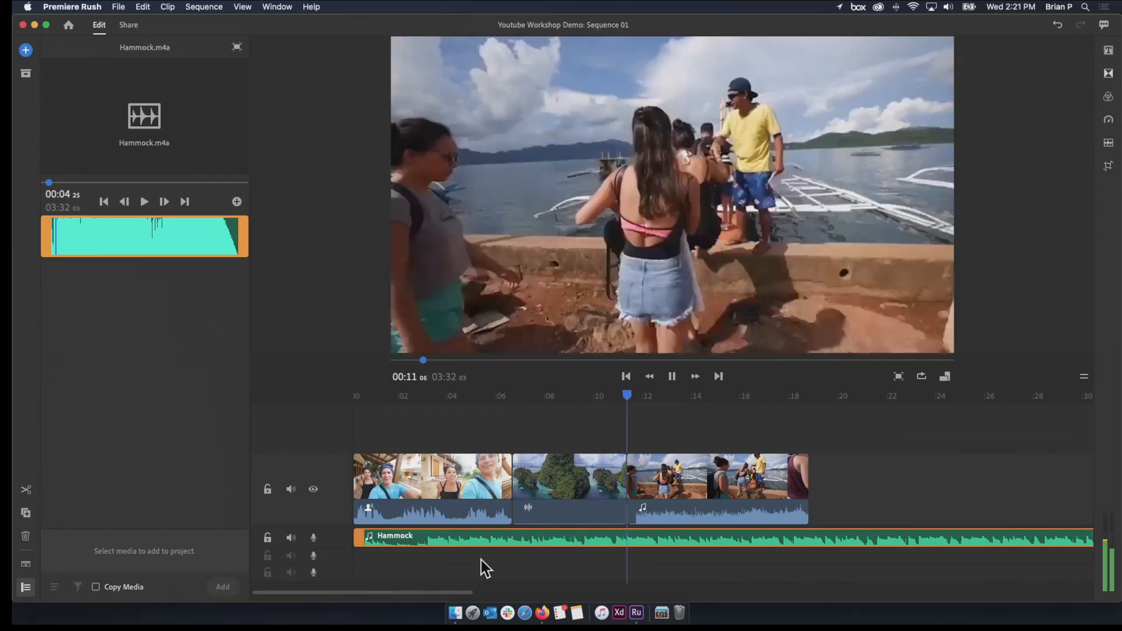
key(space)
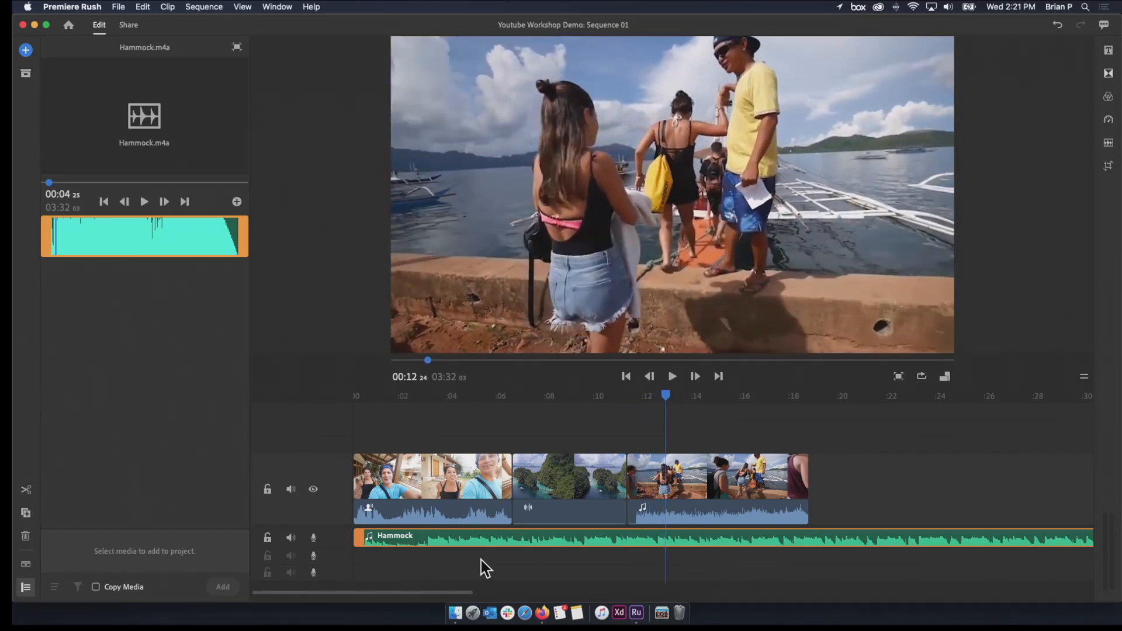
Show the full length of the Hammock music on the timeline and play it from near the 2:50 mark
mouse_move(467, 592)
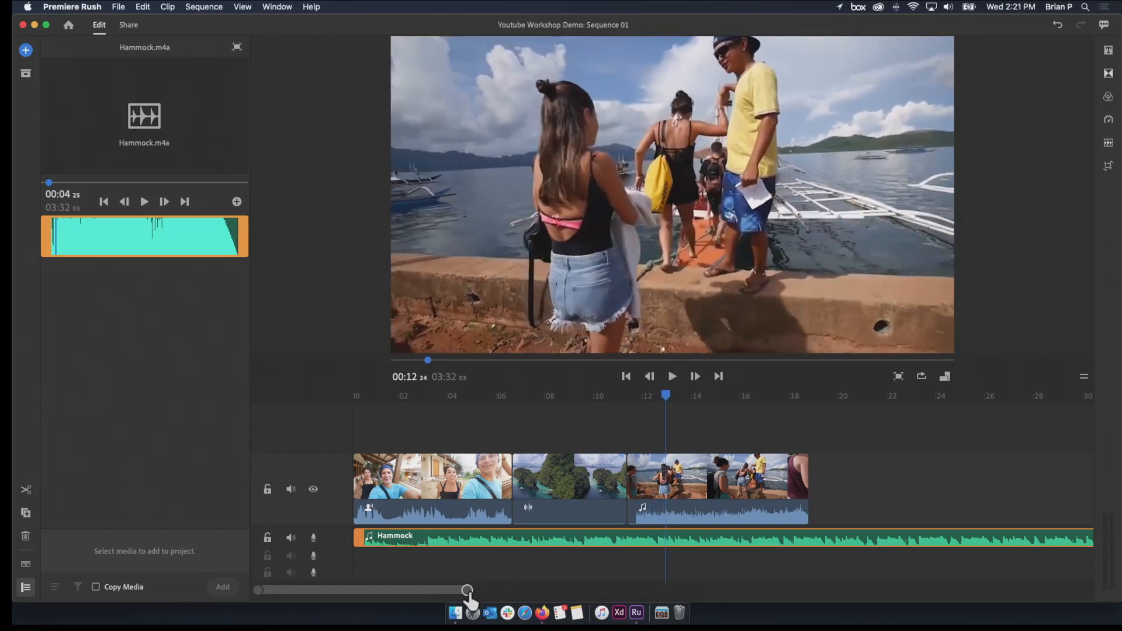
drag(469, 593, 1091, 591)
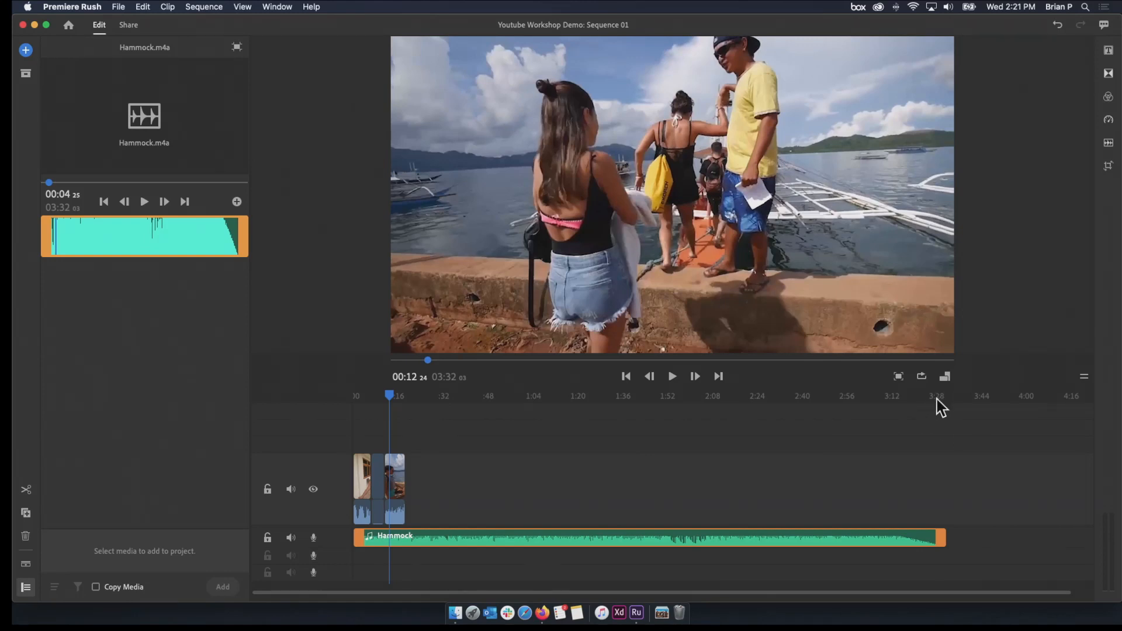
drag(394, 387, 831, 453)
key(space)
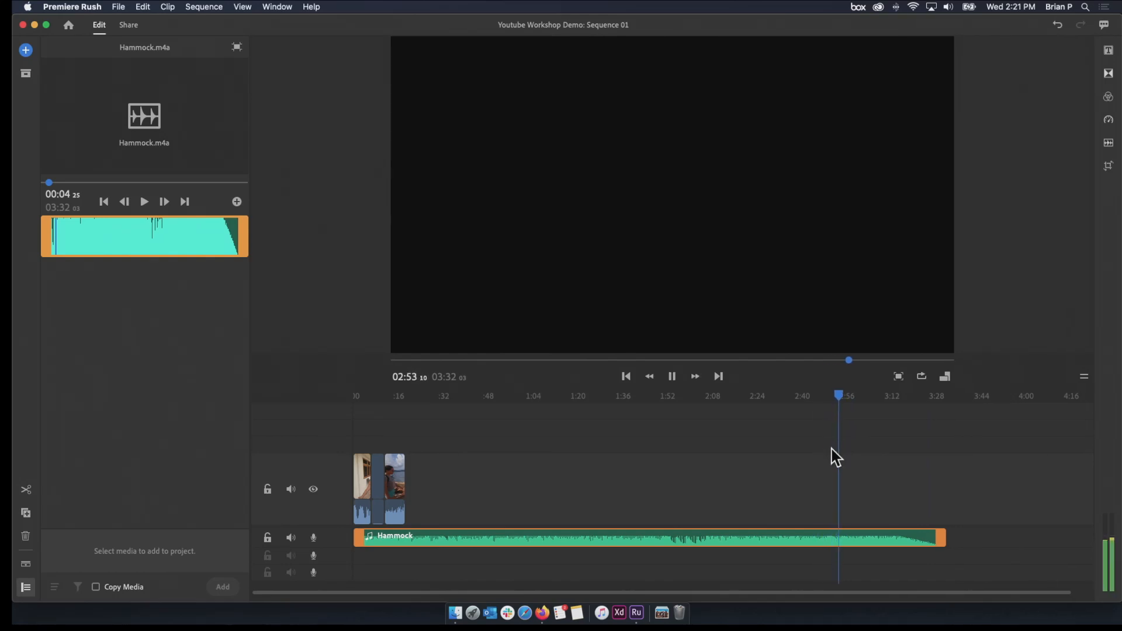
Stop playback, split the Hammock music at the end of the last video clip and delete the part beyond it
key(space)
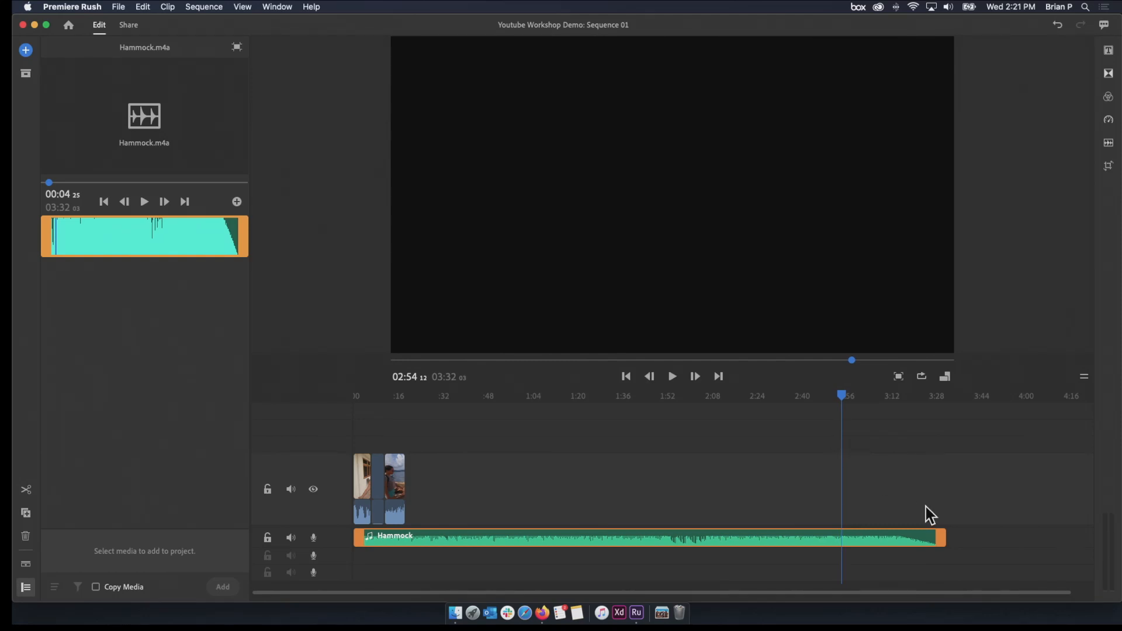
drag(937, 533, 950, 554)
drag(842, 398, 416, 459)
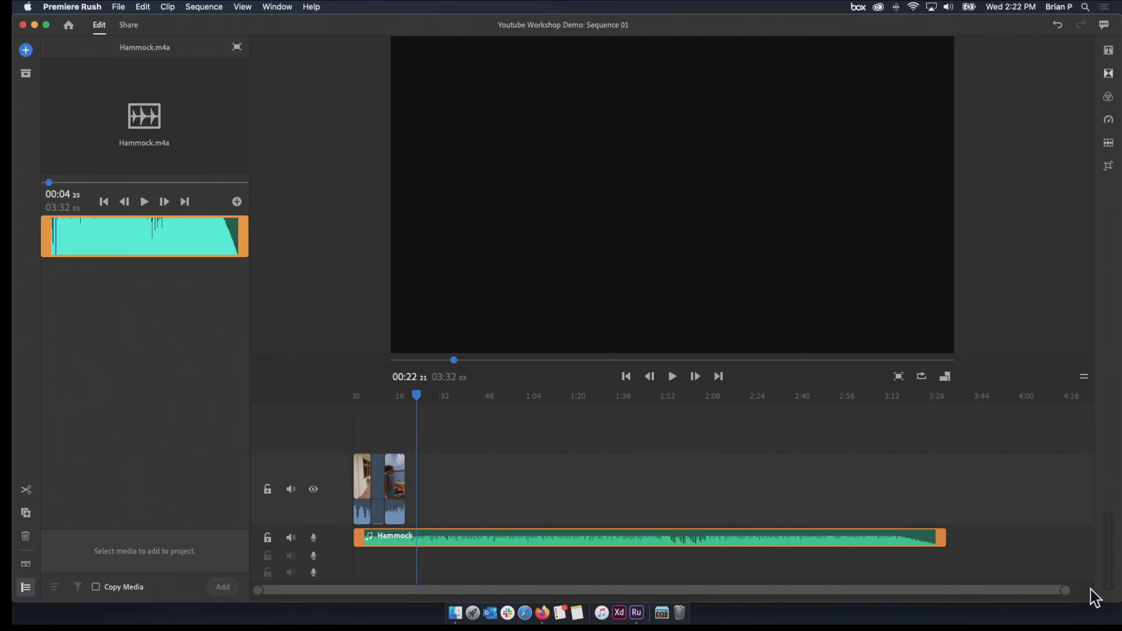
drag(1068, 591, 812, 596)
drag(703, 397, 639, 458)
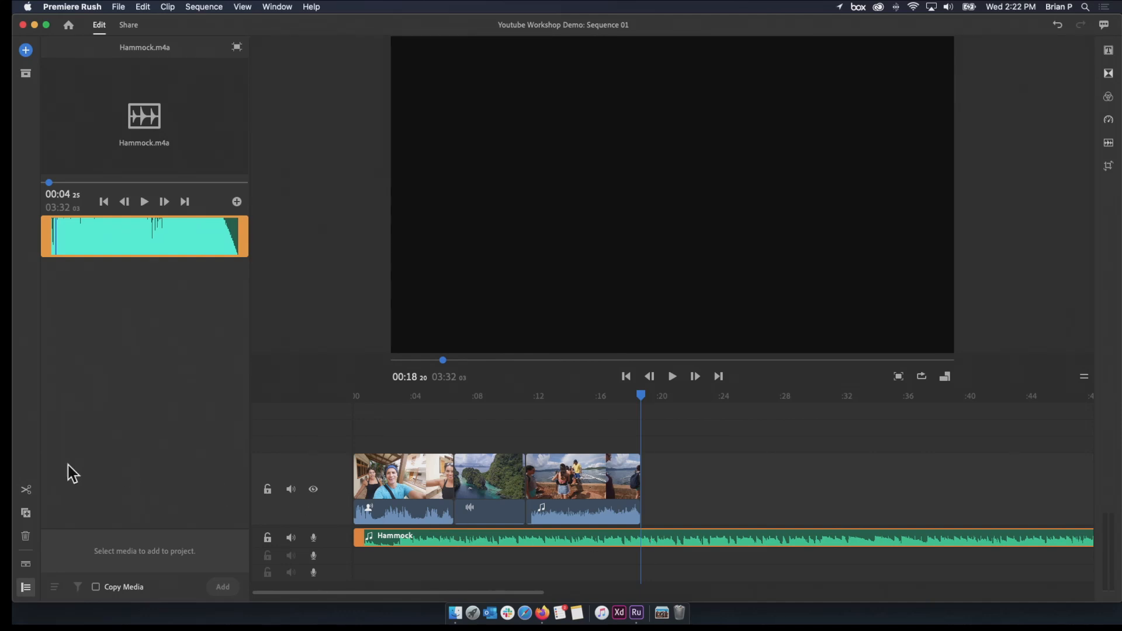
click(27, 490)
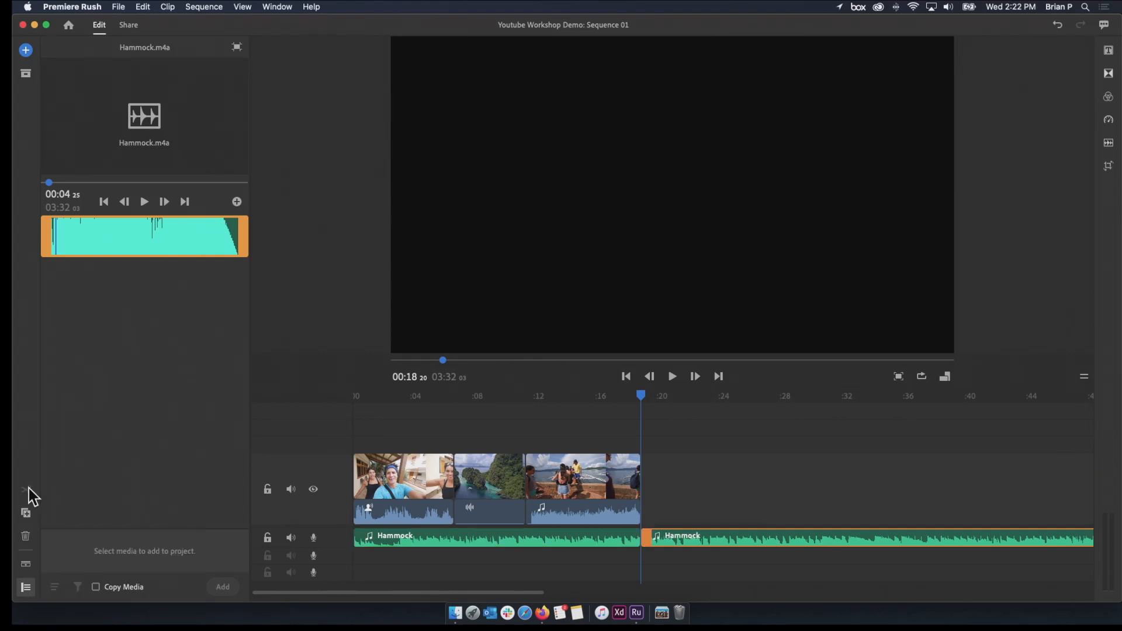
click(549, 536)
click(665, 541)
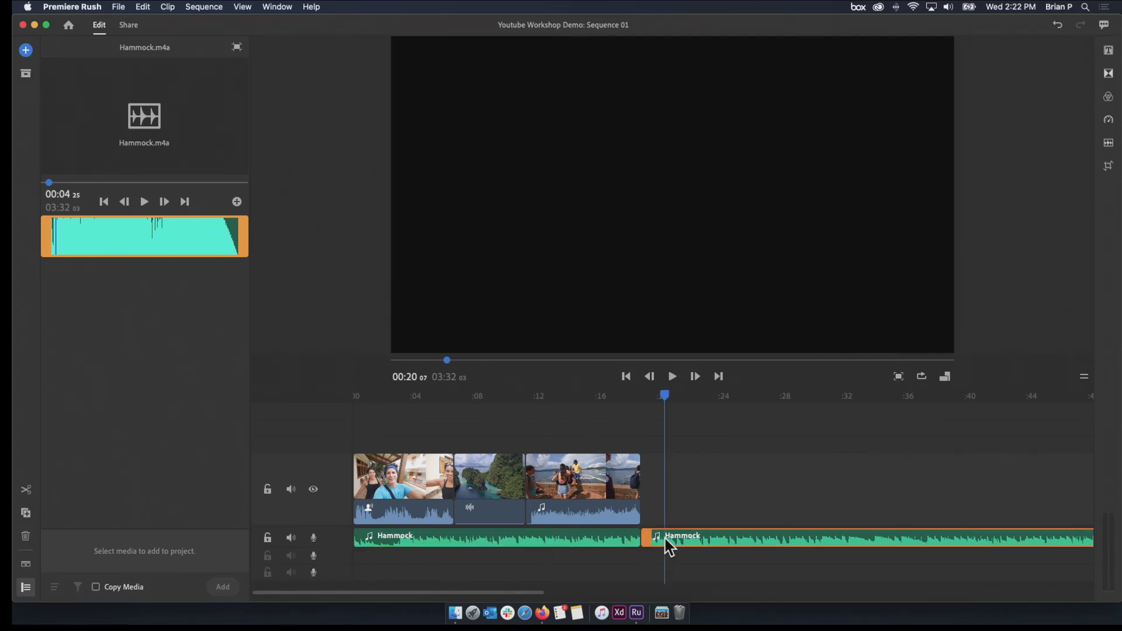
key(Delete)
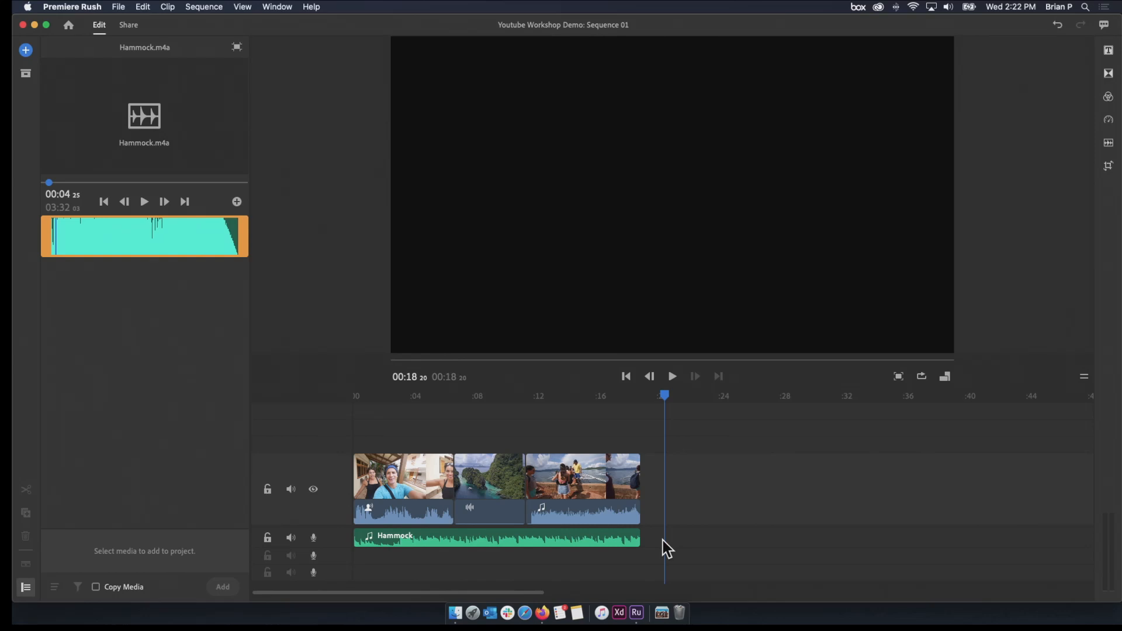
Play the sequence from the Water Aerial clip into the Boarding the Boat clip to hear the shortened music
drag(657, 398, 462, 405)
key(space)
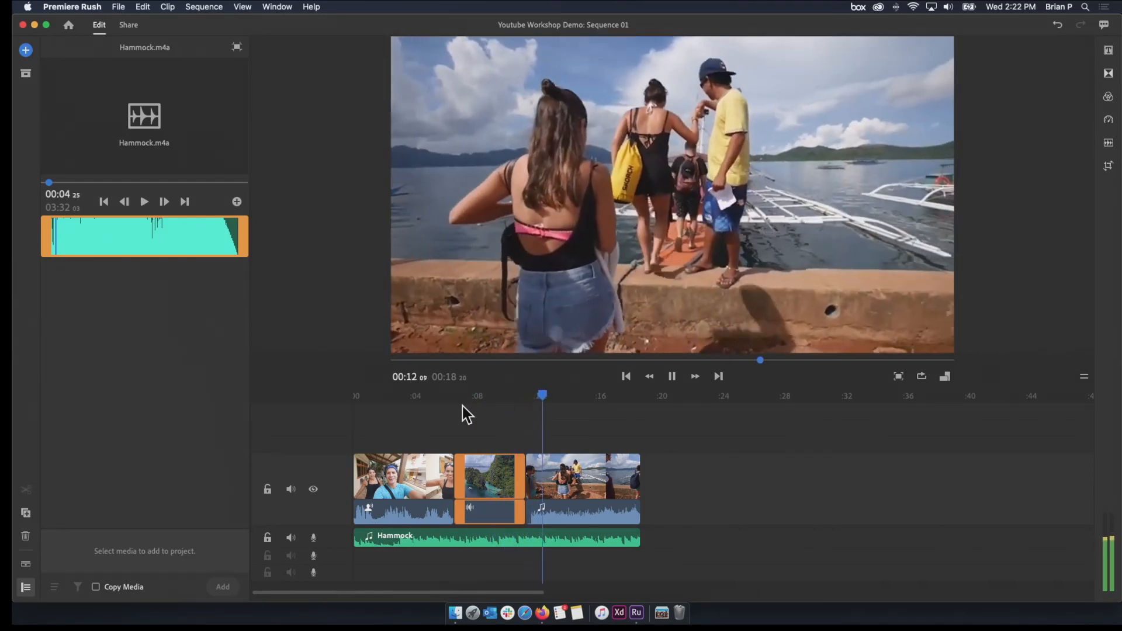
key(space)
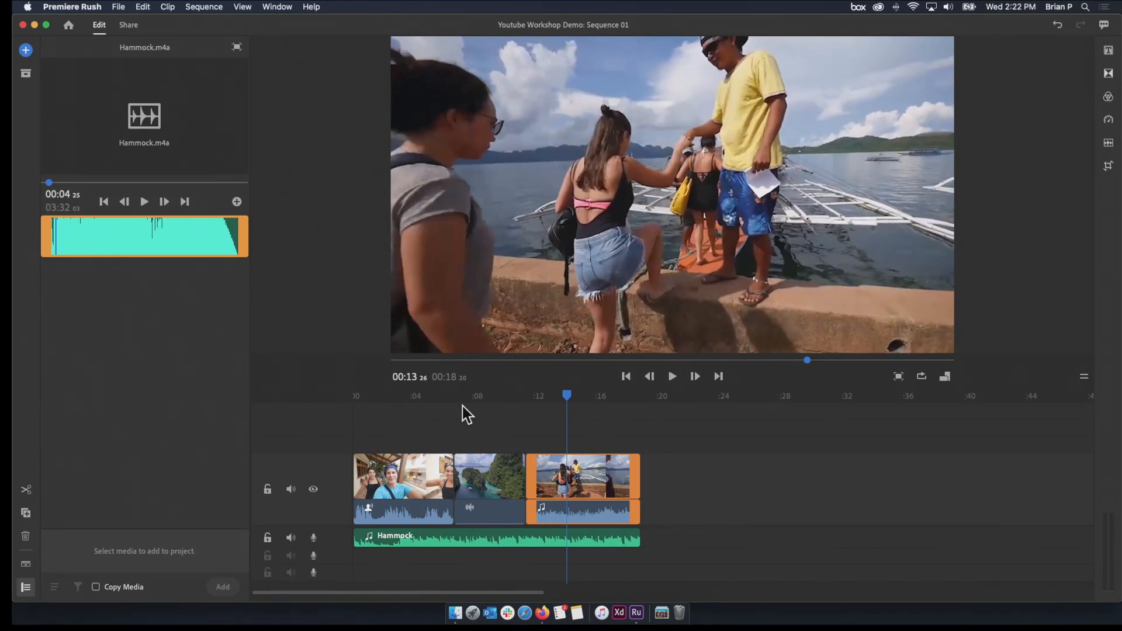
Try trimming the Hammock music from its start and end, keeping it aligned with the video clips
mouse_move(638, 538)
mouse_down()
mouse_move(870, 539)
mouse_move(669, 542)
mouse_move(864, 539)
mouse_move(664, 552)
mouse_move(767, 535)
mouse_move(833, 537)
mouse_move(735, 542)
mouse_move(858, 542)
mouse_move(808, 545)
mouse_move(824, 554)
mouse_move(631, 553)
mouse_up()
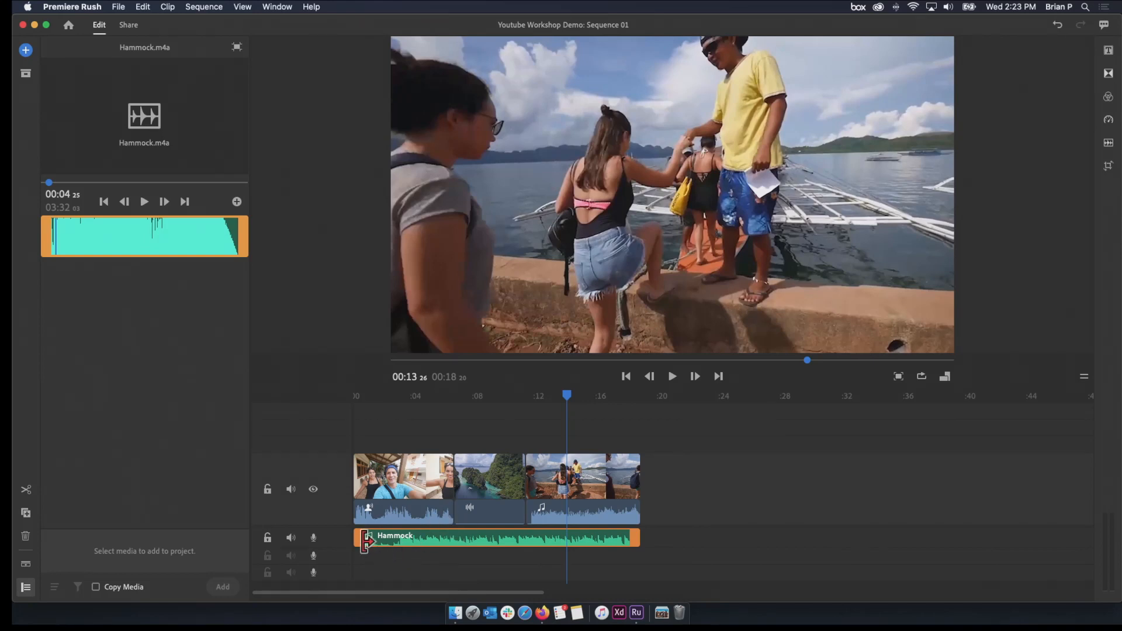
drag(356, 539, 432, 560)
drag(591, 538, 627, 541)
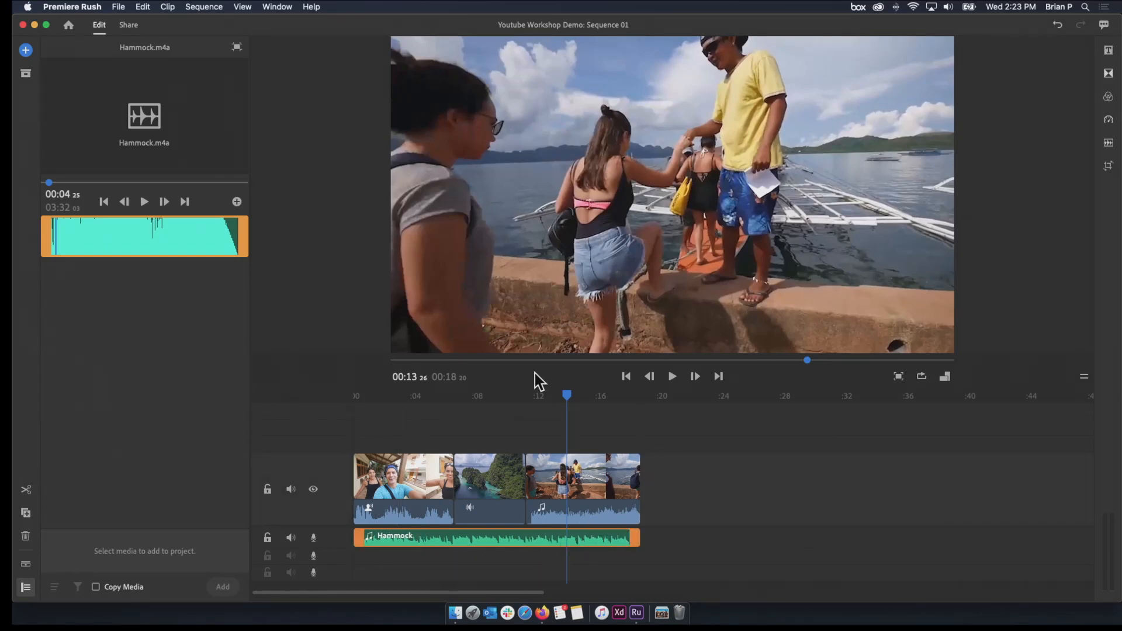
Play the opening of the sequence, close the Hammock preview and browse to the Sample Media folder
drag(565, 396, 314, 432)
key(space)
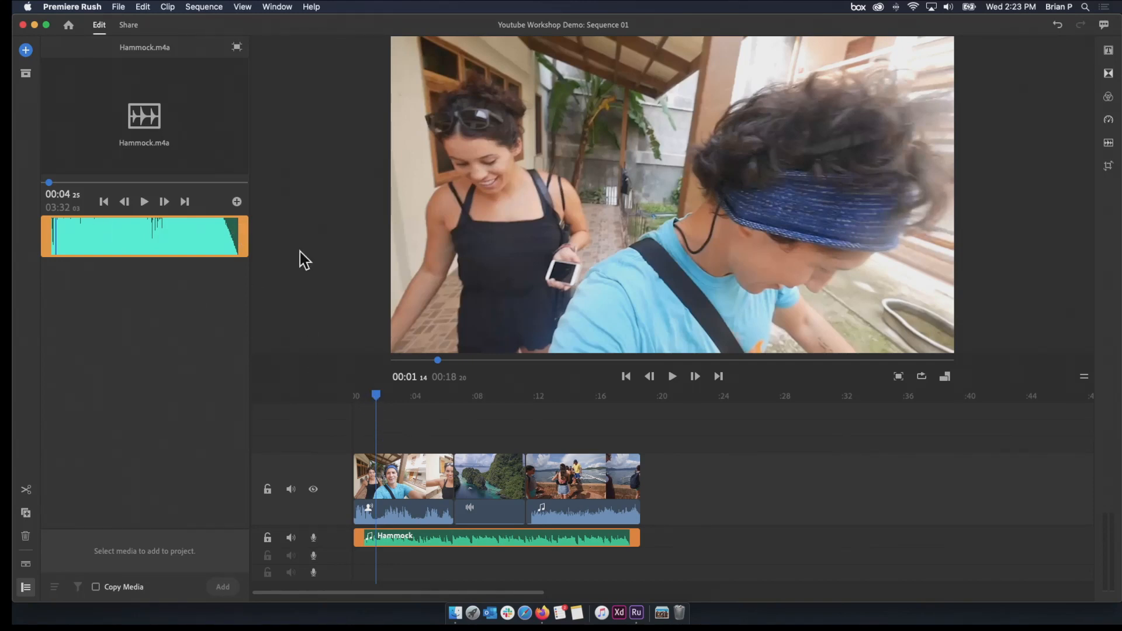
click(26, 50)
click(25, 51)
click(25, 52)
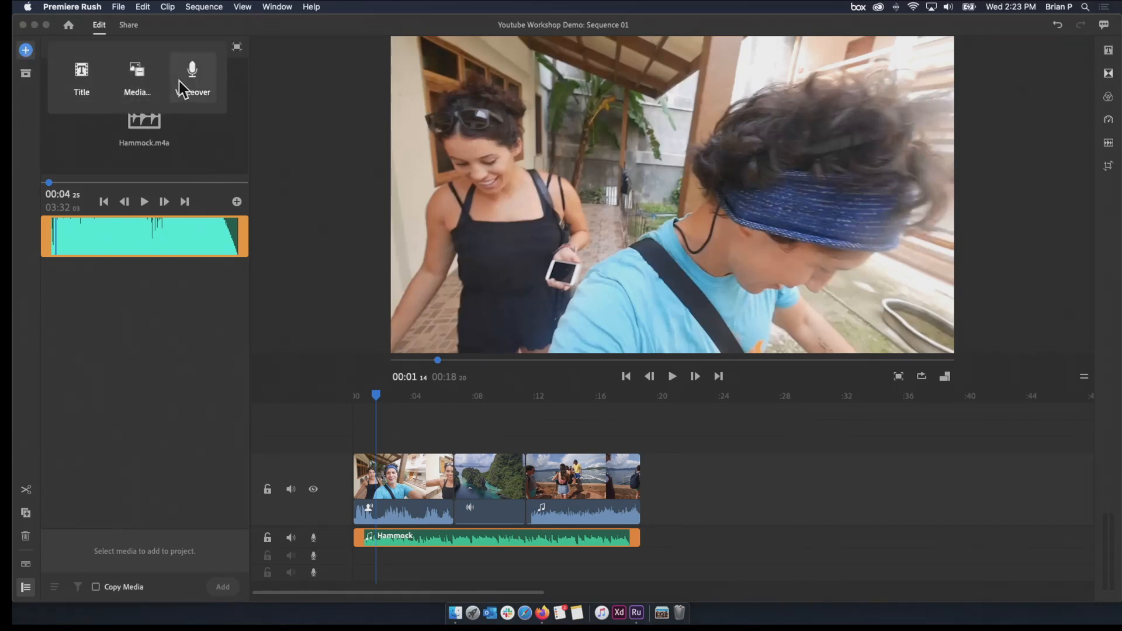
click(132, 83)
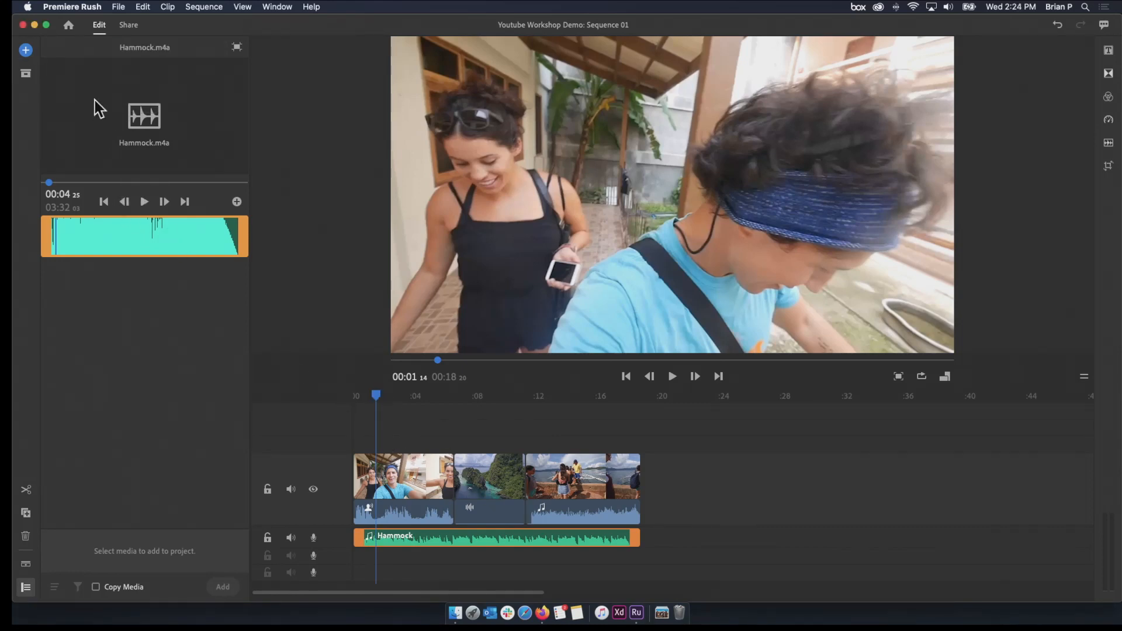
click(236, 47)
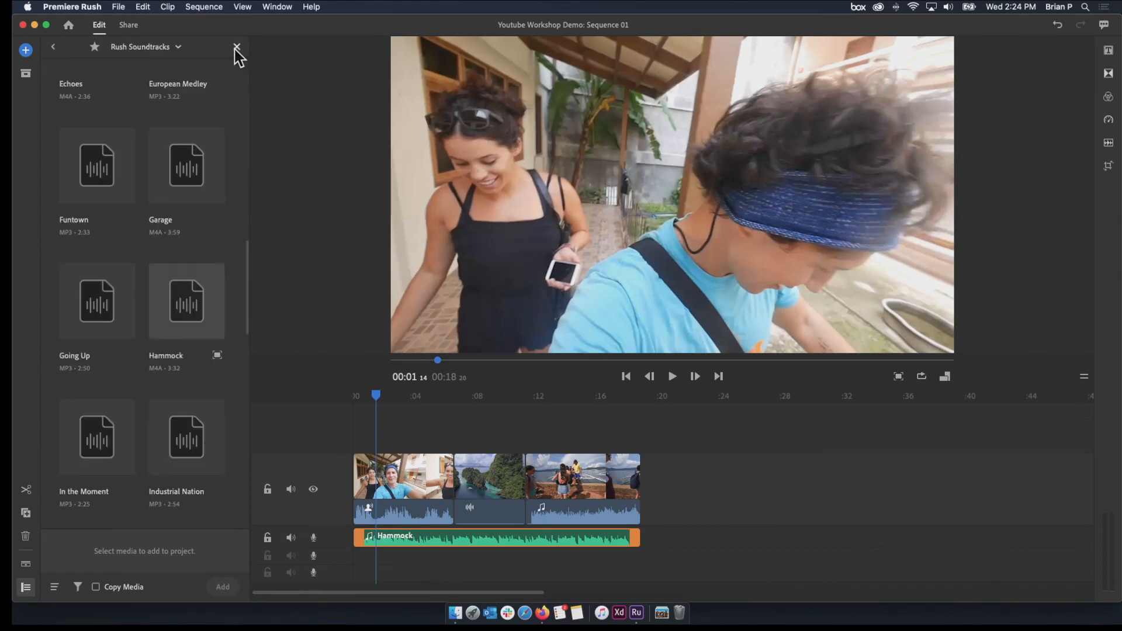
click(54, 49)
click(97, 353)
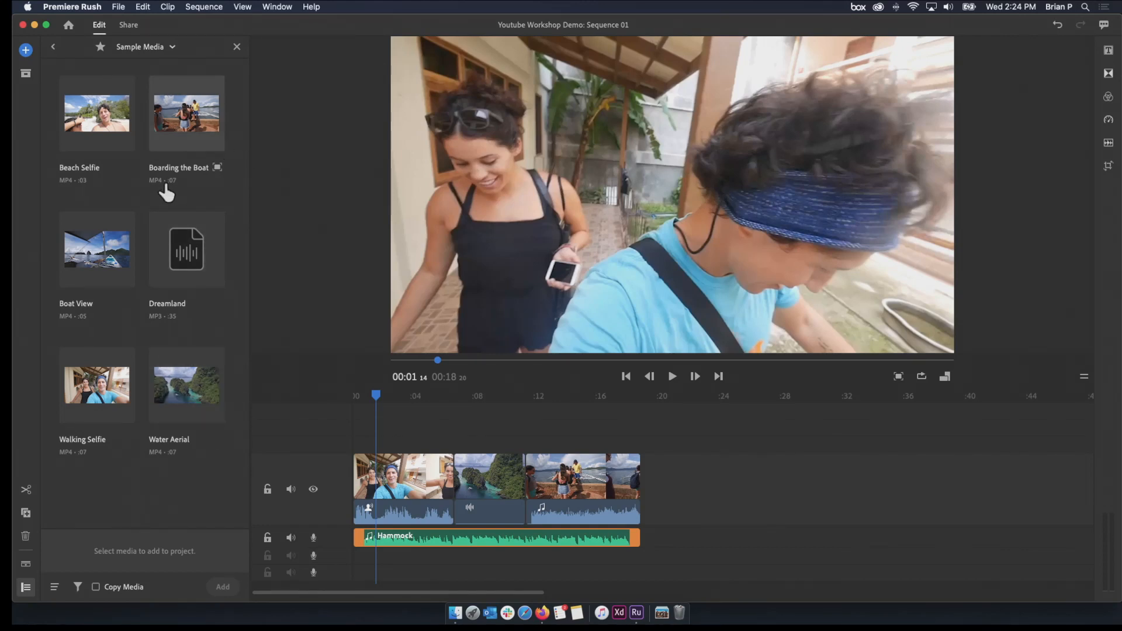
Preview the Beach Selfie clip and add it after Boarding the Boat at the end of the sequence
click(85, 133)
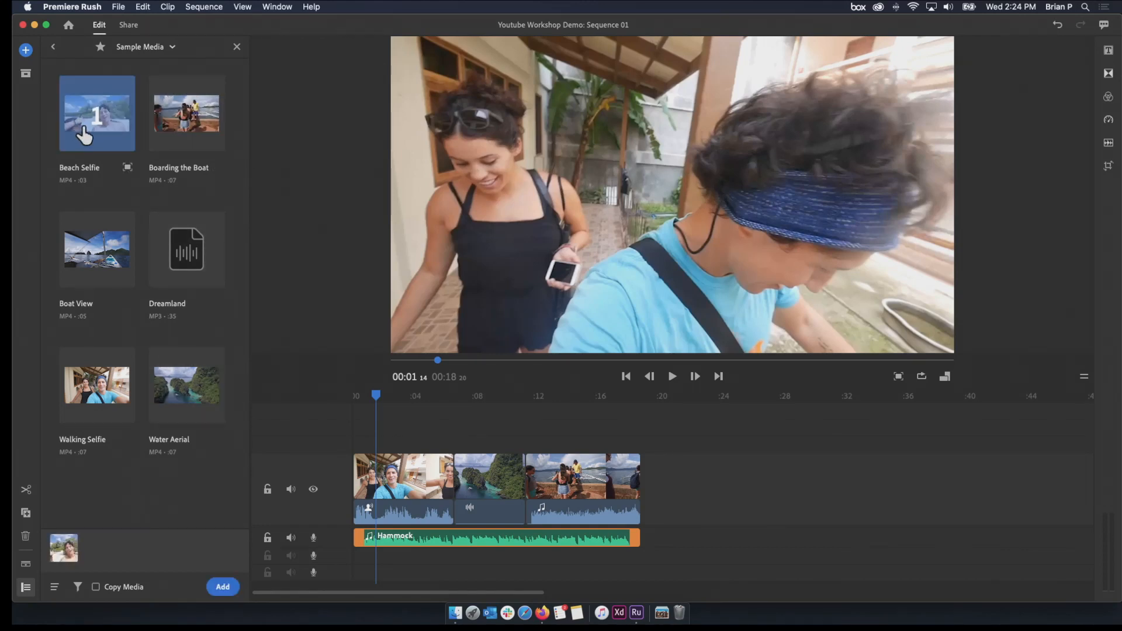
click(128, 168)
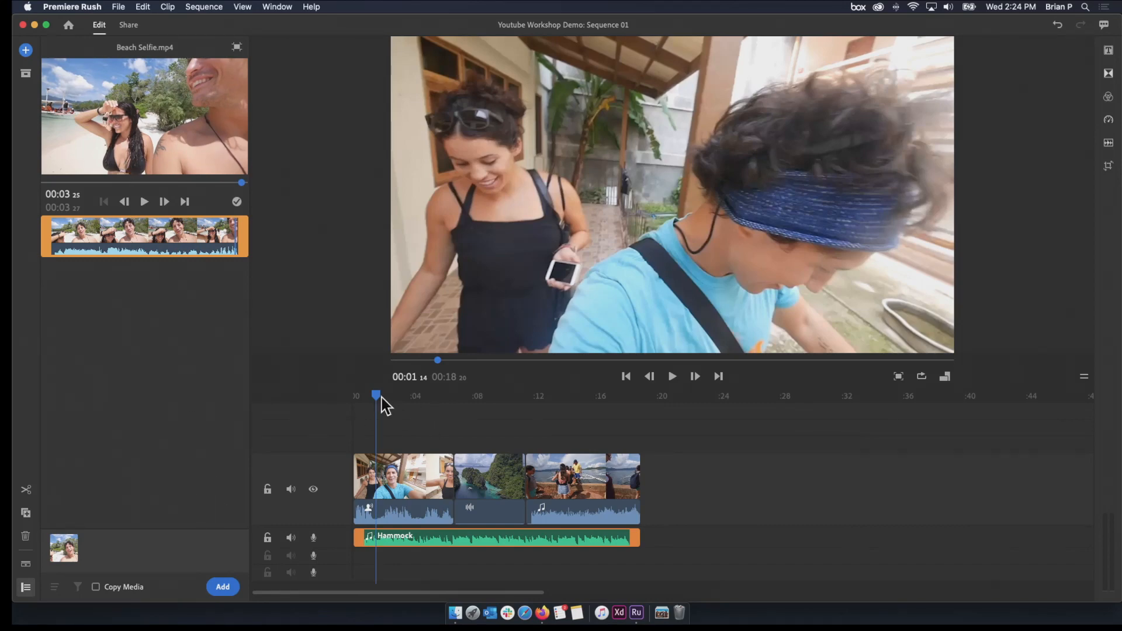
drag(377, 398, 644, 451)
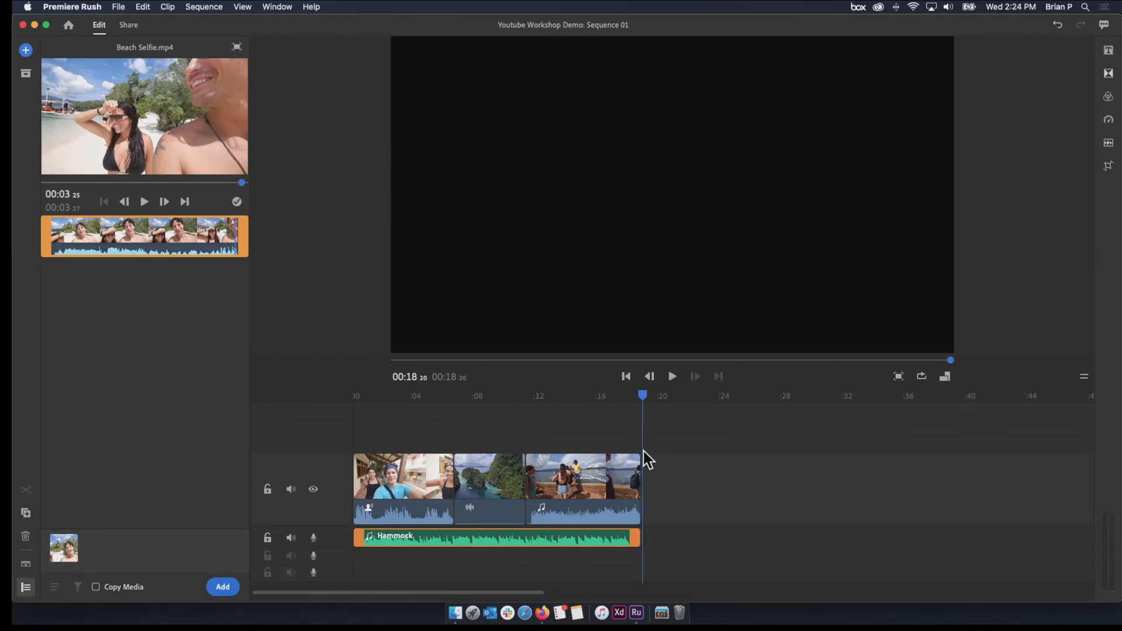
click(226, 589)
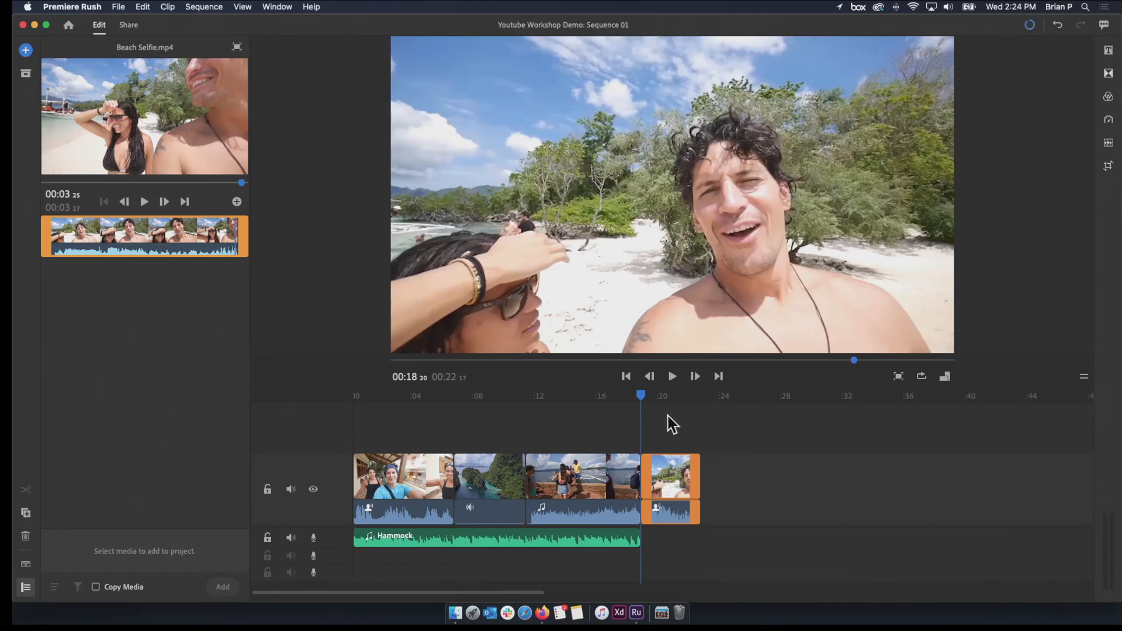
Delete the Beach Selfie clip from the end of the sequence
drag(638, 395, 559, 397)
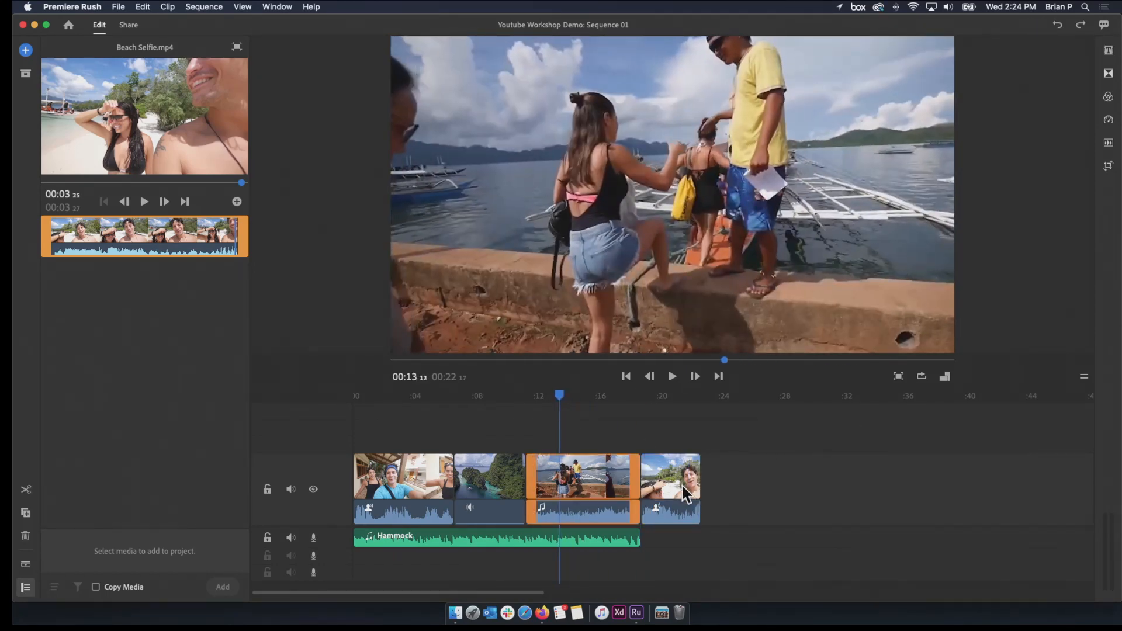
click(683, 487)
key(Delete)
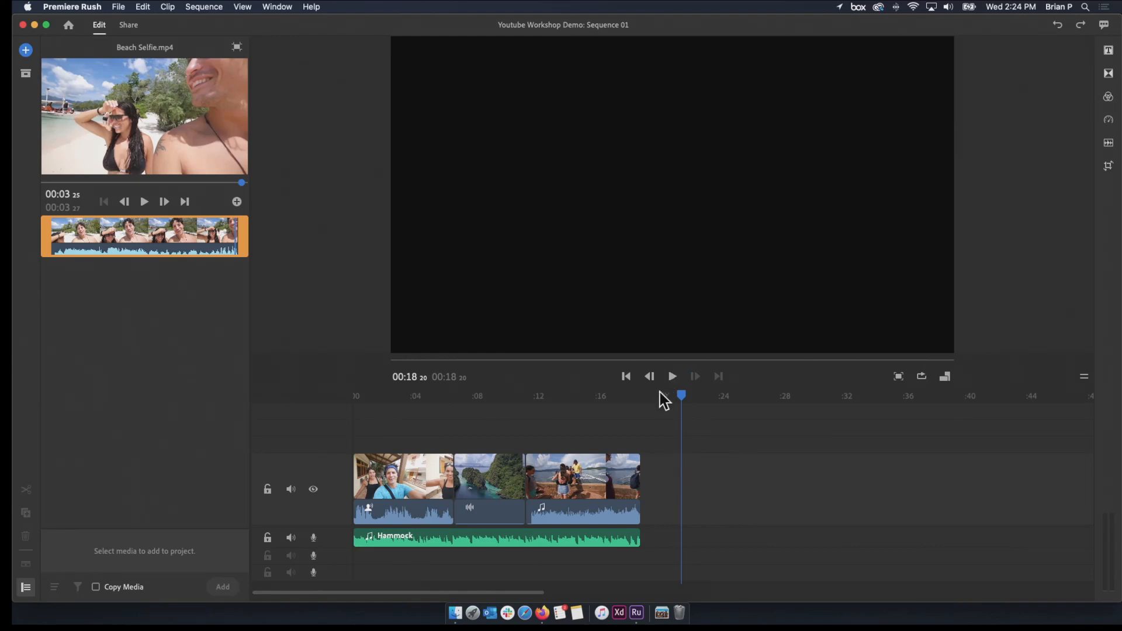
drag(653, 402, 489, 388)
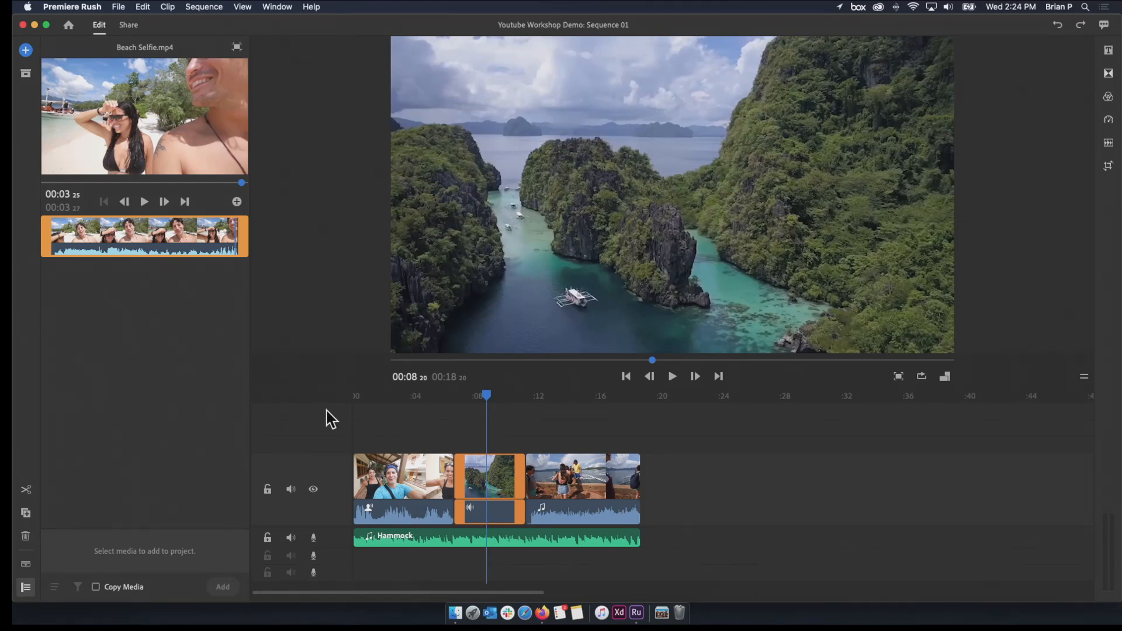
click(163, 182)
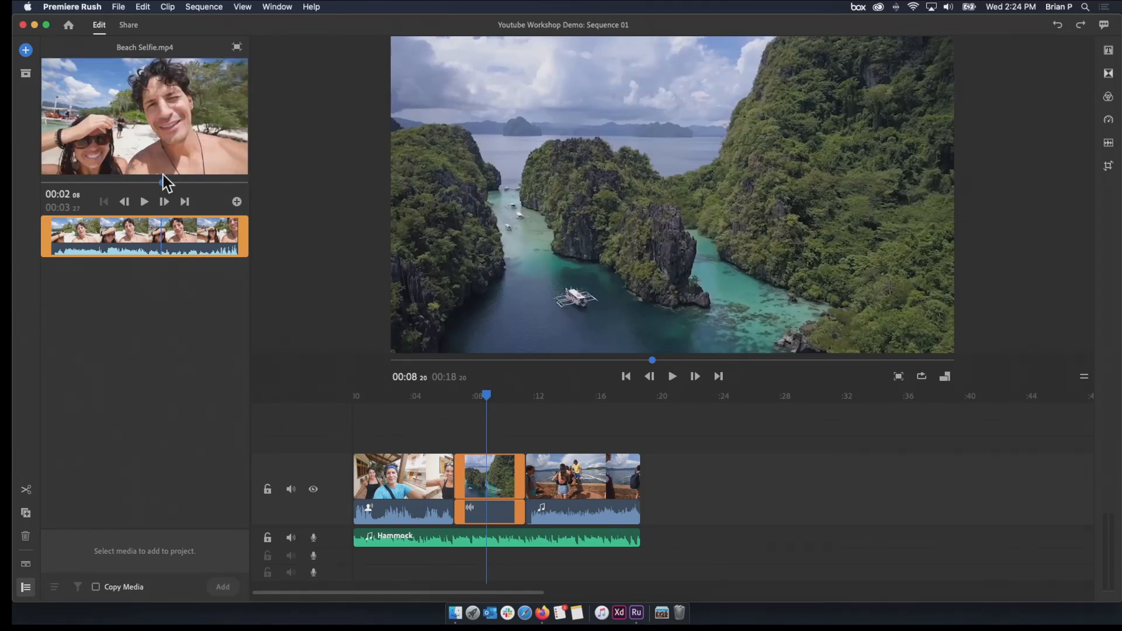
Close the clip preview, place Beach Selfie from Sample Media after the last timeline clip and undo the addition
click(237, 47)
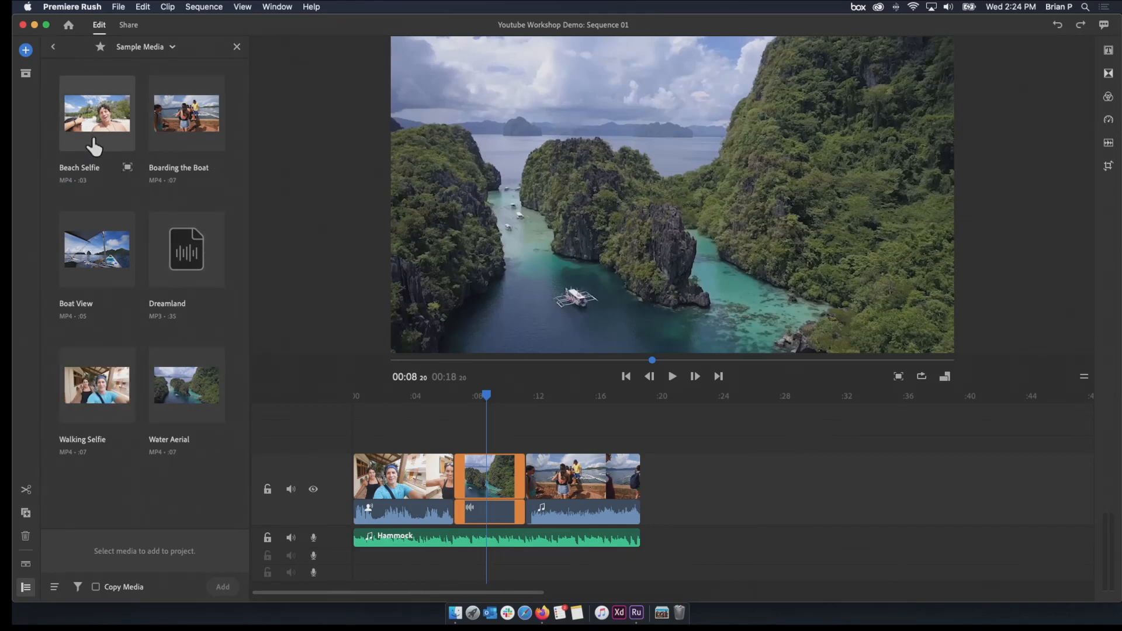
click(705, 525)
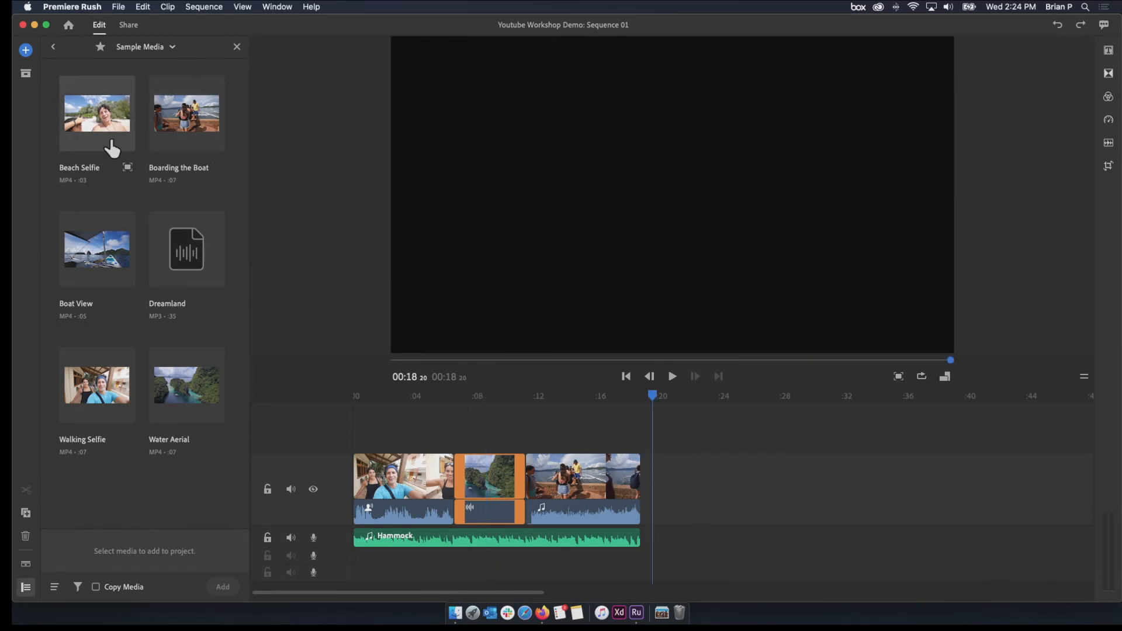
drag(108, 140, 264, 189)
drag(348, 261, 595, 458)
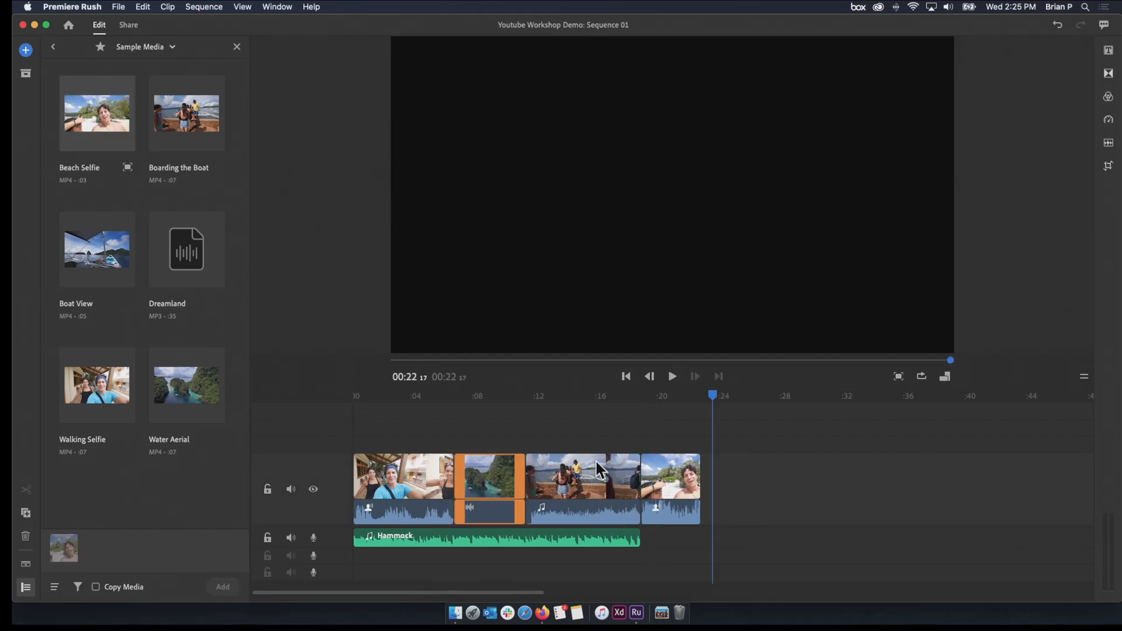
key(super+z)
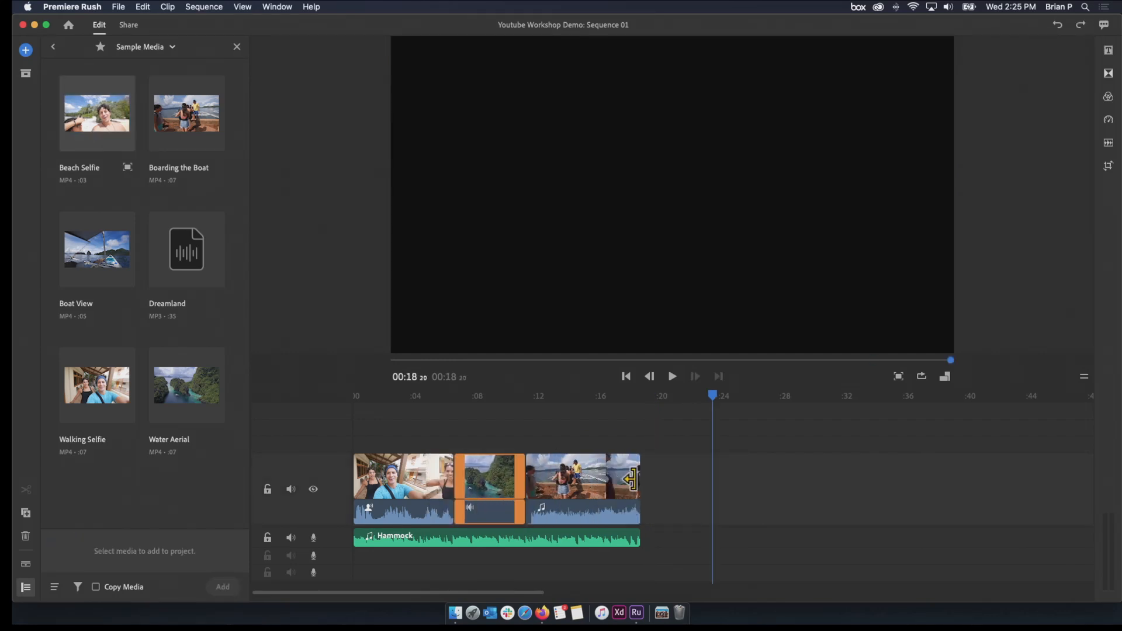
Add Beach Selfie to the end of the sequence again, move back into Boarding the Boat and undo the addition
drag(65, 120, 633, 275)
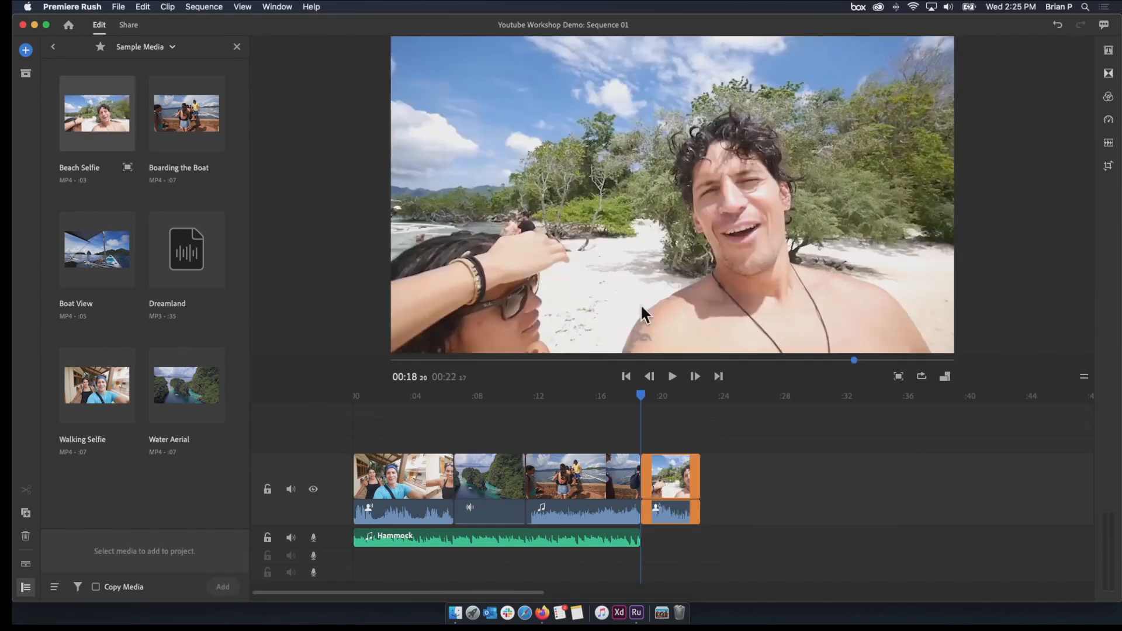
drag(651, 399, 586, 399)
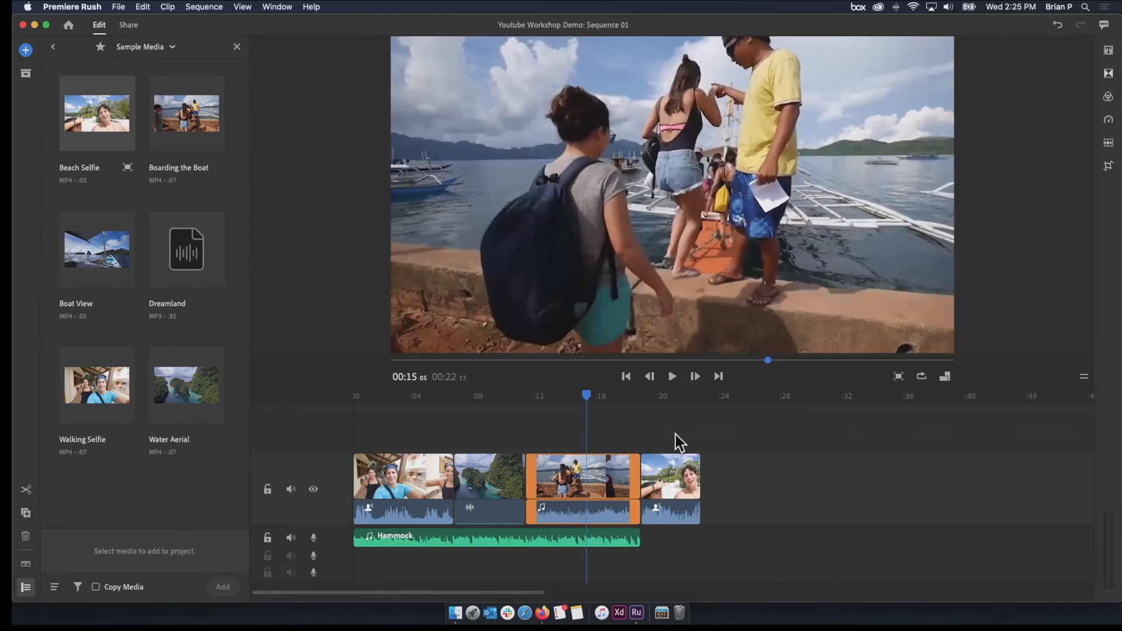
key(super+z)
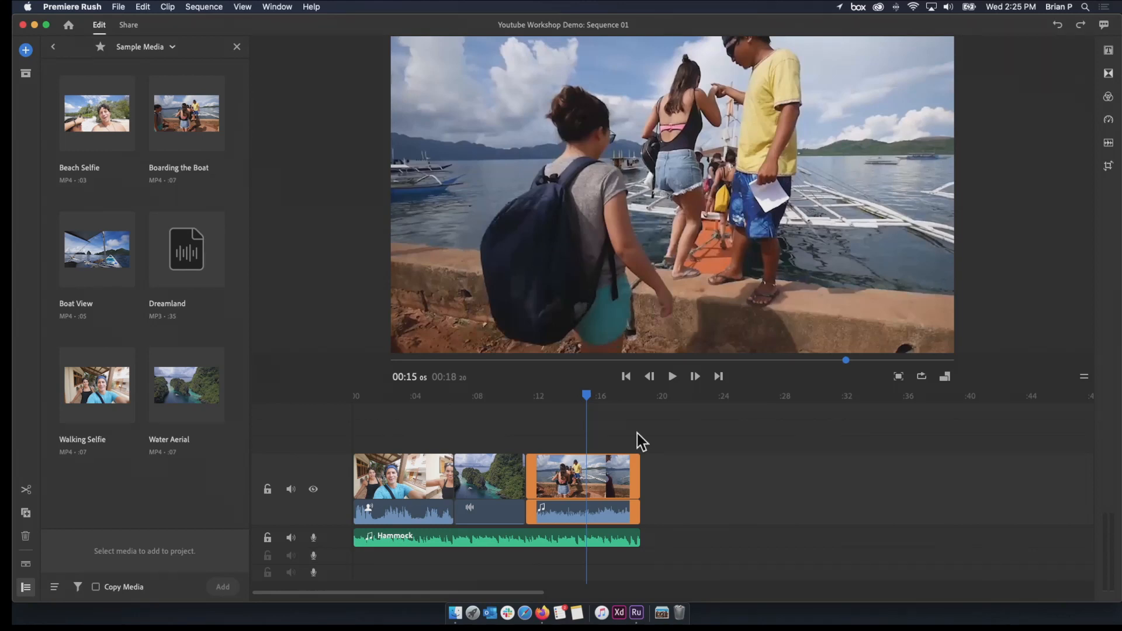
Place the Beach Selfie clip from Sample Media directly after Boarding the Boat and return to the join between them
key(End)
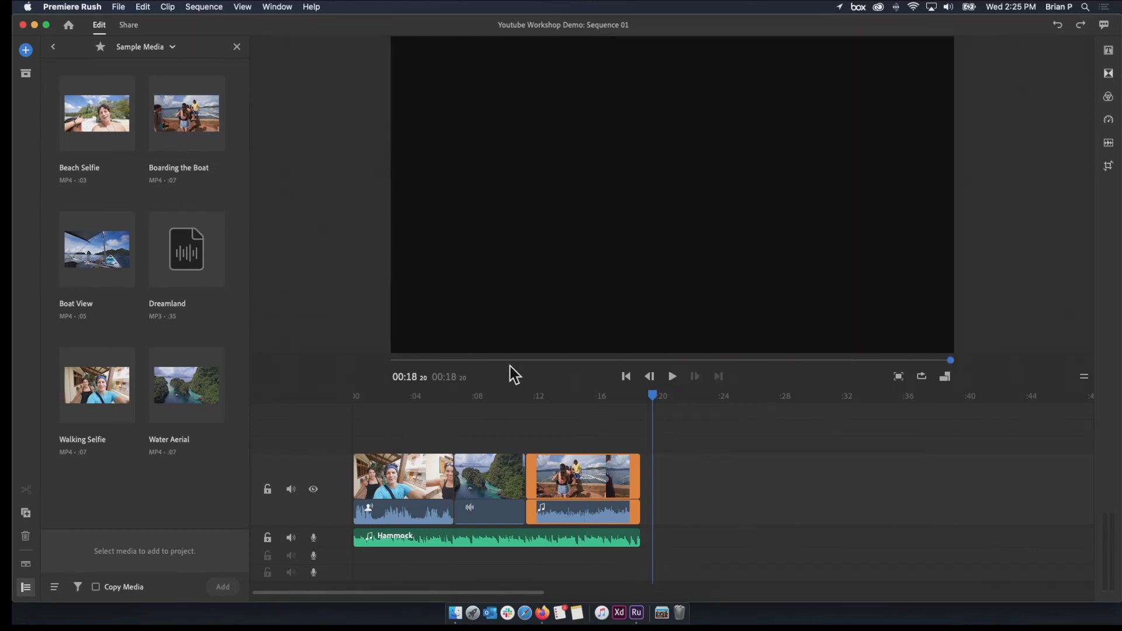
drag(105, 111, 647, 492)
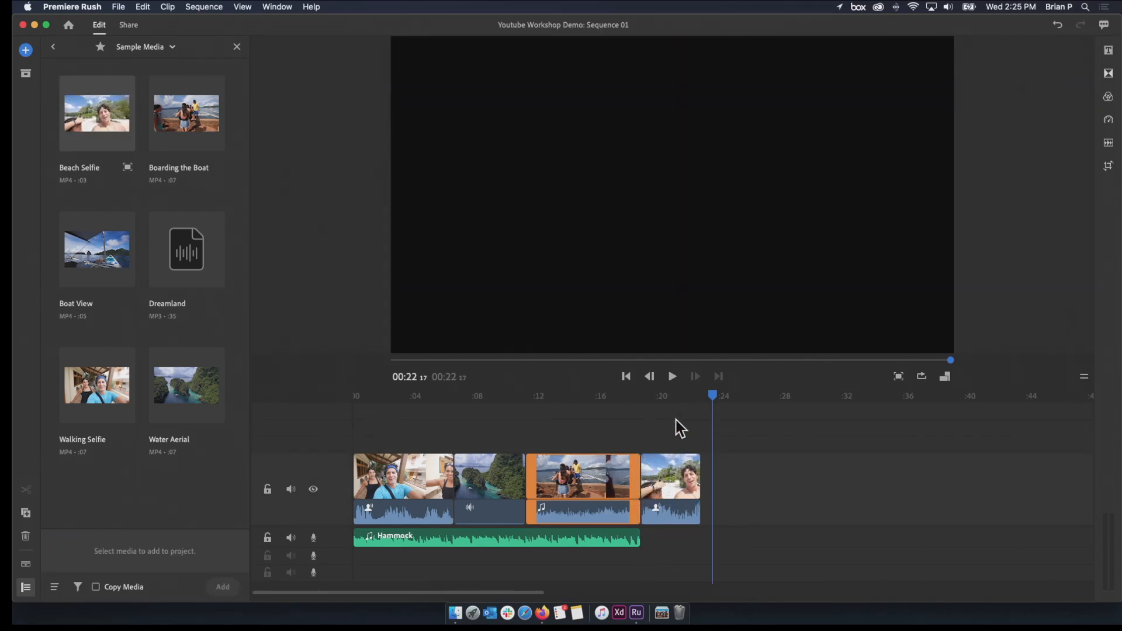
drag(709, 394, 638, 428)
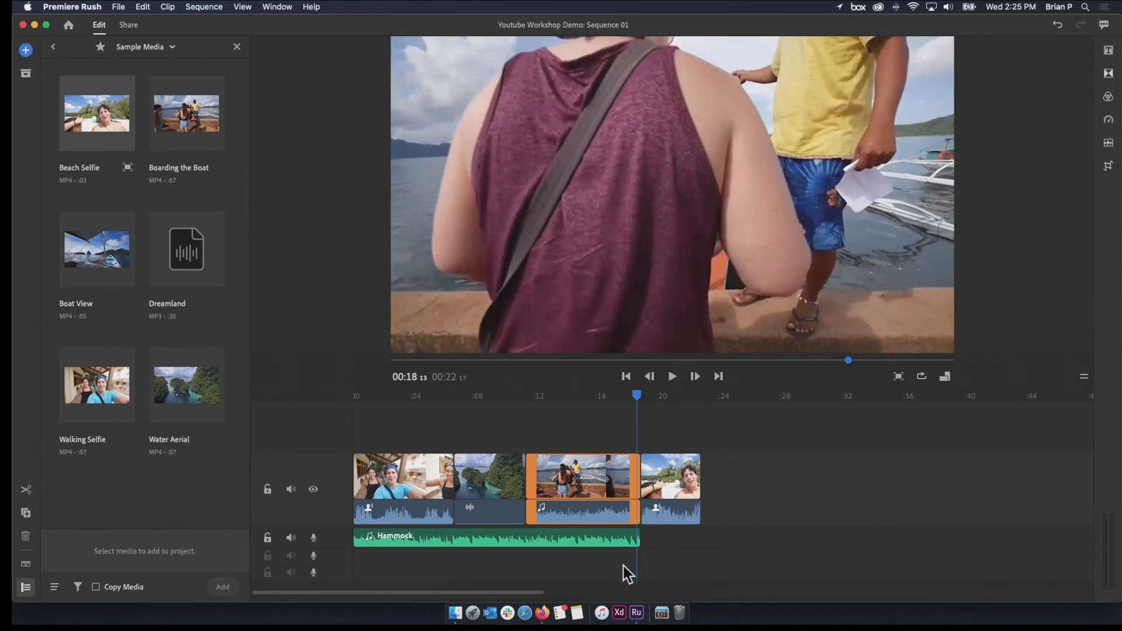
Extend the Hammock music to the end of the Beach Selfie clip and play the sequence from the Walking Selfie clip
drag(639, 539, 695, 540)
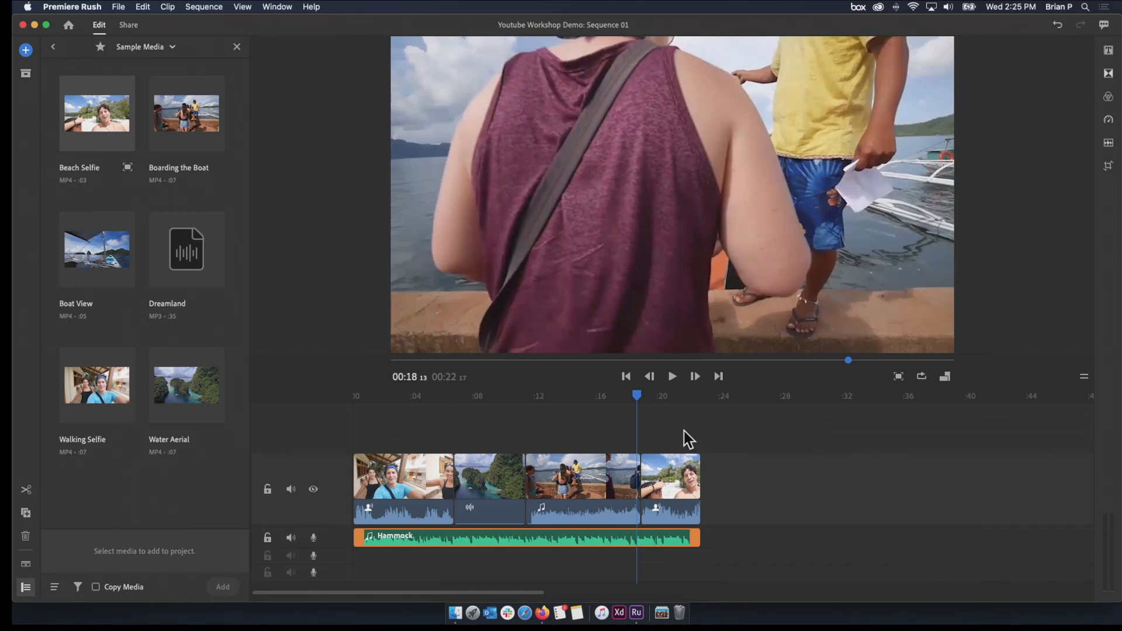
drag(636, 396, 401, 446)
key(space)
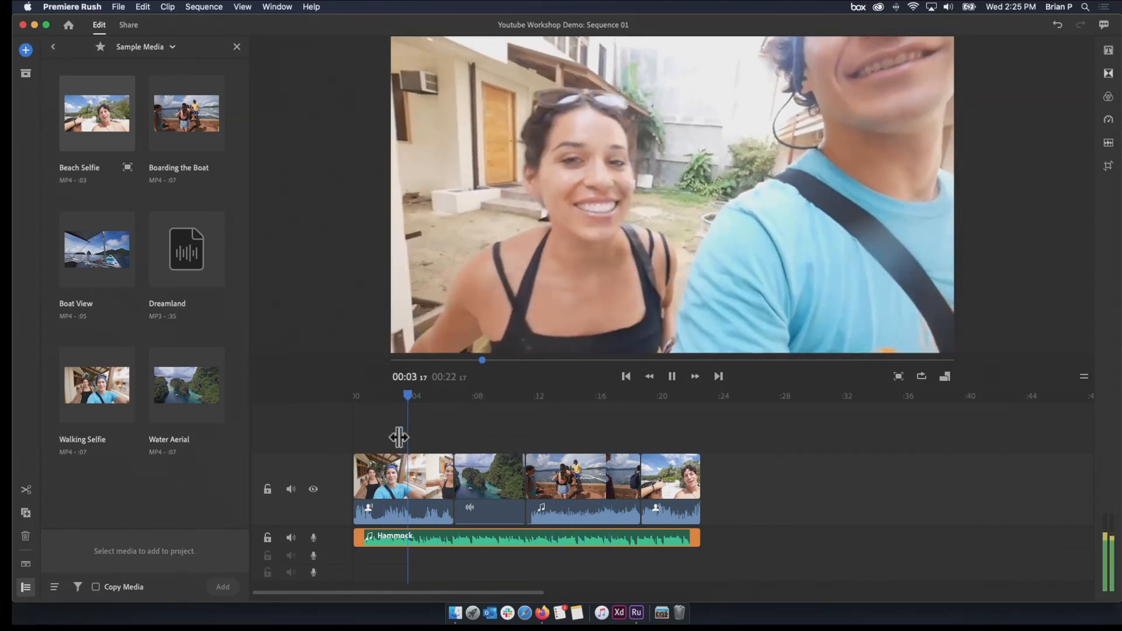
Stop playback, return to the start of the sequence and add a title above the Walking Selfie clip
key(space)
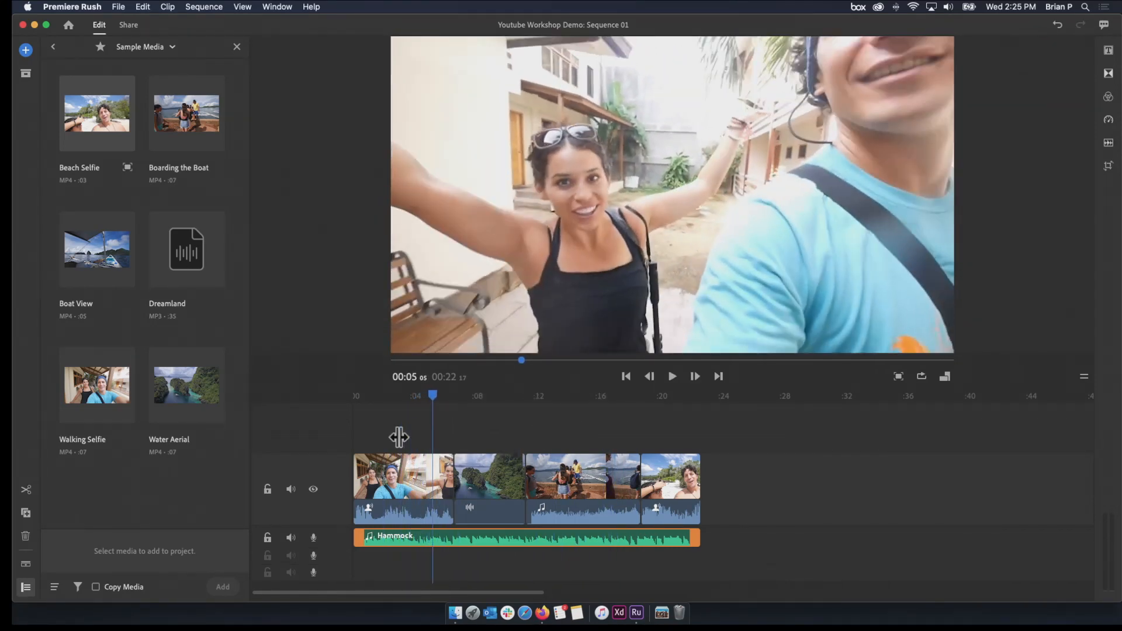
drag(434, 394, 353, 396)
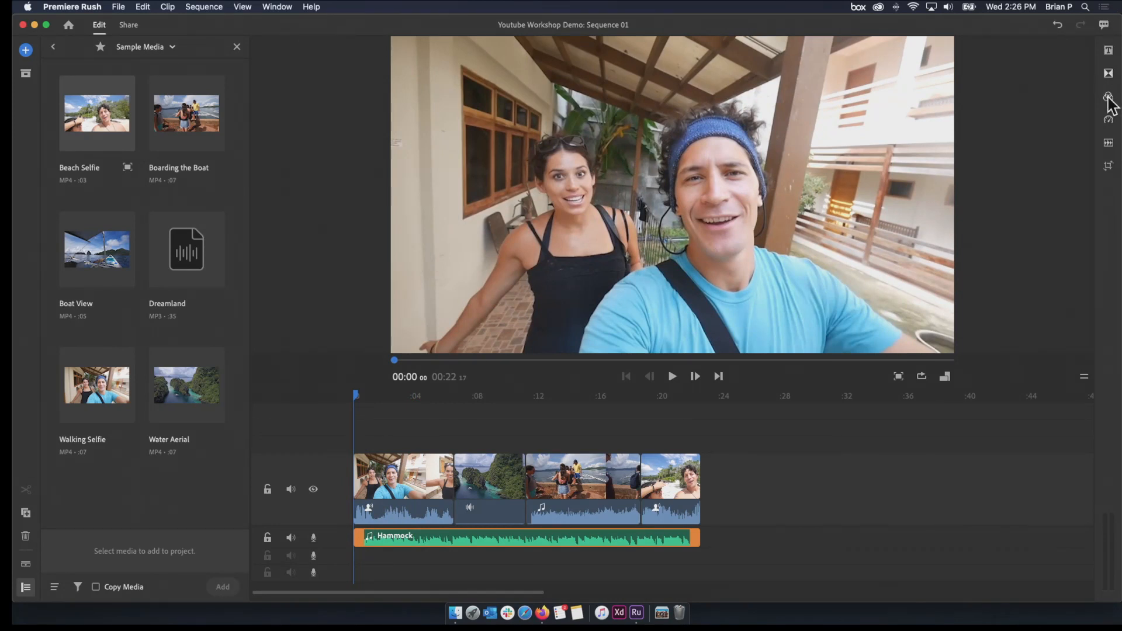
click(24, 52)
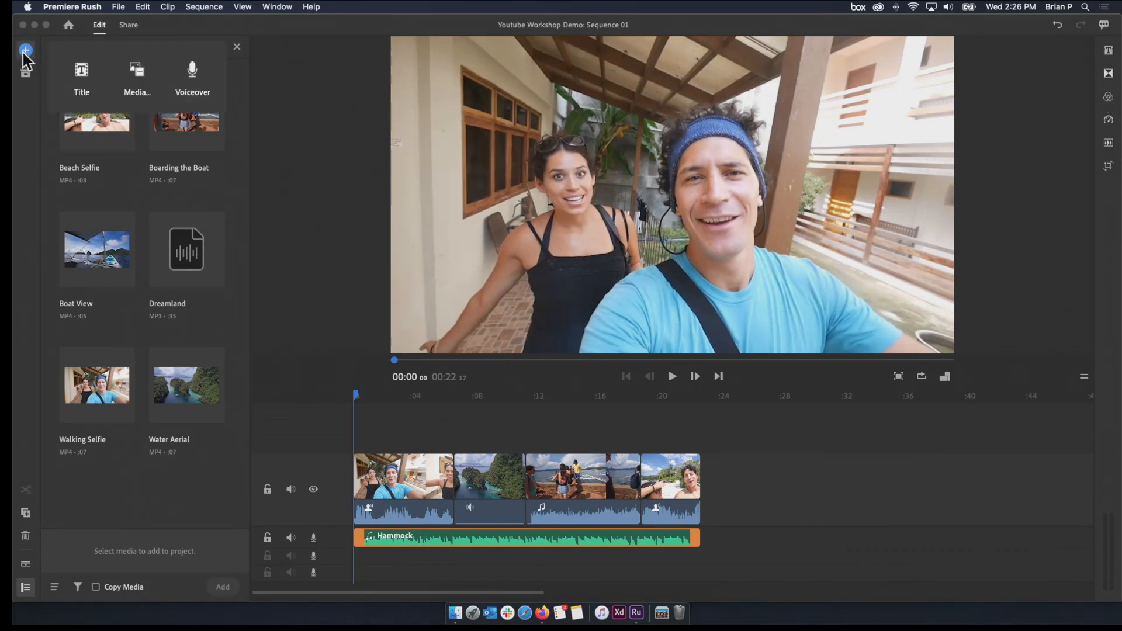
click(77, 79)
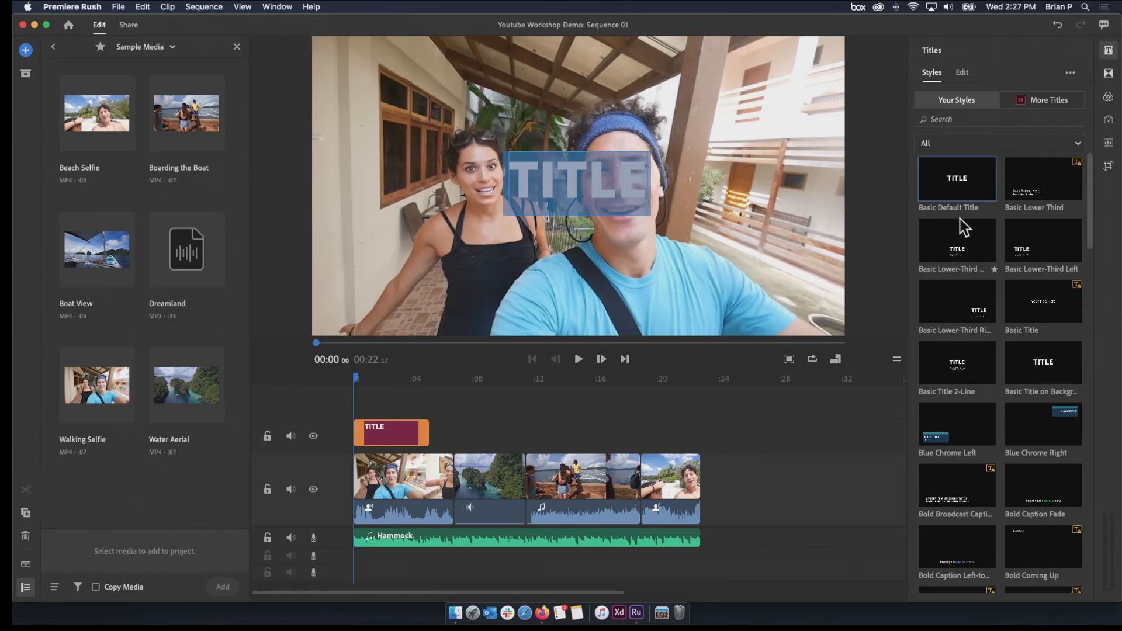
Browse the title styles, apply Modern Down to the new title and preview its opening animation from the sequence start
click(988, 143)
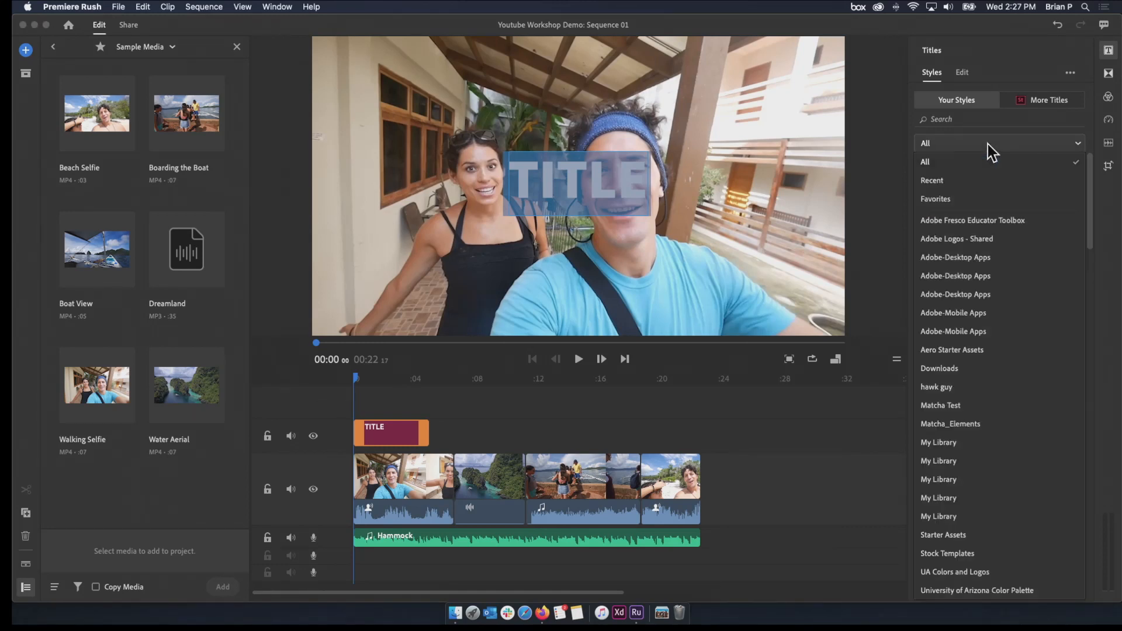
click(988, 145)
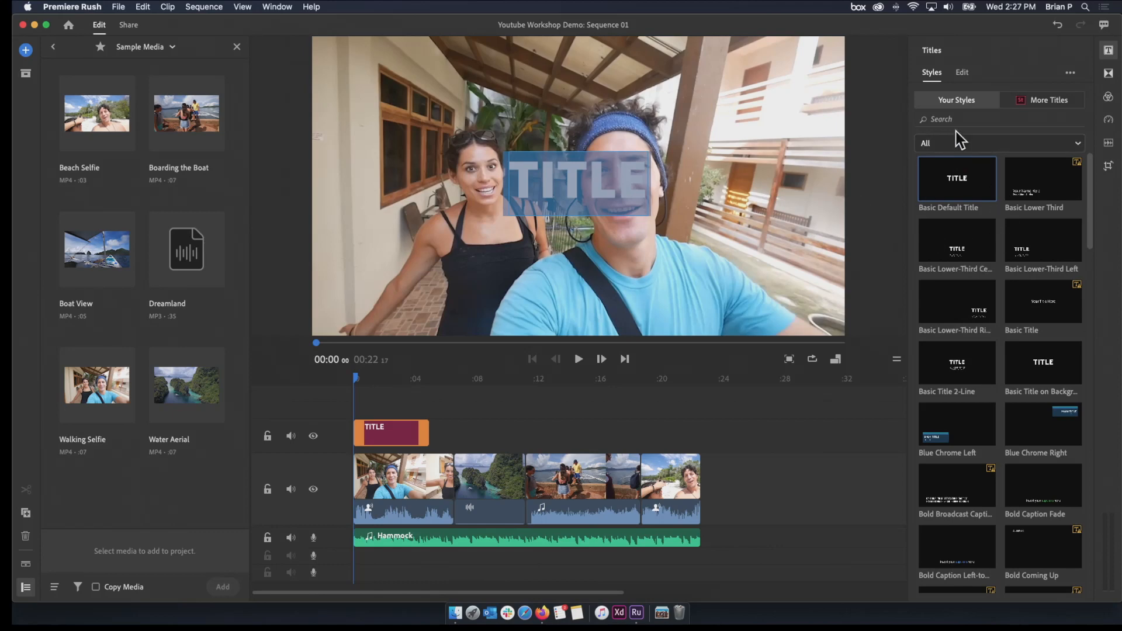
scroll(965, 344, down, 5)
scroll(967, 343, down, 5)
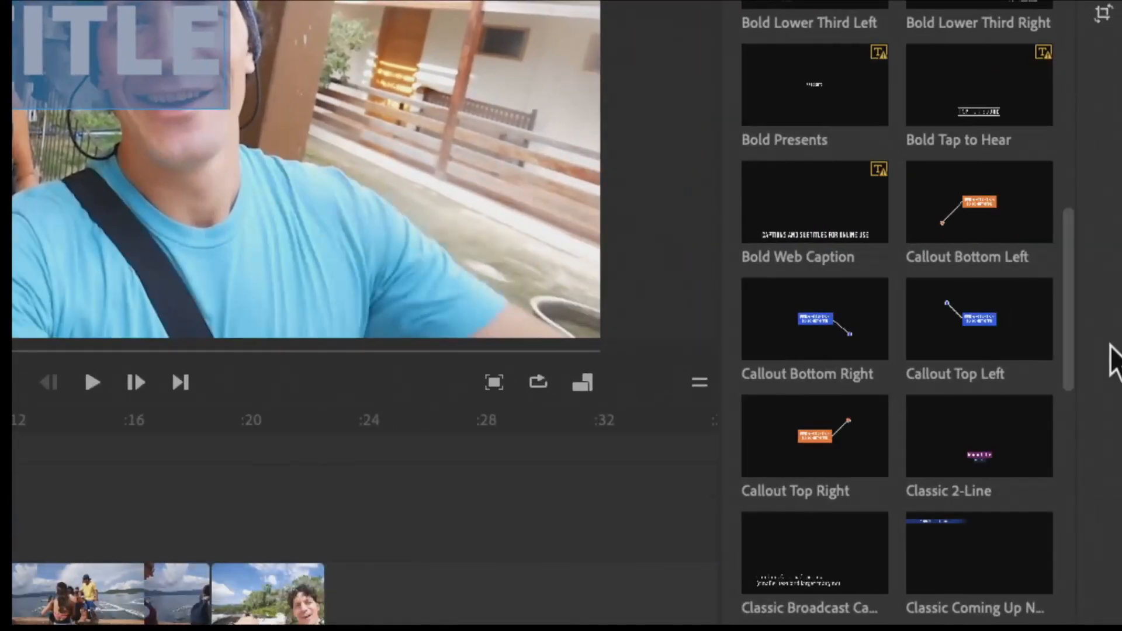
scroll(963, 336, up, 8)
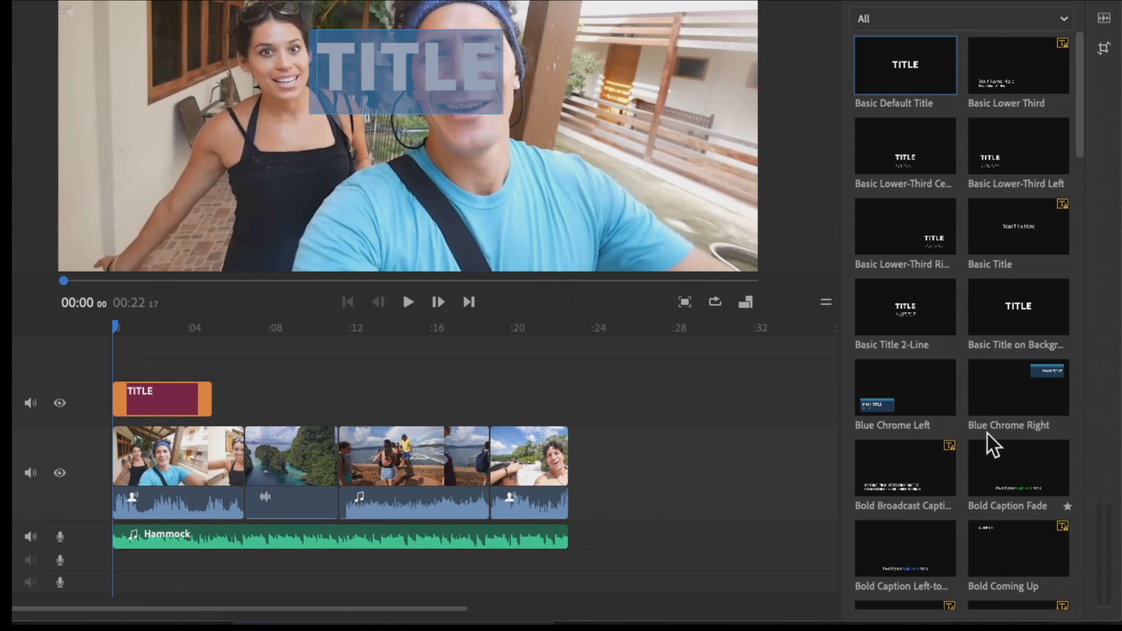
scroll(987, 433, down, 15)
scroll(988, 433, up, 10)
scroll(988, 432, down, 4)
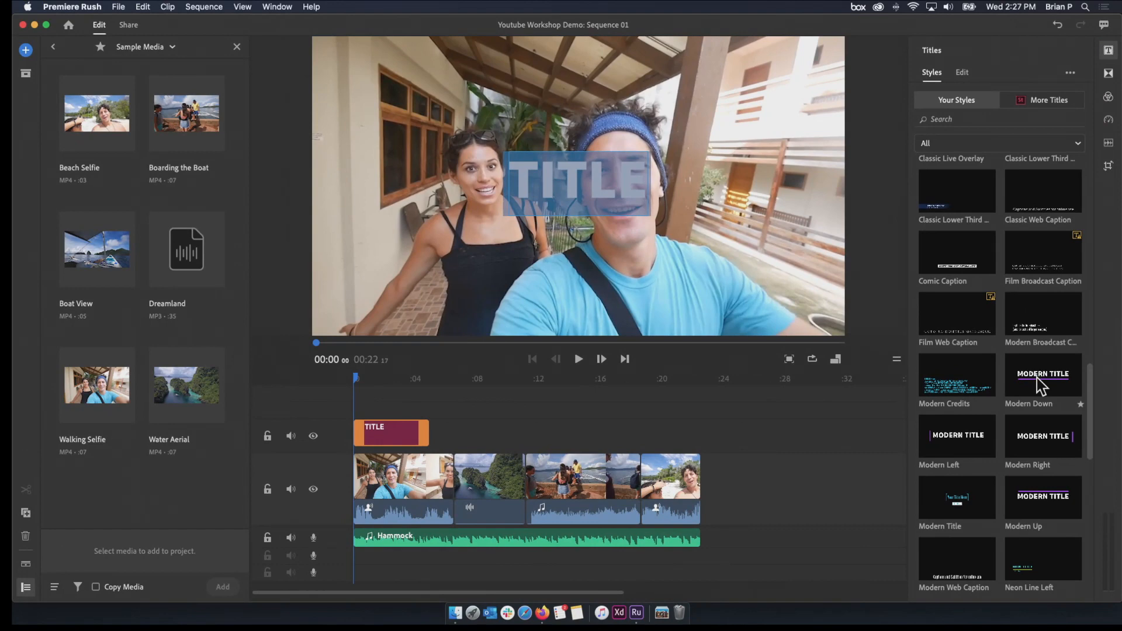
click(1033, 367)
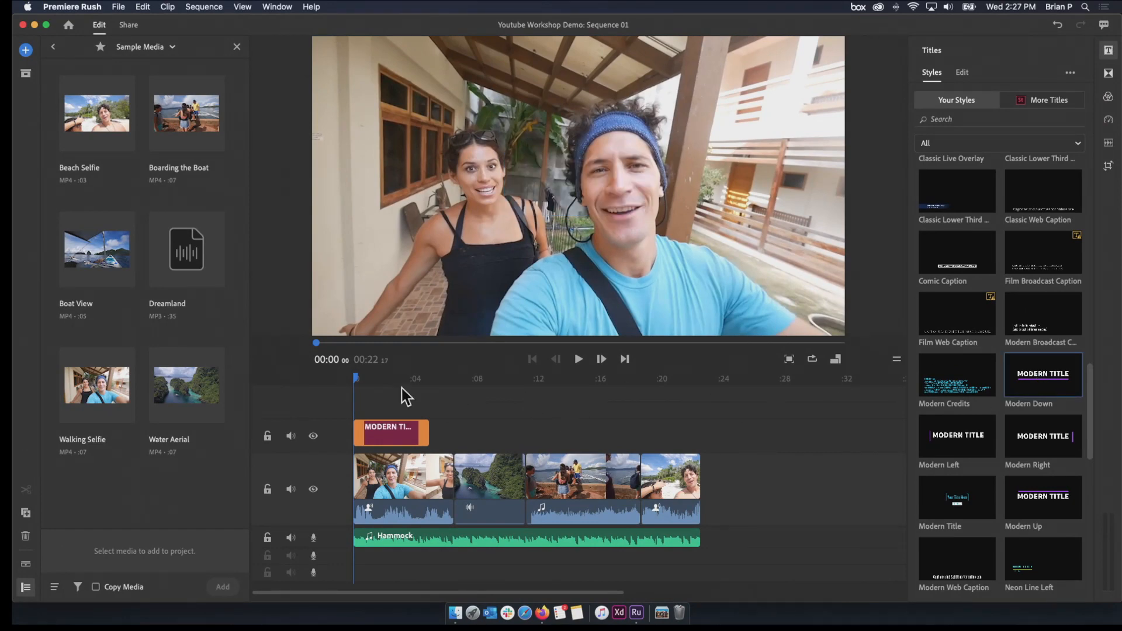
mouse_move(364, 378)
mouse_down()
mouse_move(376, 380)
mouse_move(352, 381)
mouse_up()
key(space)
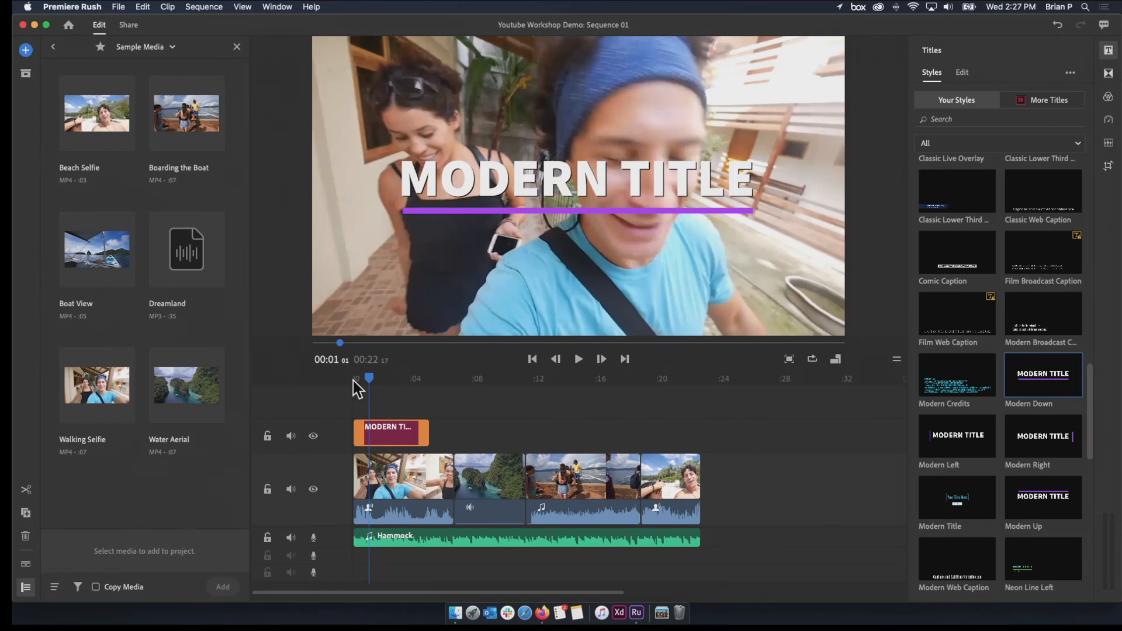
Replace the MODERN TITLE text with OUR TRIP
double_click(583, 185)
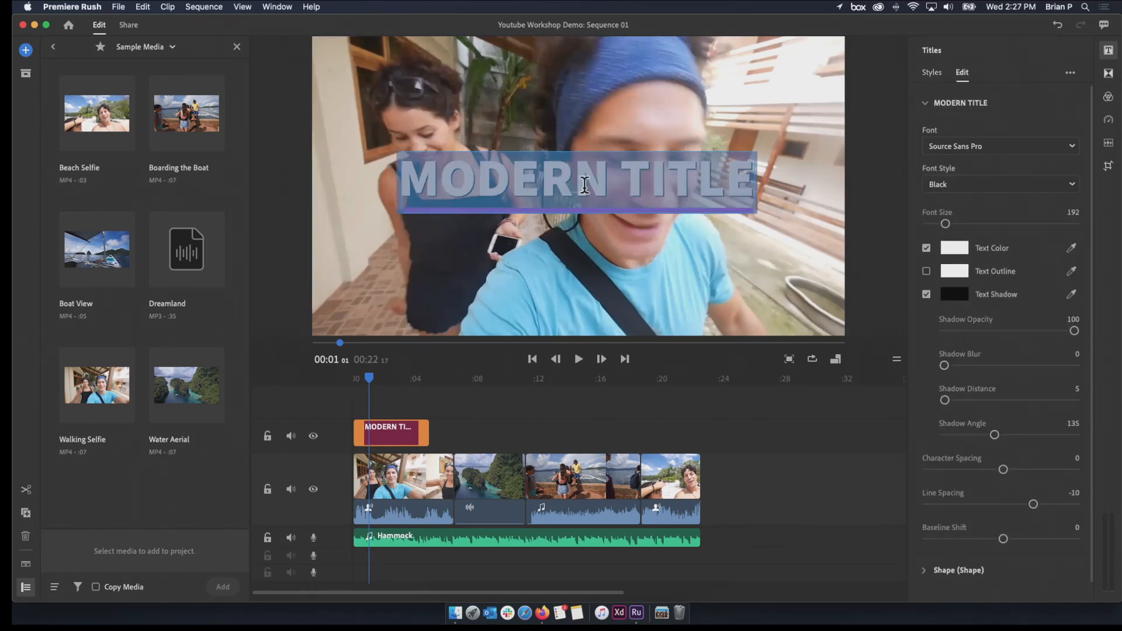
text(O)
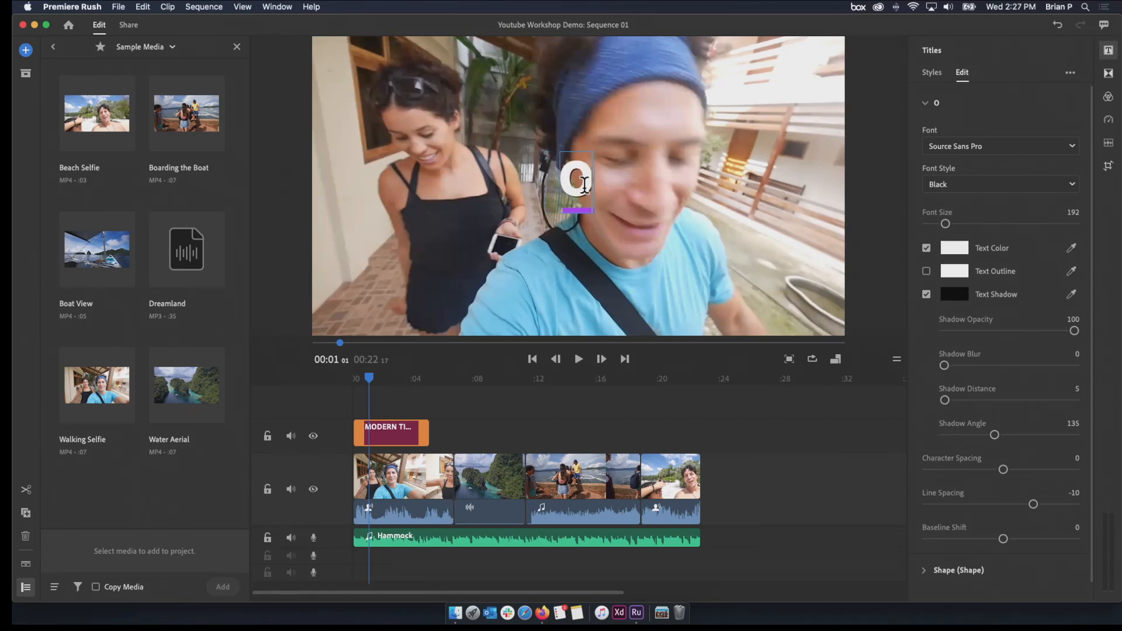
text(UR TRIP)
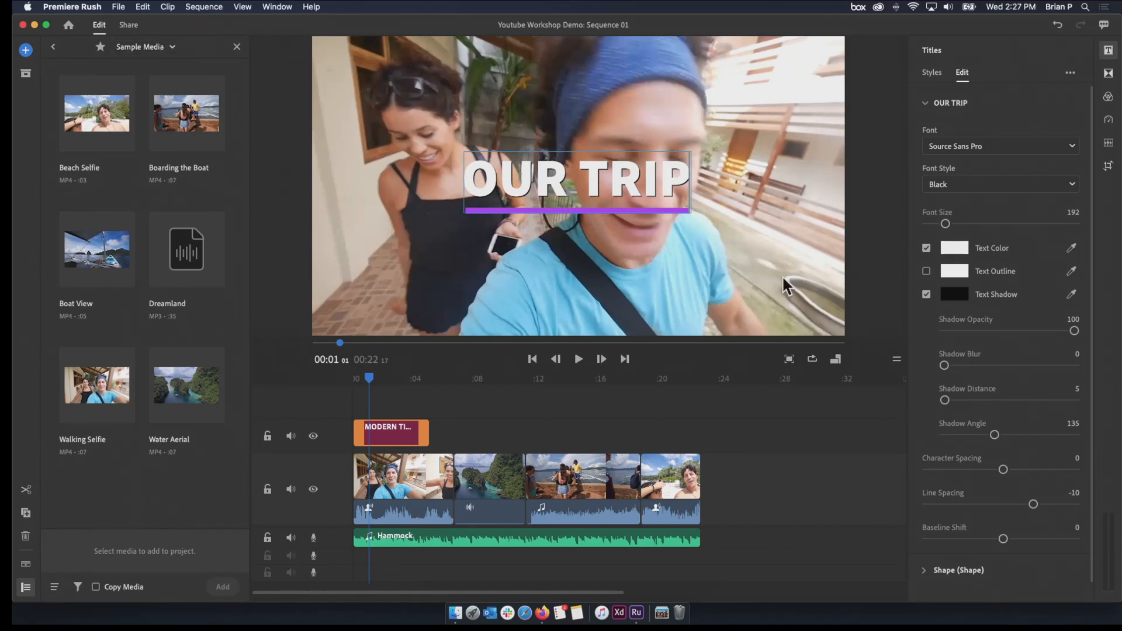
Review the OUR TRIP title over the Walking Selfie clip by playing it from the start of the sequence
click(404, 433)
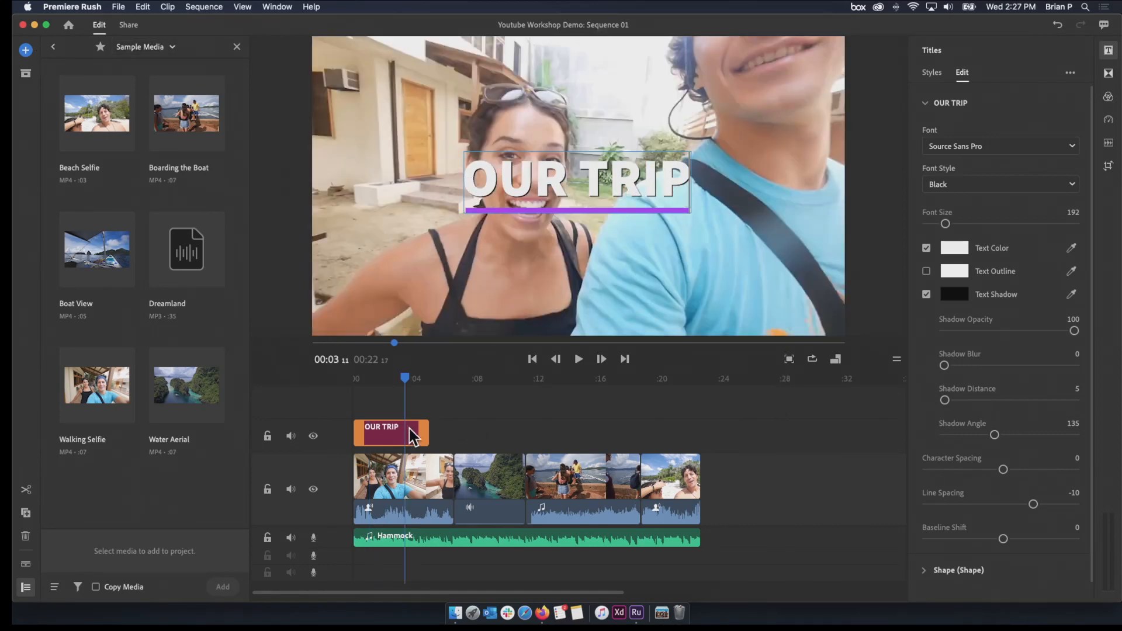
click(560, 418)
click(386, 379)
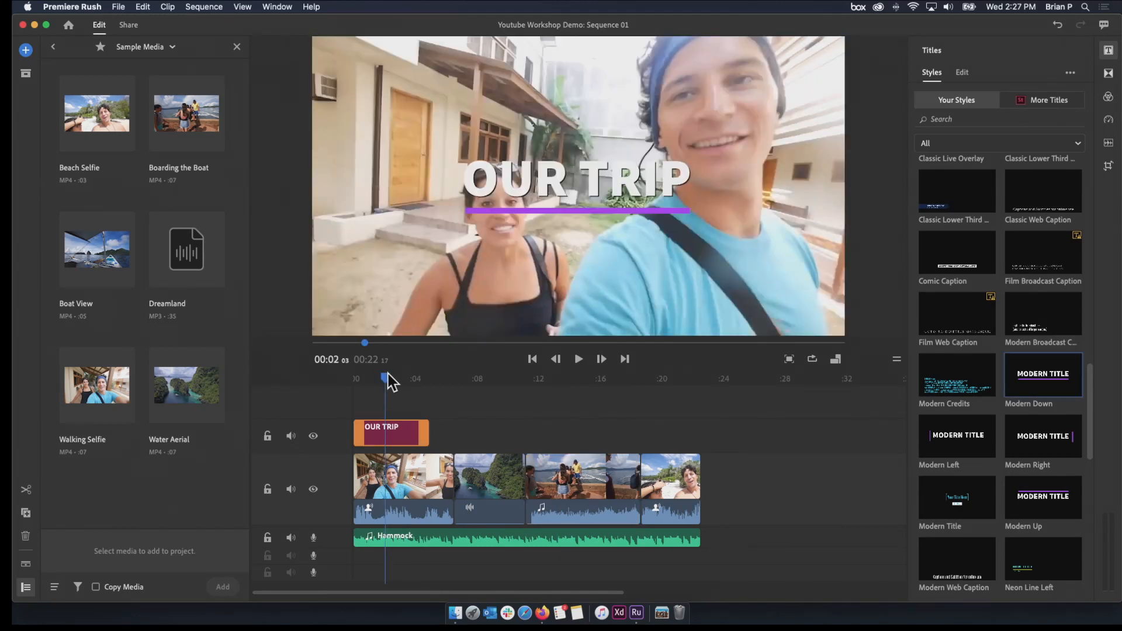
click(560, 155)
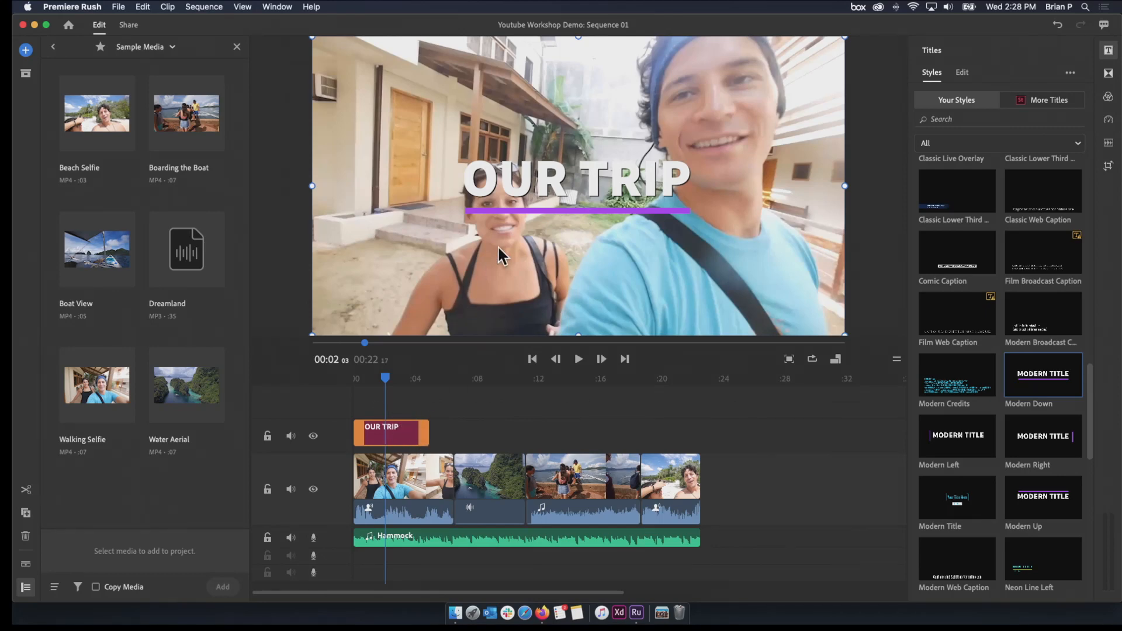
drag(384, 380, 352, 389)
key(space)
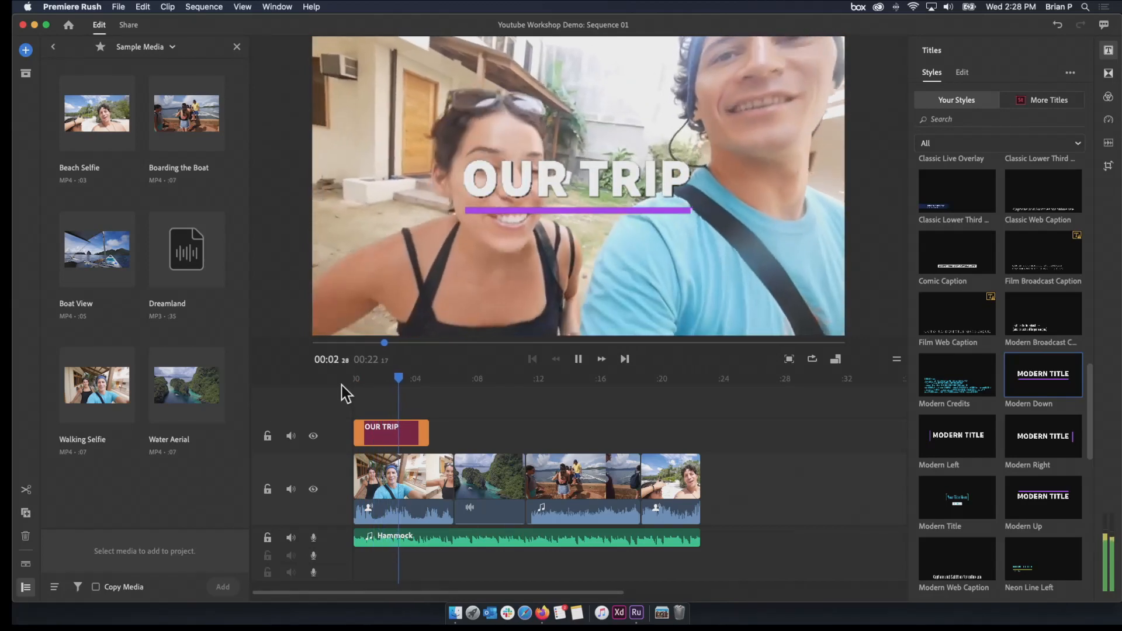
key(space)
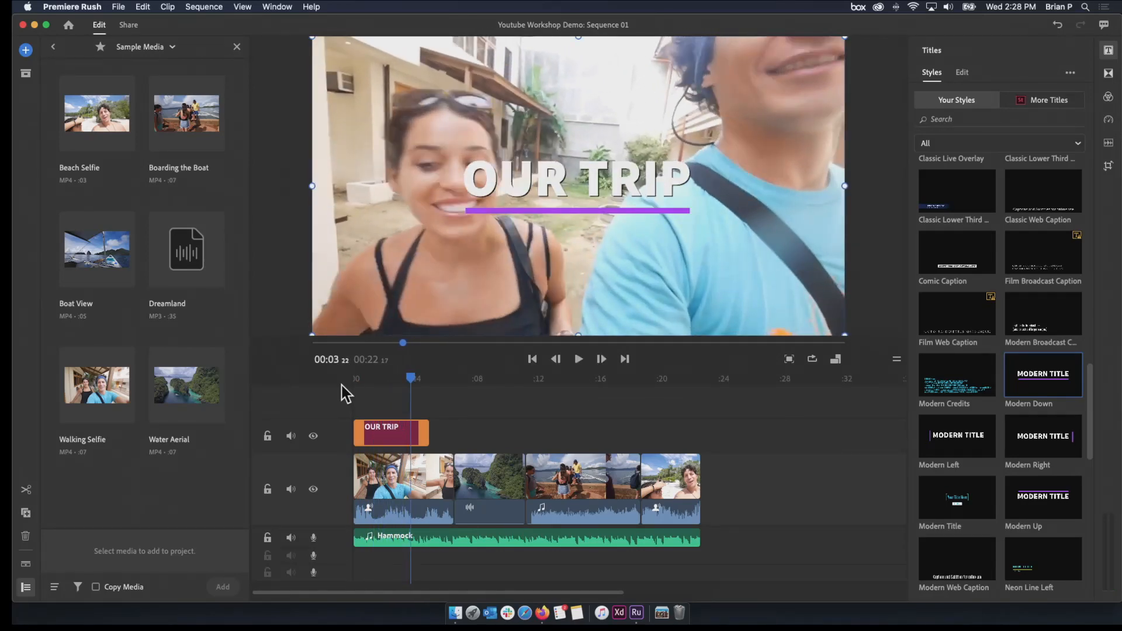
Move the OUR TRIP title onto the main video track before Walking Selfie and play through the transition between them
mouse_move(379, 435)
mouse_down()
mouse_move(574, 451)
mouse_move(374, 429)
mouse_up()
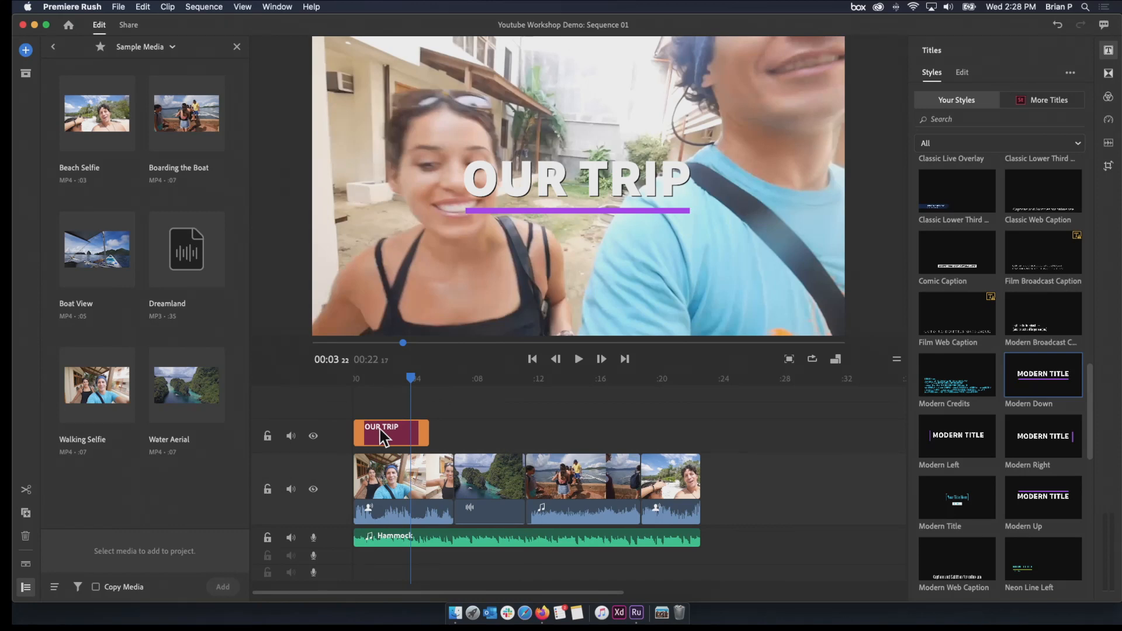
drag(382, 436, 371, 473)
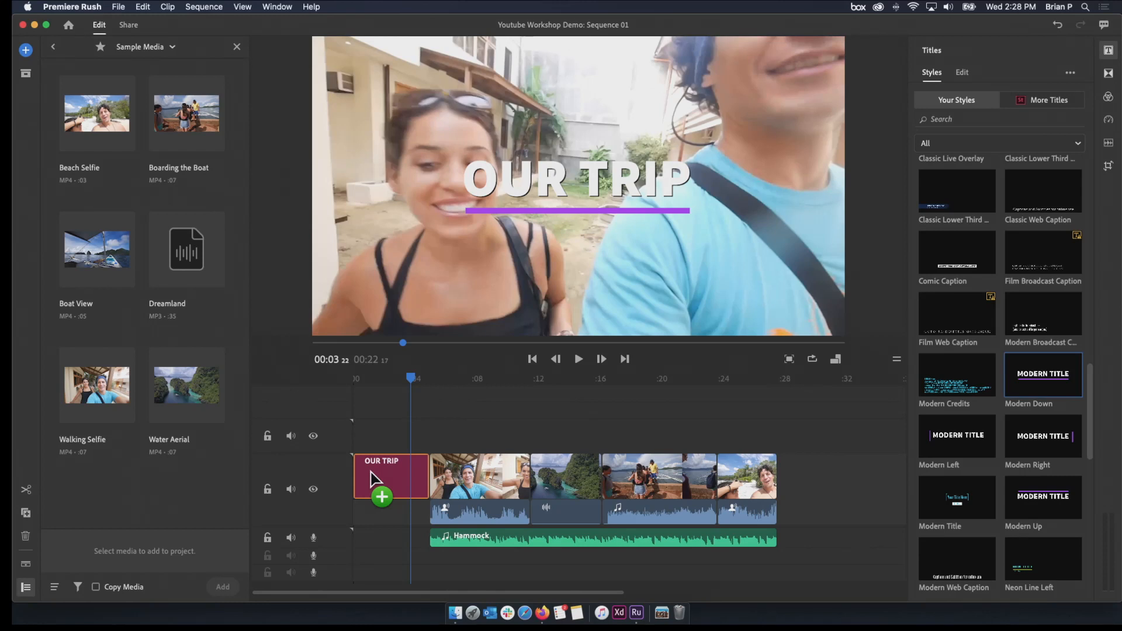
drag(371, 478, 376, 476)
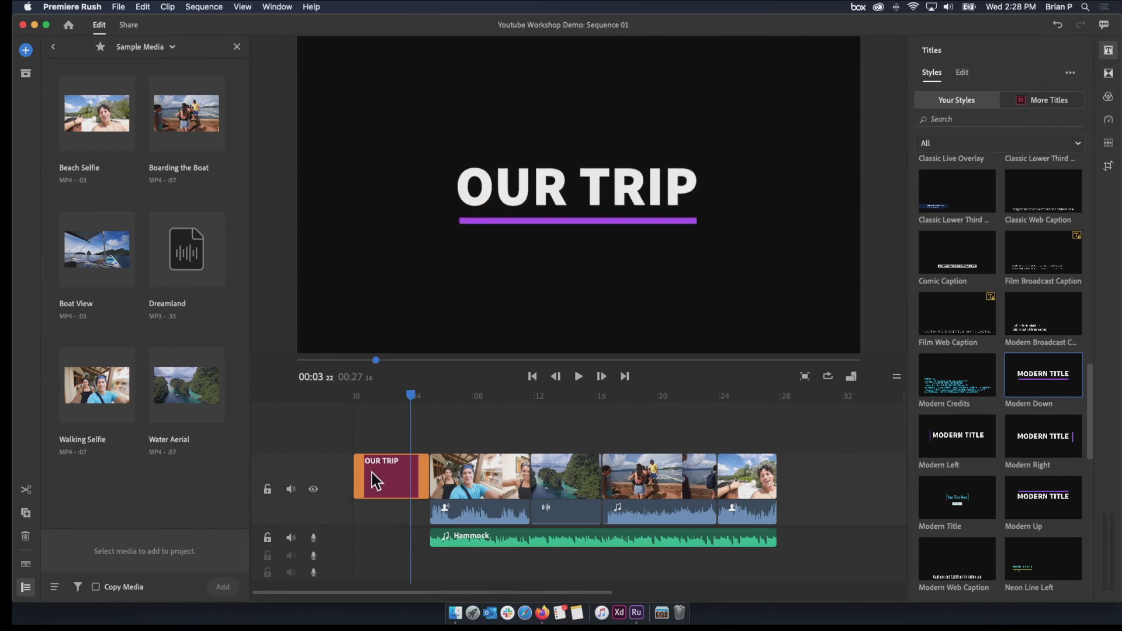
drag(411, 403, 363, 401)
key(space)
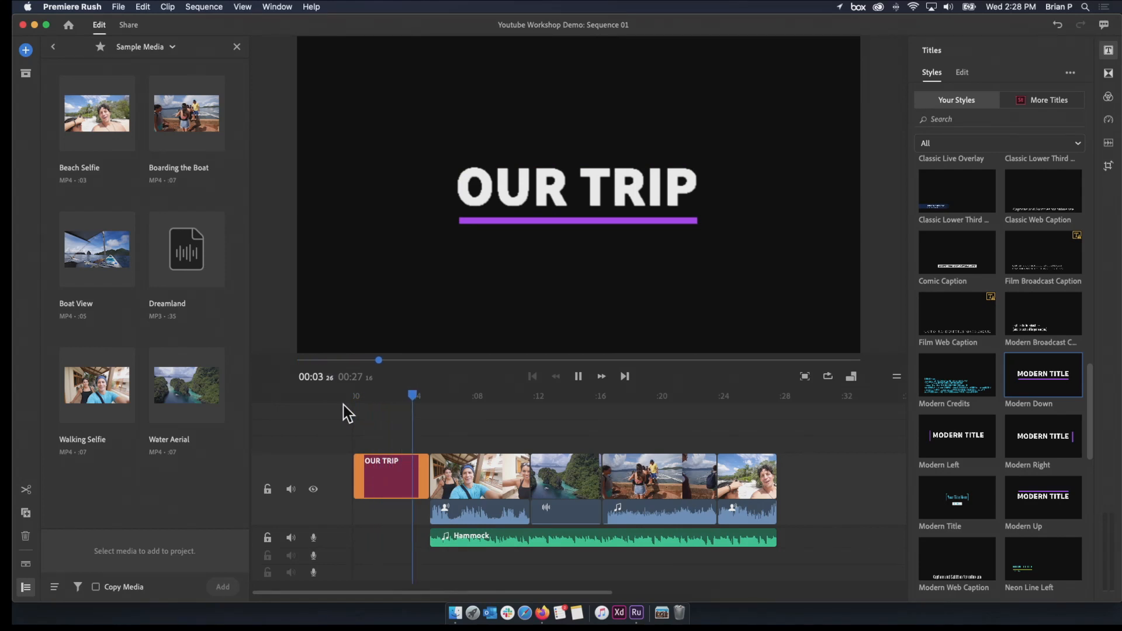
key(space)
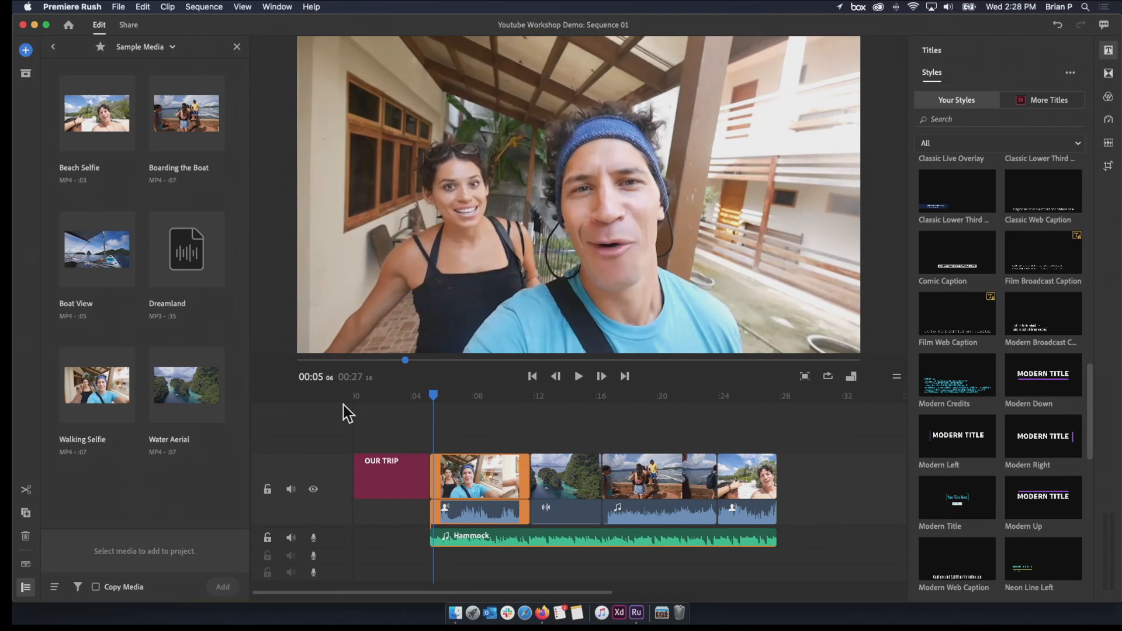
drag(434, 399, 325, 405)
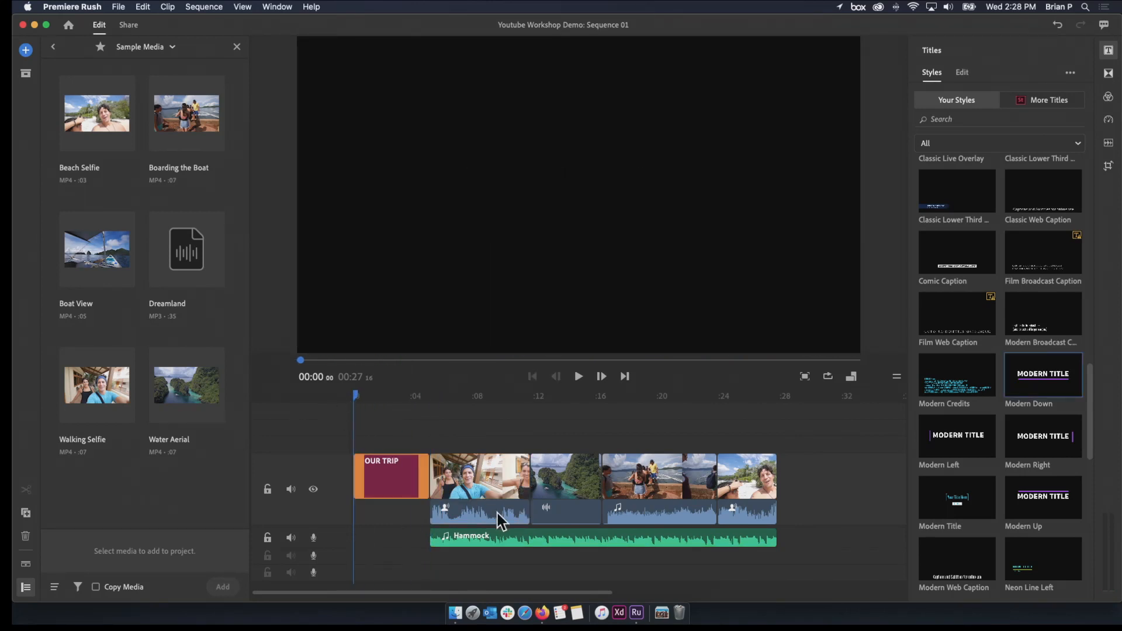
Extend the start of the Hammock music back to the beginning of the OUR TRIP title and play the opening
click(478, 545)
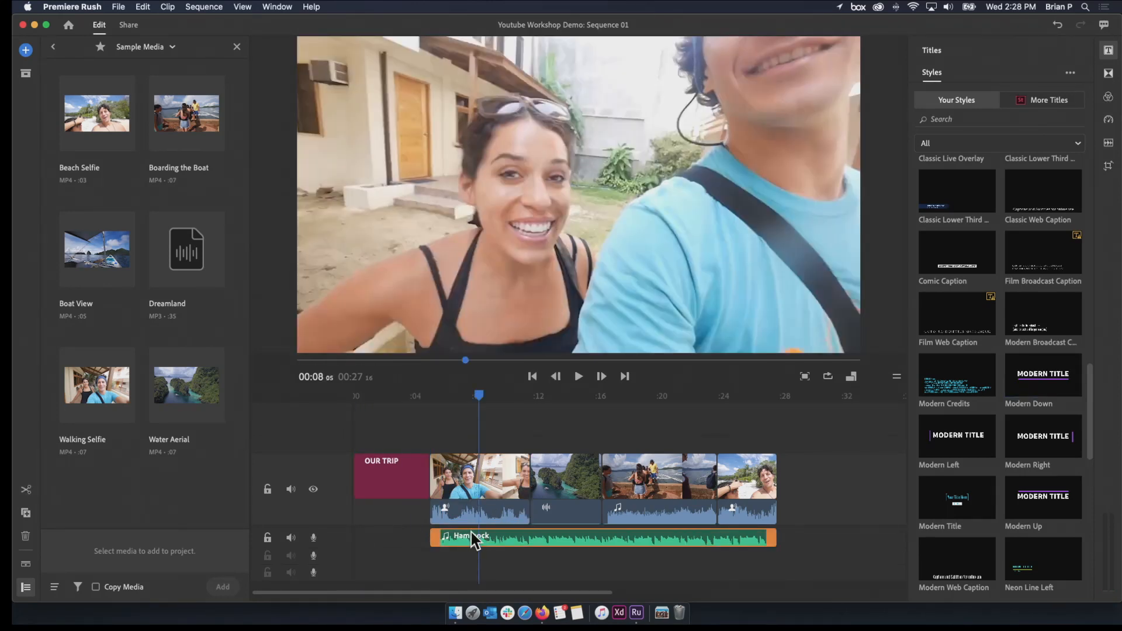
drag(434, 538, 335, 536)
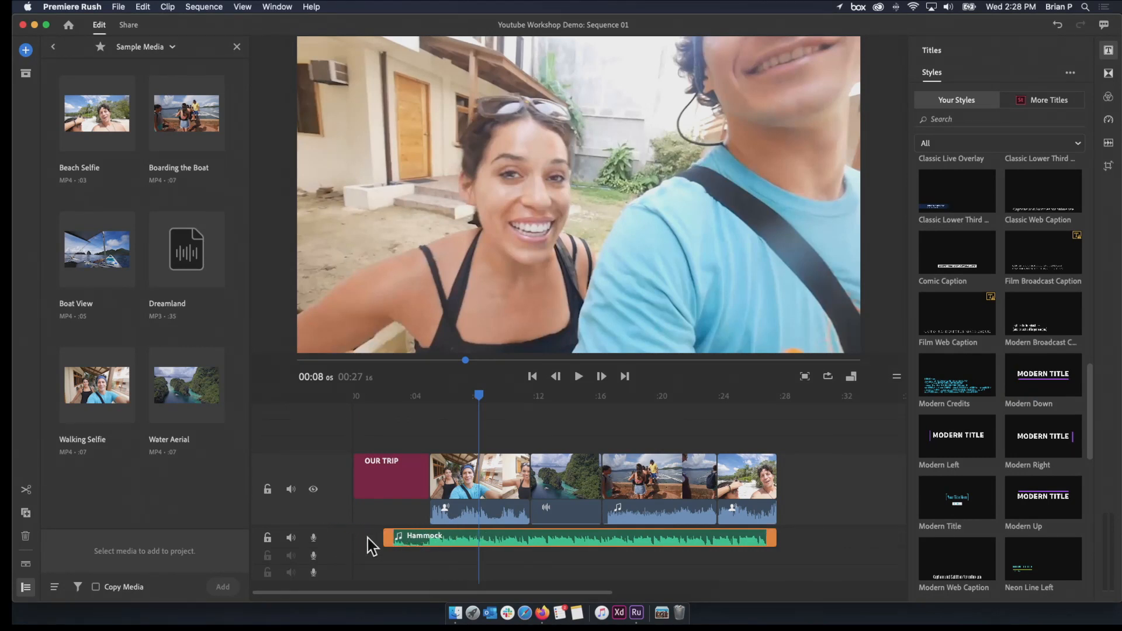
drag(426, 542, 395, 538)
drag(744, 537, 768, 536)
click(367, 396)
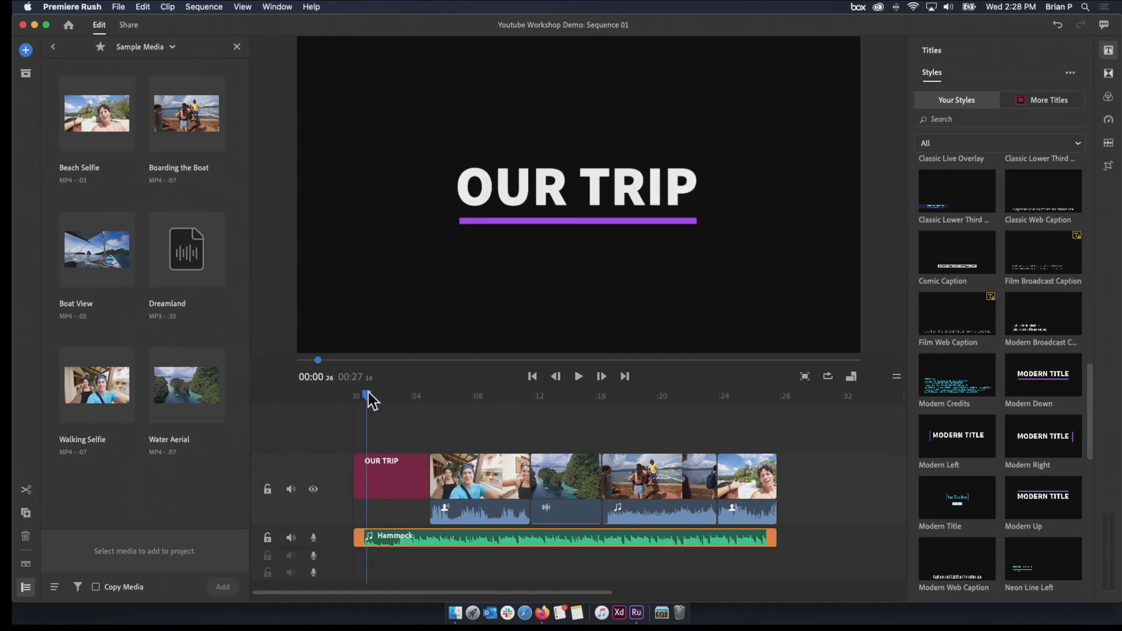
click(351, 396)
key(space)
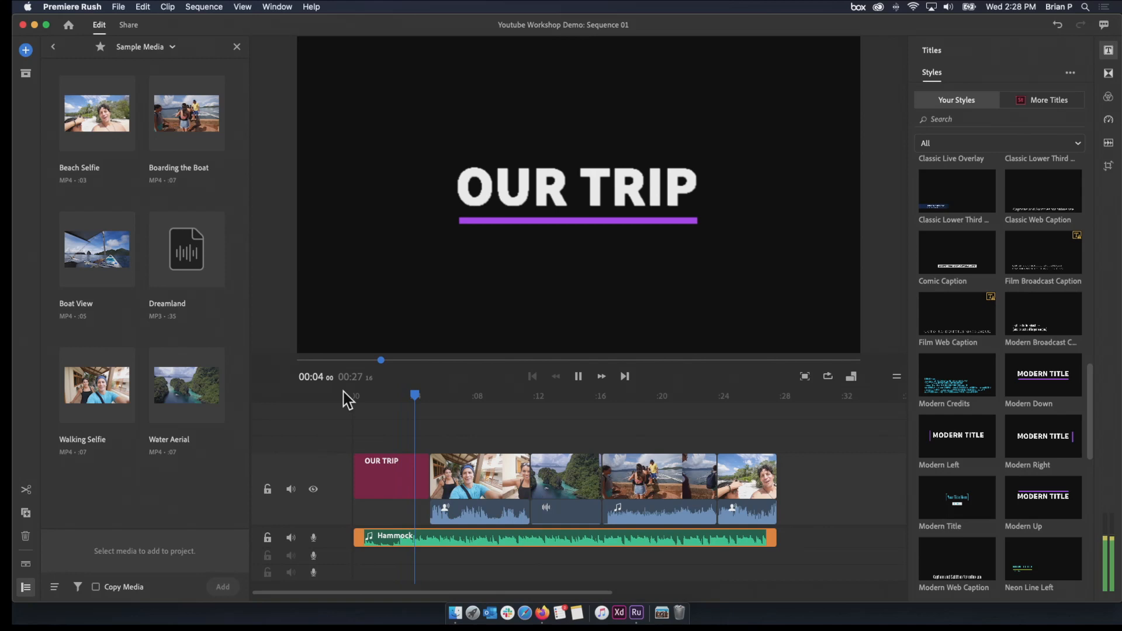
key(space)
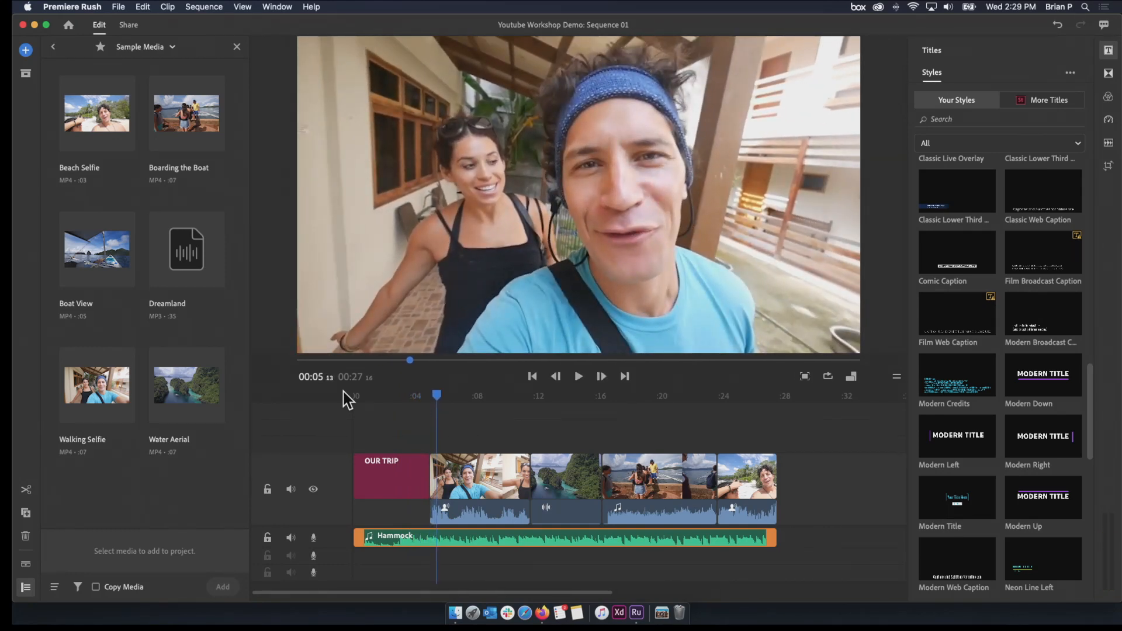
Trim the end of the OUR TRIP title so it lasts about 3 seconds
click(391, 478)
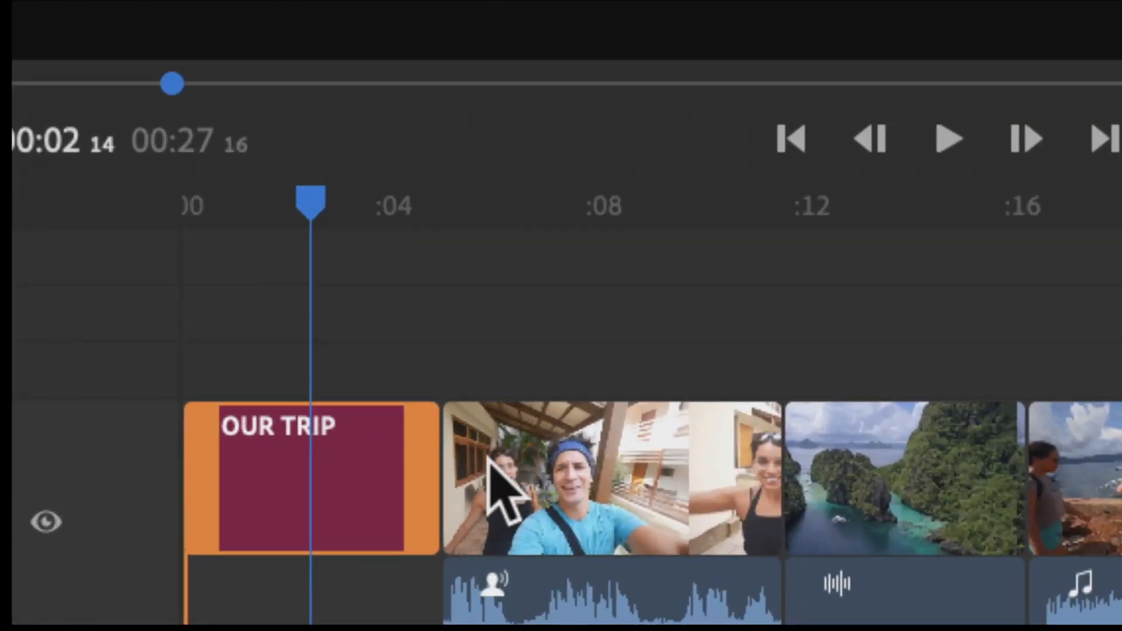
click(452, 480)
click(407, 494)
click(492, 482)
click(411, 493)
drag(410, 495, 395, 499)
drag(391, 549, 374, 527)
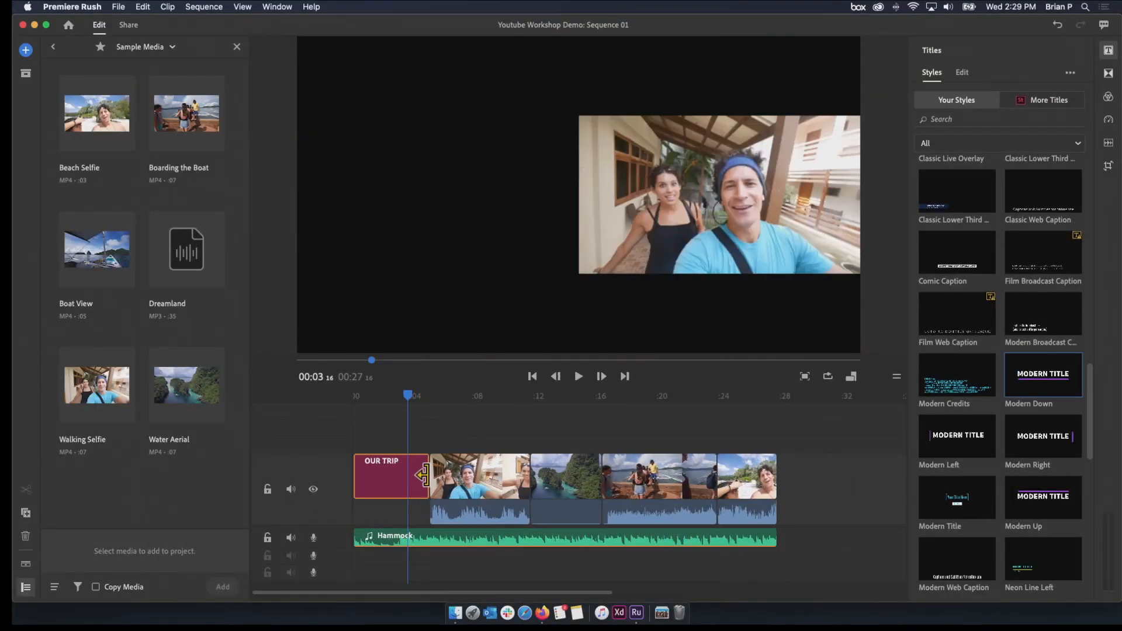
drag(424, 475, 390, 466)
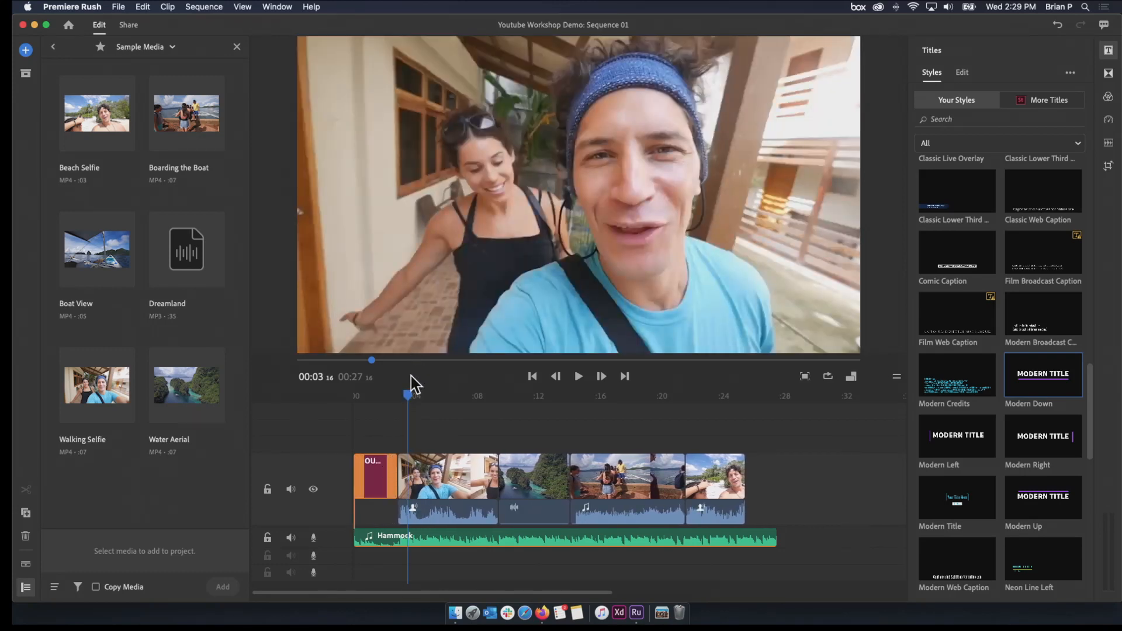
Play the sequence from the start to review the cut from the OUR TRIP title to Walking Selfie
drag(411, 391, 297, 387)
key(space)
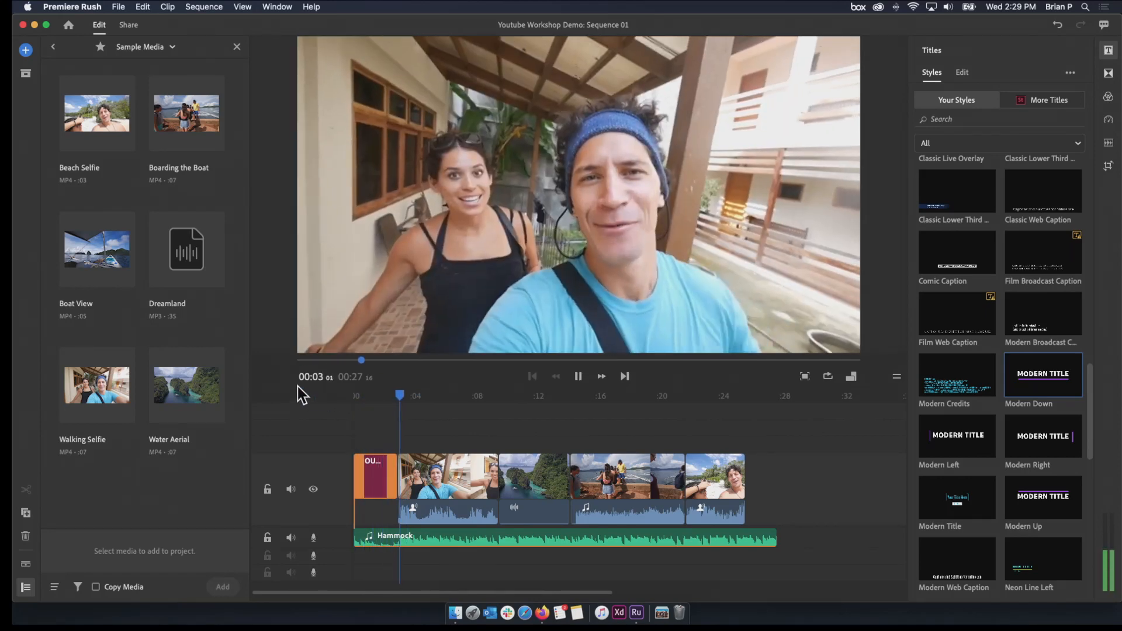
key(space)
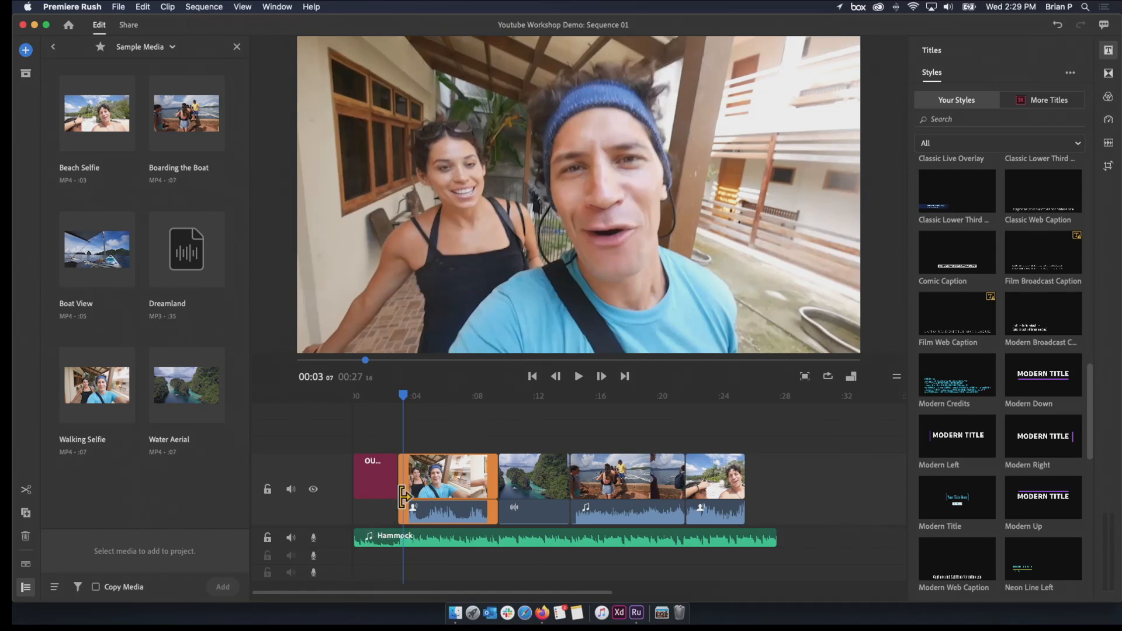
Trim the end of the OUR TRIP title to about 2.6 seconds and play the opening from the start
drag(388, 496, 384, 491)
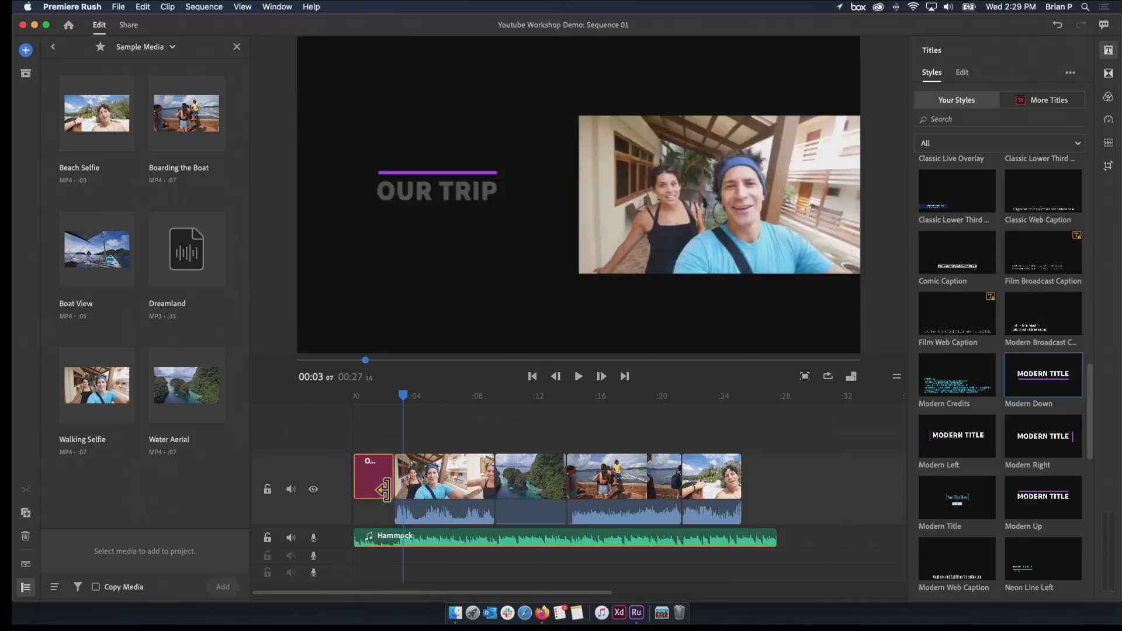
drag(403, 396, 358, 431)
key(space)
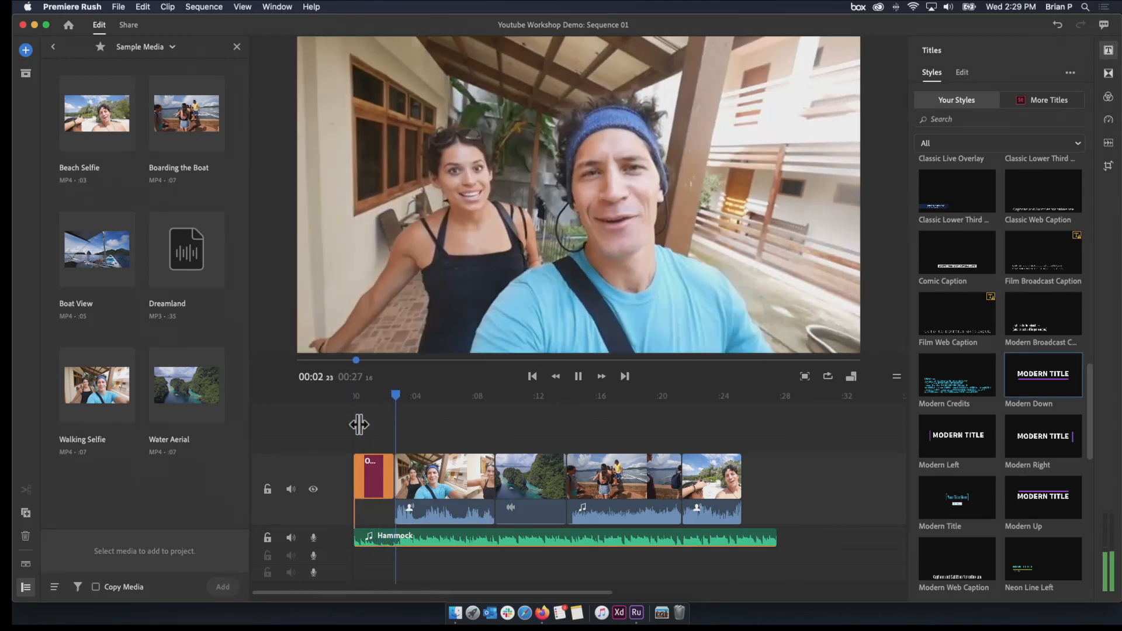
key(space)
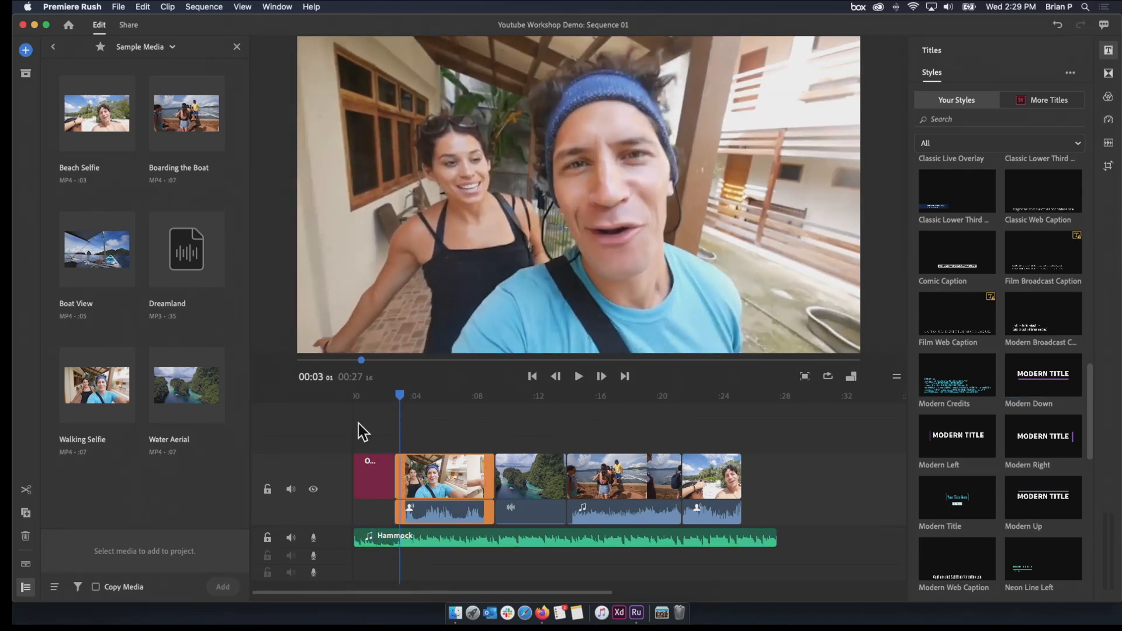
Browse the title styles and place a Basic Lower-Third Center title on the track above the Water Aerial clip
drag(408, 415, 528, 436)
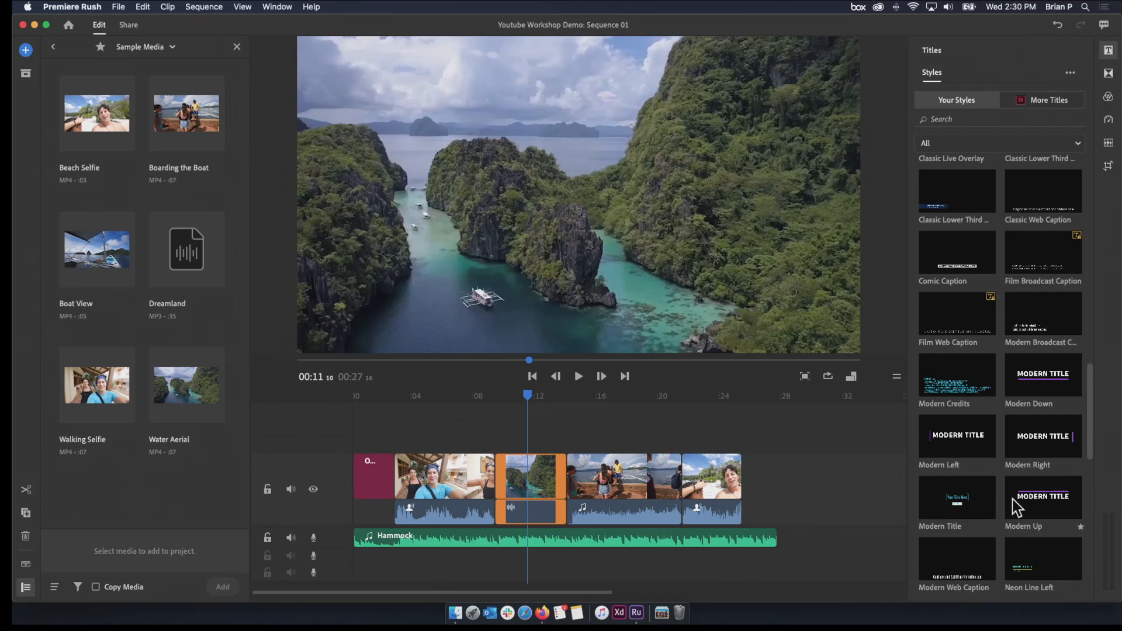
scroll(1013, 497, down, 3)
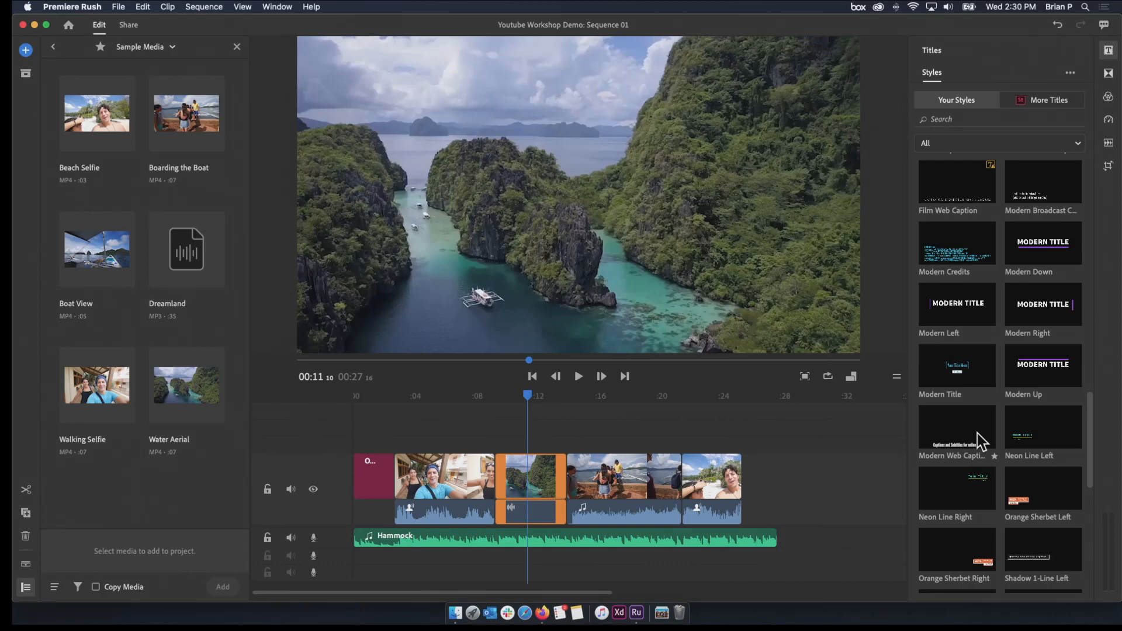
scroll(978, 439, up, 1)
scroll(979, 438, down, 7)
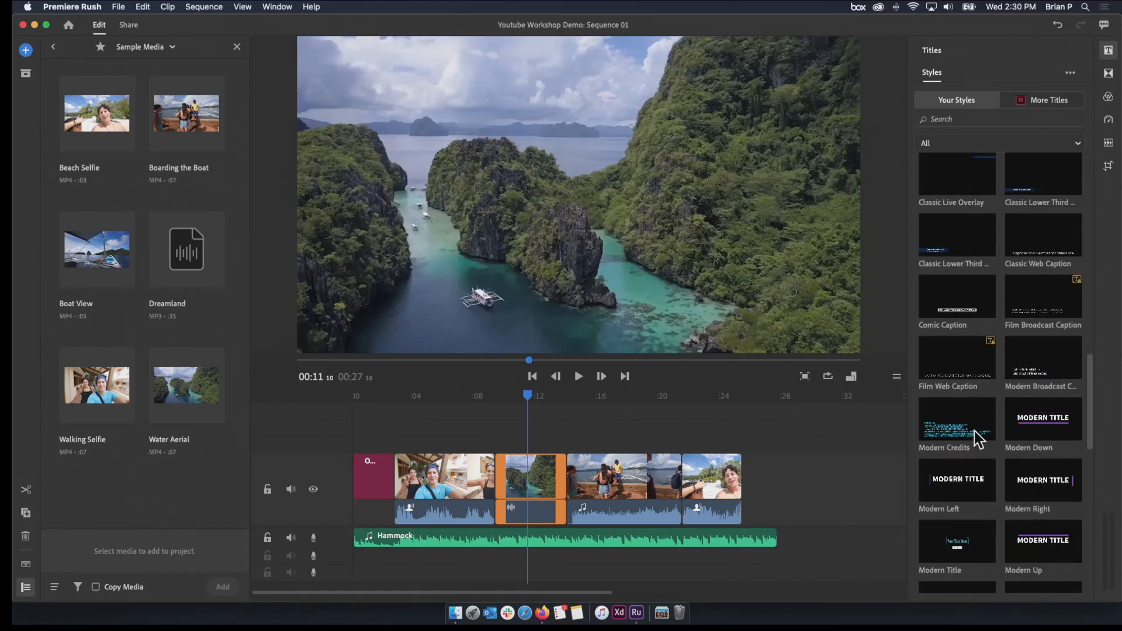
scroll(977, 438, down, 5)
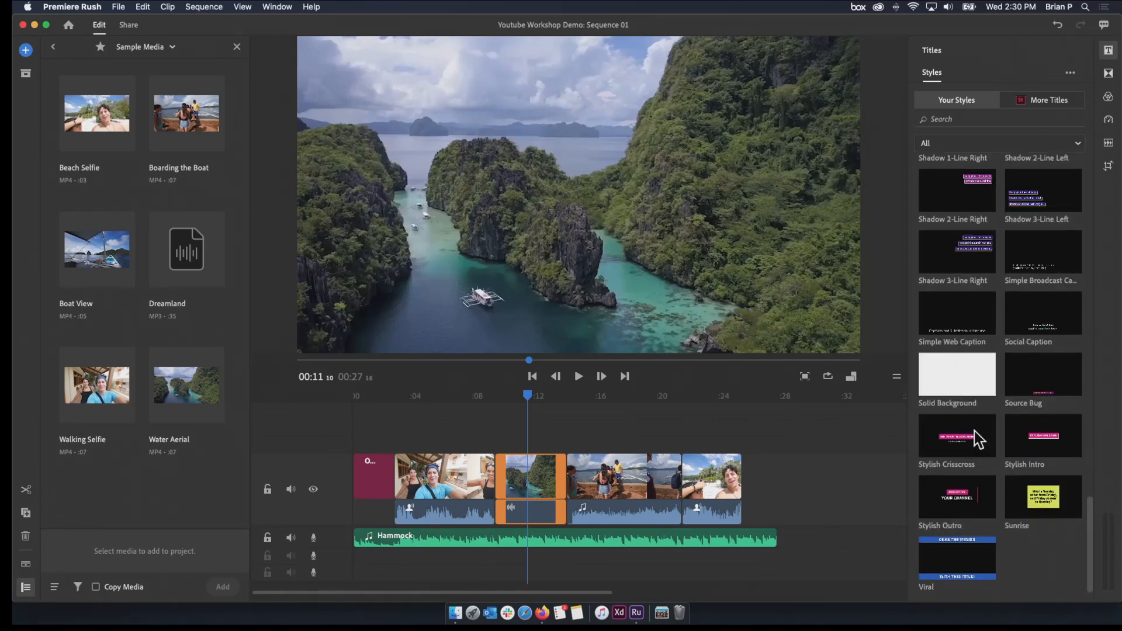
scroll(964, 279, up, 20)
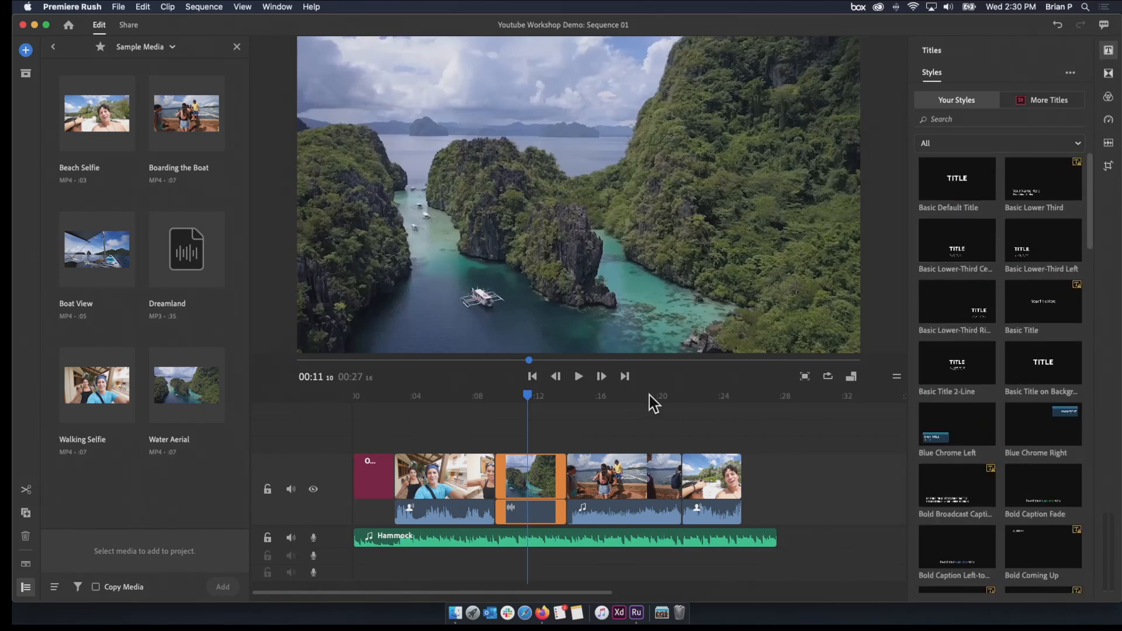
drag(957, 250, 494, 453)
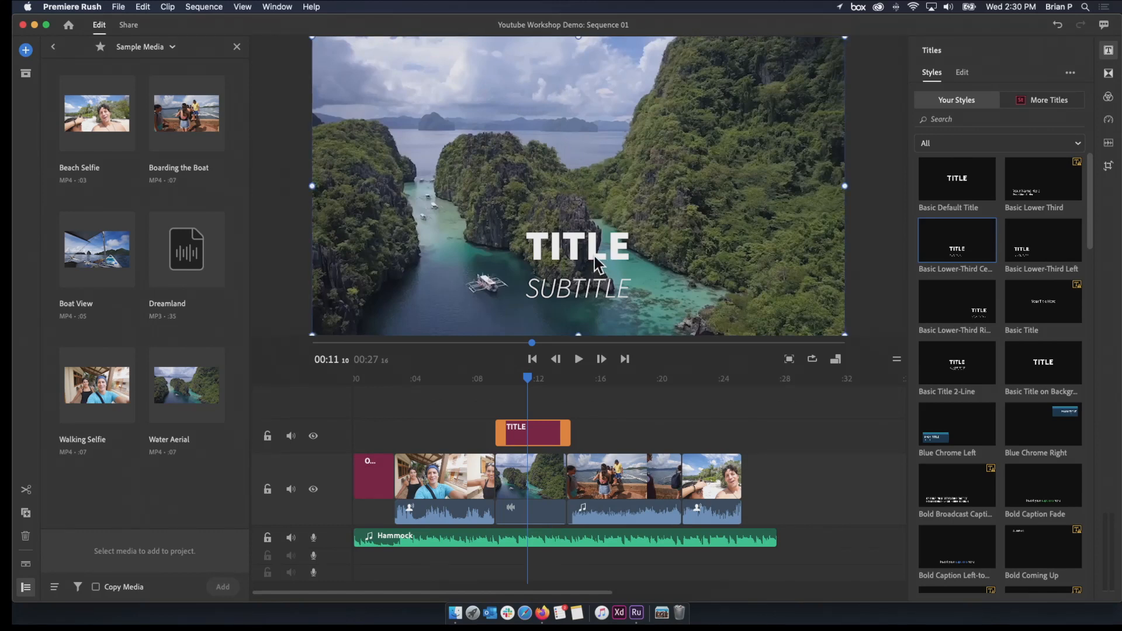
Change the style of the title above Water Aerial to Blue Chrome Left
double_click(594, 255)
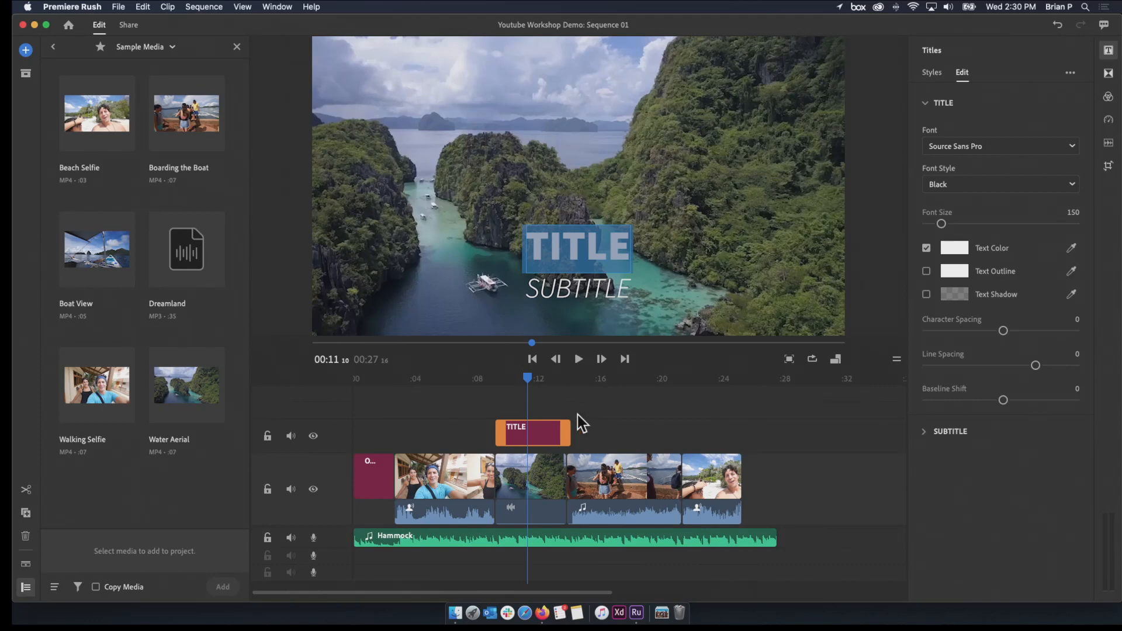
click(617, 411)
click(588, 416)
click(536, 434)
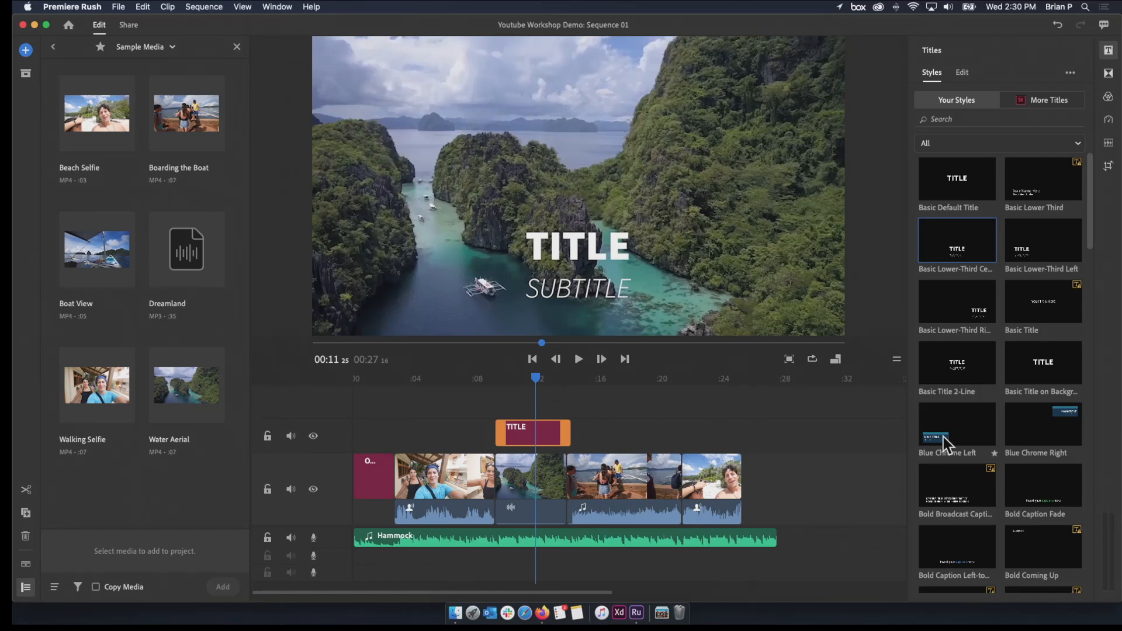
click(943, 438)
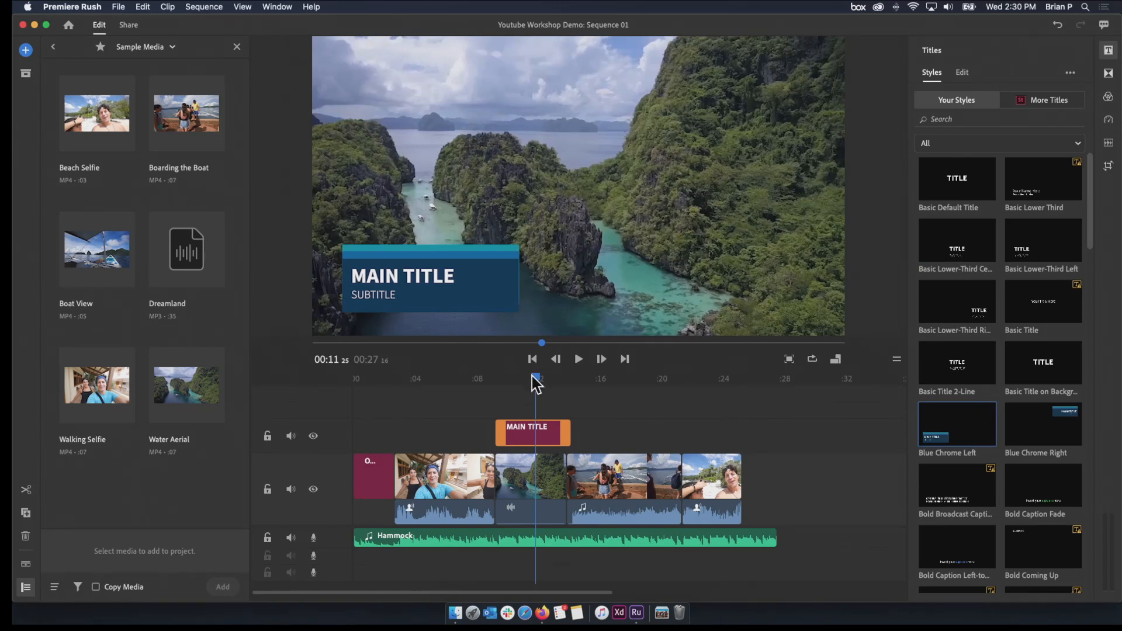
Replace the main line of the Blue Chrome Left title with "Our Favorite Spot"
double_click(425, 279)
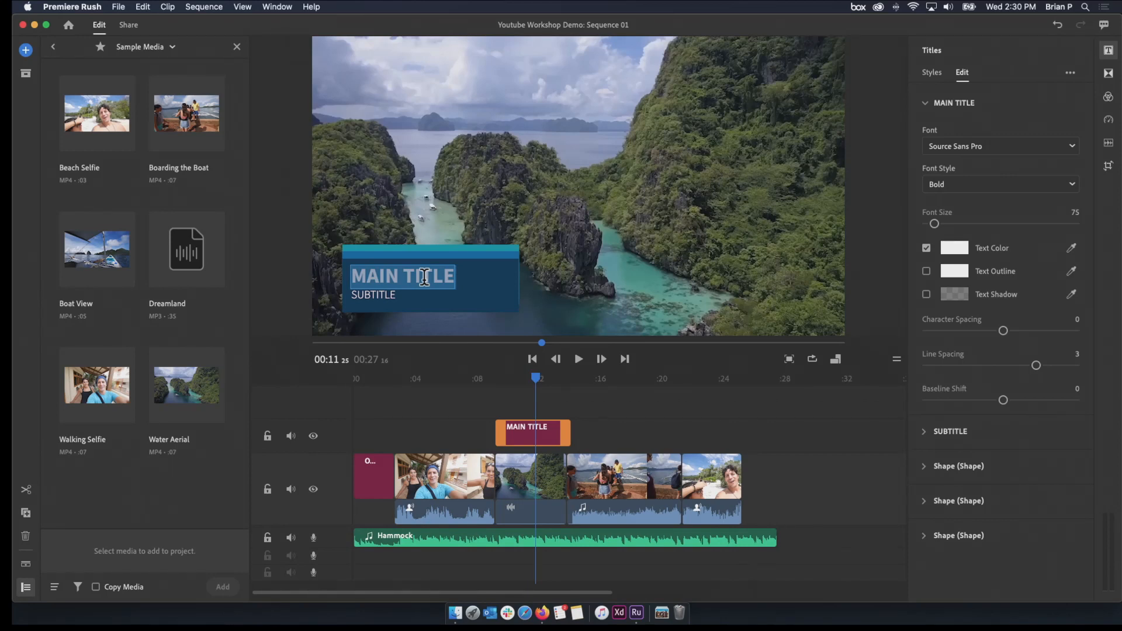
text(Our Fa)
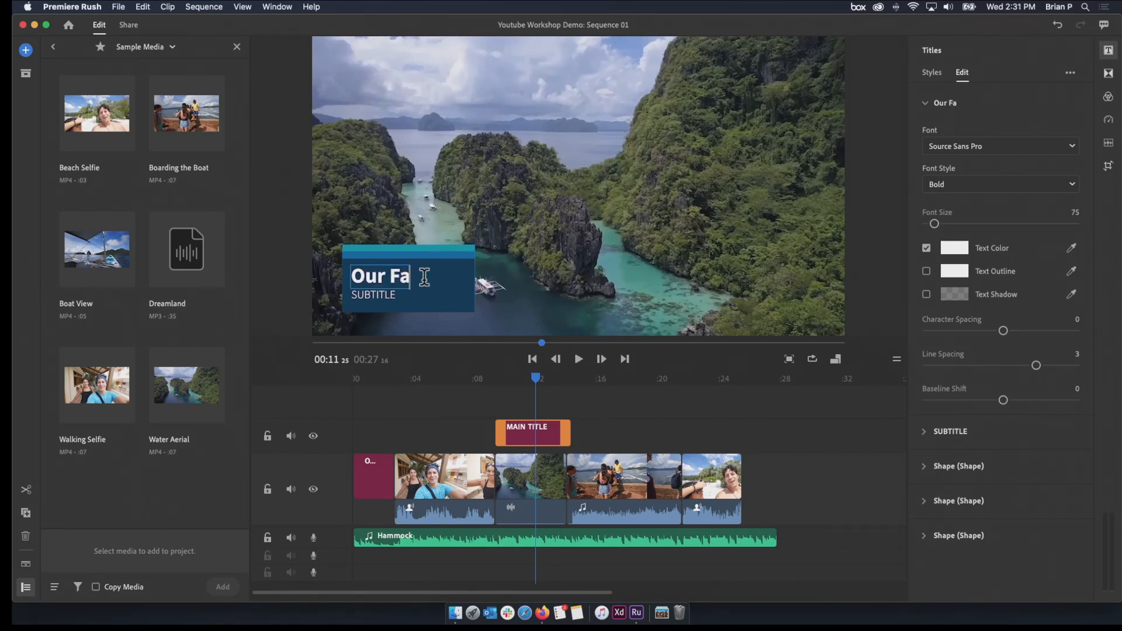
text(vorite Spot)
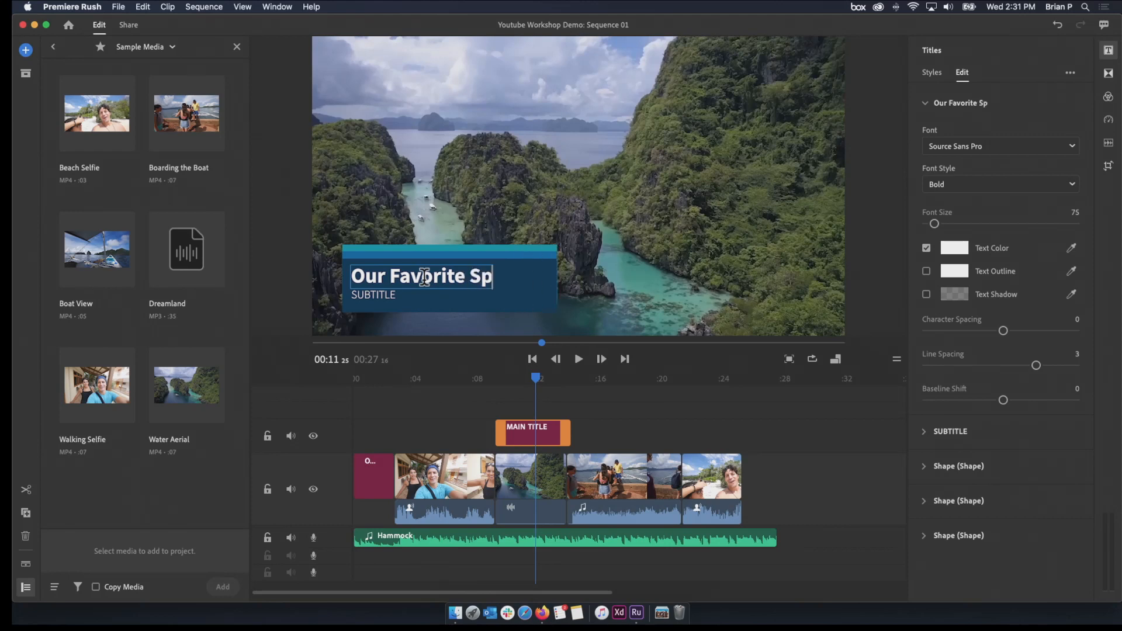
Replace the subtitle of the Blue Chrome Left title with "Some Place"
double_click(388, 295)
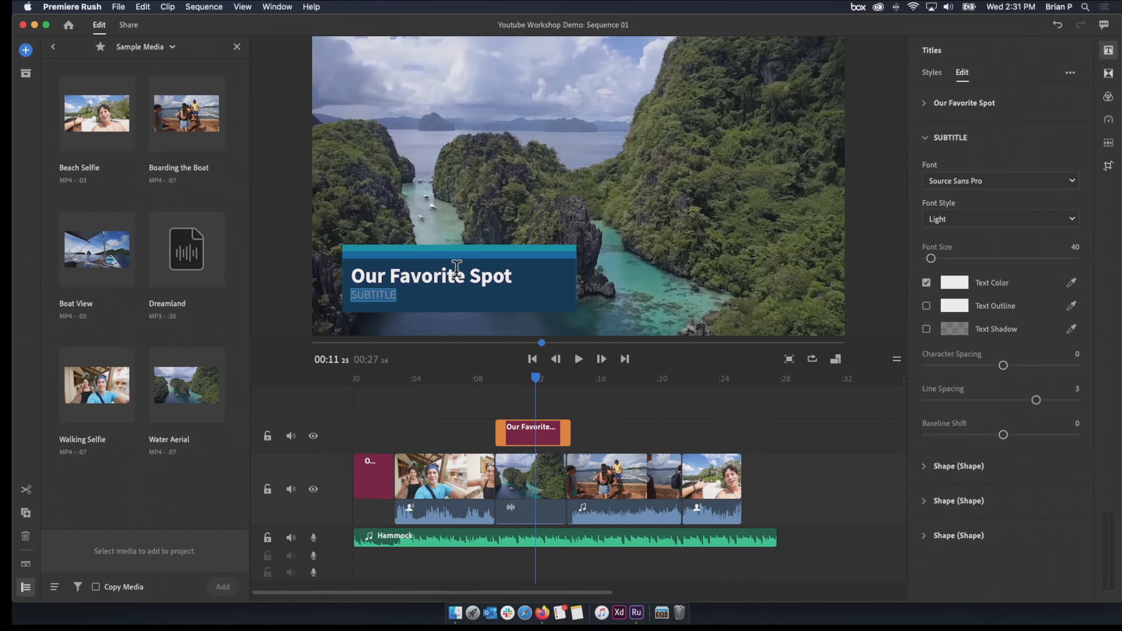
text(Some Place)
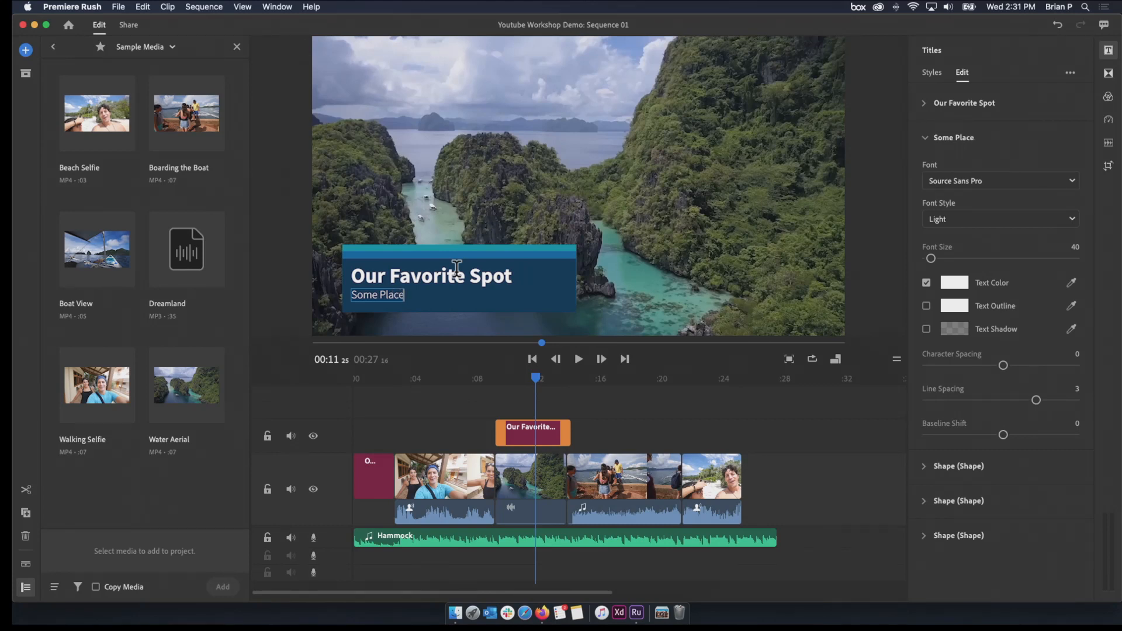
click(636, 319)
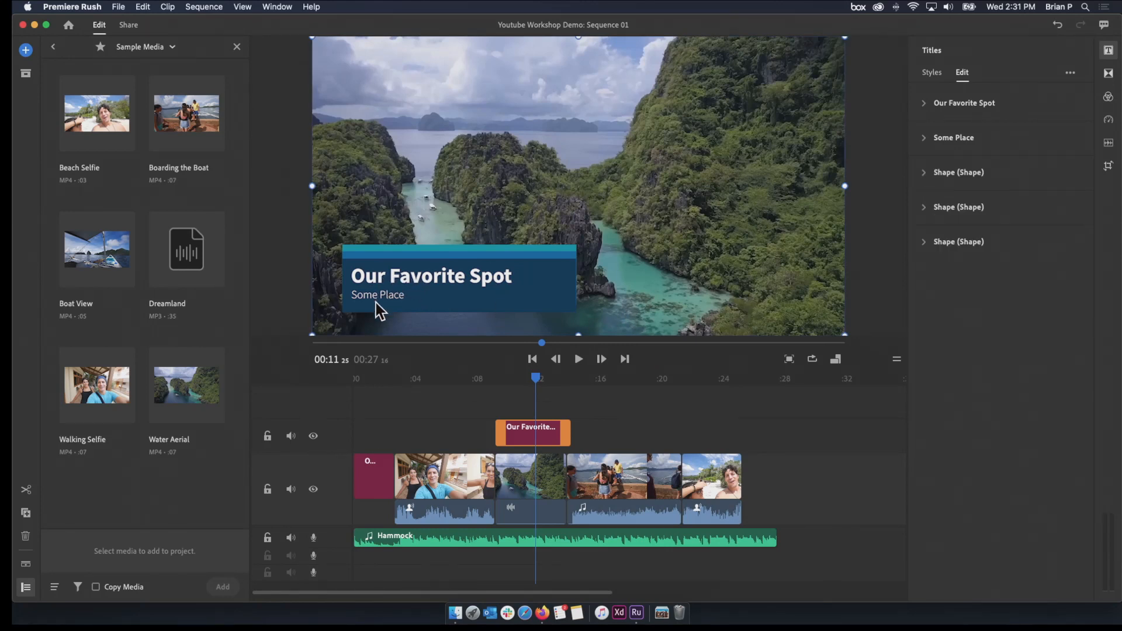
Trim the end of the Our Favorite Spot title to just before Water Aerial ends and review its animation
drag(535, 387, 554, 428)
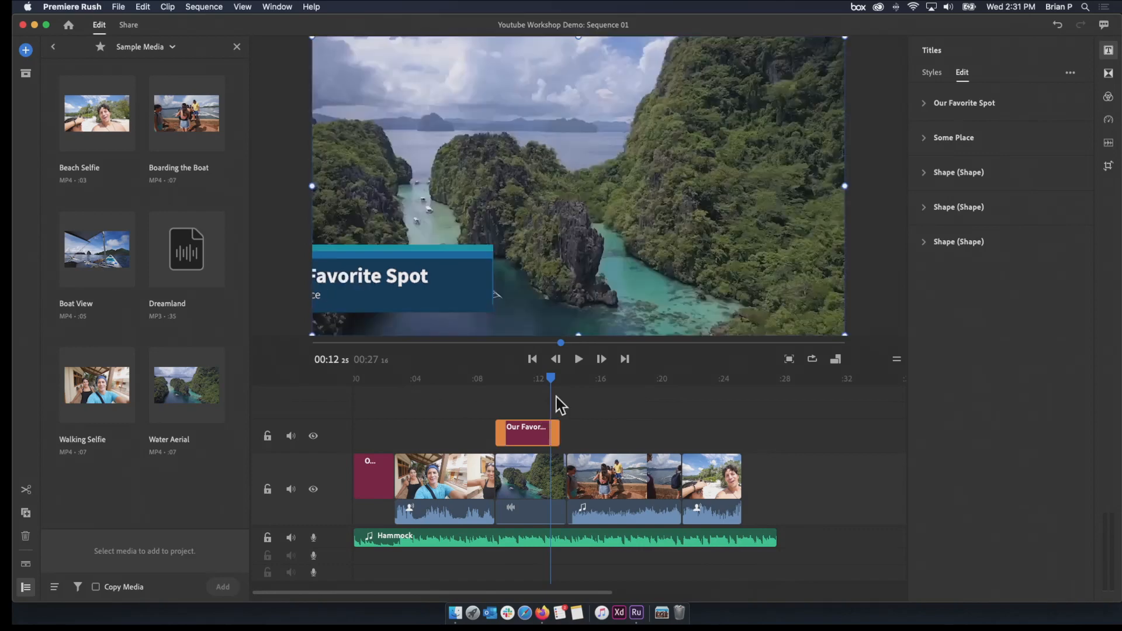
drag(549, 379, 475, 401)
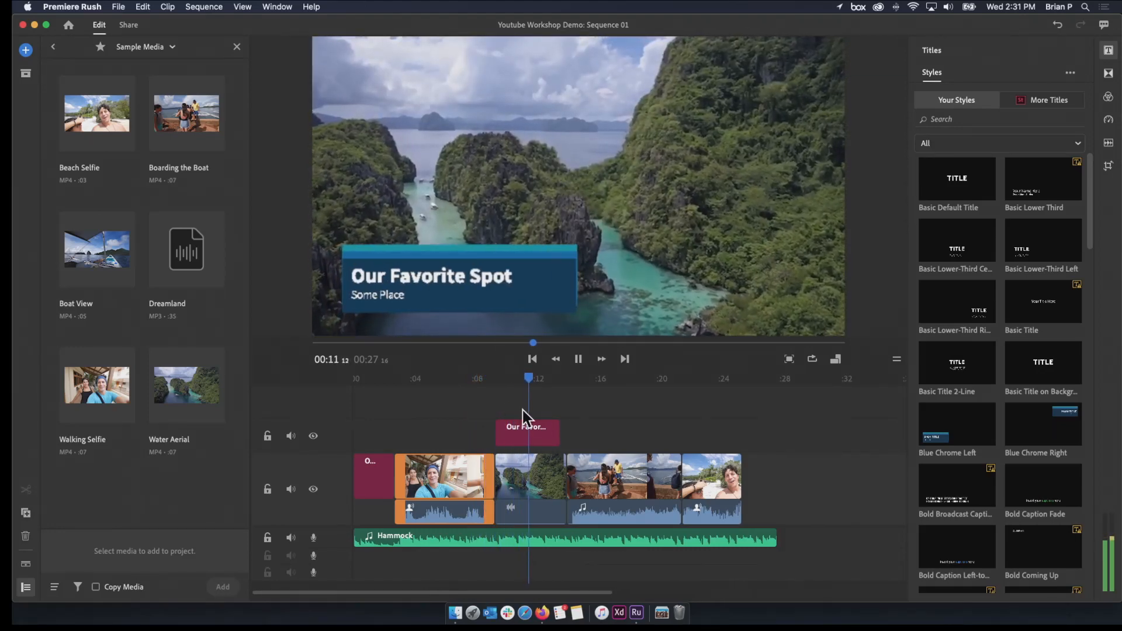
click(527, 428)
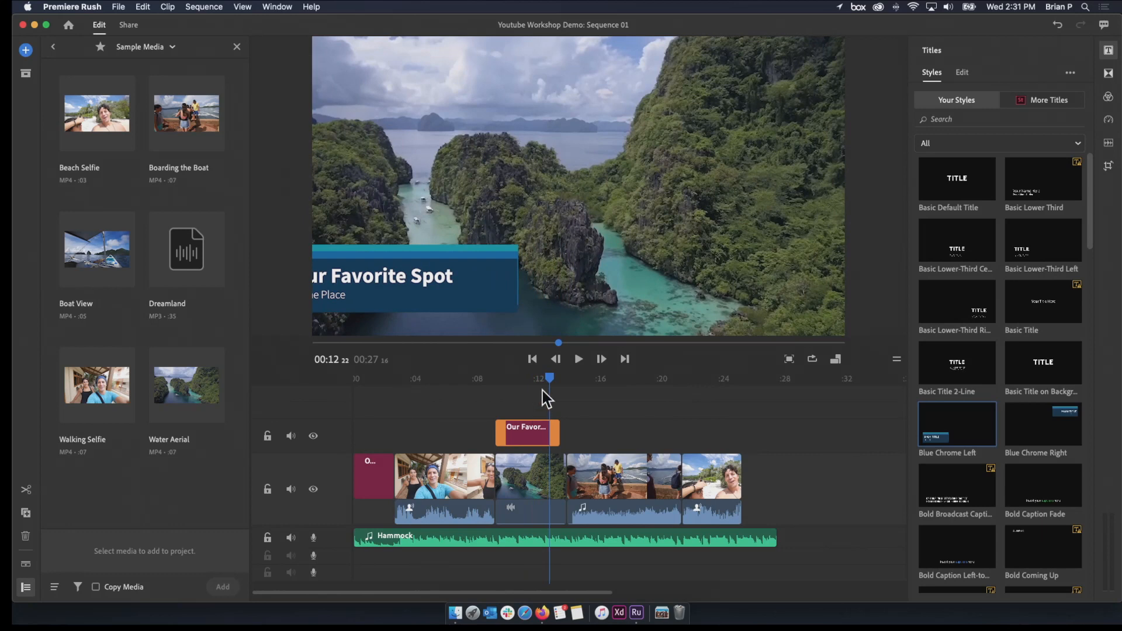
drag(553, 391, 526, 391)
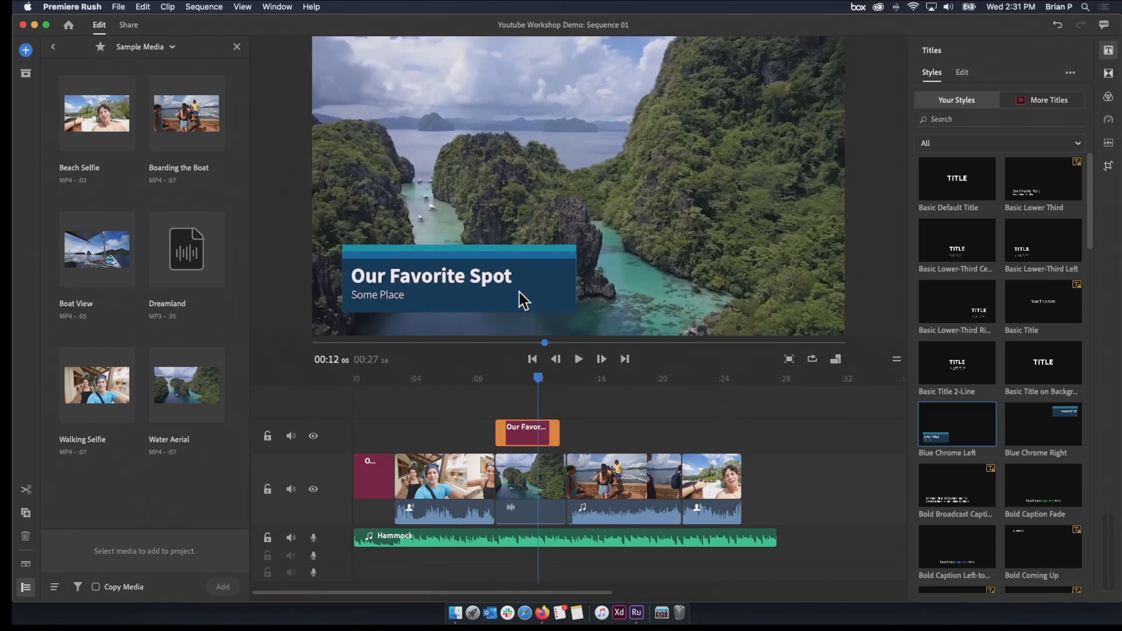
drag(406, 382, 501, 386)
click(533, 387)
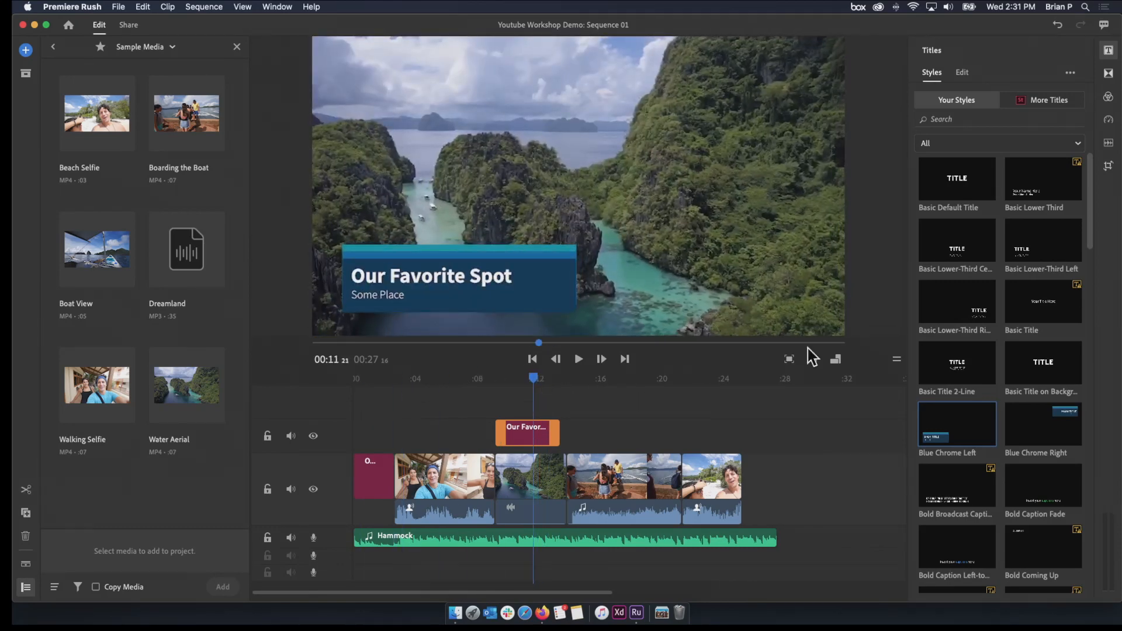
Examine the text formatting options for the main line of the Our Favorite Spot title
click(969, 73)
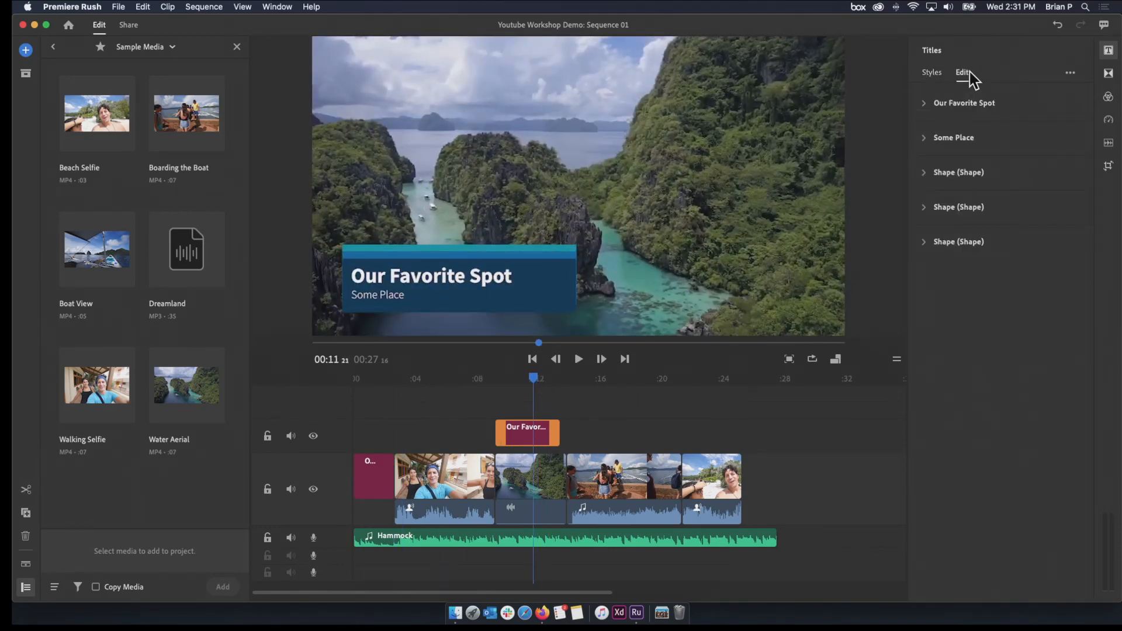
click(926, 103)
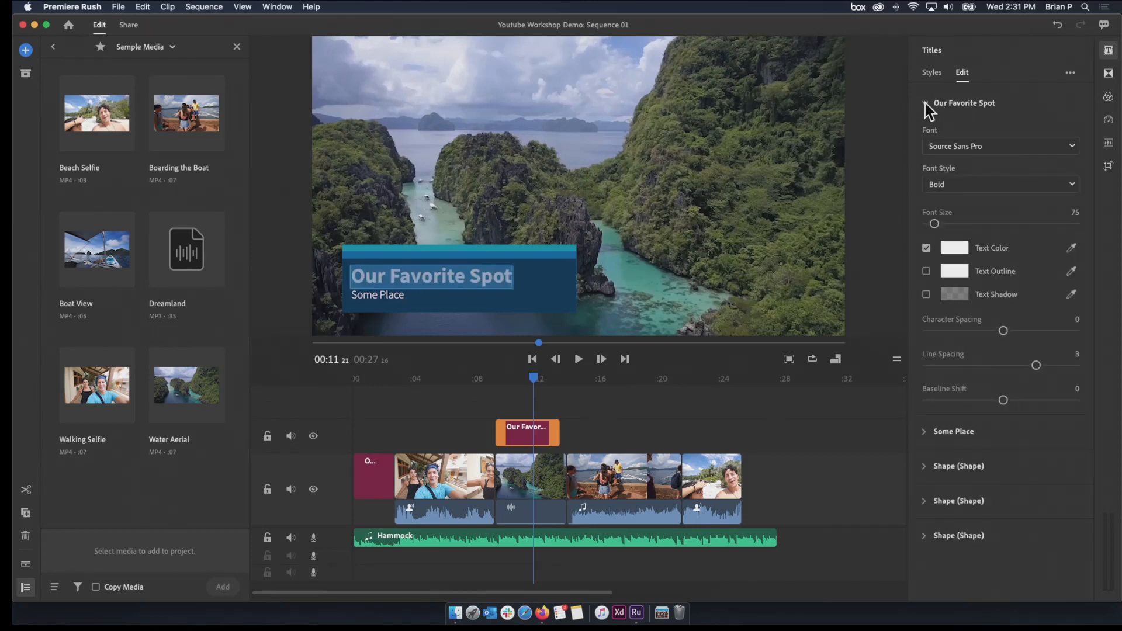
click(926, 104)
Try purple as the shape color of the title's teal upper bar, and undo the color change
click(924, 239)
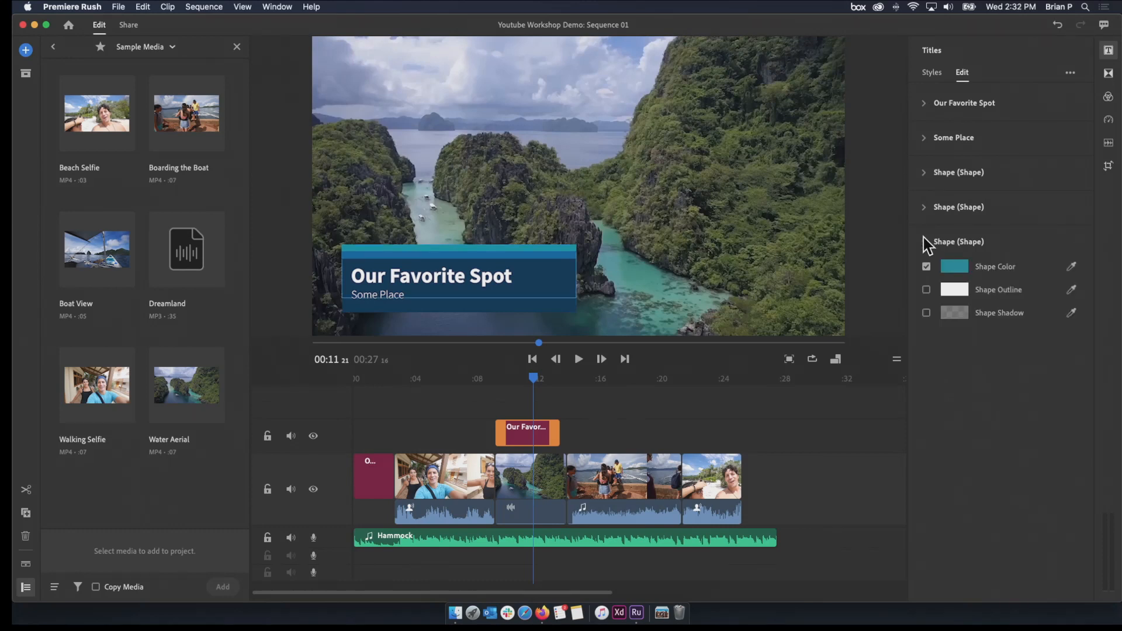
click(955, 268)
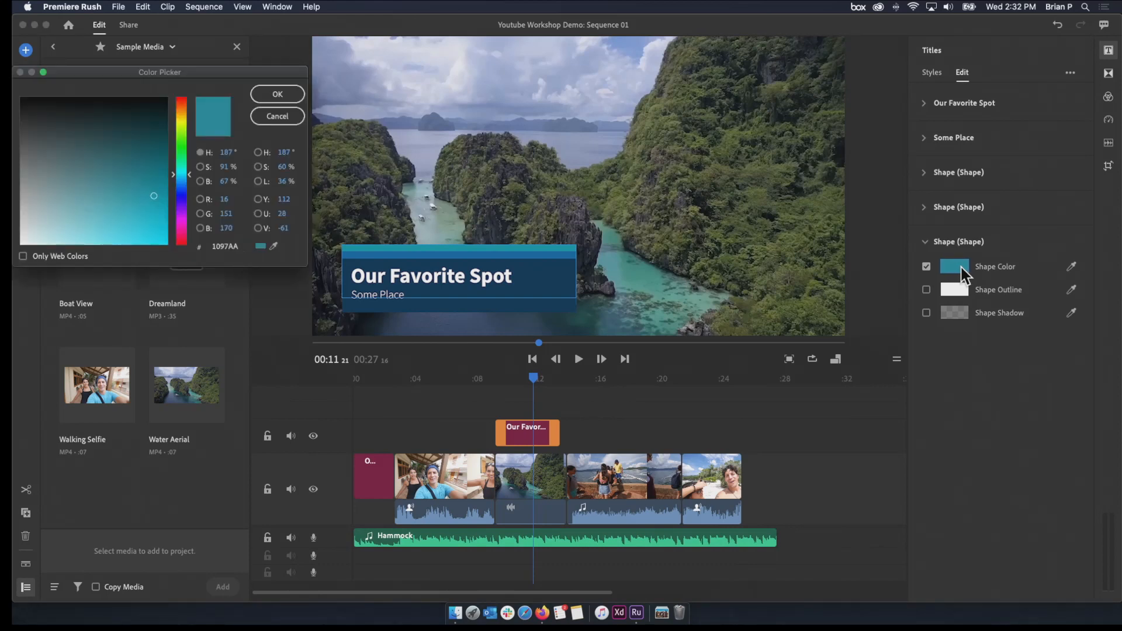
click(277, 116)
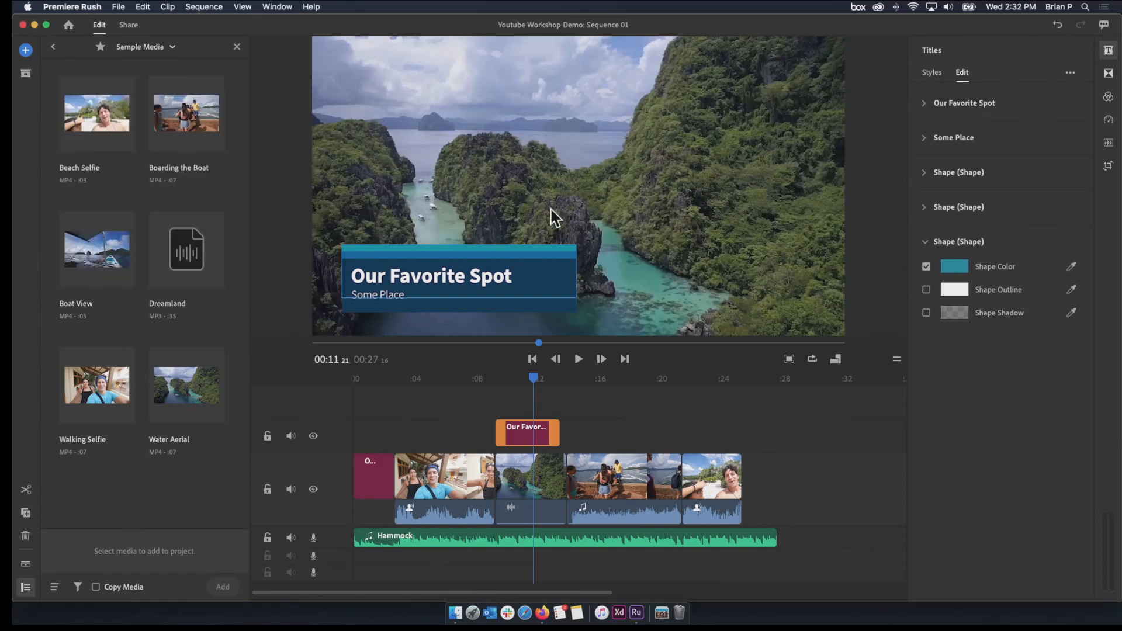
click(955, 268)
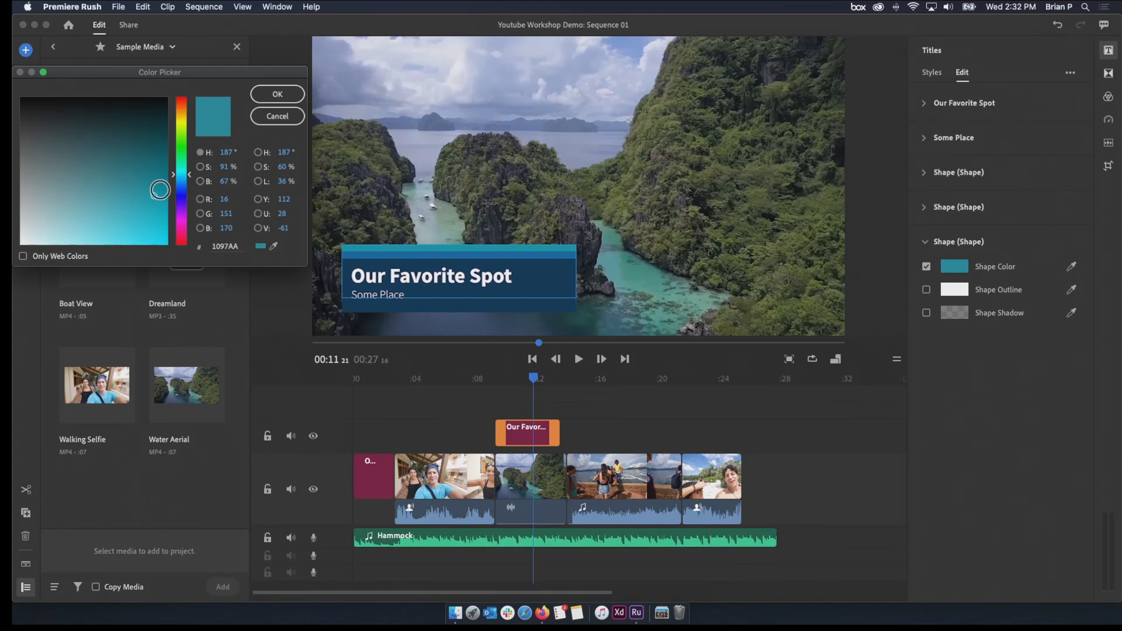
drag(179, 208, 180, 217)
click(288, 94)
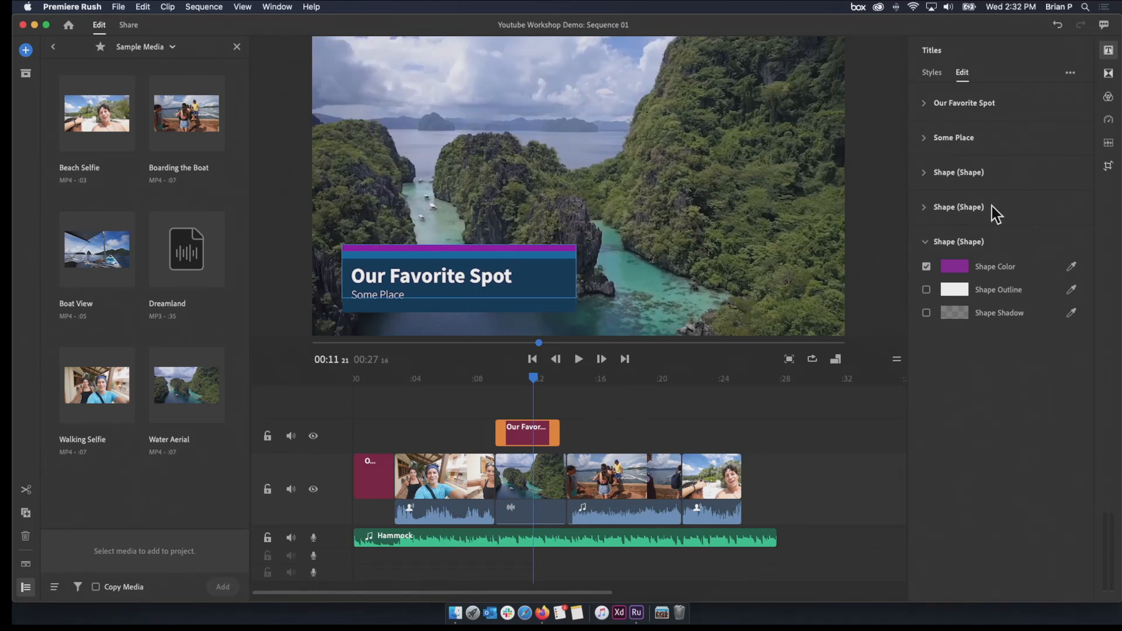
key(super+z)
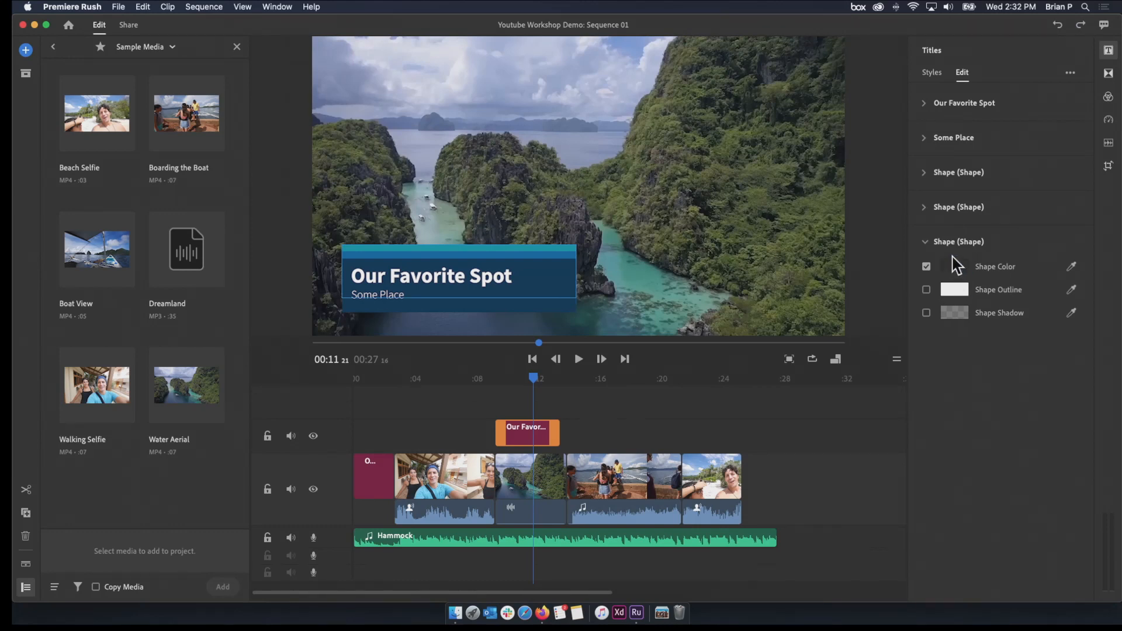
Open the color settings of the title's dark blue background shape
click(928, 174)
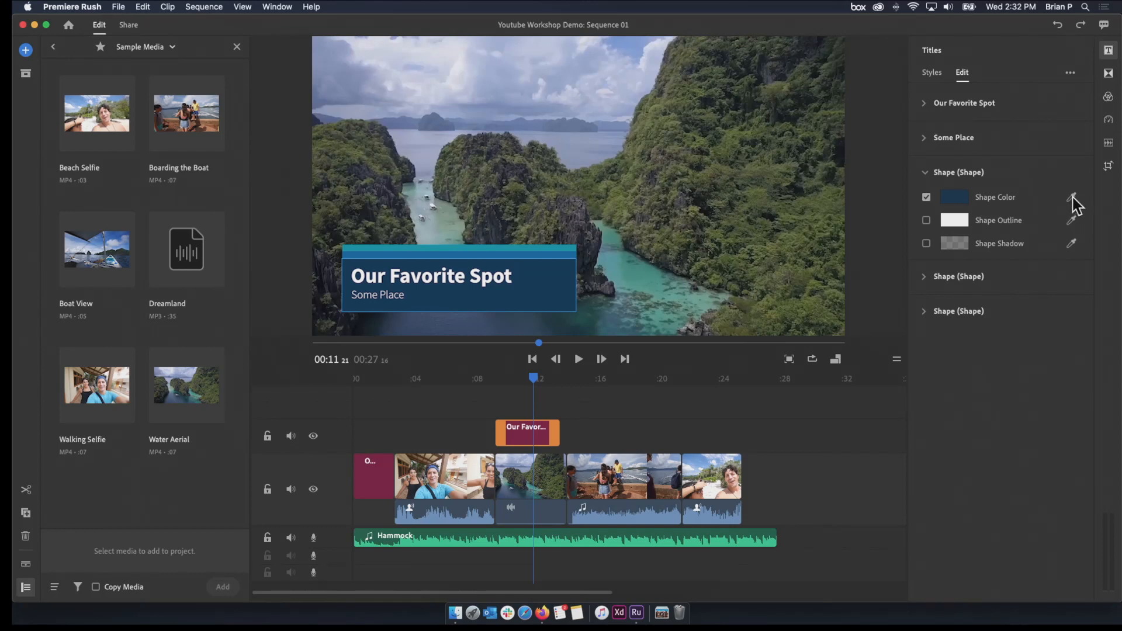
Recolor the title's dark blue background shape with the maroon sampled from the title clip in the timeline
click(1073, 199)
click(523, 439)
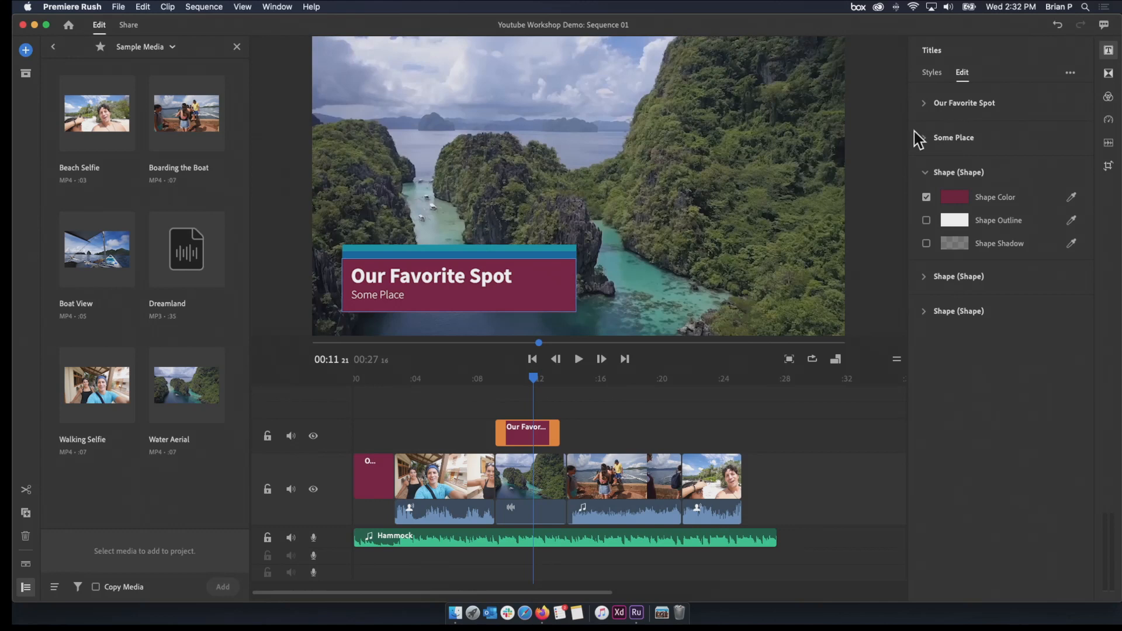
click(926, 172)
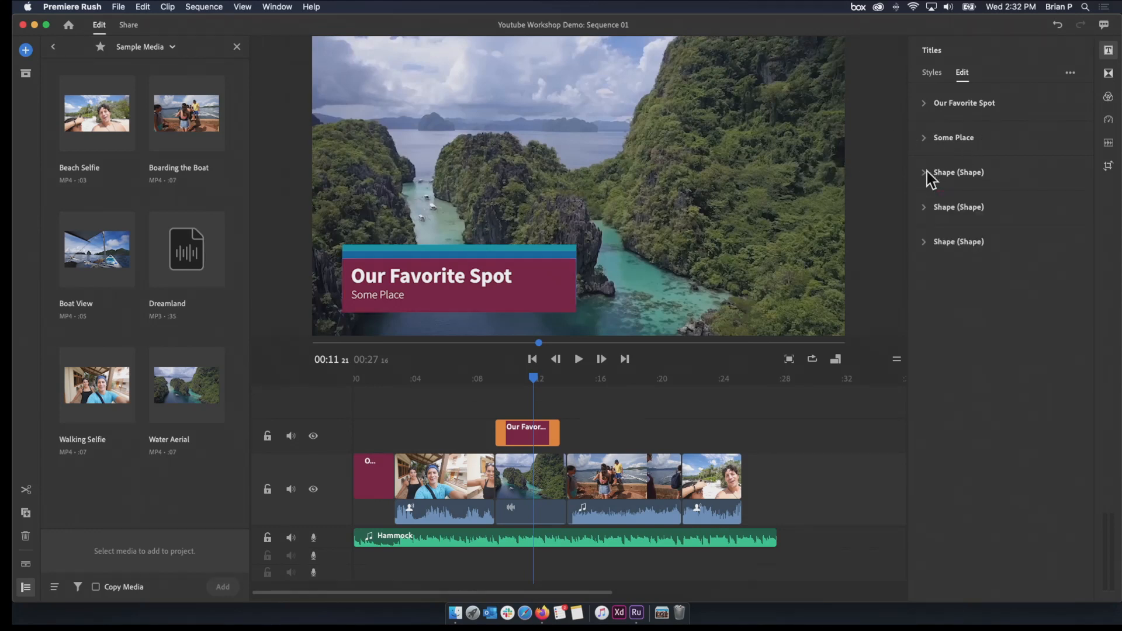
Change the font of the title's Our Favorite Spot line to Restore
click(926, 103)
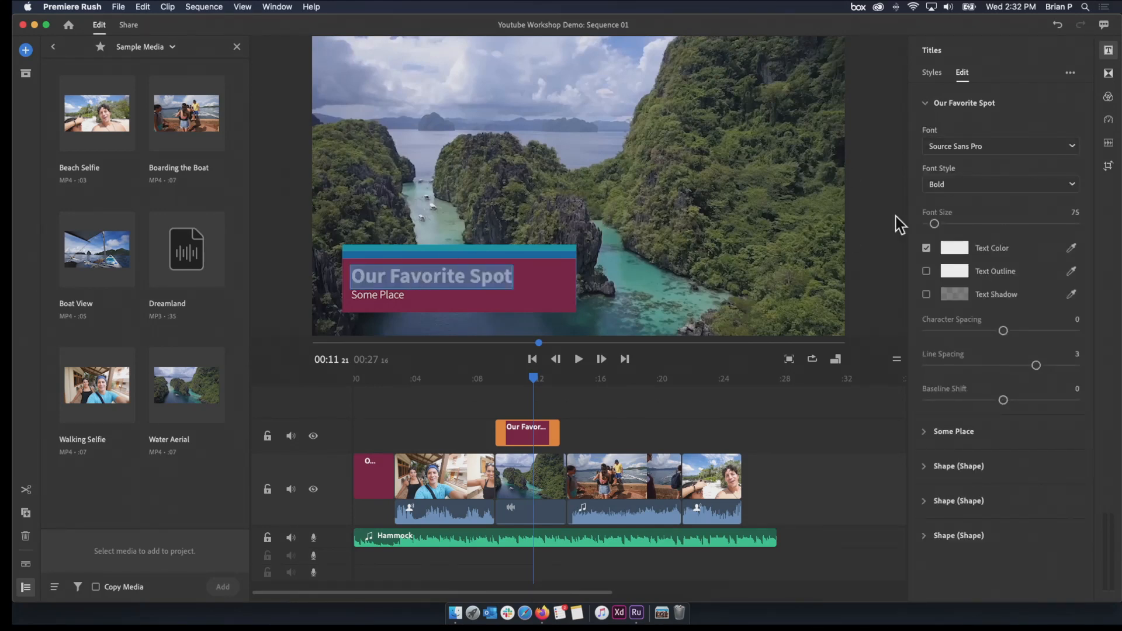
click(1073, 147)
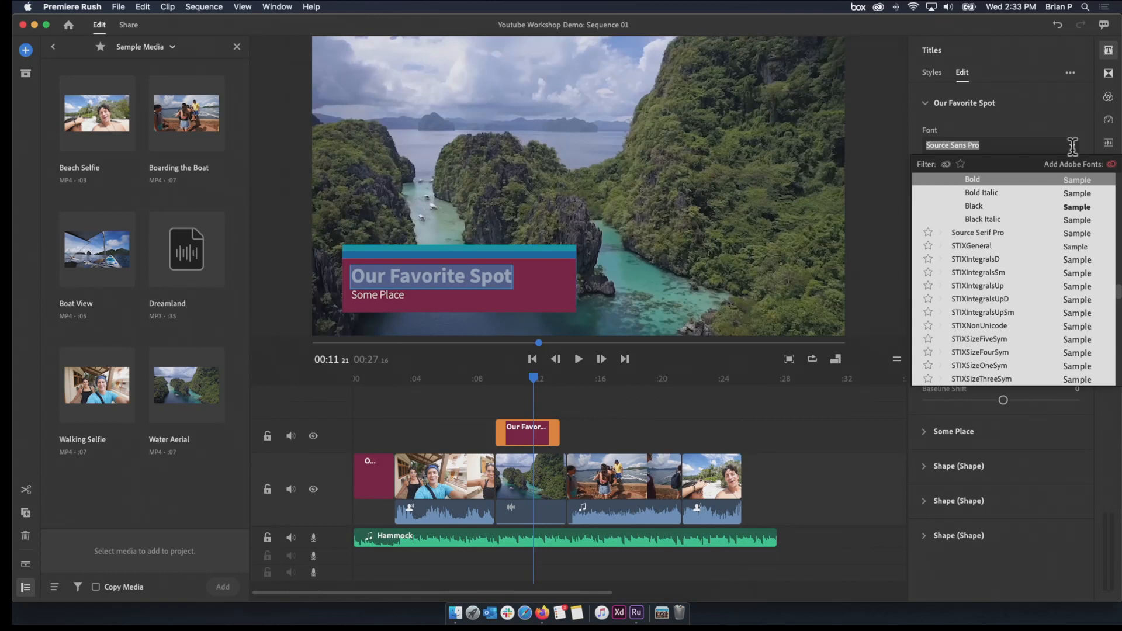
scroll(995, 261, up, 6)
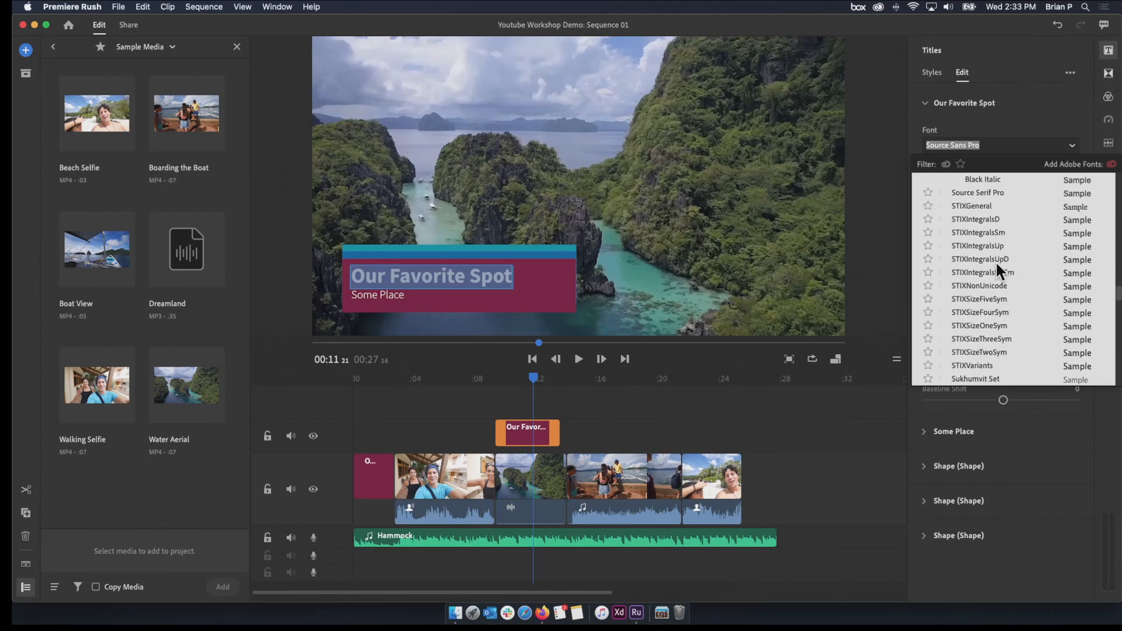
scroll(995, 260, up, 5)
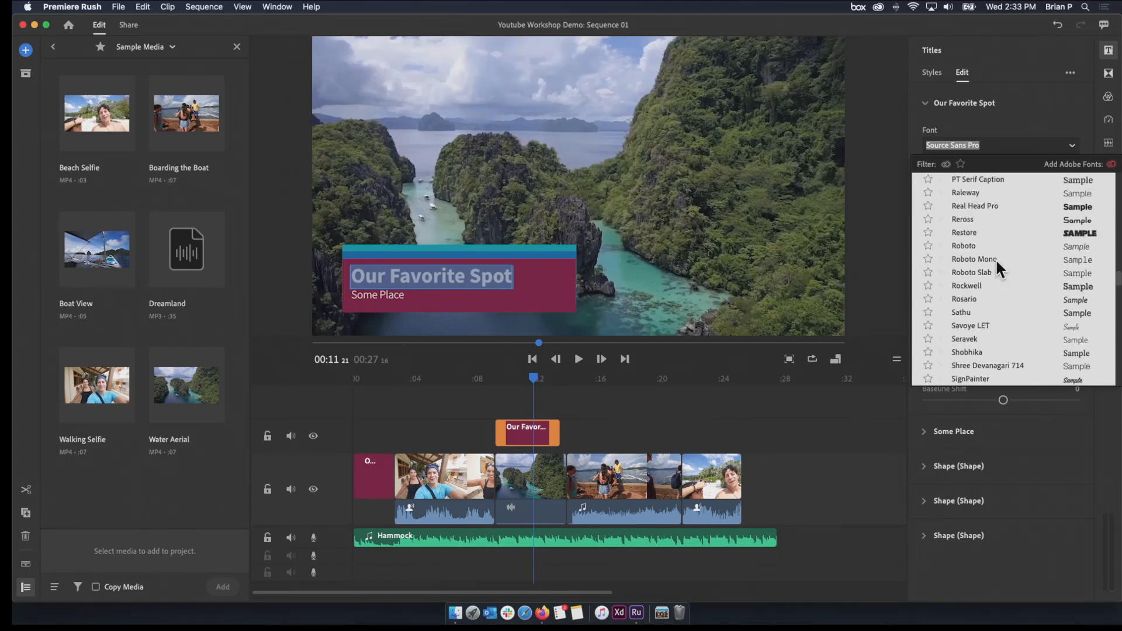
scroll(982, 278, up, 4)
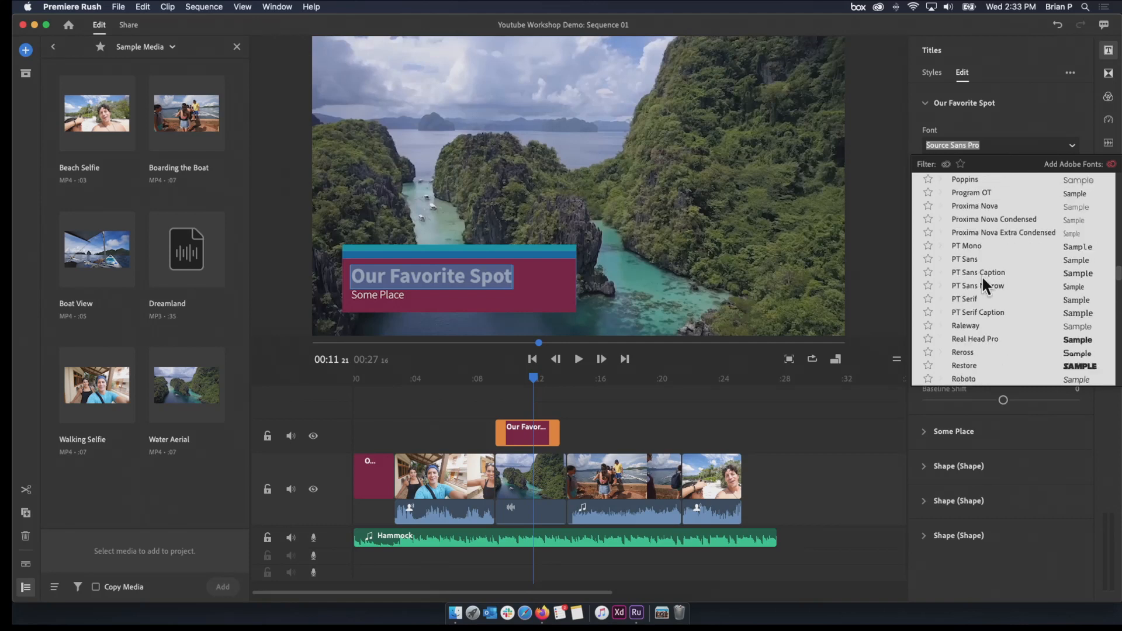
click(988, 363)
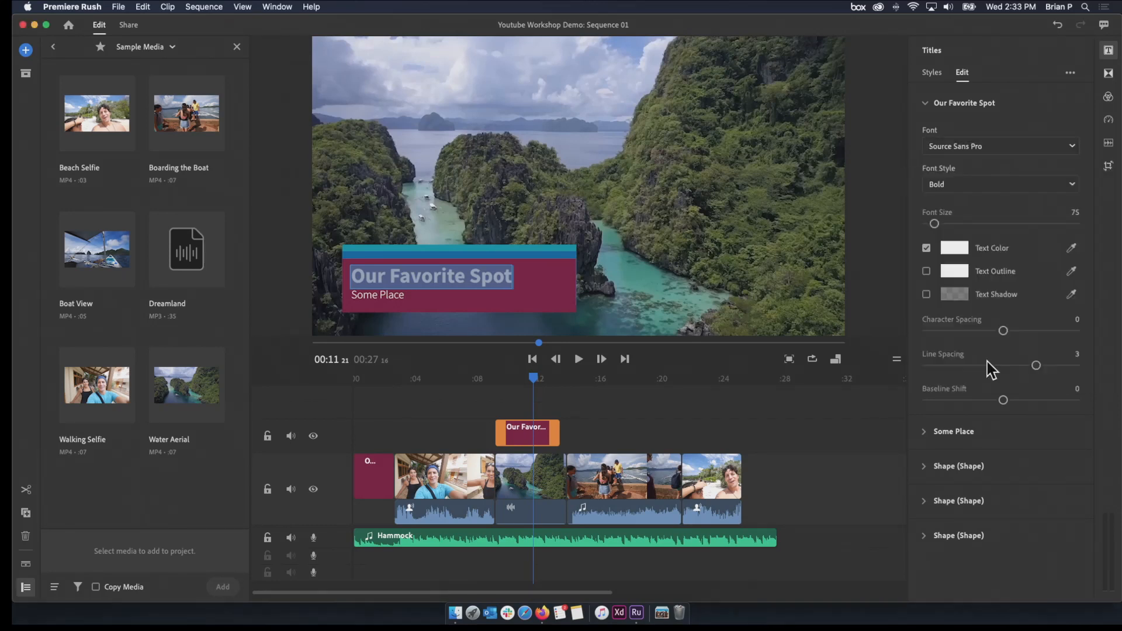
click(515, 293)
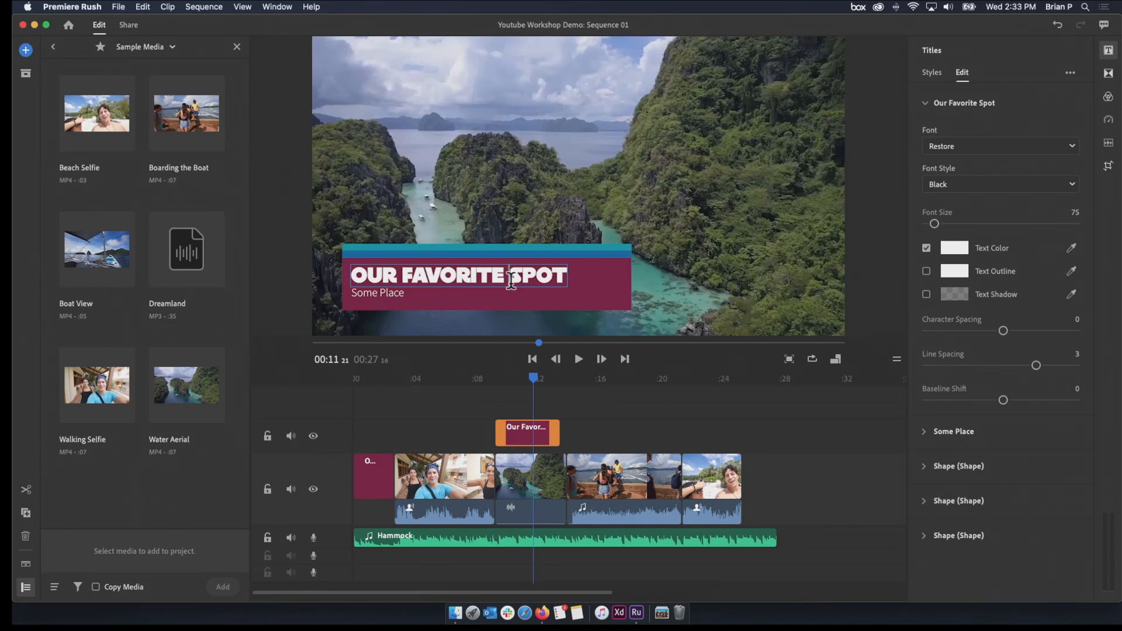
Switch the whole Our Favorite Spot line to the Real Head Pro font and check its available font styles
triple_click(453, 270)
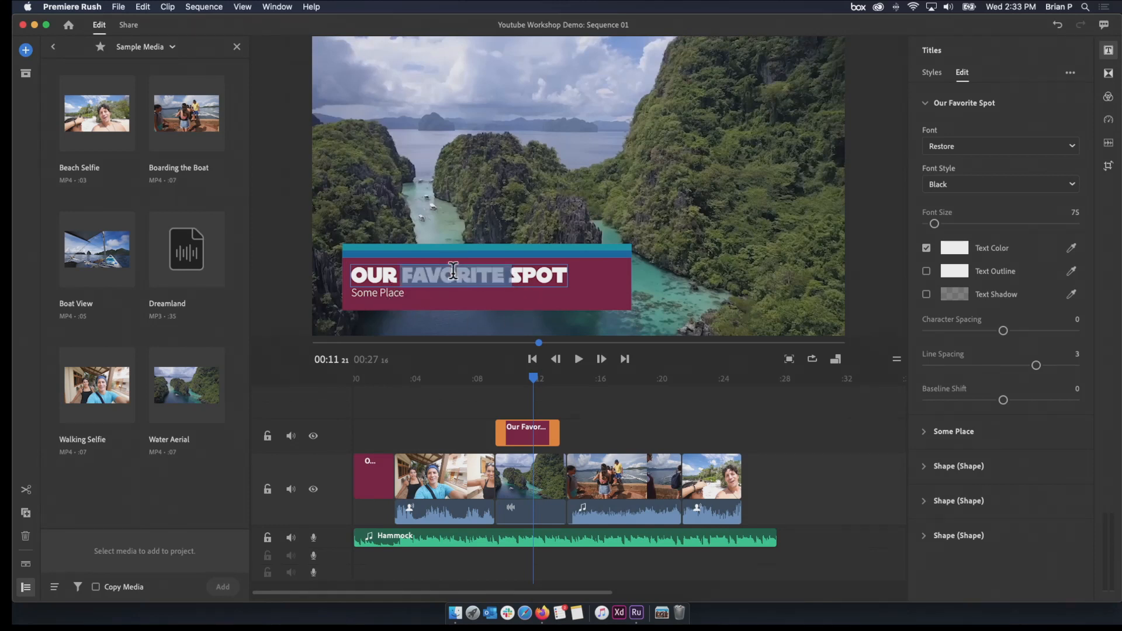
click(1046, 185)
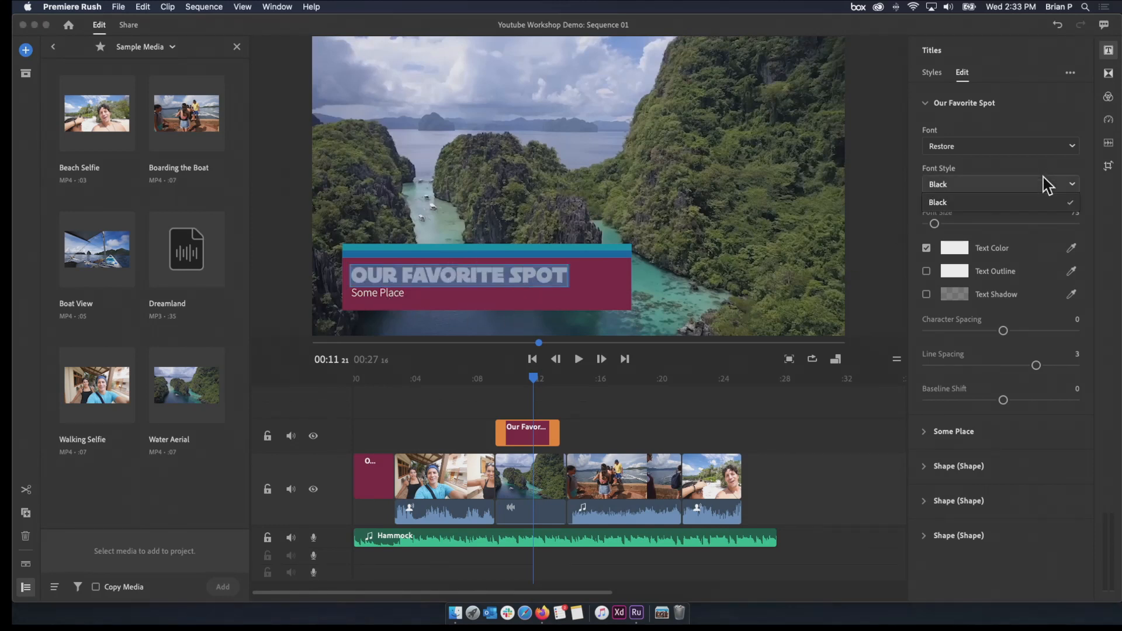
click(1046, 184)
click(1049, 146)
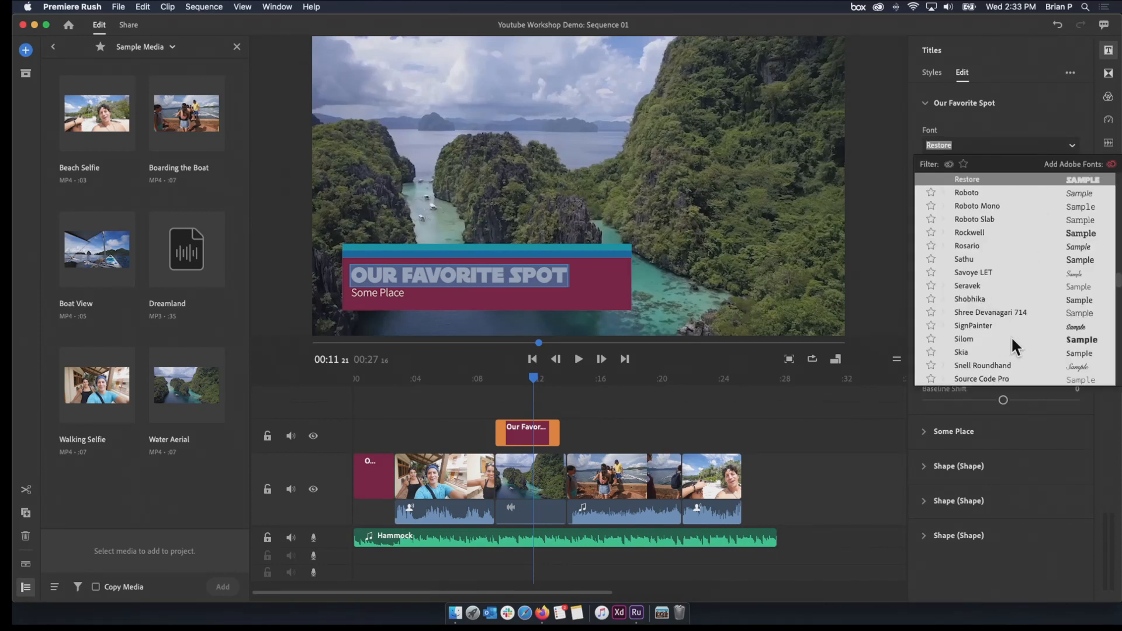
scroll(1012, 339, down, 2)
scroll(1013, 339, up, 5)
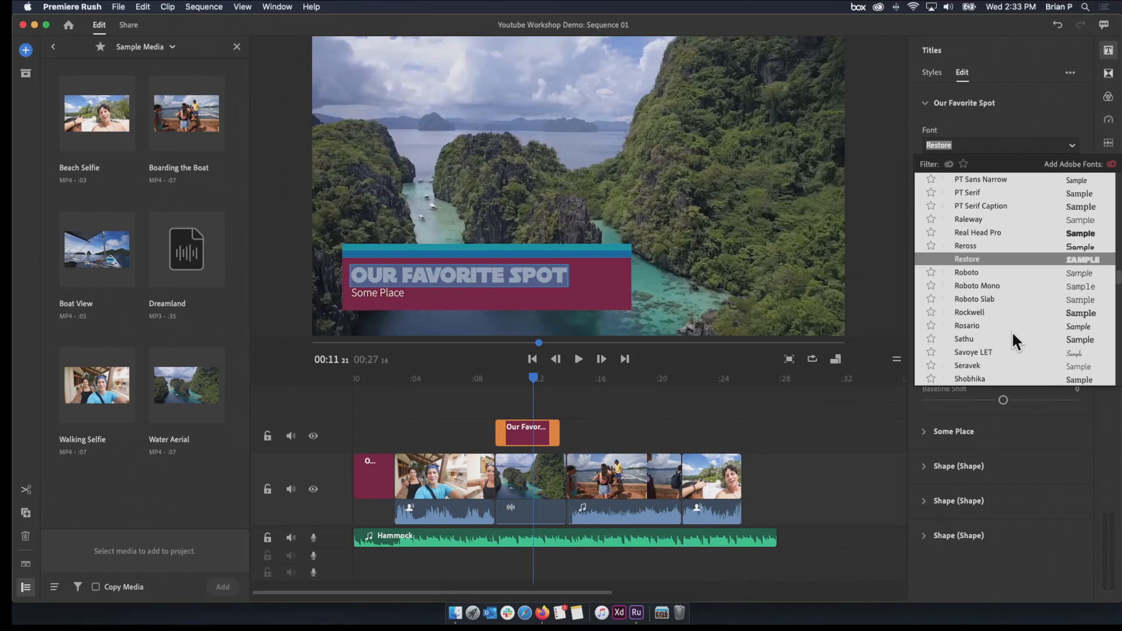
scroll(1012, 330, up, 2)
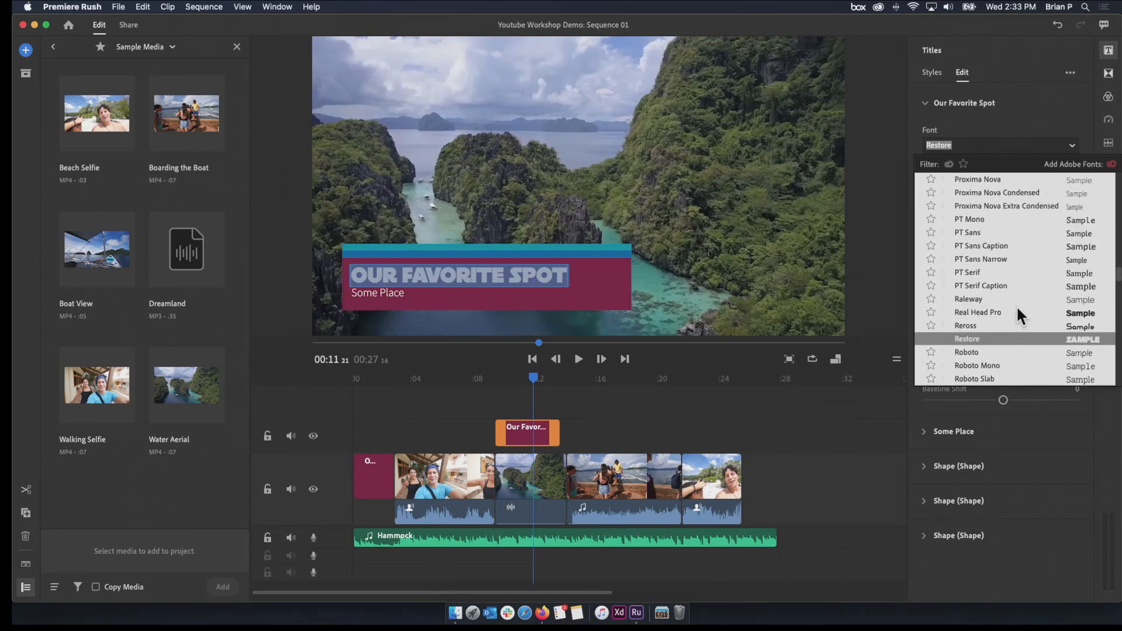
click(1017, 311)
click(1044, 186)
click(1045, 192)
Set the Our Favorite Spot line to the Proxima Nova font in the Extrabold style
click(1037, 141)
scroll(1035, 301, up, 15)
scroll(1035, 299, down, 12)
scroll(1035, 299, up, 2)
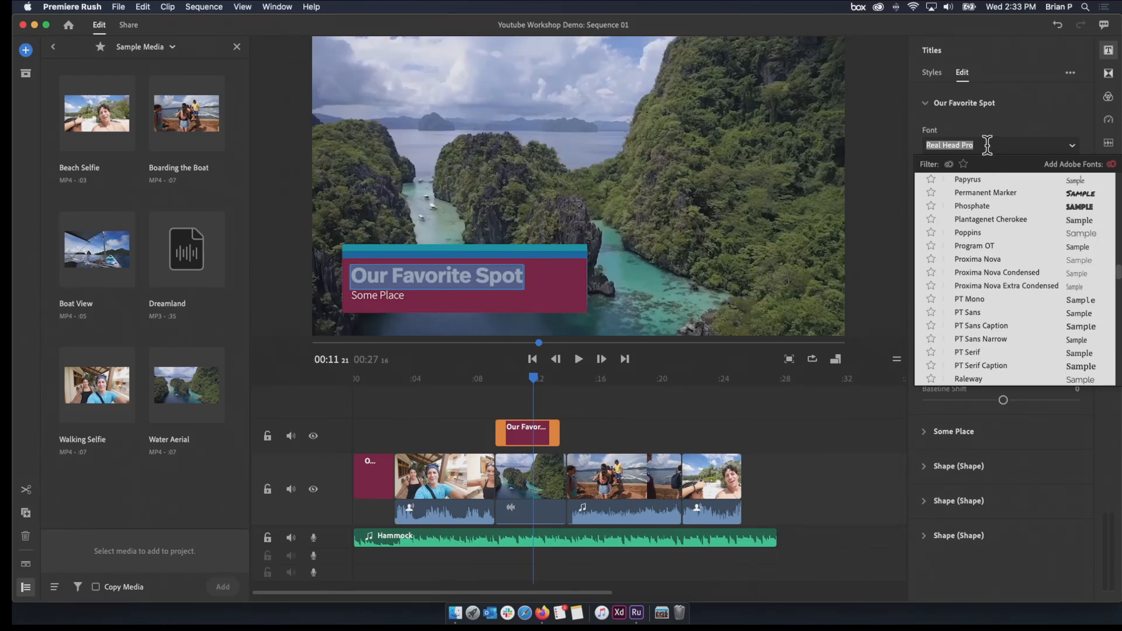
text(Pro)
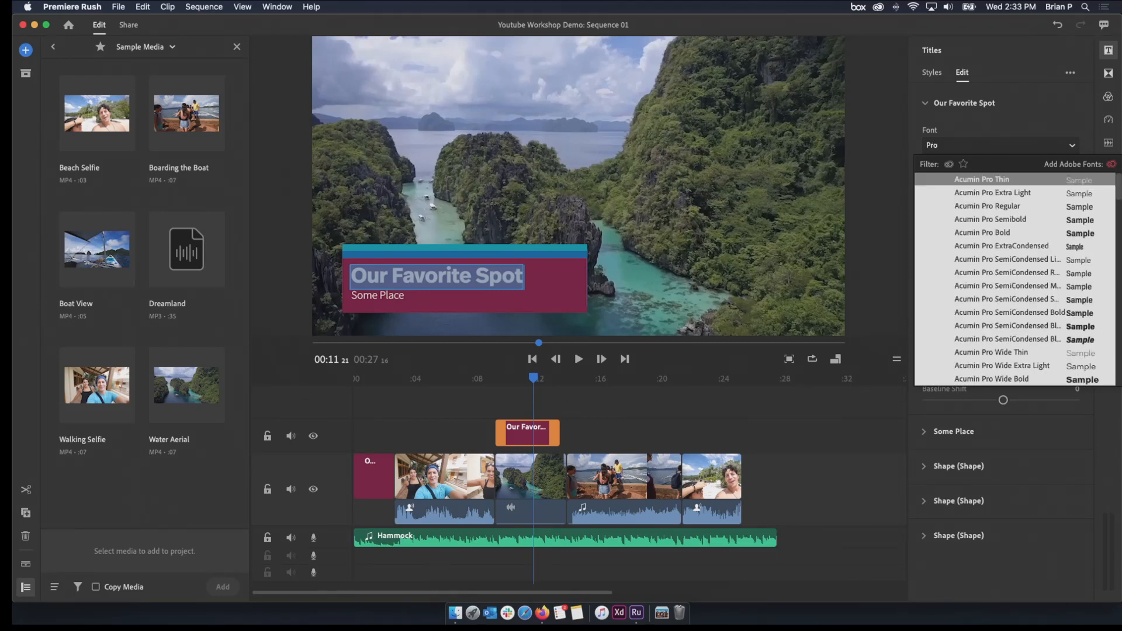
text(xim)
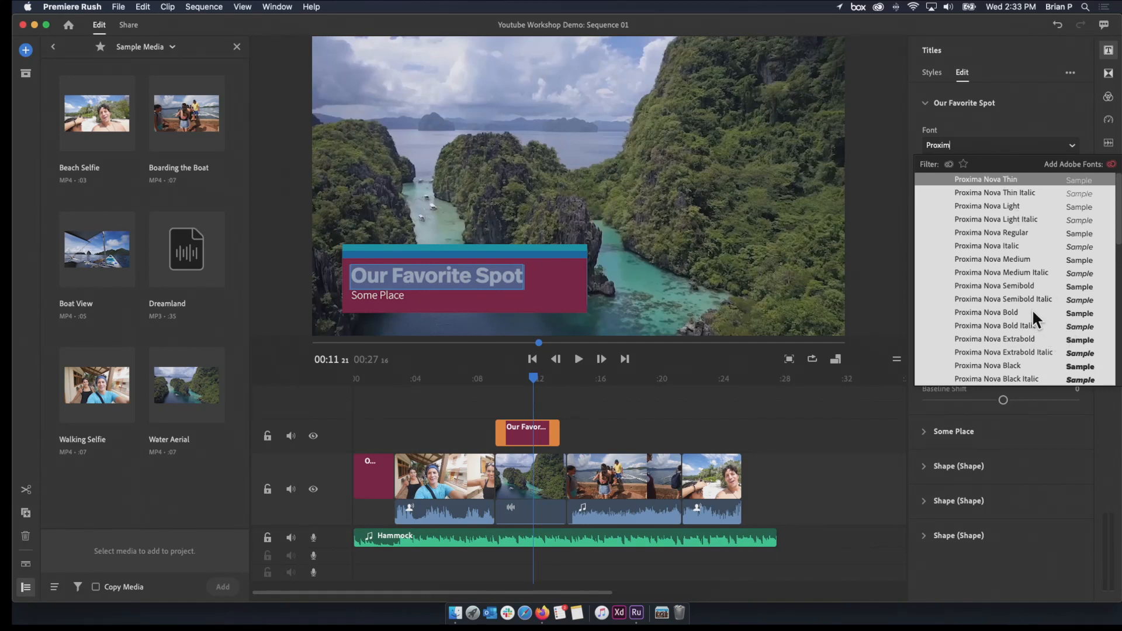
click(1033, 313)
click(1027, 183)
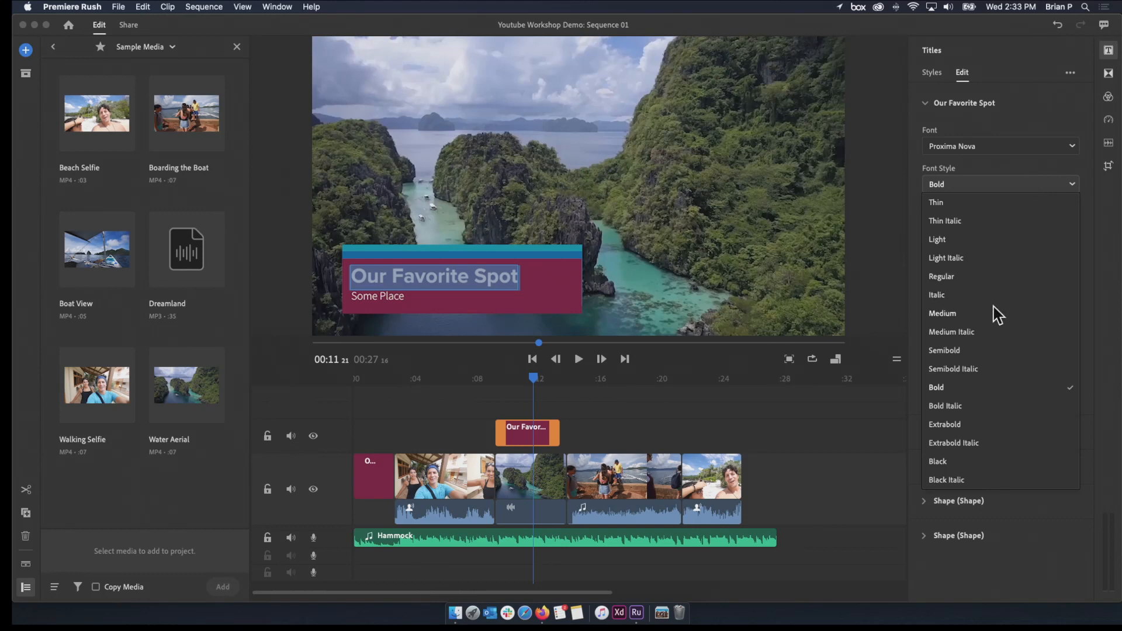
click(972, 426)
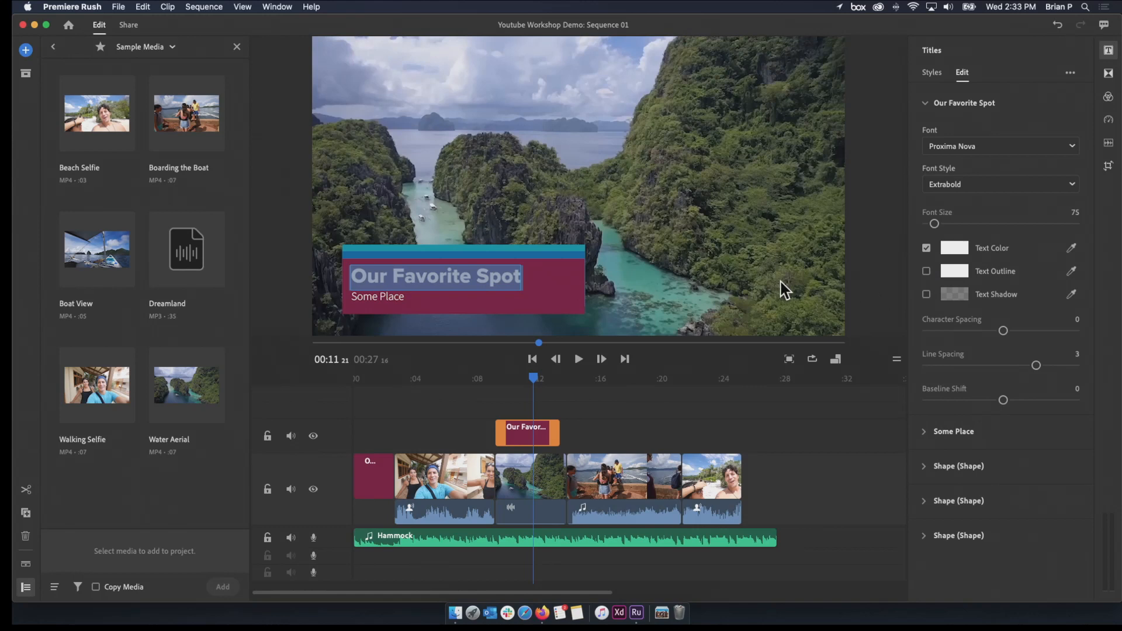
Set the title's Some Place line to the Uppercut Angle font
click(396, 297)
double_click(397, 295)
triple_click(396, 297)
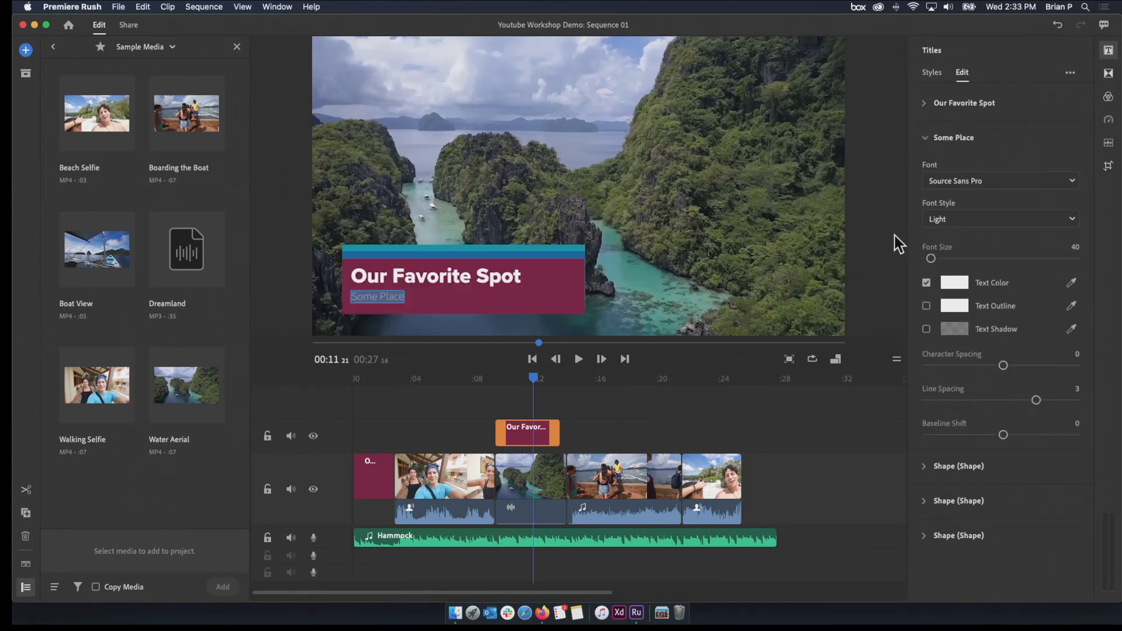
click(1032, 181)
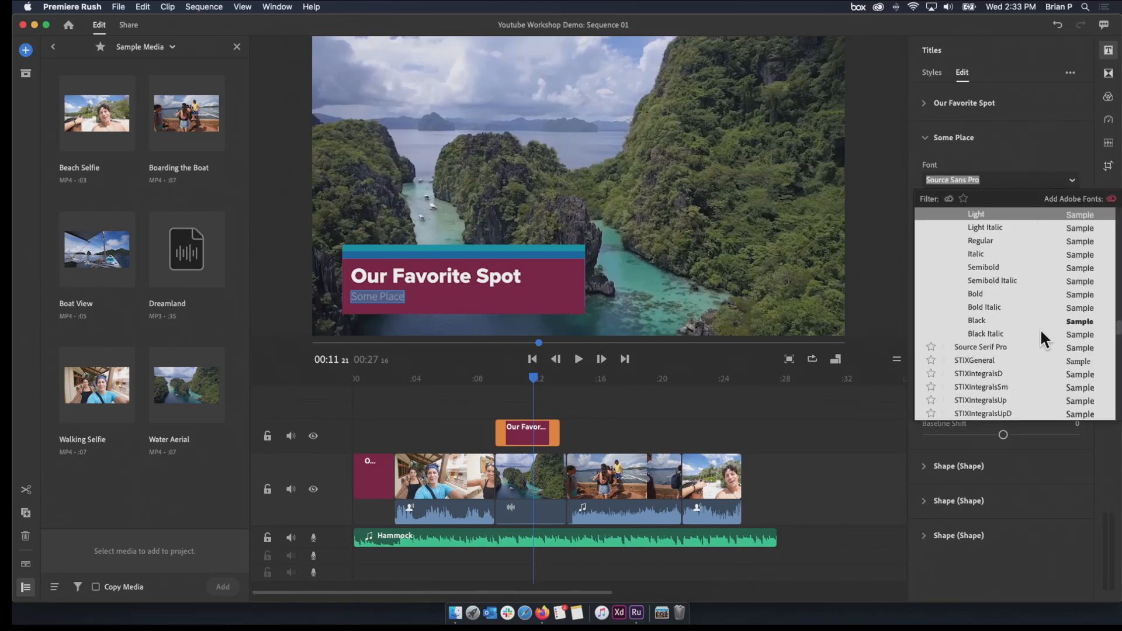
scroll(1040, 327, down, 10)
scroll(1040, 330, down, 2)
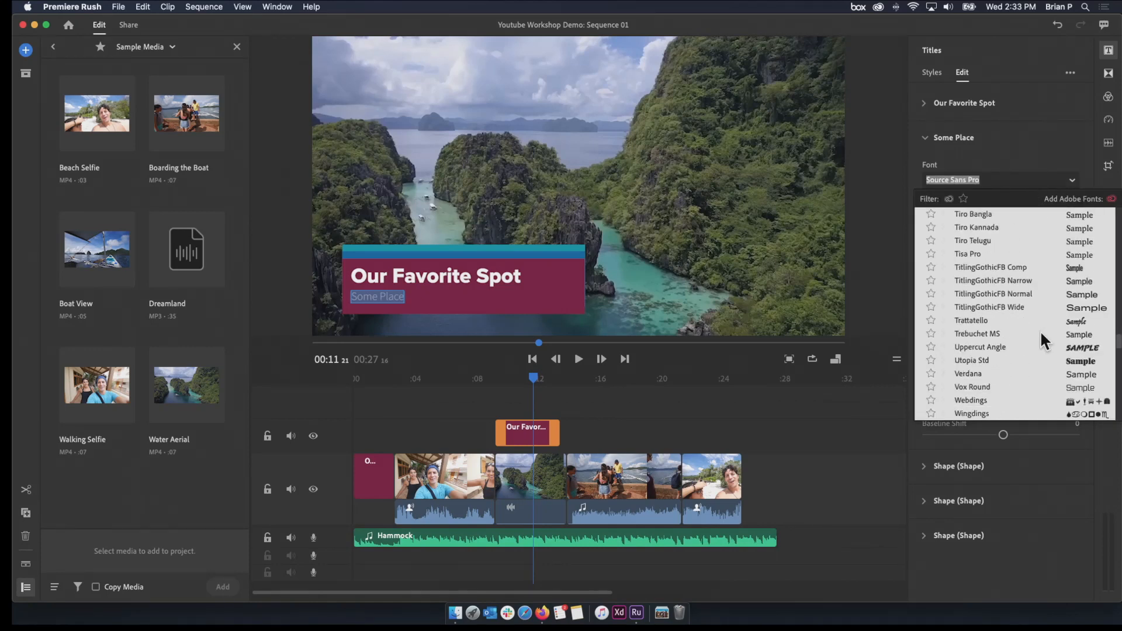
click(1075, 345)
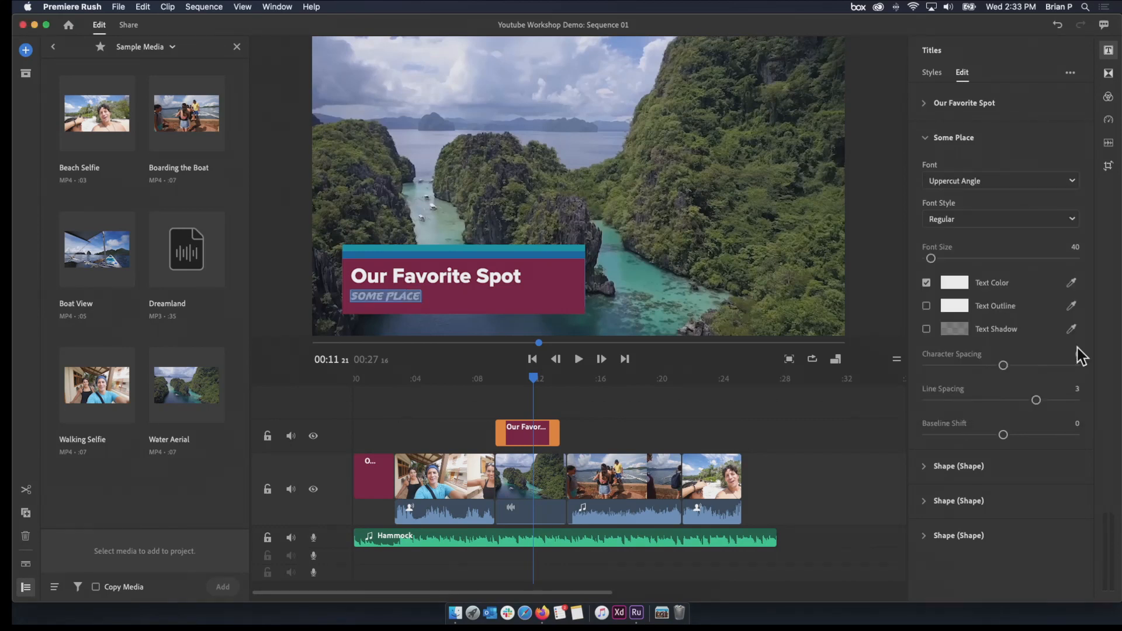
click(505, 296)
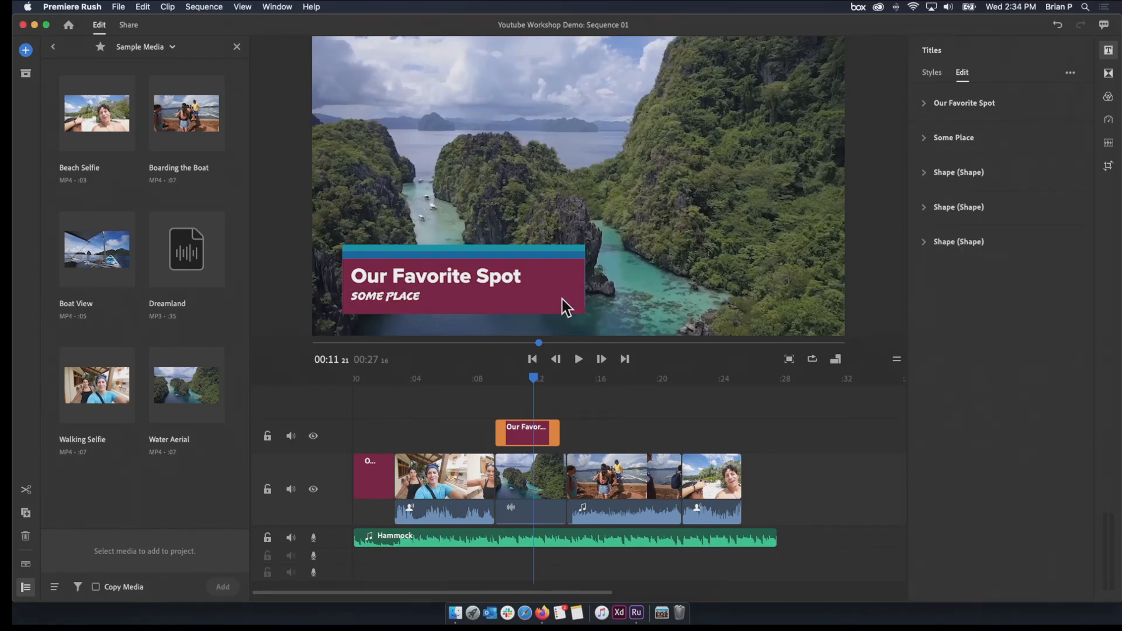
View the title style library for the Our Favorite Spot title and with the Boarding the Boat clip selected
click(398, 307)
double_click(397, 297)
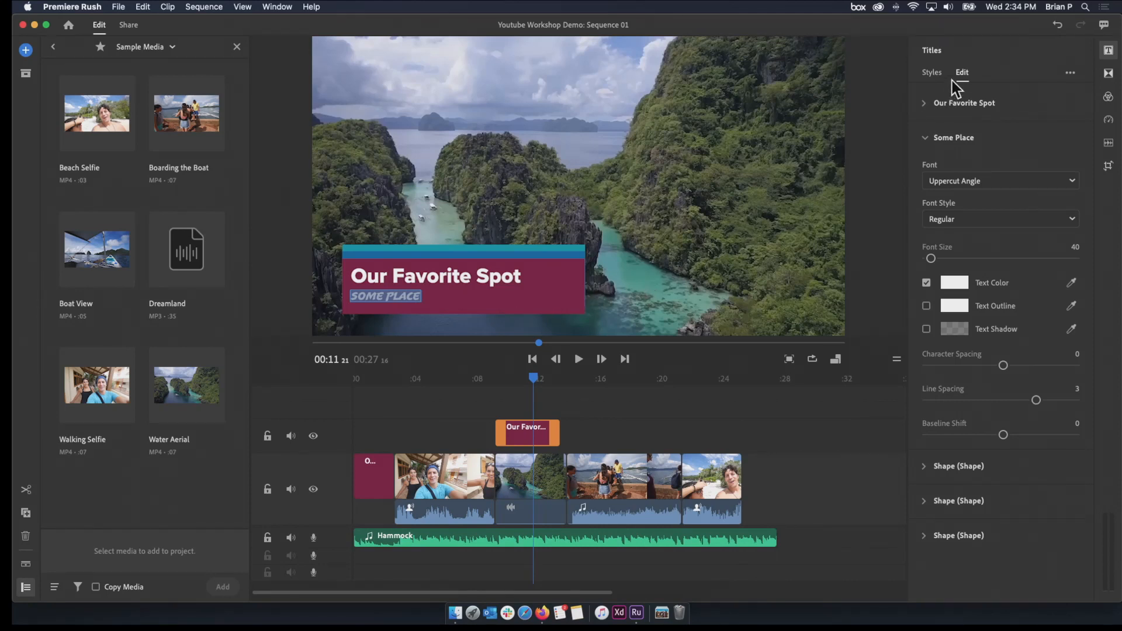
click(933, 72)
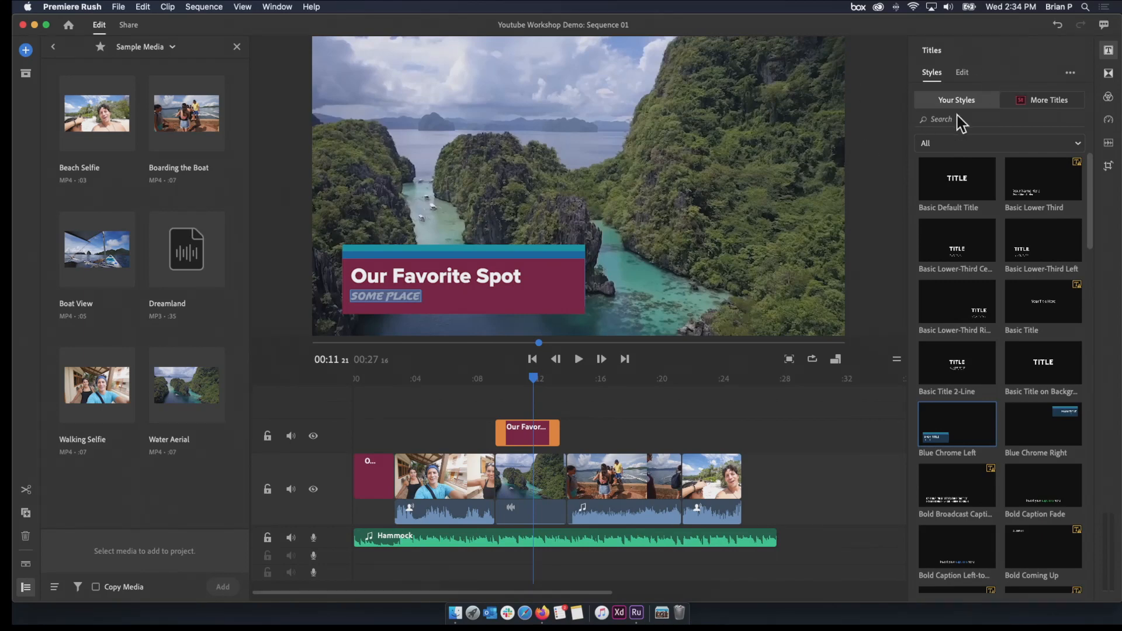
click(531, 381)
click(611, 409)
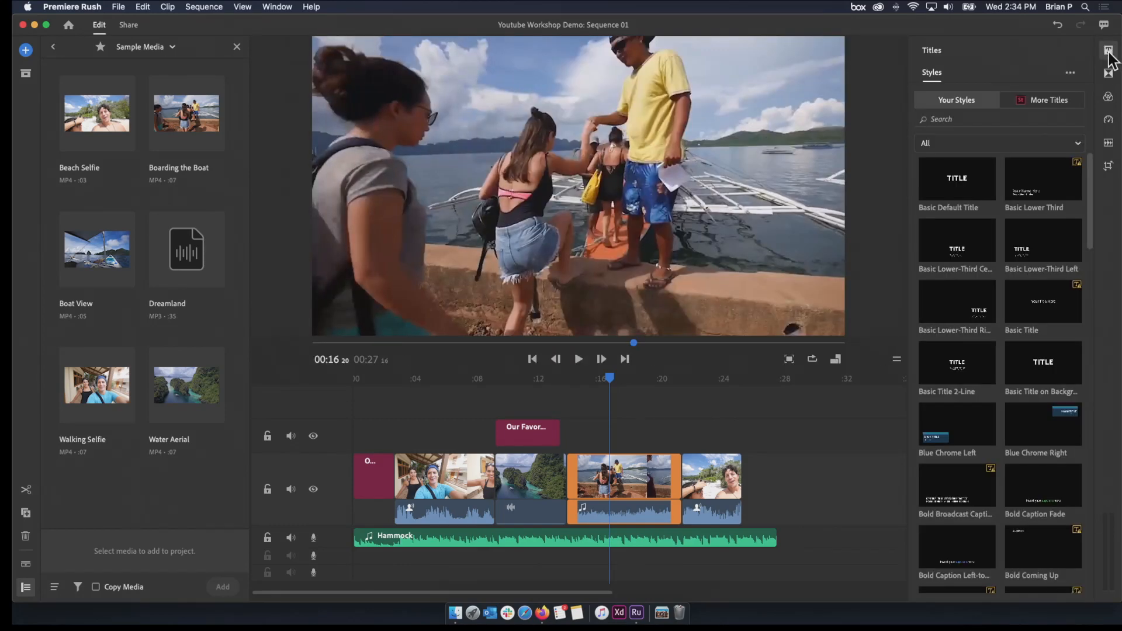
Select the opening OUR TRIP title and move it up to the upper half of the video frame
click(578, 379)
drag(548, 384, 377, 439)
click(374, 459)
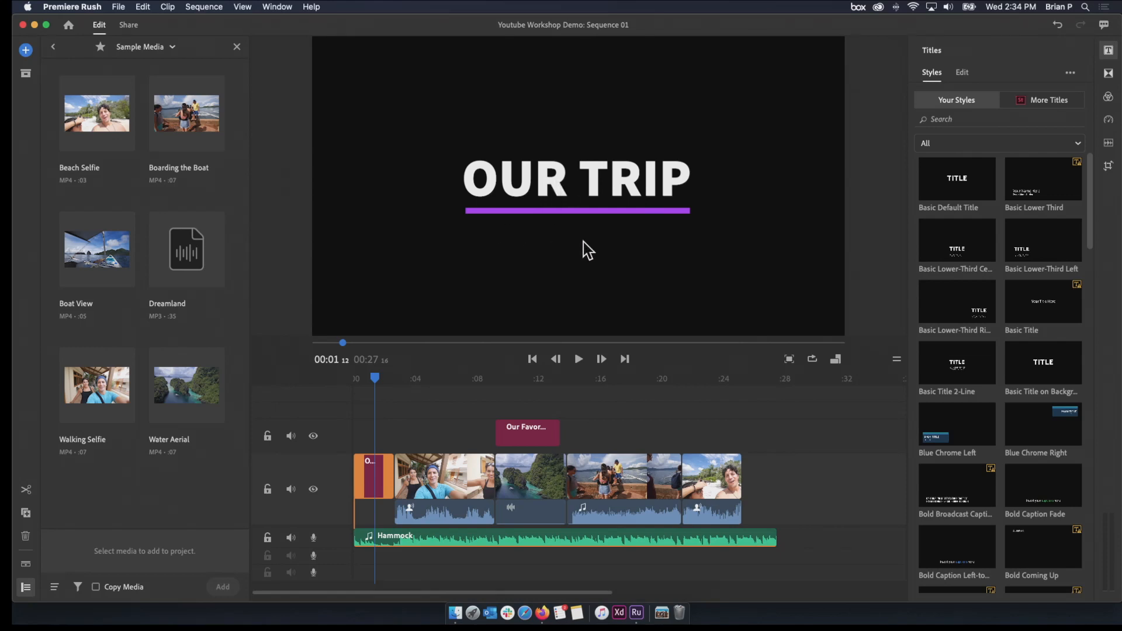
click(598, 184)
click(379, 379)
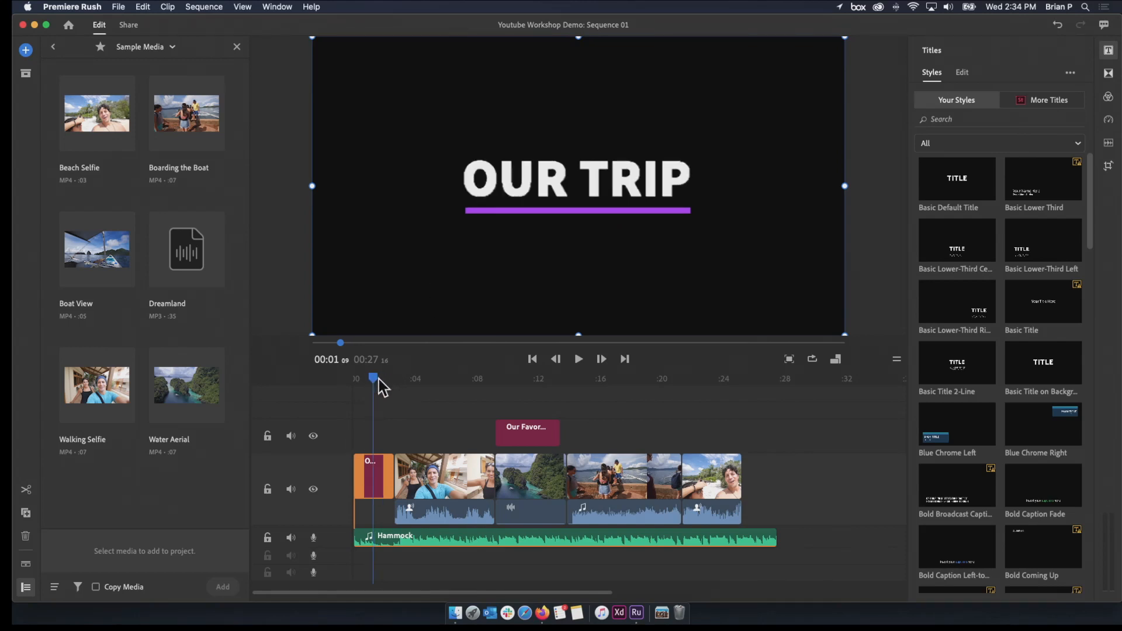
drag(536, 182, 538, 233)
drag(536, 240, 540, 125)
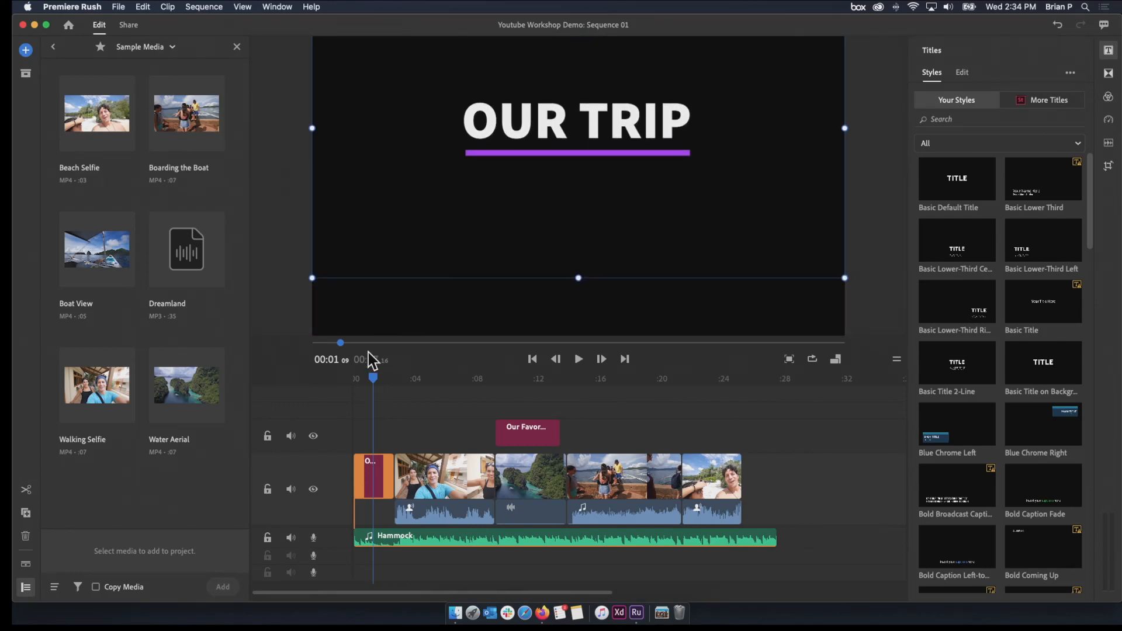
Rotate the Our Favorite Spot lower-third a quarter turn clockwise and place it vertically along the left side of the video frame
drag(368, 377, 529, 363)
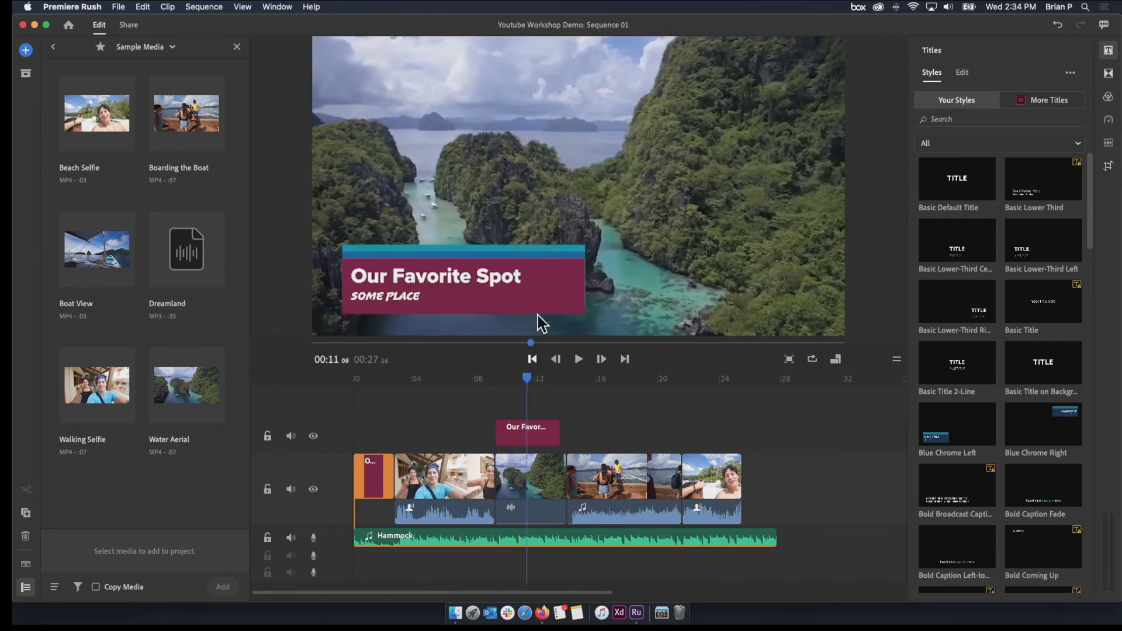
click(536, 280)
drag(528, 267, 526, 222)
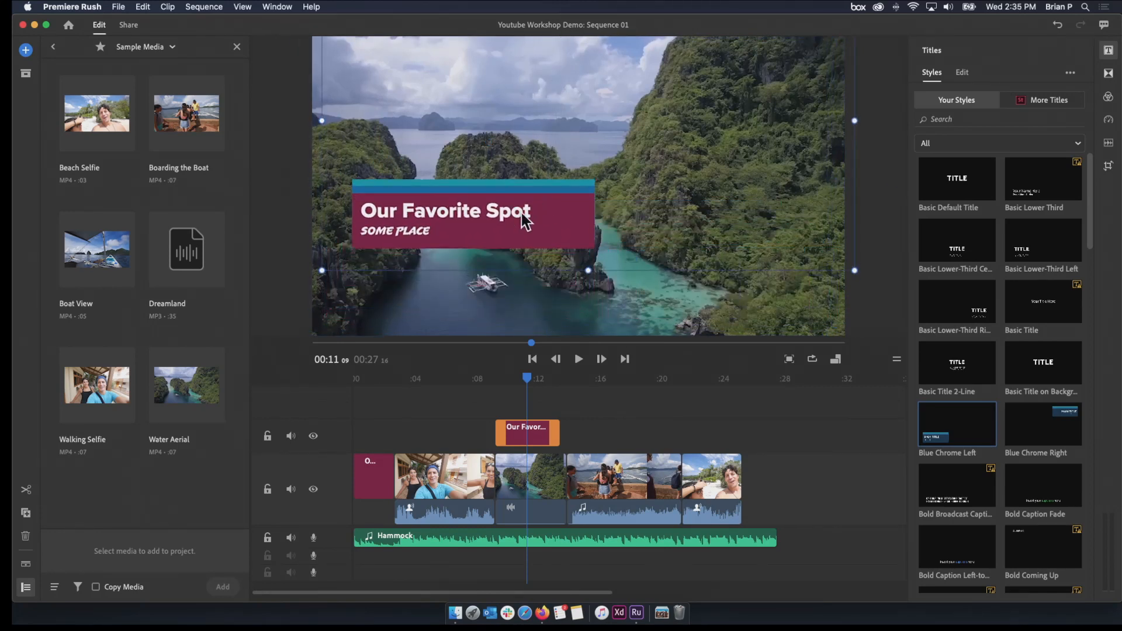
drag(319, 280, 398, 274)
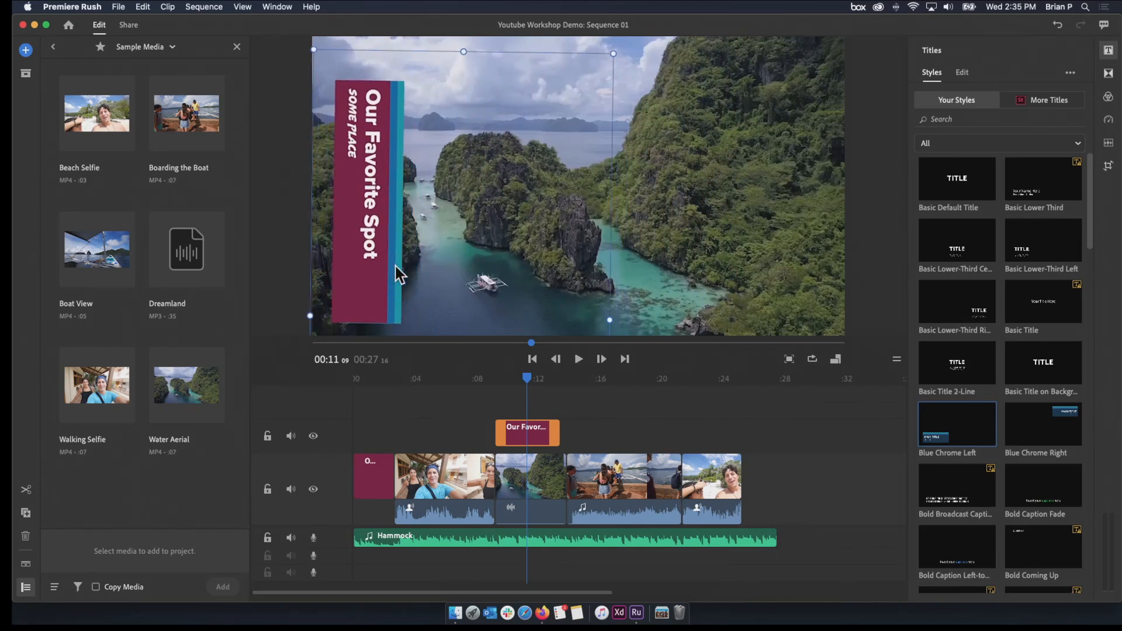
drag(619, 321, 621, 319)
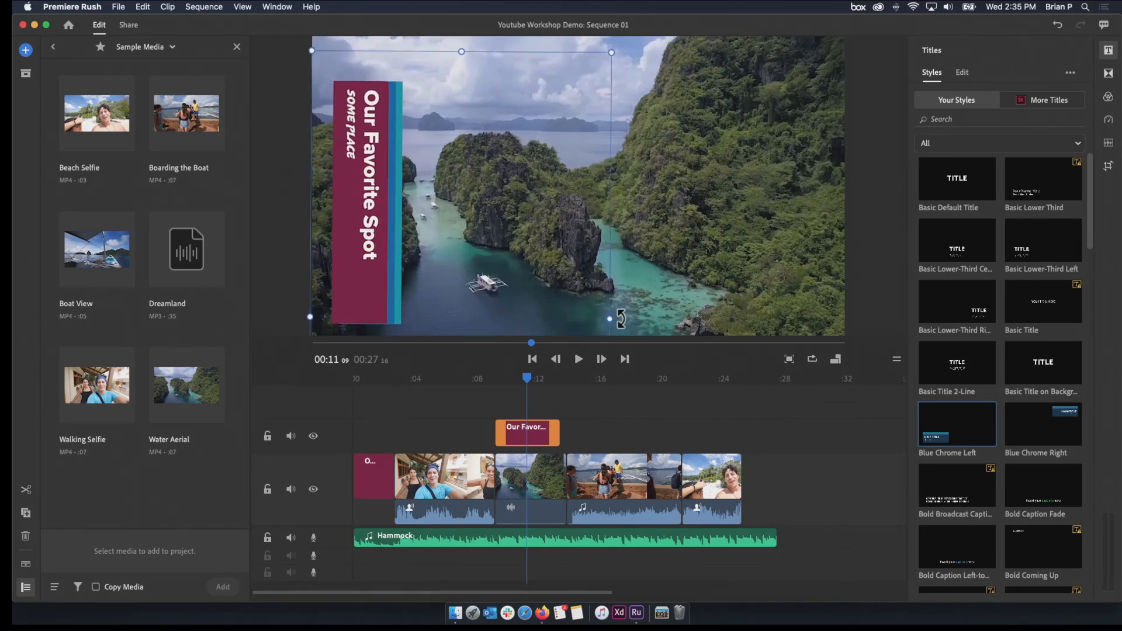
mouse_move(430, 249)
mouse_down()
mouse_move(436, 222)
mouse_move(430, 233)
mouse_up()
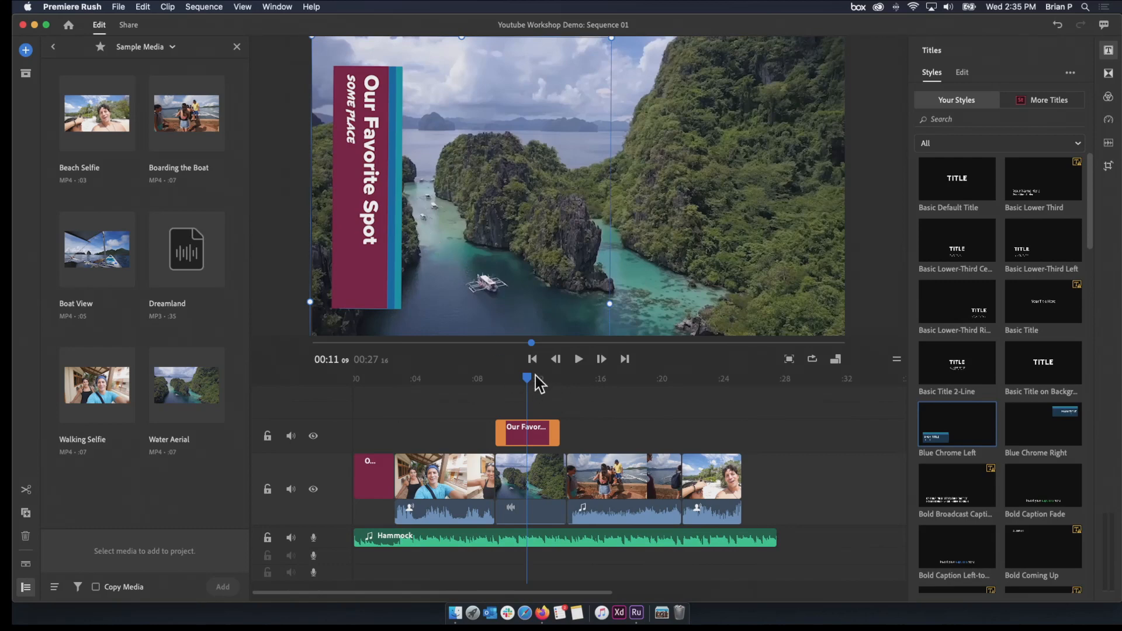
Play back the start of the Our Favorite Spot title over the Water Aerial clip to review its animation
drag(531, 379, 499, 391)
key(space)
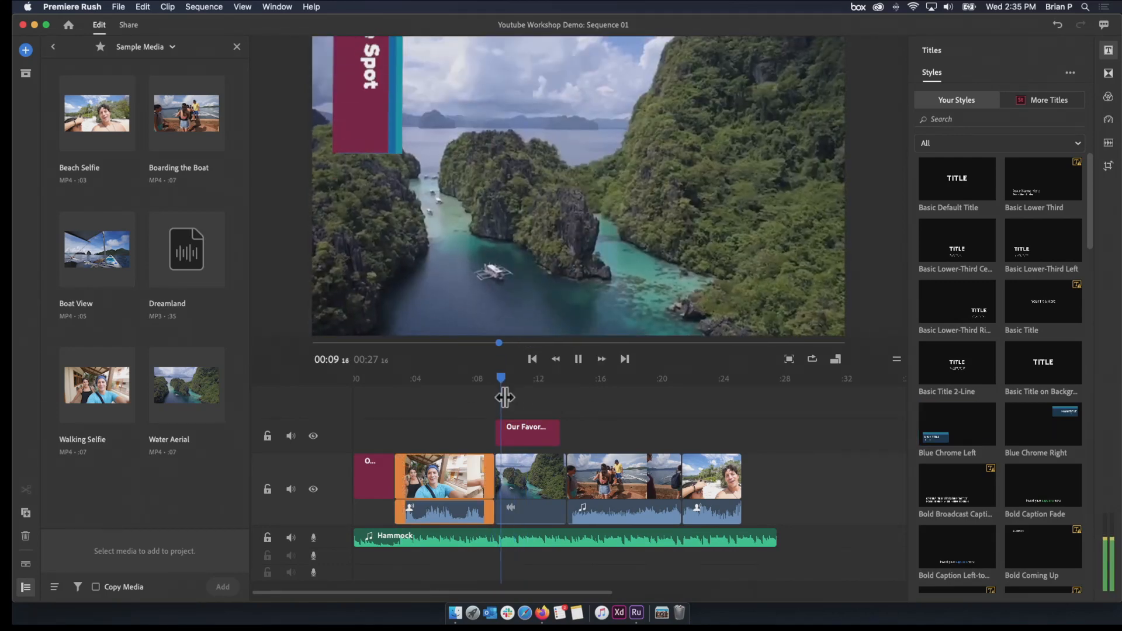
key(space)
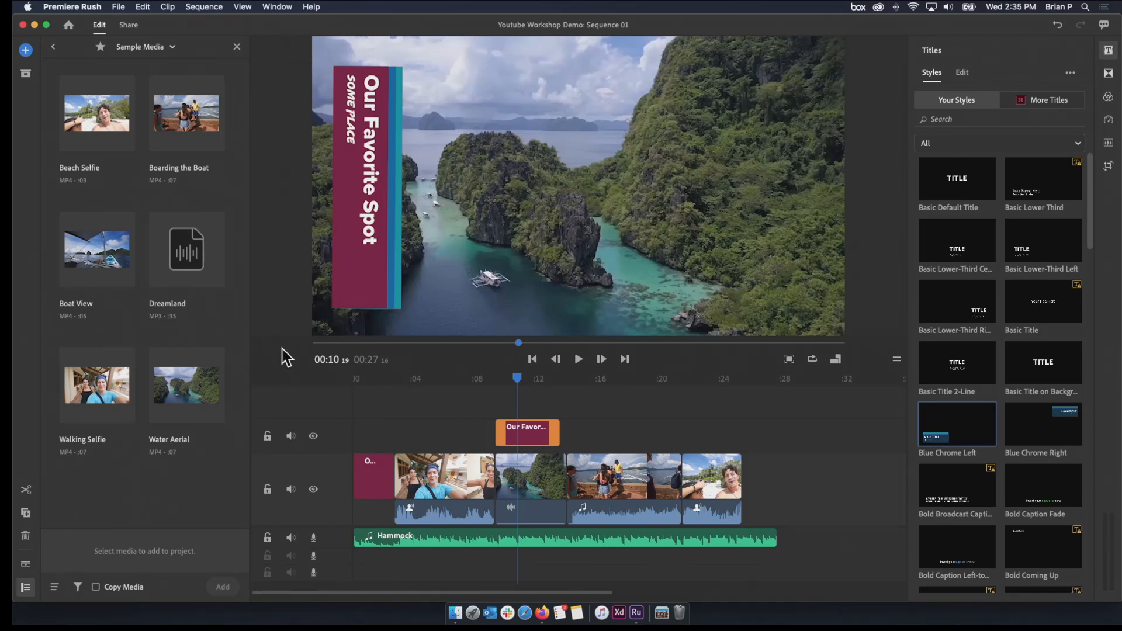
Return the media browser to its top-level locations and close the title settings
click(54, 47)
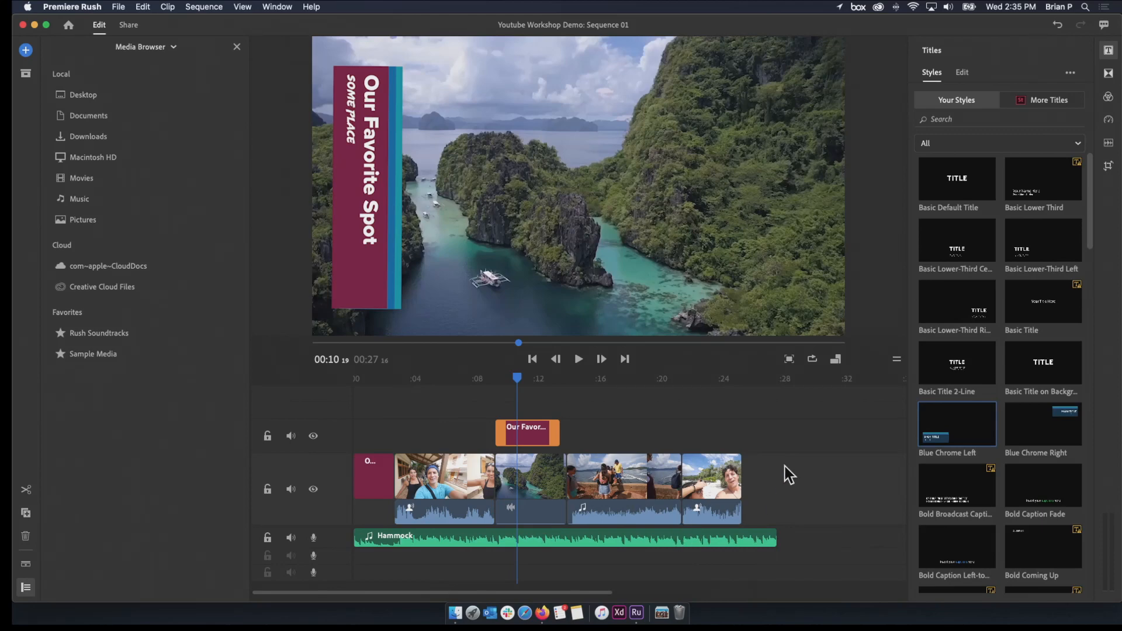
click(1109, 50)
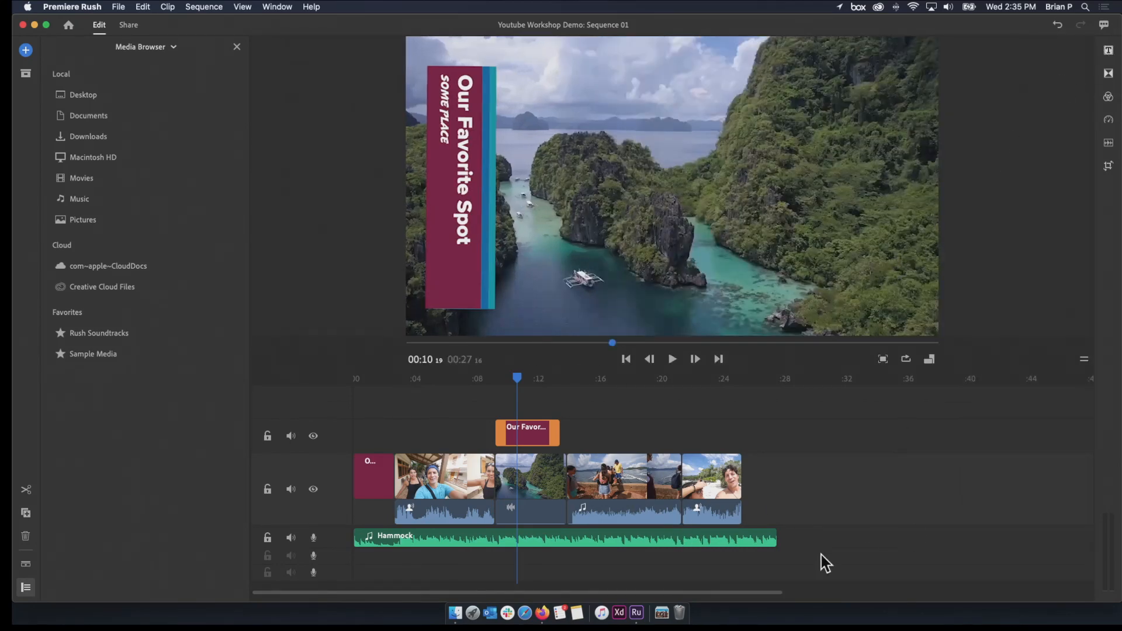
Switch to Firefox and open pexels.com in a new tab
click(544, 614)
click(282, 10)
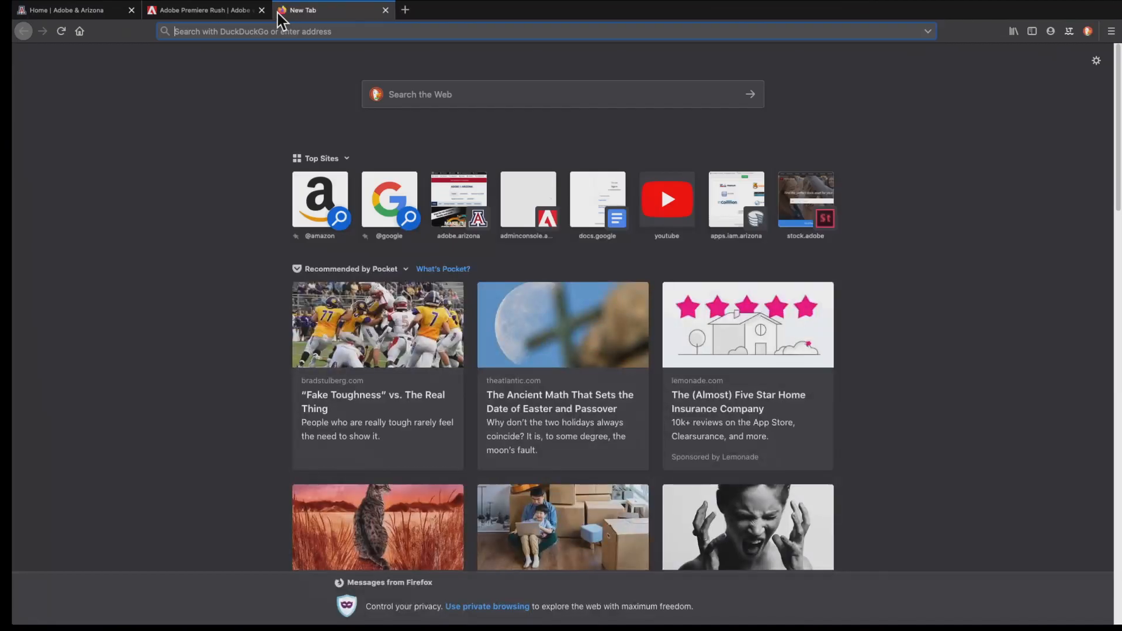
text(pexels.com/)
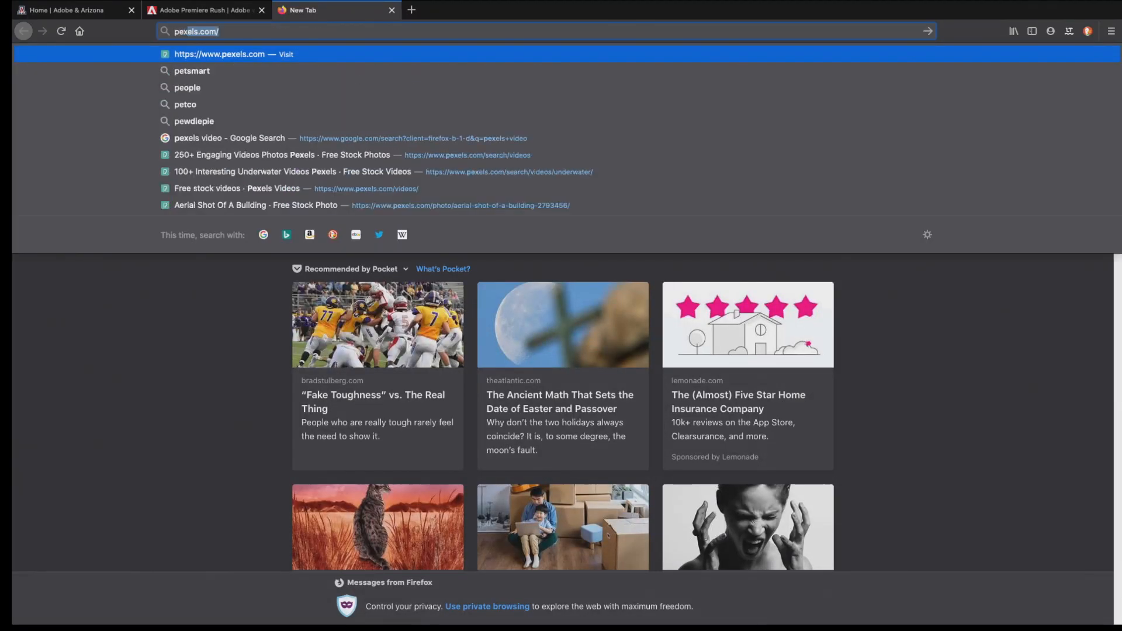
key(Return)
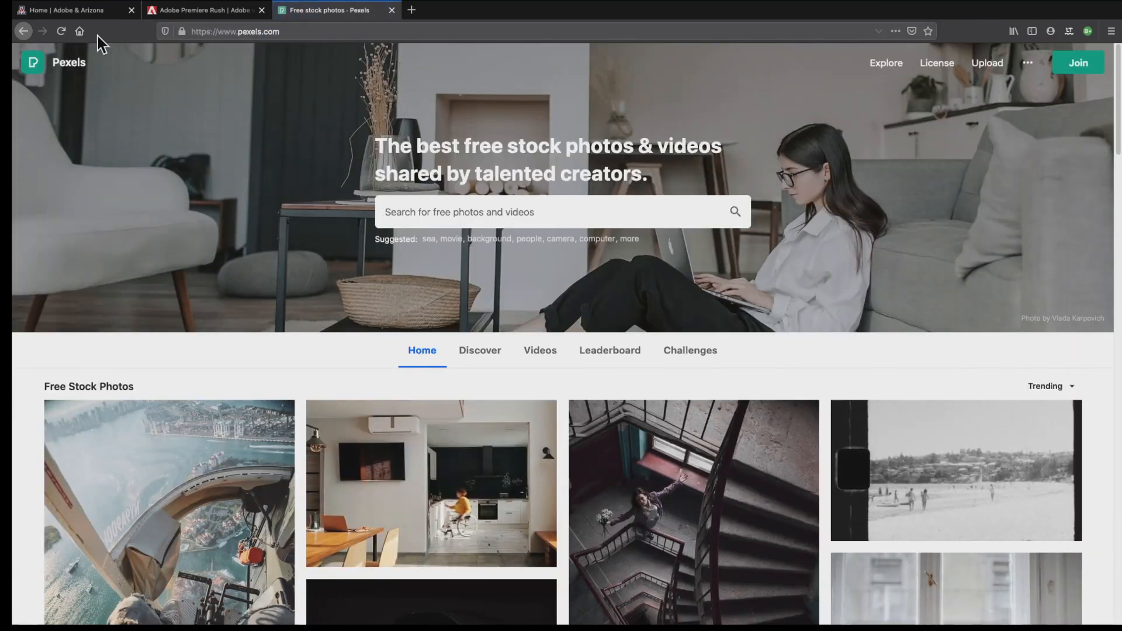
Open the Pexels stock video section and browse its trending videos
click(521, 210)
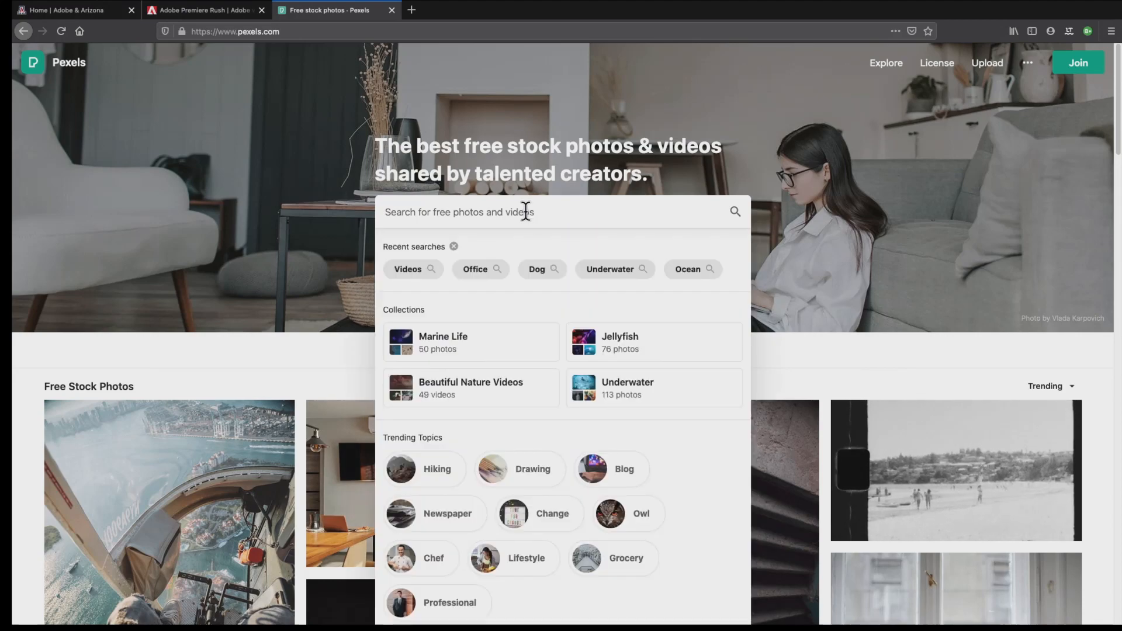
click(321, 253)
click(522, 351)
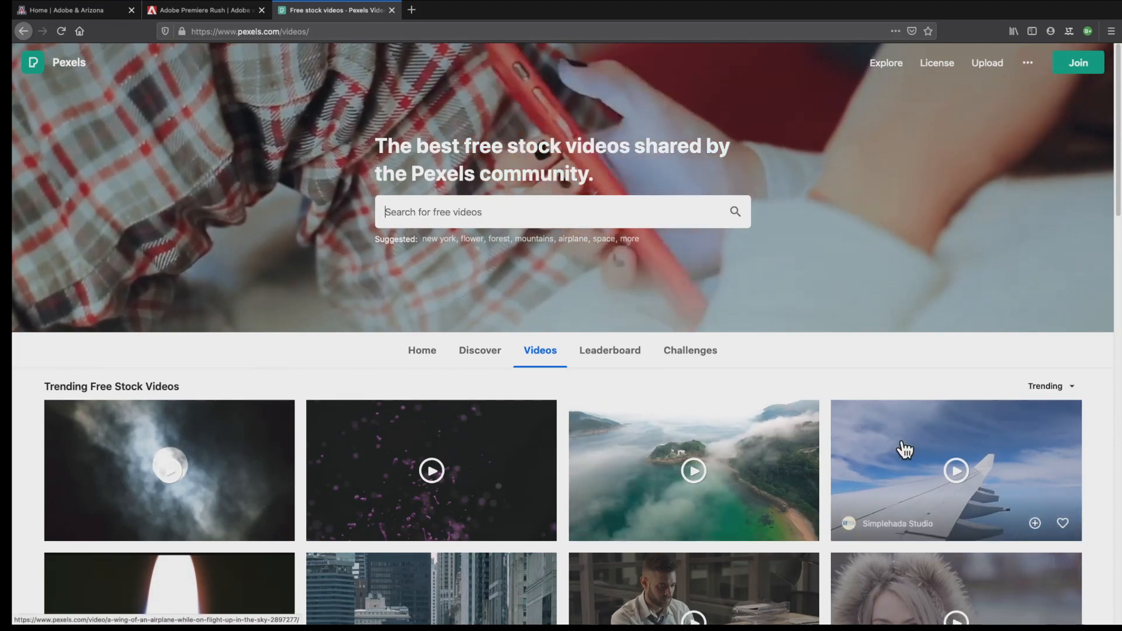
scroll(905, 442, down, 7)
scroll(907, 452, up, 4)
scroll(905, 449, up, 3)
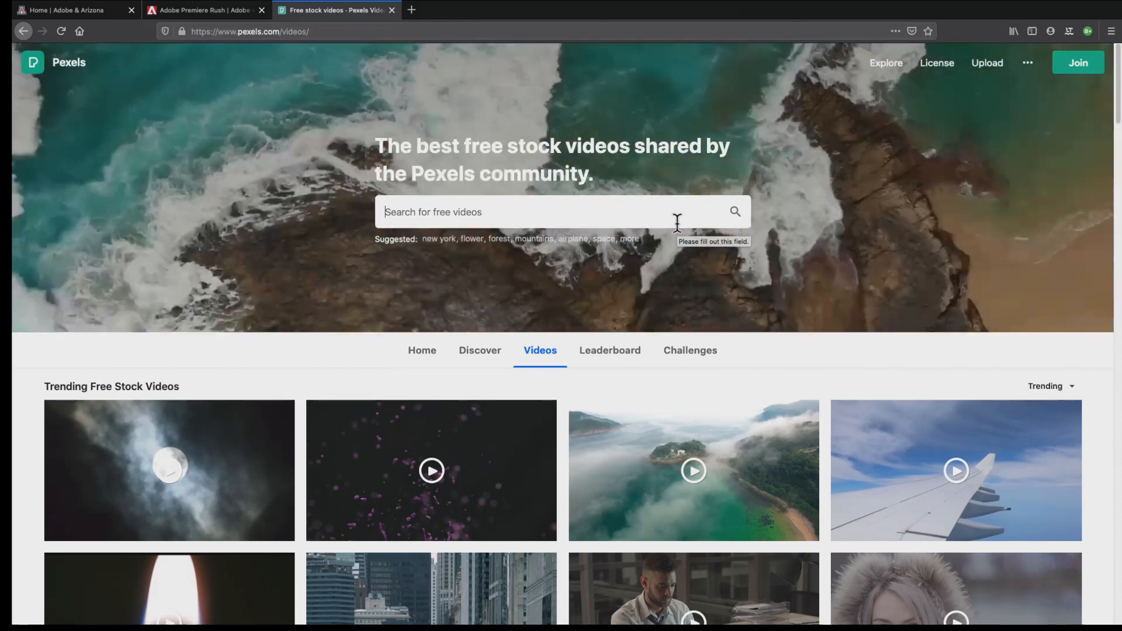
Search the free stock videos for airplane window
text(airpla)
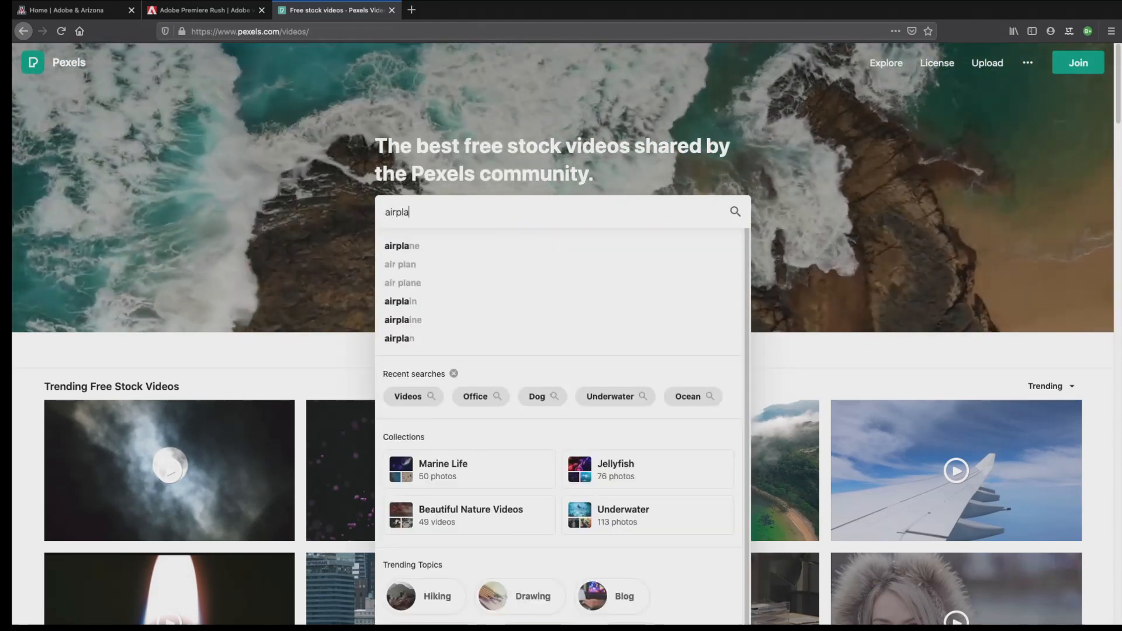
text(ne window)
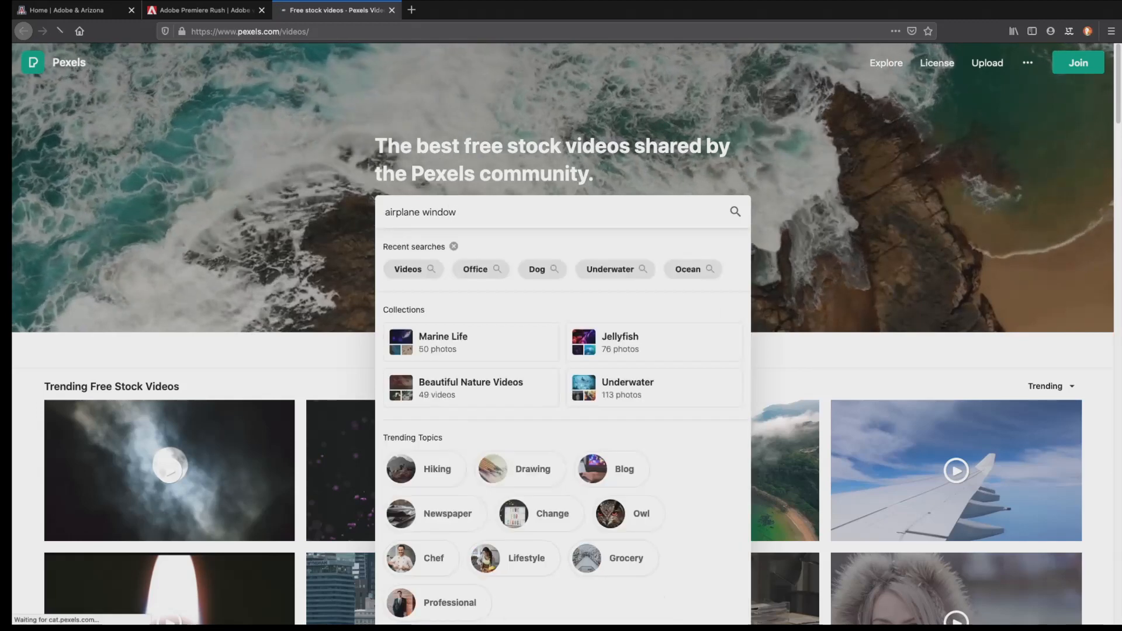
key(Return)
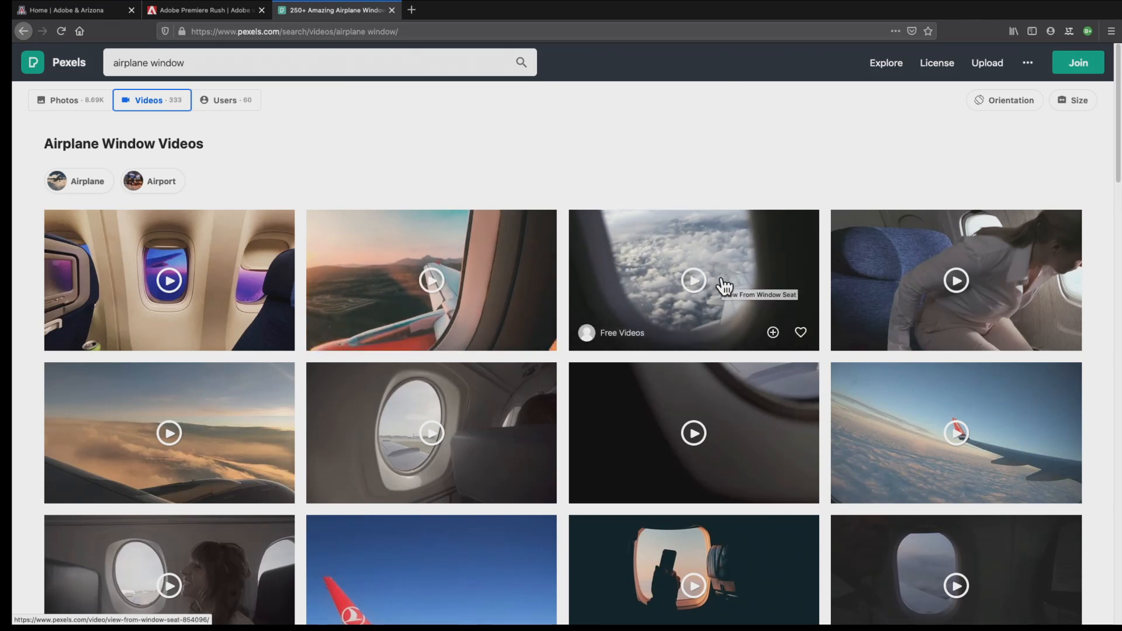
Download the View From Window Seat video as a saved file and return to the search results
click(732, 326)
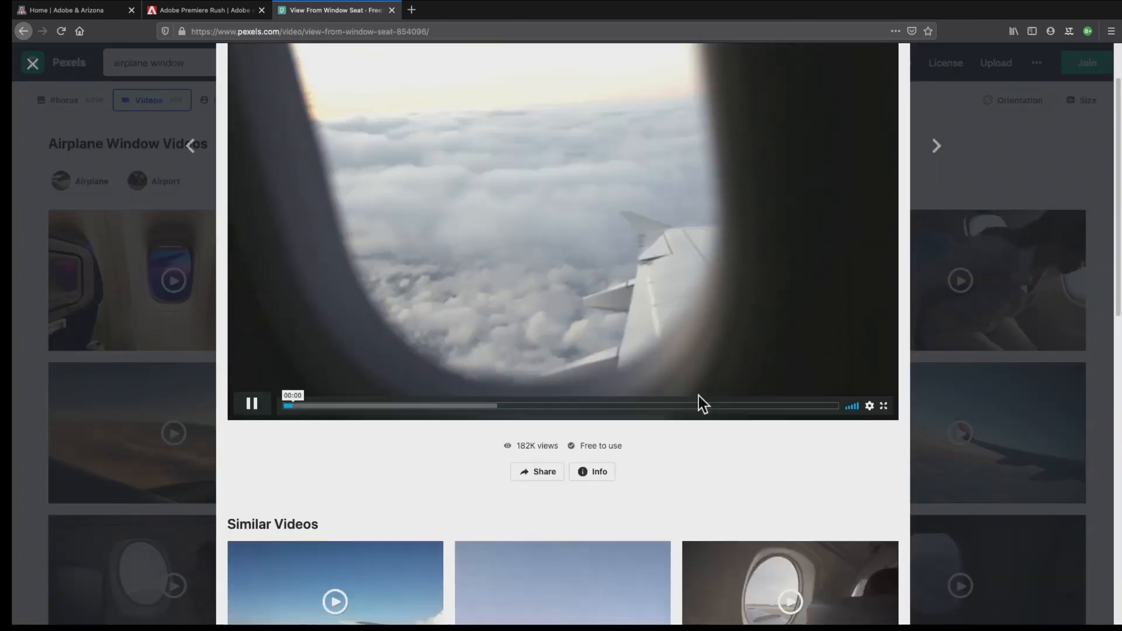
scroll(697, 403, up, 2)
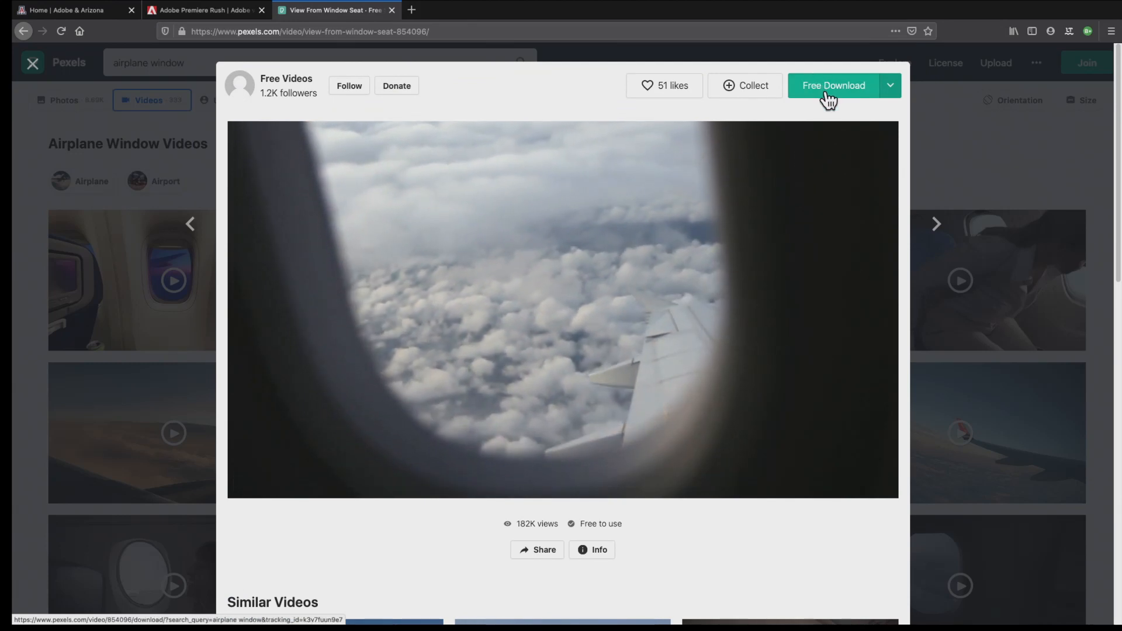
click(850, 85)
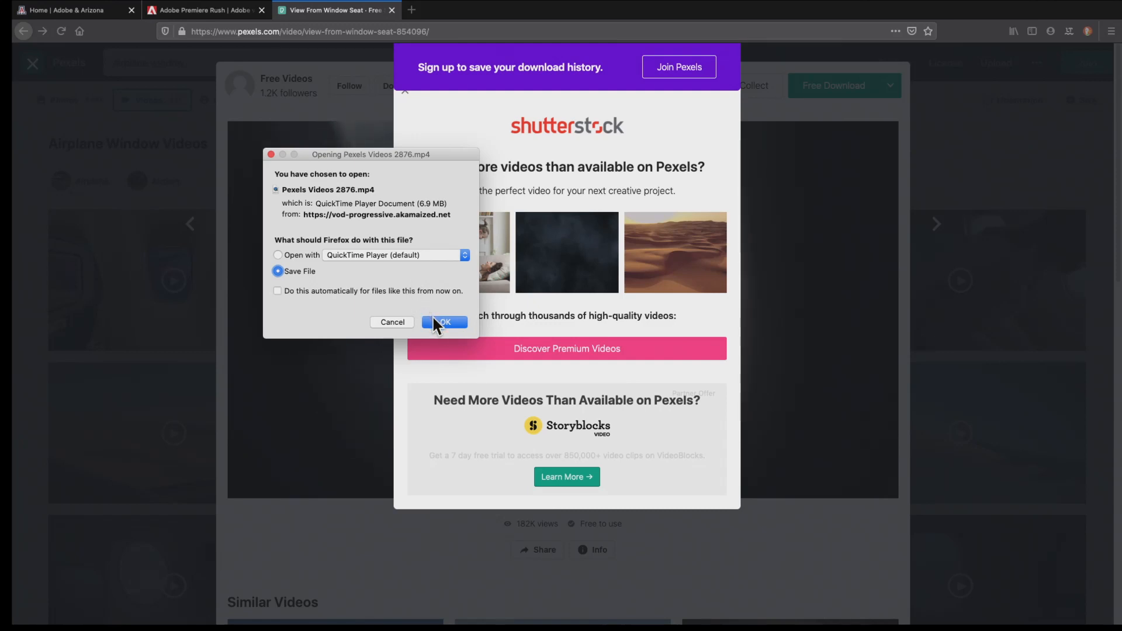
click(436, 324)
click(802, 109)
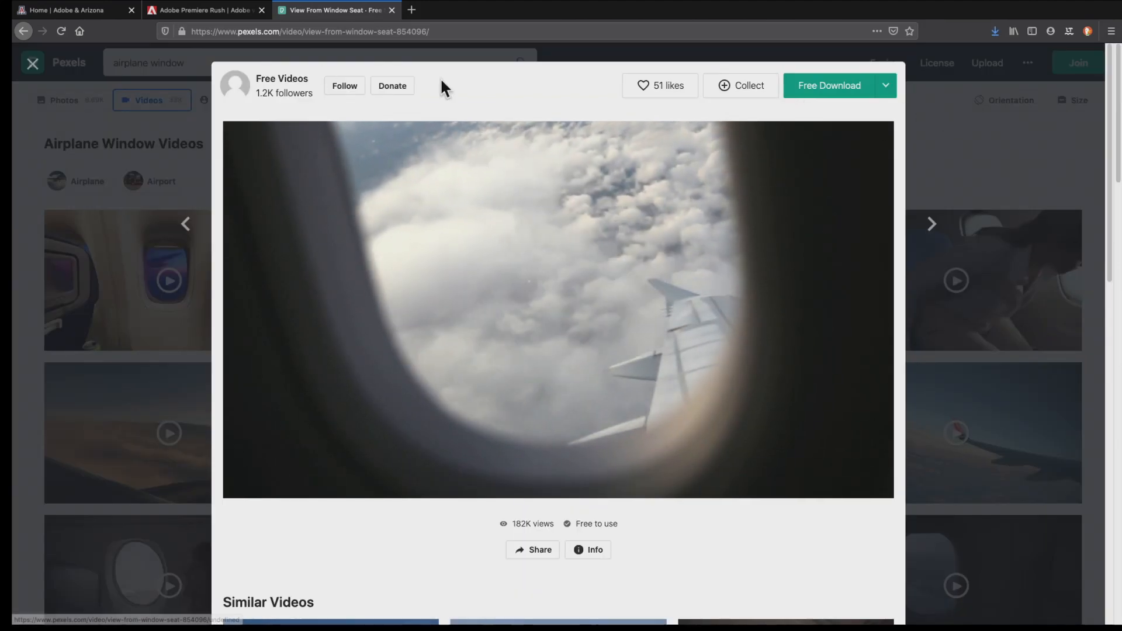
click(918, 145)
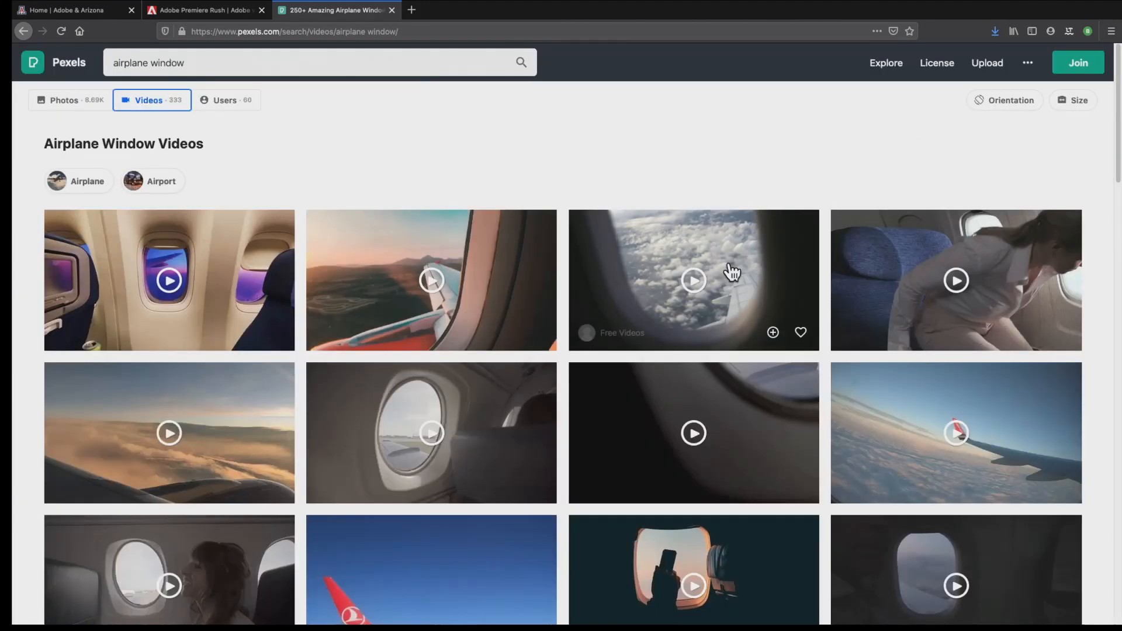
Replace the airplane window search with a video search for underwater
scroll(741, 275, down, 5)
scroll(731, 268, up, 5)
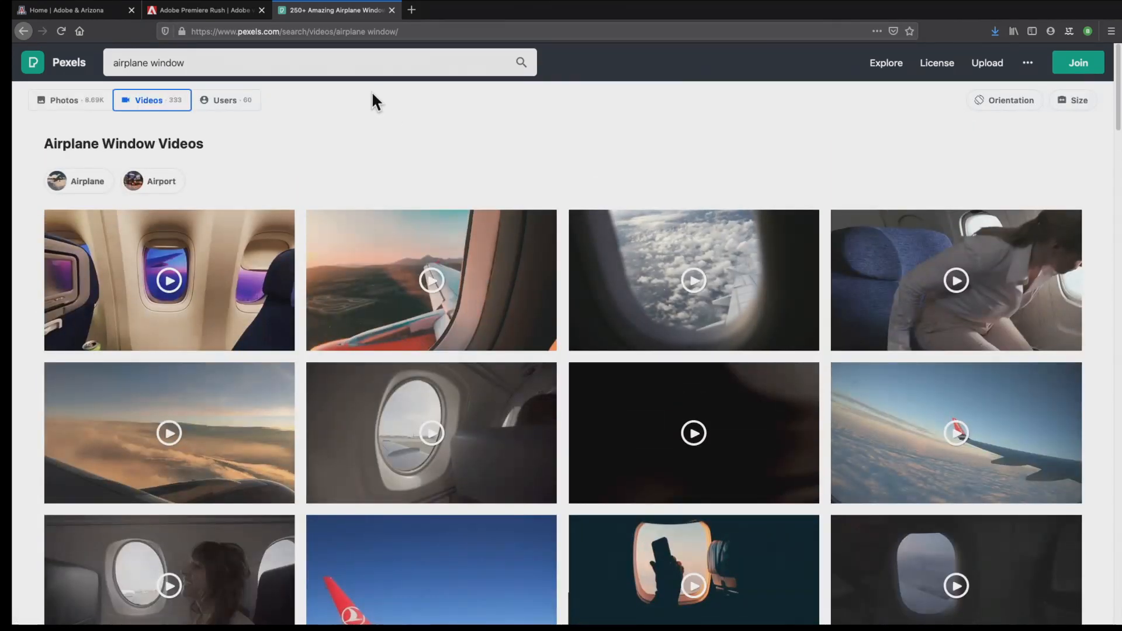
triple_click(352, 70)
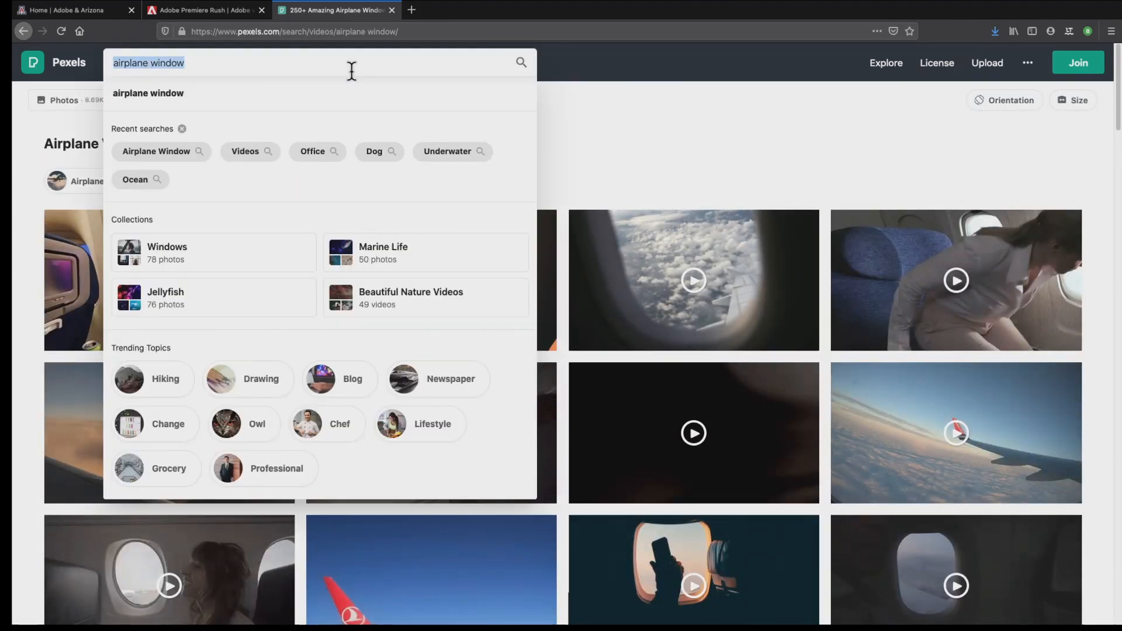
text(underwa)
key(Return)
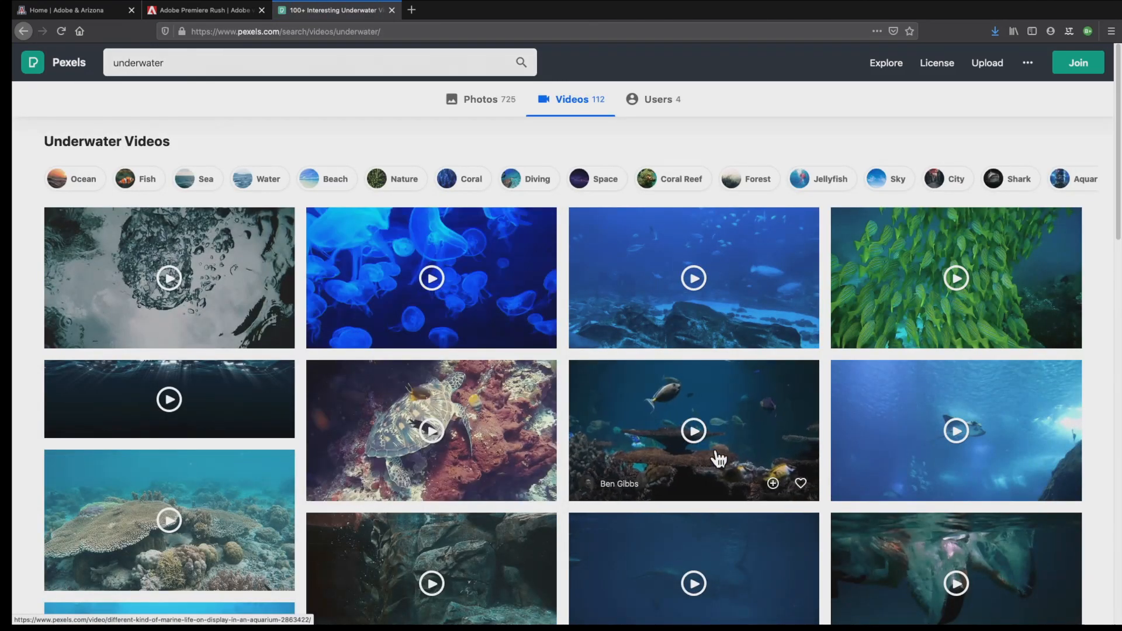
Open the Turtle Underwater video from the results and pause its playback
scroll(716, 458, down, 1)
scroll(718, 459, down, 3)
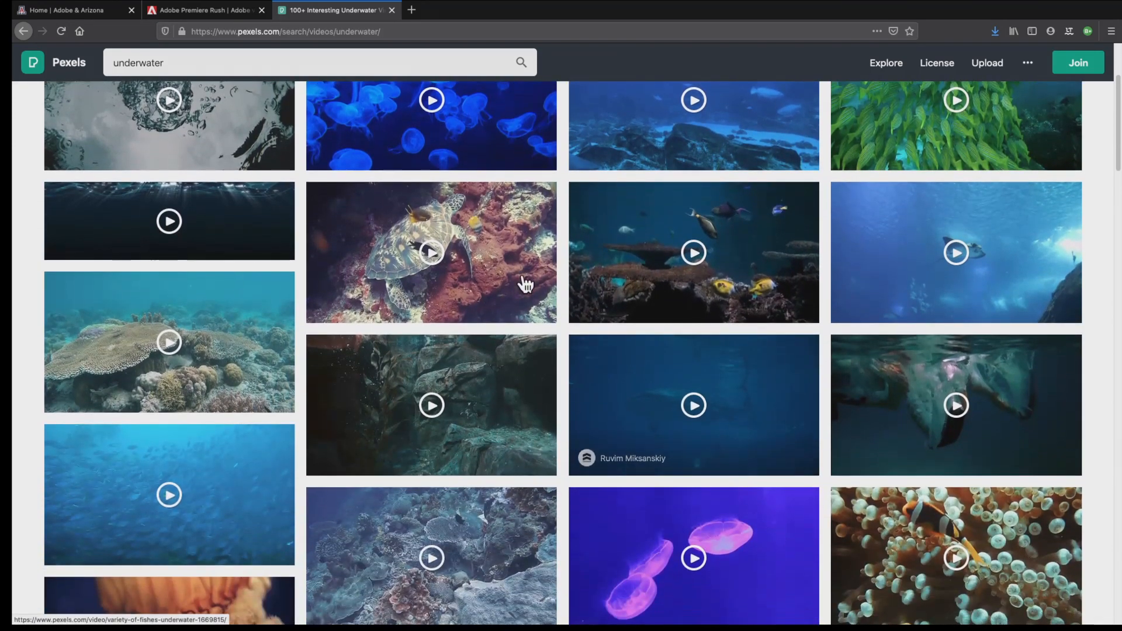
click(486, 251)
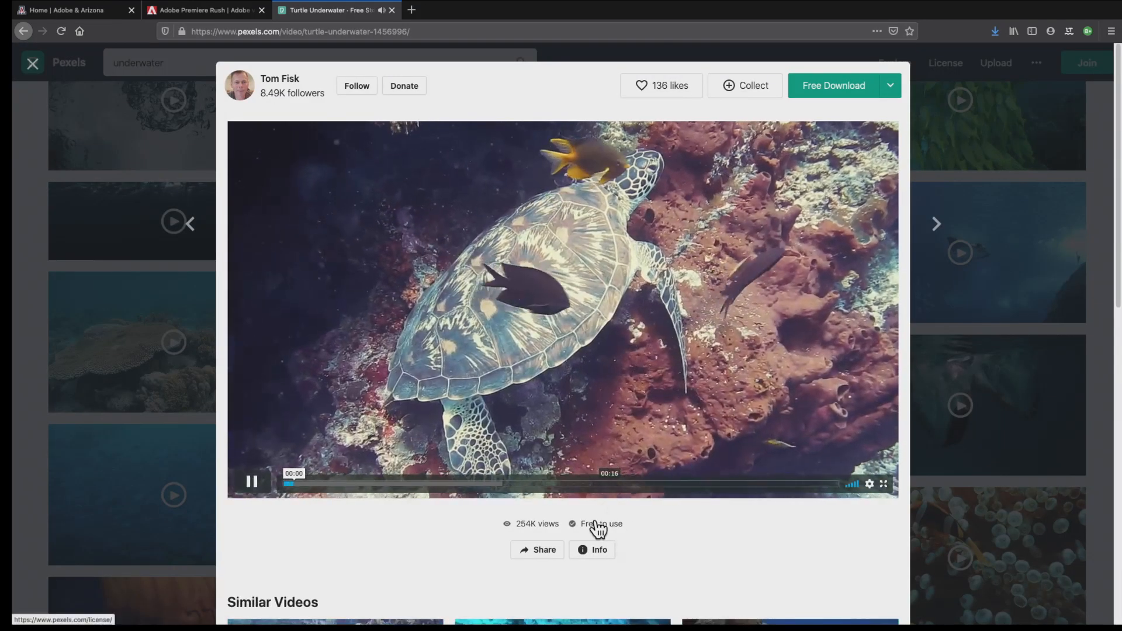
click(547, 418)
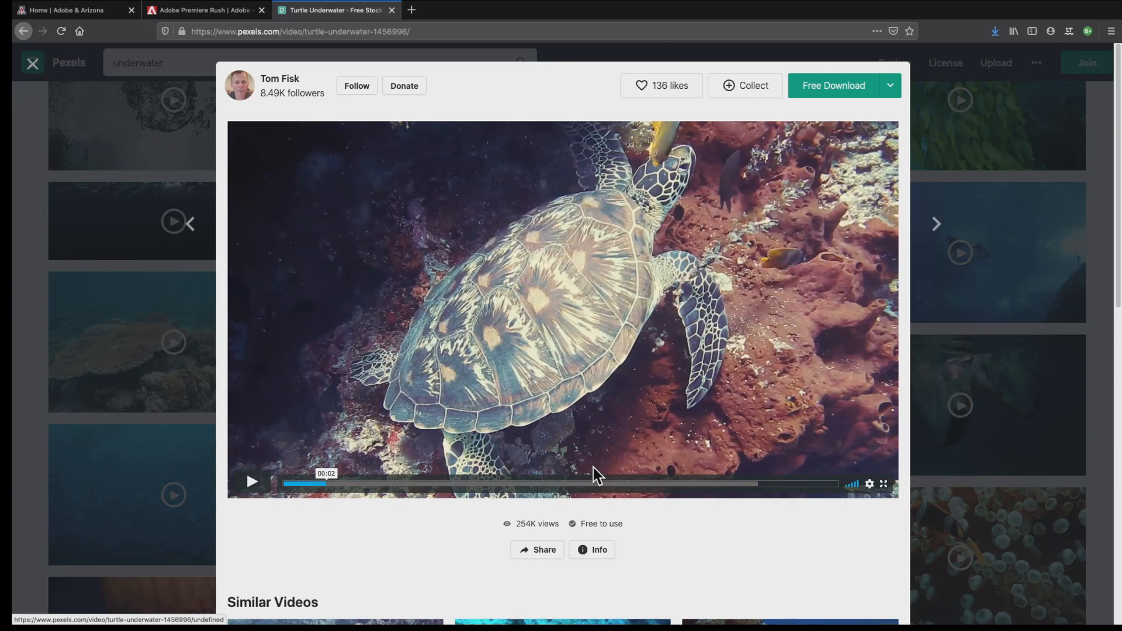
Open the Pexels license page from the turtle video and read what it allows on attribution and modification
click(607, 529)
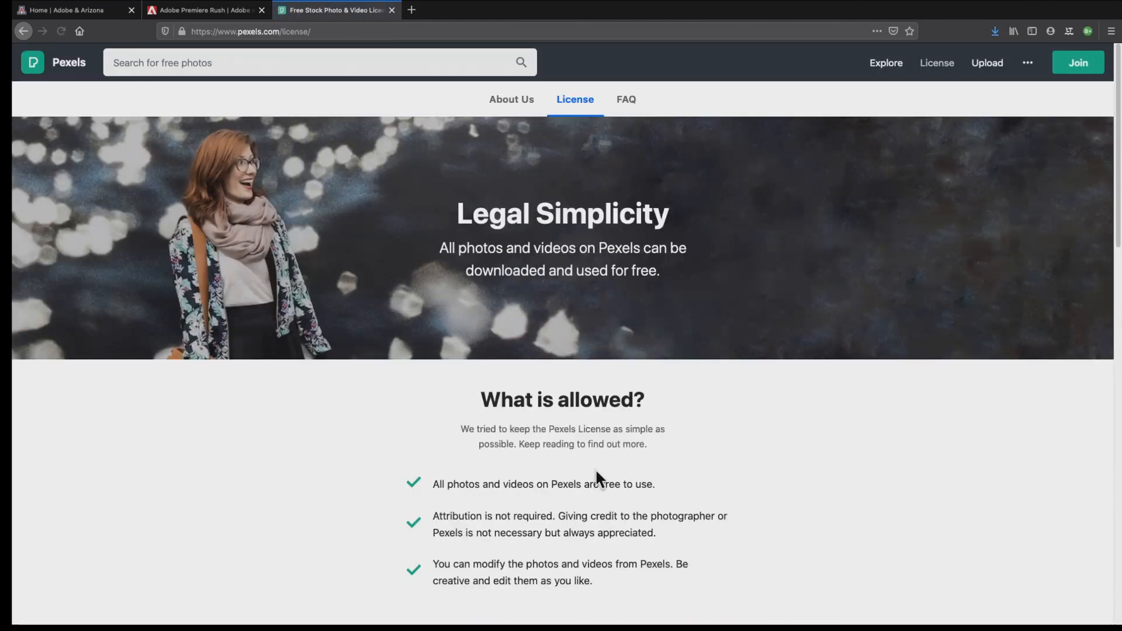
scroll(598, 464, down, 3)
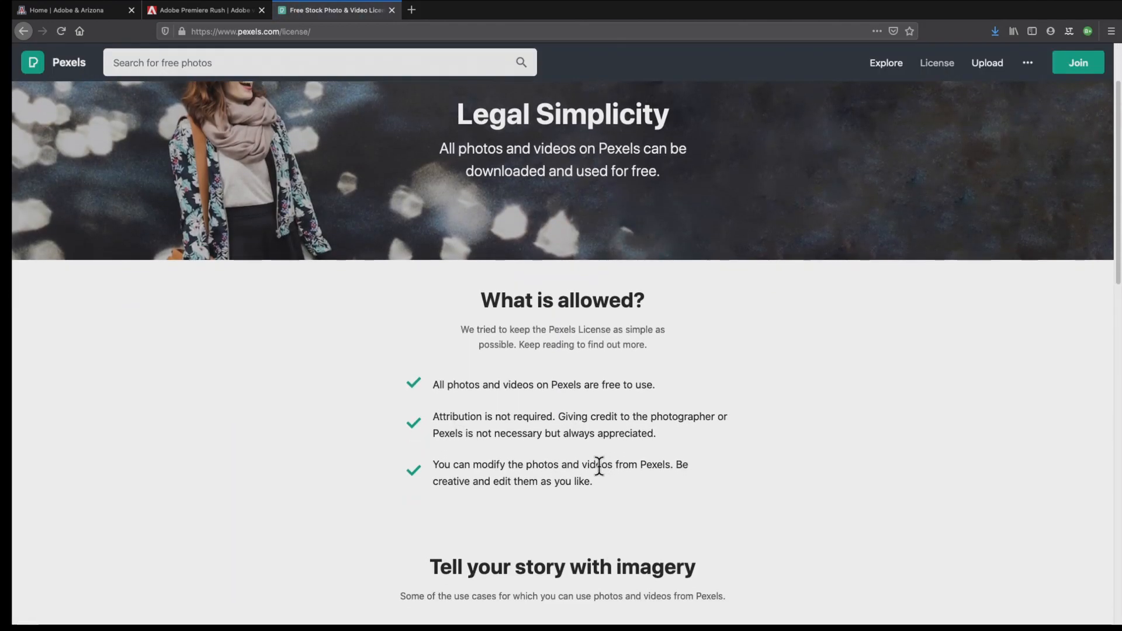
scroll(598, 465, down, 3)
scroll(598, 464, up, 5)
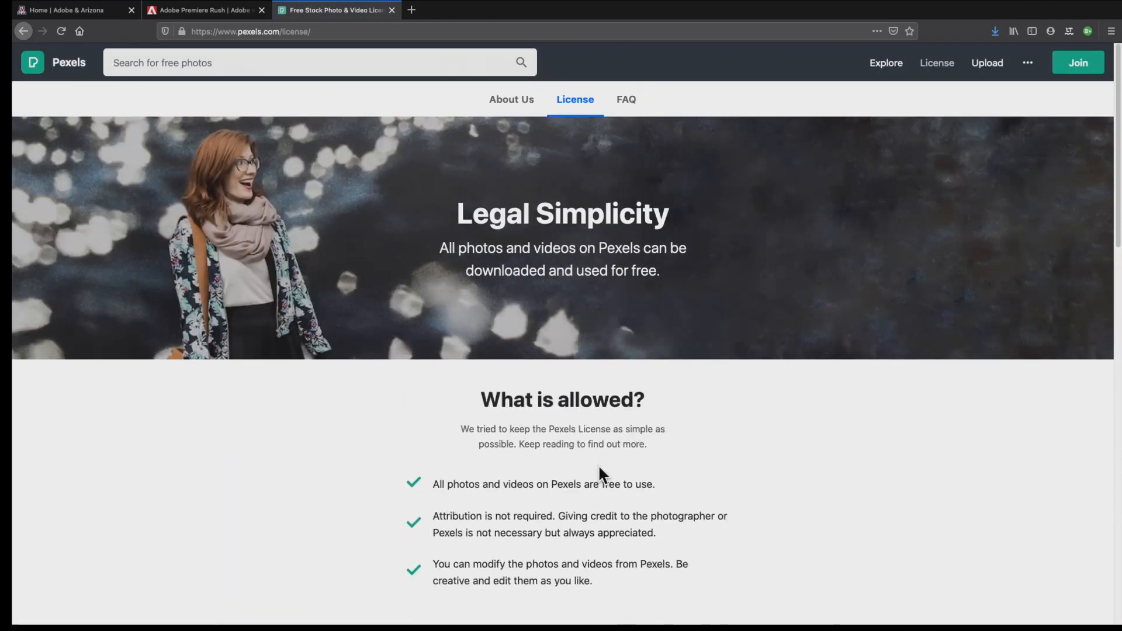
drag(676, 576, 460, 516)
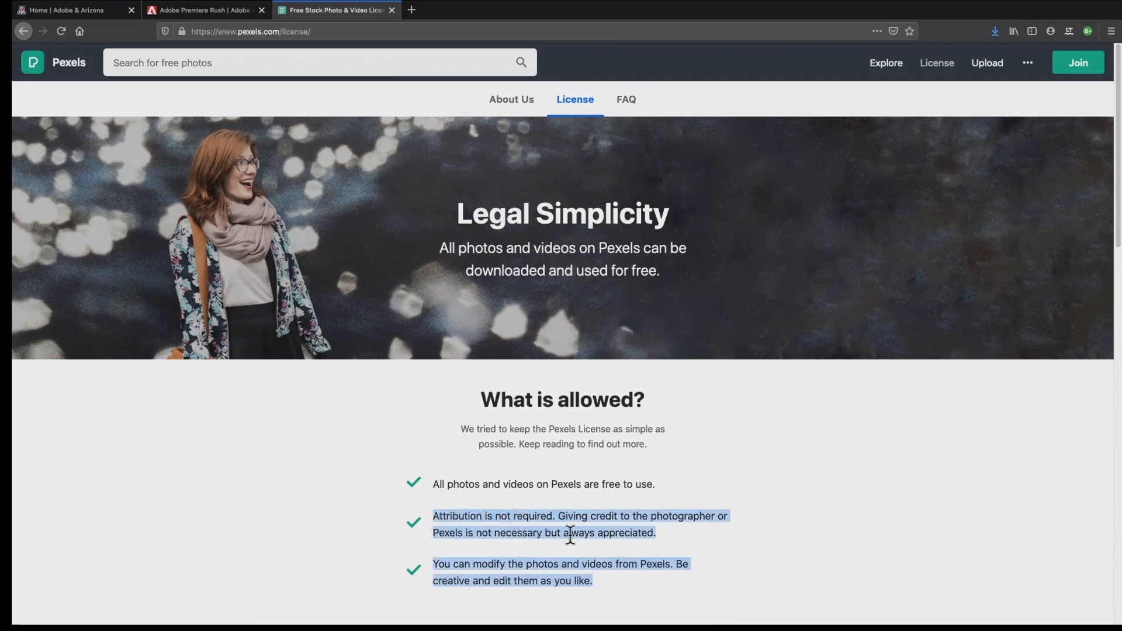
click(639, 581)
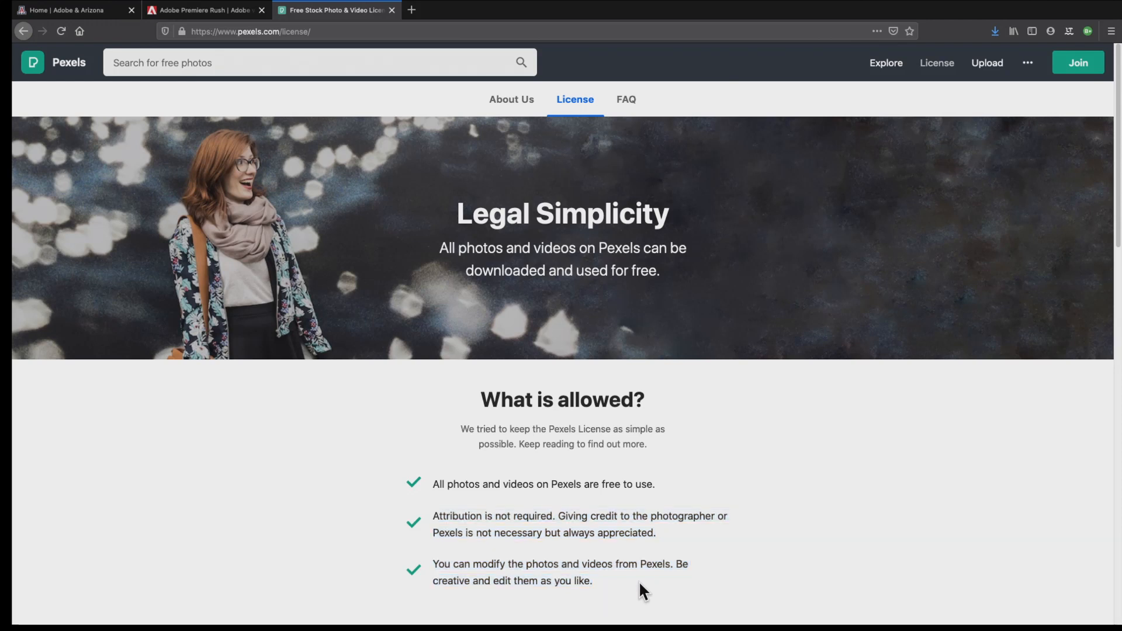
drag(613, 580, 435, 562)
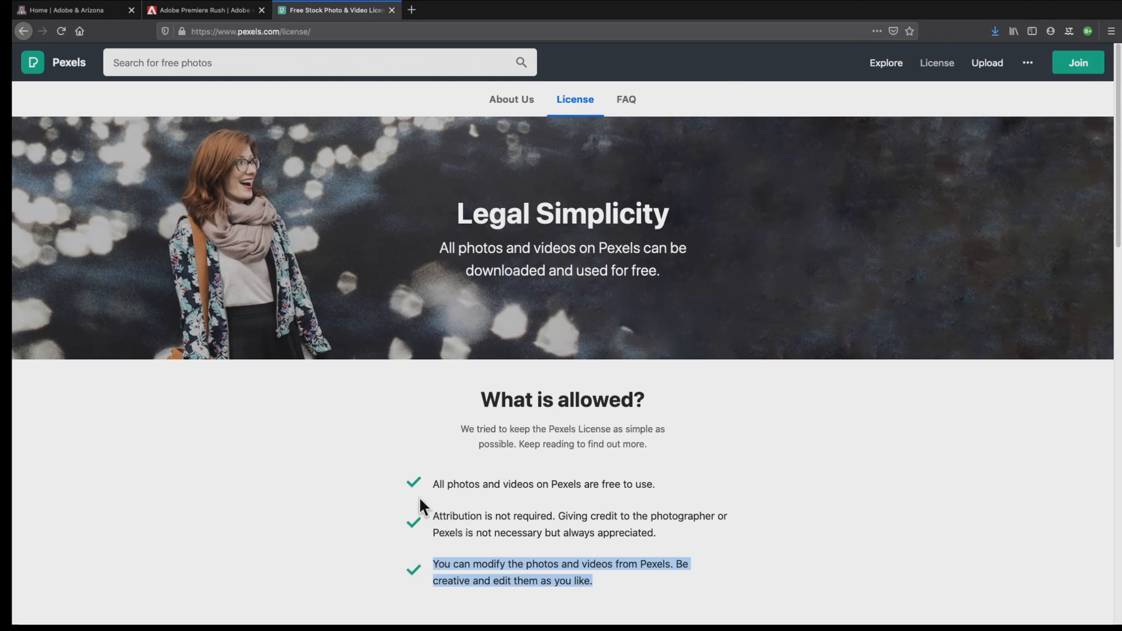
Go back to the Turtle Underwater video, download and save it, and dismiss the thank-you message
click(23, 31)
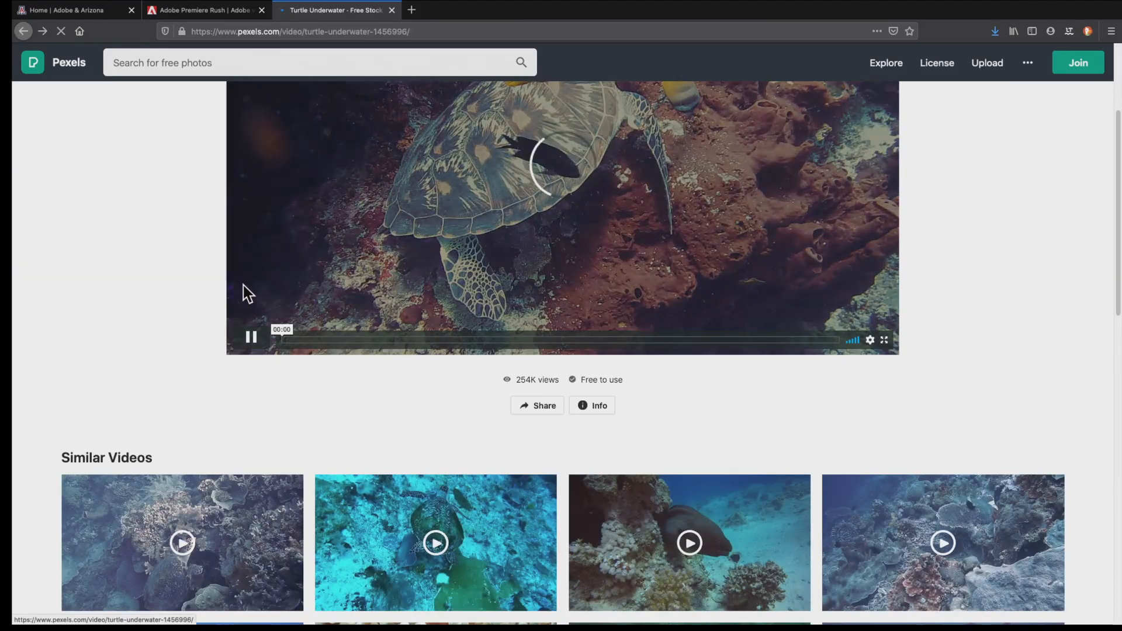
click(497, 302)
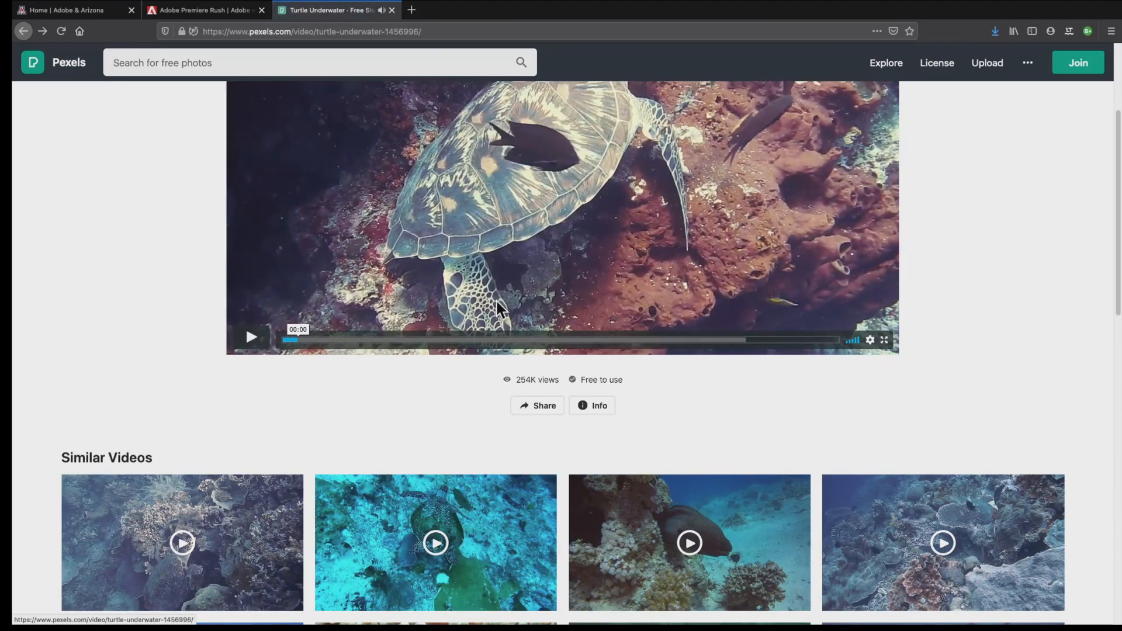
scroll(495, 299, up, 3)
click(1010, 124)
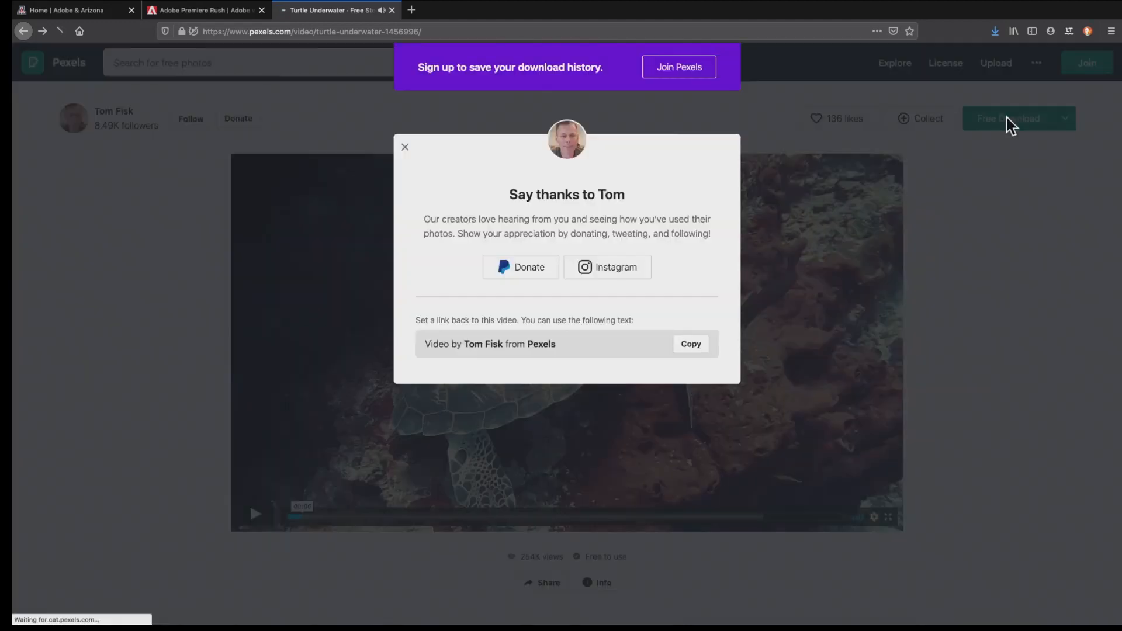
click(446, 322)
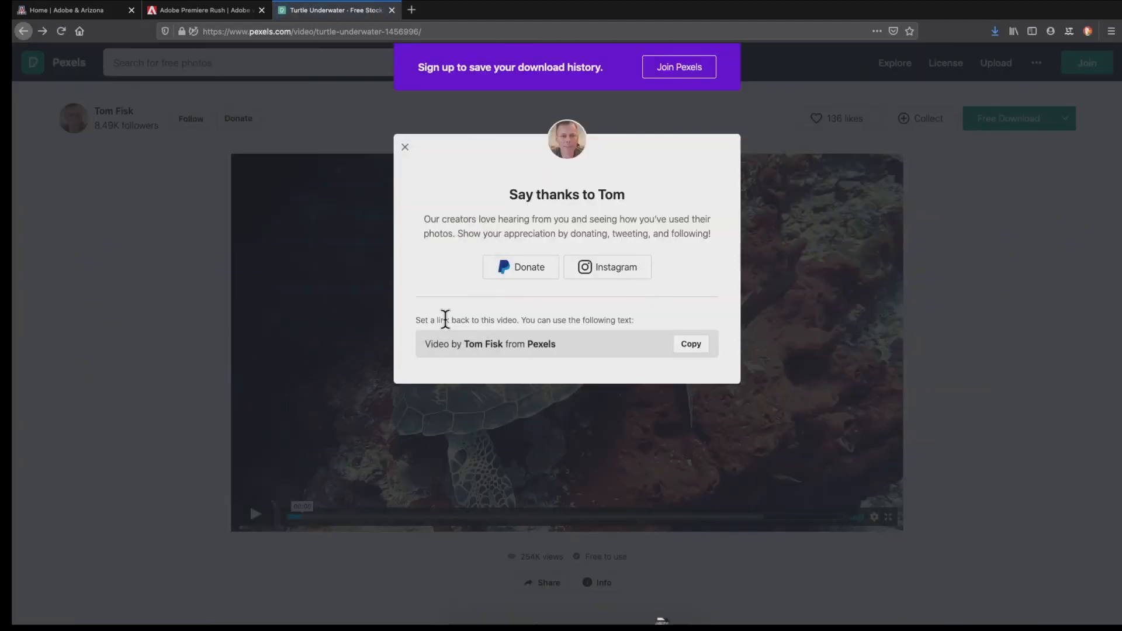
click(406, 148)
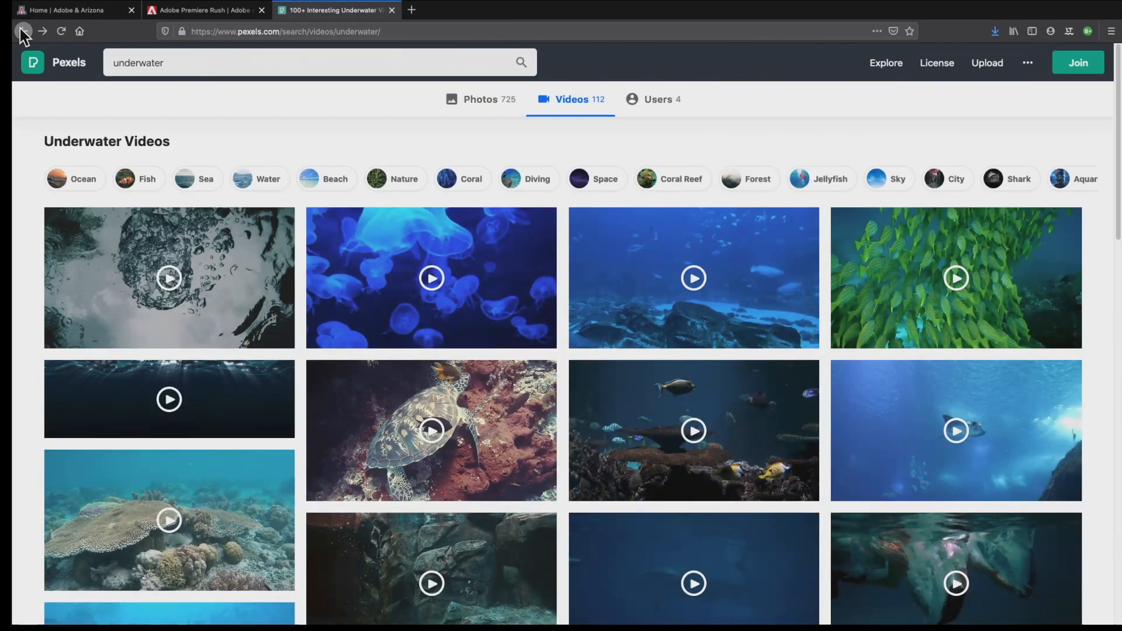
Find the Underwater Creatures video of a patterned fish on a coral reef in the underwater results and open it
scroll(468, 423, down, 3)
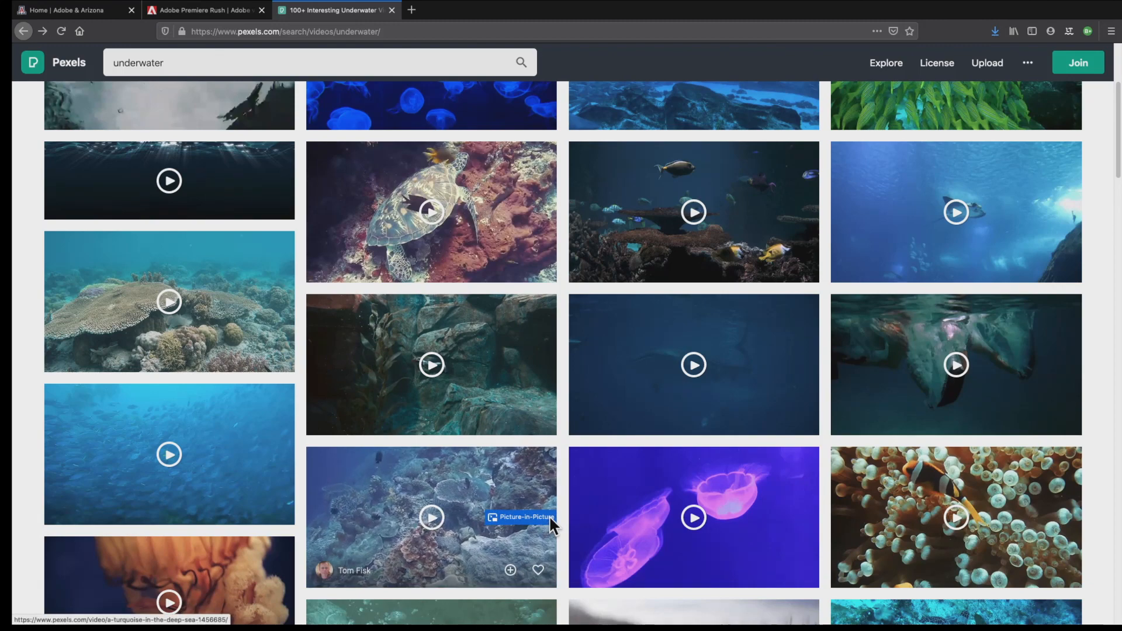
scroll(550, 515, down, 2)
scroll(550, 523, down, 2)
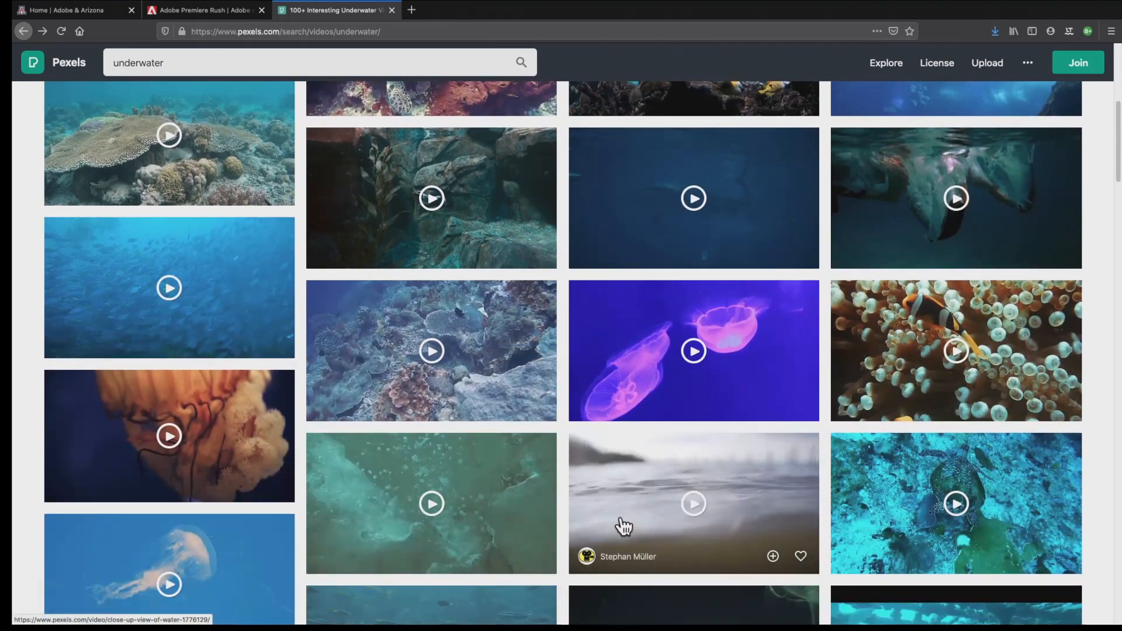
scroll(625, 525, down, 3)
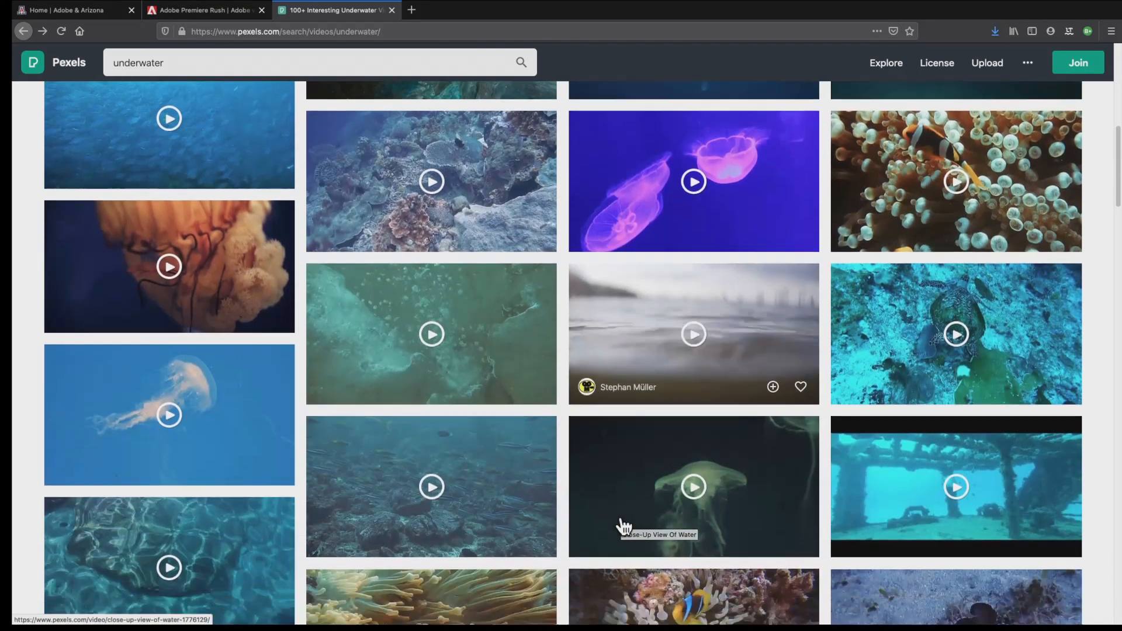
scroll(903, 534, down, 3)
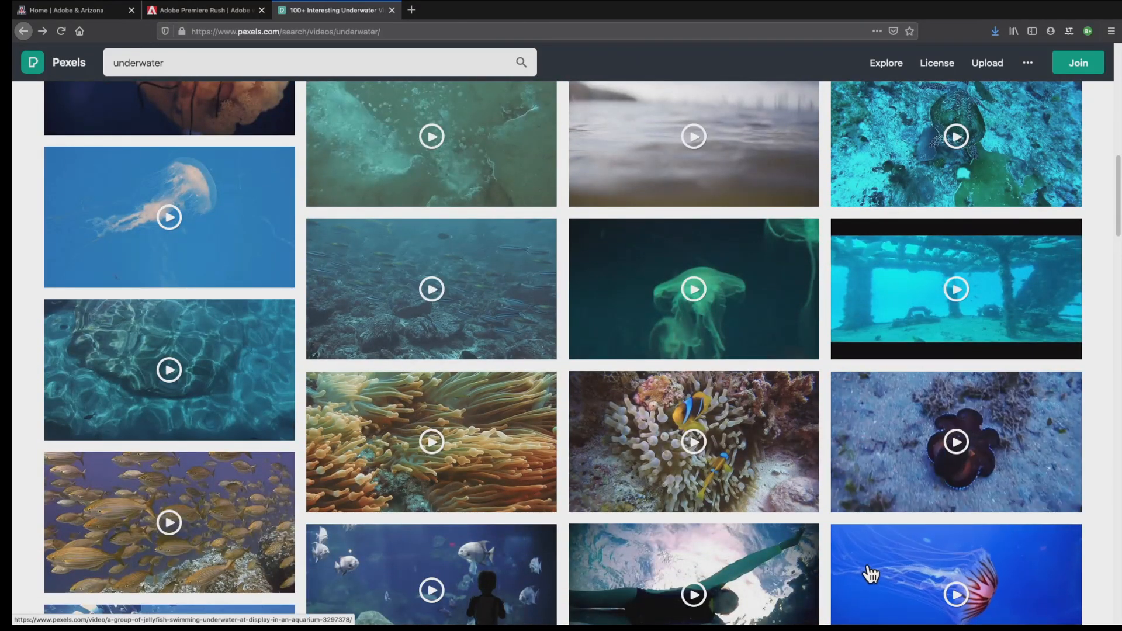
scroll(872, 576, down, 5)
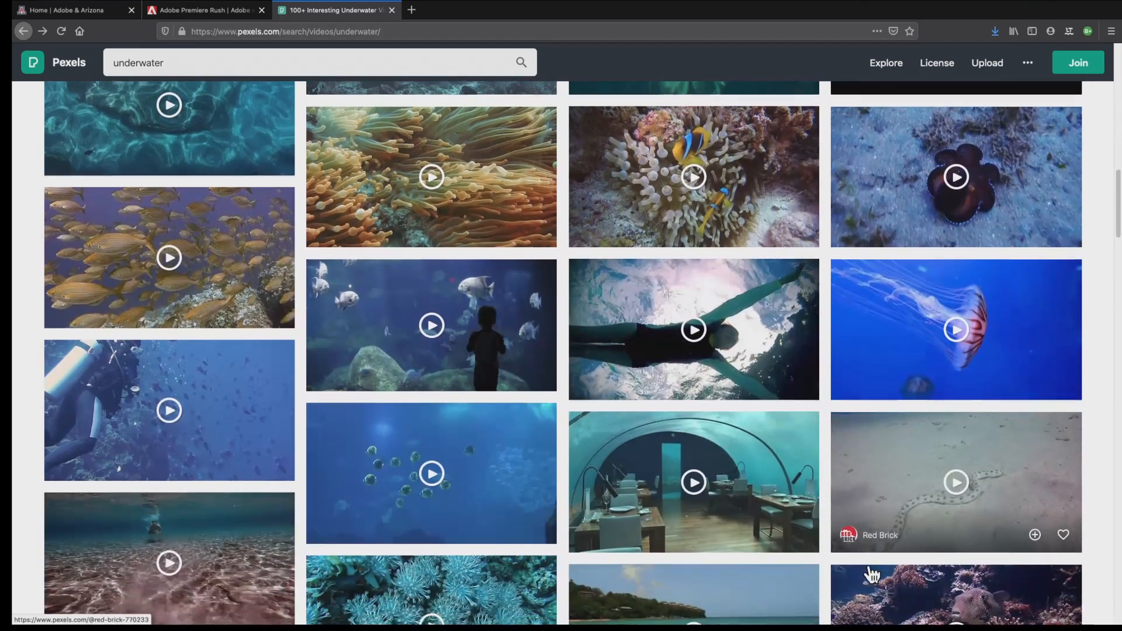
scroll(871, 576, down, 3)
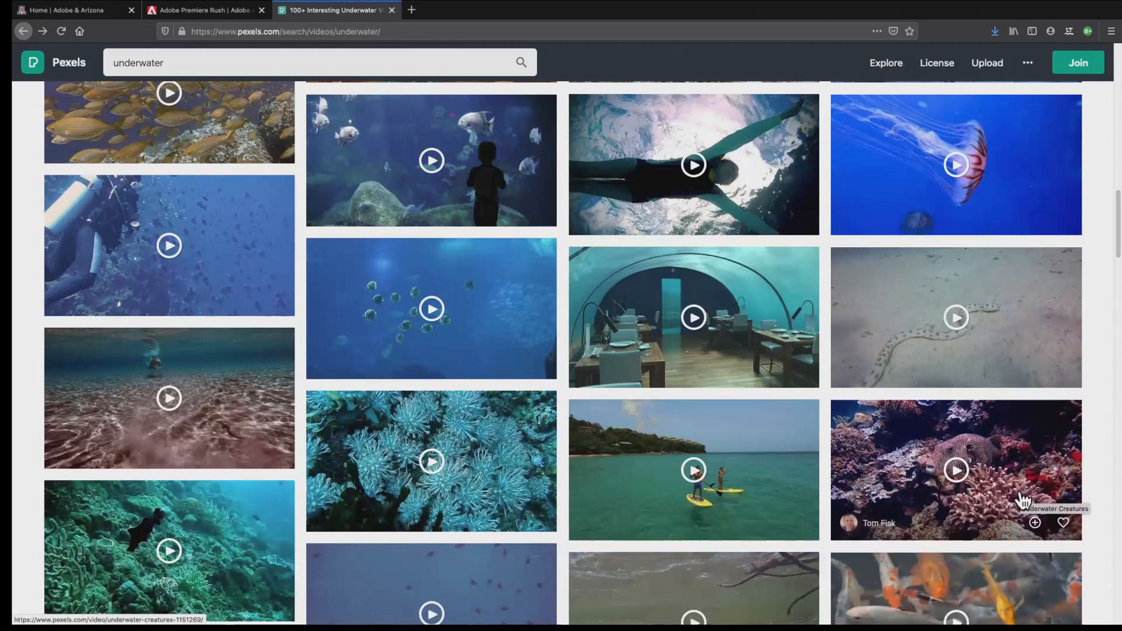
click(1022, 496)
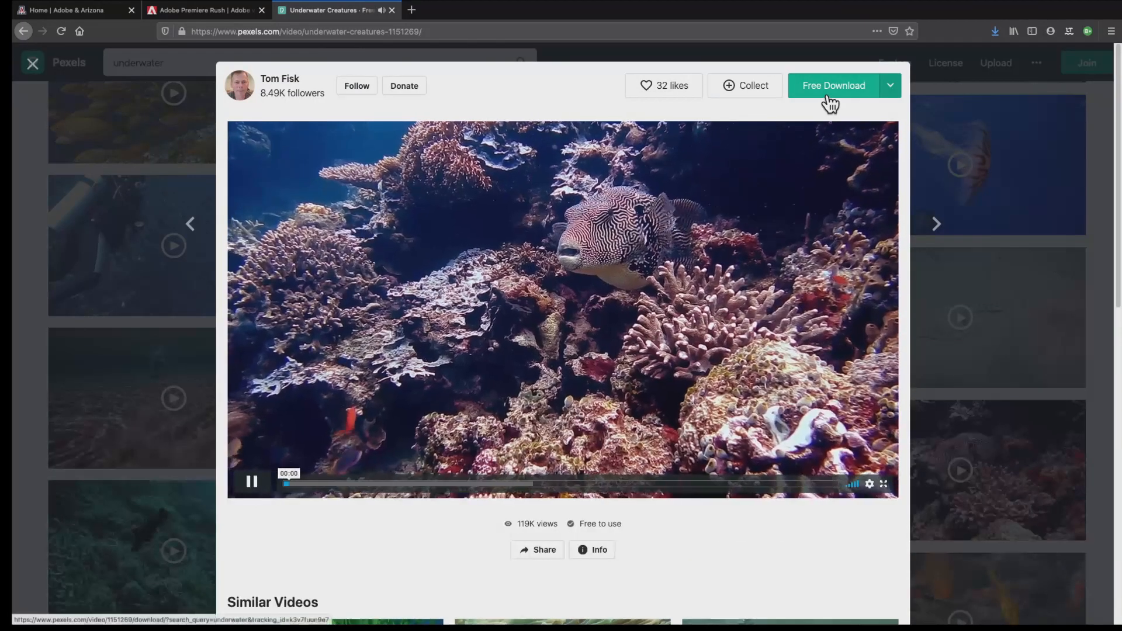
Download and save the Underwater Creatures video, dismiss the thank-you message, and return to the underwater results
click(830, 104)
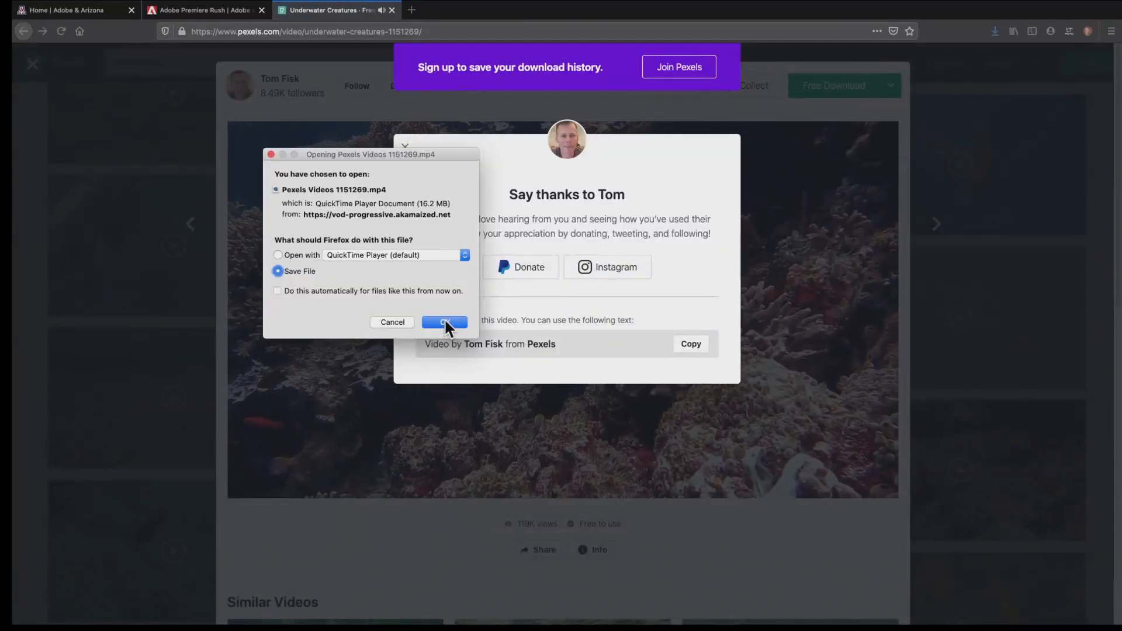
click(445, 321)
click(969, 249)
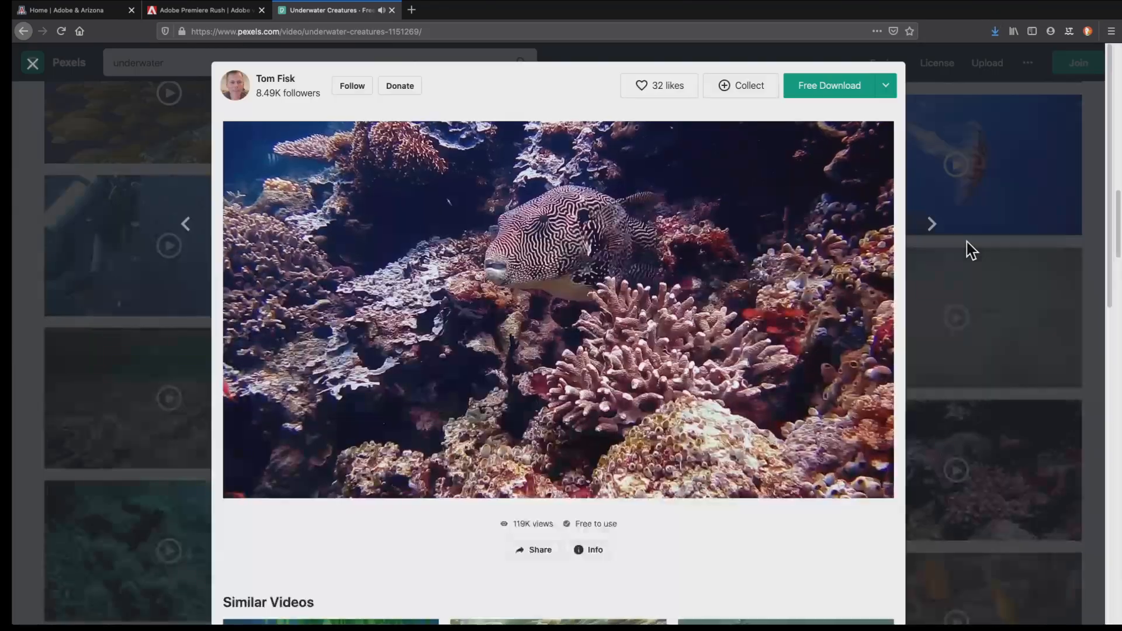
click(912, 103)
Browse the remaining underwater video results for another clip to use
scroll(807, 431, down, 3)
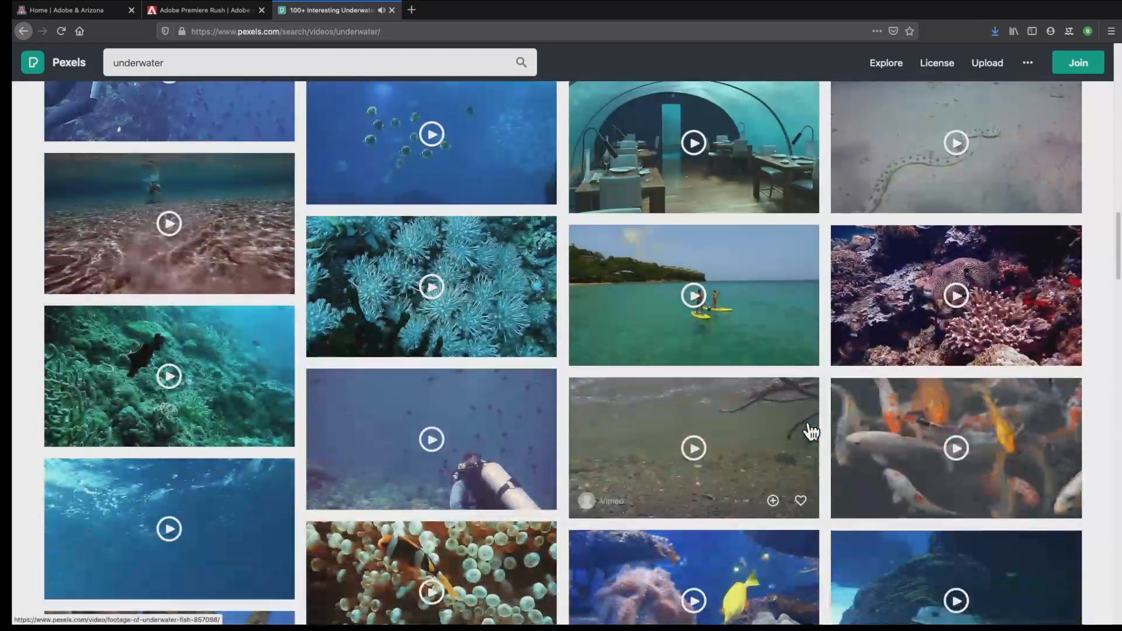
scroll(810, 431, down, 3)
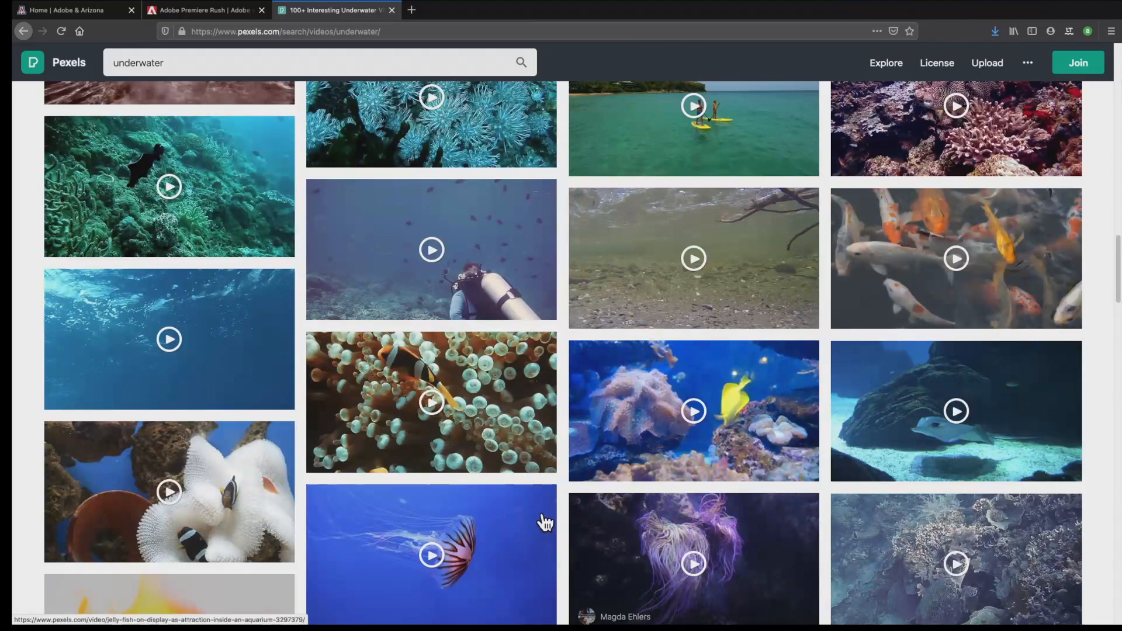
scroll(566, 578, down, 9)
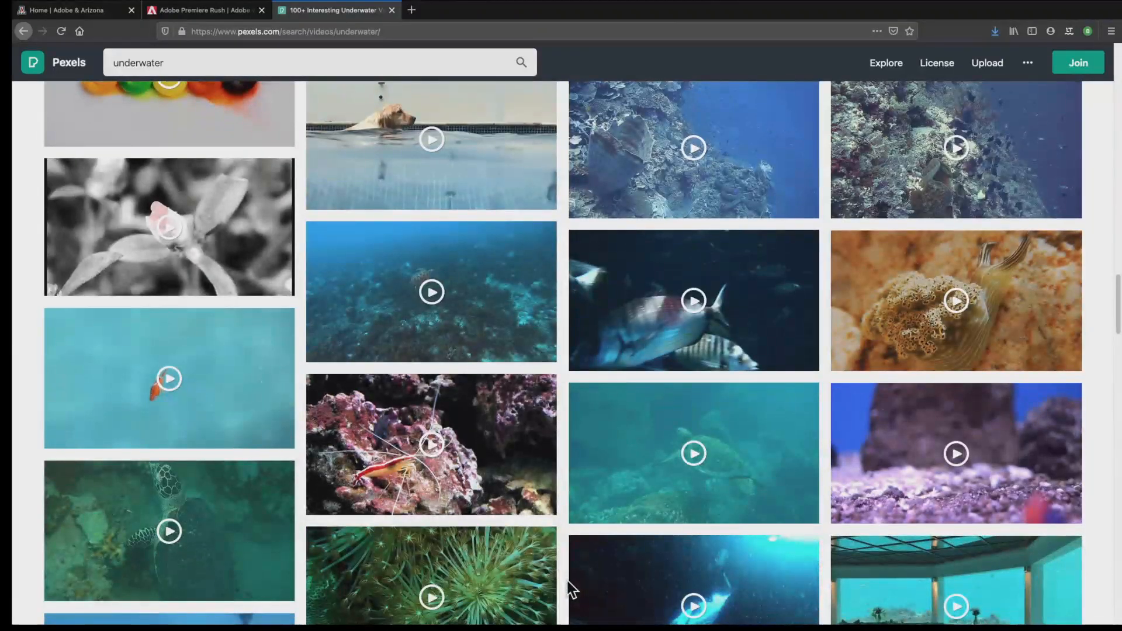
mouse_move(466, 507)
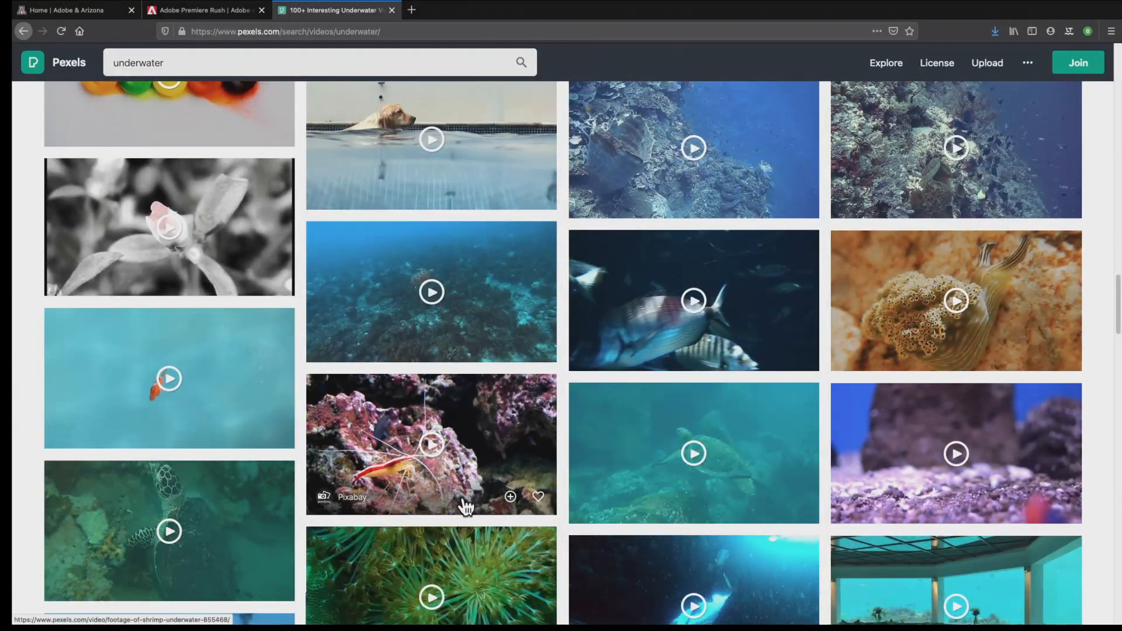
scroll(815, 543, down, 1)
scroll(810, 562, down, 5)
scroll(796, 597, down, 4)
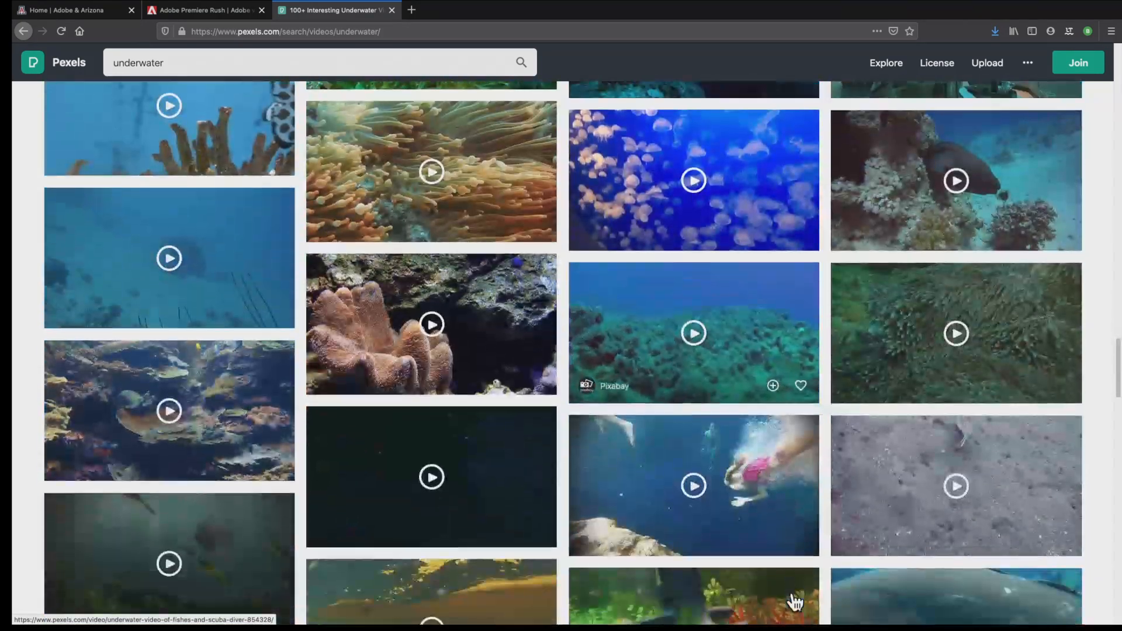
scroll(796, 602, down, 1)
scroll(796, 602, down, 4)
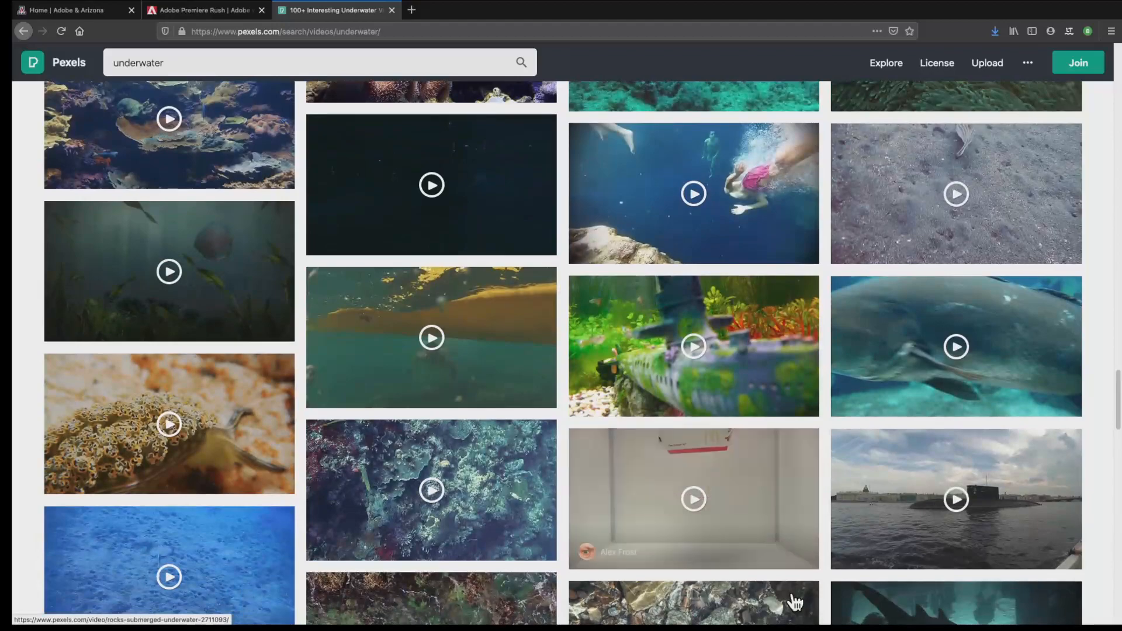
scroll(796, 602, up, 12)
scroll(796, 602, up, 7)
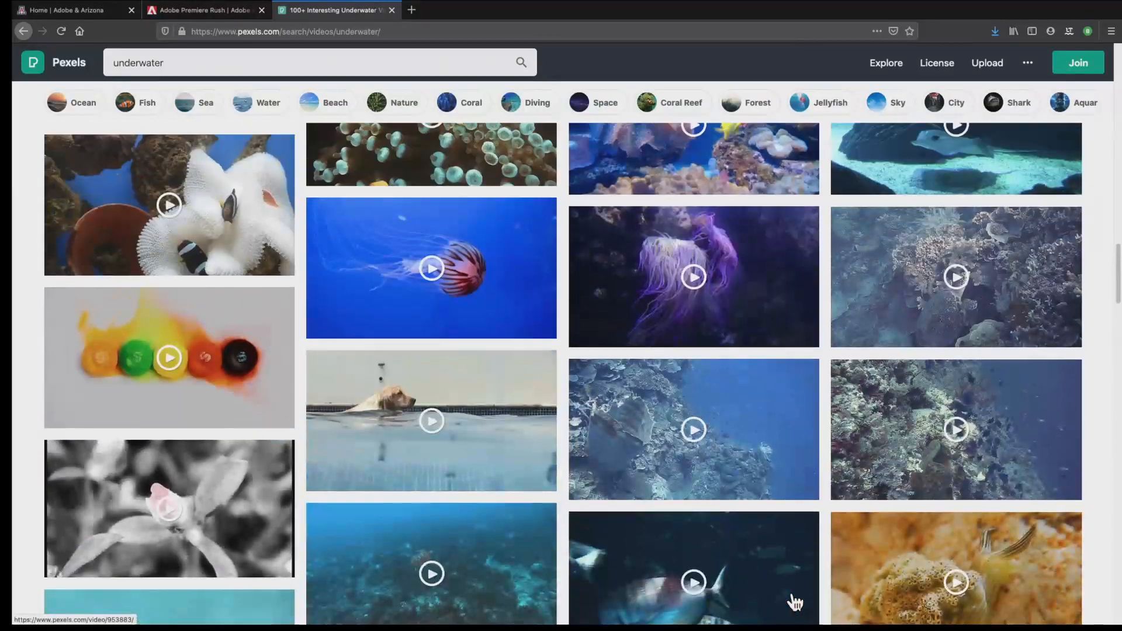
scroll(912, 599, up, 8)
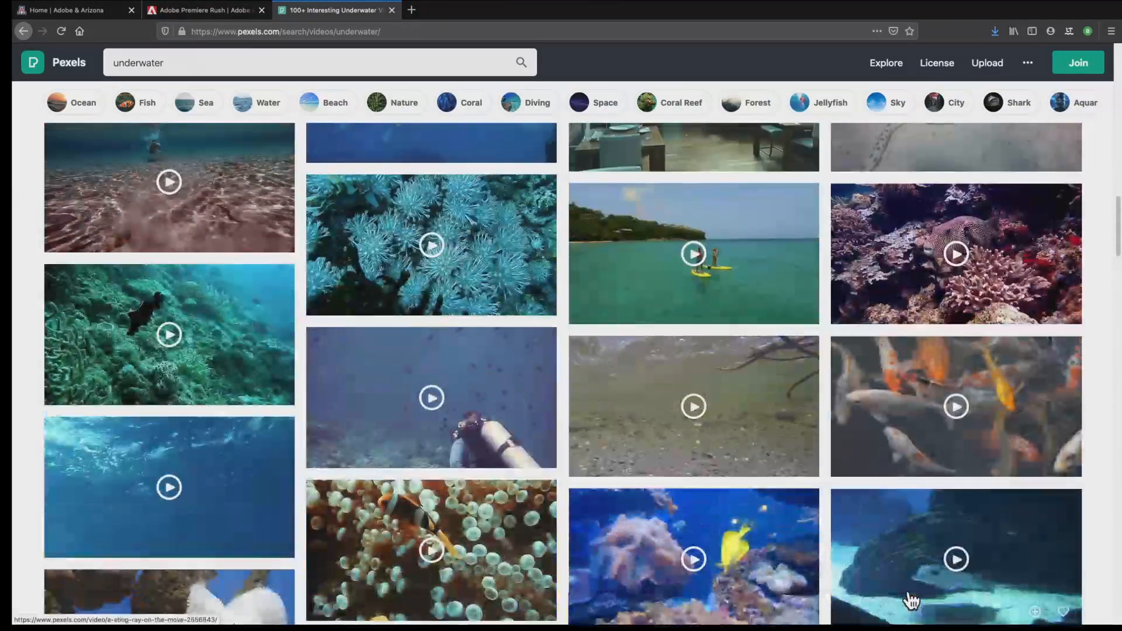
scroll(903, 463, up, 8)
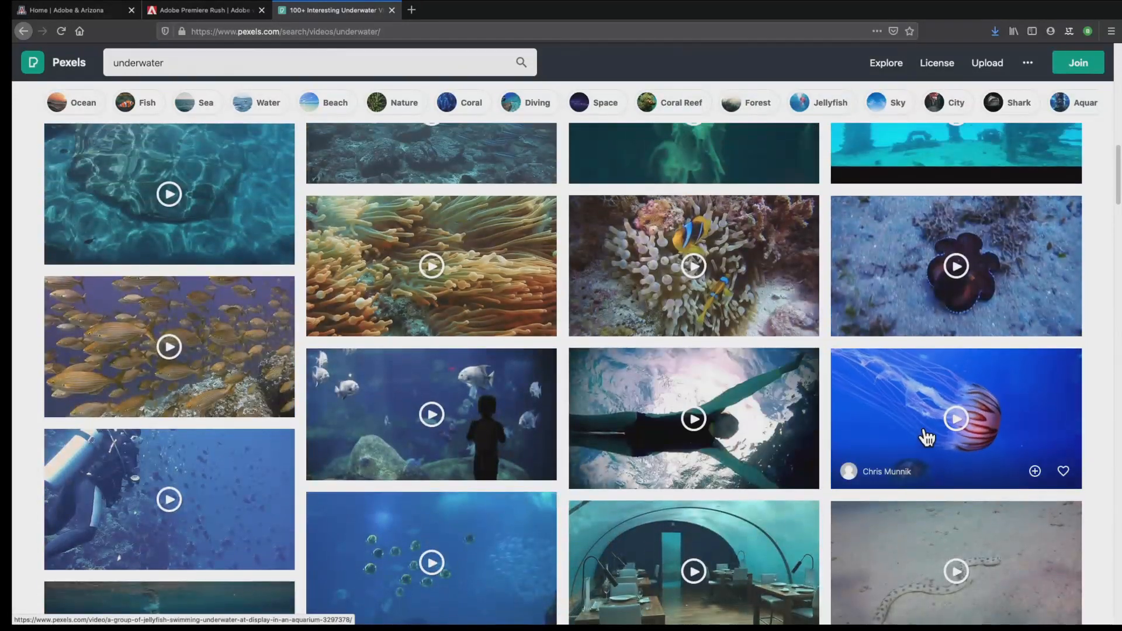
Download and save the video of a group of jellyfish swimming in an aquarium, and close its page
click(967, 454)
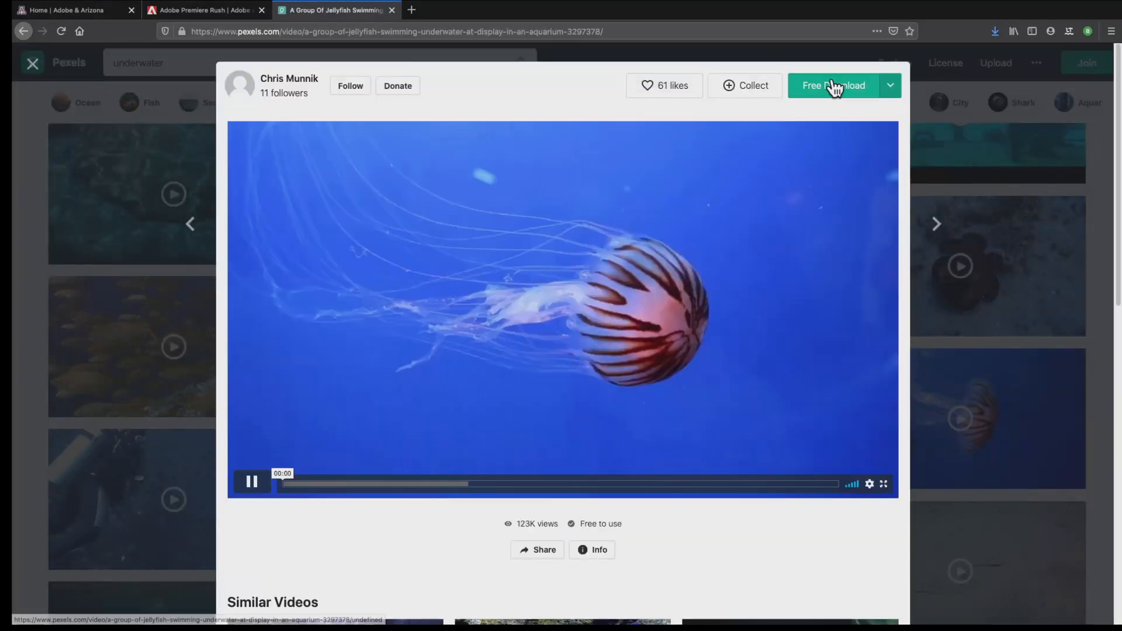
click(835, 87)
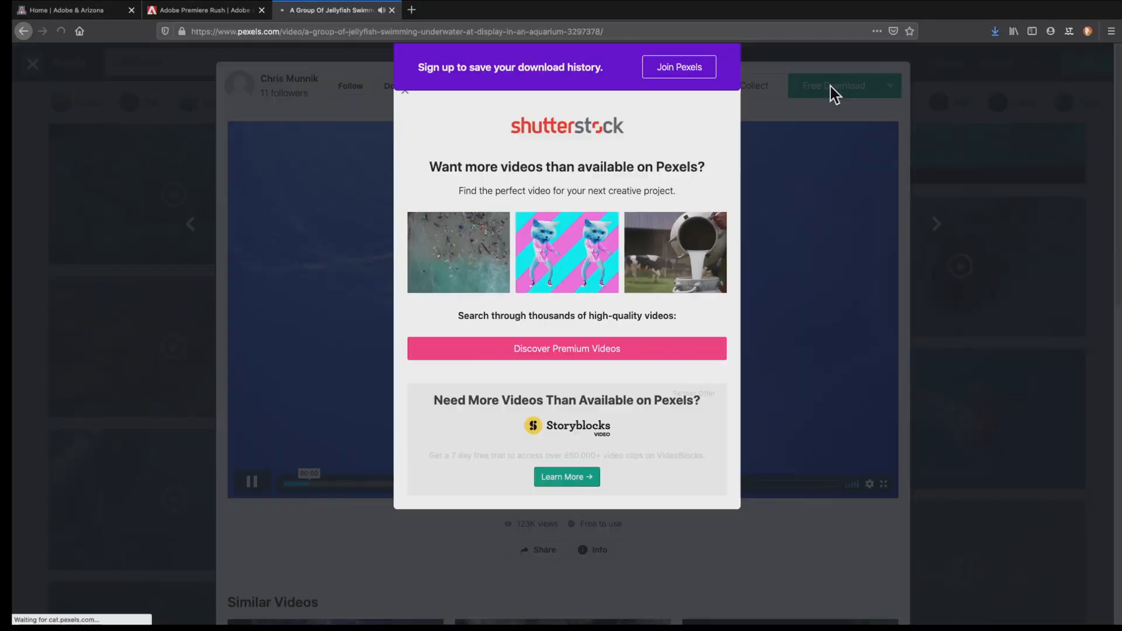
click(432, 322)
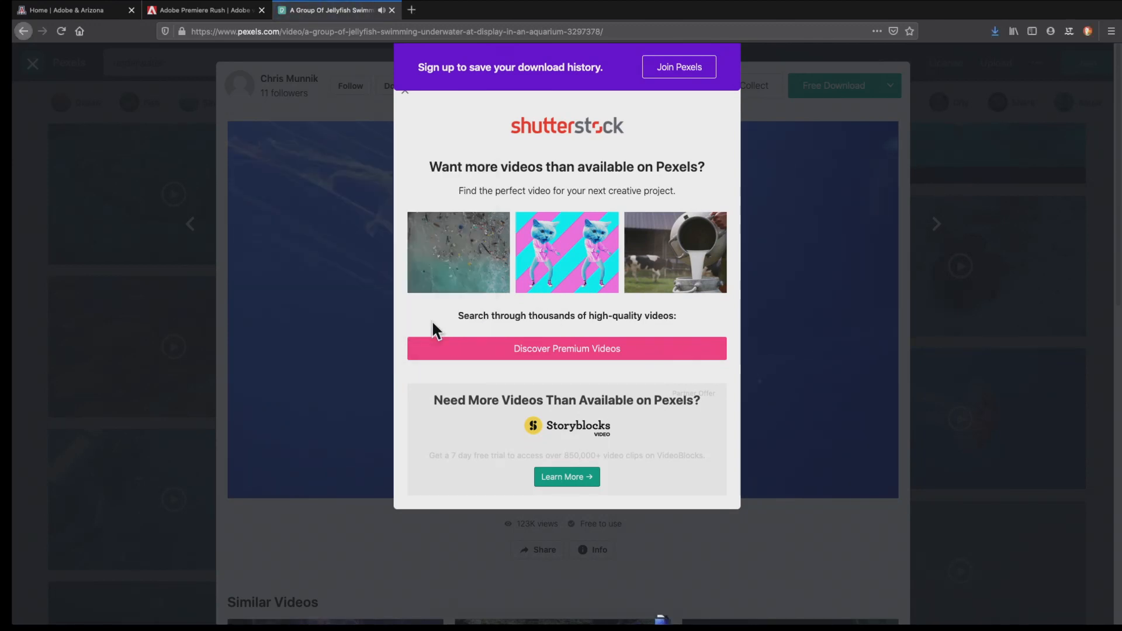
click(784, 431)
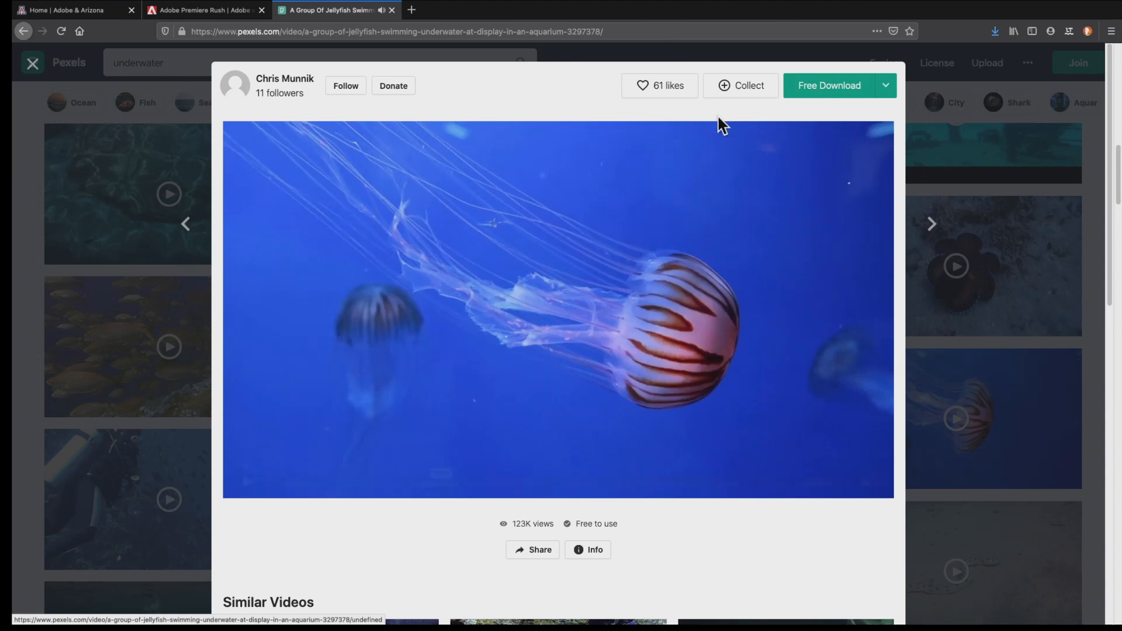
click(971, 76)
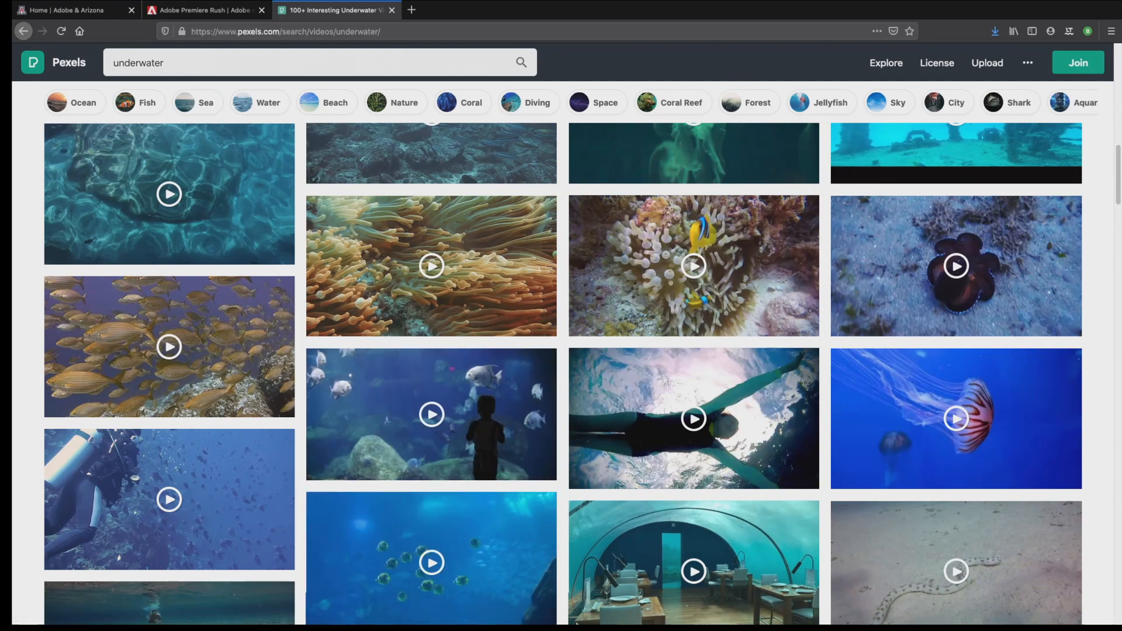
Switch to Finder, show the newest files in the Downloads folder, and collapse the Quickstart_Demo(1) folder
key(ctrl+Left)
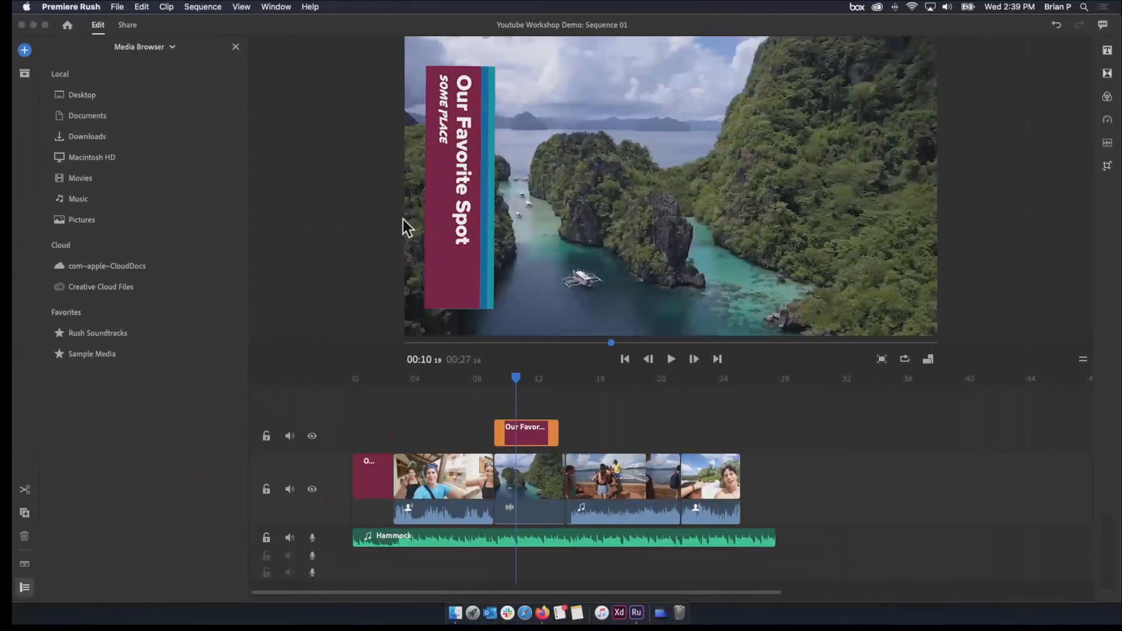
click(455, 612)
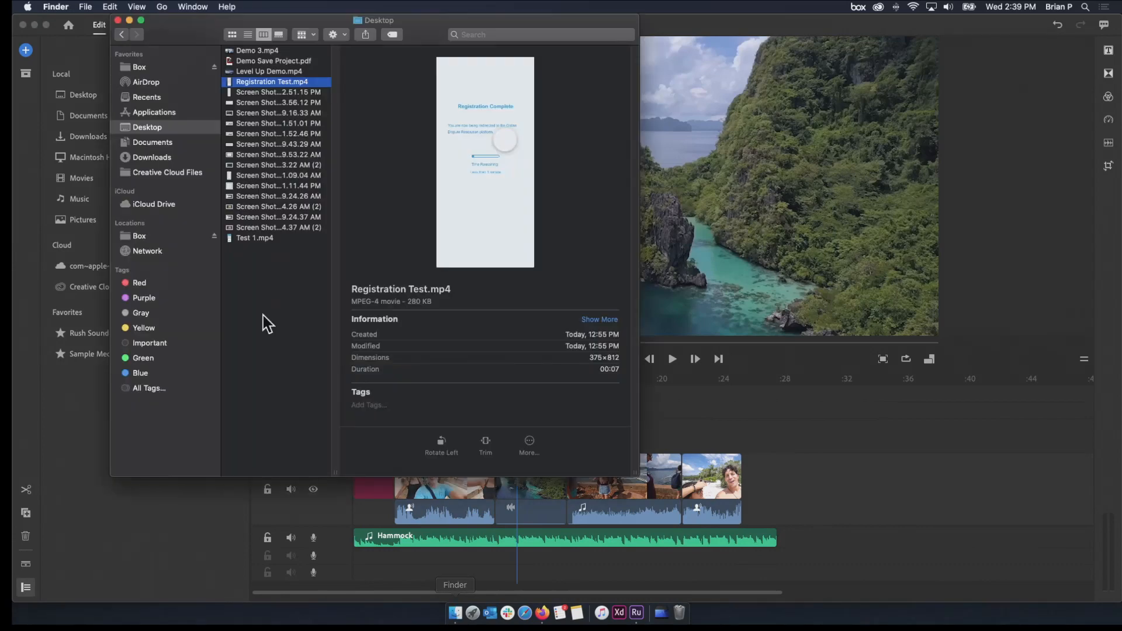
click(153, 158)
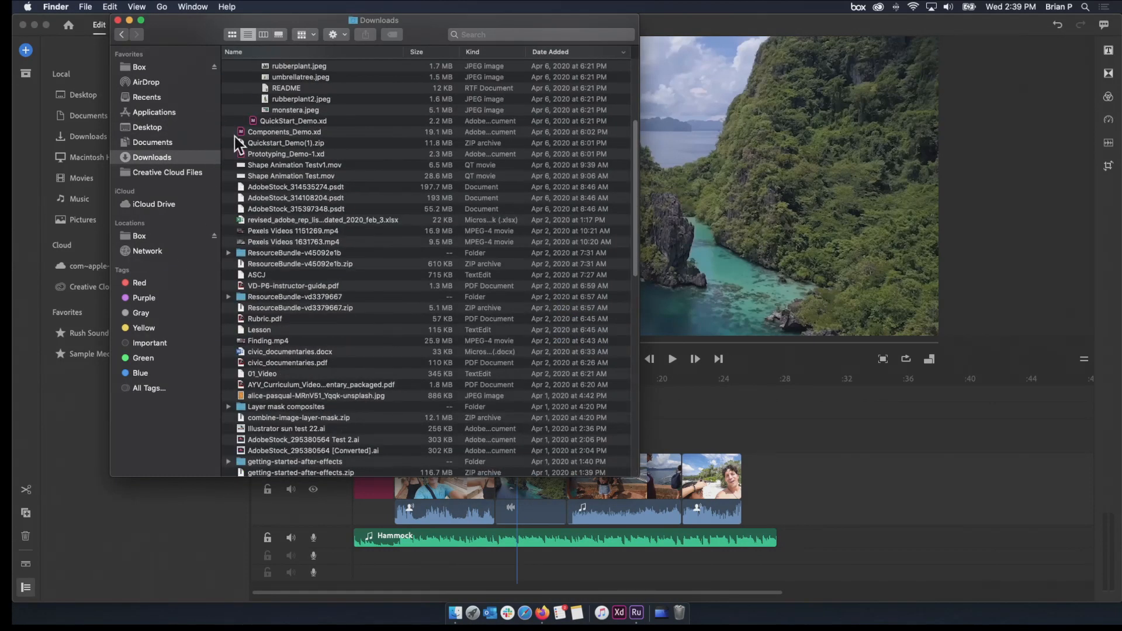
scroll(247, 118, up, 5)
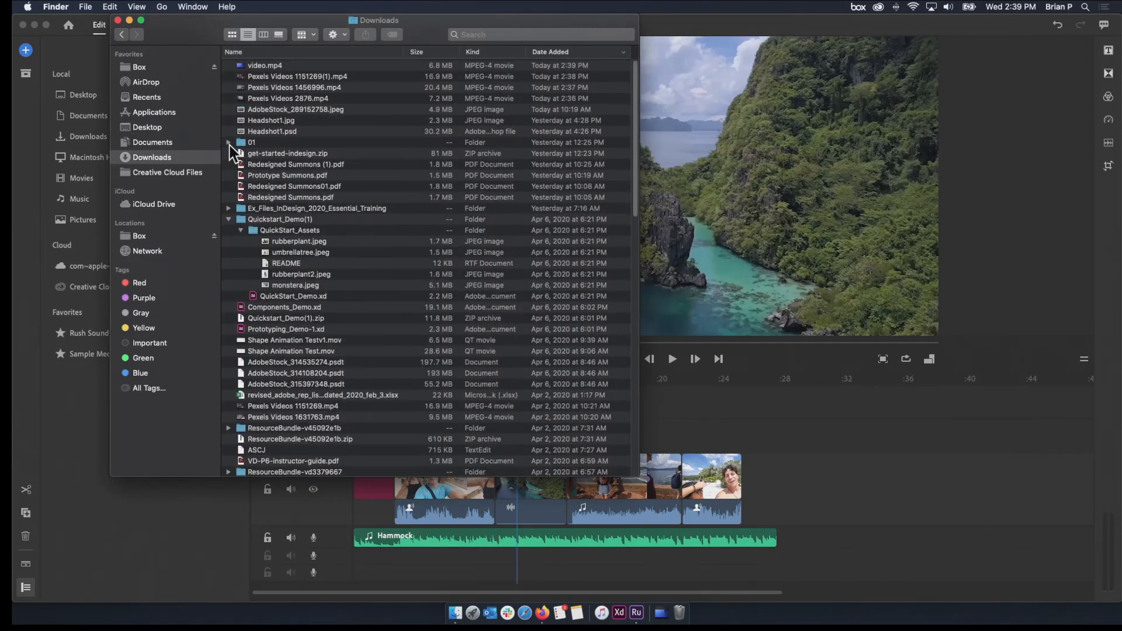
click(227, 144)
click(227, 143)
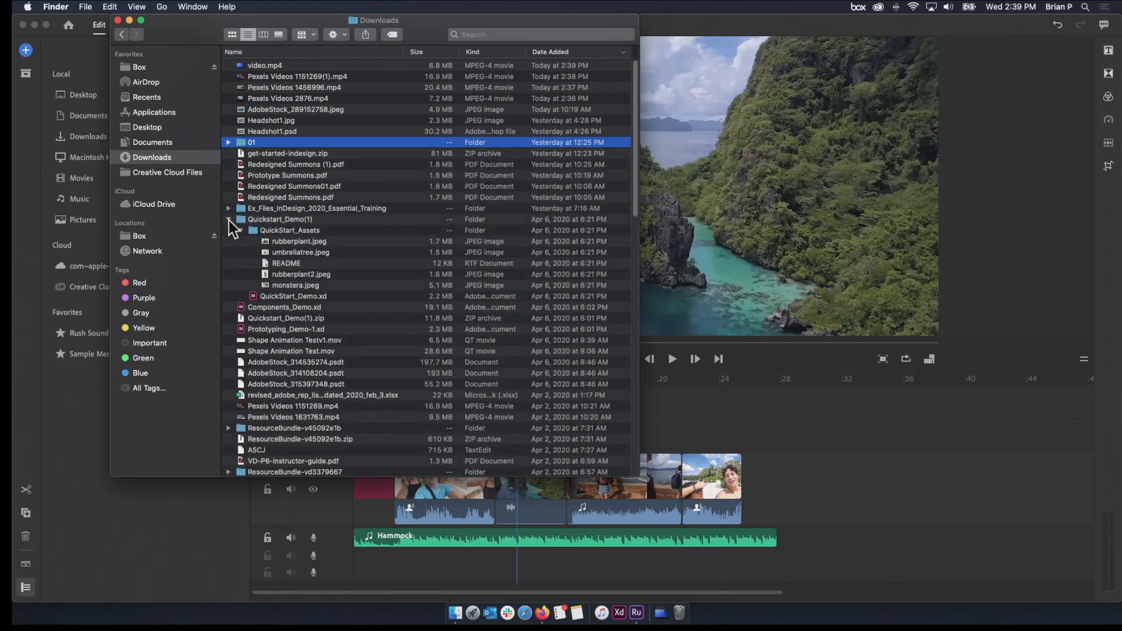
click(228, 220)
Select video.mp4 and the three newest Pexels videos and group them into a new folder
click(274, 97)
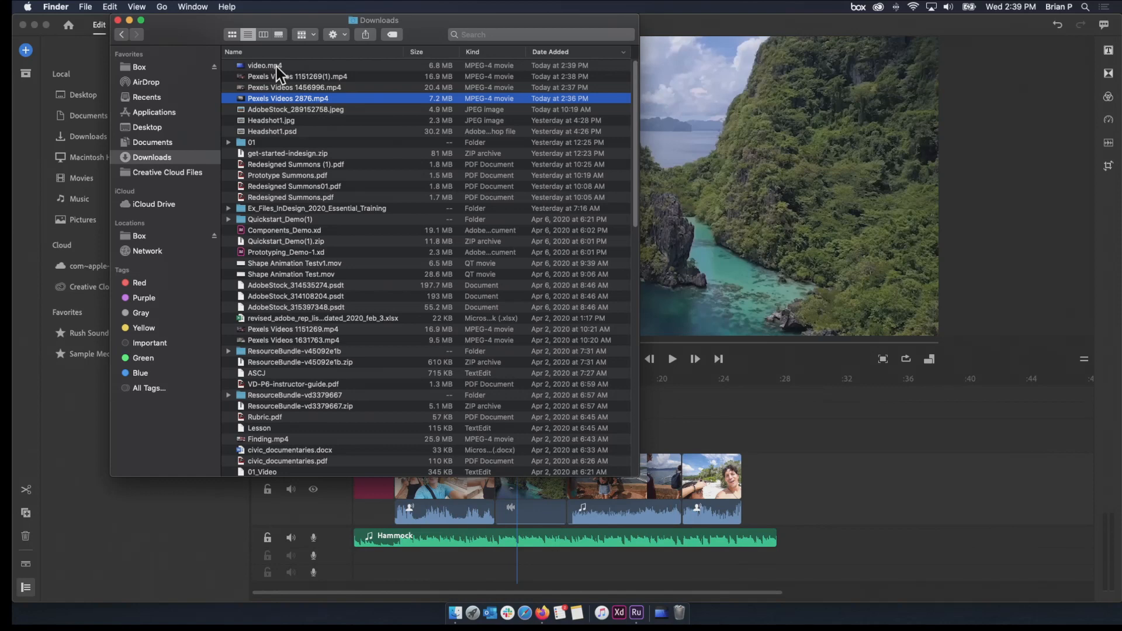
shift+click(272, 66)
right_click(277, 67)
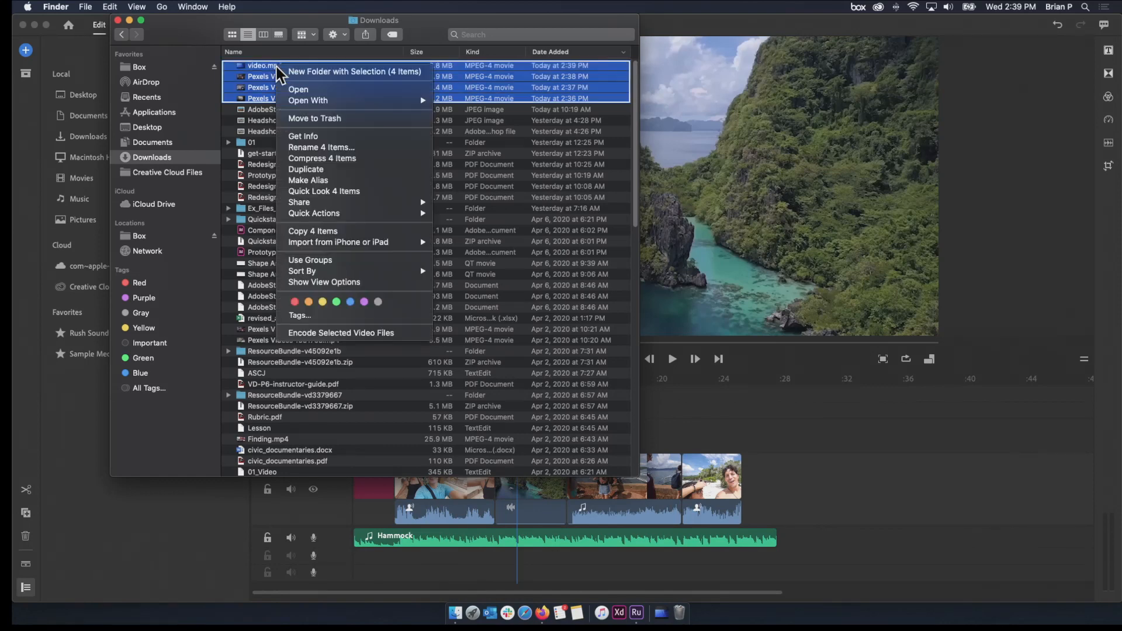
click(319, 71)
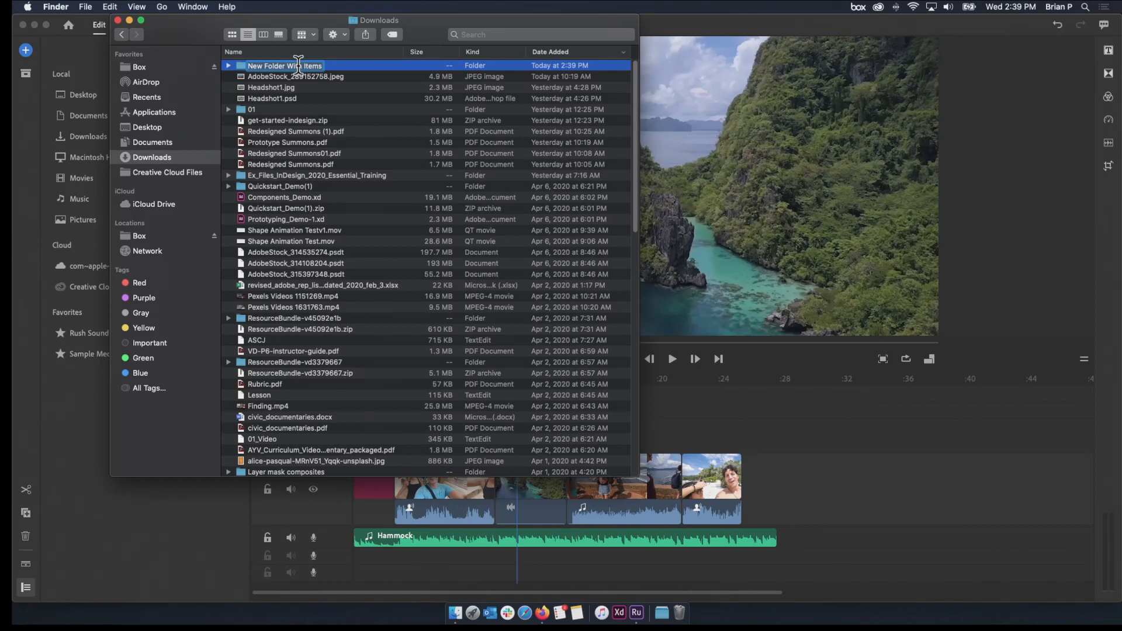
Name the new folder of Pexels clips and move it from Downloads to the Desktop
text(Pe)
key(Return)
drag(240, 66, 144, 129)
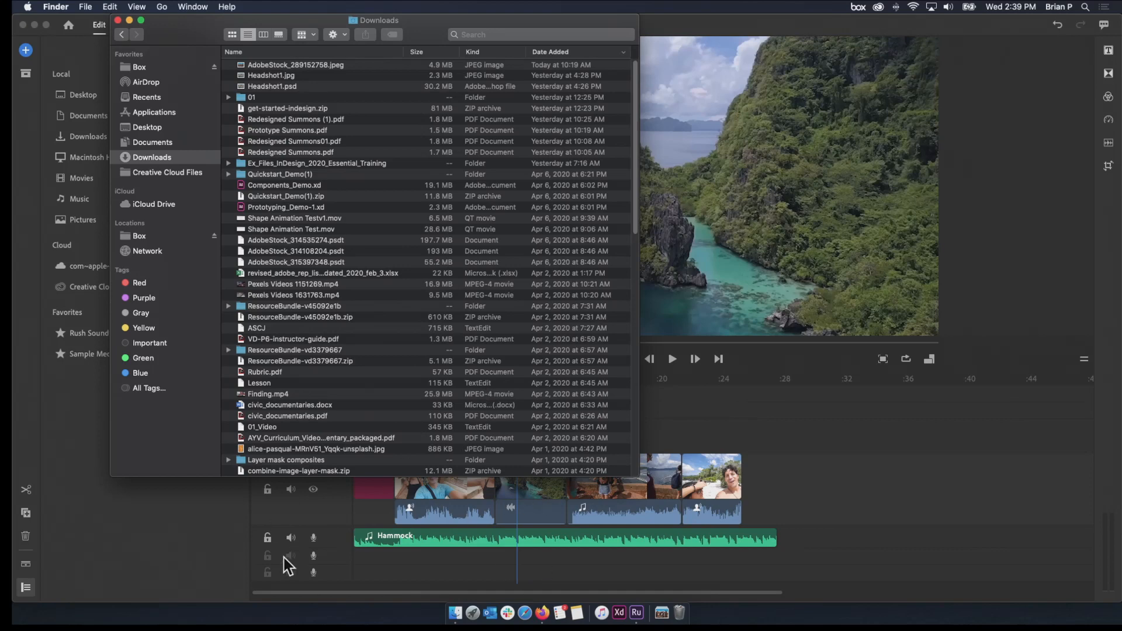
Switch back to the Youtube Workshop Demo project in Premiere Rush
click(340, 551)
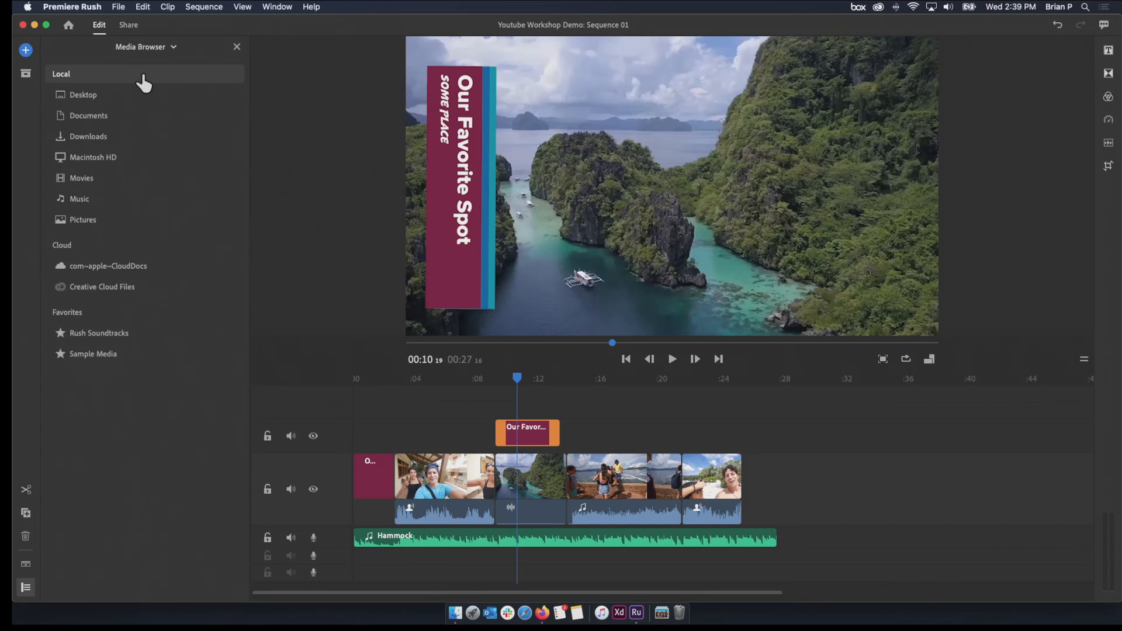
click(112, 9)
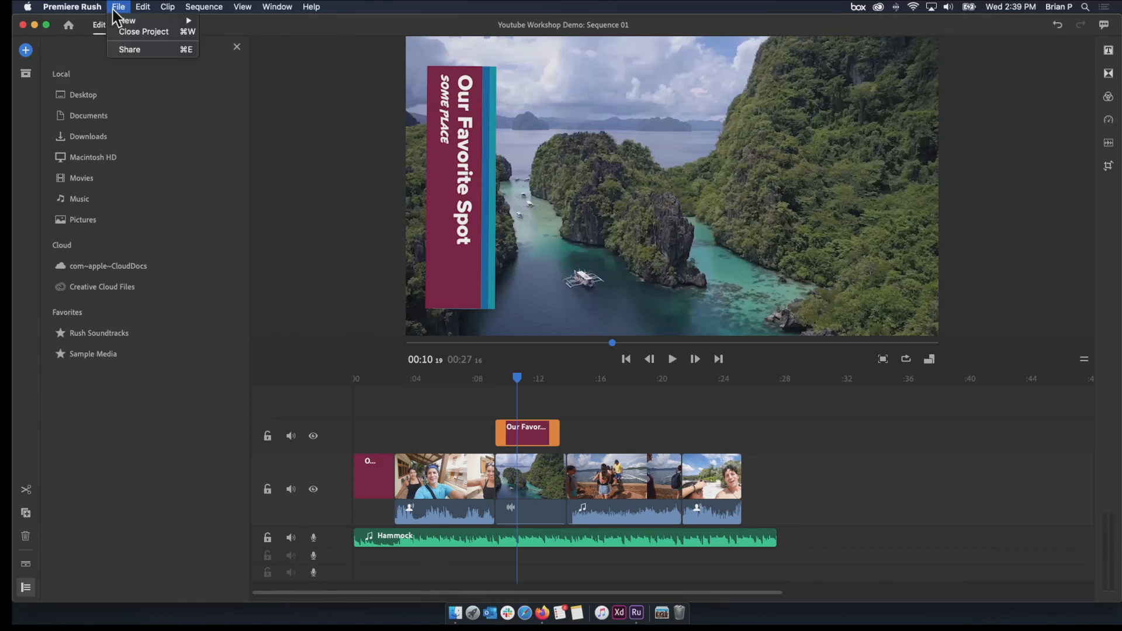
click(205, 105)
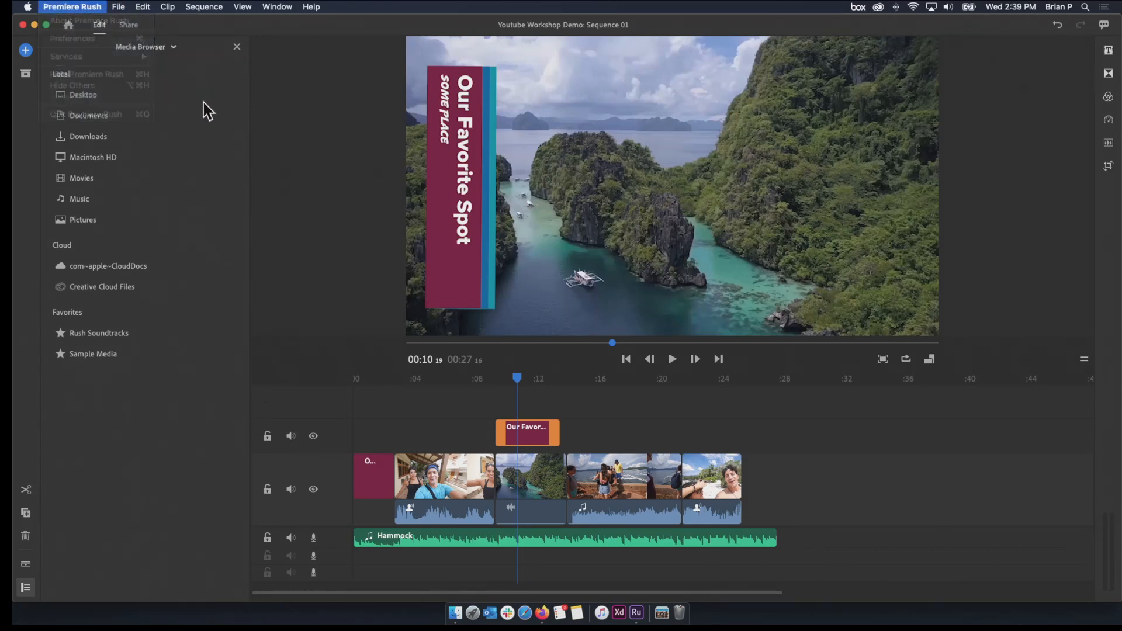
Browse to the Project Video Footage folder on the Desktop and open Pexels Videos 2876 in the source preview
click(25, 51)
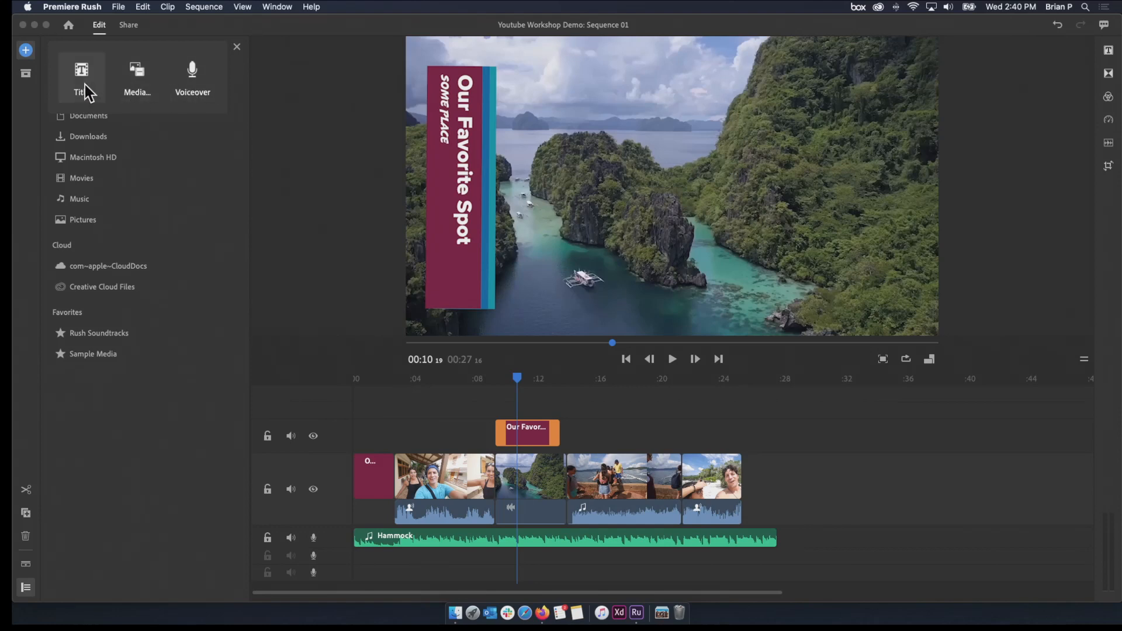
click(146, 87)
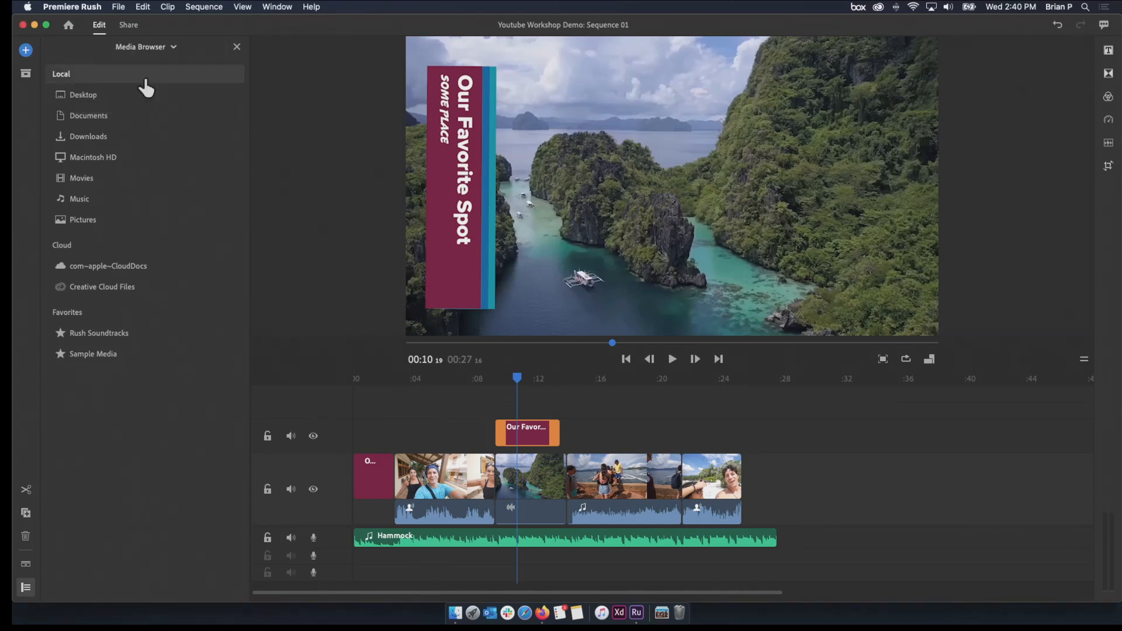
click(124, 99)
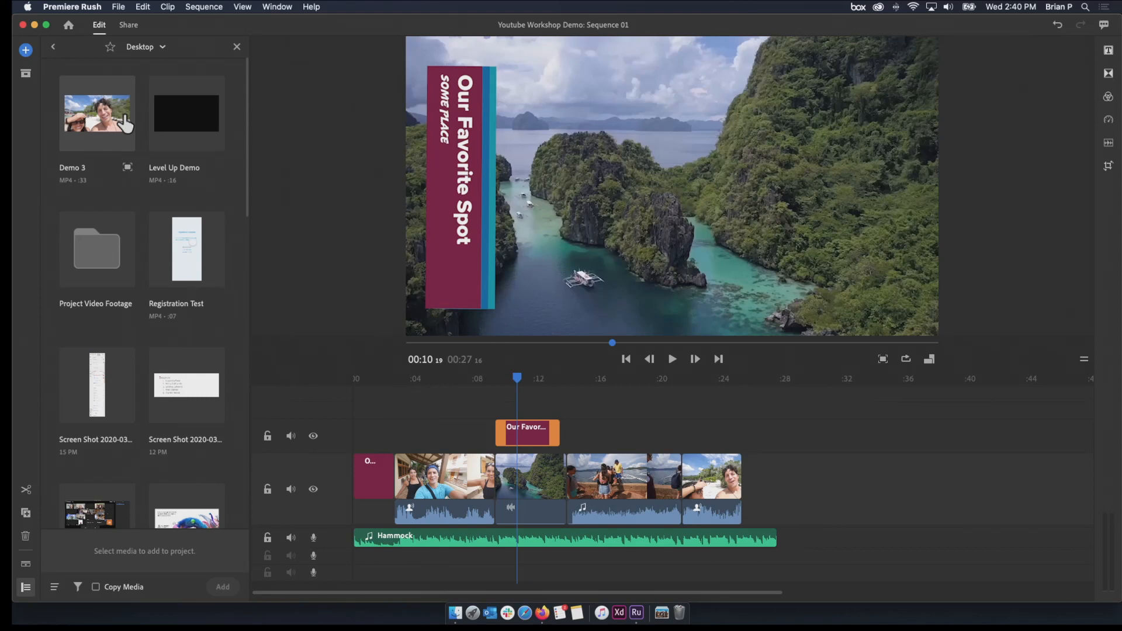
click(107, 257)
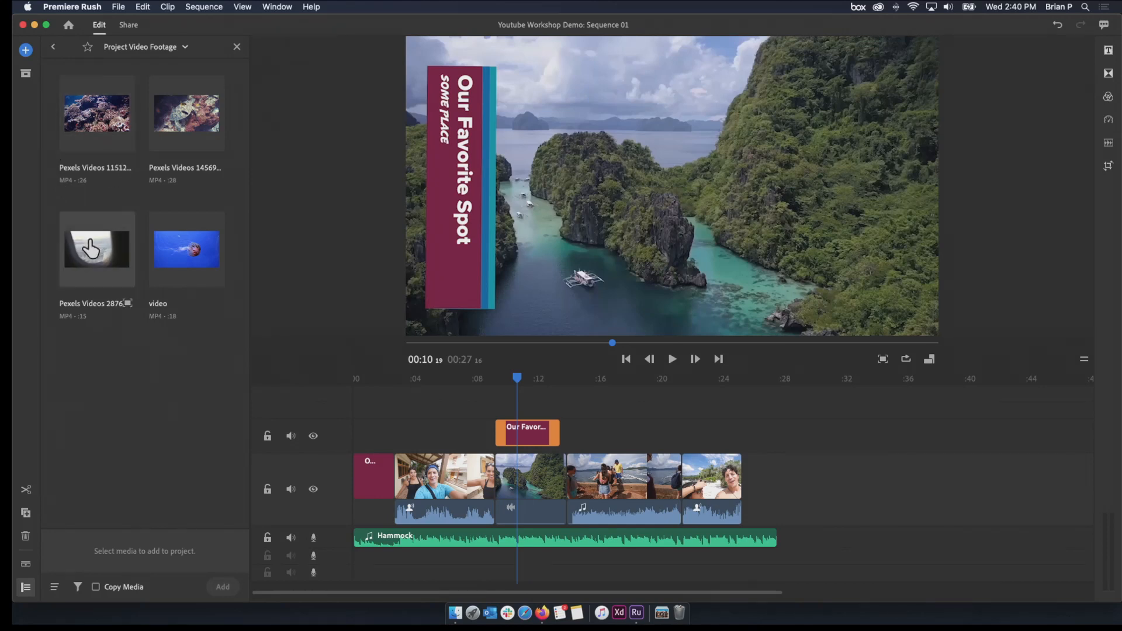
click(129, 313)
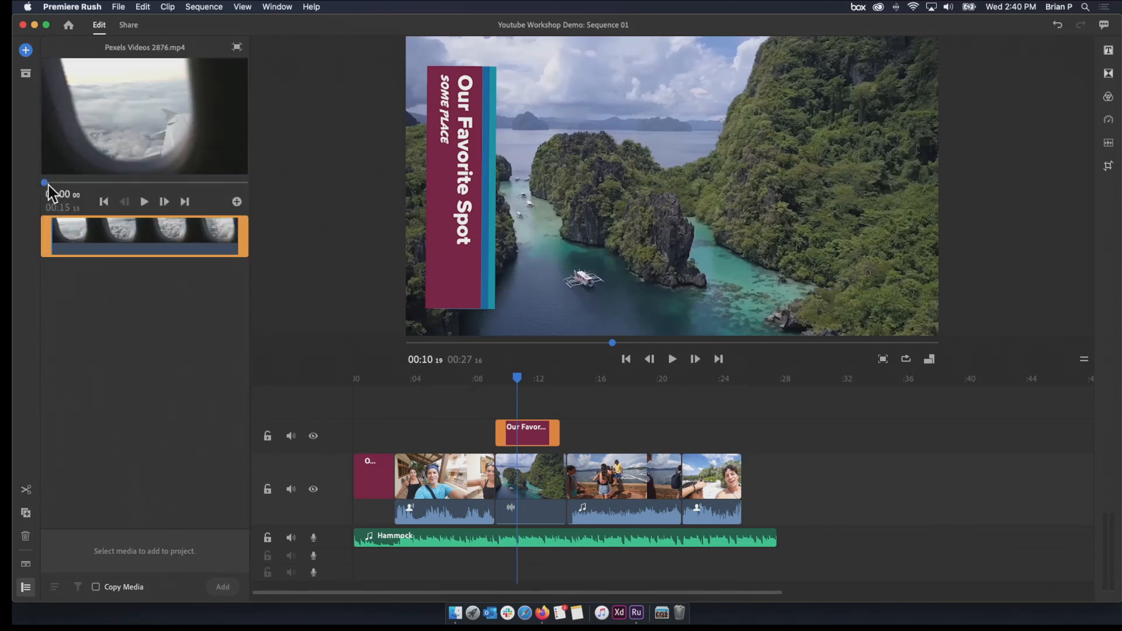
Play part of the airplane window clip in the source preview and scrub back to near its start
click(143, 201)
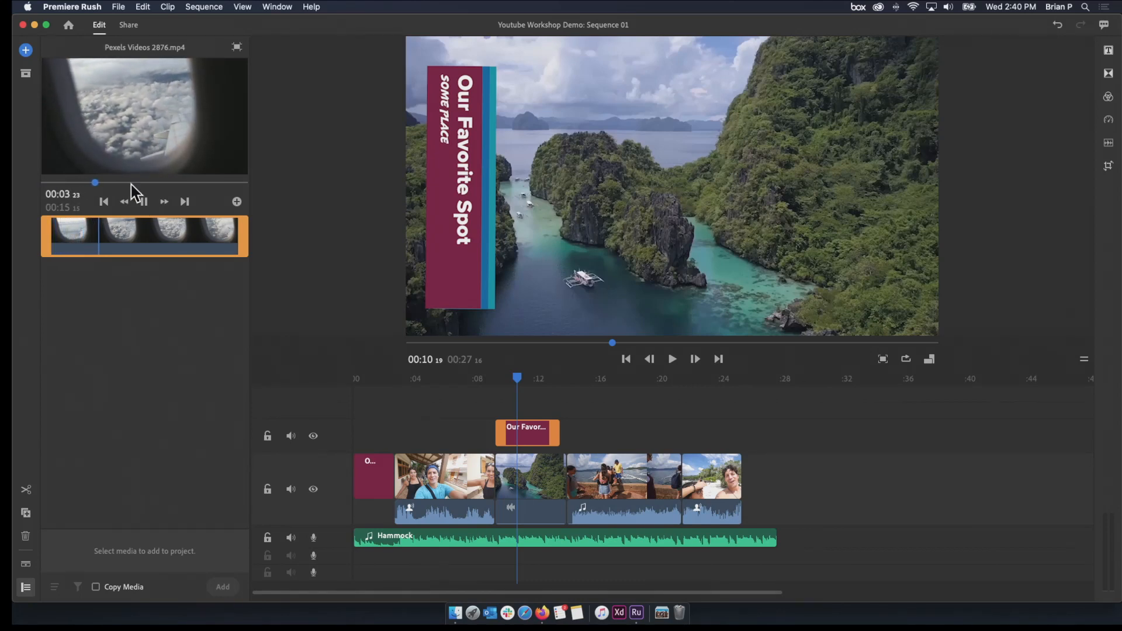
key(space)
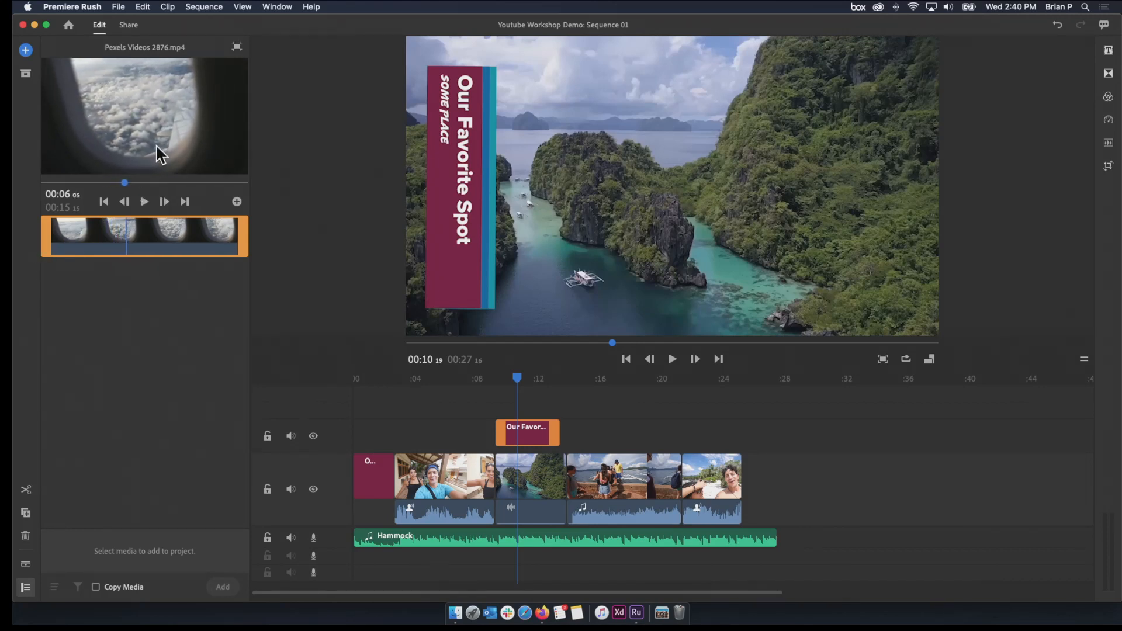
drag(130, 179, 50, 186)
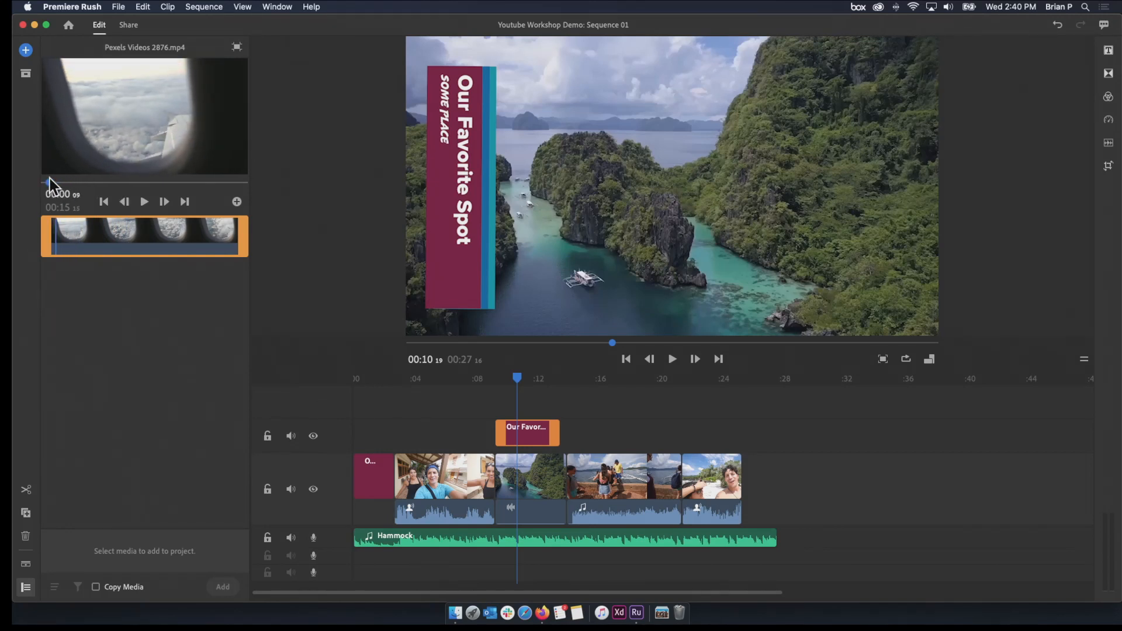
Trim the airplane window clip's start to about 00:01:11 and shorten its end for a selection of 00:02:16
drag(46, 249, 66, 249)
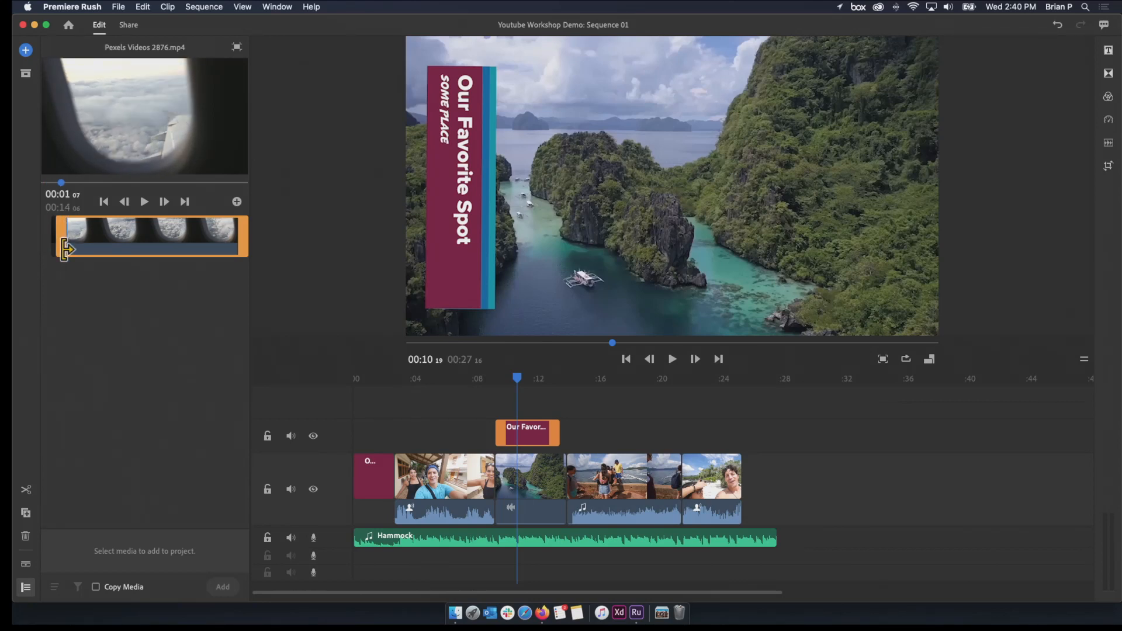
mouse_move(65, 249)
mouse_down()
mouse_move(51, 246)
mouse_move(68, 238)
mouse_up()
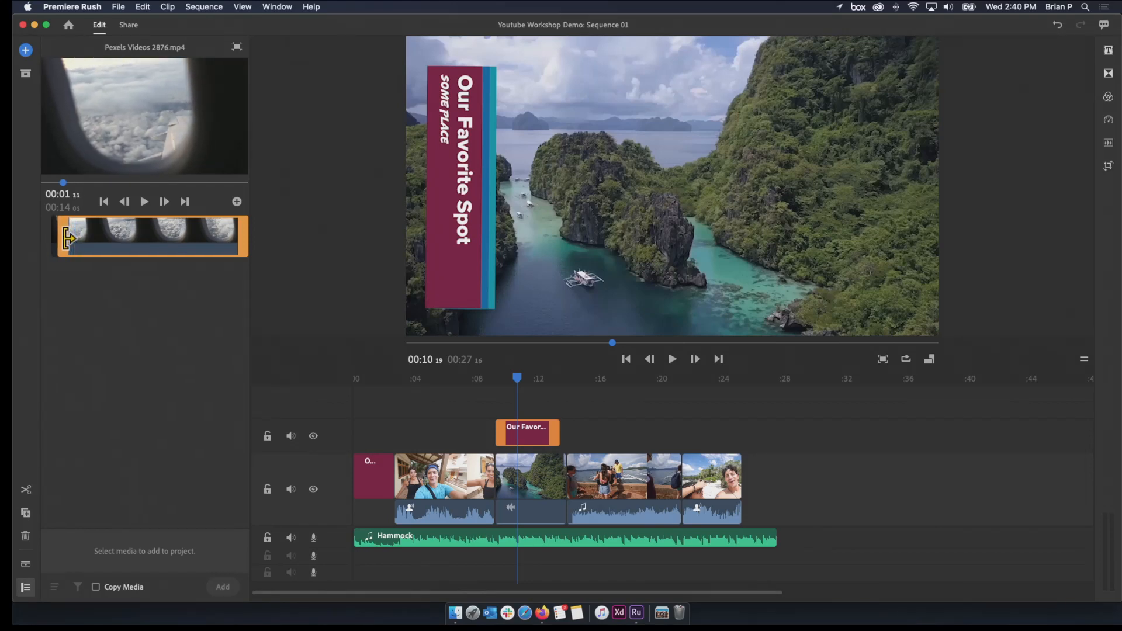
click(141, 204)
click(142, 203)
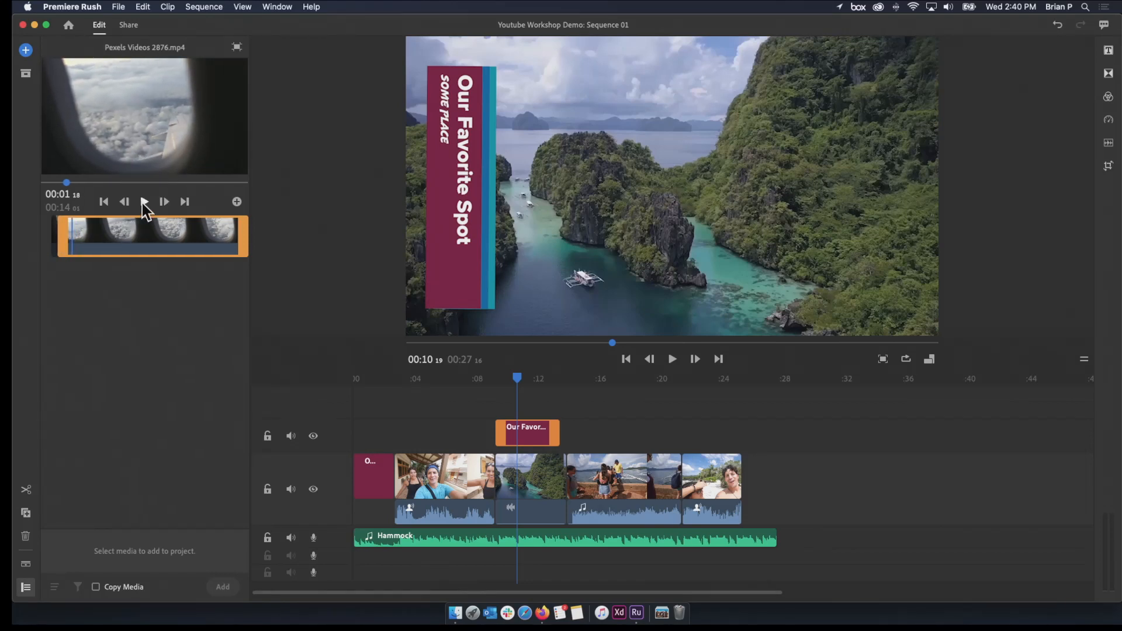
click(144, 202)
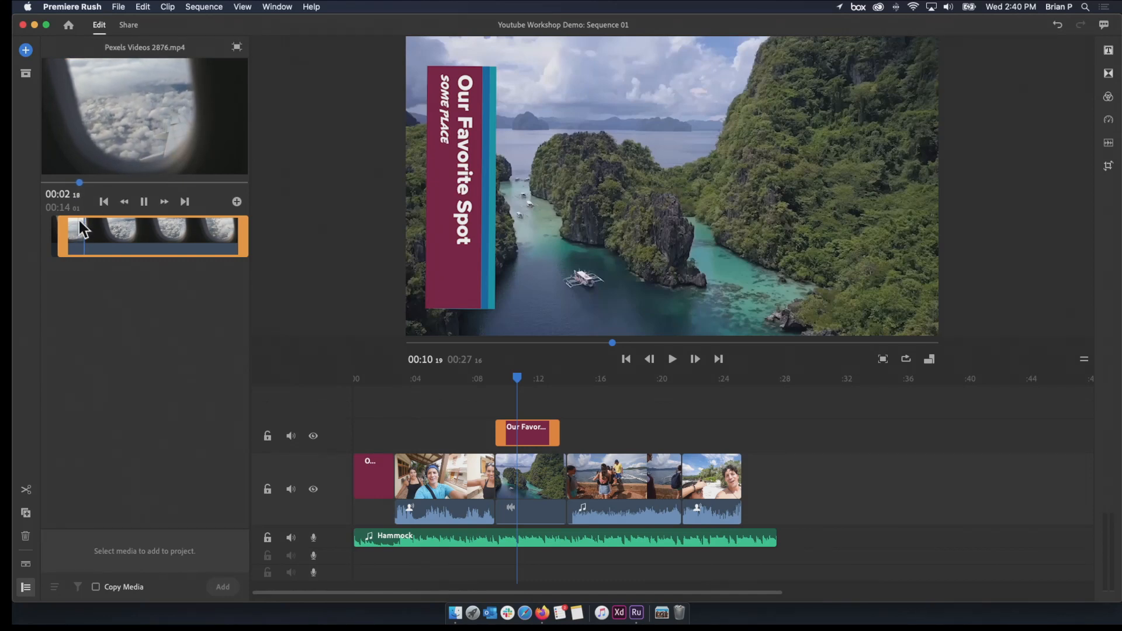
key(space)
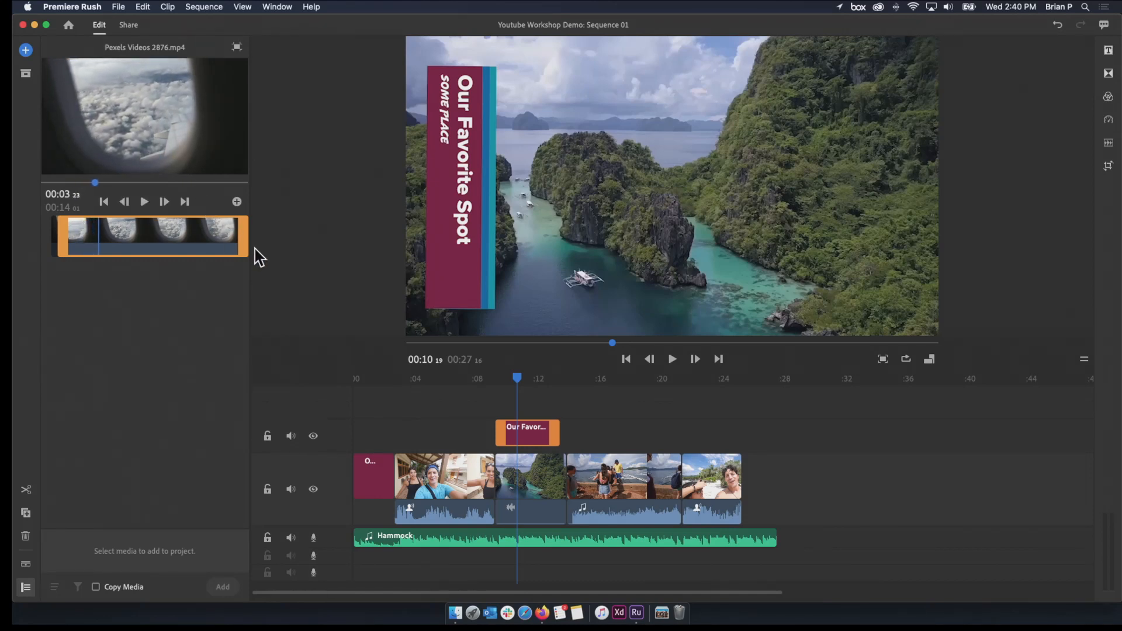
drag(242, 248, 91, 263)
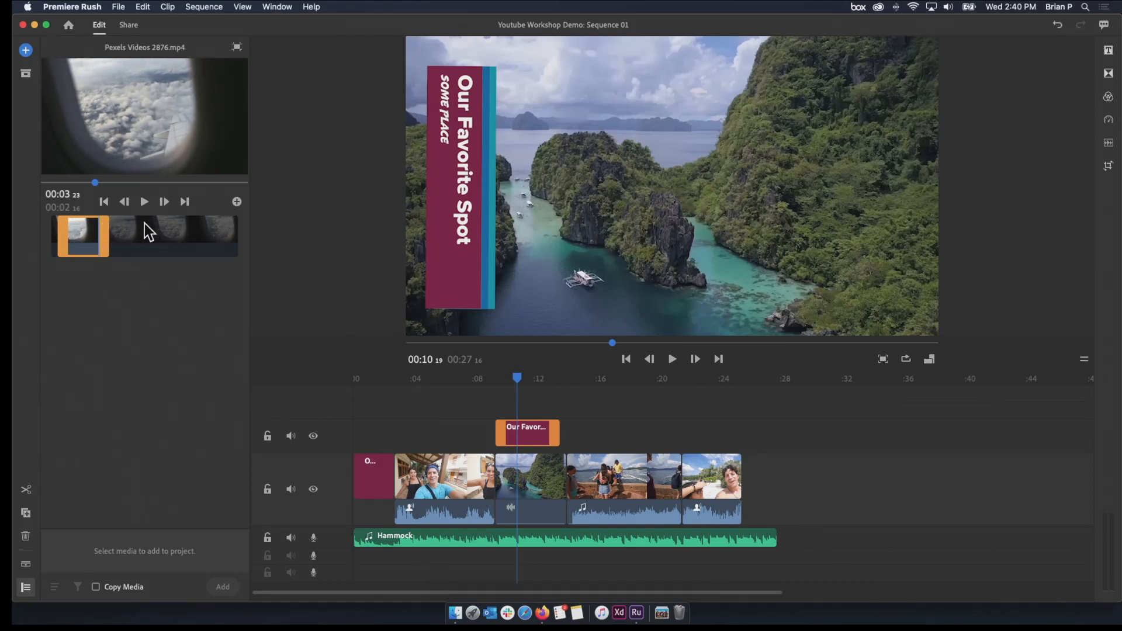
Extend both trim handles of the airplane window clip back to its full length
drag(105, 241, 330, 244)
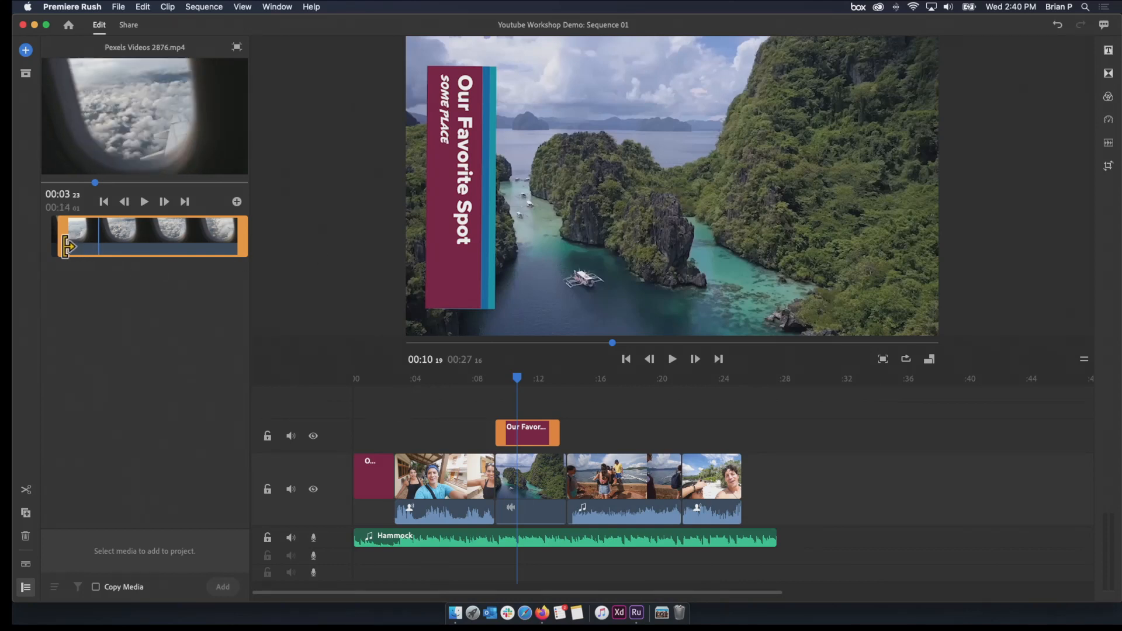
drag(67, 245, 17, 256)
key(o)
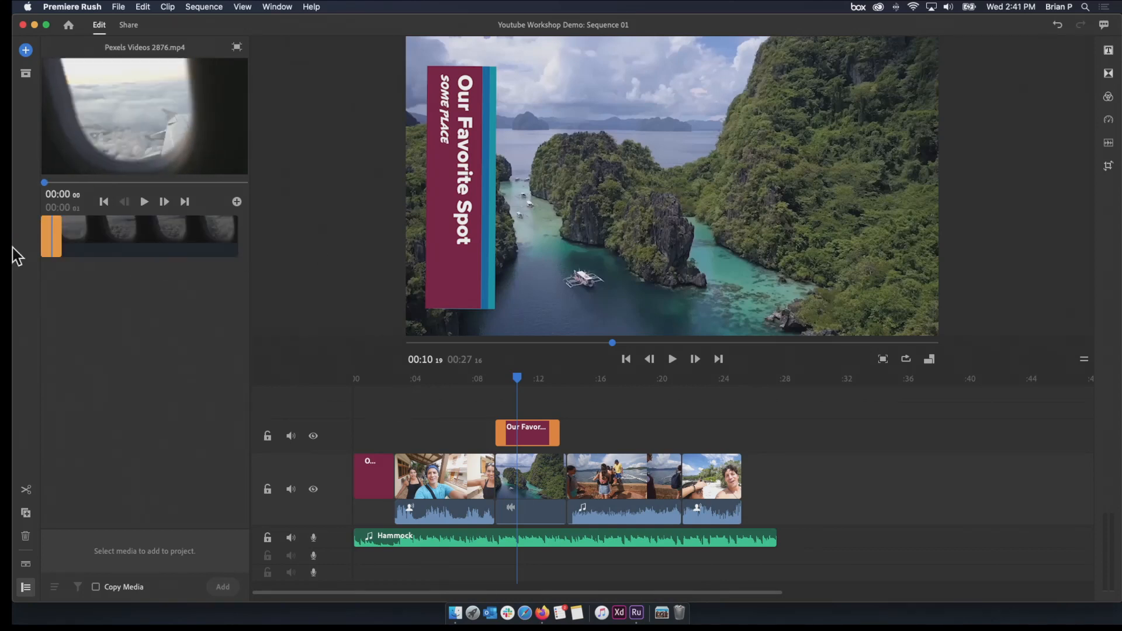
key(super+shift+z)
drag(56, 232, 245, 237)
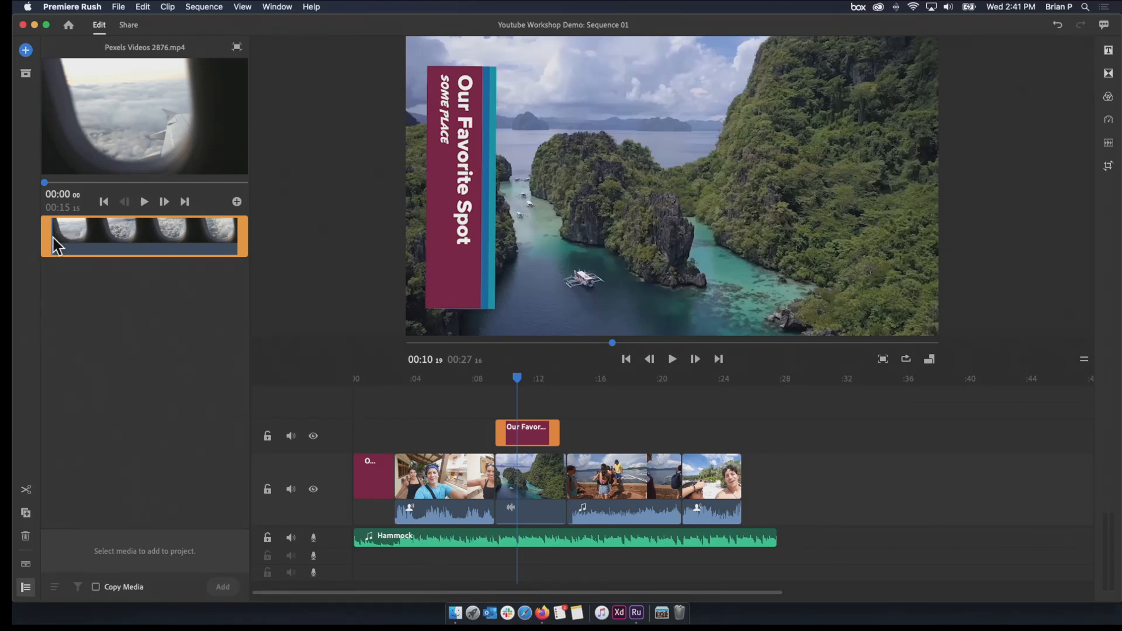
Trim the airplane window clip to a 00:02:26 selection and insert it between the opening title and the walking selfie clip
click(144, 202)
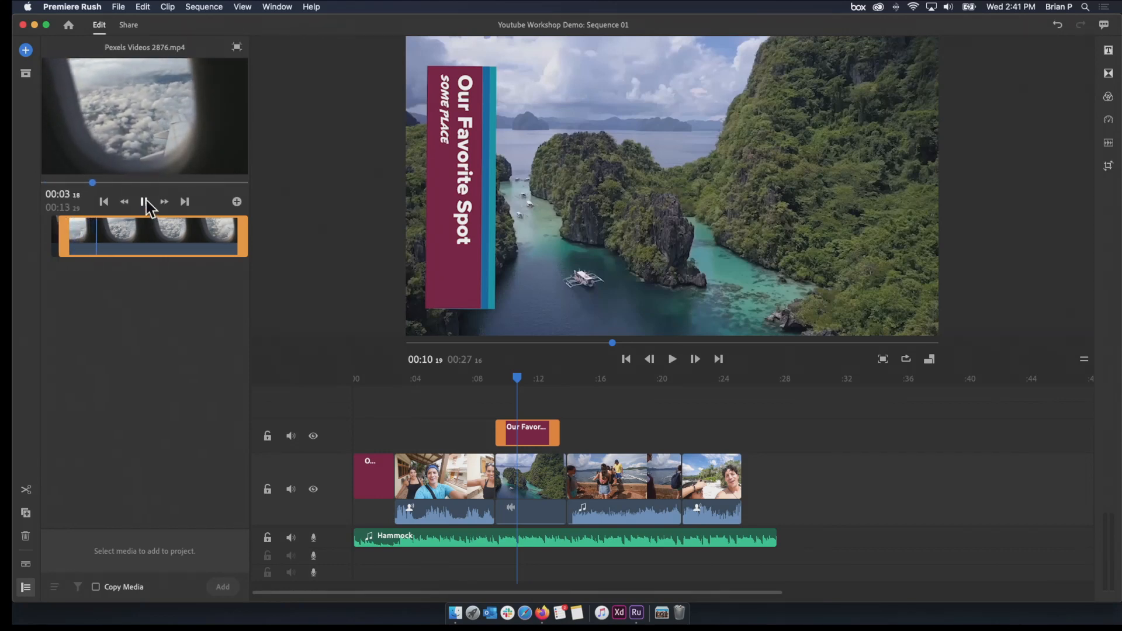
key(o)
click(145, 201)
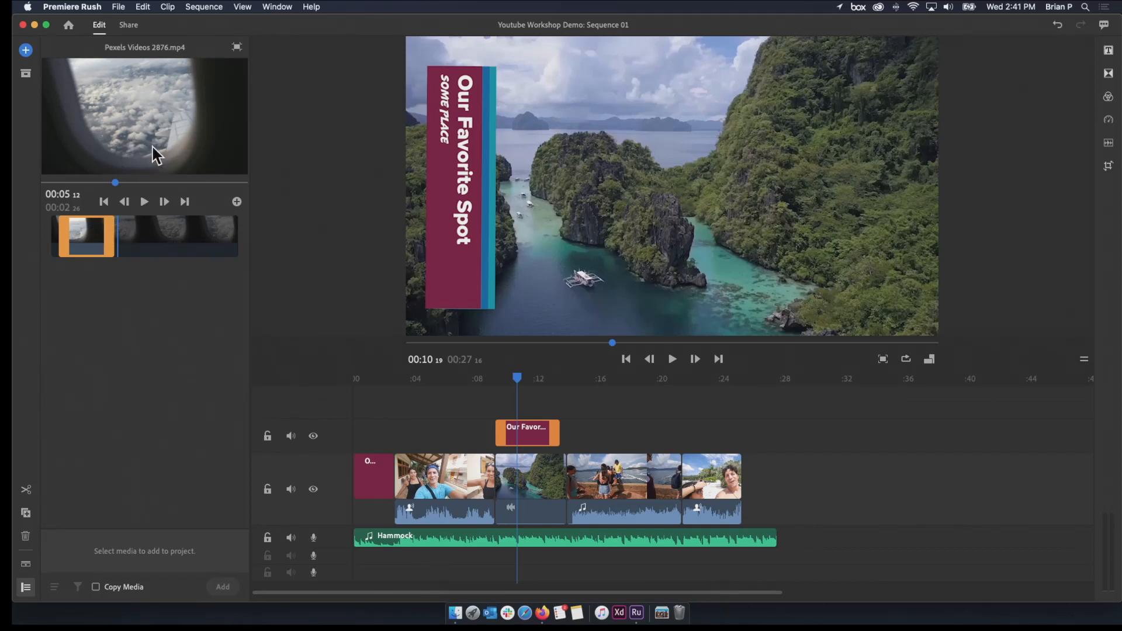
drag(155, 155, 398, 502)
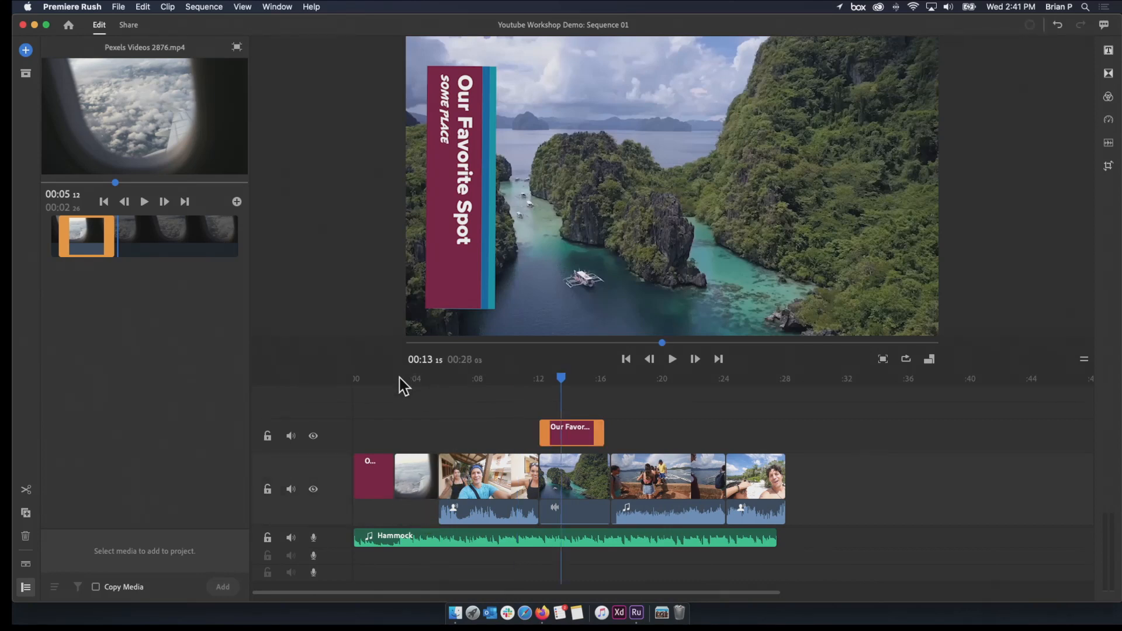
Play the sequence from the beginning to review the opening title, airplane window clip and cut to the walking selfie
drag(395, 384, 377, 384)
key(Home)
key(space)
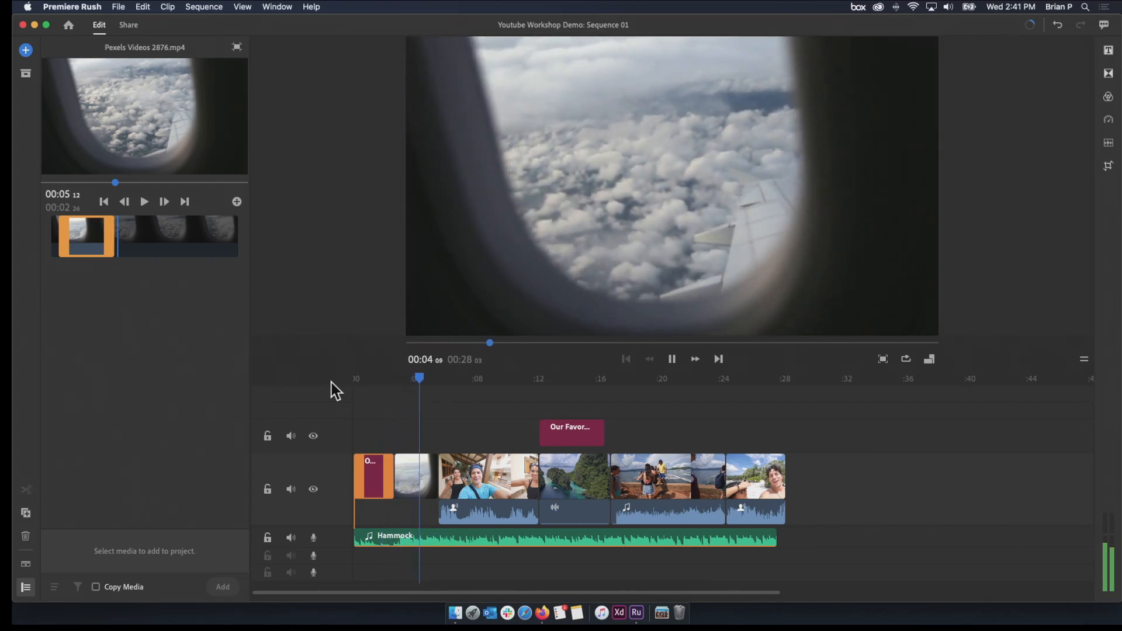
key(space)
click(702, 213)
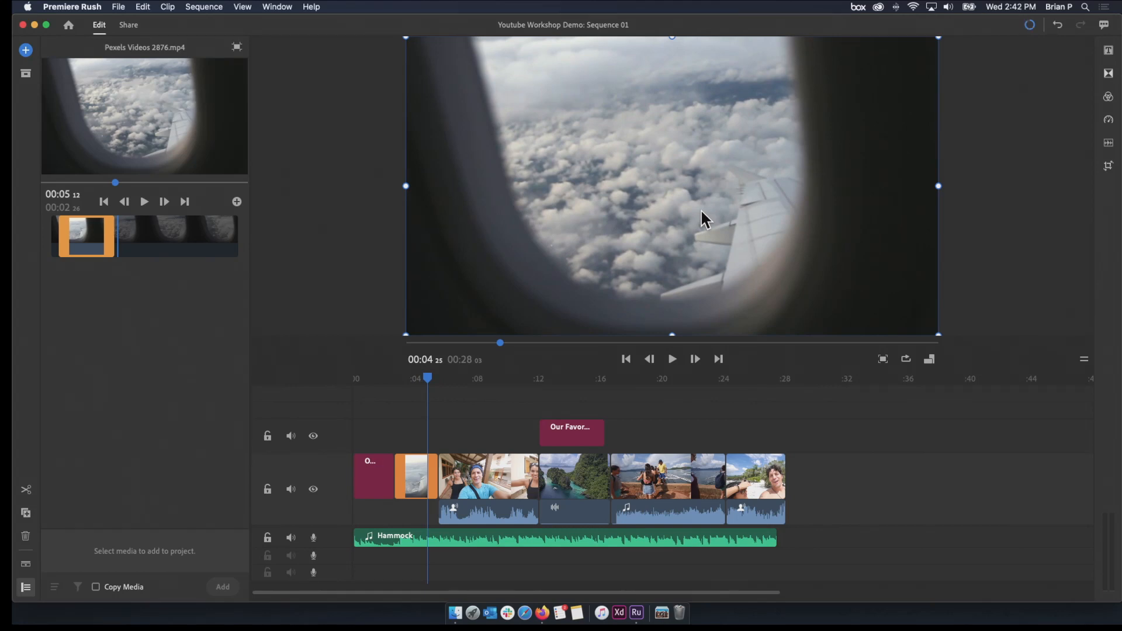
key(space)
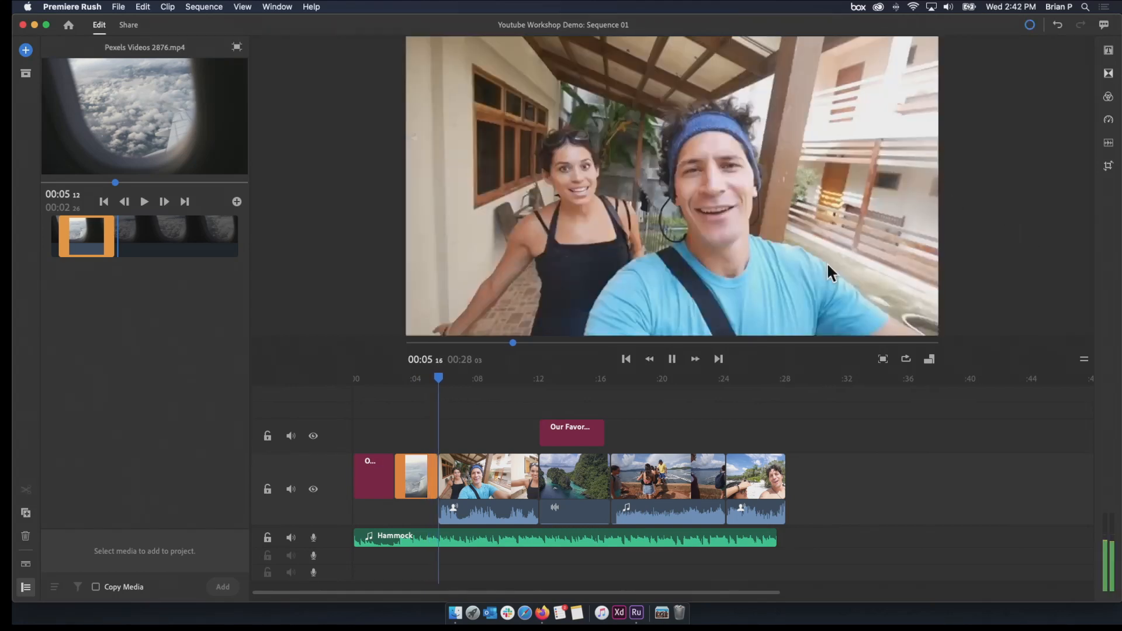
key(space)
Scrub and play through the rest of the sequence, checking the boat boarding clip's start and end
click(418, 379)
drag(417, 379, 643, 415)
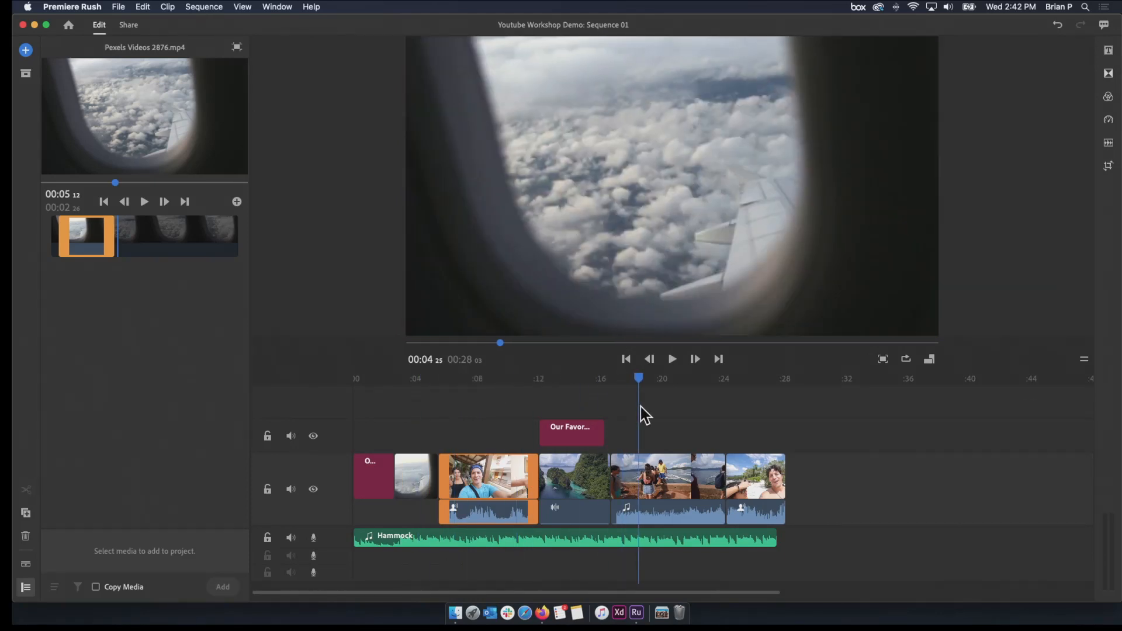
drag(612, 387, 471, 391)
key(space)
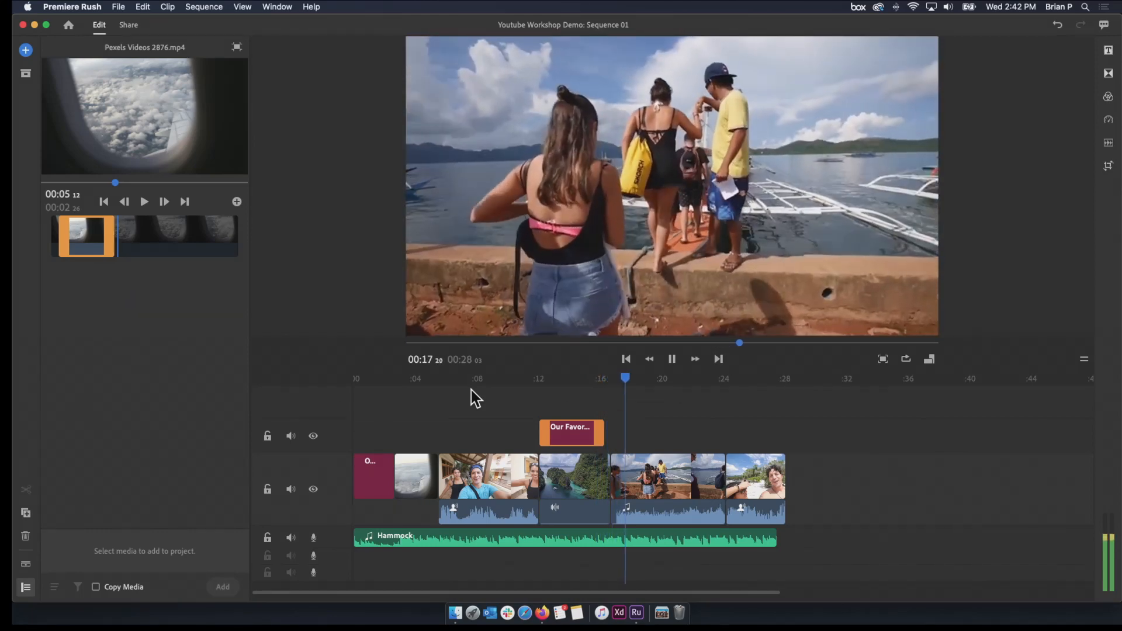
key(space)
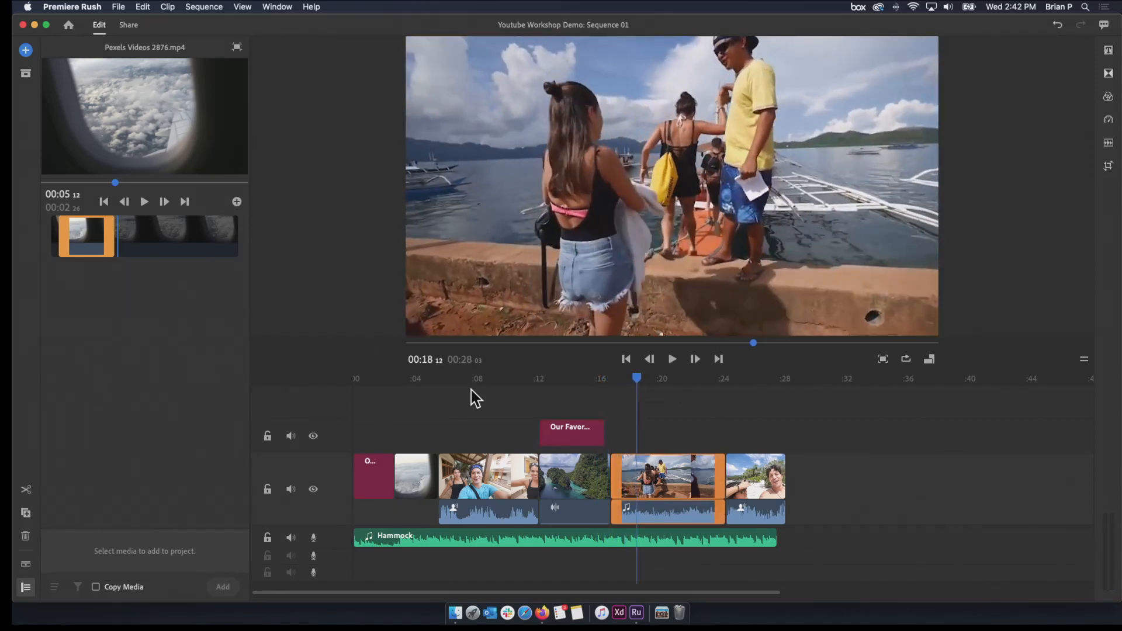
click(715, 489)
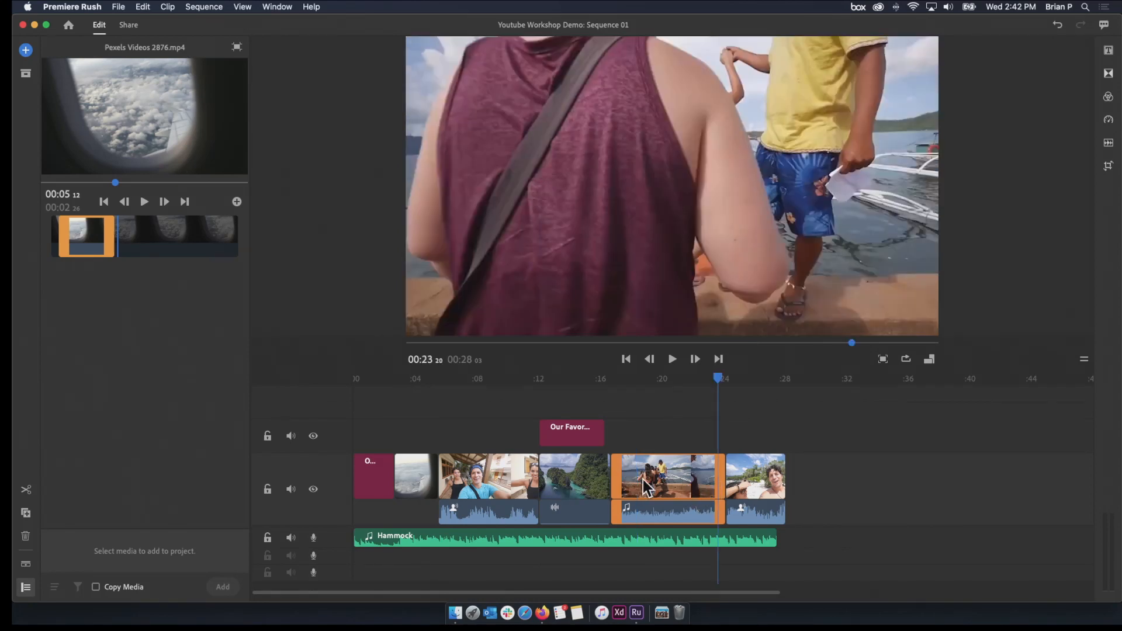
click(681, 383)
drag(673, 385, 621, 404)
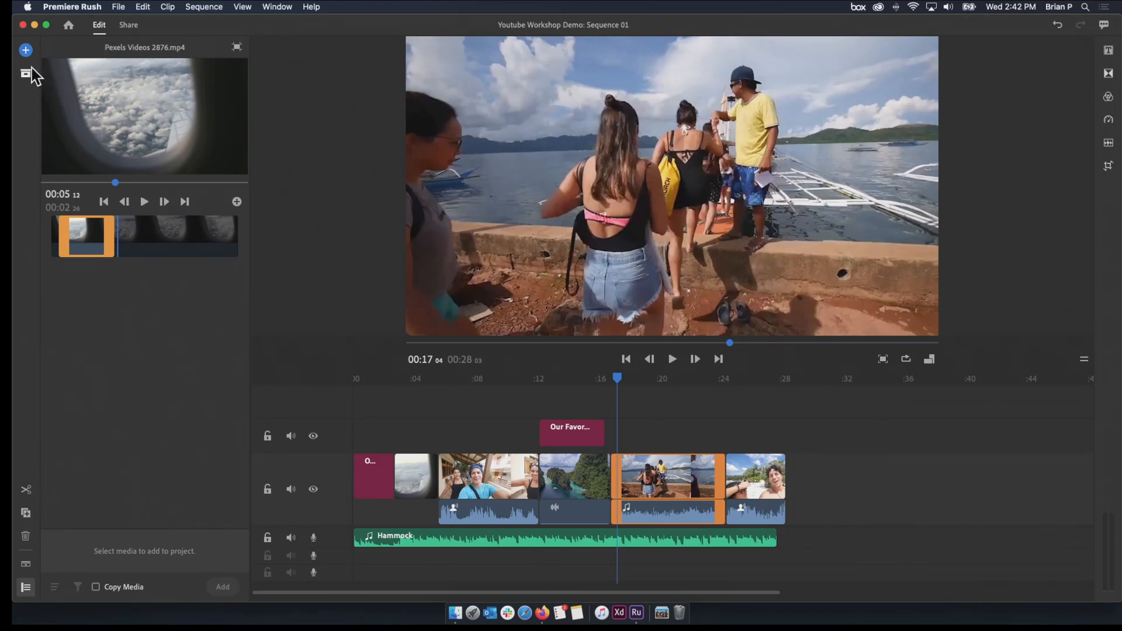
Go back to the Sample Media folder and insert the Boat View clip between the boat boarding and beach selfie clips
click(27, 51)
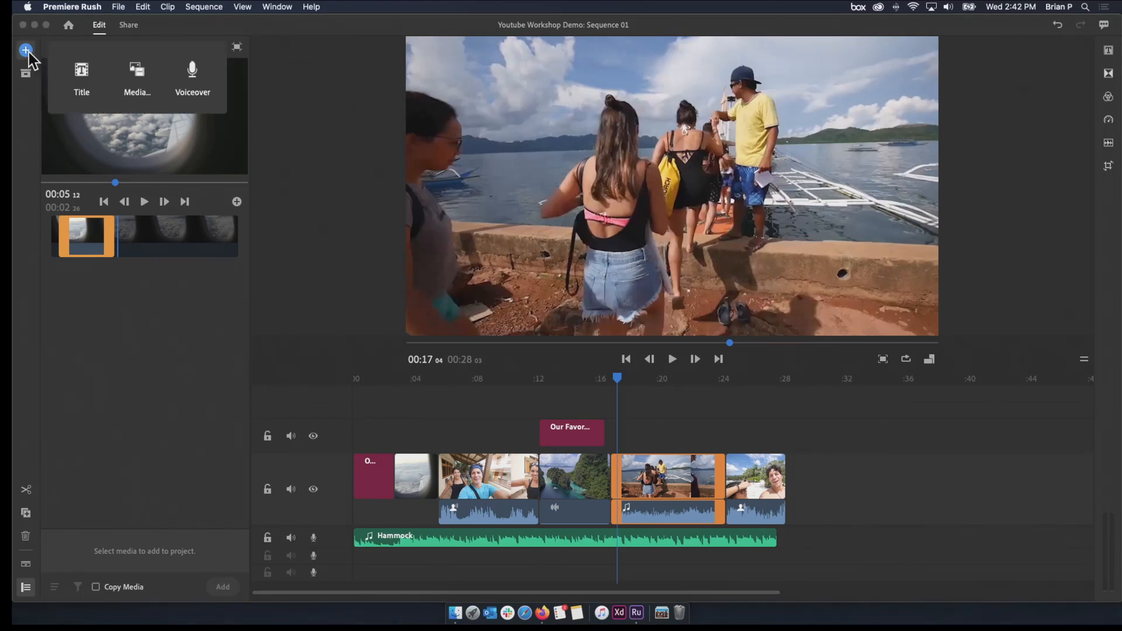
click(131, 87)
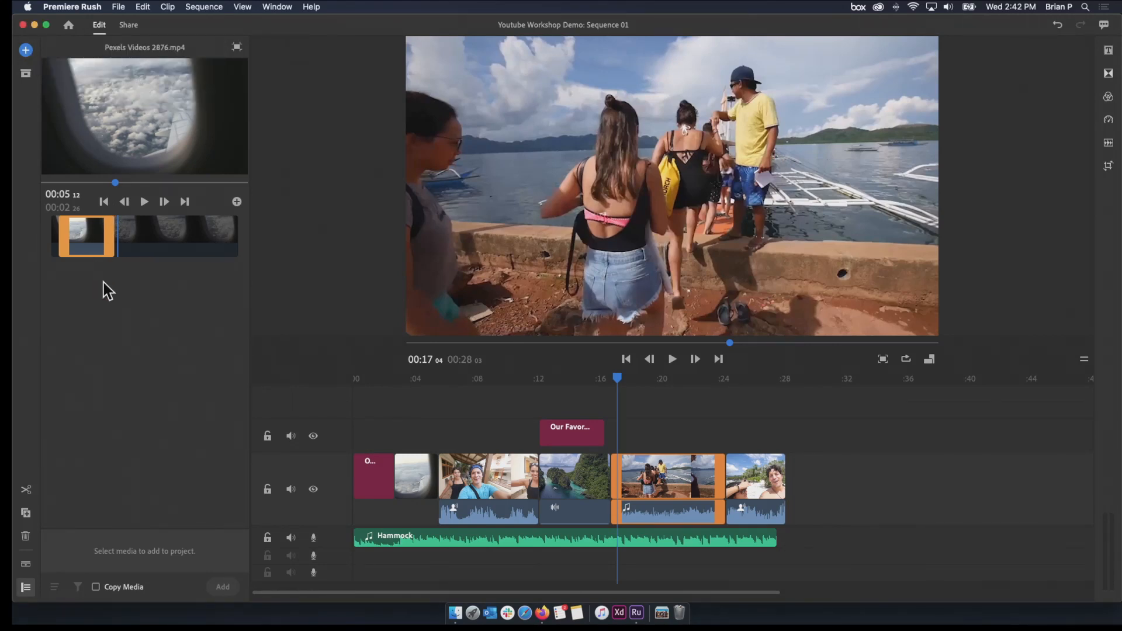
click(235, 47)
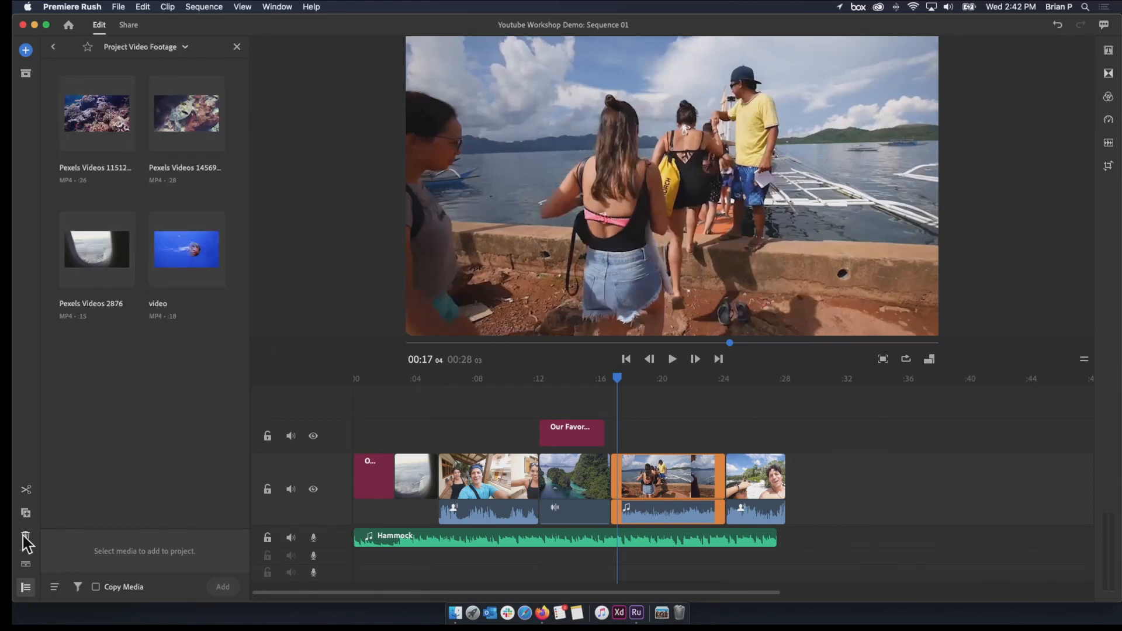
click(52, 47)
scroll(105, 391, down, 5)
click(52, 47)
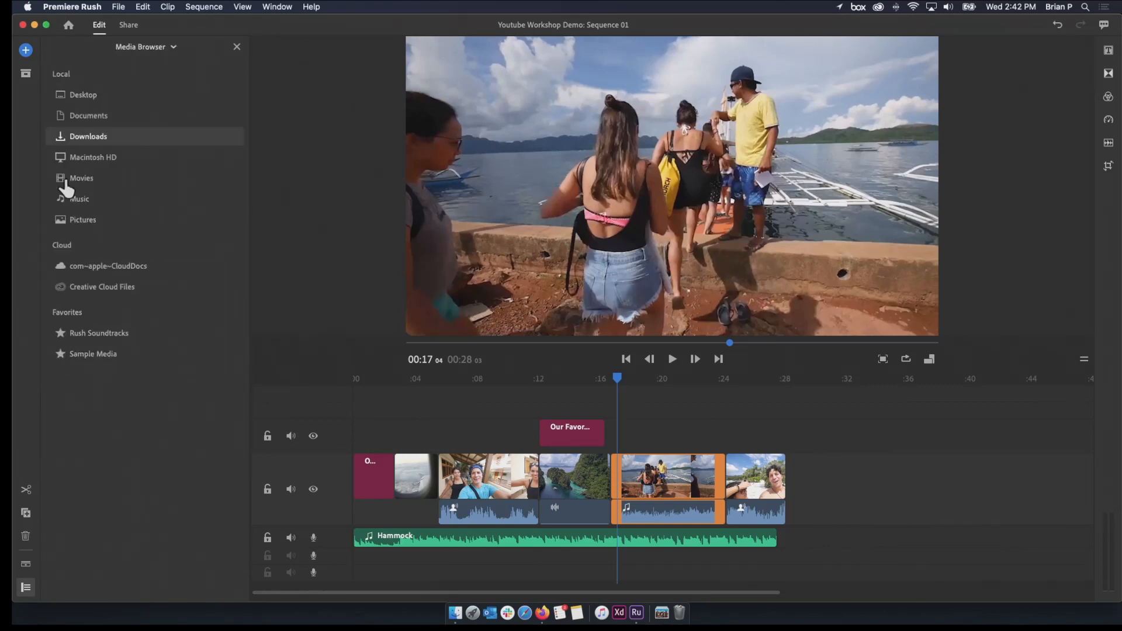
click(94, 354)
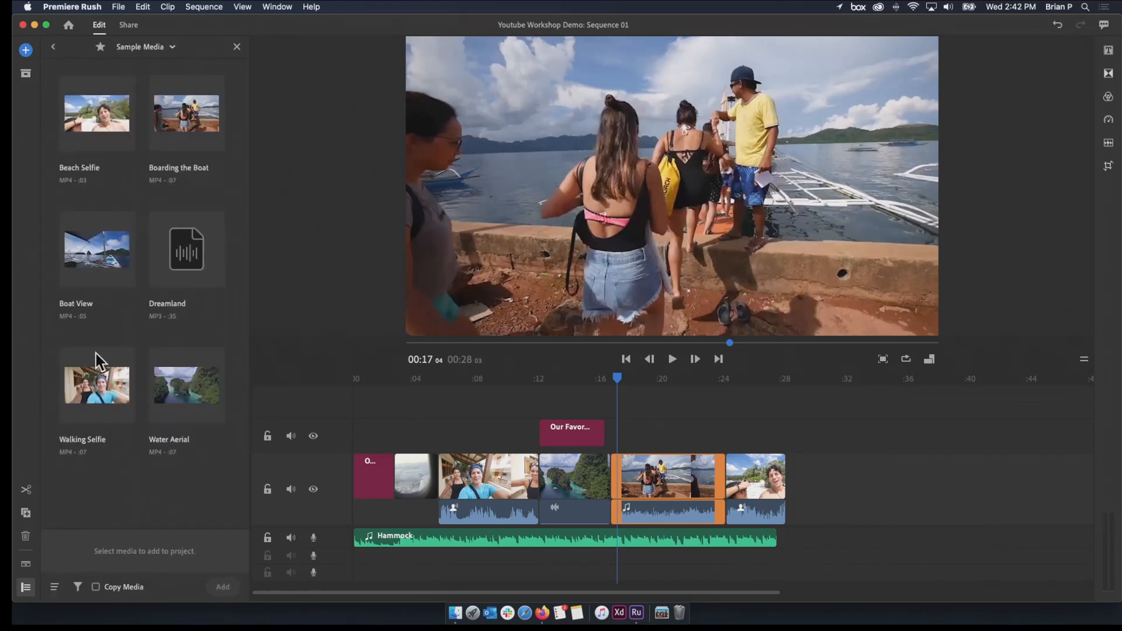
click(104, 265)
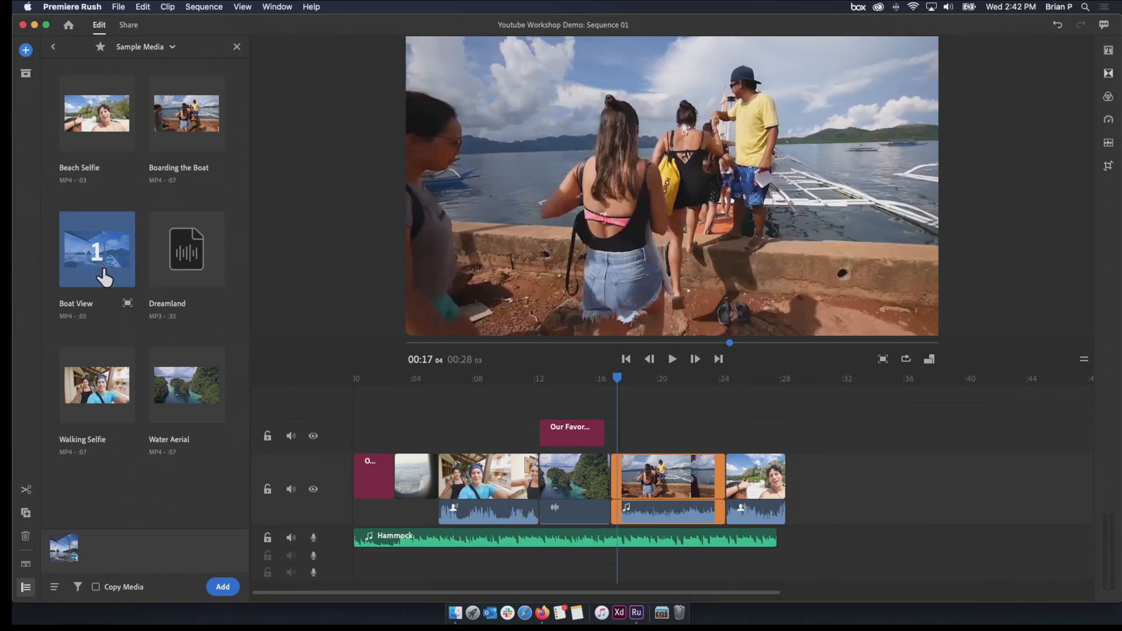
drag(104, 281, 714, 500)
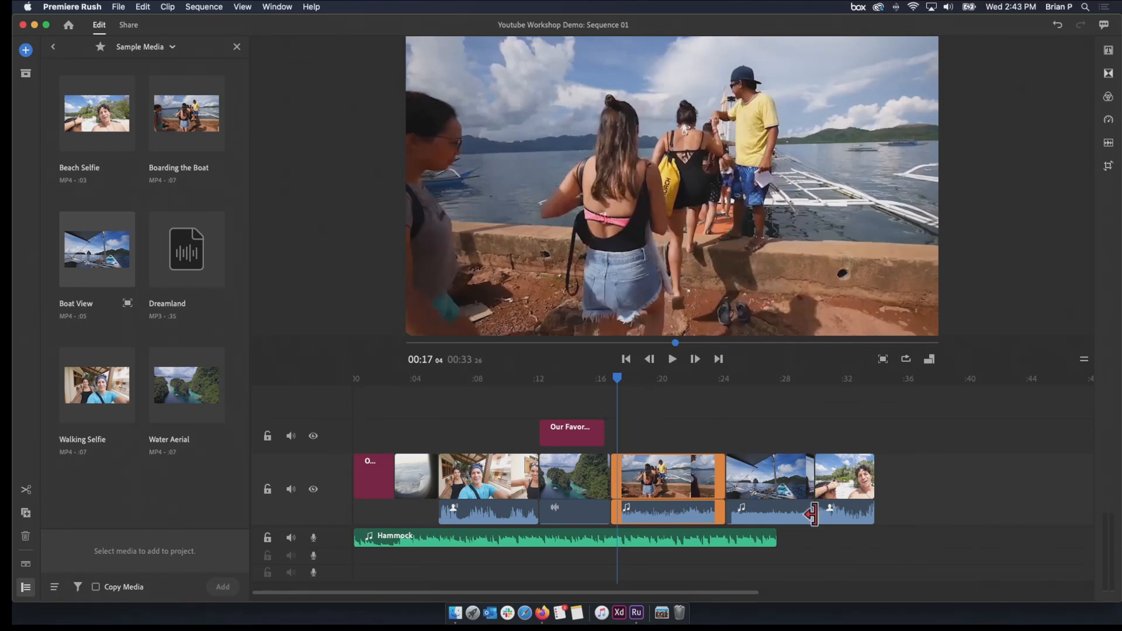
Extend the Hammock music to about 00:35 and trim the end of the boat boarding clip back to about 00:21
drag(775, 539, 897, 539)
click(646, 472)
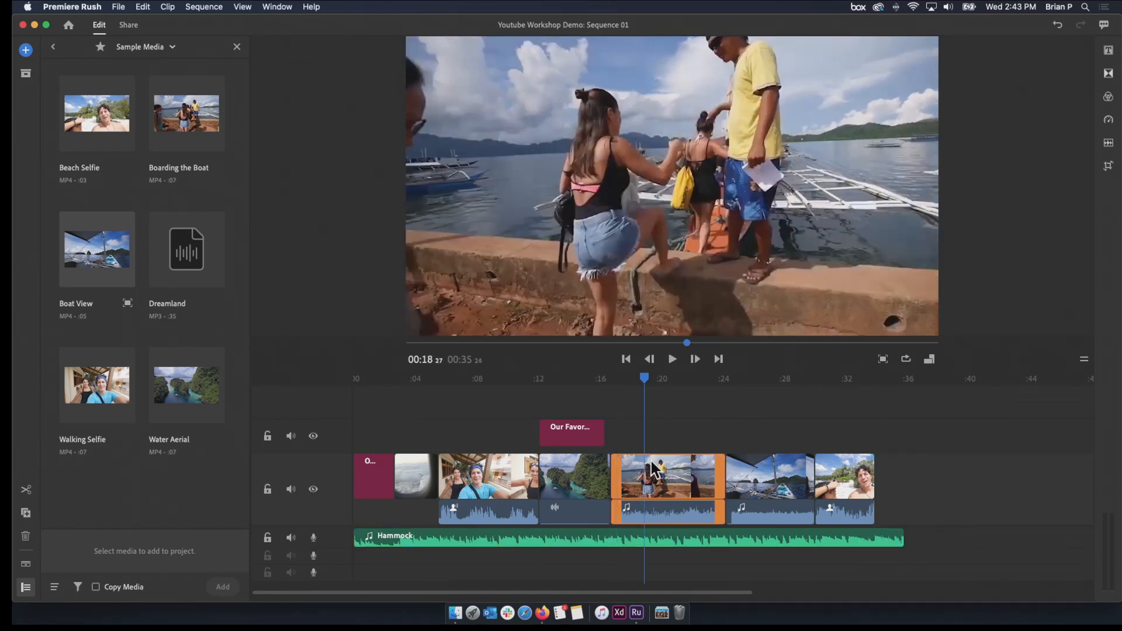
drag(723, 485, 669, 484)
Play through the shortened boarding clip into Boat View and trim the end of the Boat View clip to 00:24:03
click(603, 378)
key(space)
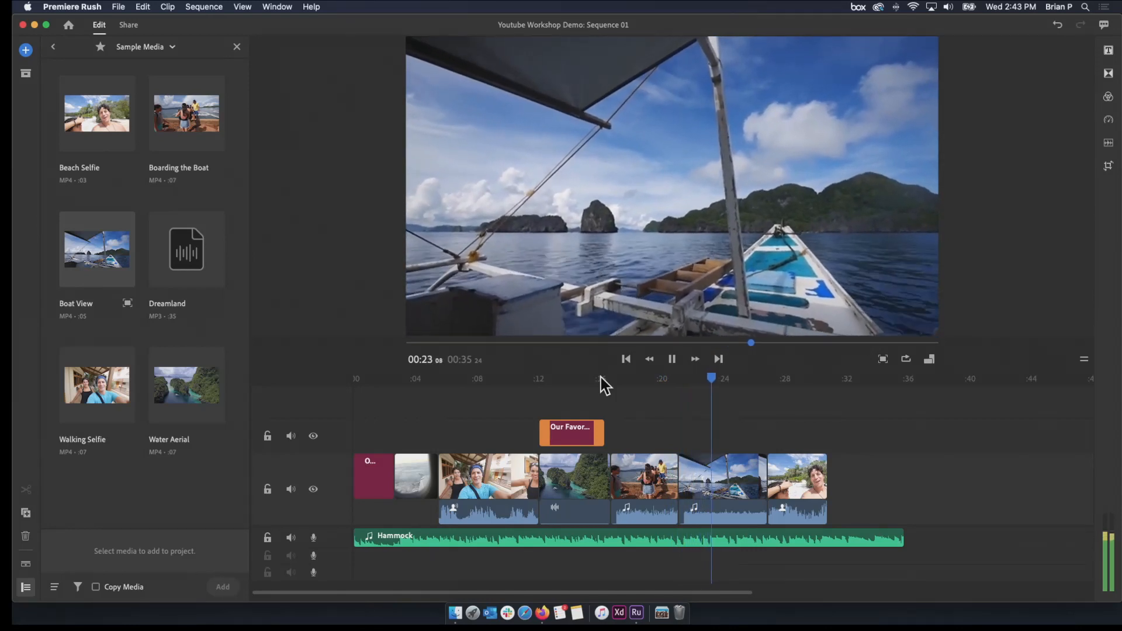
key(space)
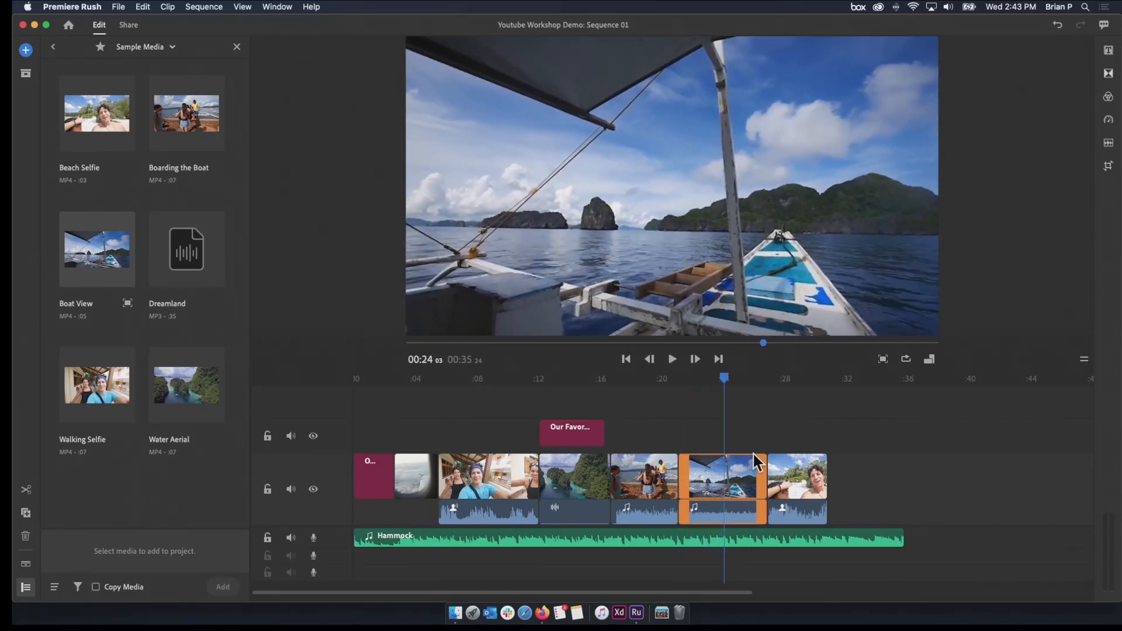
drag(764, 465, 717, 468)
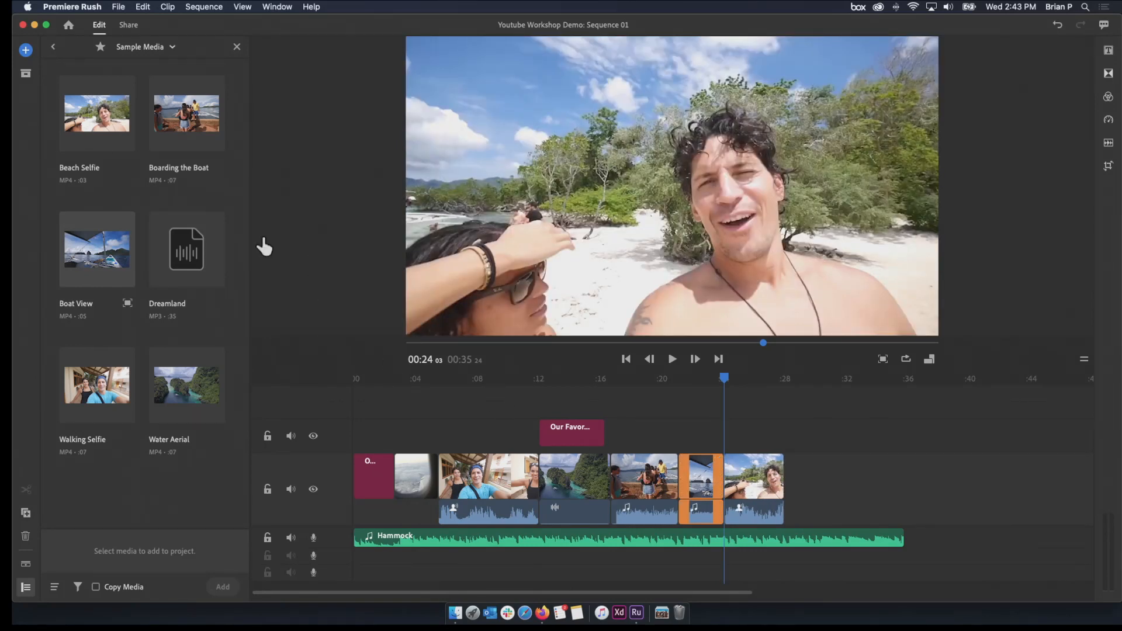
Browse to the Project Video Footage folder on the Desktop and open the coral reef clip Pexels Videos 1151269(1).mp4 in the enlarged preview
click(53, 46)
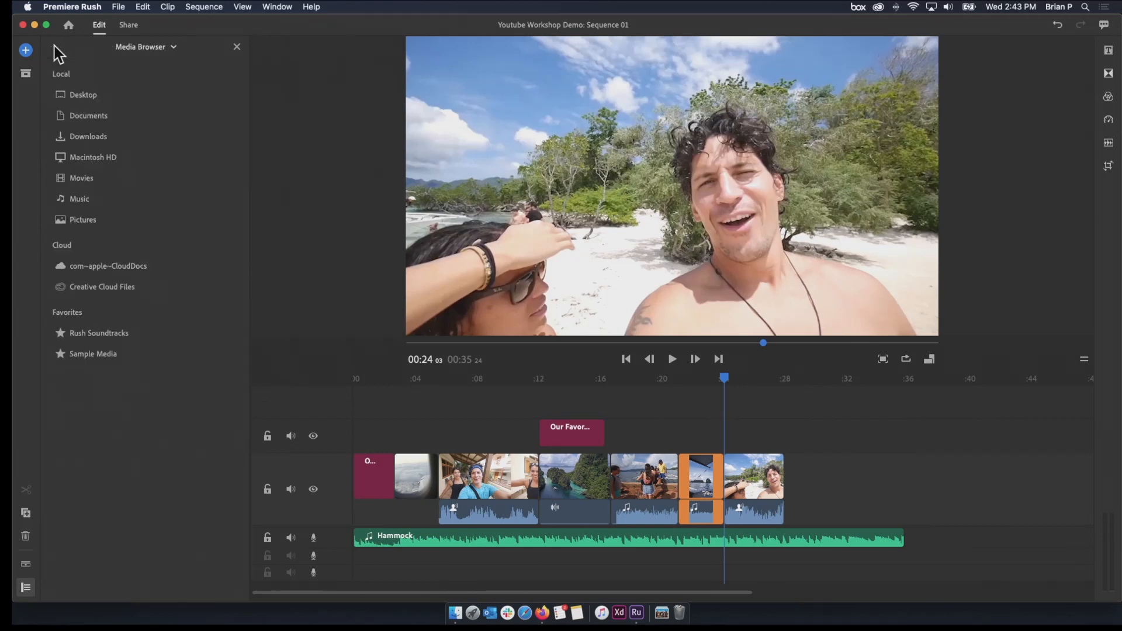
click(87, 98)
click(95, 246)
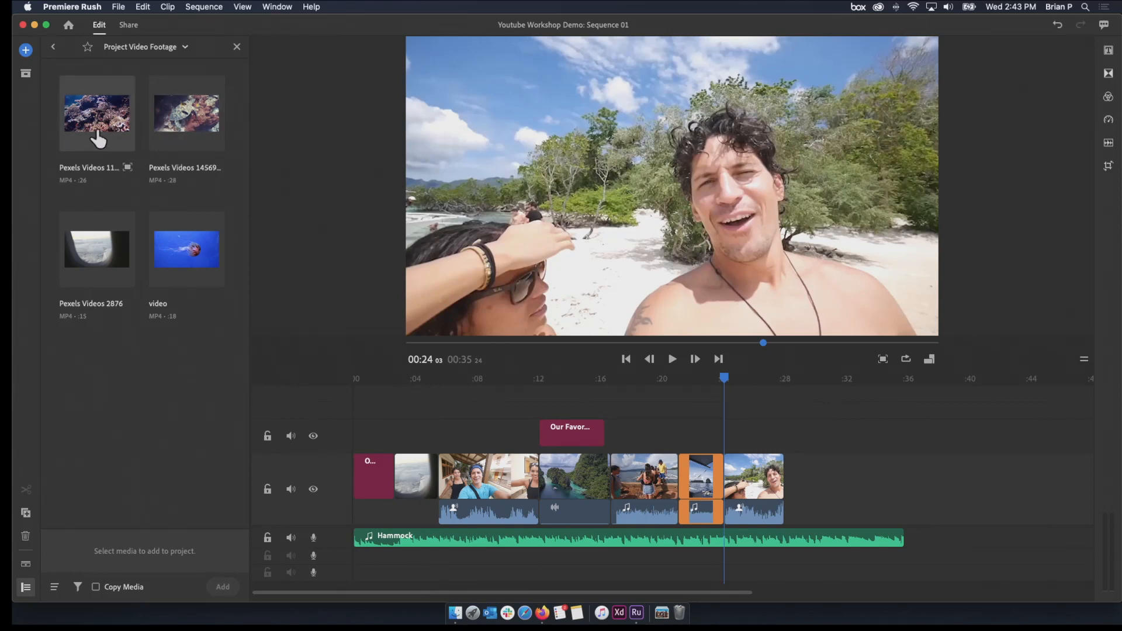
click(97, 139)
click(97, 139)
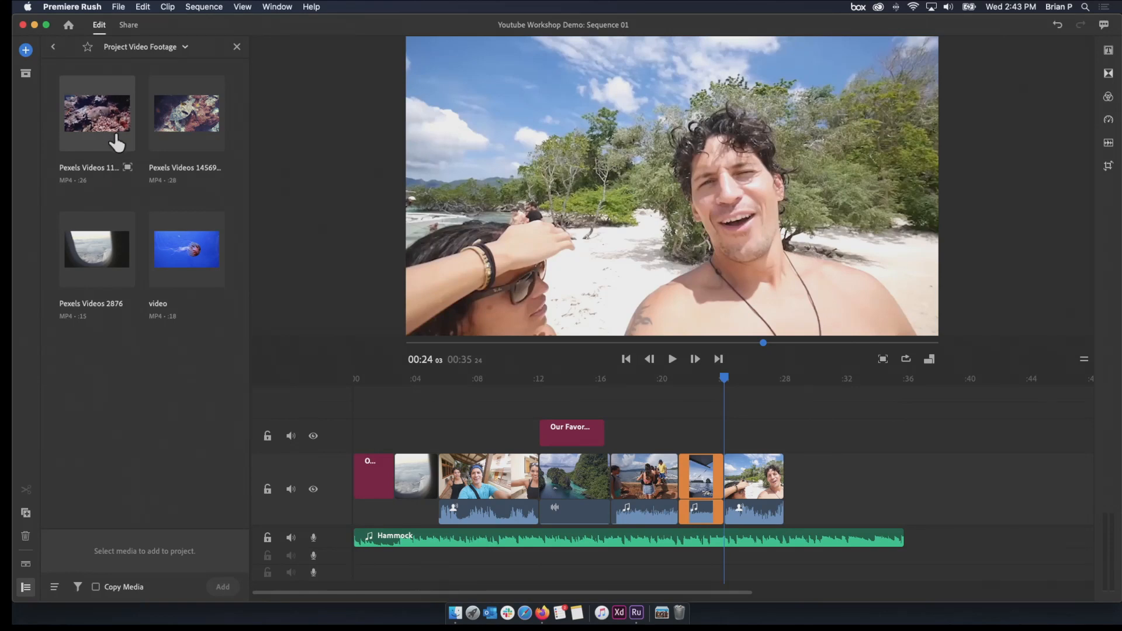
click(127, 169)
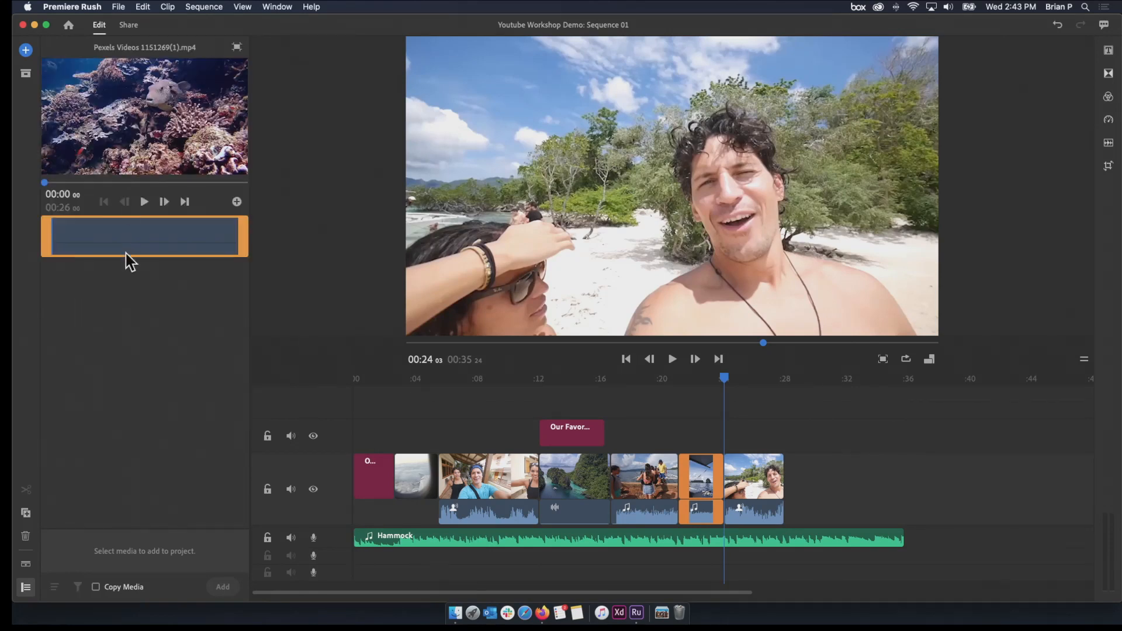
Play the coral reef clip to find the fish and trim it at both ends to a 00:07:29 selection
click(45, 183)
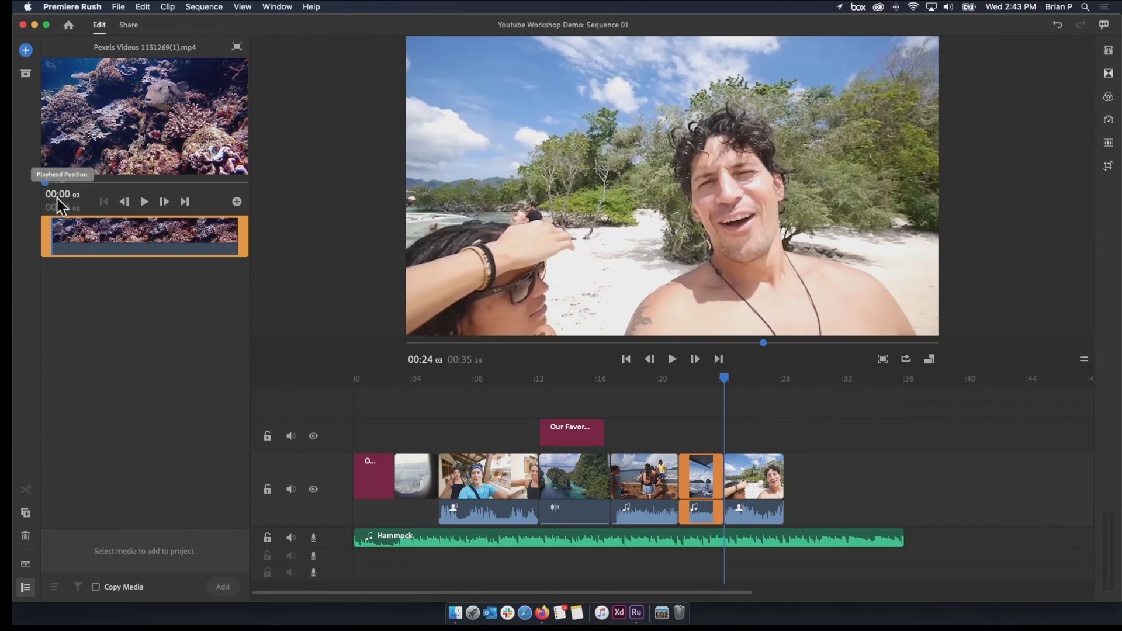
key(space)
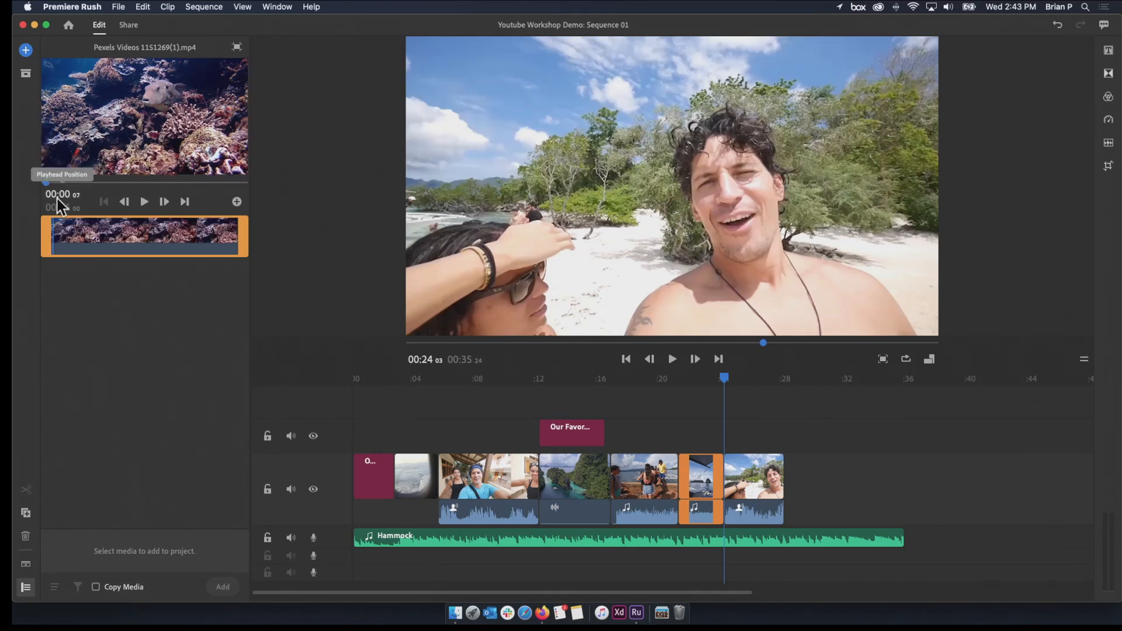
click(143, 203)
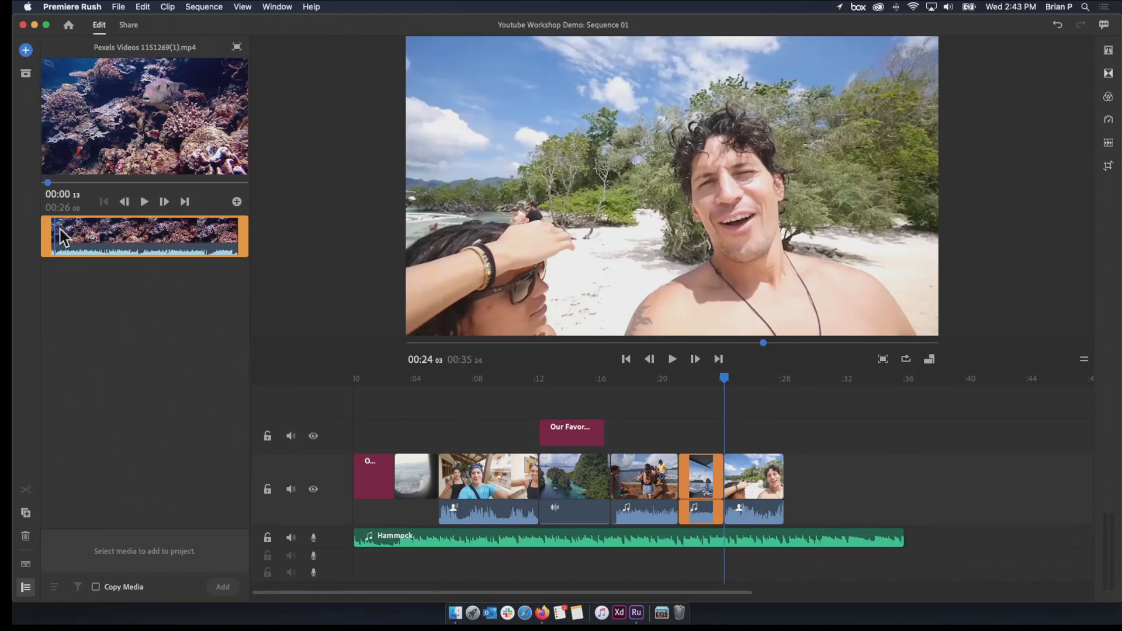
click(143, 202)
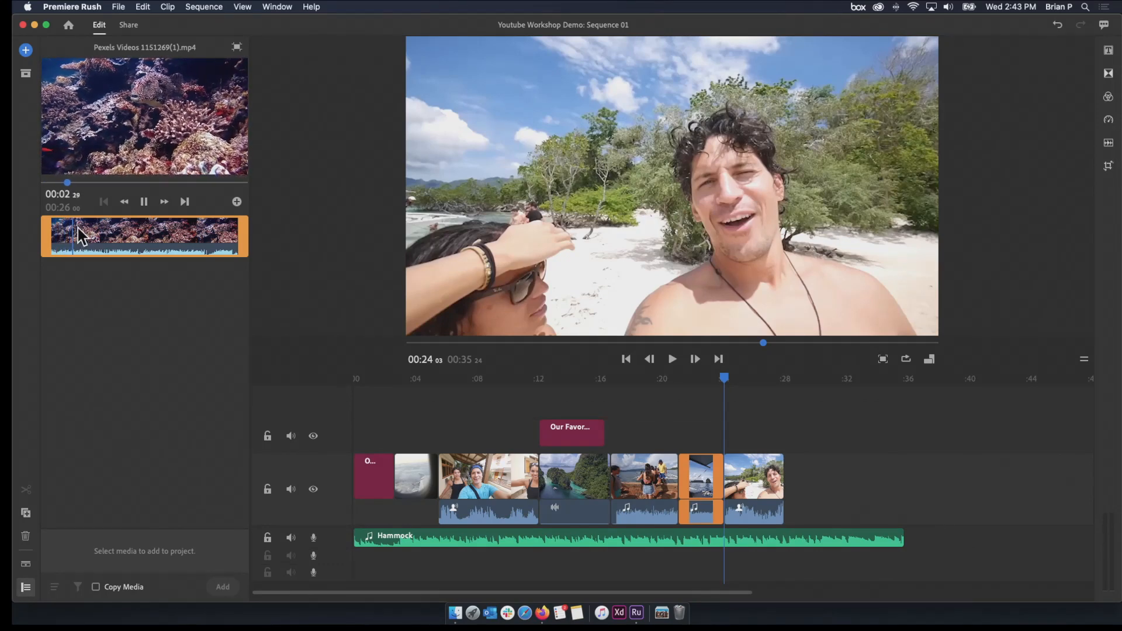
key(space)
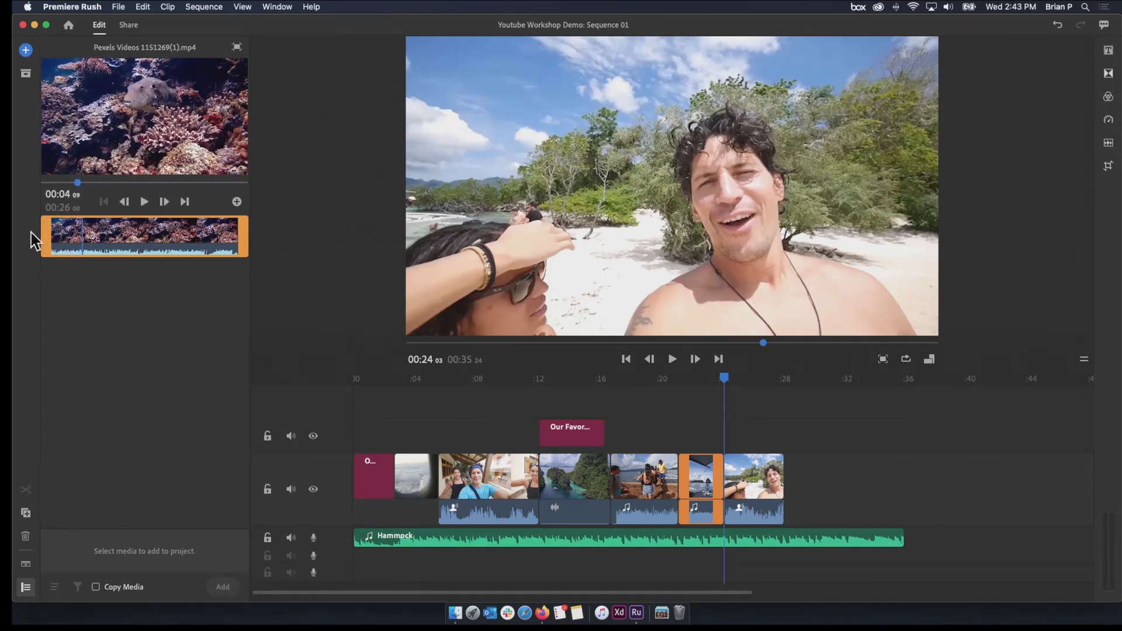
drag(46, 235, 78, 234)
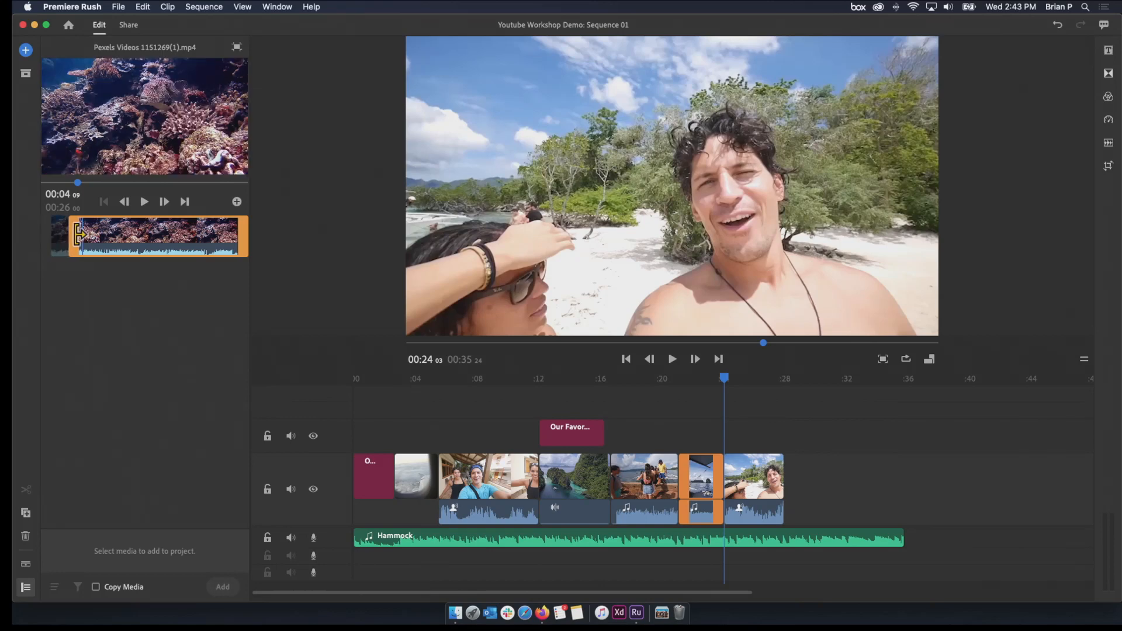
drag(240, 235, 121, 244)
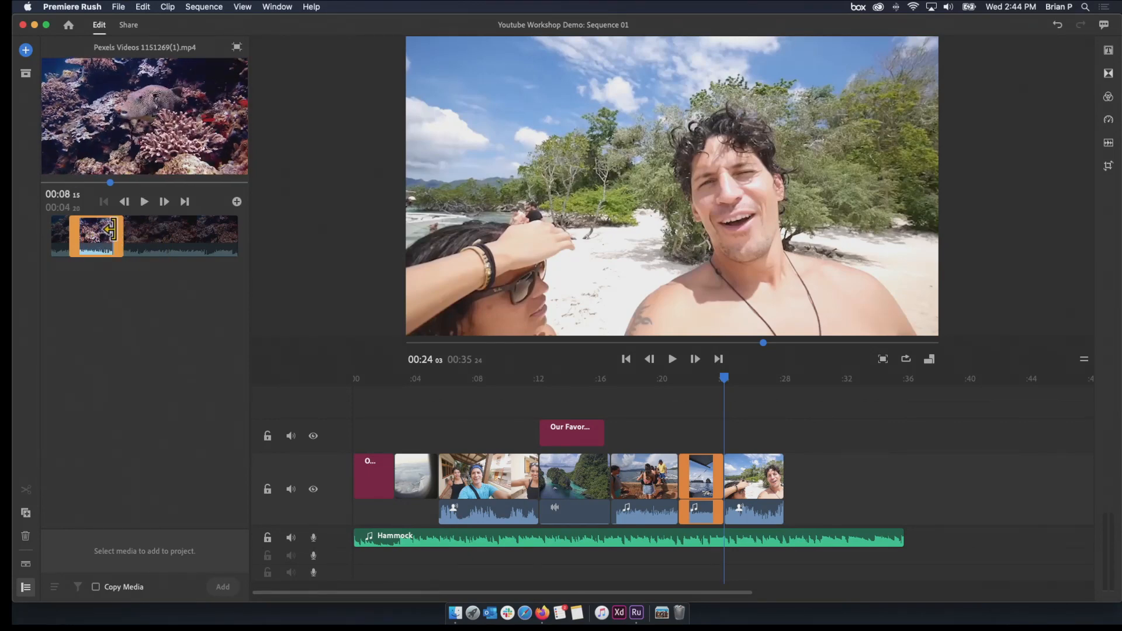
drag(113, 234, 147, 240)
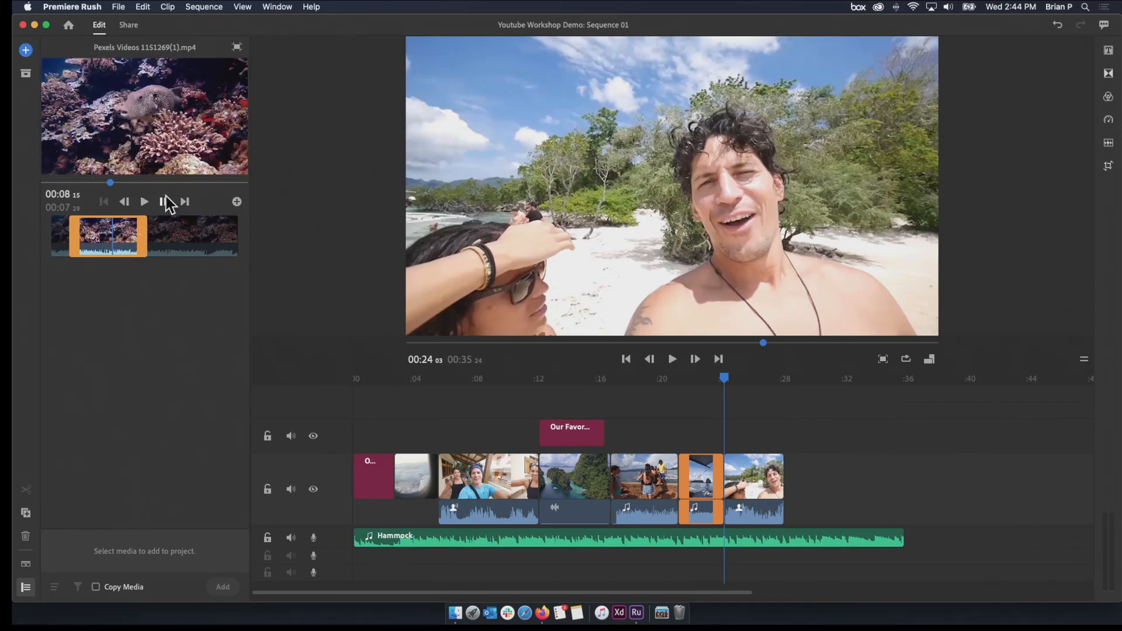
Insert the trimmed coral reef clip between the Boat View and beach selfie clips and review the cut into it
drag(210, 155, 729, 513)
click(702, 383)
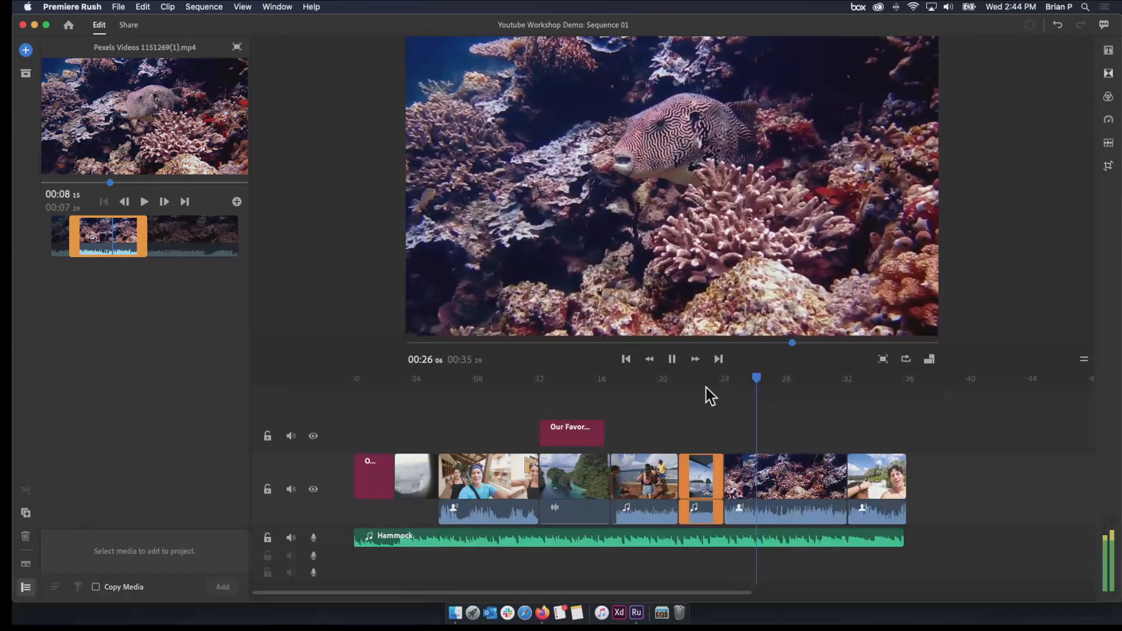
key(space)
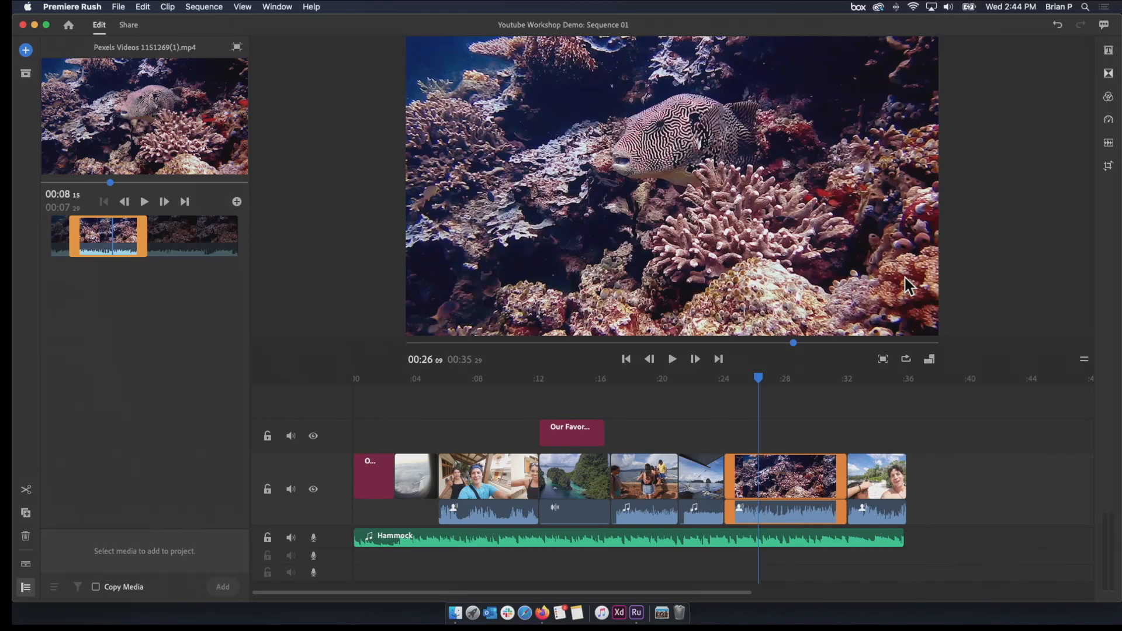
drag(757, 376, 726, 420)
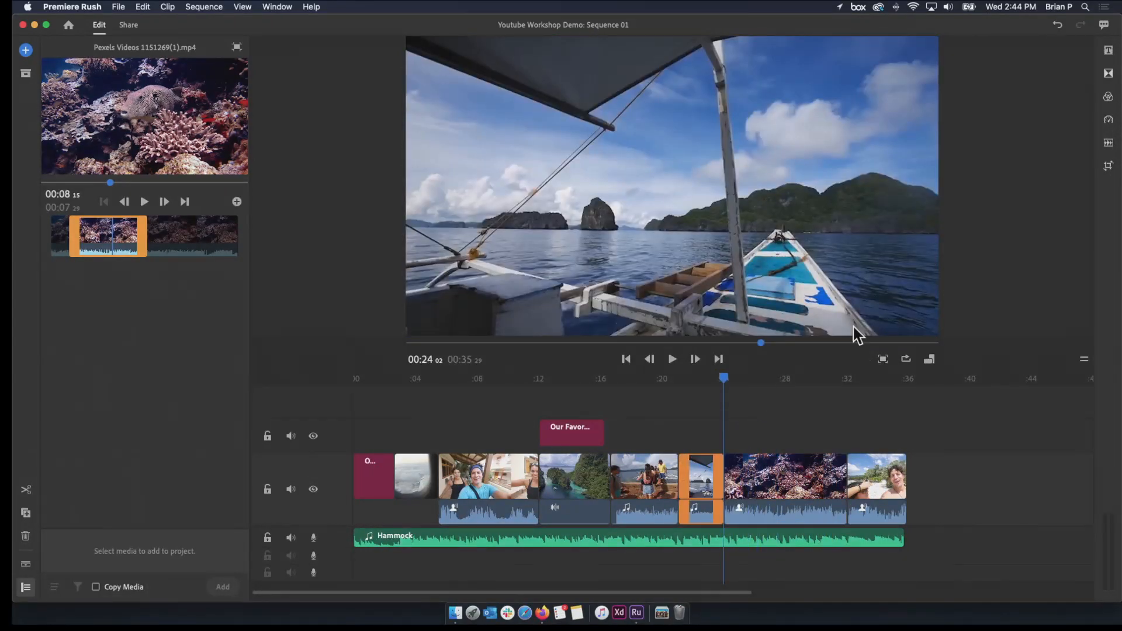
click(692, 394)
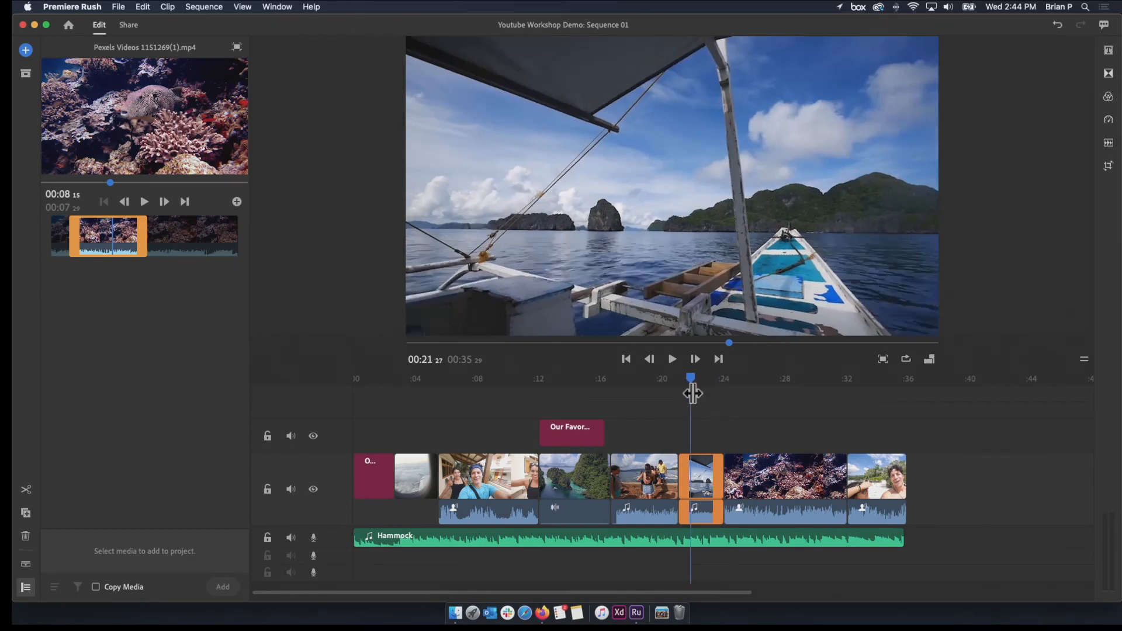
click(721, 377)
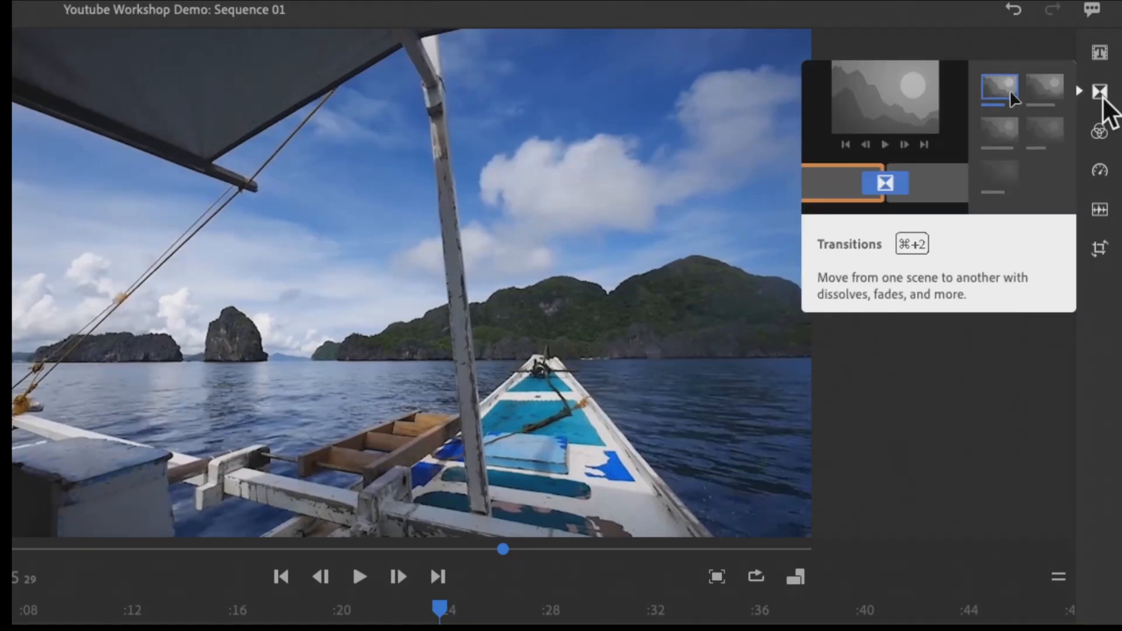
Open the transition presets and review the cut from the OUR TRIP title to the airplane window clip, ending at 00:02:04
click(1103, 99)
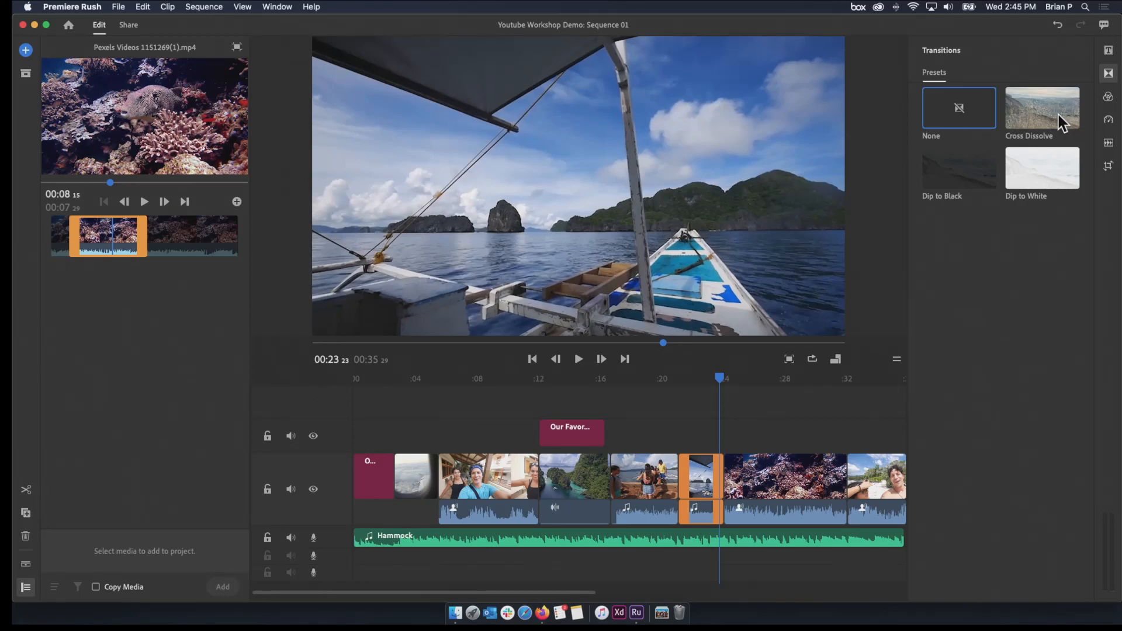
click(710, 378)
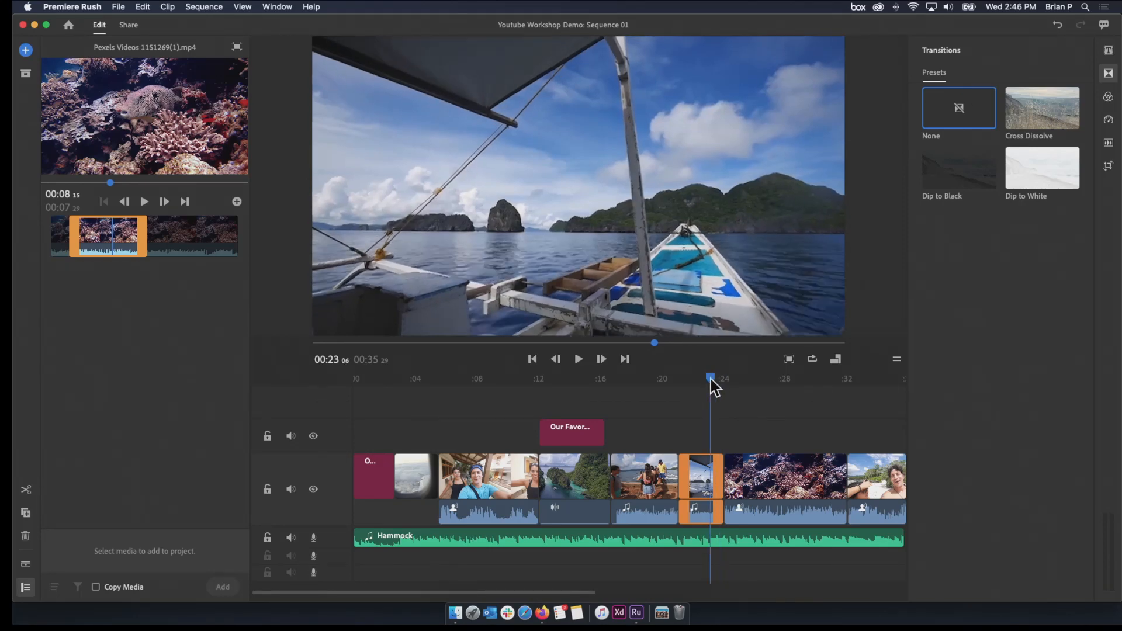
click(408, 378)
click(370, 456)
key(space)
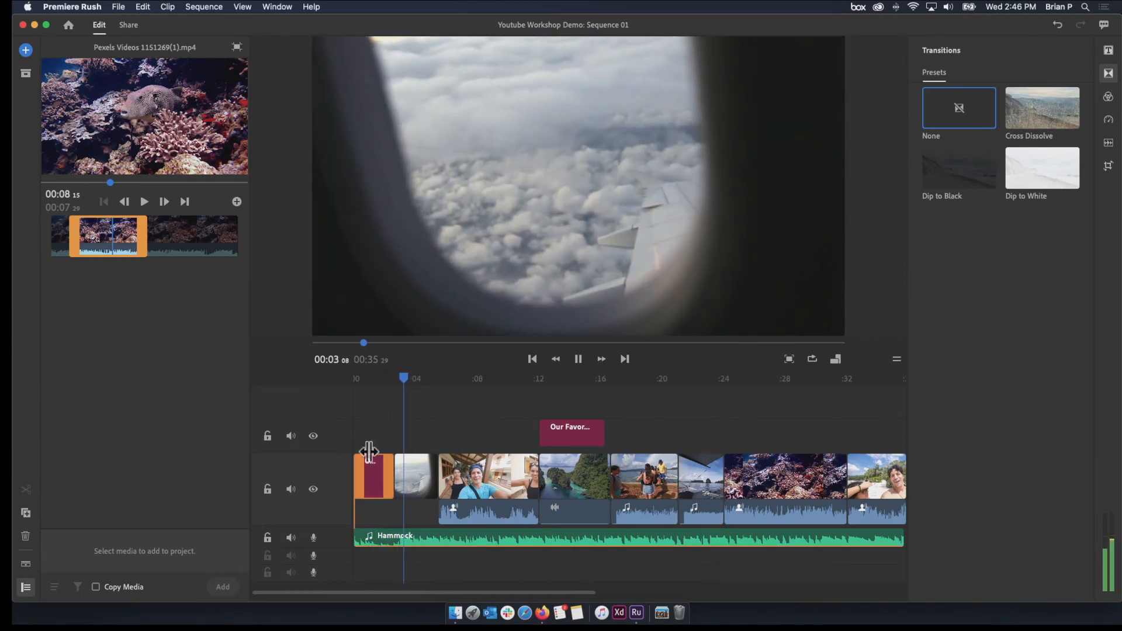
key(space)
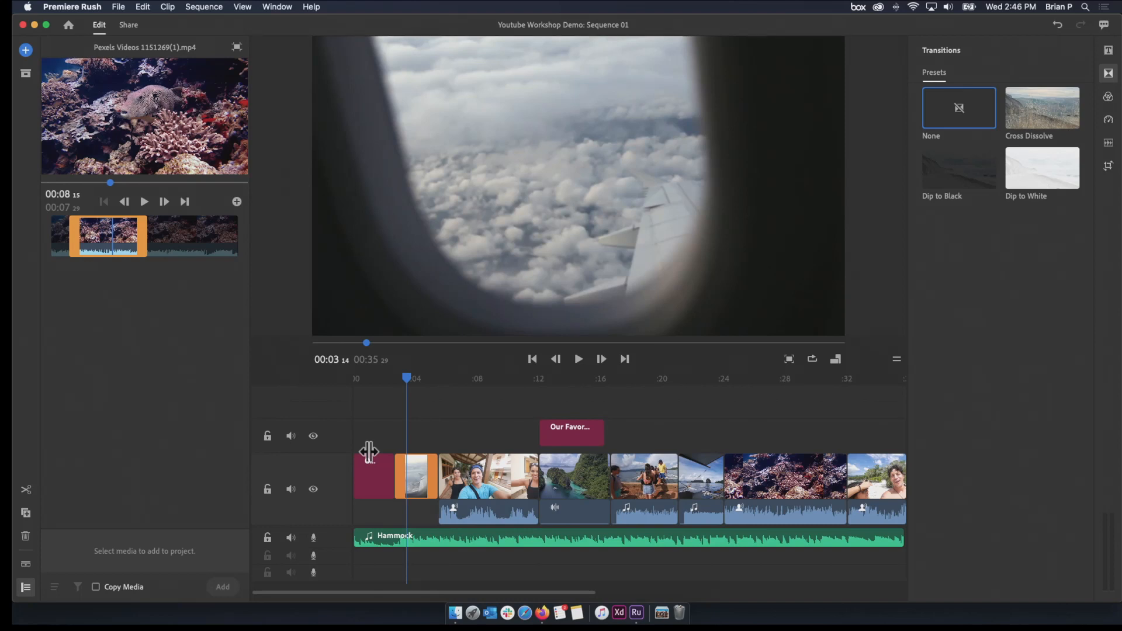
drag(407, 379, 383, 380)
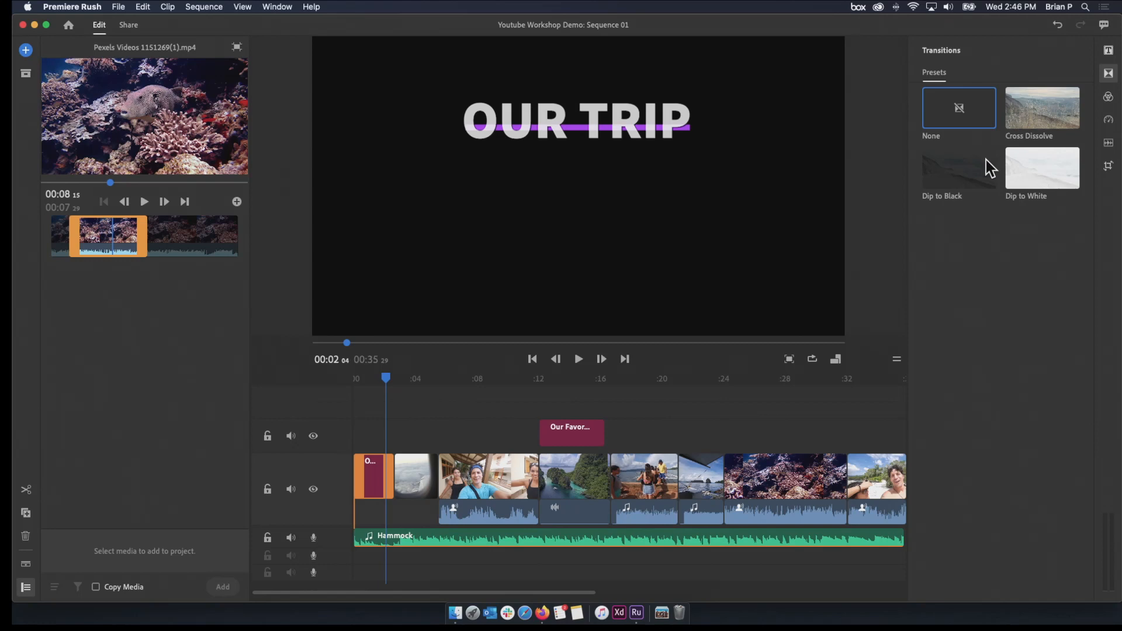
Apply a Dip to Black transition between the OUR TRIP title and the airplane window clip, and scrub around its start
mouse_move(985, 160)
mouse_down()
mouse_move(972, 178)
mouse_move(602, 358)
mouse_move(409, 421)
mouse_move(386, 460)
mouse_move(393, 470)
mouse_up()
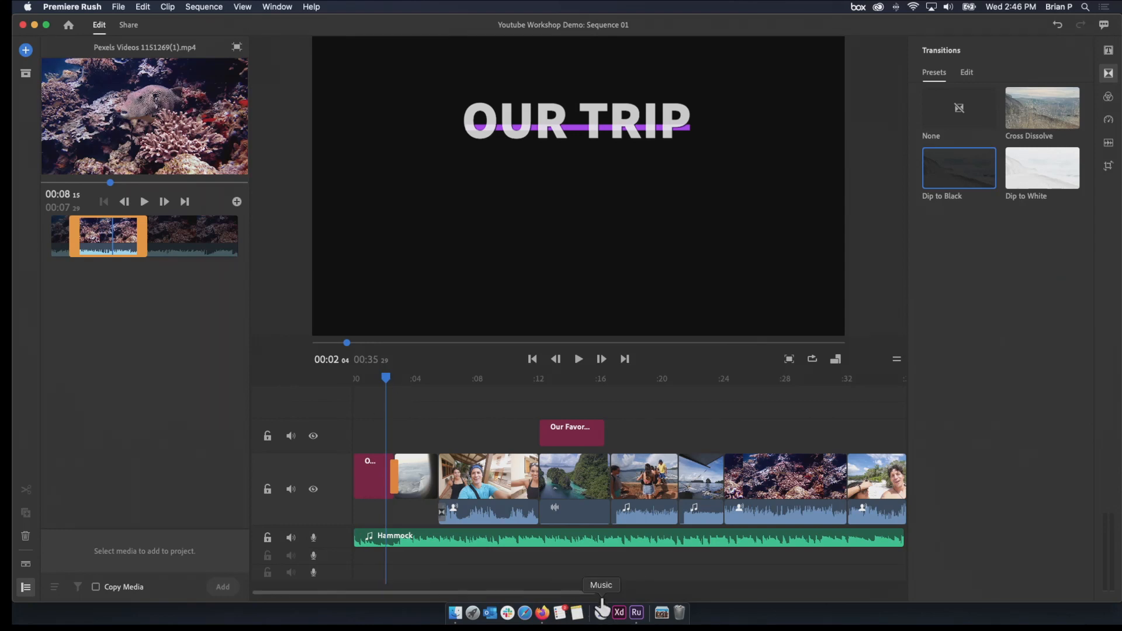
drag(590, 591, 503, 591)
mouse_move(456, 386)
mouse_down()
mouse_move(436, 383)
mouse_move(472, 393)
mouse_move(455, 397)
mouse_up()
drag(470, 473, 455, 470)
mouse_move(454, 380)
mouse_down()
mouse_move(437, 381)
mouse_move(507, 389)
mouse_move(438, 394)
mouse_move(486, 393)
mouse_move(446, 400)
mouse_up()
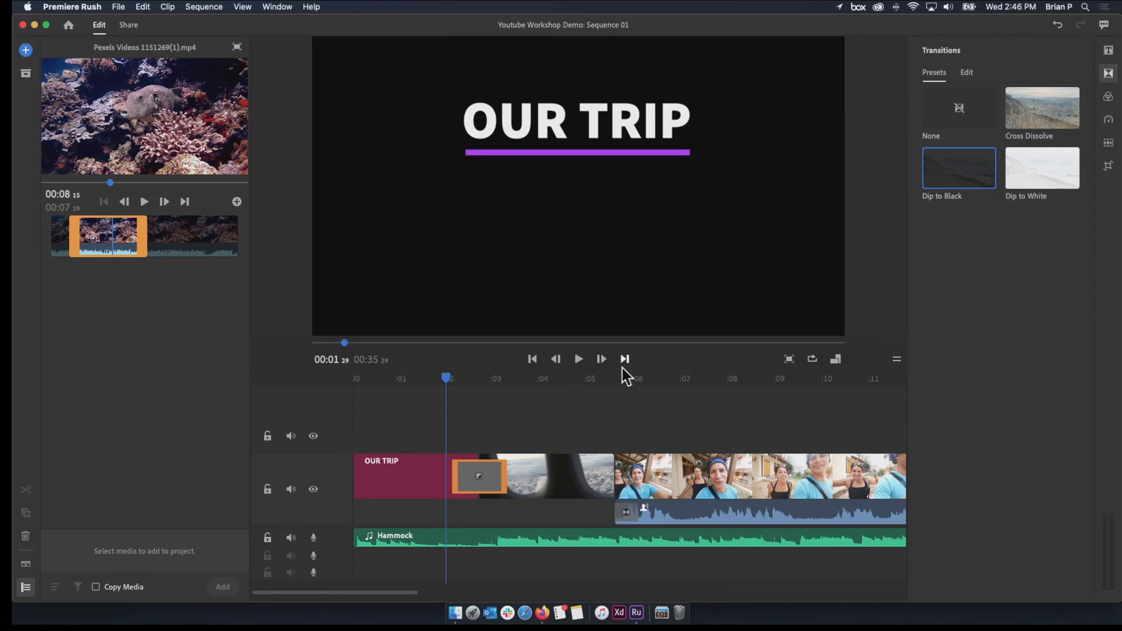
drag(450, 381, 459, 409)
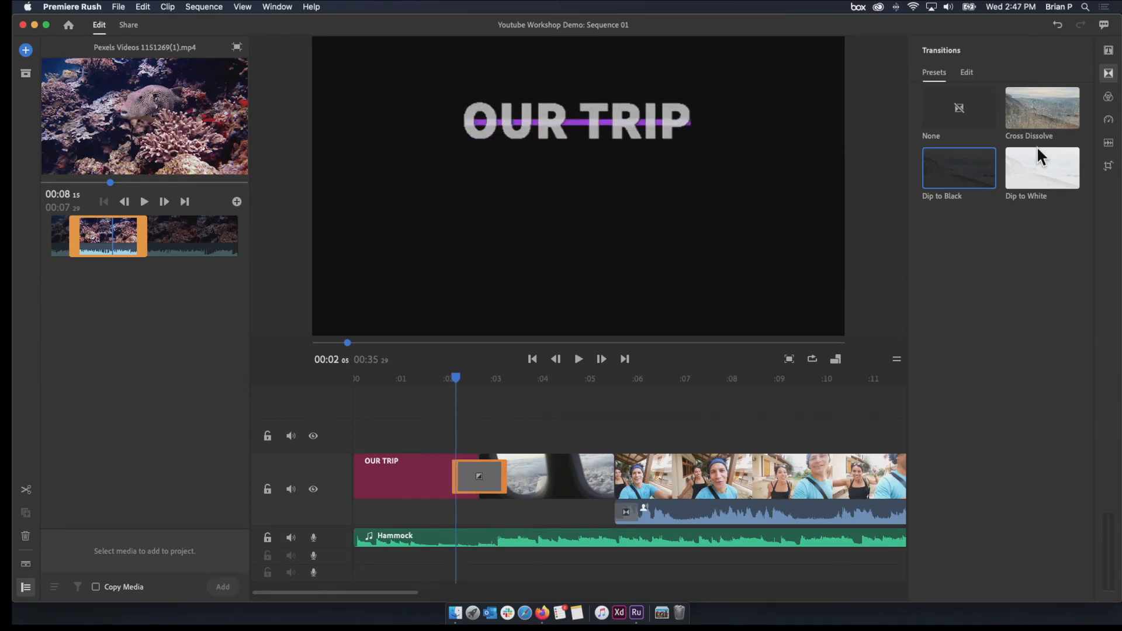
Replace the transition after the OUR TRIP title with Dip to White and play it back through to the walking selfie
click(1042, 169)
drag(1042, 173, 485, 477)
drag(459, 378, 422, 402)
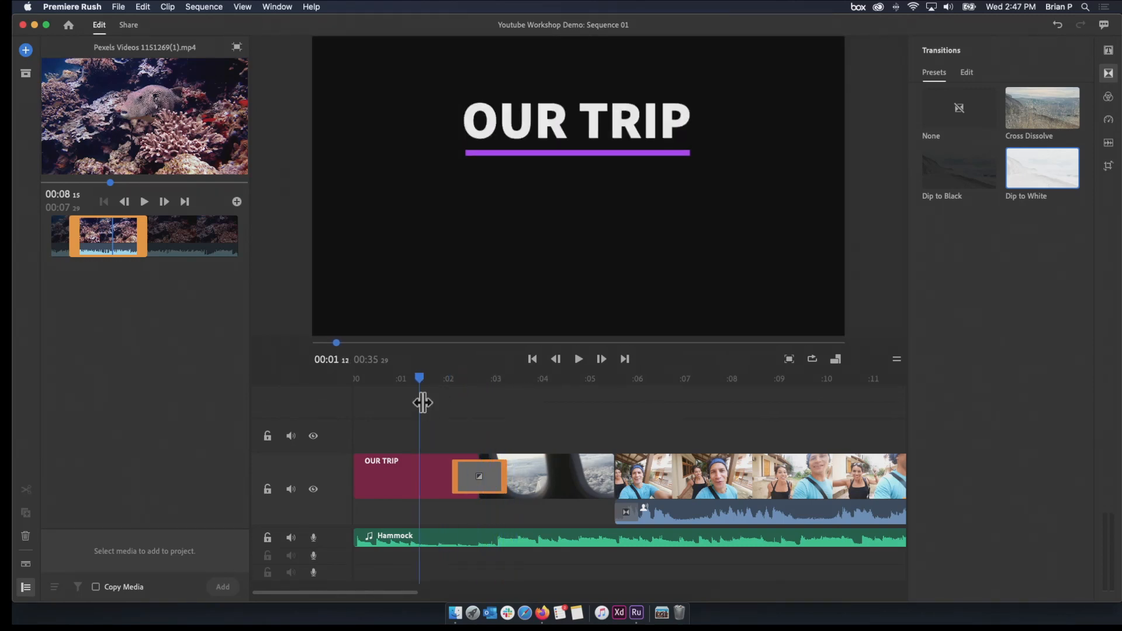
key(space)
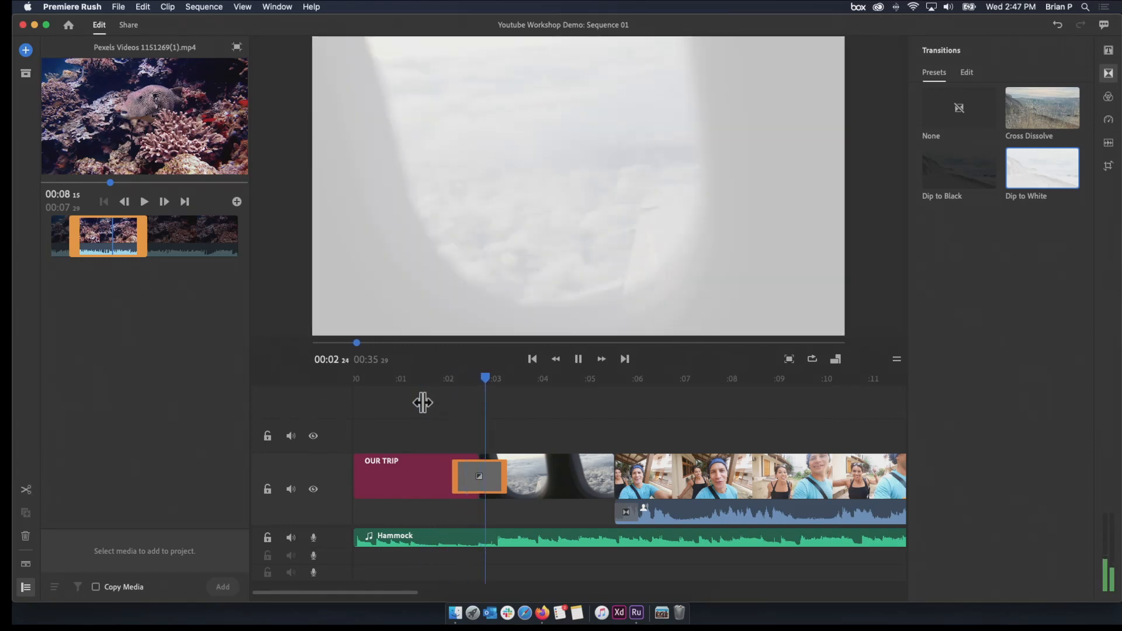
key(space)
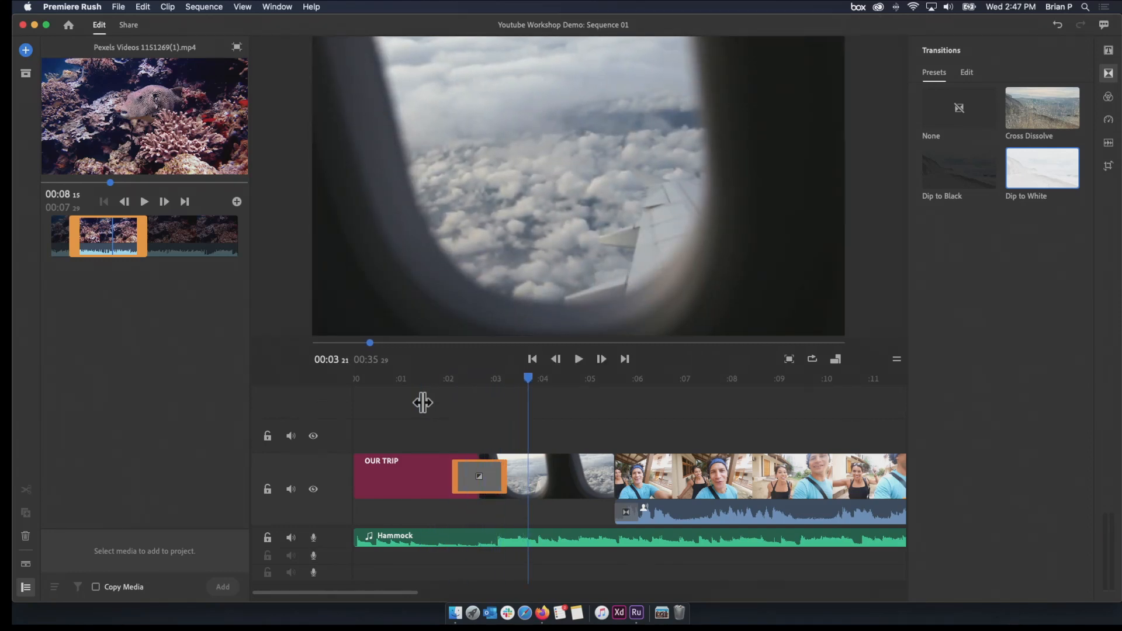
click(525, 380)
drag(529, 386, 444, 408)
key(space)
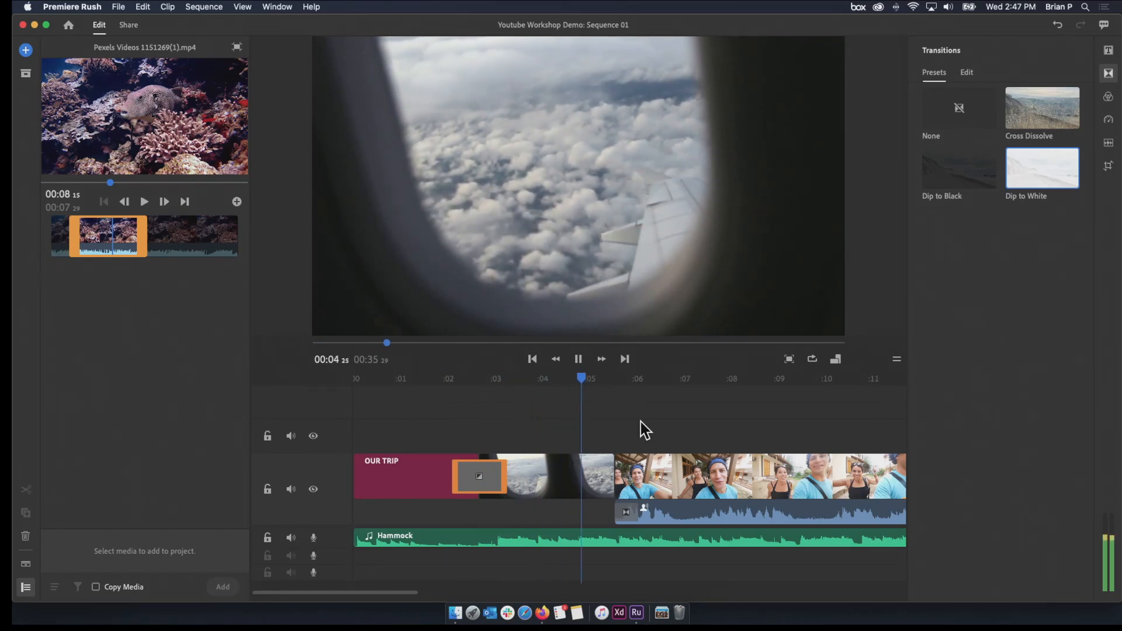
key(space)
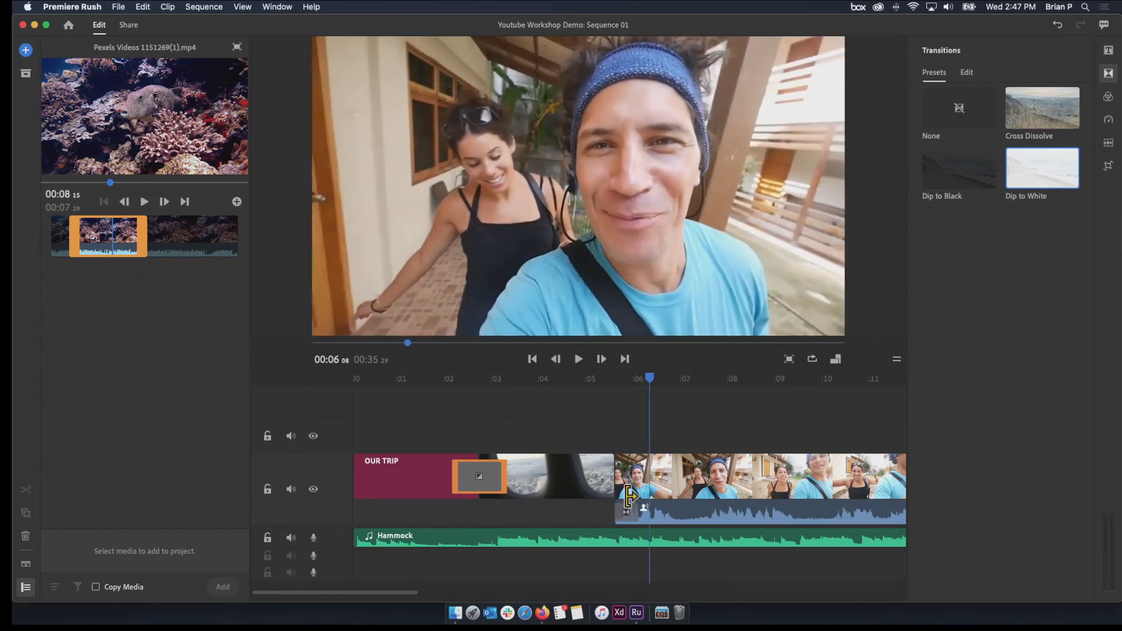
Add a Cross Dissolve transition between the airplane window clip and the walking selfie clip
drag(413, 591, 477, 589)
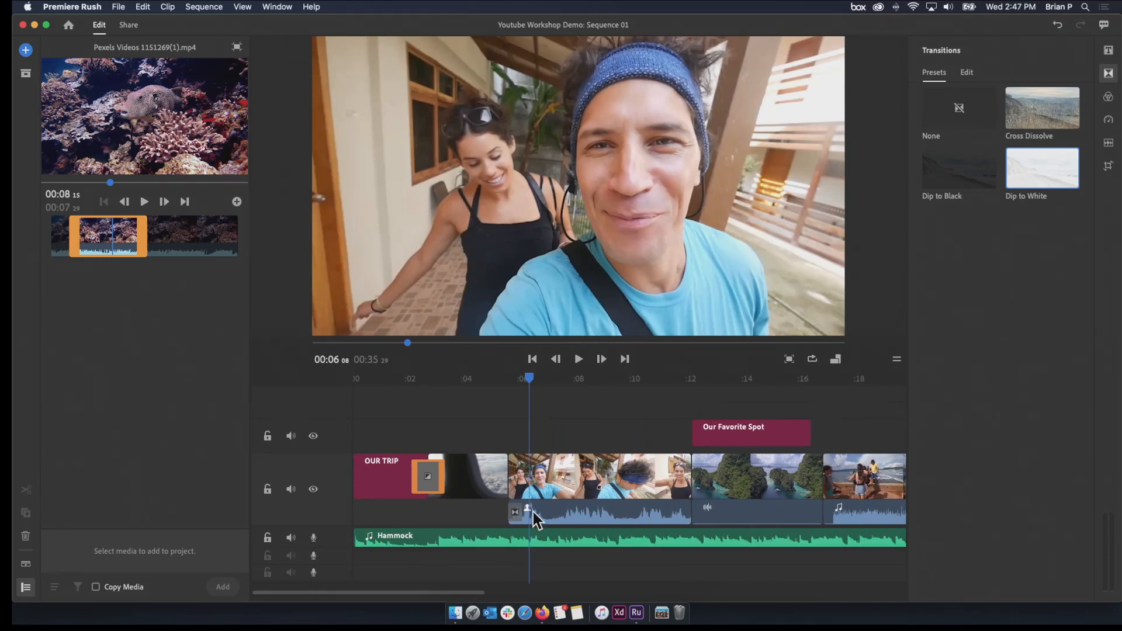
drag(1030, 108, 510, 474)
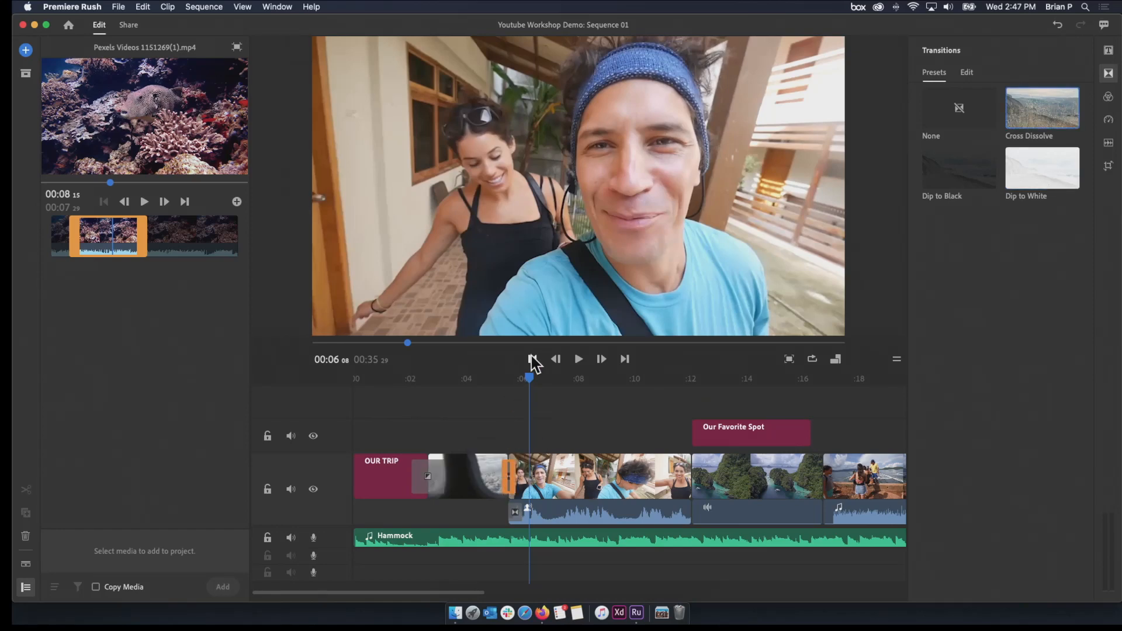
Play back the Cross Dissolve between the airplane window clip and the walking selfie from about 00:05:01, repeating it from the same point
drag(530, 379, 495, 386)
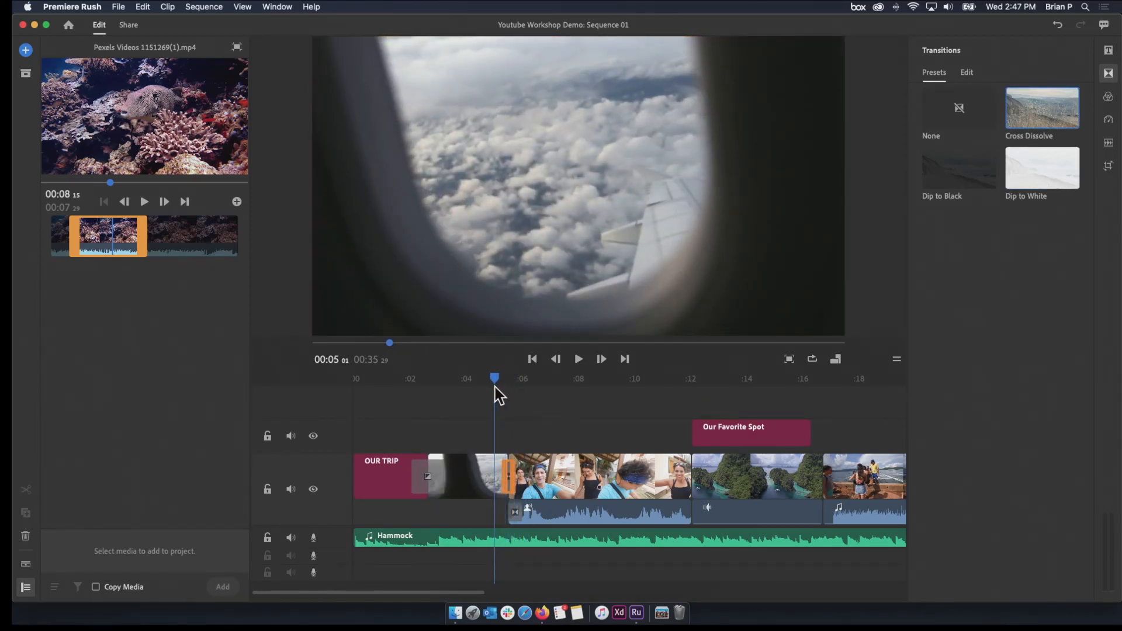
drag(488, 592, 420, 602)
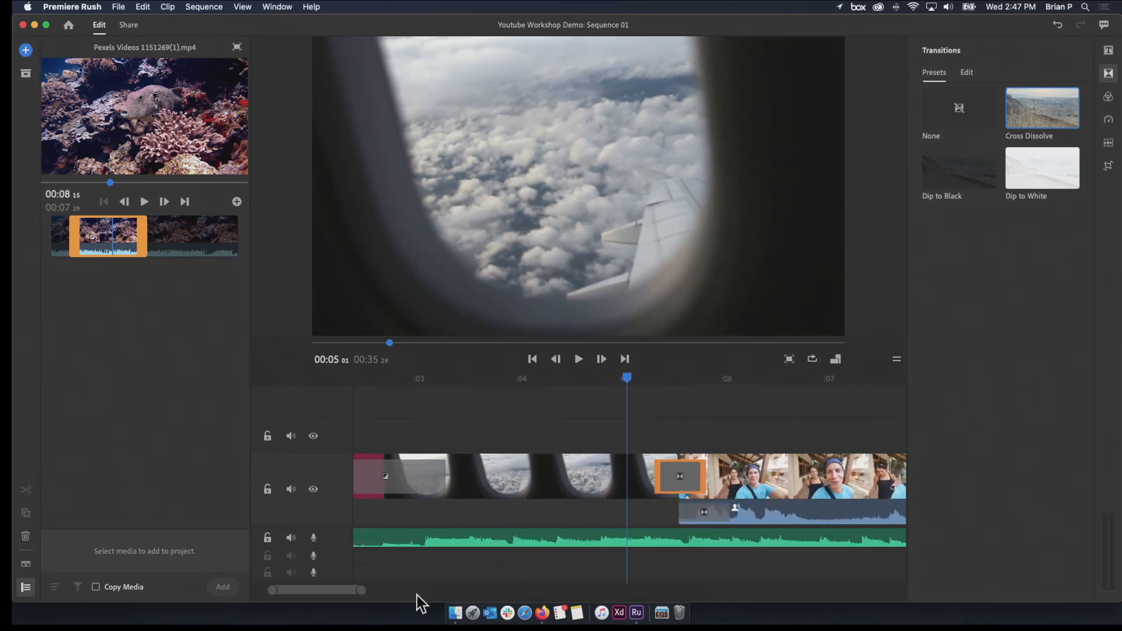
click(618, 381)
key(space)
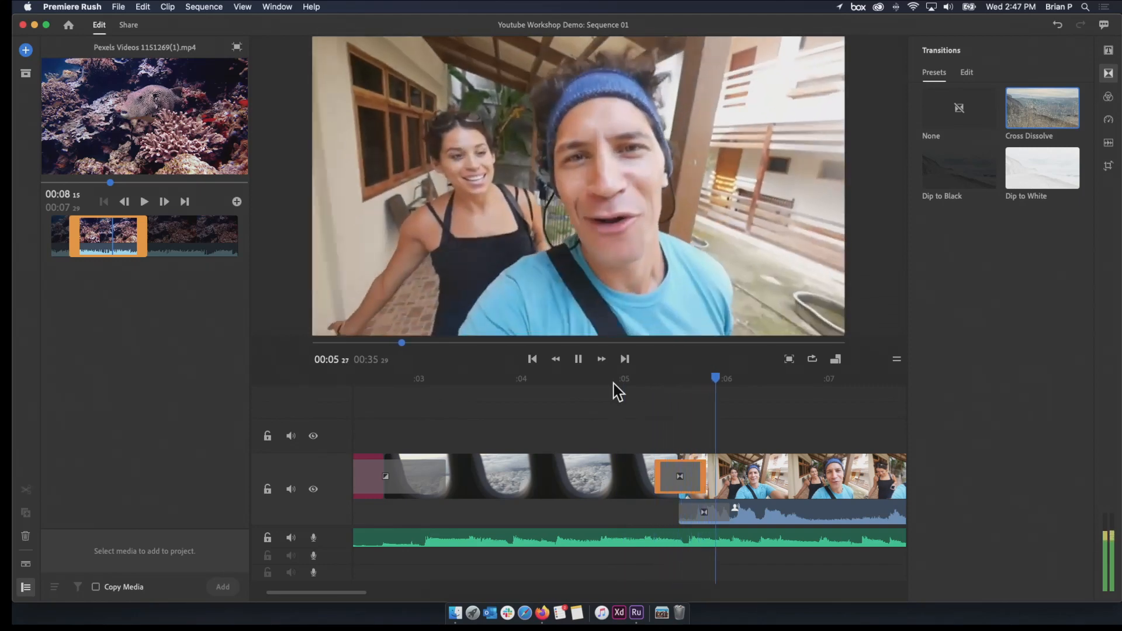
drag(669, 380, 612, 390)
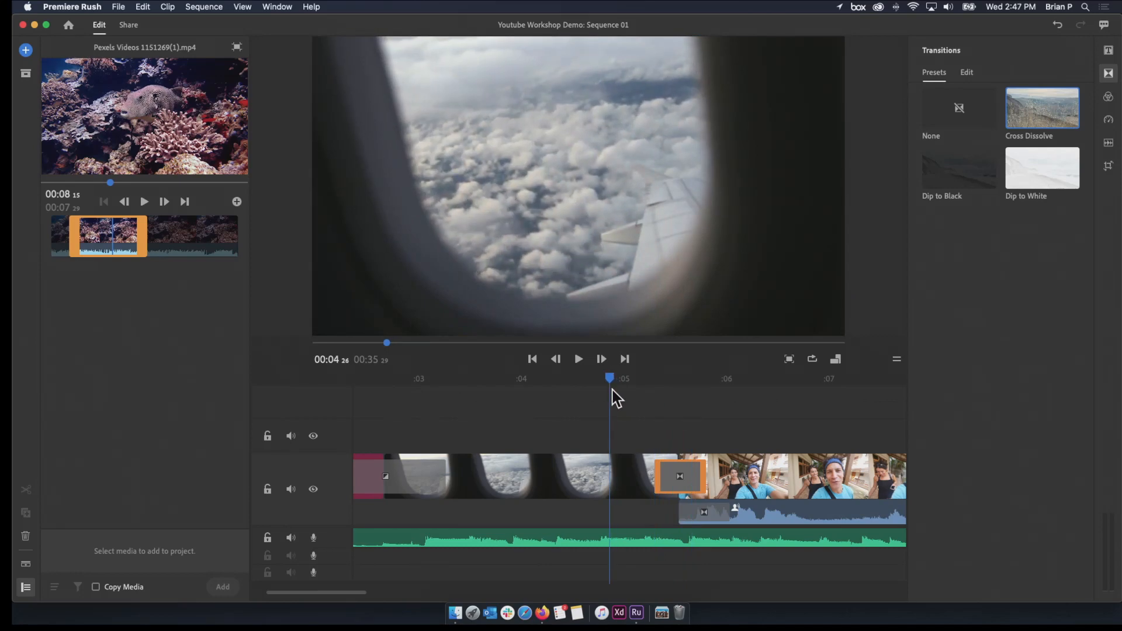
key(space)
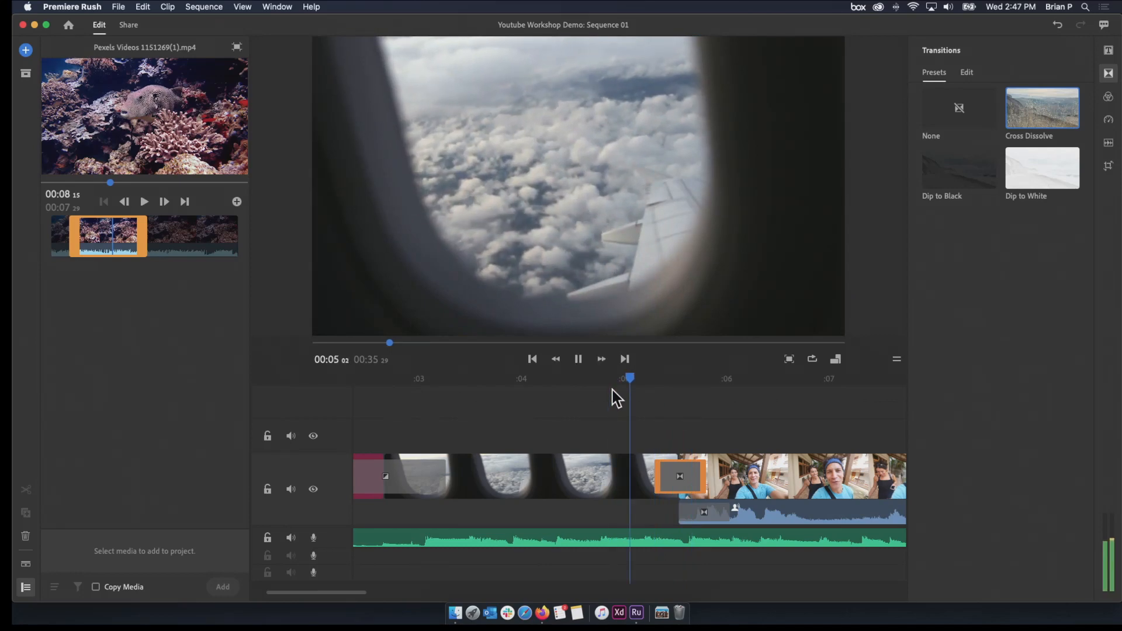
key(space)
Lengthen the Cross Dissolve between the airplane window clip and the walking selfie, and play it back from 00:05:01
mouse_move(674, 386)
mouse_down()
mouse_move(683, 381)
mouse_move(652, 380)
mouse_up()
drag(662, 476, 641, 476)
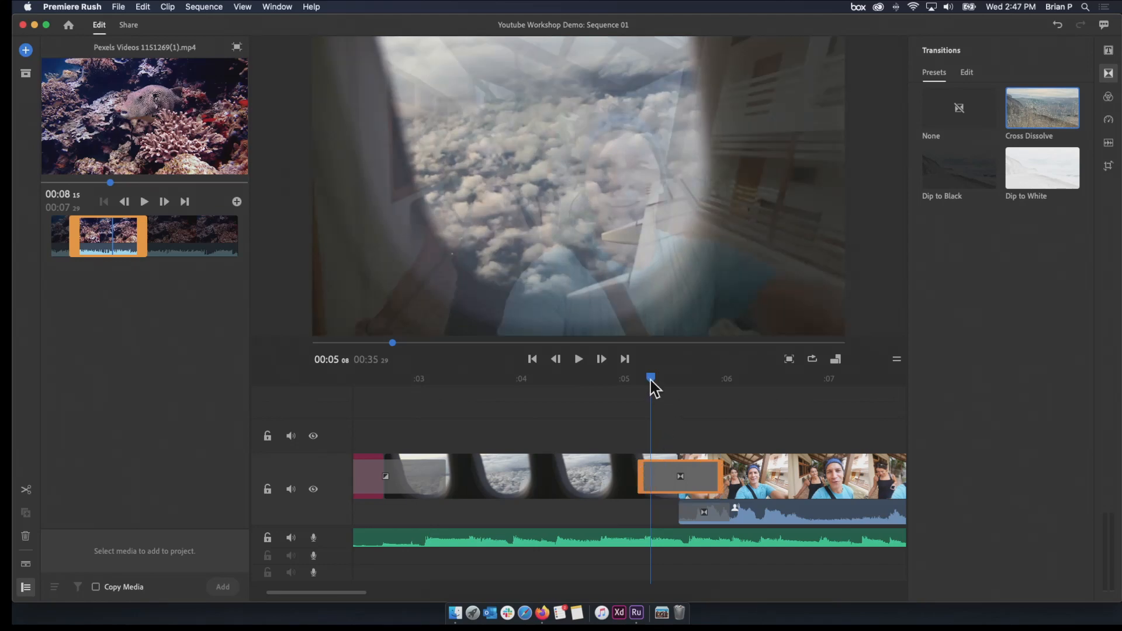
mouse_move(652, 388)
mouse_down()
mouse_move(629, 392)
mouse_move(650, 396)
mouse_up()
mouse_move(667, 394)
mouse_down()
mouse_move(687, 396)
mouse_move(675, 400)
mouse_up()
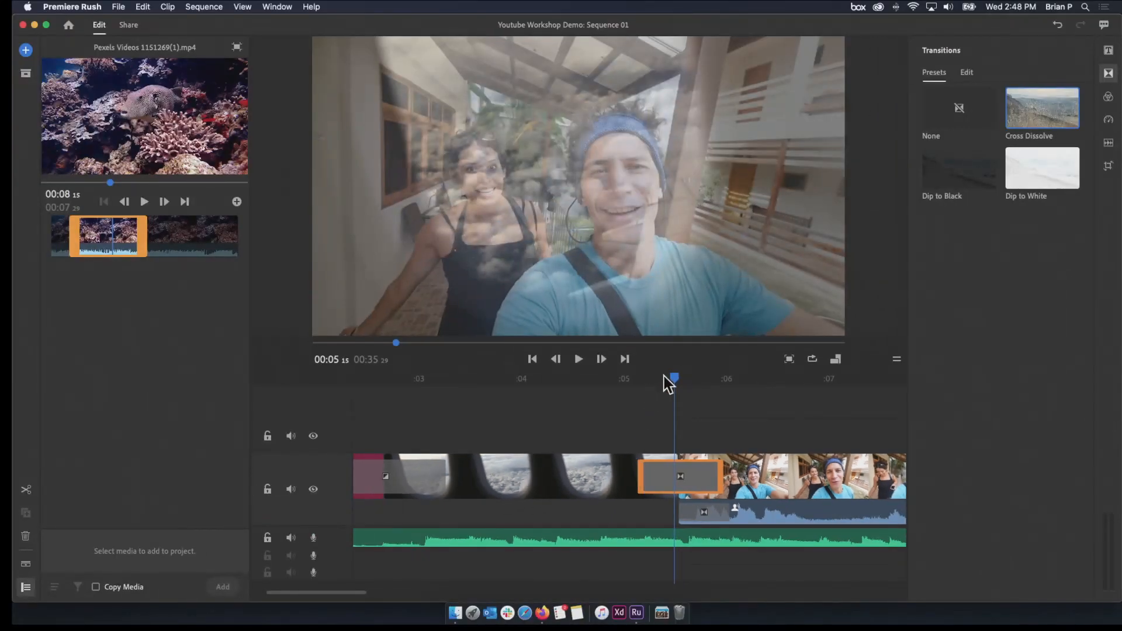
drag(668, 384, 628, 386)
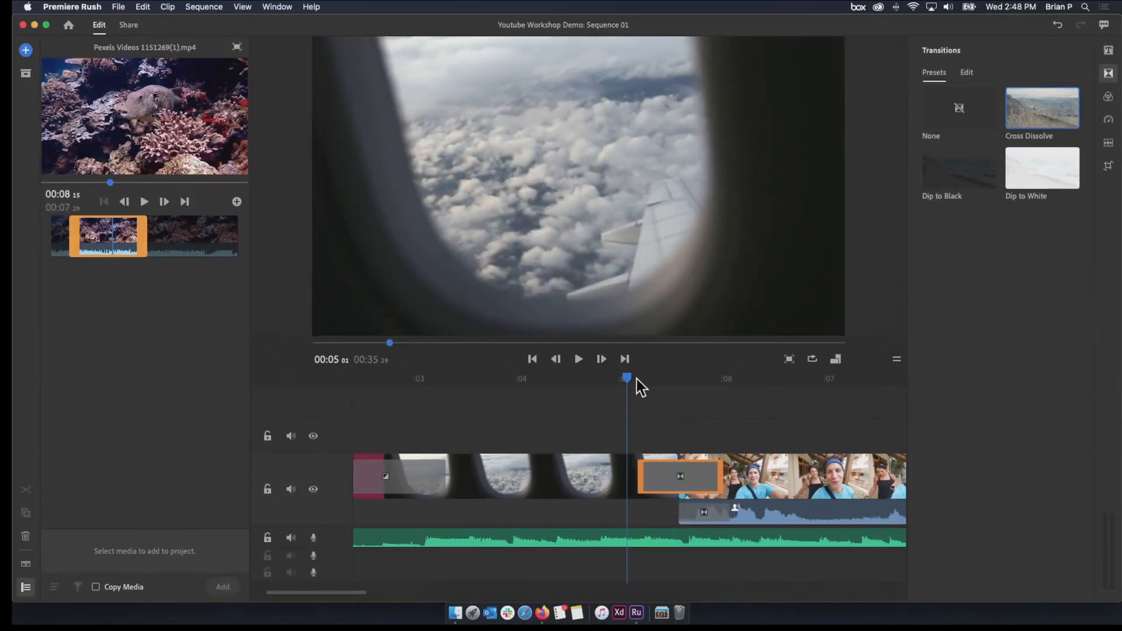
key(space)
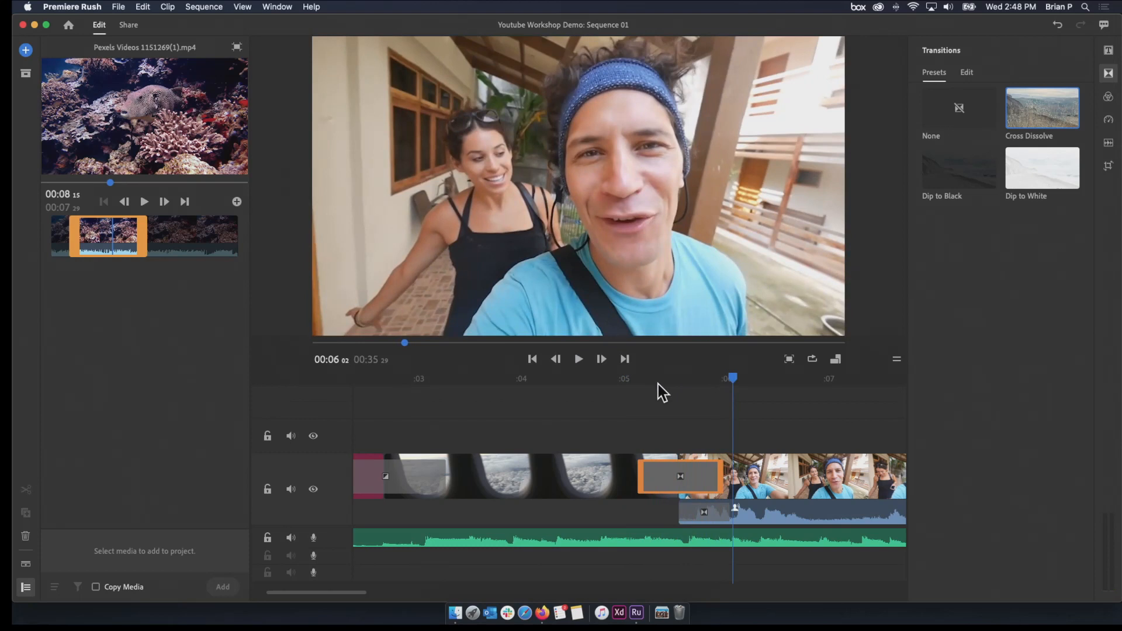
Shorten the audio crossfade at the start of the walking selfie clip to end level with the video dissolve
scroll(657, 386, up, 2)
scroll(657, 386, down, 6)
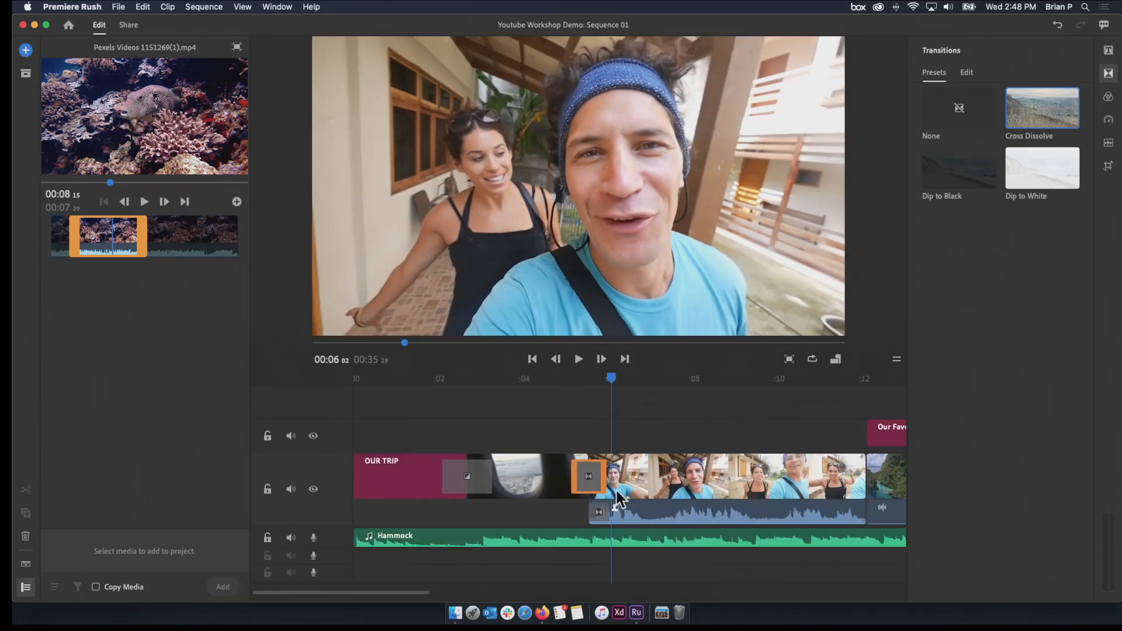
scroll(624, 488, up, 5)
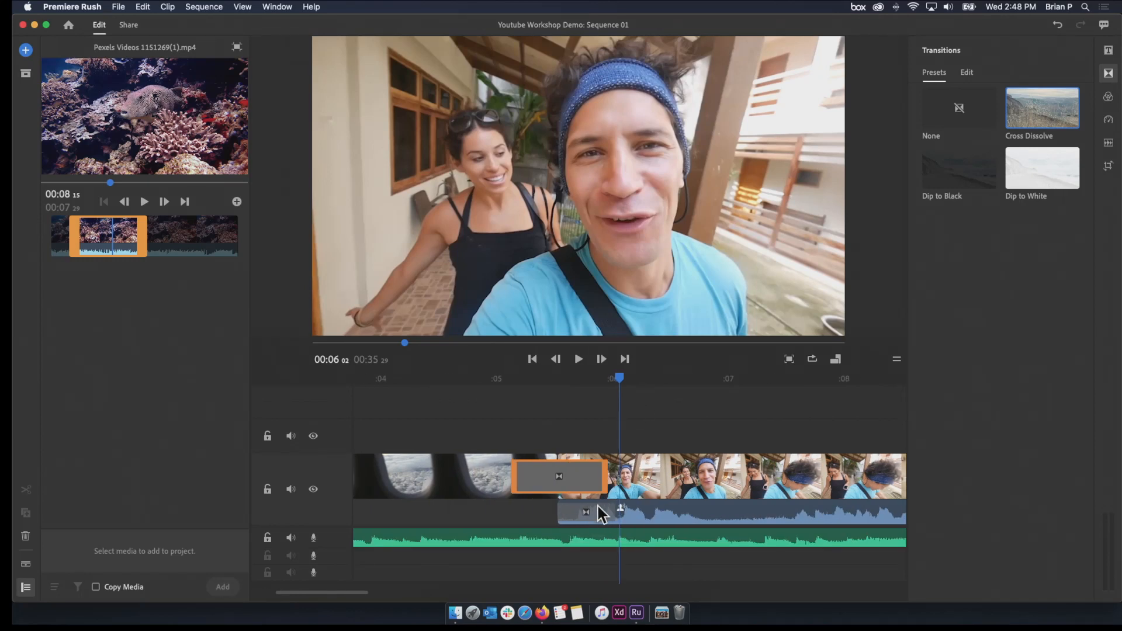
click(608, 511)
drag(612, 511, 604, 510)
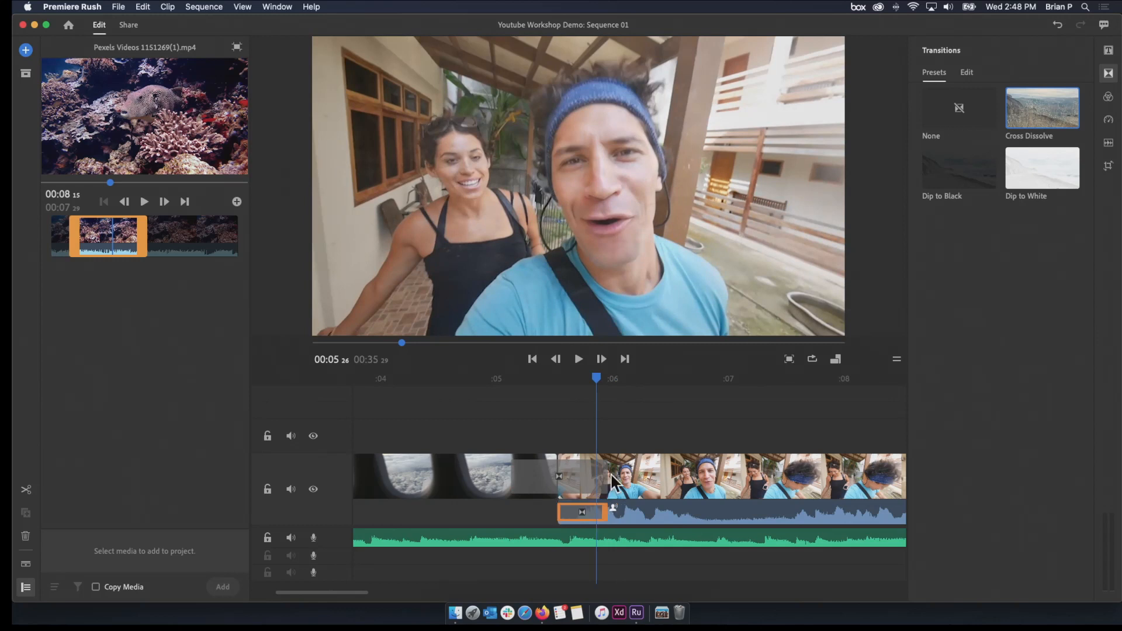
scroll(589, 383, down, 6)
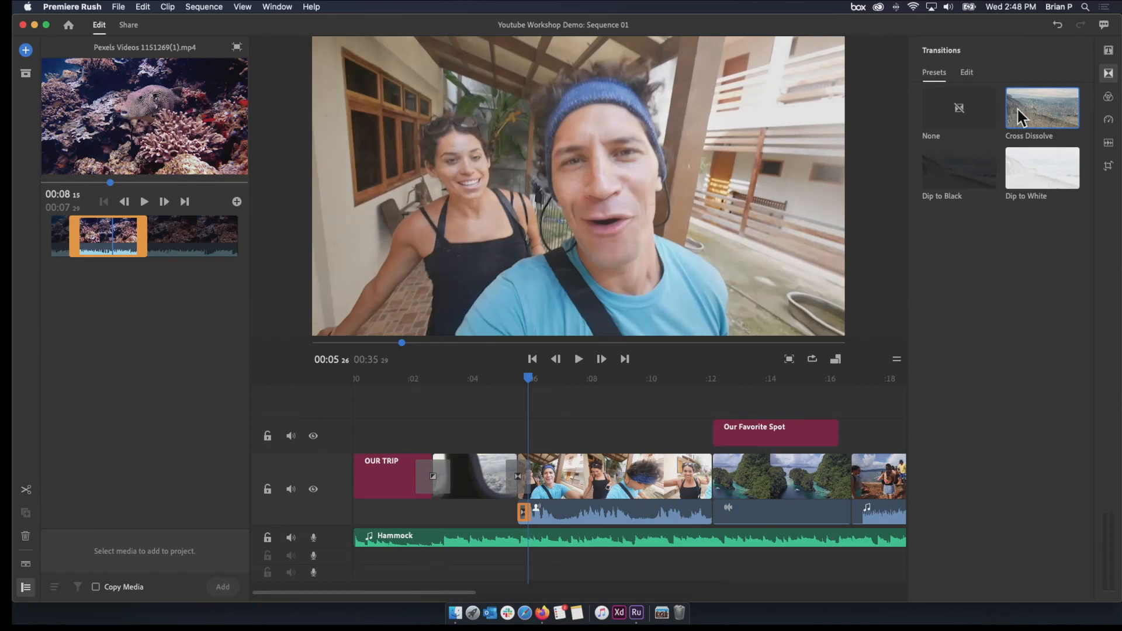
Add a Cross Dissolve between the walking selfie and the island lagoon clip, and play back across that cut
drag(1020, 117, 731, 495)
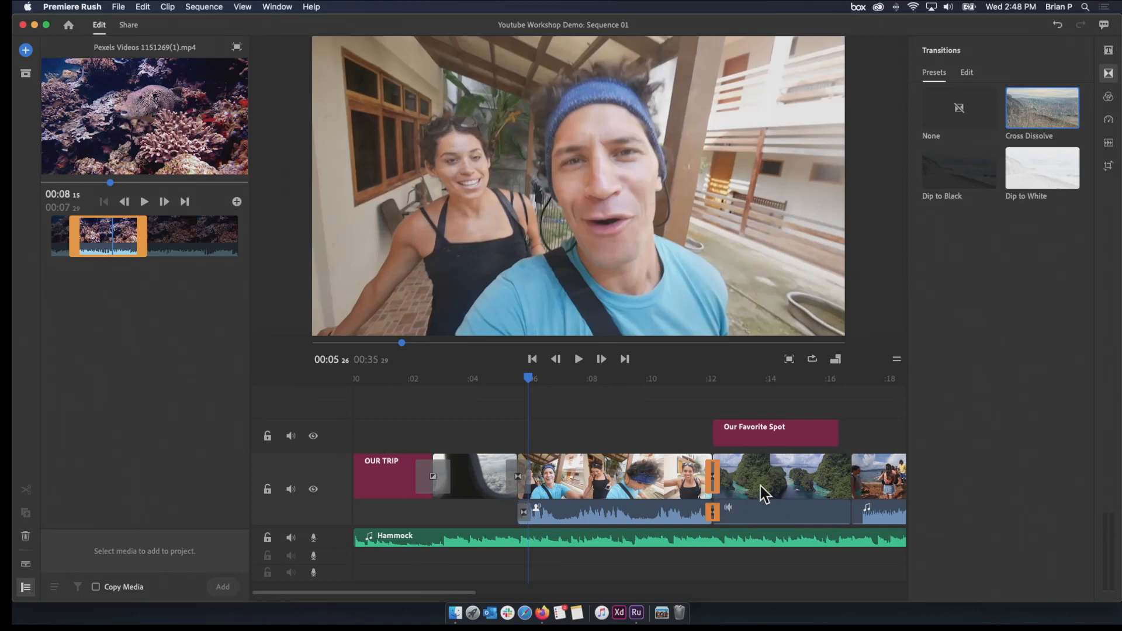
key(space)
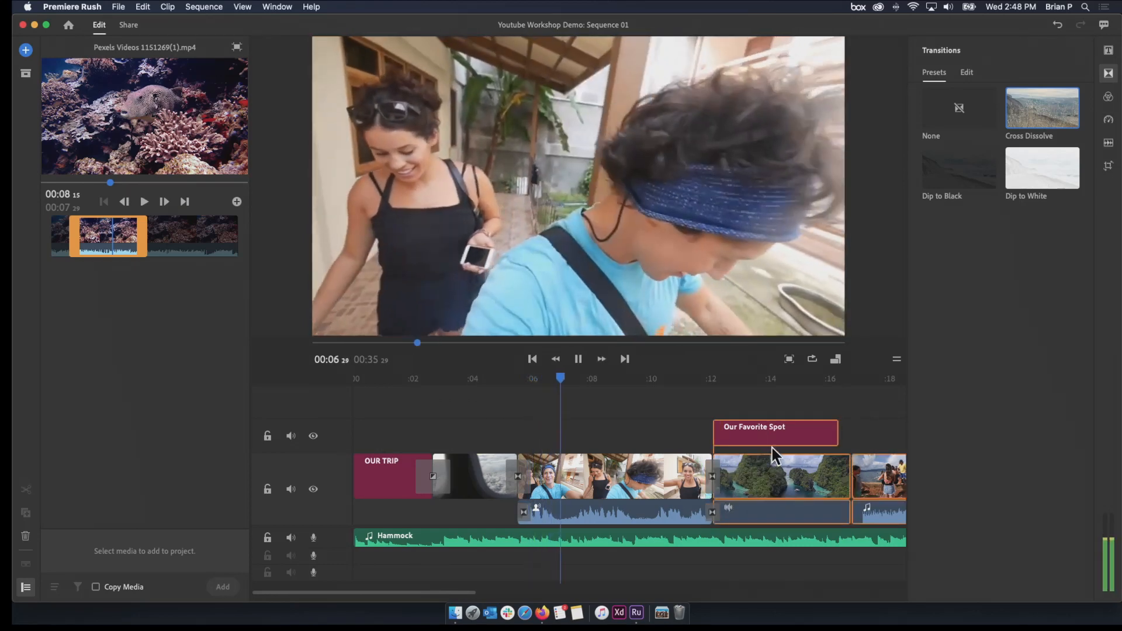
key(space)
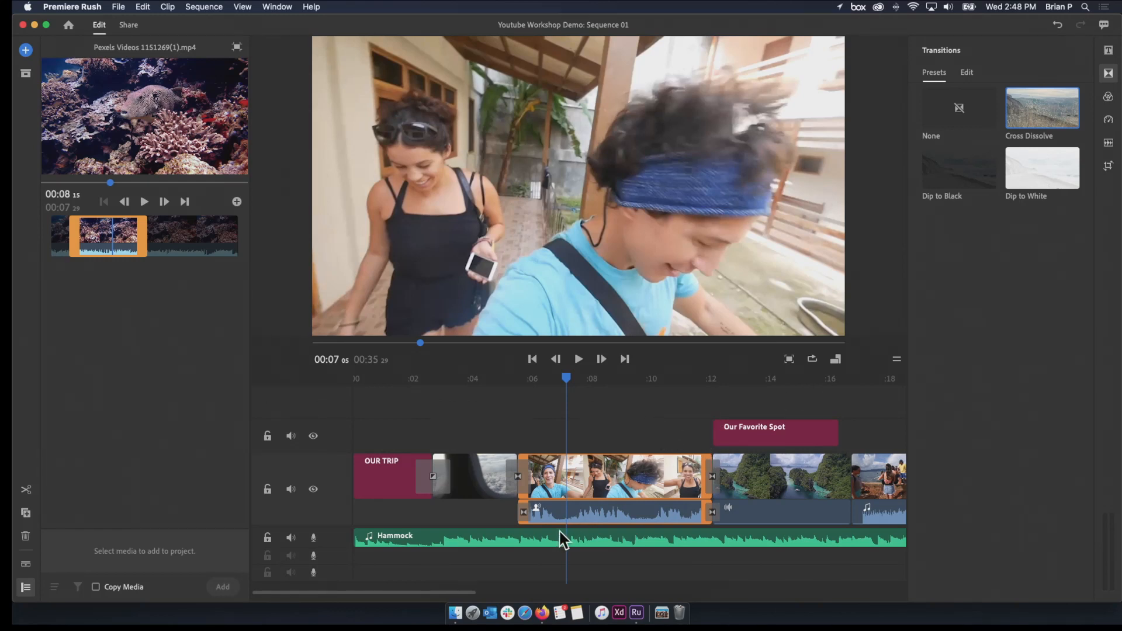
drag(466, 591, 612, 562)
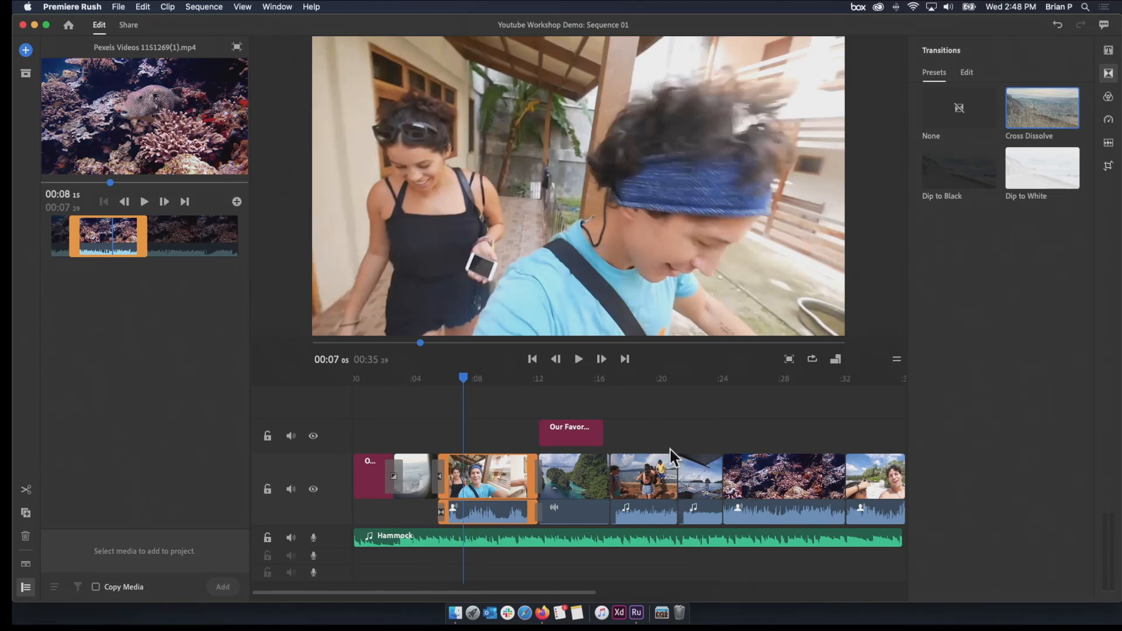
mouse_move(526, 387)
mouse_down()
mouse_move(549, 388)
mouse_move(532, 384)
mouse_up()
key(space)
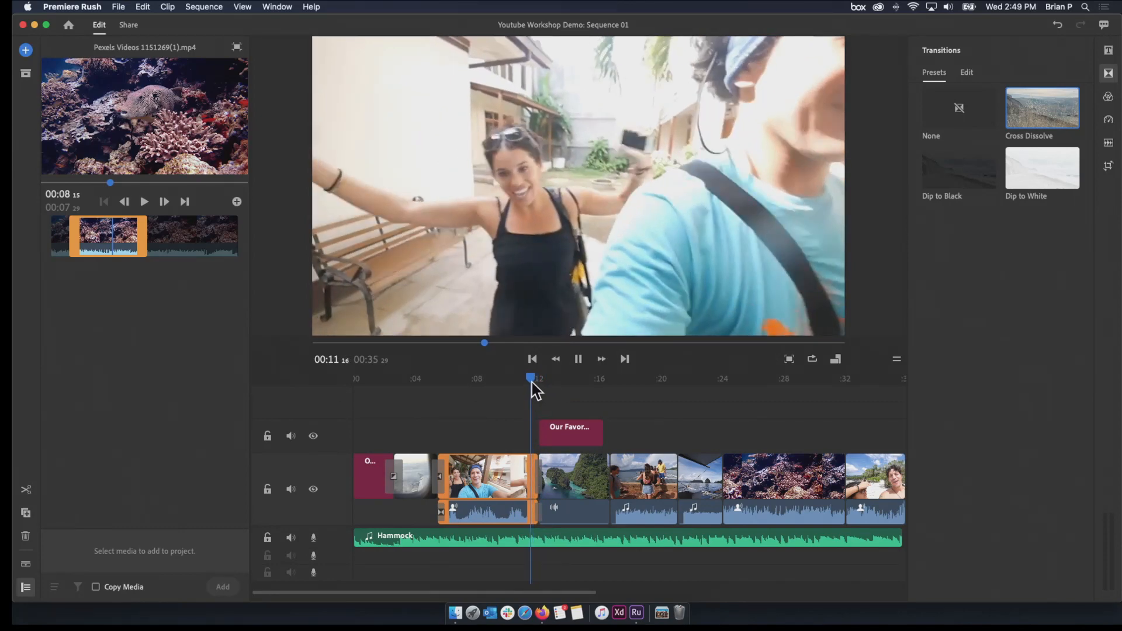
key(space)
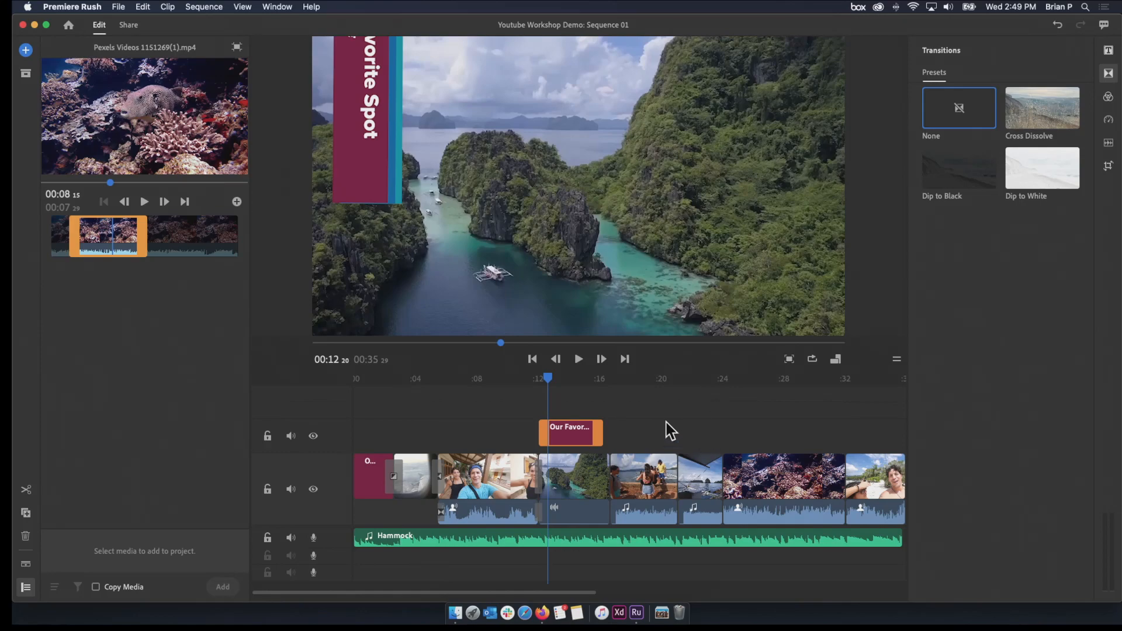
Move the boat boarding clip ahead of the island lagoon clip, and scrub forward to the coral reef clip
drag(549, 379, 599, 427)
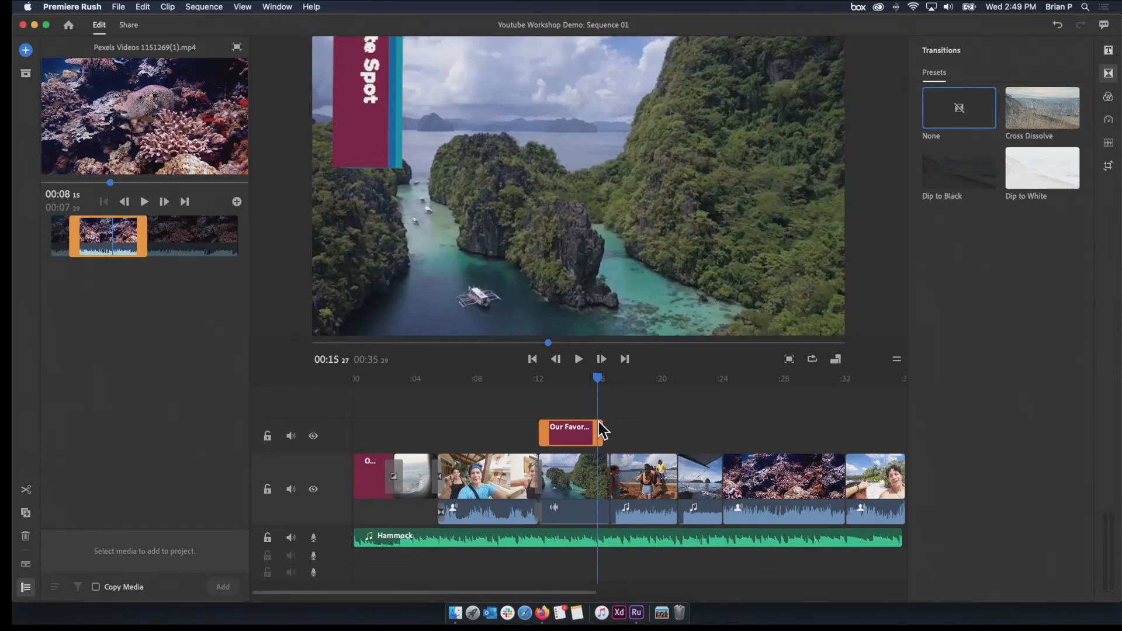
click(608, 468)
drag(581, 388, 632, 403)
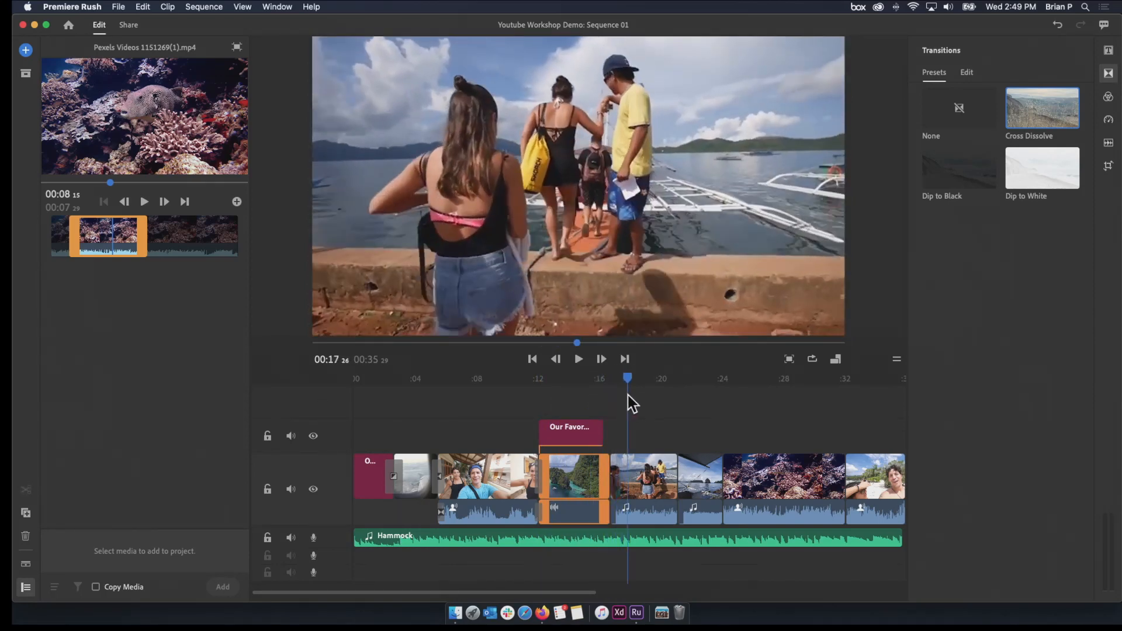
click(635, 494)
drag(641, 500, 569, 510)
drag(561, 382, 752, 420)
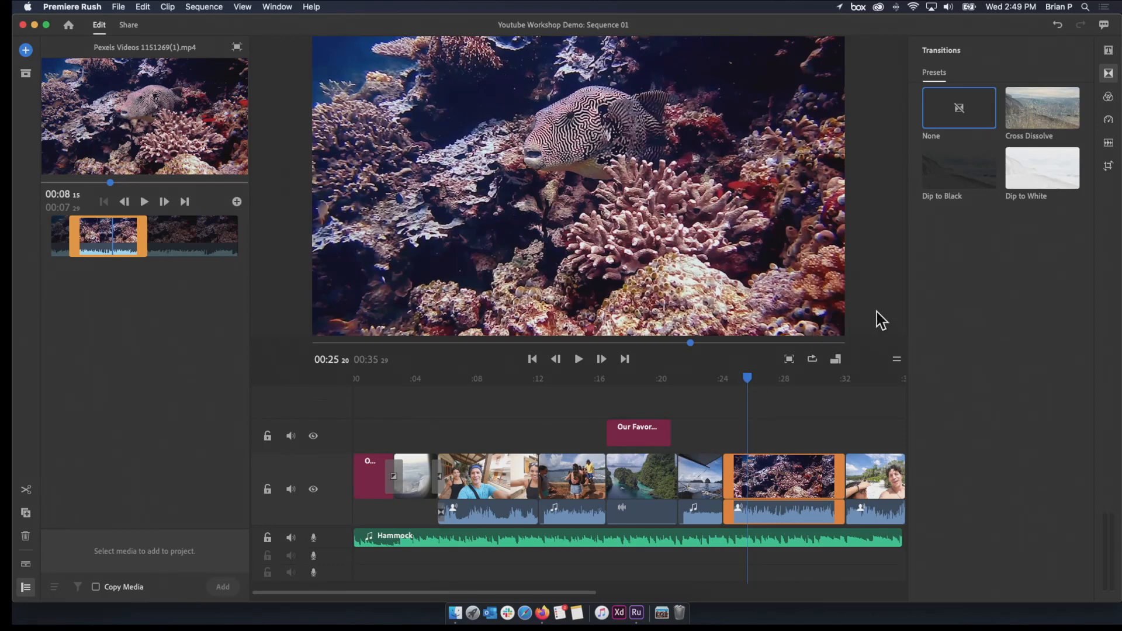
Add Cross Dissolves at the selfie–boarding, boarding–island and boat–coral reef cuts, and play back the transition into the reef clip
mouse_move(1034, 129)
mouse_down()
mouse_move(771, 298)
mouse_move(541, 503)
mouse_move(536, 489)
mouse_up()
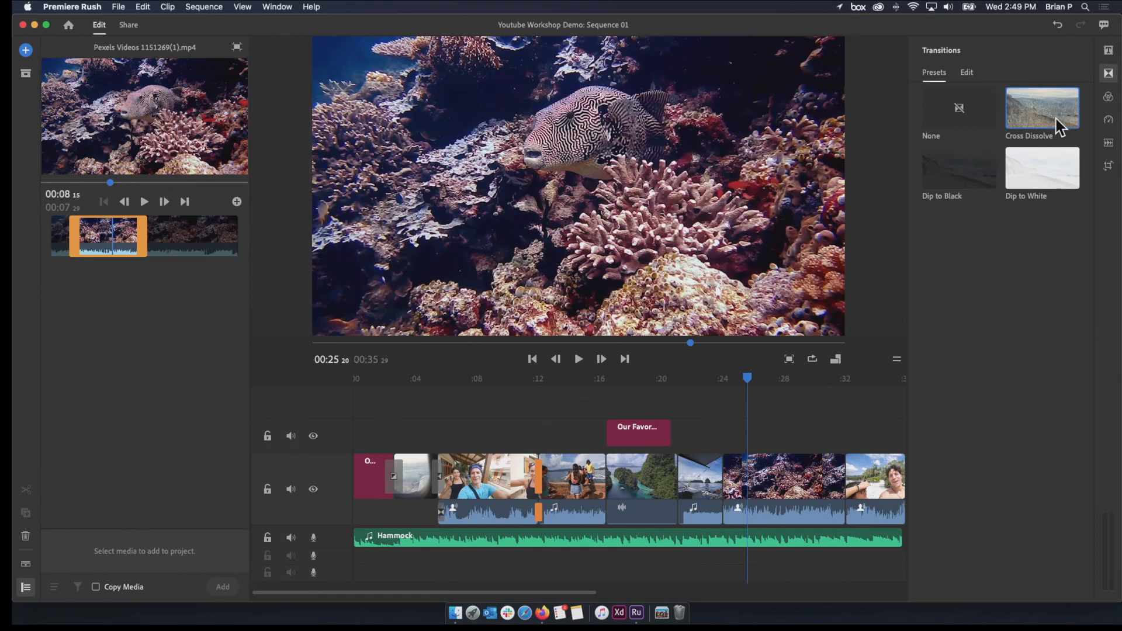
mouse_move(1059, 126)
mouse_down()
mouse_move(686, 458)
mouse_move(635, 475)
mouse_up()
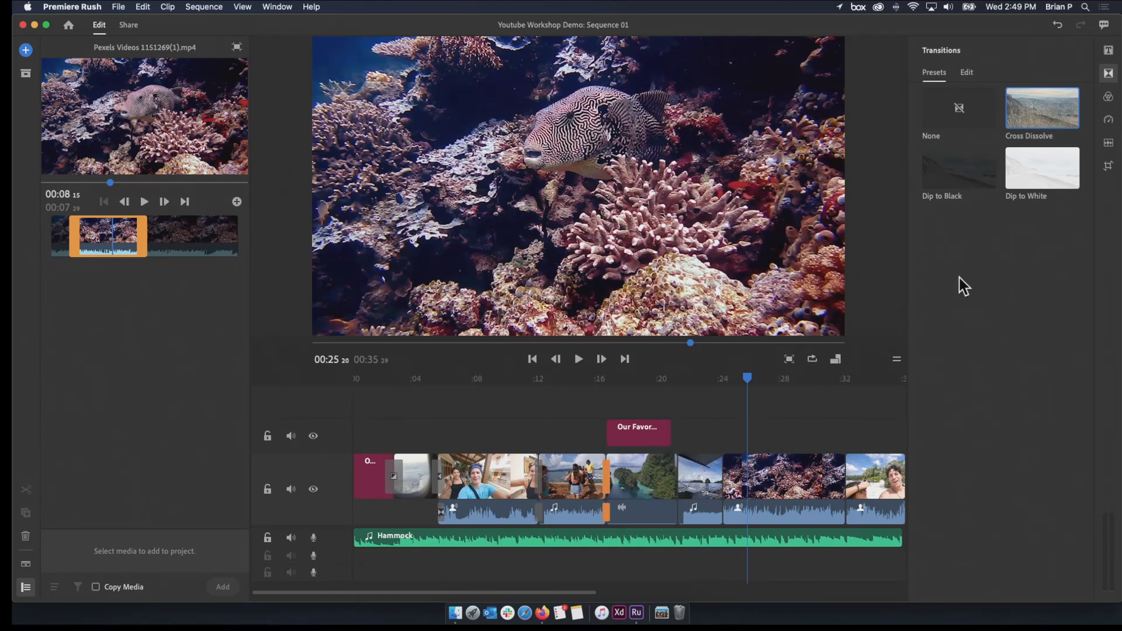
mouse_move(1036, 104)
mouse_down()
mouse_move(720, 443)
mouse_move(712, 471)
mouse_up()
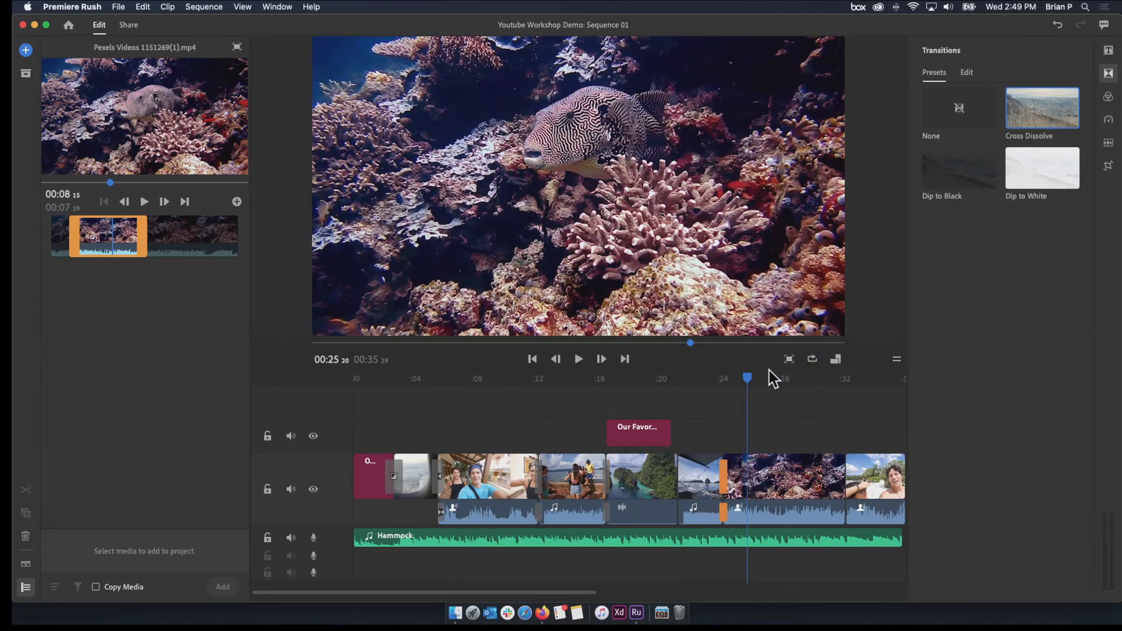
drag(748, 380, 710, 395)
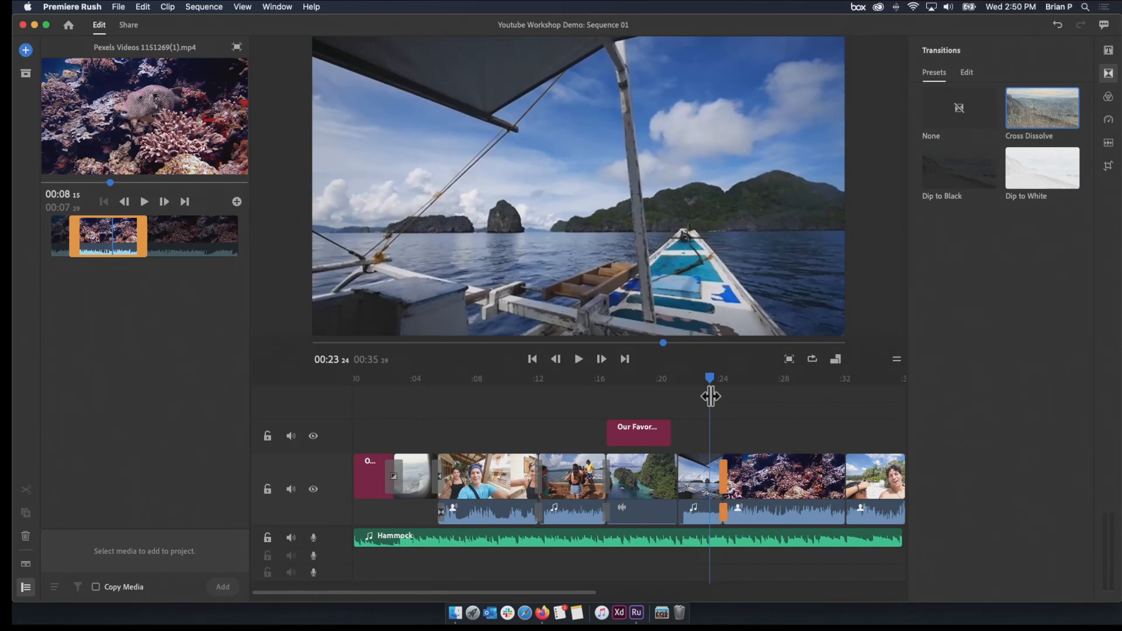
key(space)
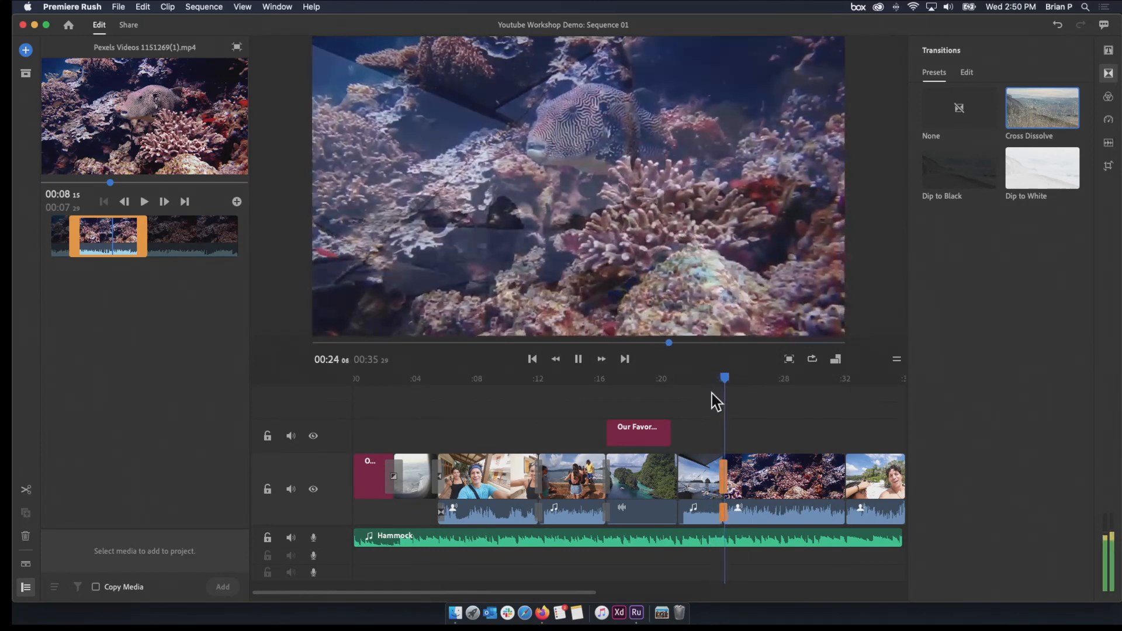
key(space)
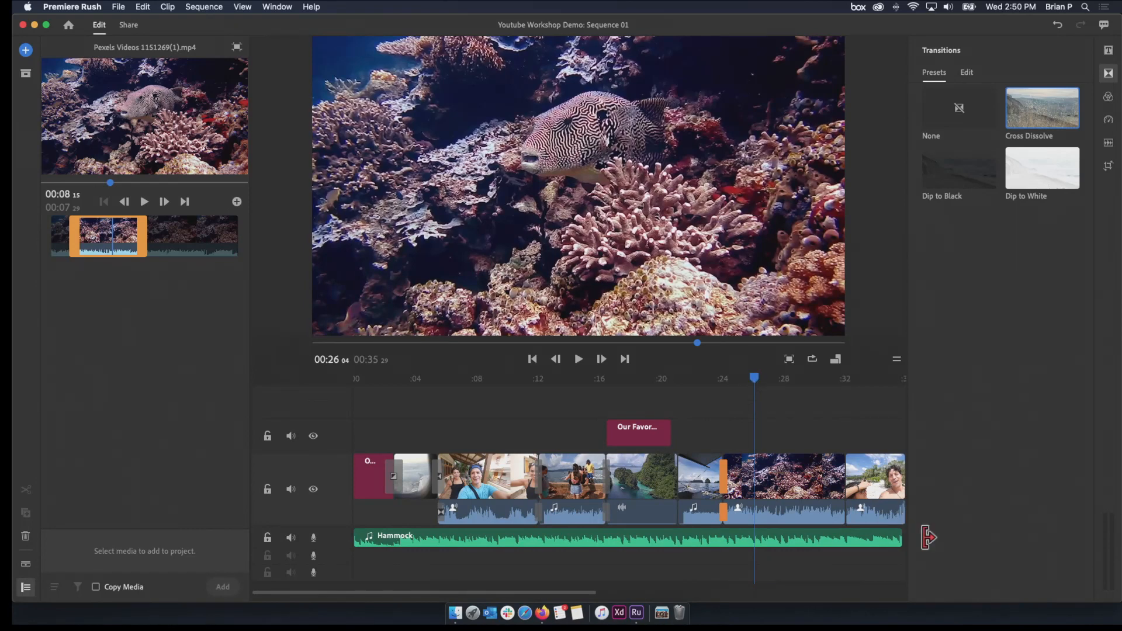
Select the Dip to White transition after the OUR TRIP title and scrub through the sequence to the coral reef clip
mouse_move(596, 593)
mouse_down()
mouse_move(584, 593)
mouse_move(608, 593)
mouse_move(596, 594)
mouse_up()
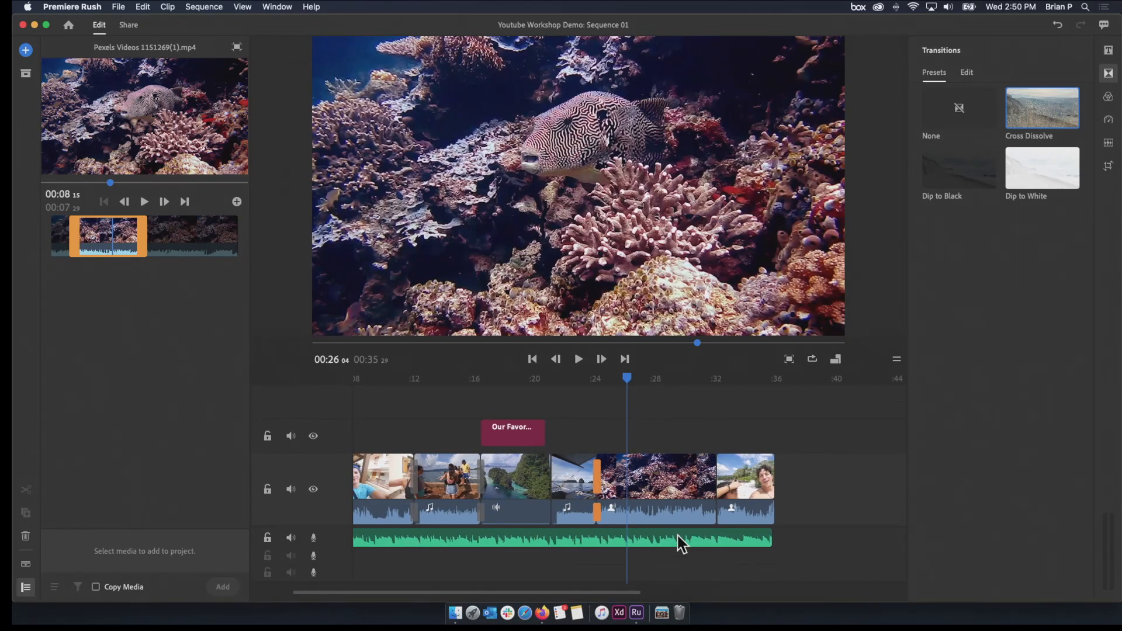
key(space)
drag(641, 379, 370, 450)
click(393, 496)
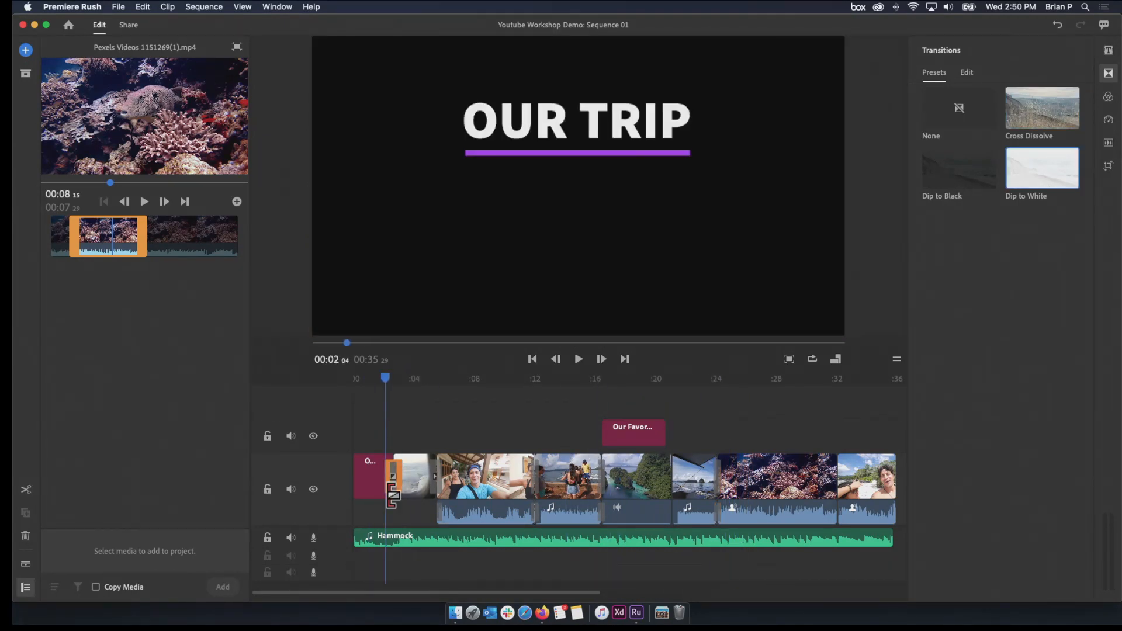
drag(384, 381, 631, 429)
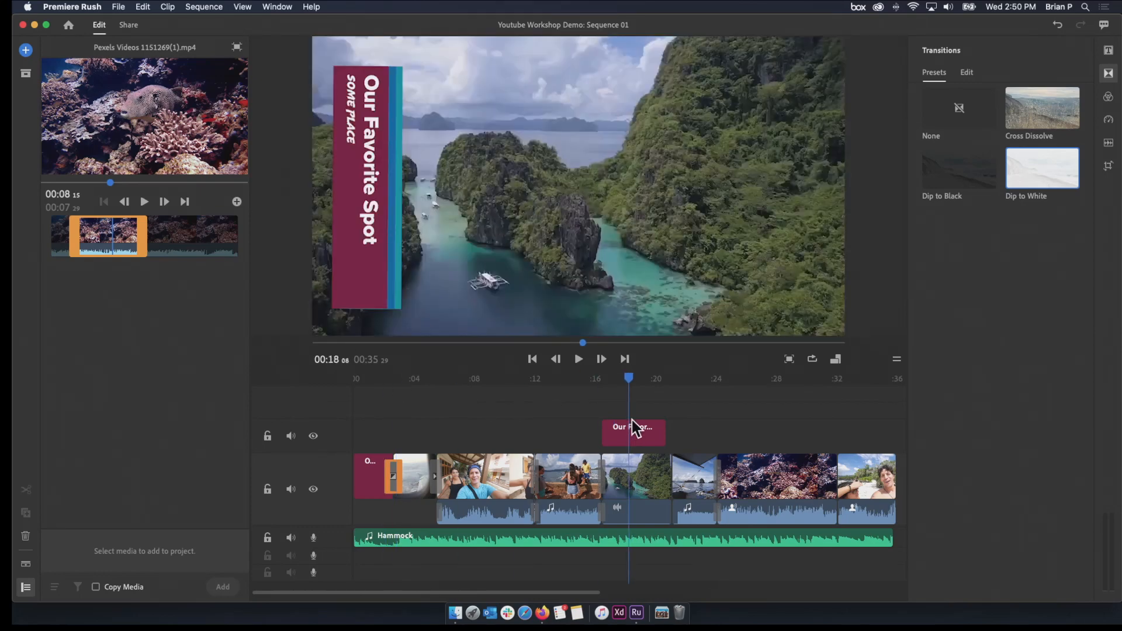
drag(629, 381, 752, 391)
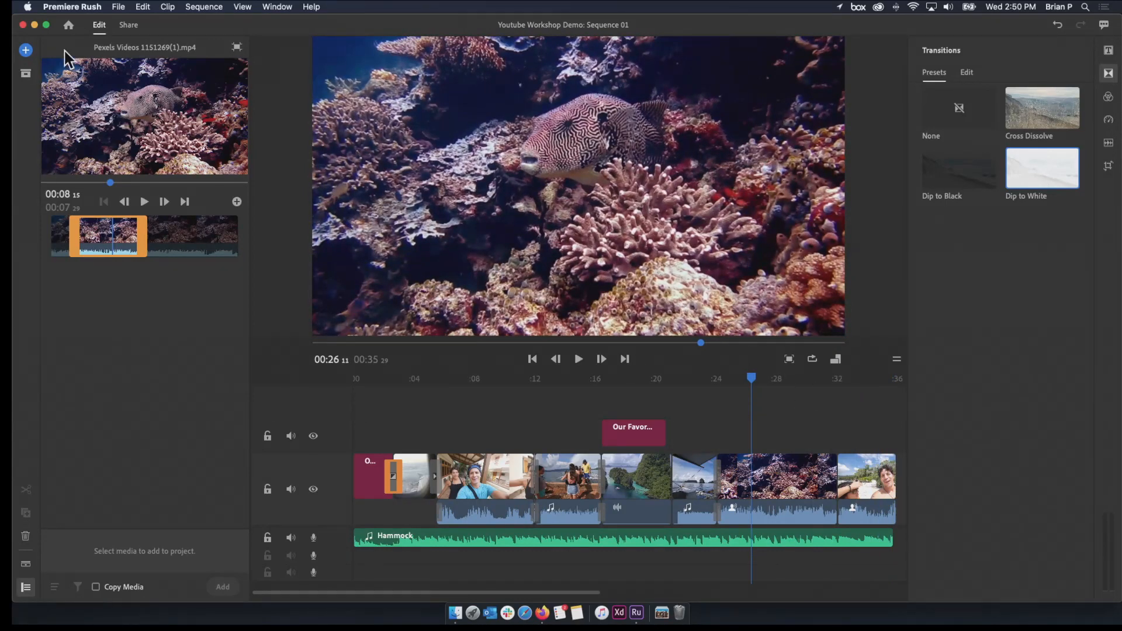
Place the jellyfish clip named video on the track above the start of the coral reef clip, and play it back
click(234, 48)
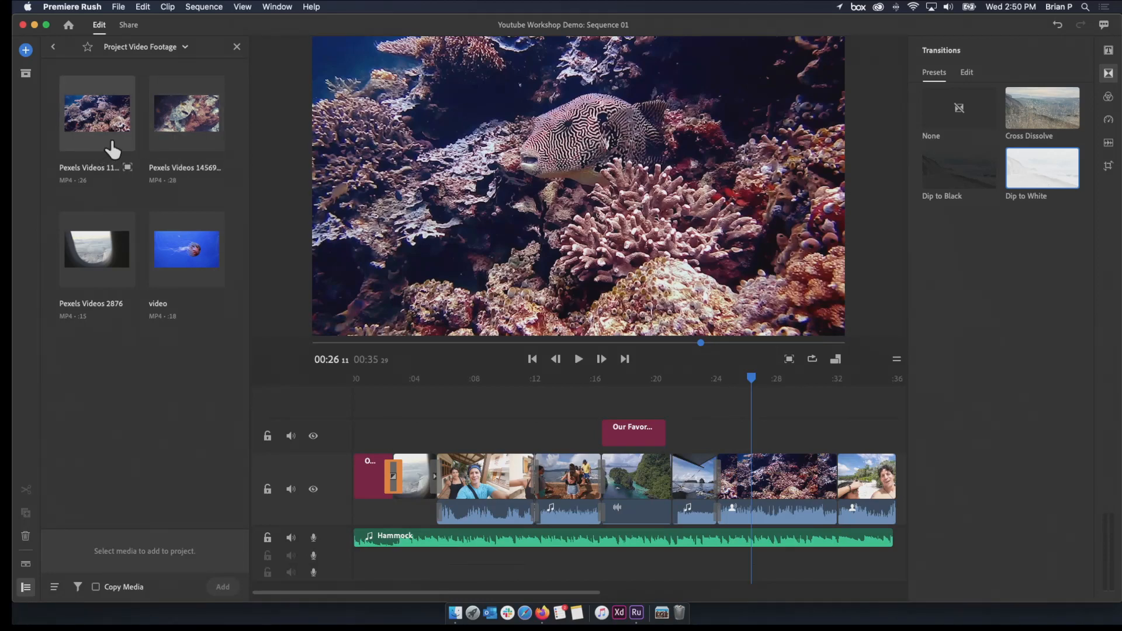
click(197, 270)
drag(196, 269, 729, 436)
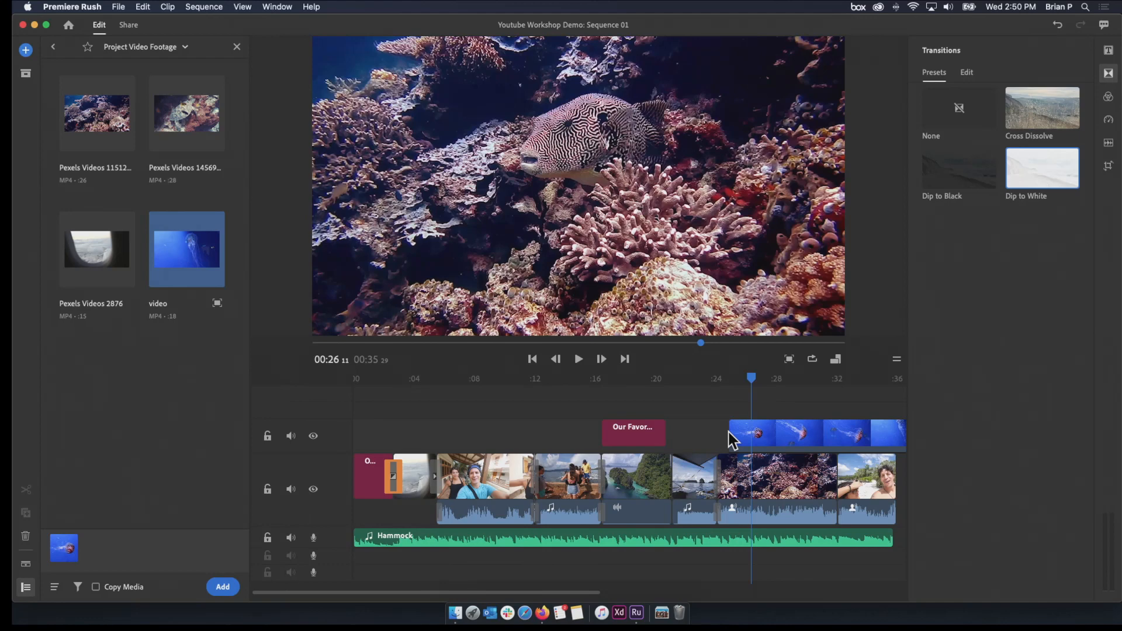
drag(750, 377, 713, 384)
key(space)
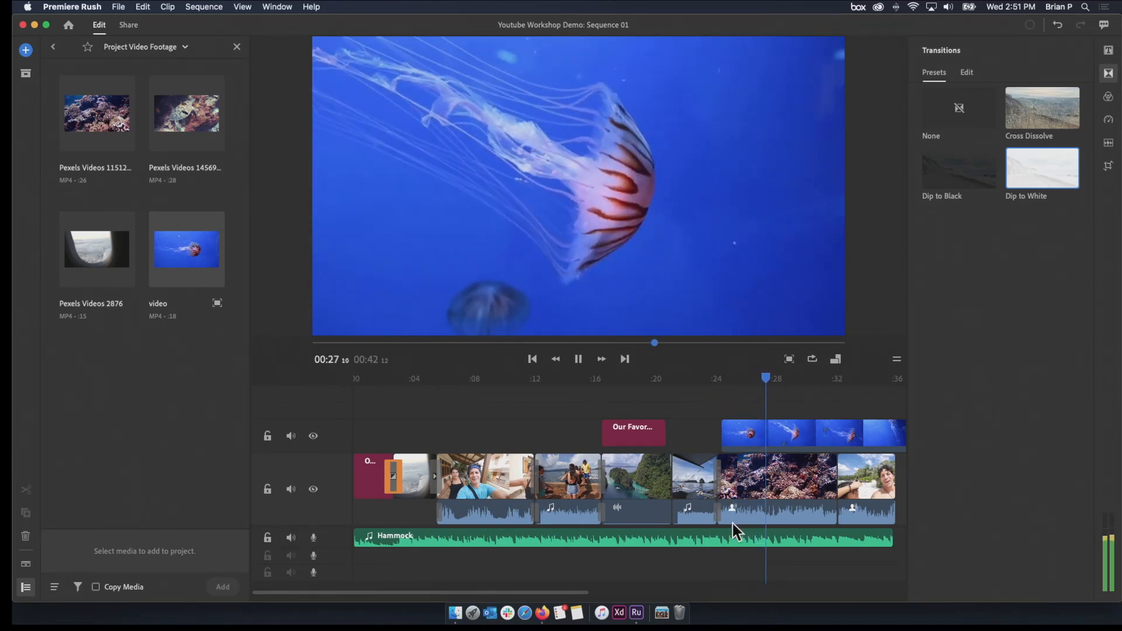
key(space)
Hide the overlay video track to view the coral reef clip beneath the jellyfish, and show the track again
scroll(587, 592, right, 8)
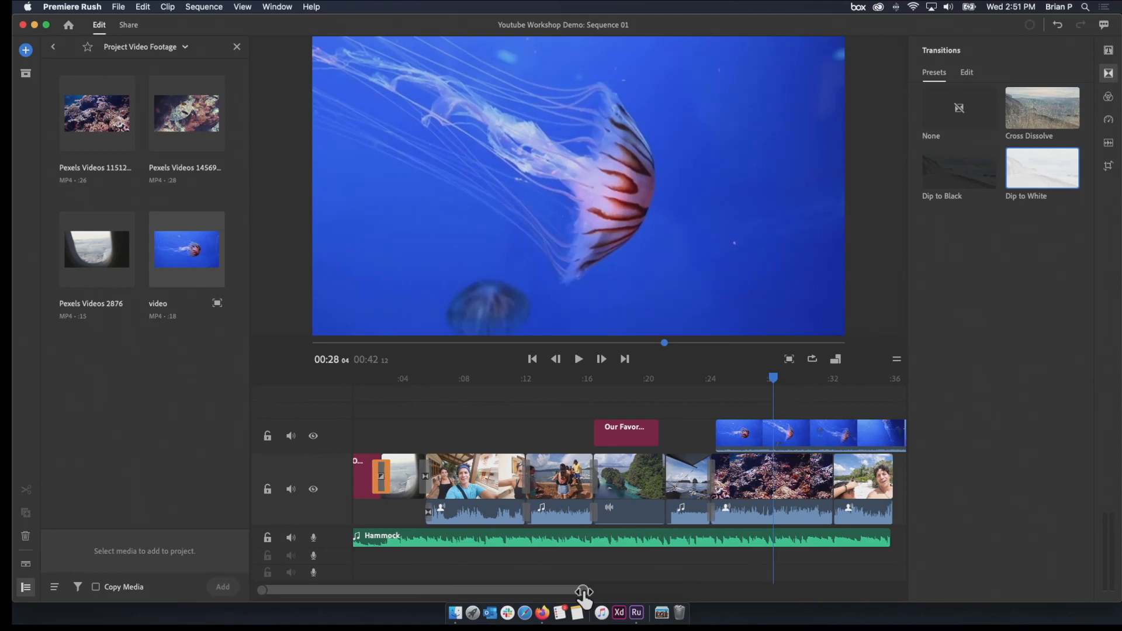
scroll(593, 592, right, 5)
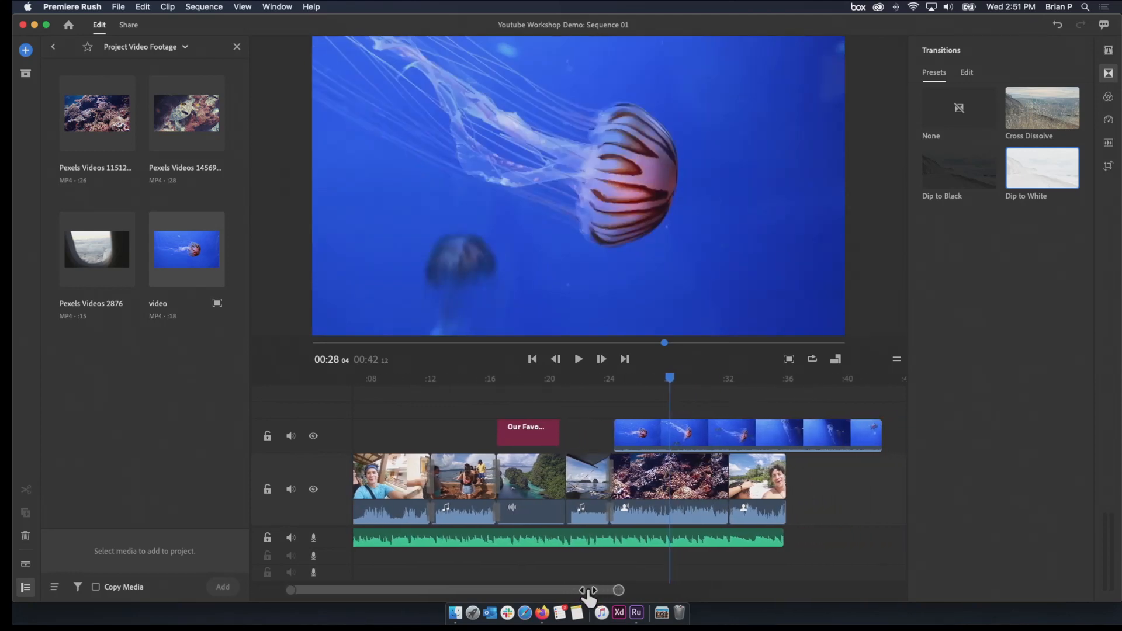
click(318, 435)
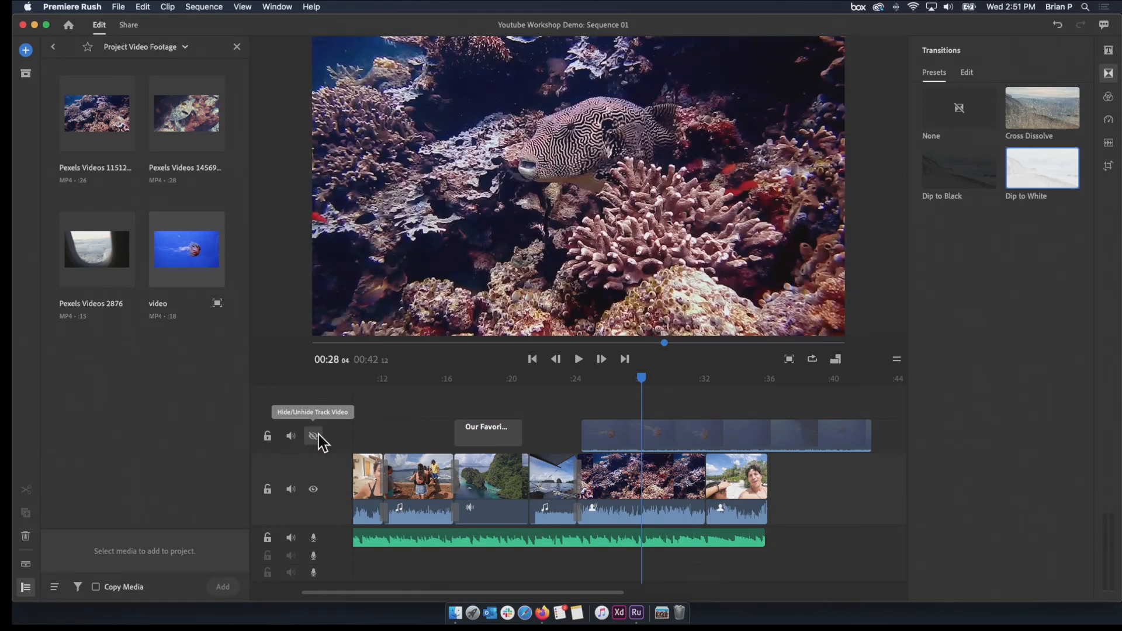
click(318, 436)
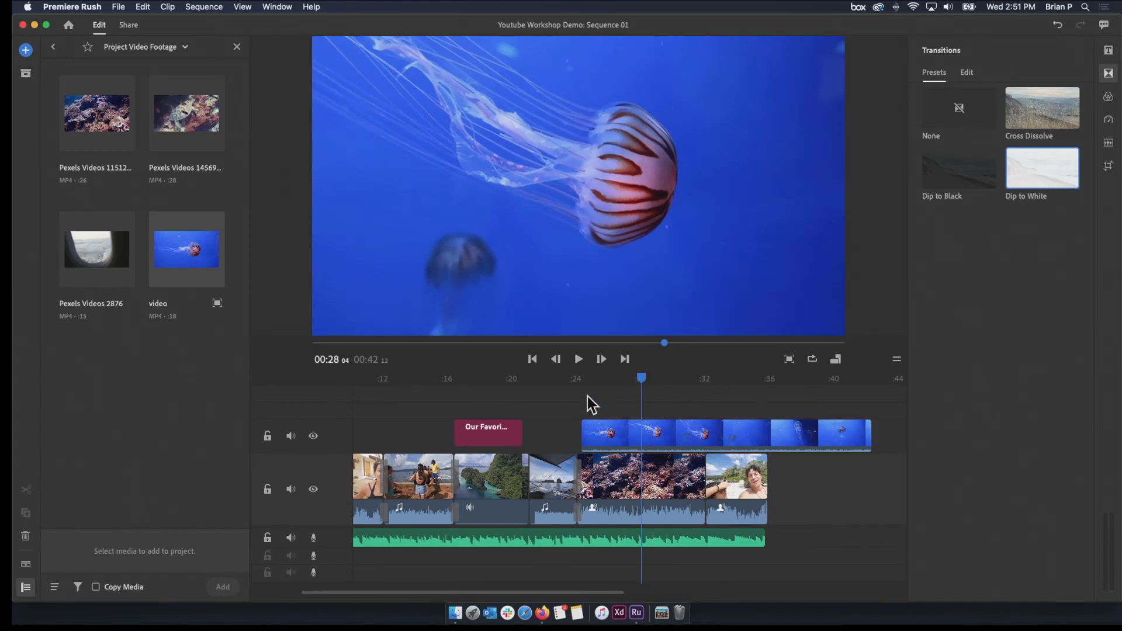
Split the jellyfish overlay clip where the coral reef clip ends, and delete the part extending past it
drag(641, 386, 703, 380)
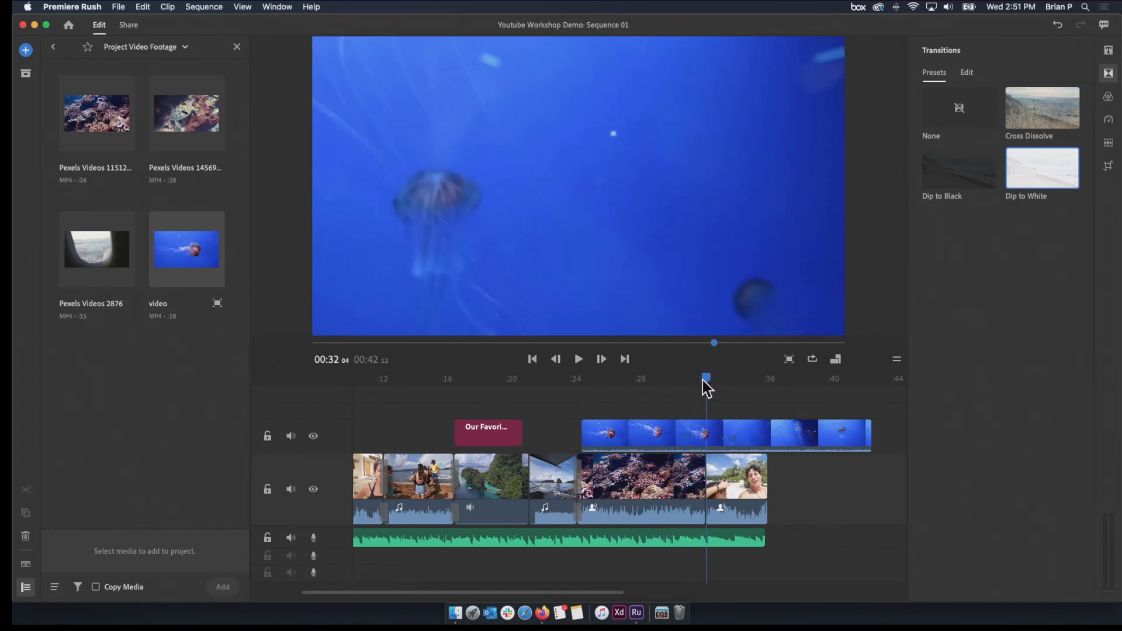
click(704, 434)
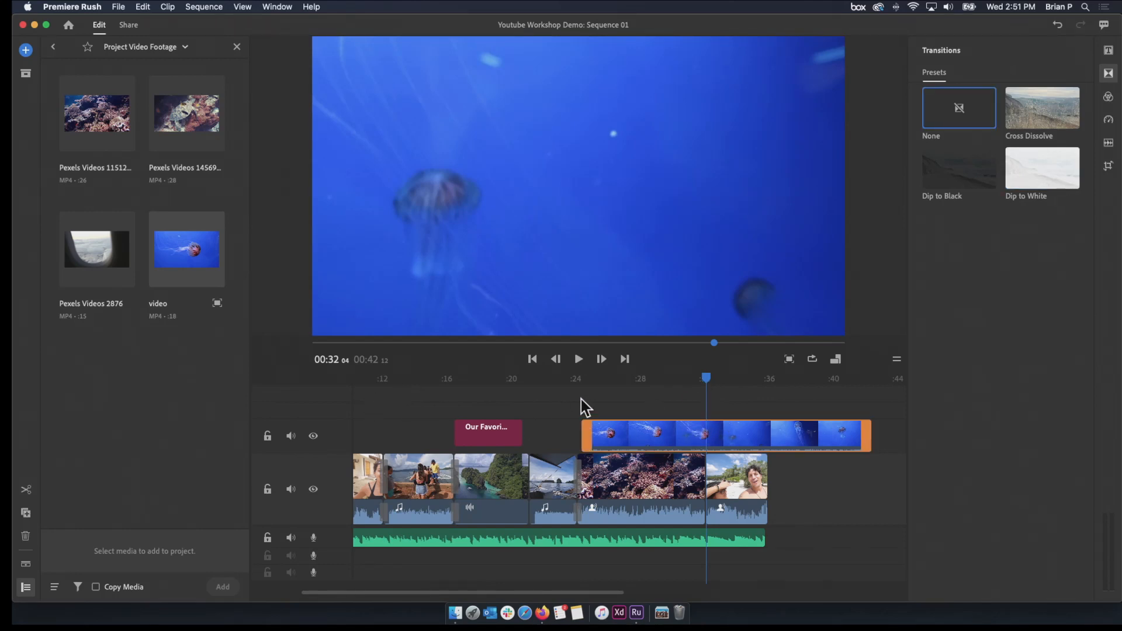
click(26, 490)
click(760, 443)
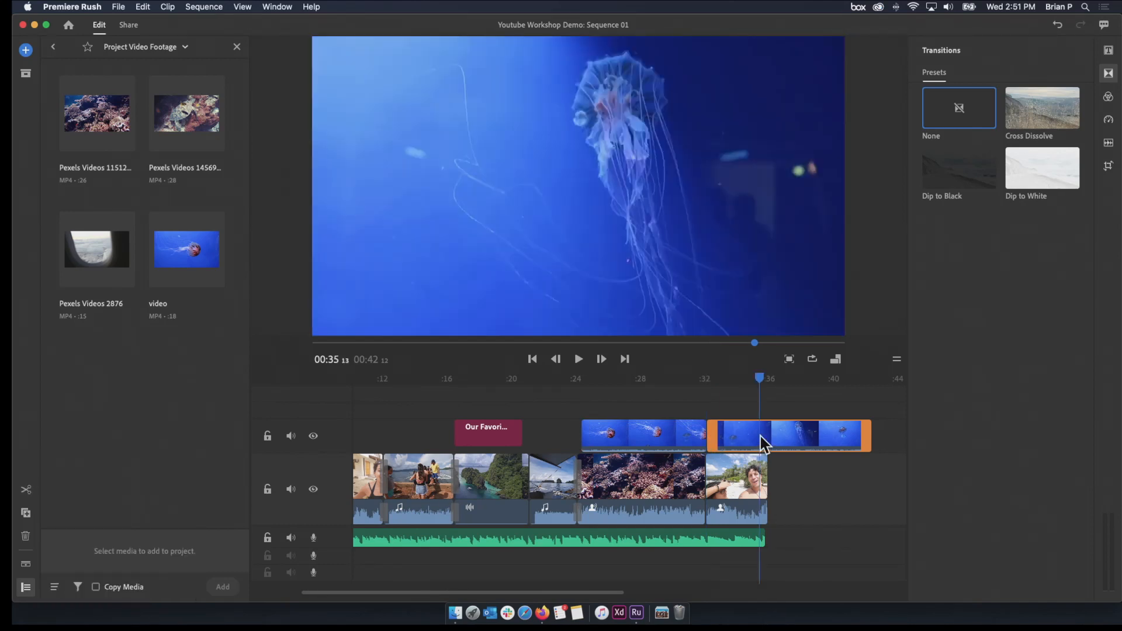
key(Delete)
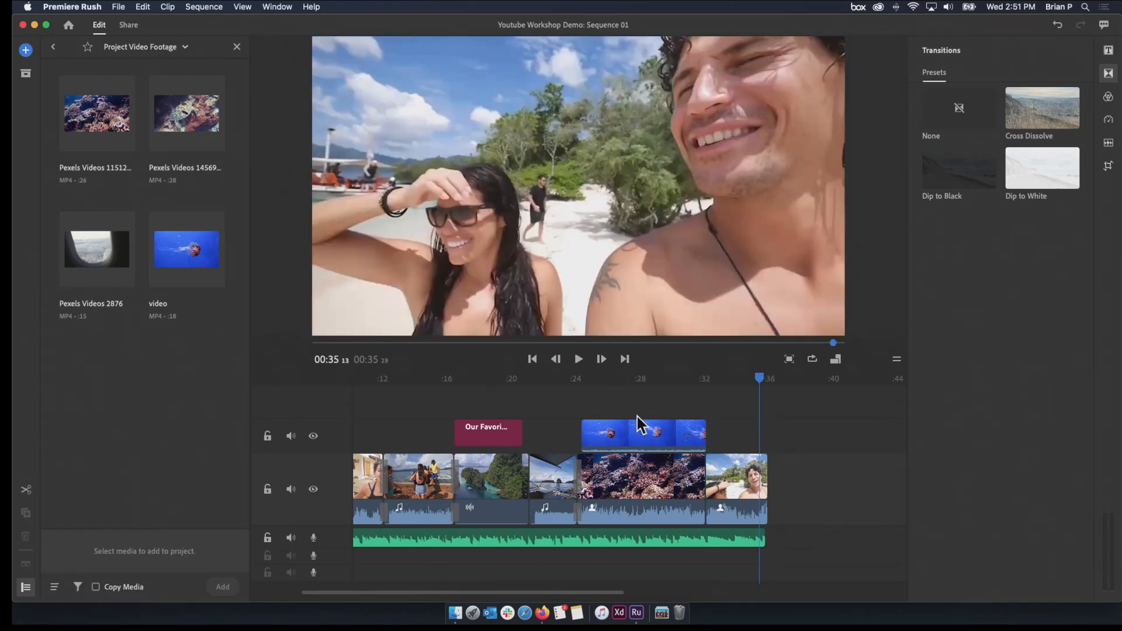
Shrink the jellyfish overlay to a small picture-in-picture in the upper-left corner of the video frame, and briefly play it from its start
click(645, 381)
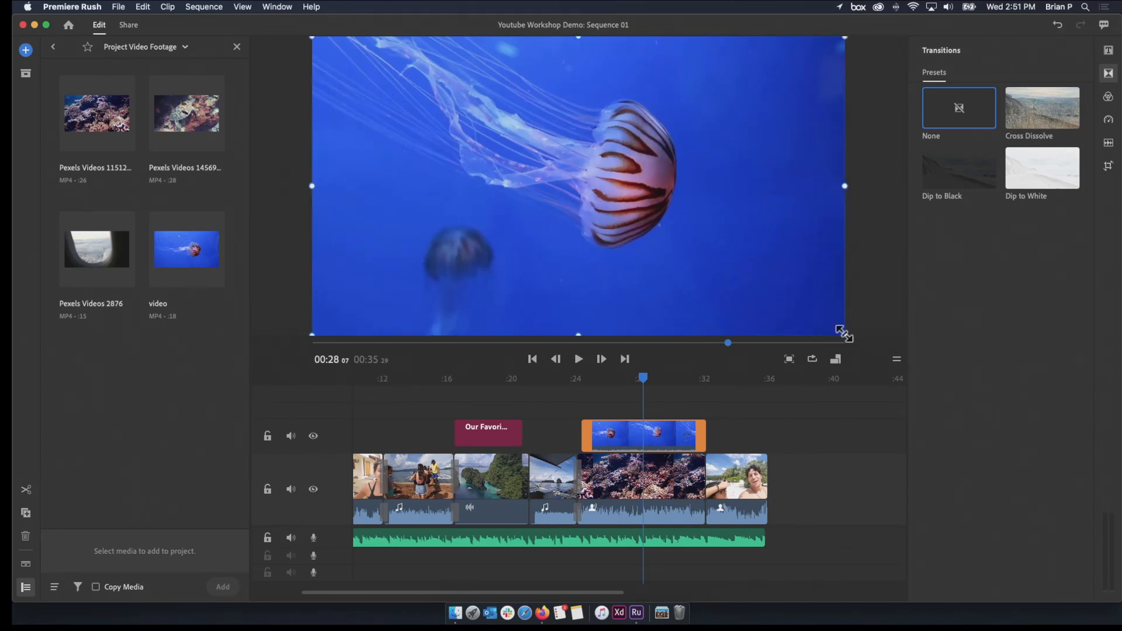
drag(843, 333, 483, 133)
drag(641, 384, 583, 389)
key(space)
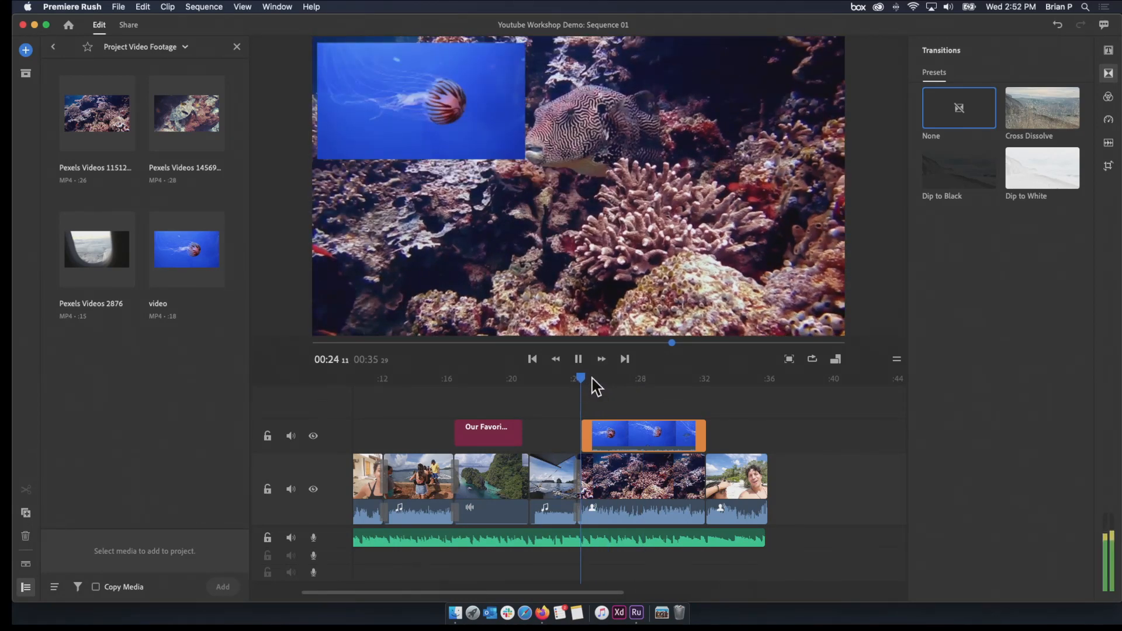
key(space)
Replay the picture-in-picture section twice from near the start of the coral reef clip to review both videos together
drag(593, 379, 582, 383)
key(space)
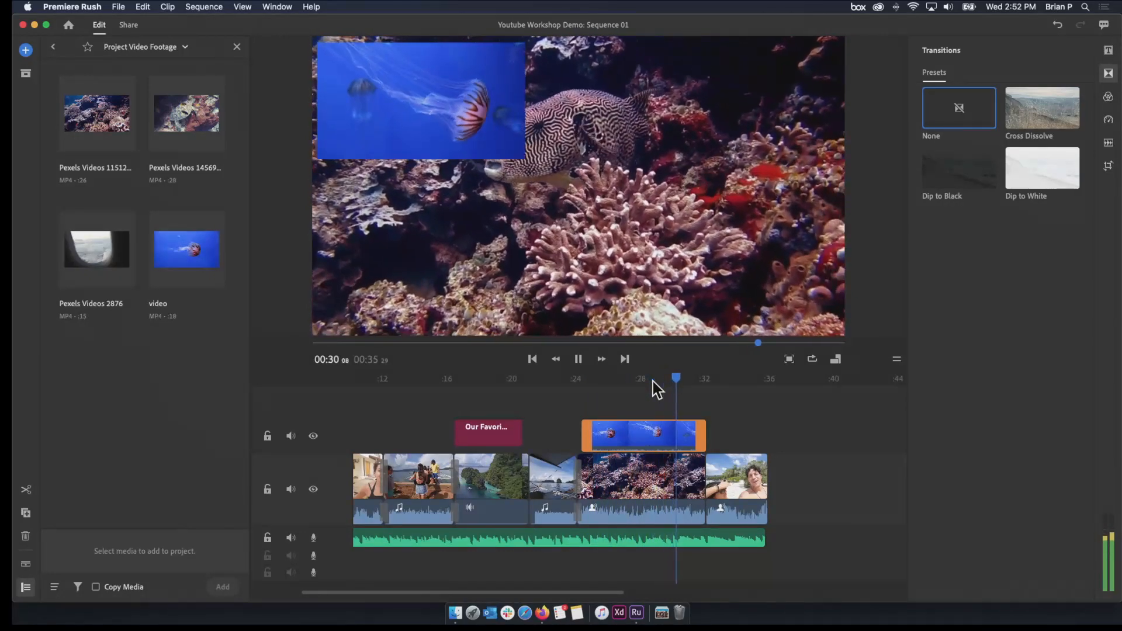
key(space)
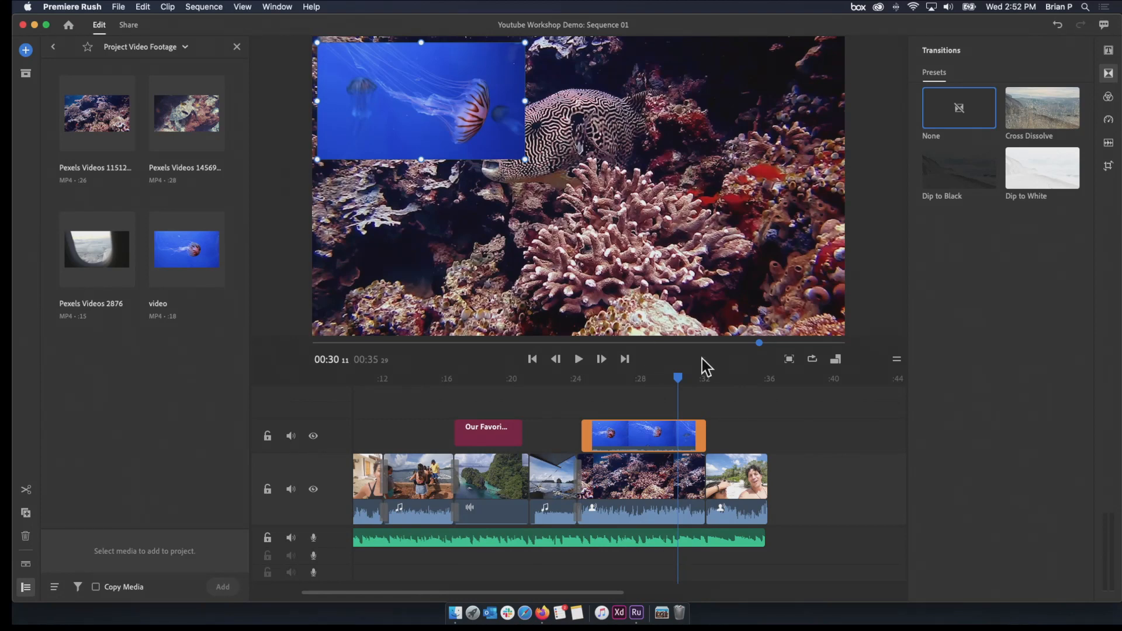
drag(674, 379, 590, 379)
key(space)
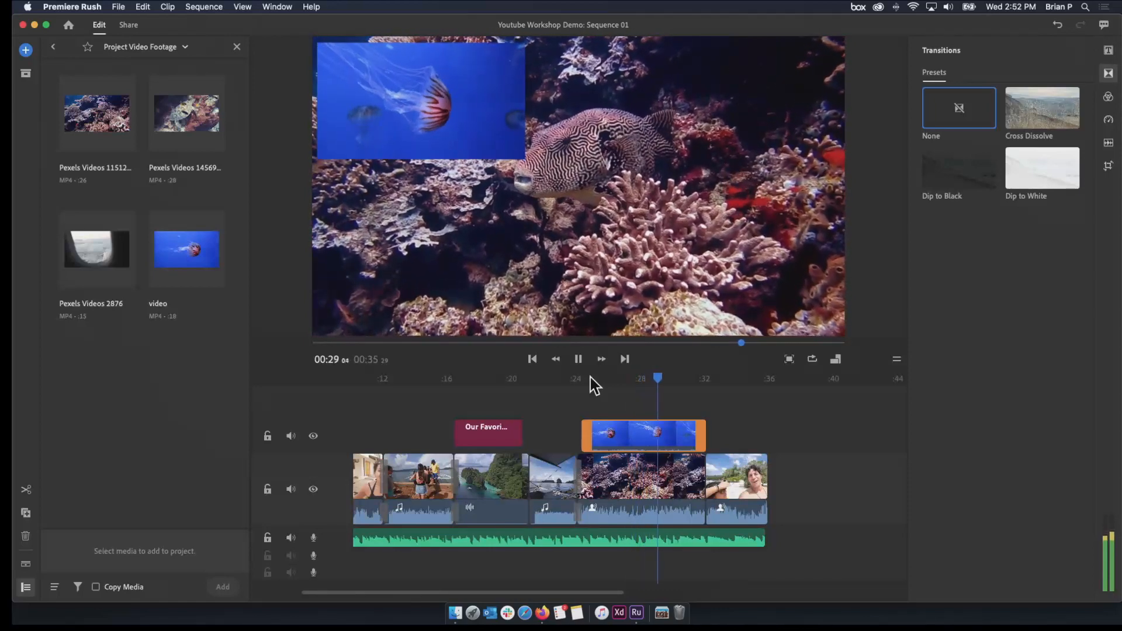
key(space)
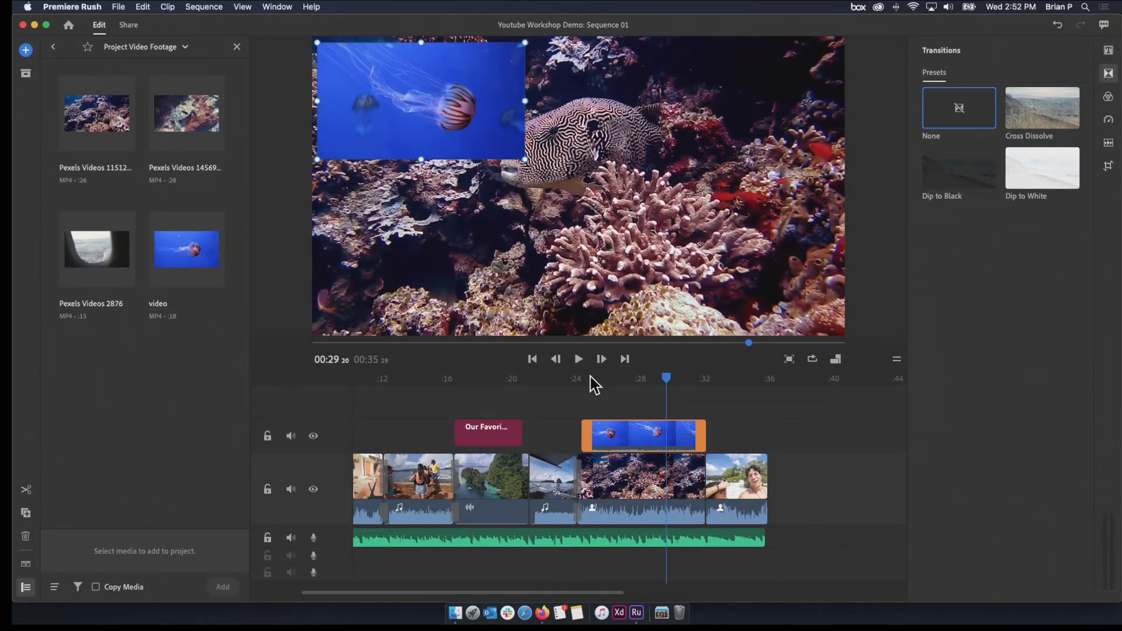
Undo the scaling and repositioning of the jellyfish overlay
key(super+z)
key(super+z)
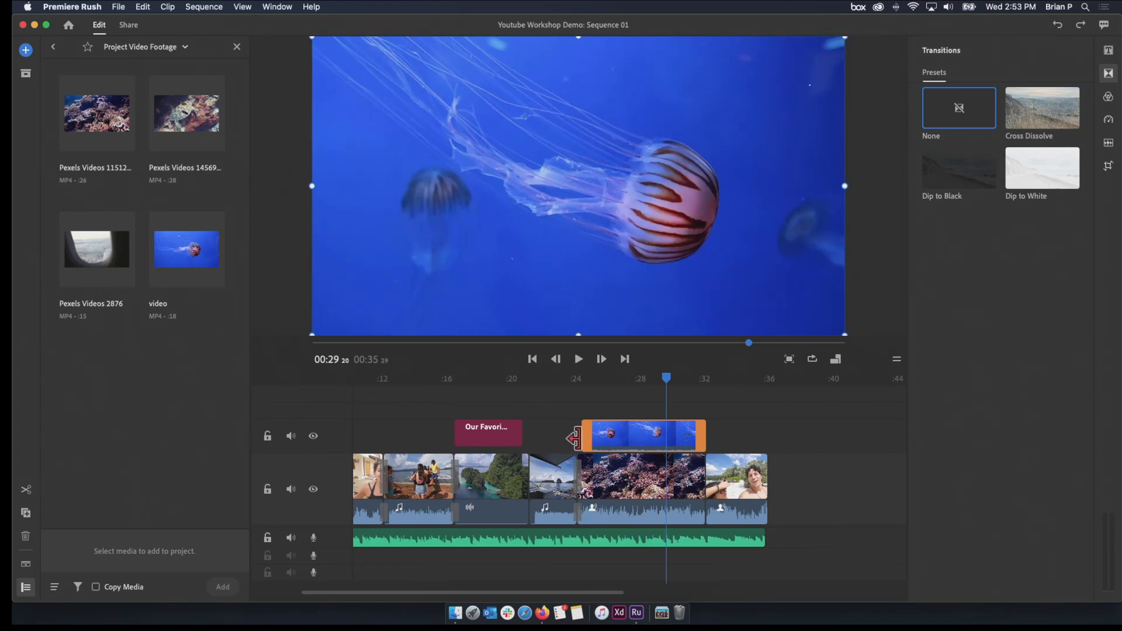
Trim both ends of the jellyfish overlay to a short clip of about two seconds over the coral reef footage, and play that section
drag(582, 437, 611, 430)
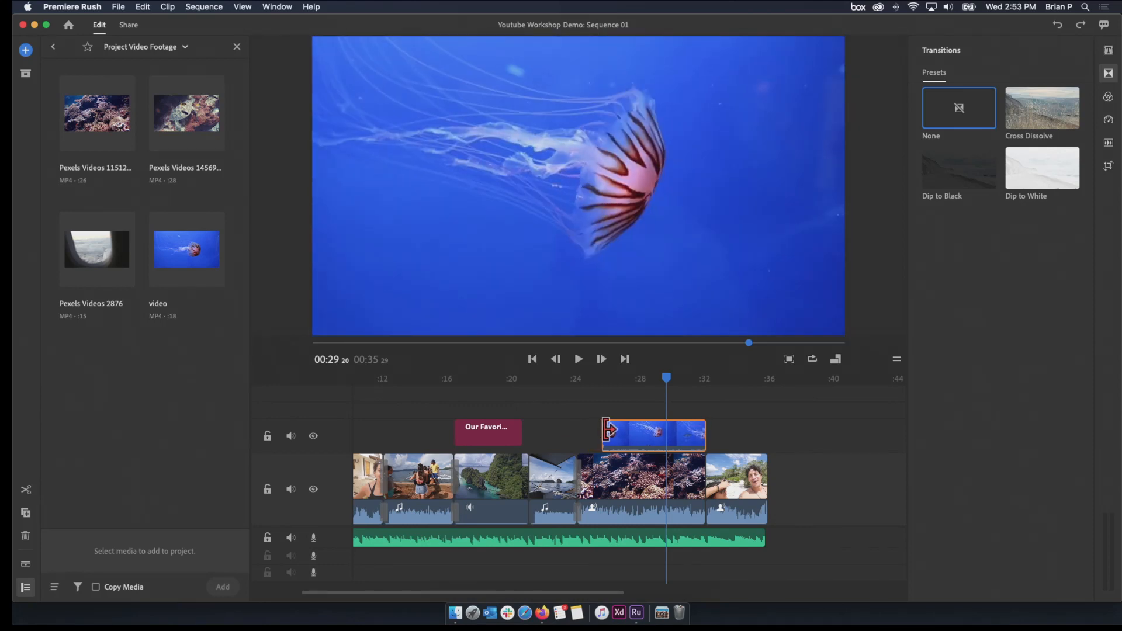
drag(705, 436, 630, 436)
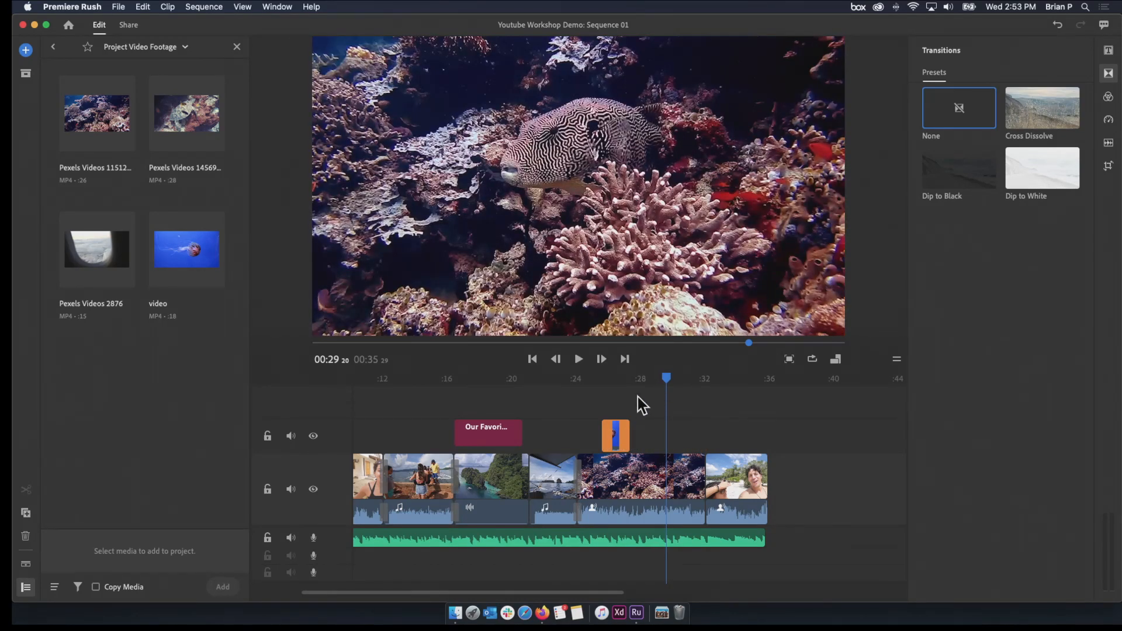
drag(666, 385, 578, 392)
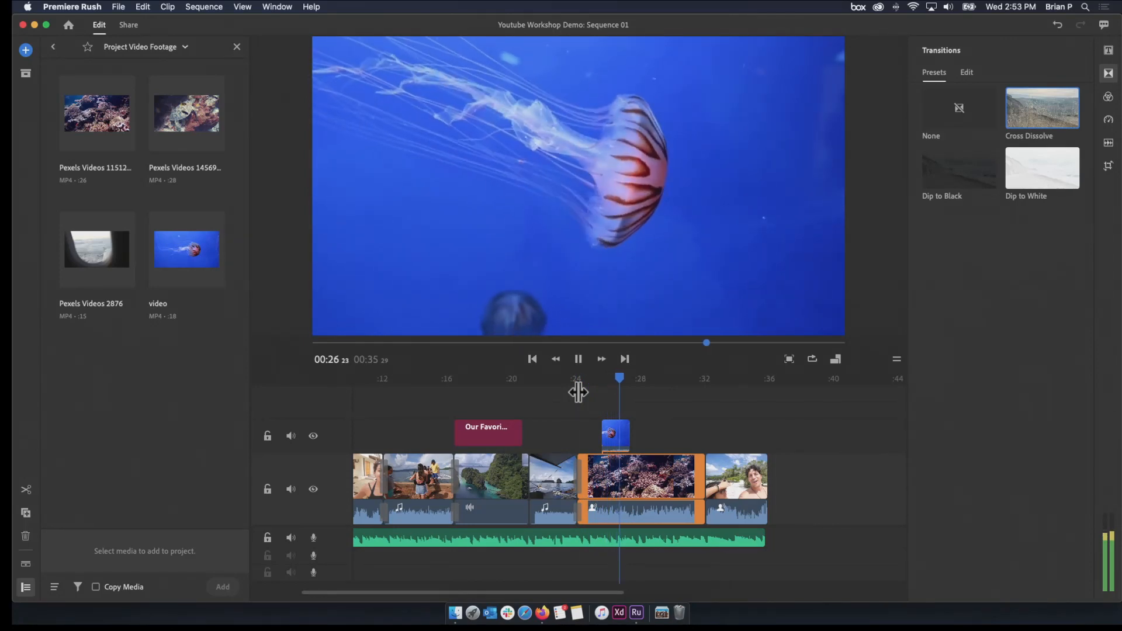
key(space)
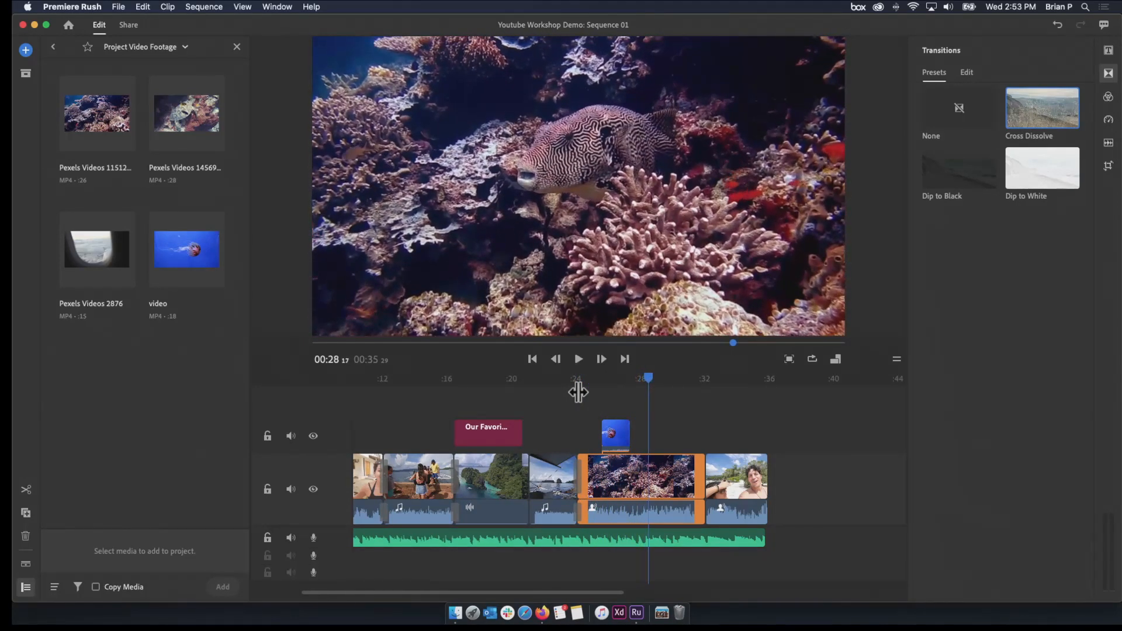
Place the full-length Pexels Videos 1456996 turtle clip on the overlay track at 00:28 17, behind the jellyfish clip
click(170, 136)
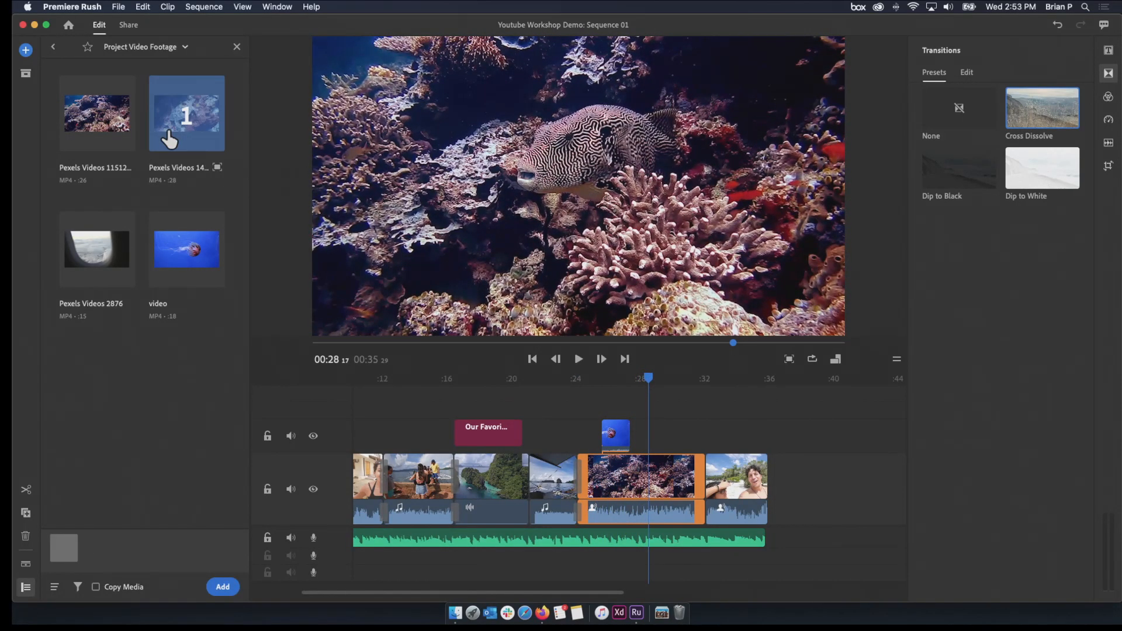
click(169, 136)
drag(193, 127, 654, 431)
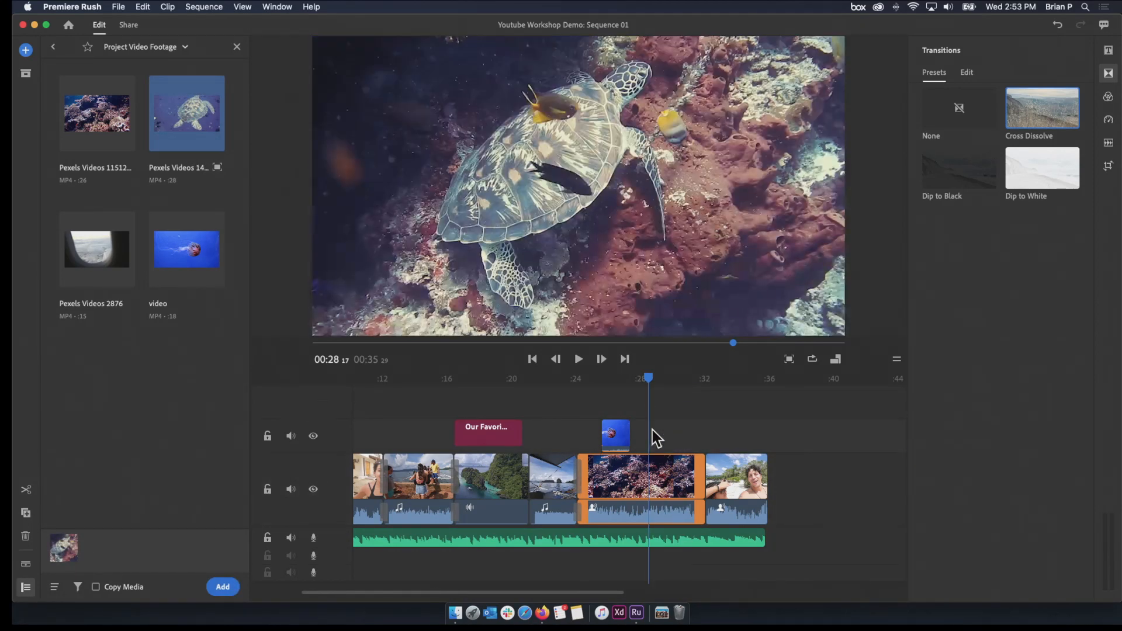
Open the Pexels Videos 1456996 source in the preview and trim its start to keep only about the last 3.5 seconds, briefly playing it
click(187, 132)
click(187, 140)
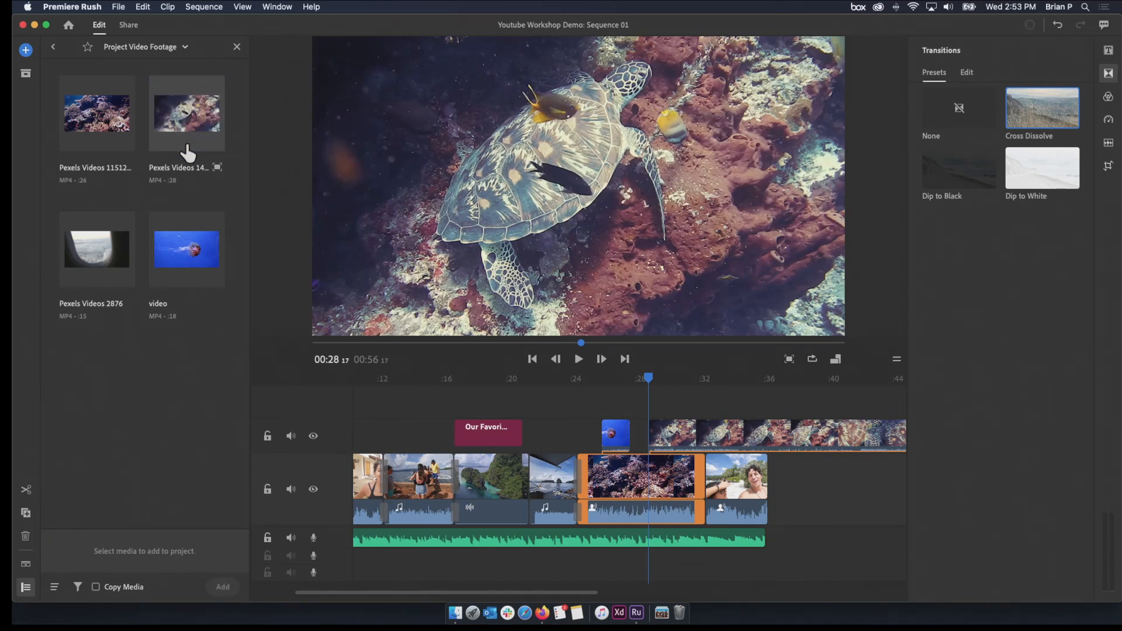
click(217, 167)
drag(44, 236, 211, 234)
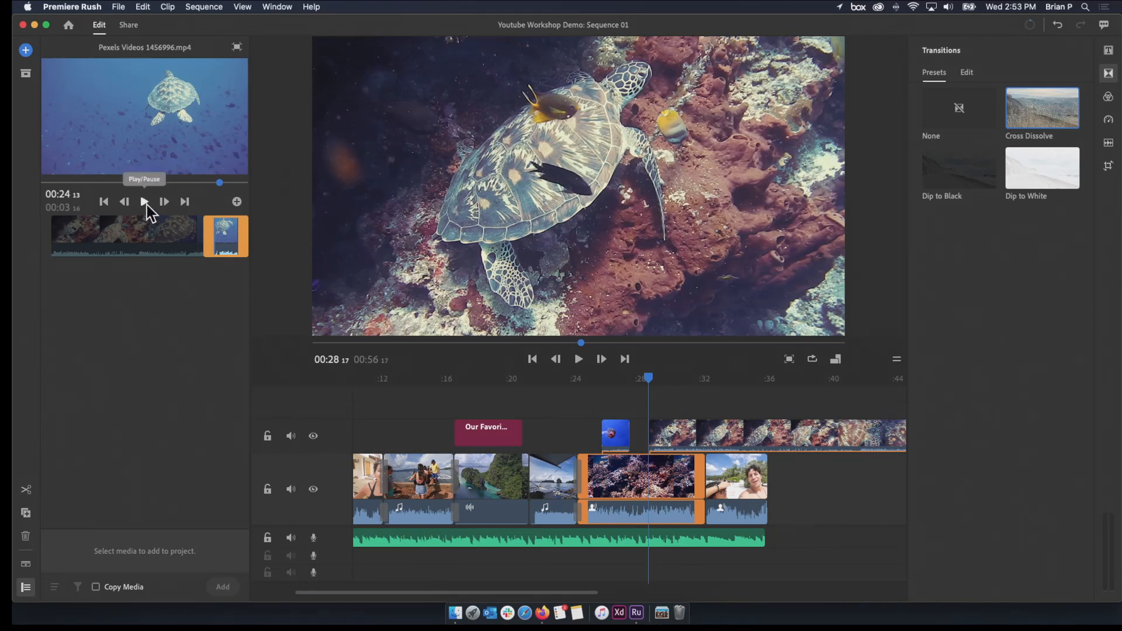
click(145, 205)
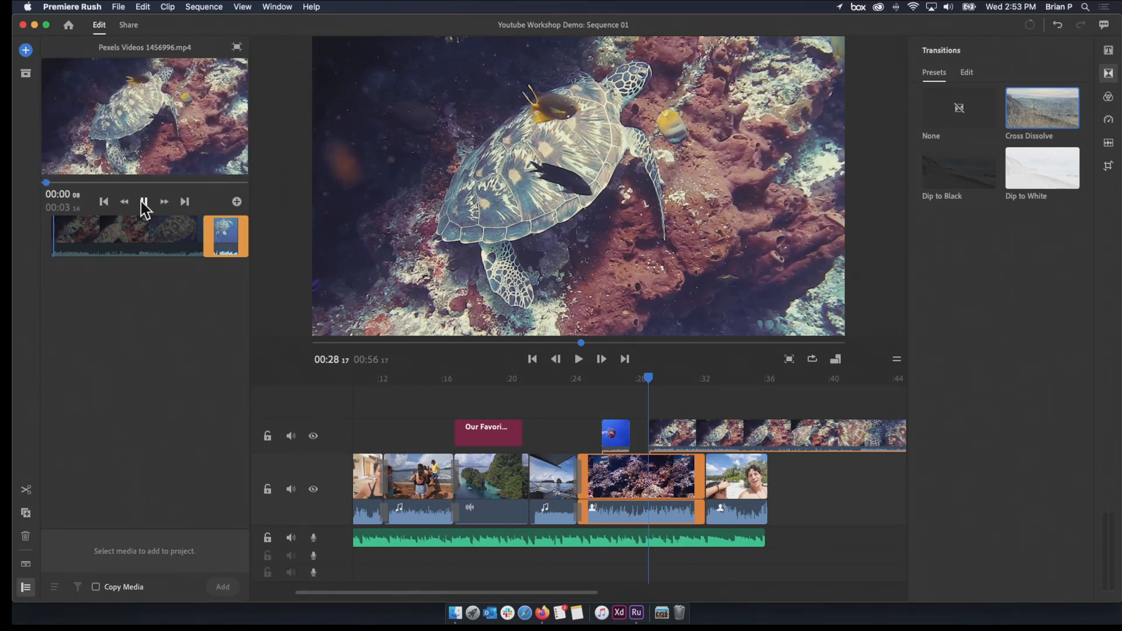
click(144, 203)
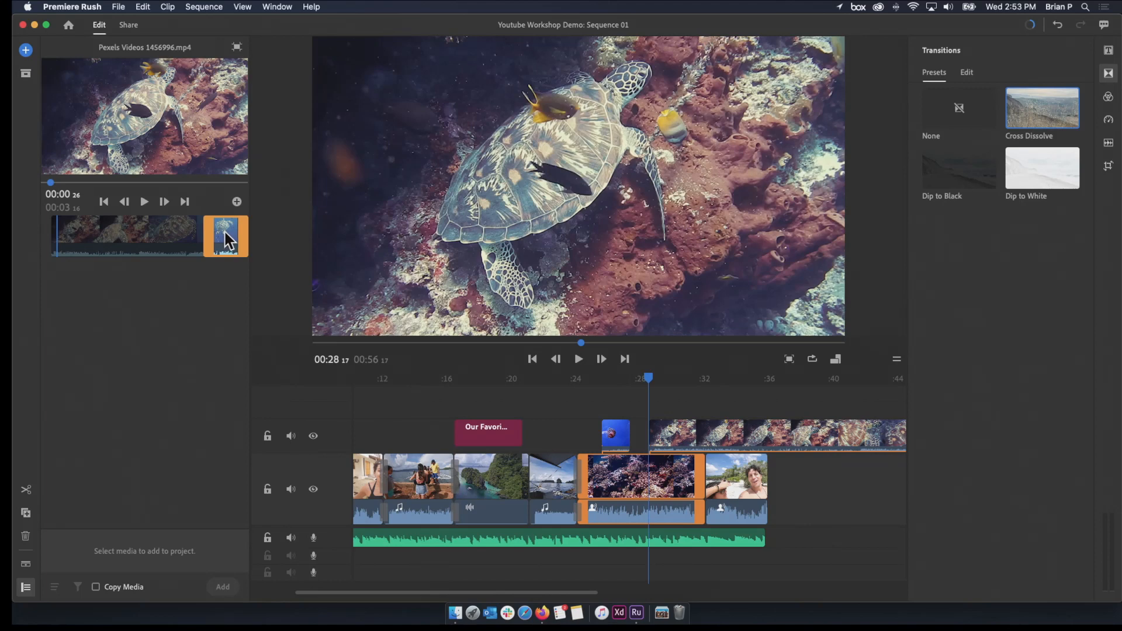
Add the pre-trimmed turtle clip to the overlay track at 00:28 17, and delete the full-length turtle clip following it
drag(221, 163, 655, 433)
click(751, 434)
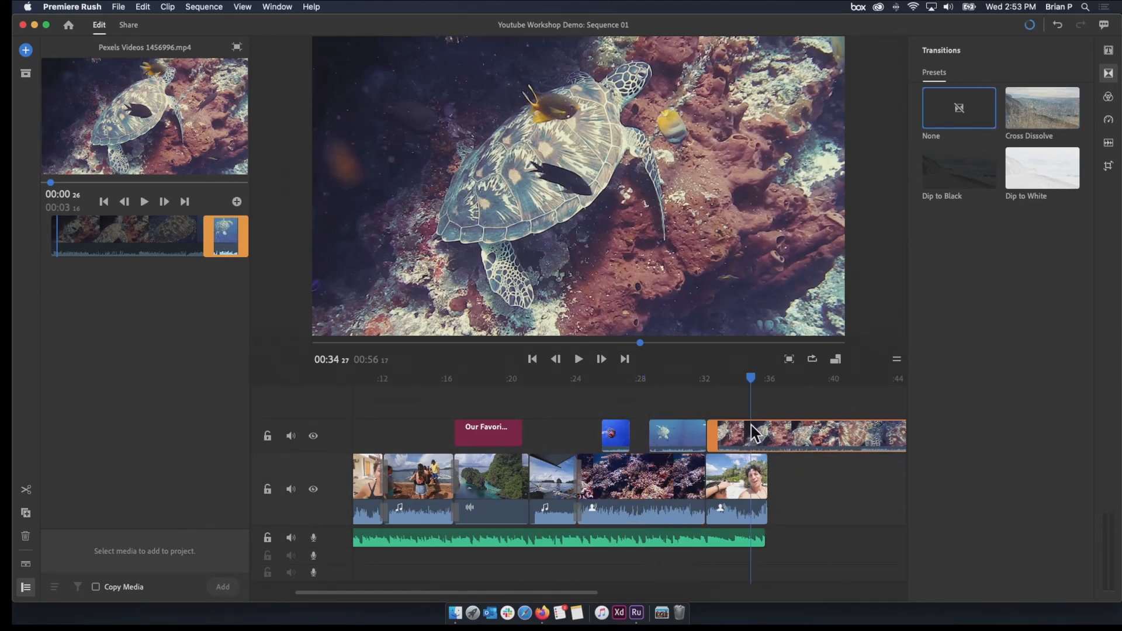
key(Delete)
Trim the end of the turtle overlay to about 00:31, and play the sequence from just before the jellyfish overlay into the final beach clip
drag(759, 380, 638, 395)
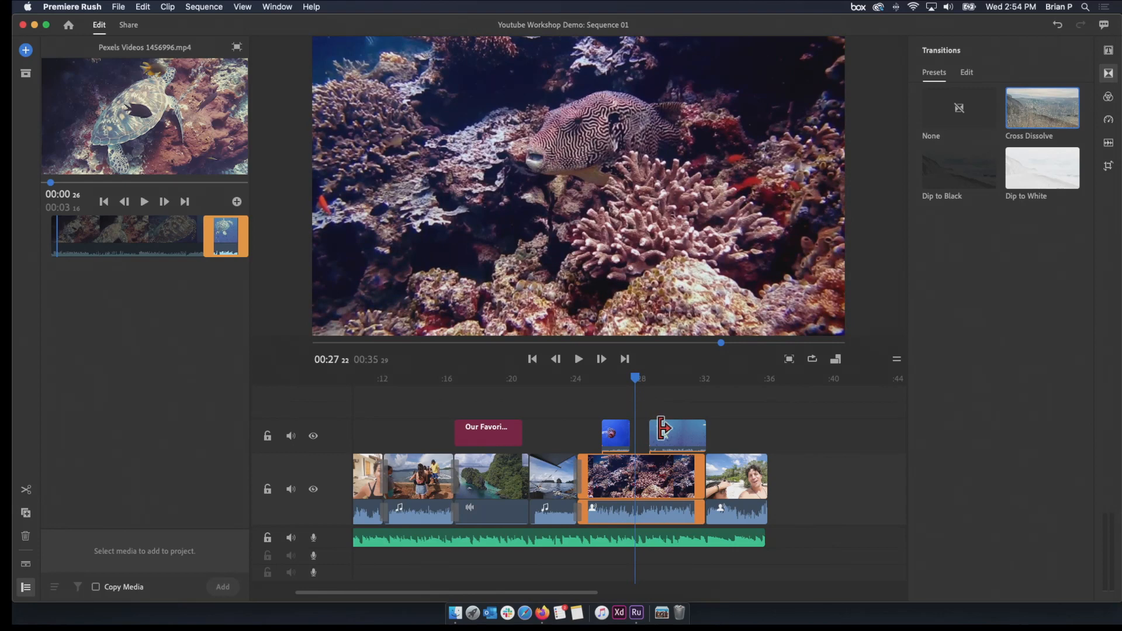
click(684, 434)
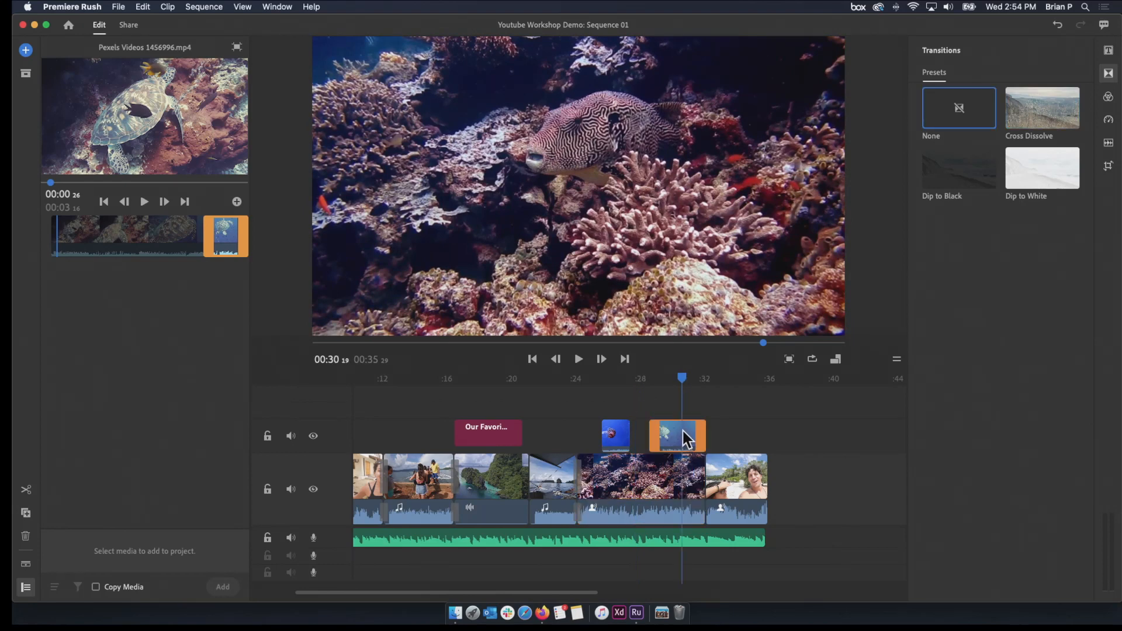
drag(672, 378, 619, 394)
drag(702, 427, 689, 427)
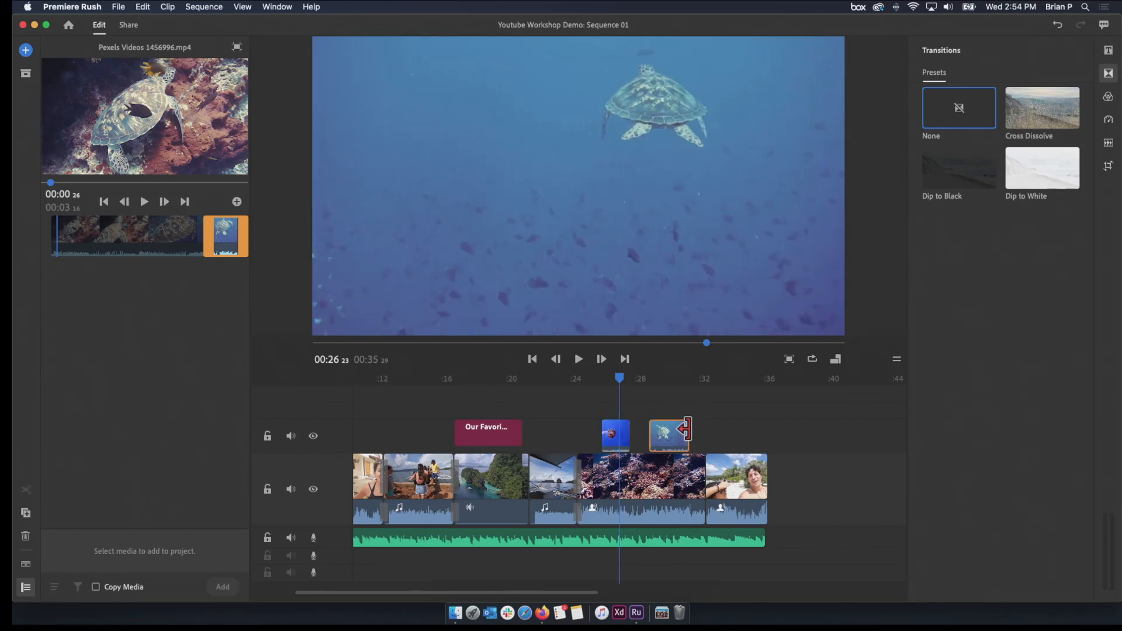
drag(619, 381, 598, 382)
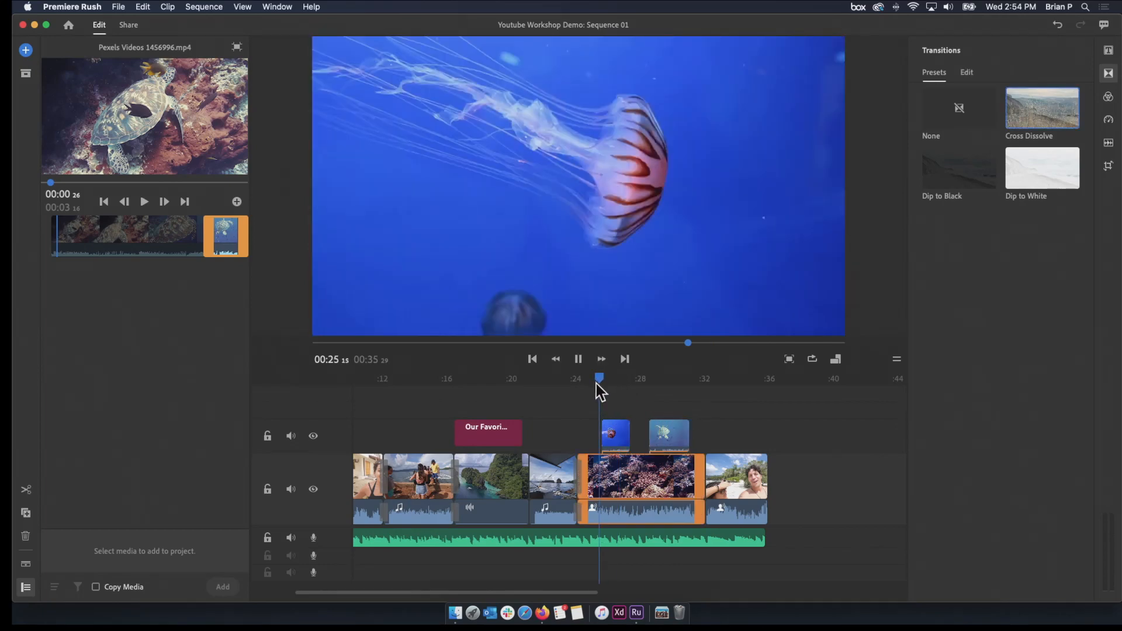
key(space)
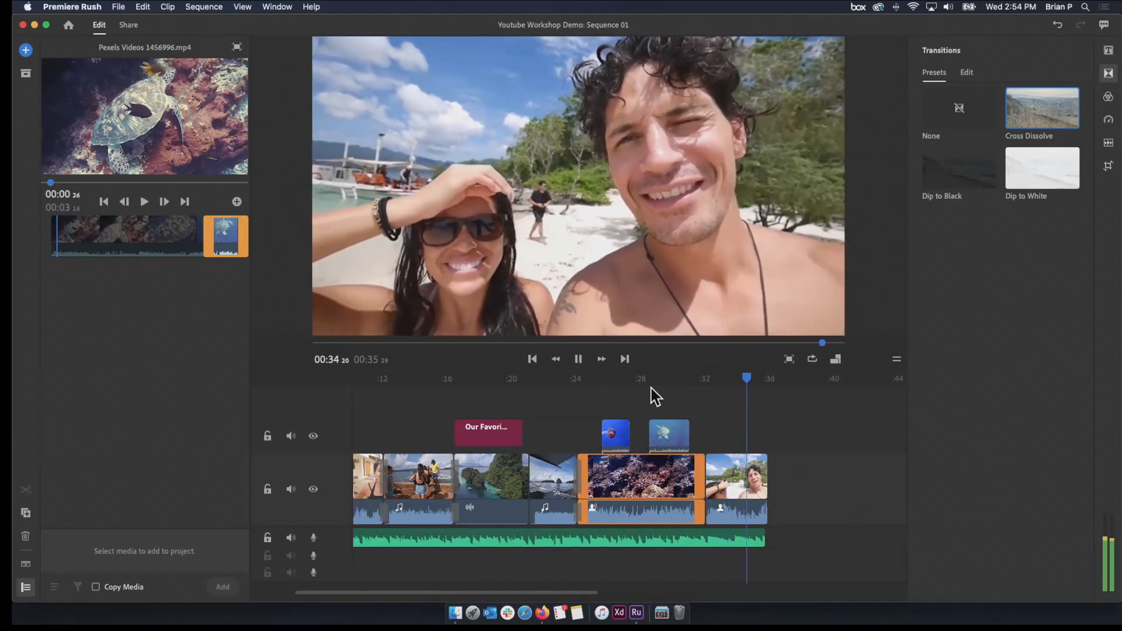
key(space)
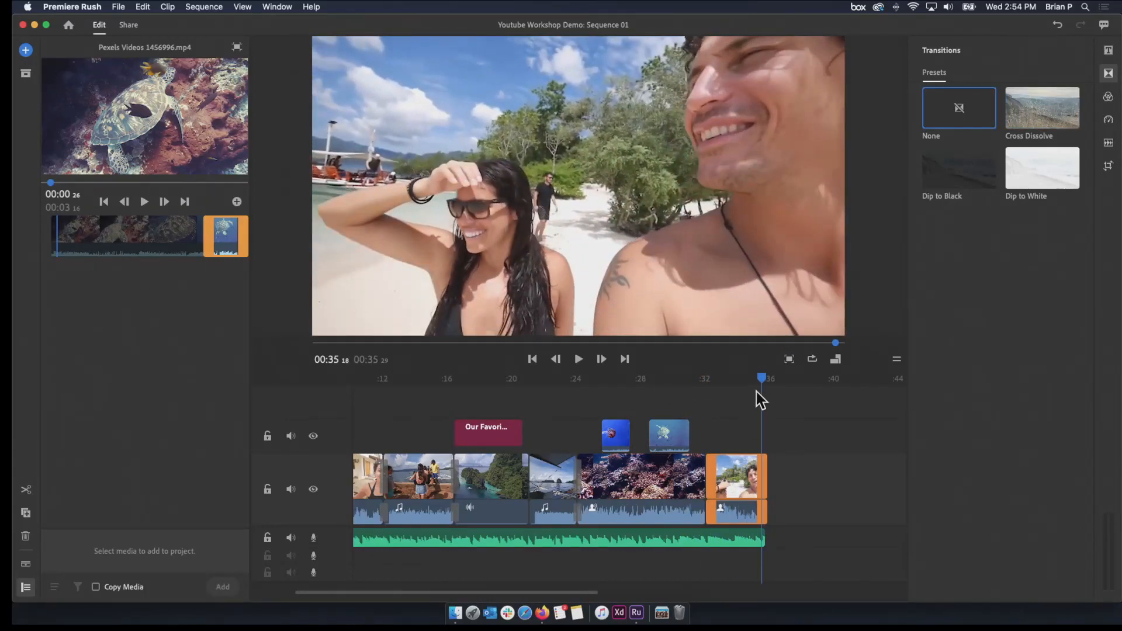
Stack the turtle clip on a third video track above the jellyfish overlay, with both ending where the coral reef clip ends
drag(760, 381, 576, 428)
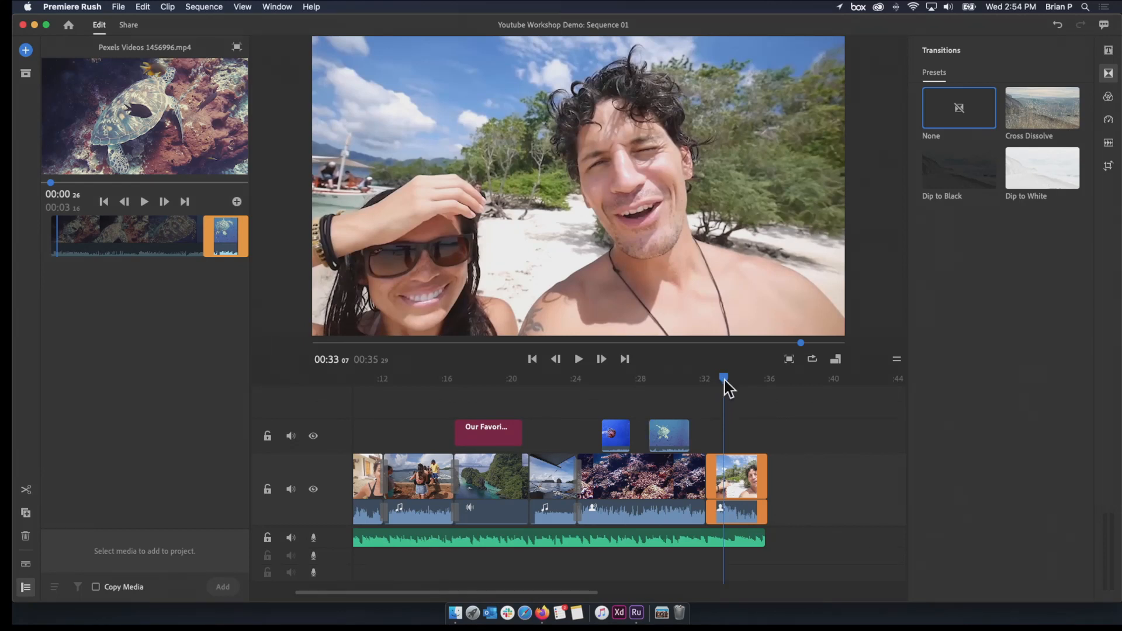
drag(722, 378, 590, 381)
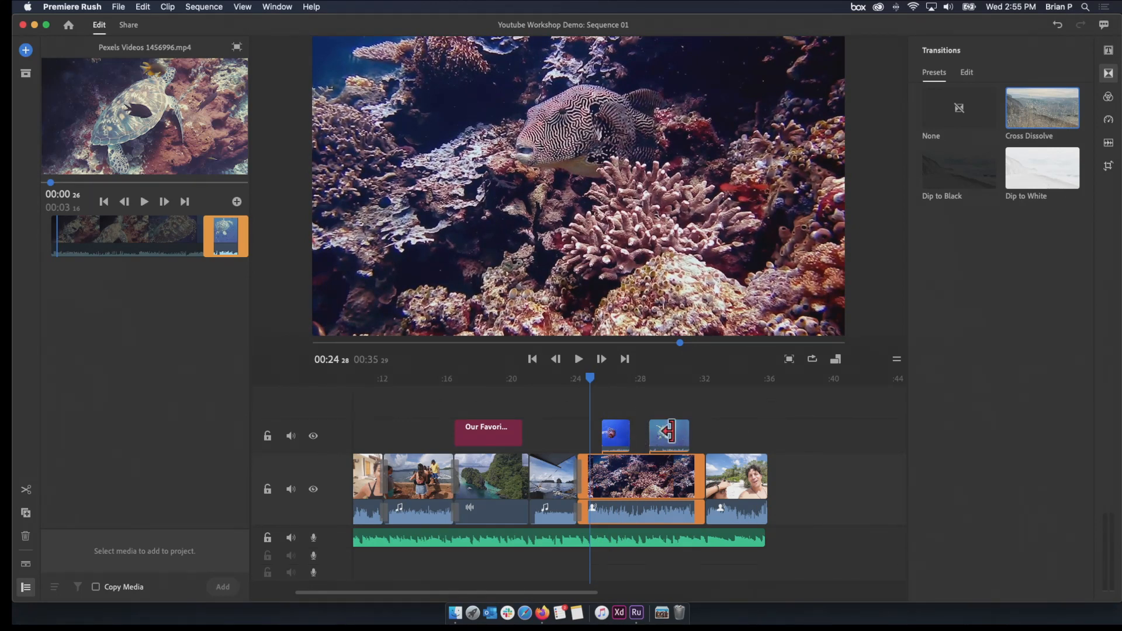
drag(594, 383, 676, 388)
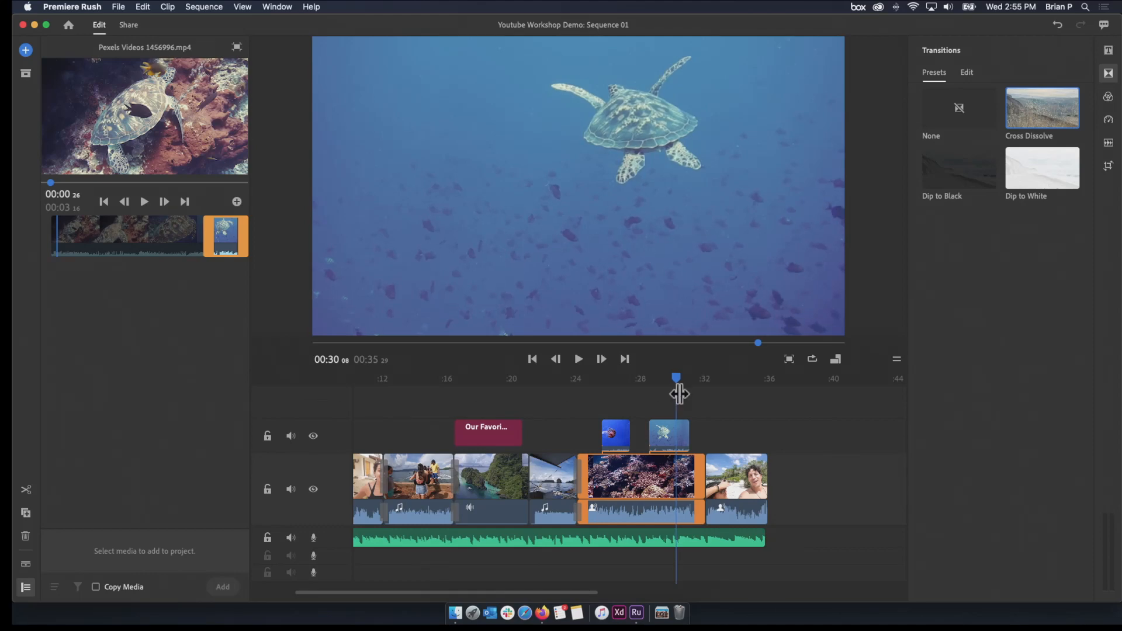
click(667, 434)
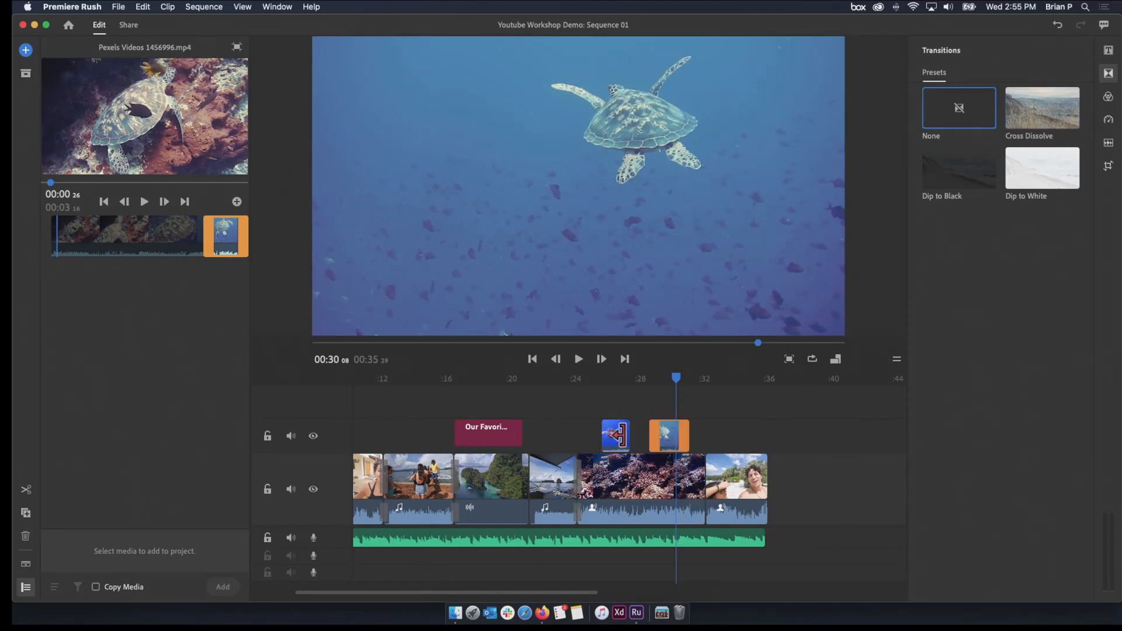
drag(665, 429, 690, 439)
drag(621, 404, 643, 436)
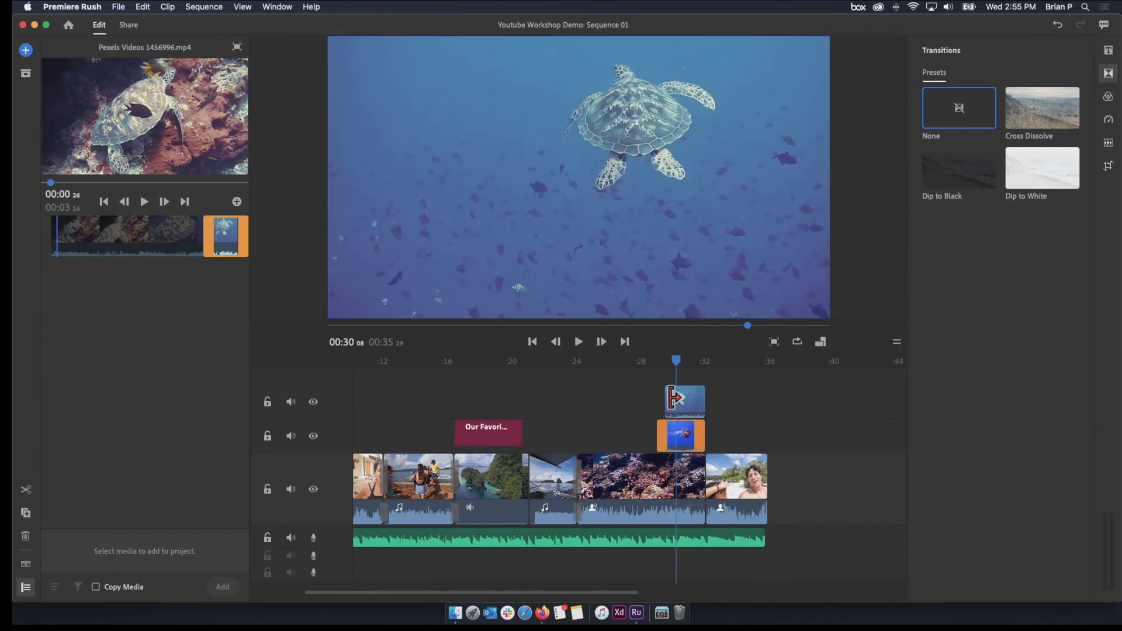
Play the stacked overlays, and trim the start of the turtle clip slightly further behind the jellyfish clip's start
drag(675, 356, 627, 378)
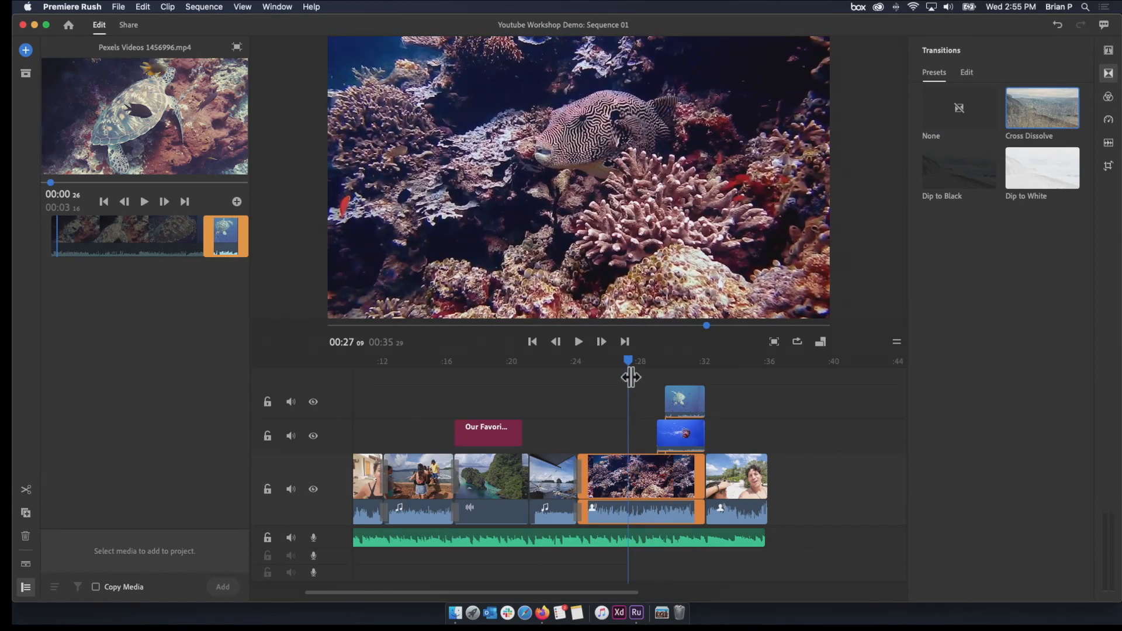
key(space)
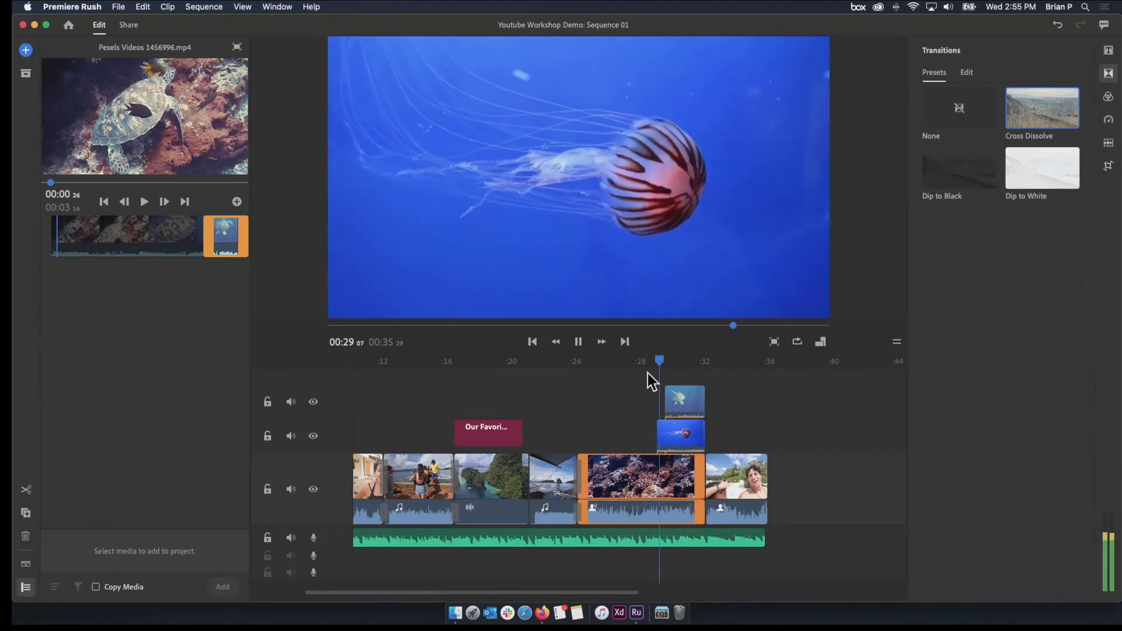
click(671, 395)
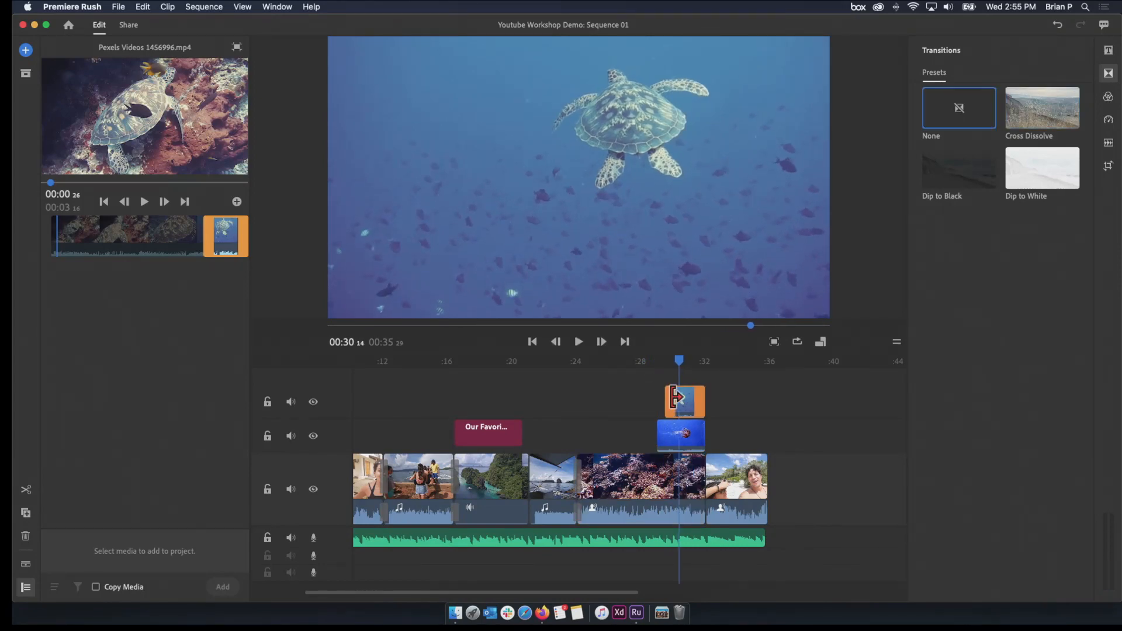
mouse_move(671, 397)
mouse_down()
mouse_move(675, 361)
mouse_move(638, 372)
mouse_move(677, 366)
mouse_move(636, 393)
mouse_move(658, 390)
mouse_up()
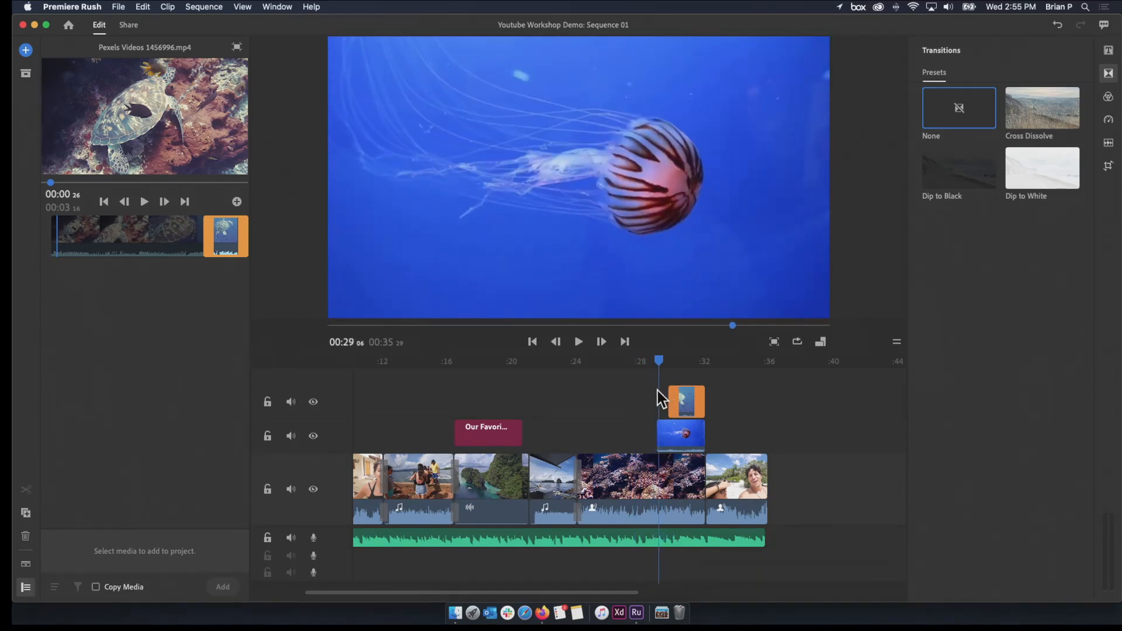
Open the jellyfish overlay's transform settings, and try different horizontal positions and a rotation before restoring them to 640 and 0°
click(665, 435)
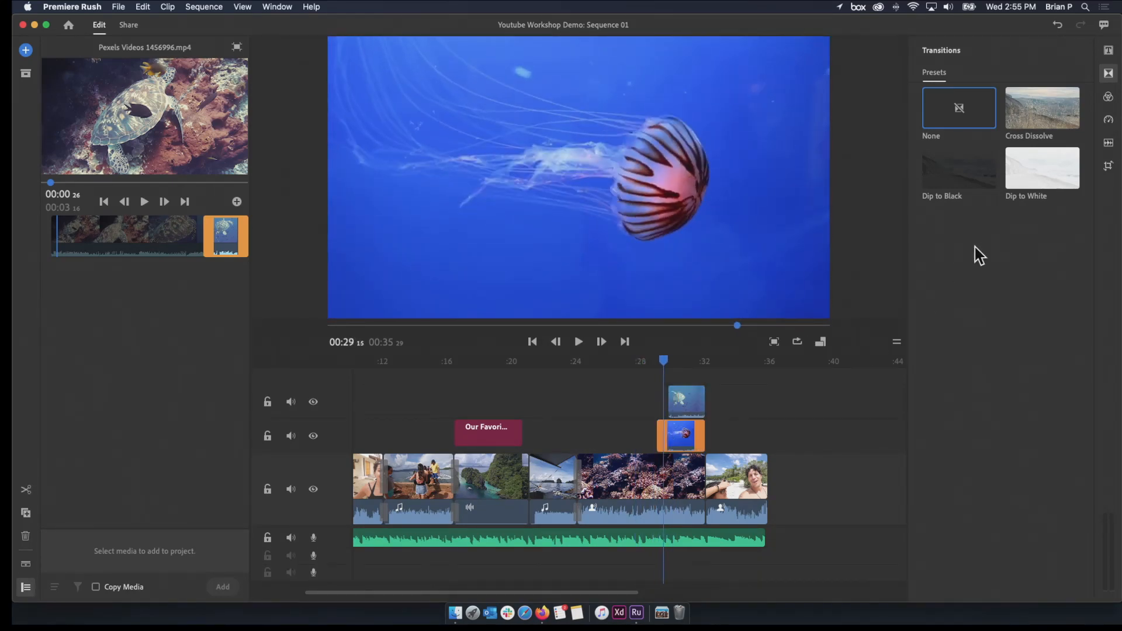
click(1109, 168)
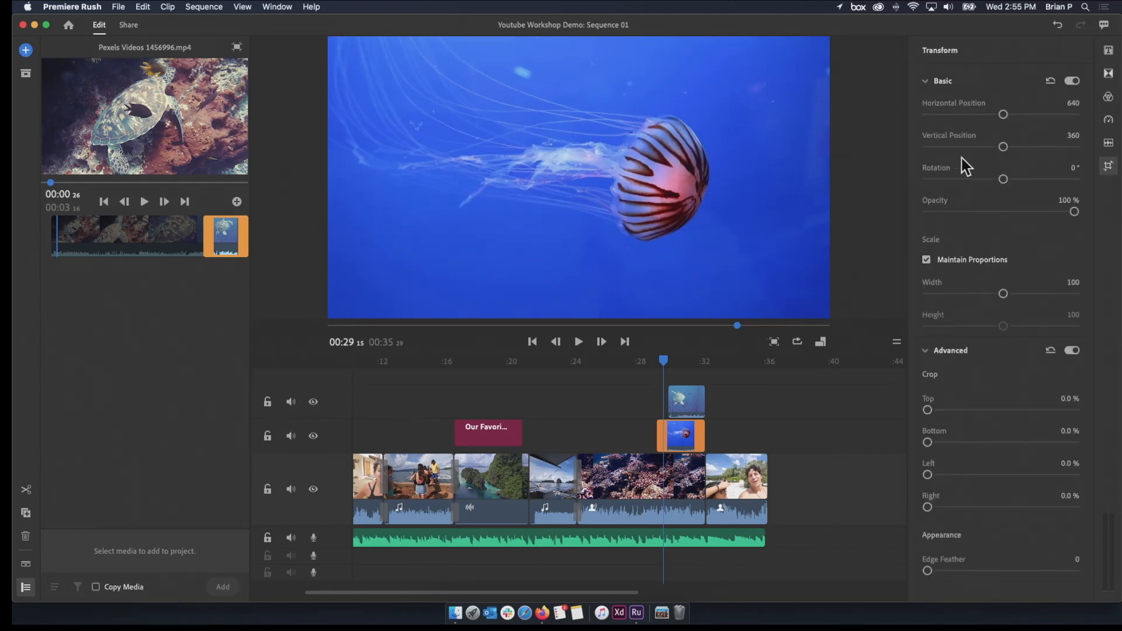
drag(1003, 114, 971, 115)
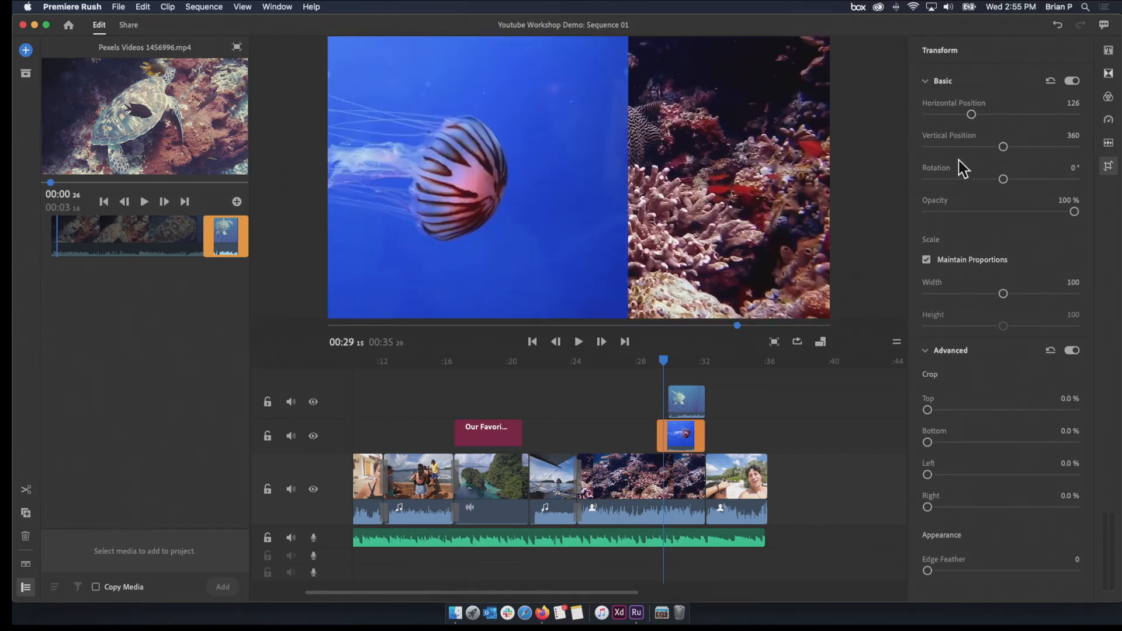
drag(971, 115, 1002, 115)
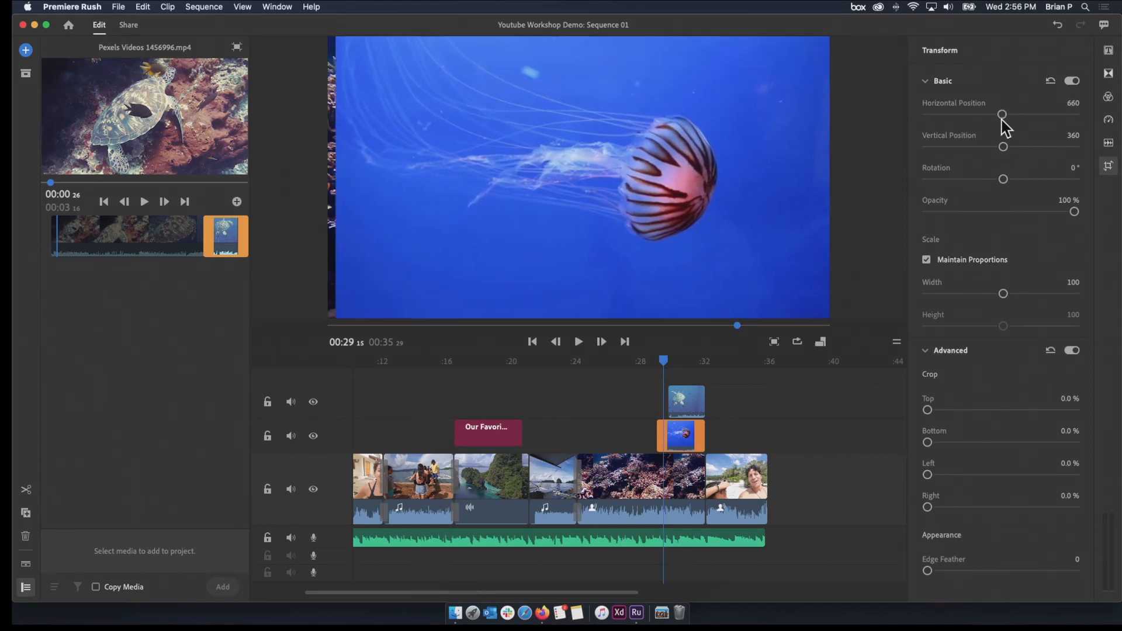
key(super+z)
click(1002, 115)
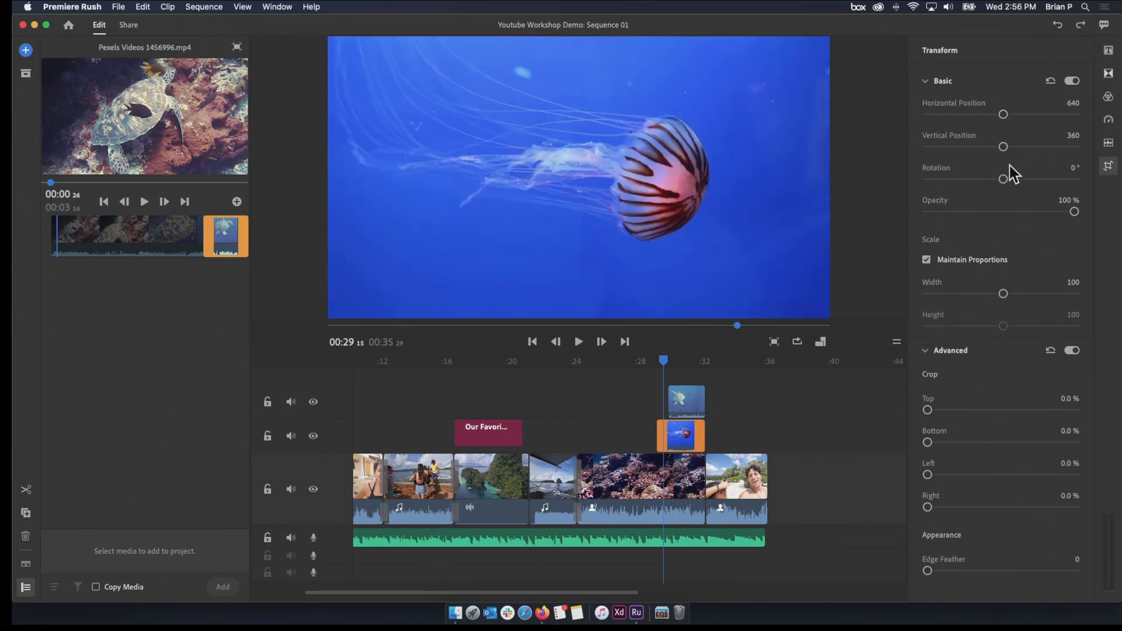
drag(1003, 179, 1060, 177)
double_click(1060, 177)
Lower the jellyfish overlay's opacity to 39%, and play the blended section briefly before returning to the overlay's start
drag(1075, 212, 985, 212)
key(space)
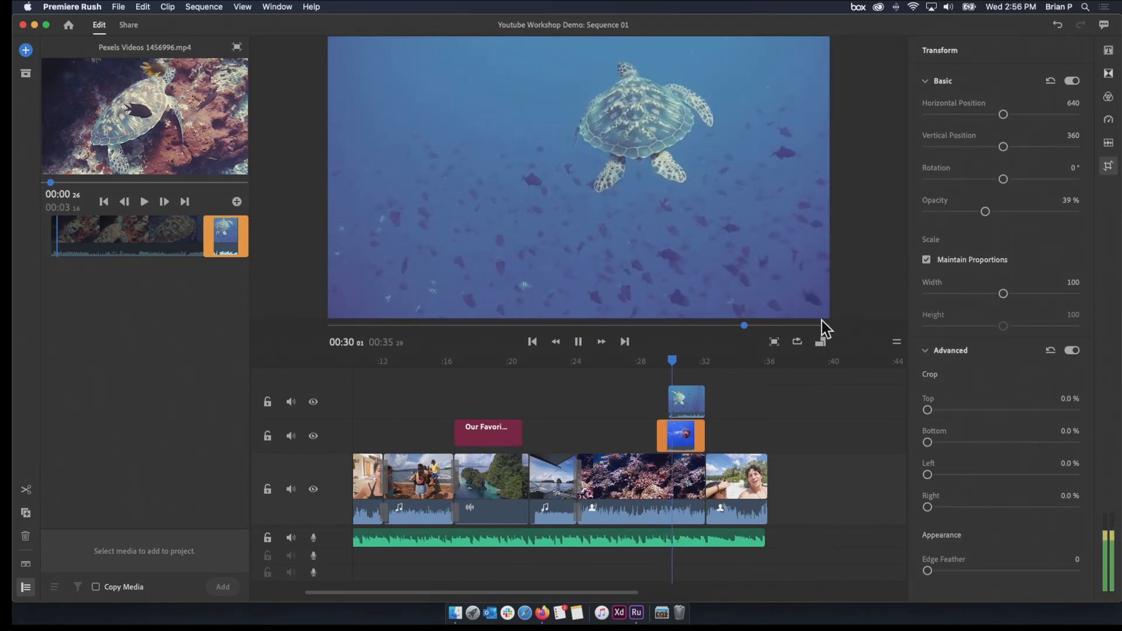
key(space)
drag(682, 362, 658, 367)
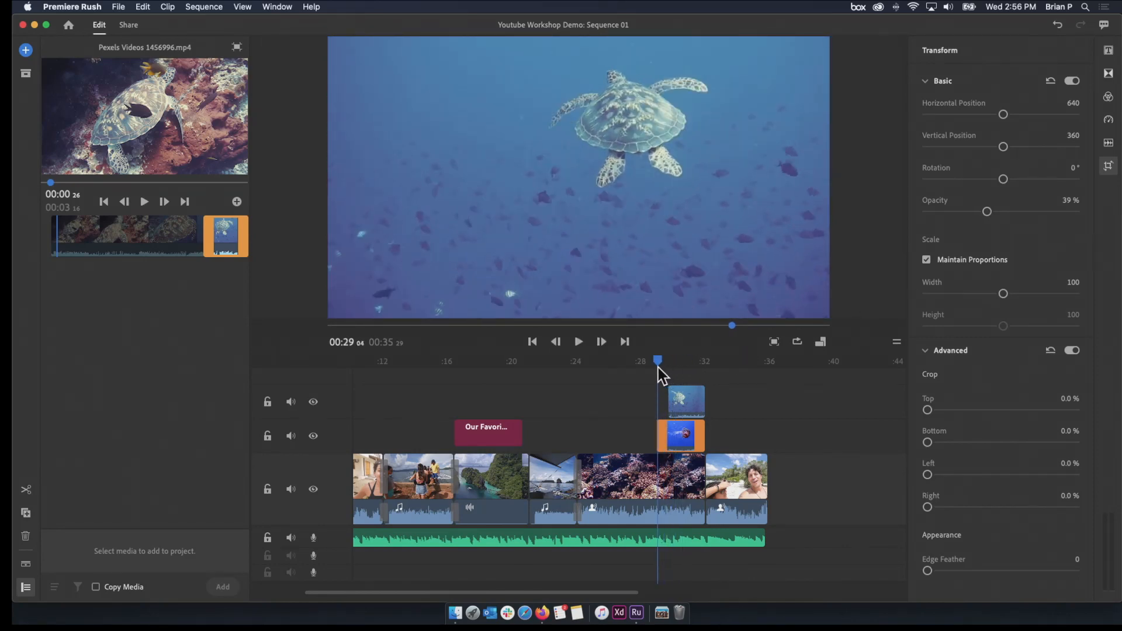
Lower the turtle overlay's opacity to 61% with the playhead at 00:31 02, where all three layers overlap
click(684, 400)
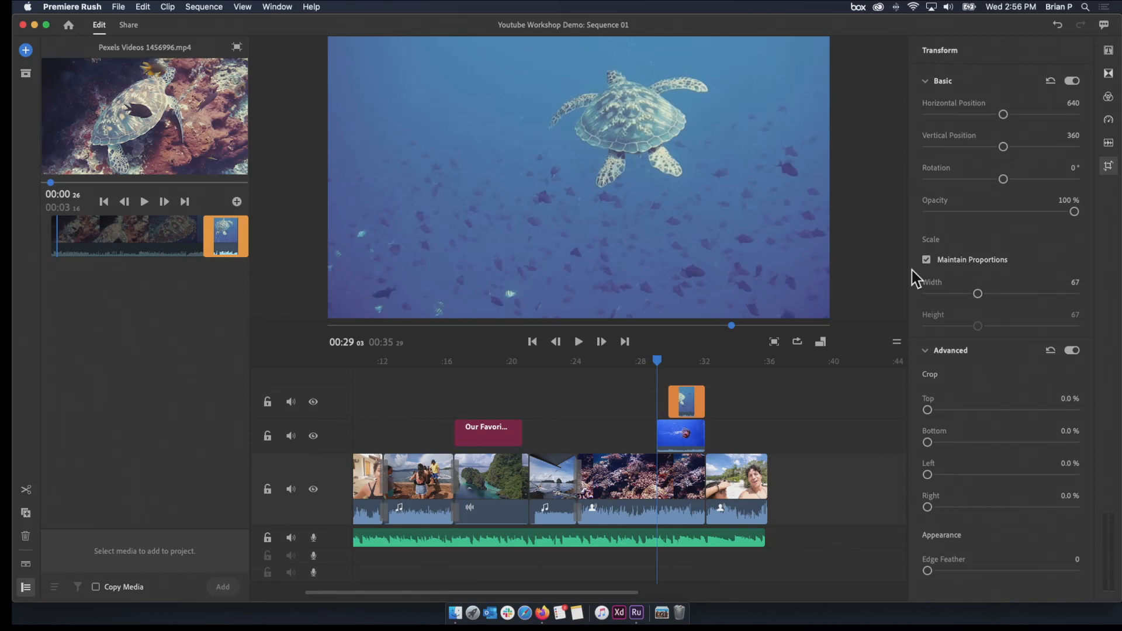
click(690, 362)
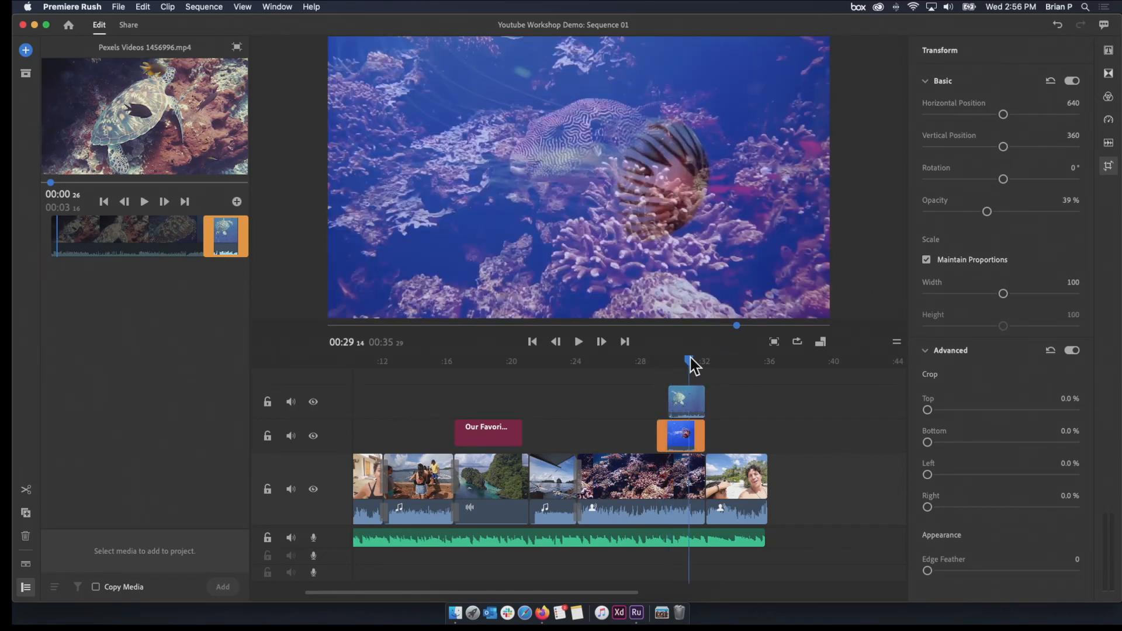
drag(1074, 212, 1017, 220)
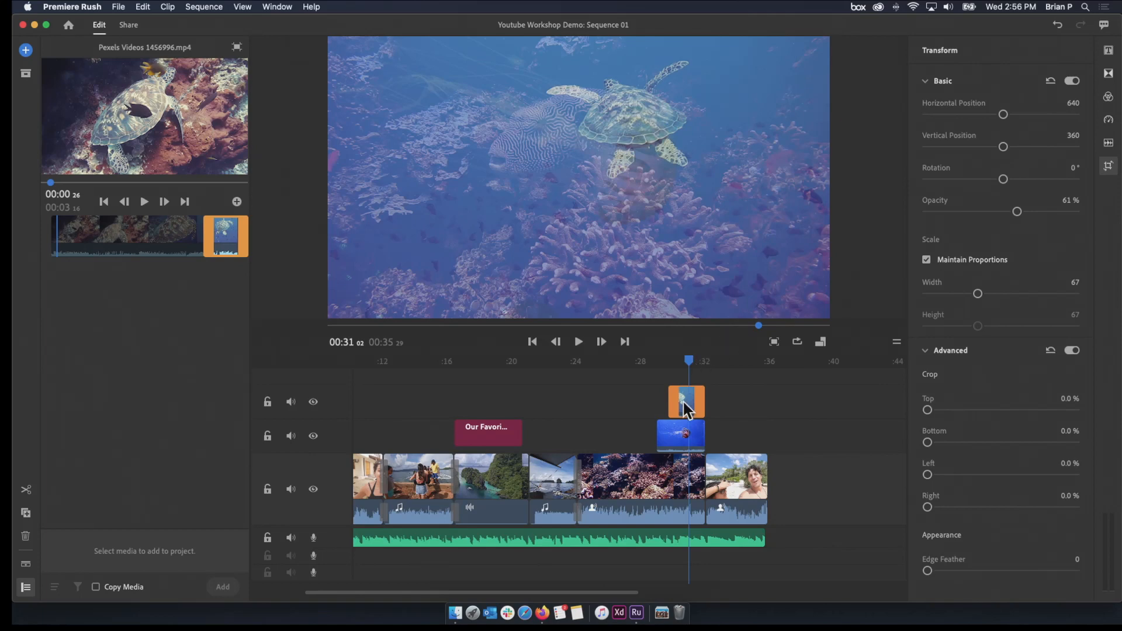
Lower the turtle overlay's opacity to 34%, and play the blended section from shortly before the jellyfish overlay
drag(1003, 216, 977, 219)
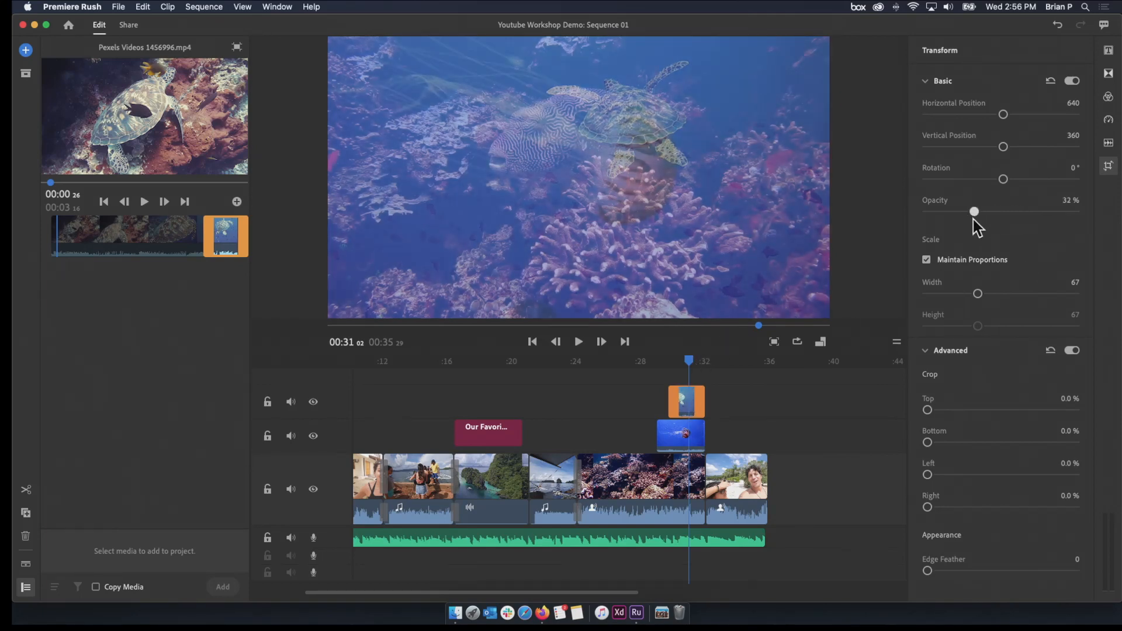
drag(691, 370, 638, 374)
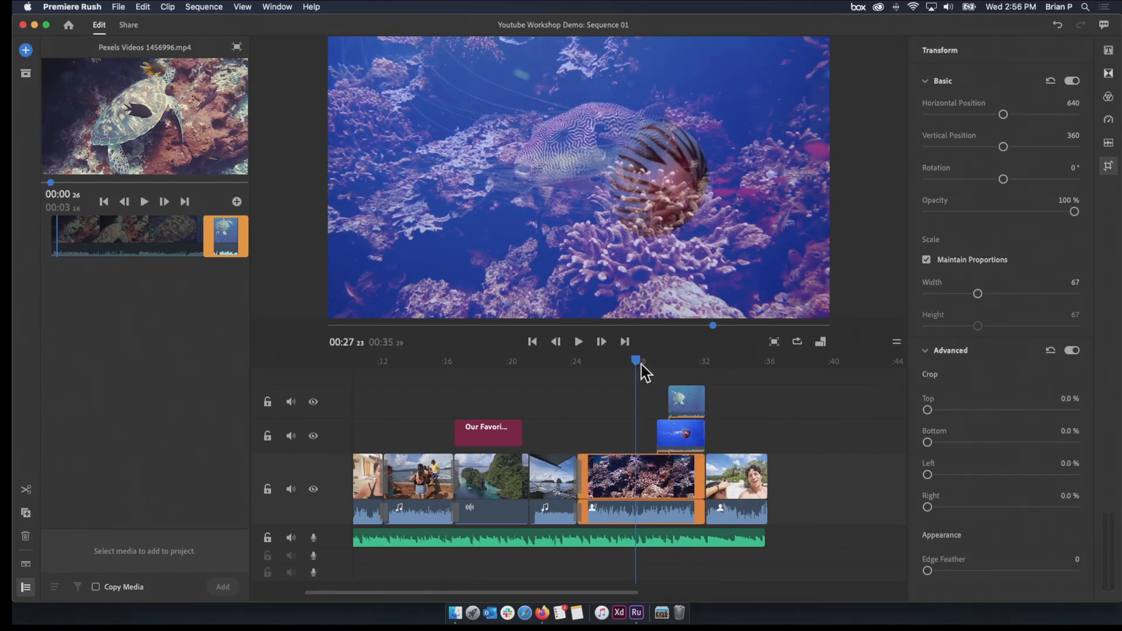
key(space)
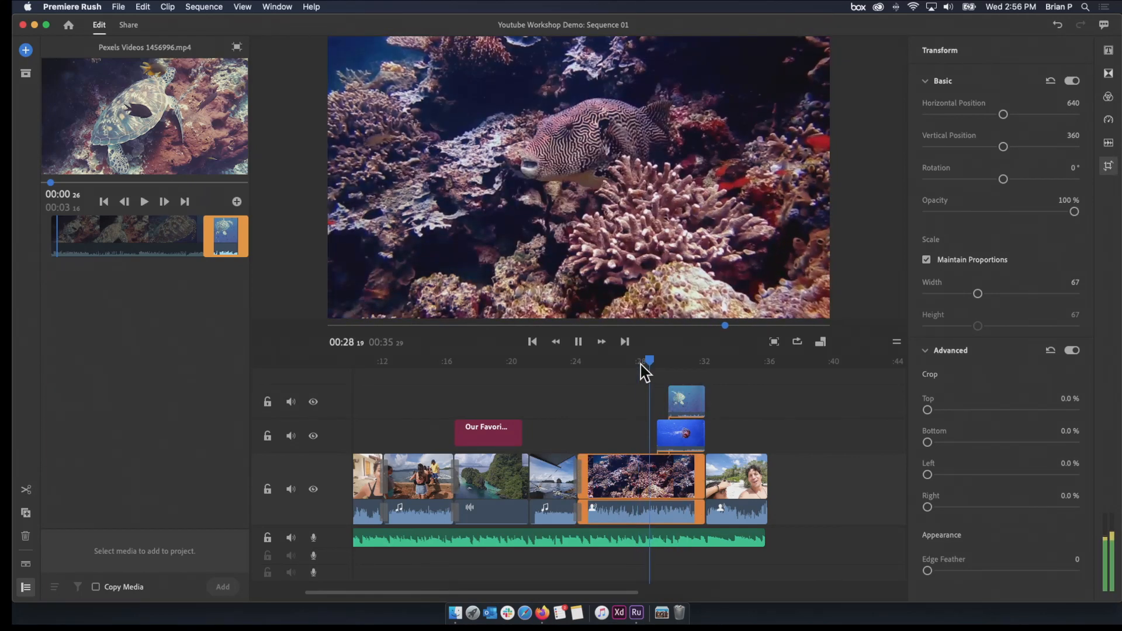
key(space)
drag(654, 361, 635, 363)
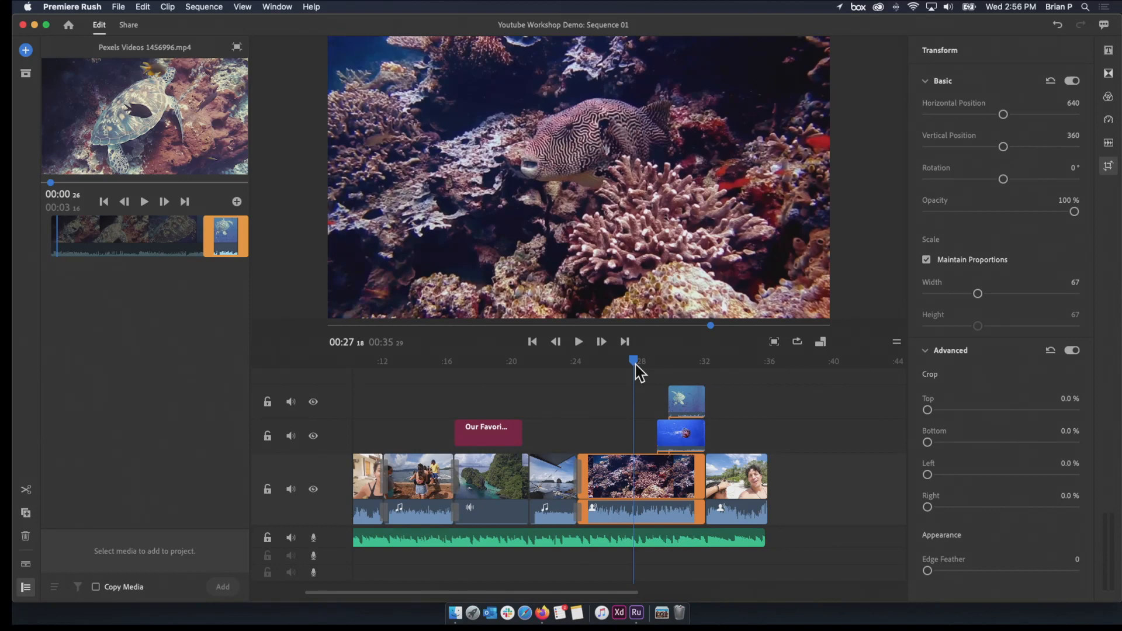
key(space)
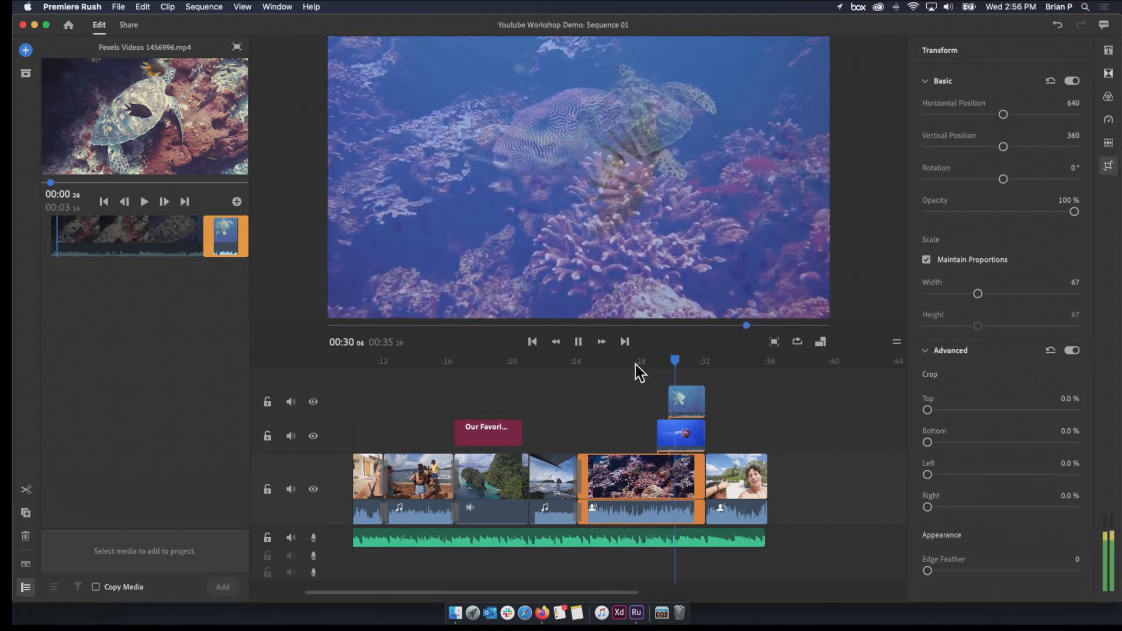
key(space)
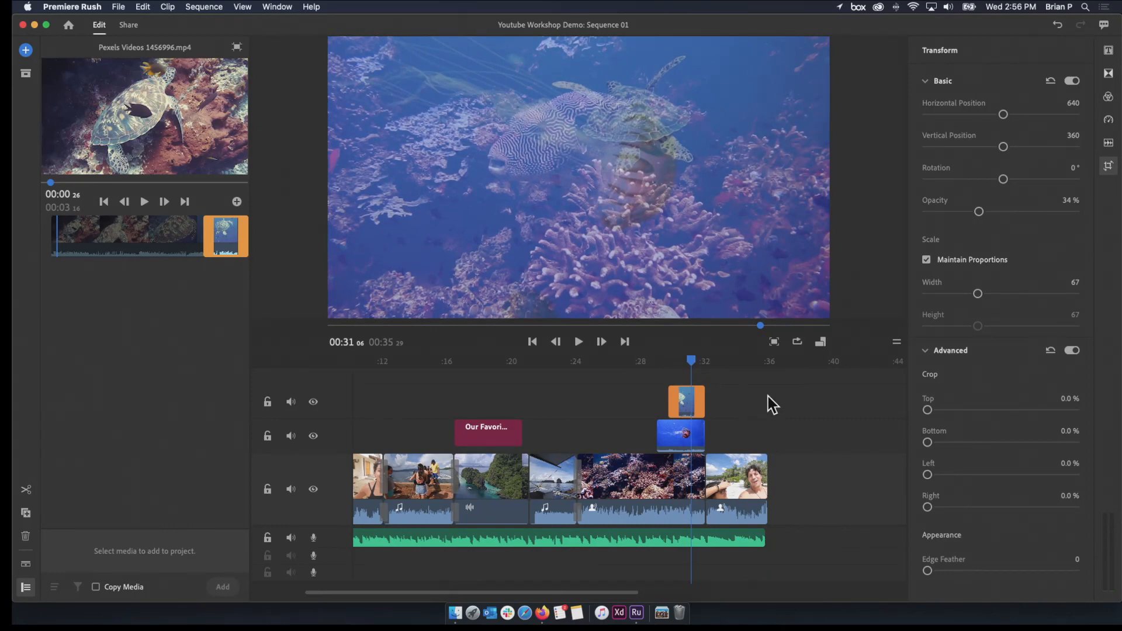
Restore the opacity of both the turtle overlay and the jellyfish overlay to 100%
drag(982, 214, 1102, 232)
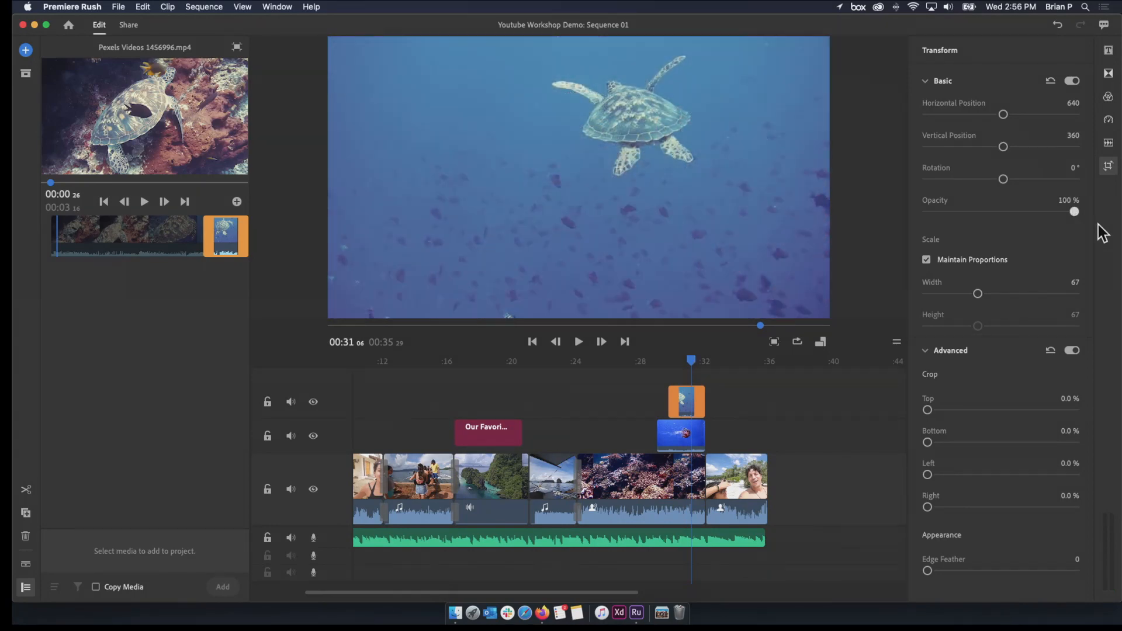
click(643, 436)
click(673, 435)
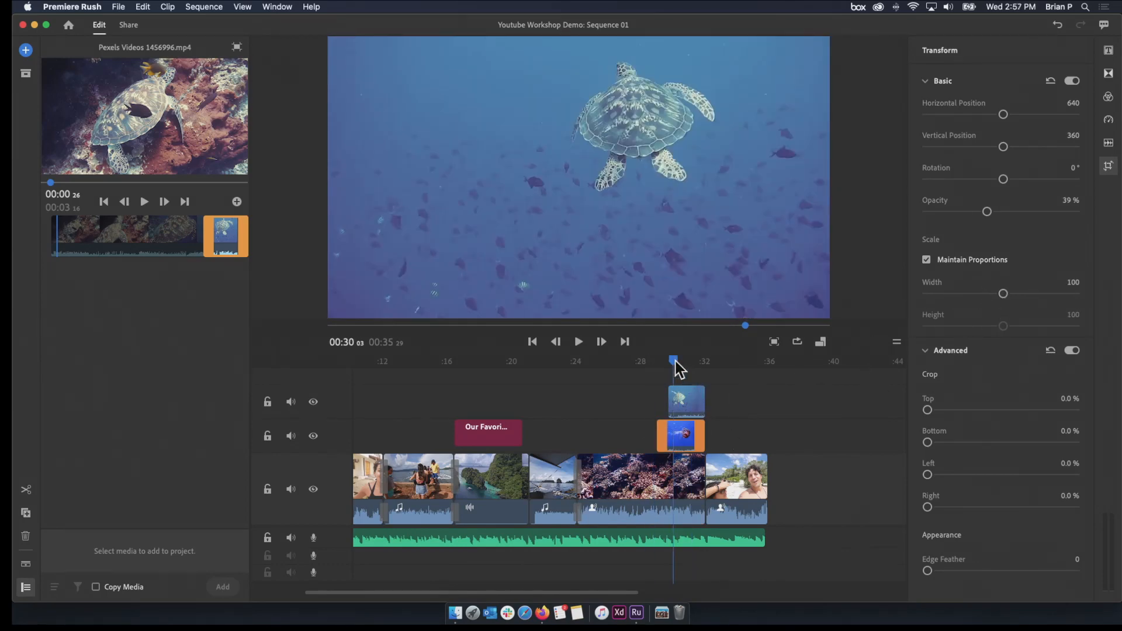
drag(672, 366, 660, 364)
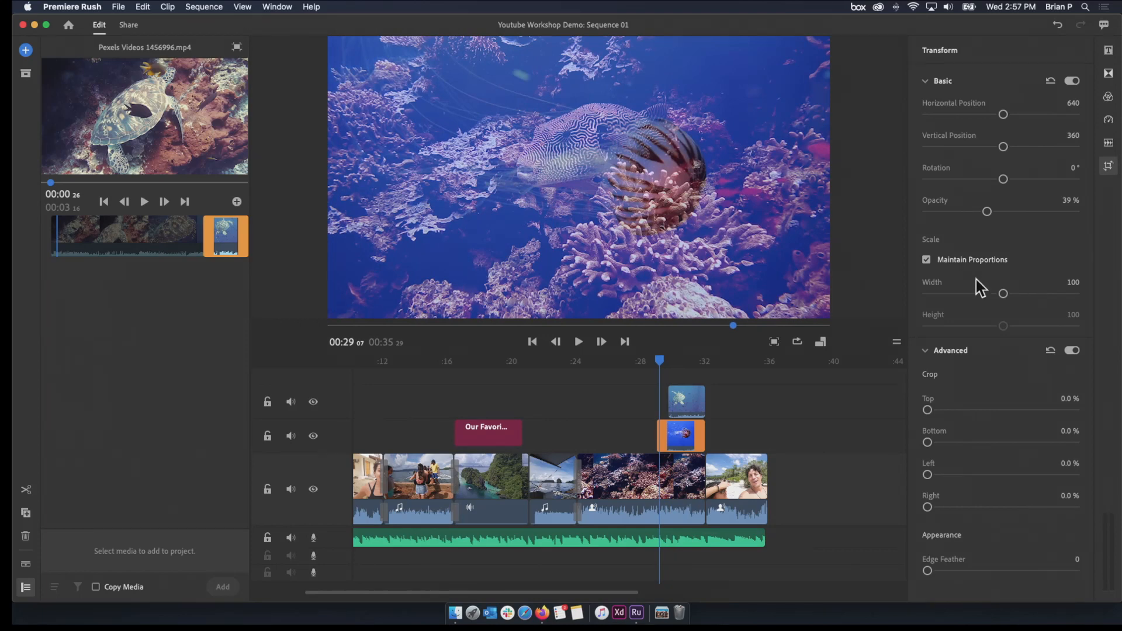
drag(988, 212, 1116, 228)
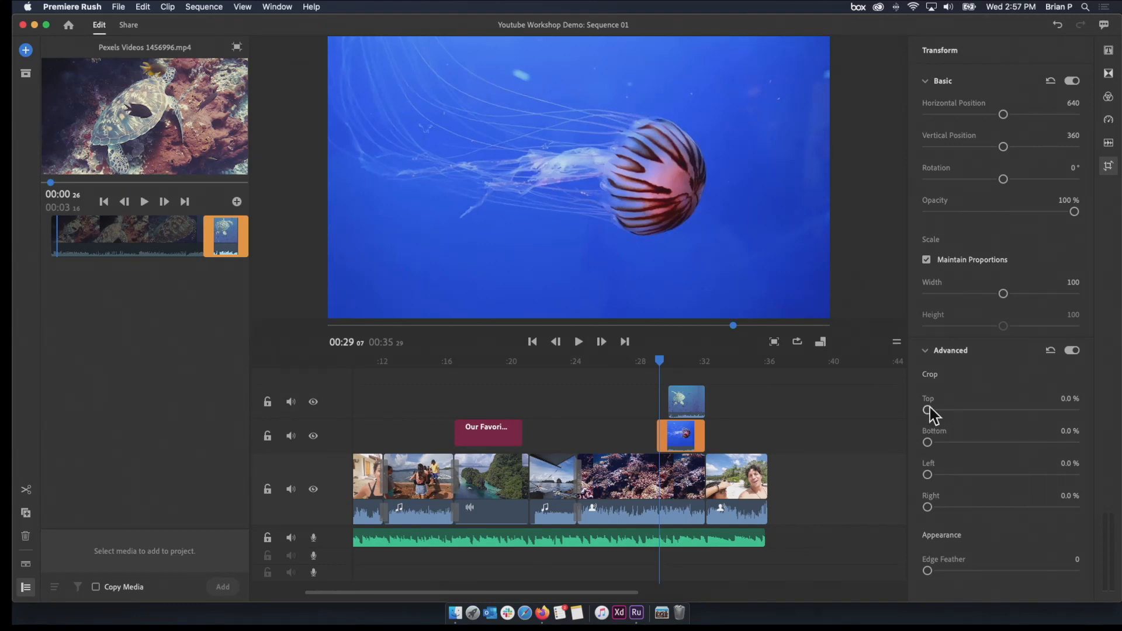
Crop the jellyfish overlay by 28.0% at the top and 29.9% at the bottom, and play the result
drag(928, 410, 968, 411)
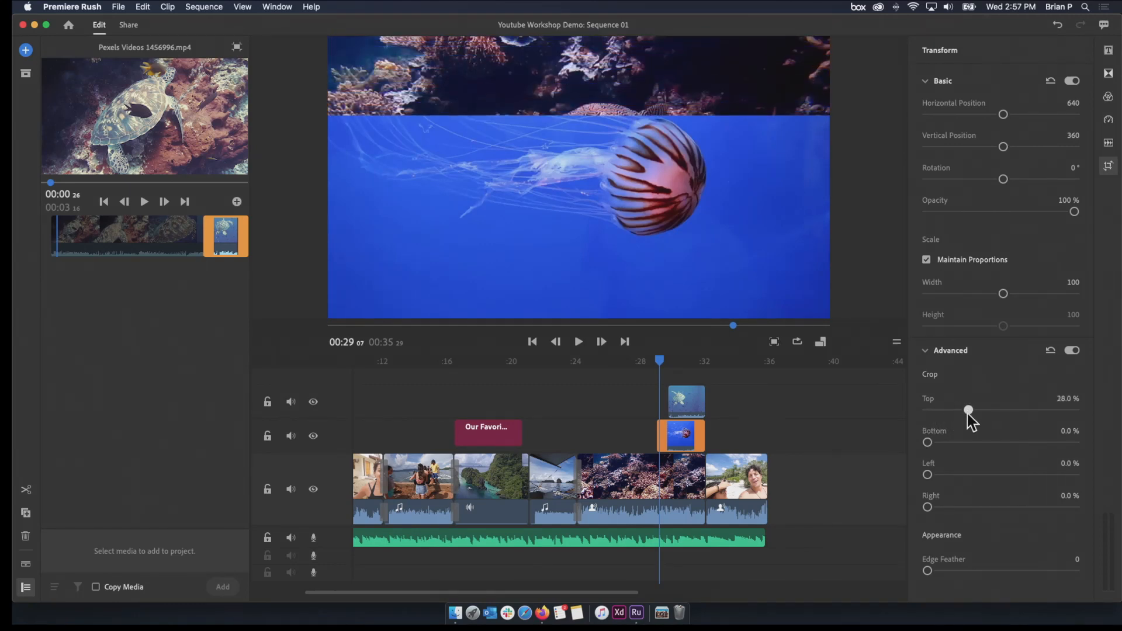
drag(929, 444, 972, 443)
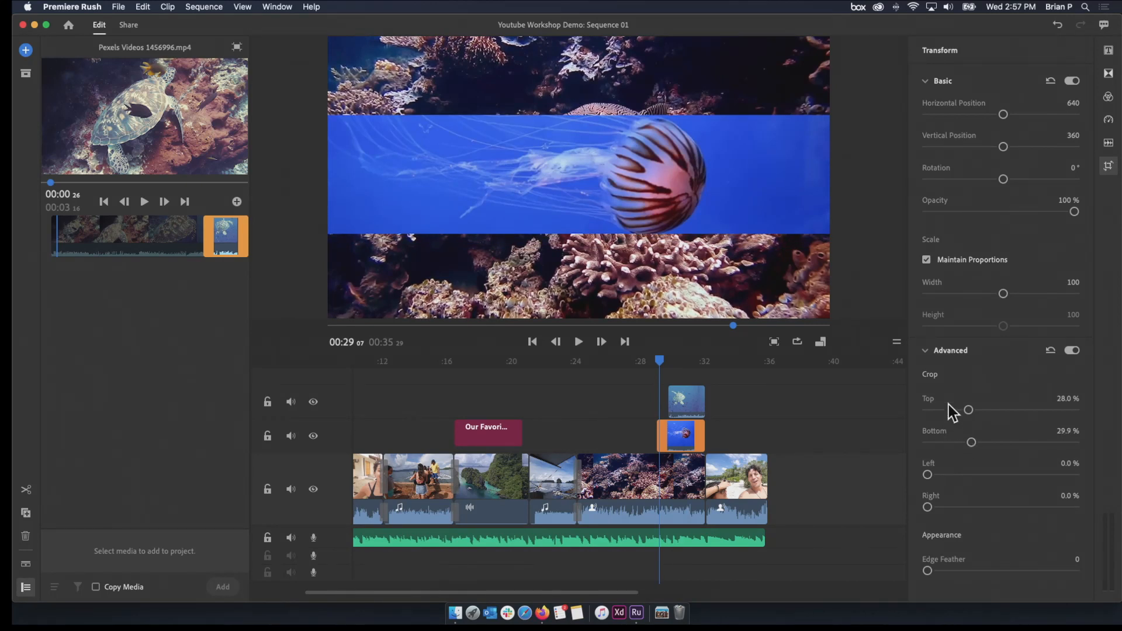
drag(662, 361, 639, 367)
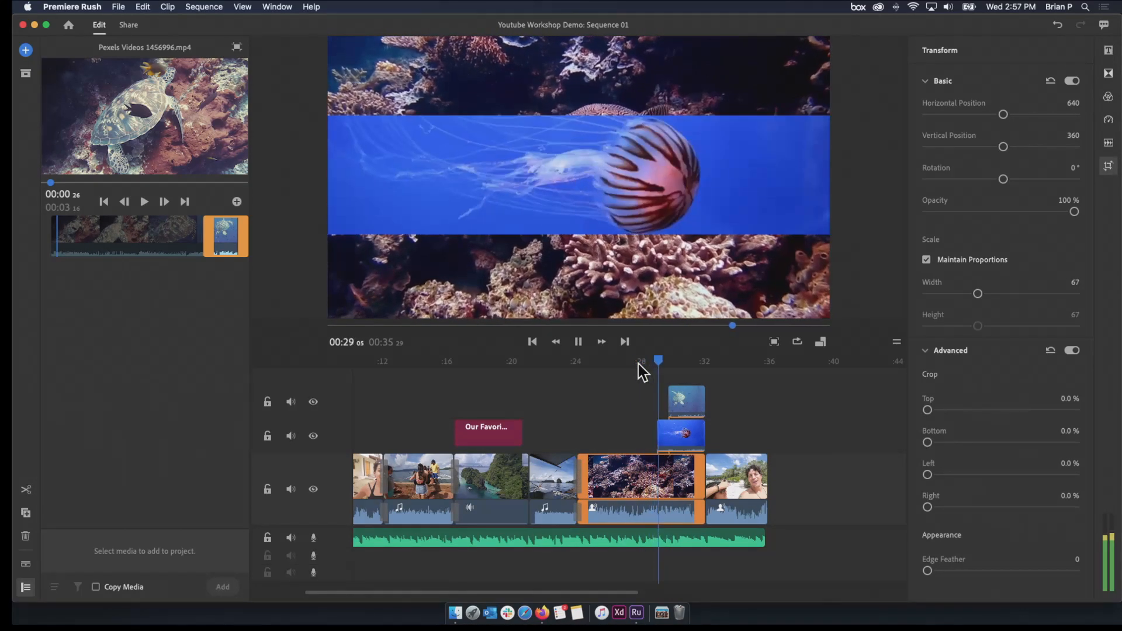
key(space)
Crop the bottom of the turtle overlay by 65.7%, and play the cropped layers together
drag(670, 363, 681, 367)
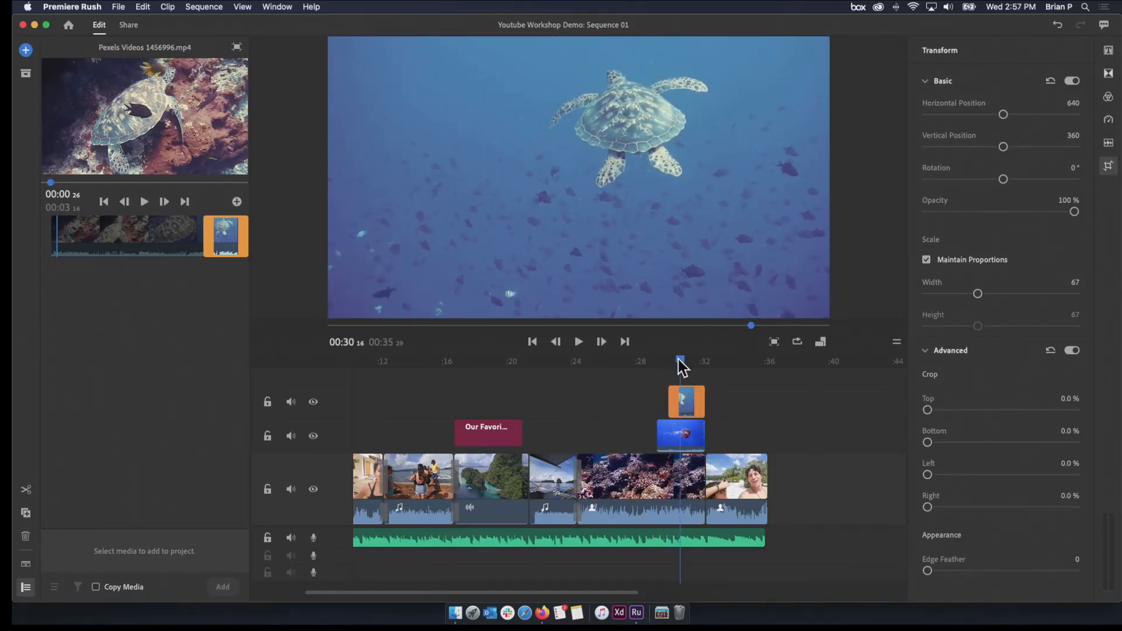
drag(926, 444, 1023, 438)
drag(679, 363, 629, 377)
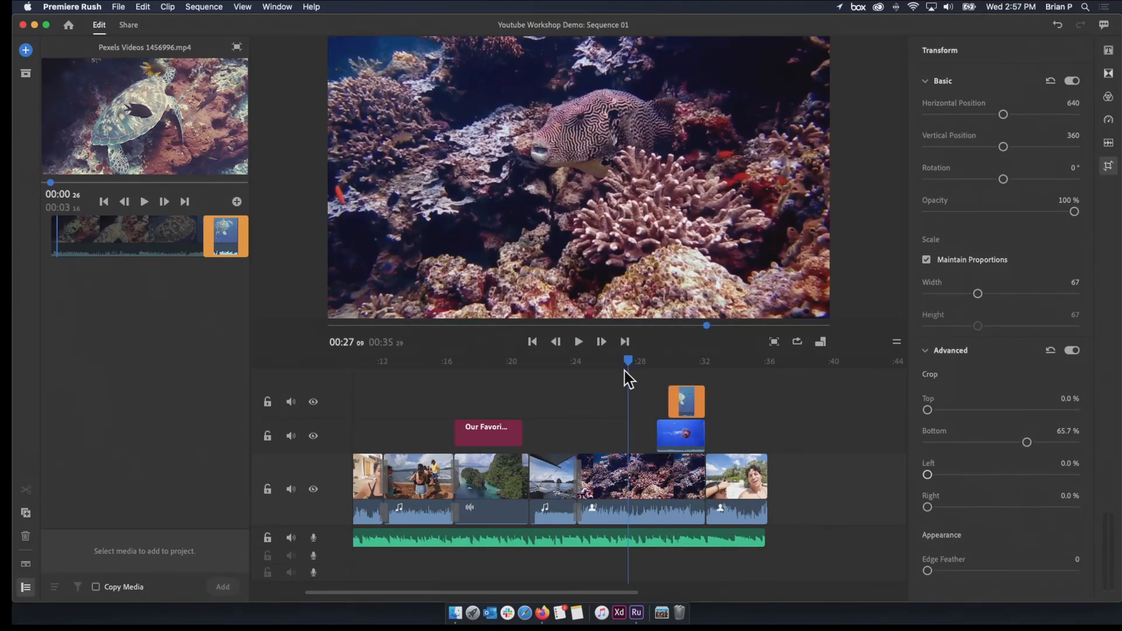
key(space)
click(652, 364)
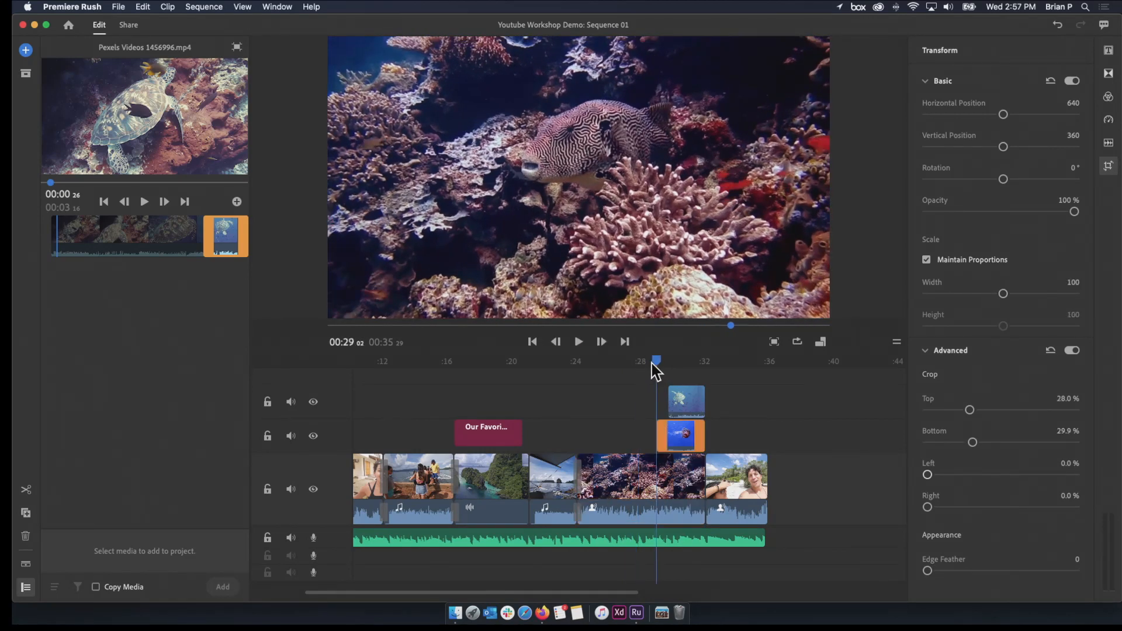
key(space)
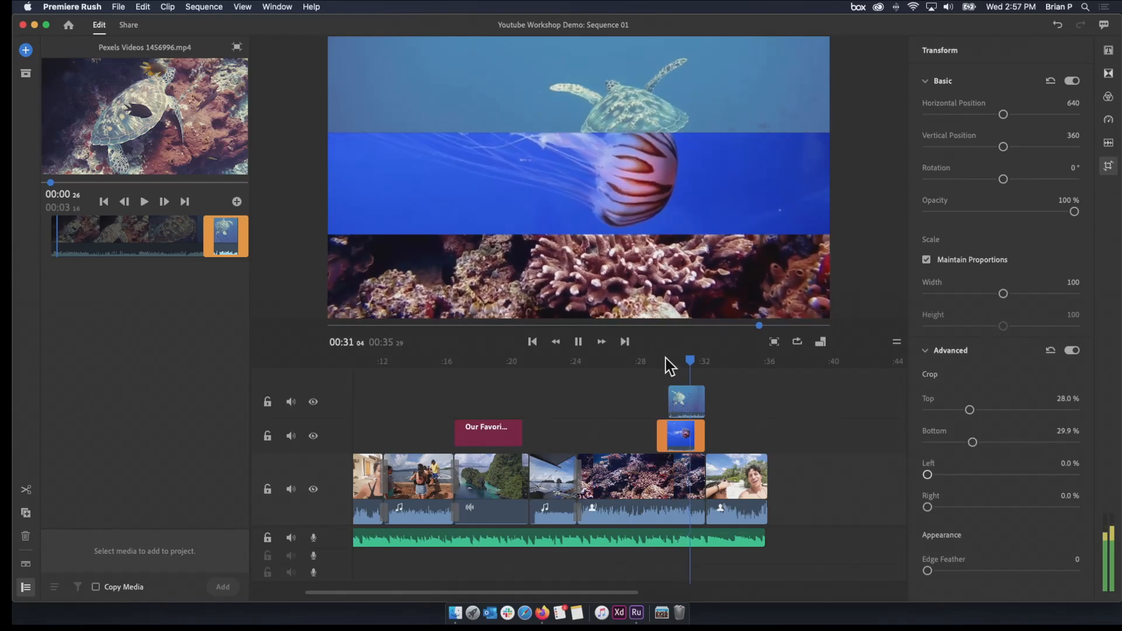
Play the sequence from just before the cropped overlays through to the final beach clip
drag(665, 362, 636, 364)
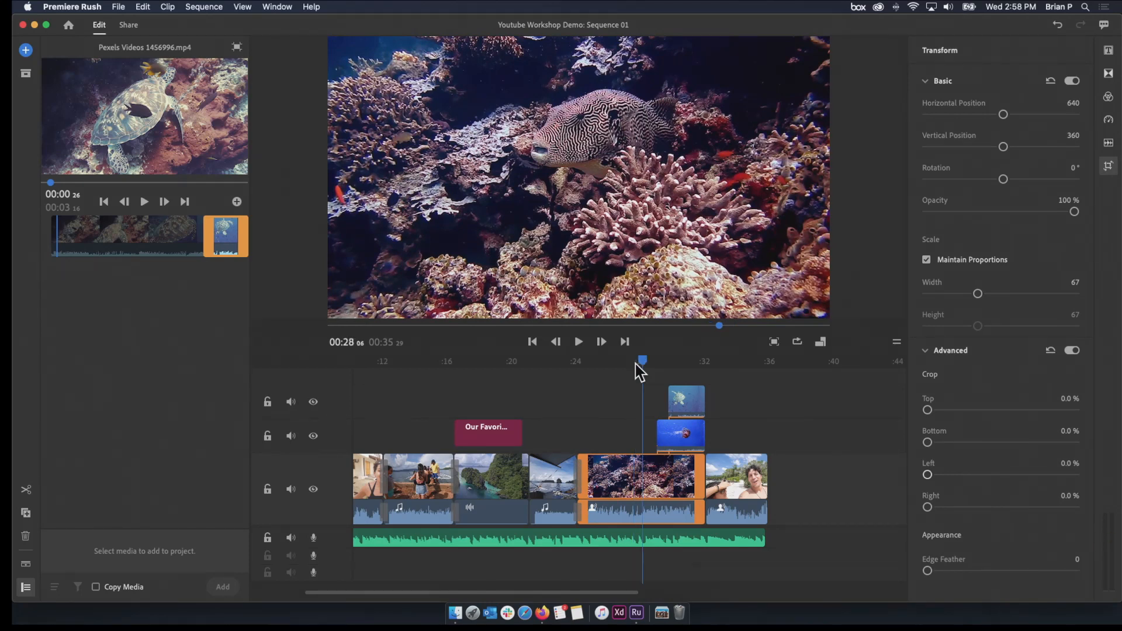
key(space)
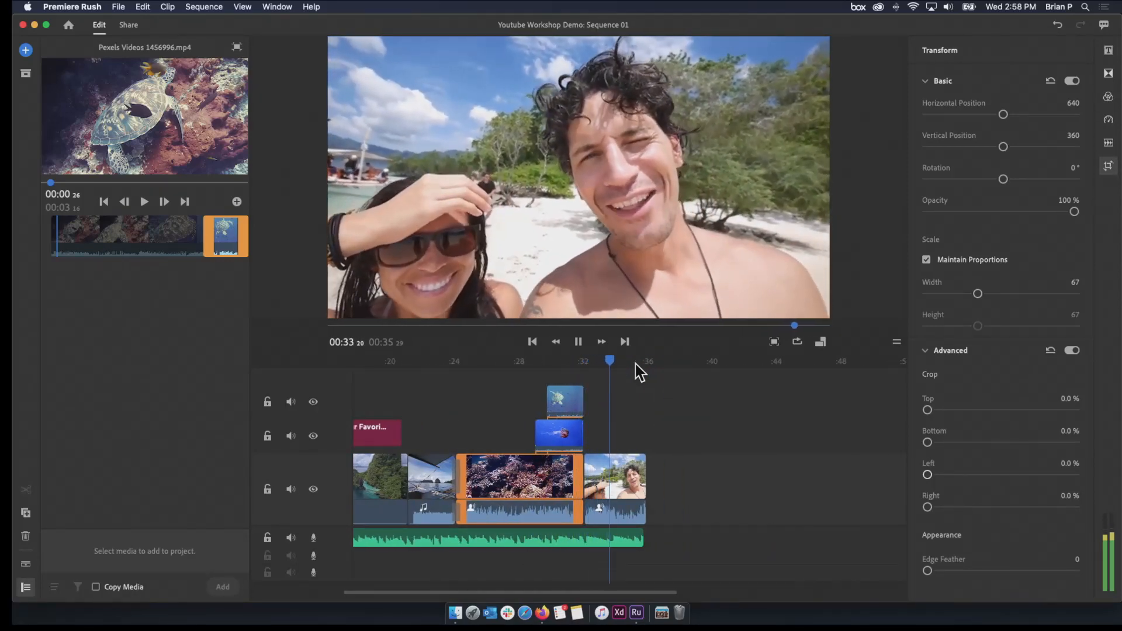
key(space)
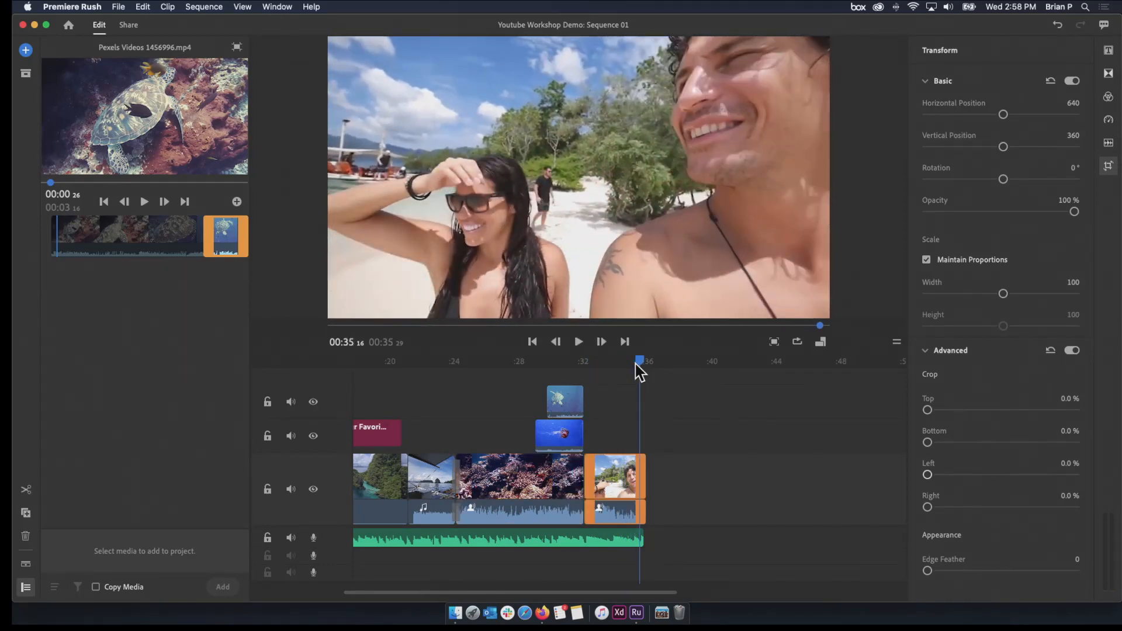
Fit the whole sequence in the timeline and place the playhead on the OUR TRIP title at 00:01 19
drag(637, 365, 358, 403)
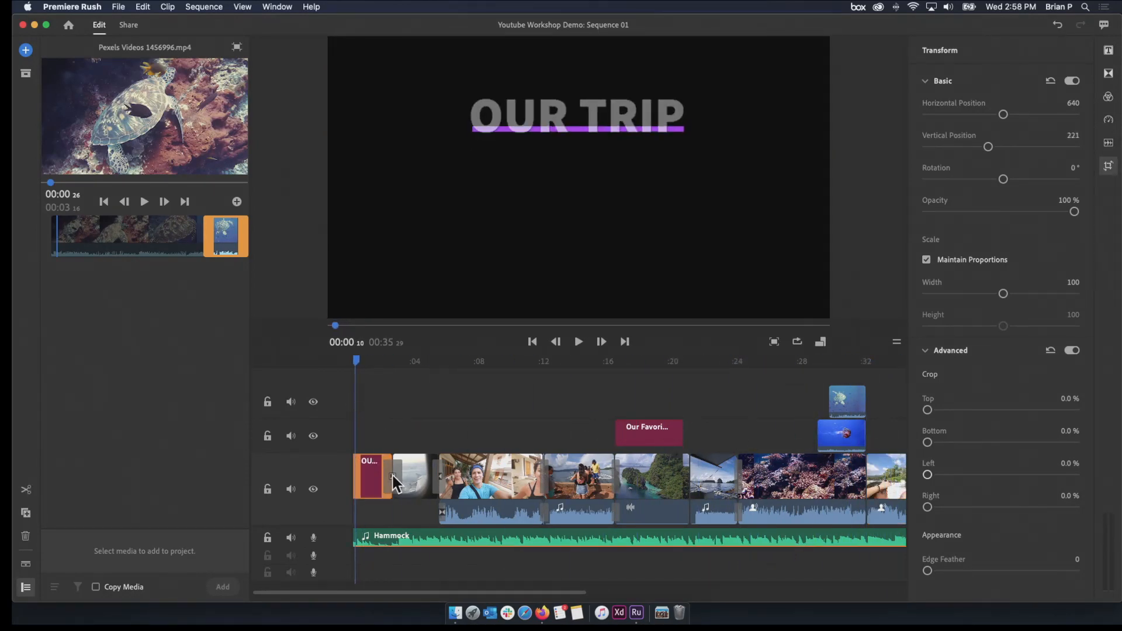
drag(581, 591, 650, 584)
drag(358, 363, 377, 384)
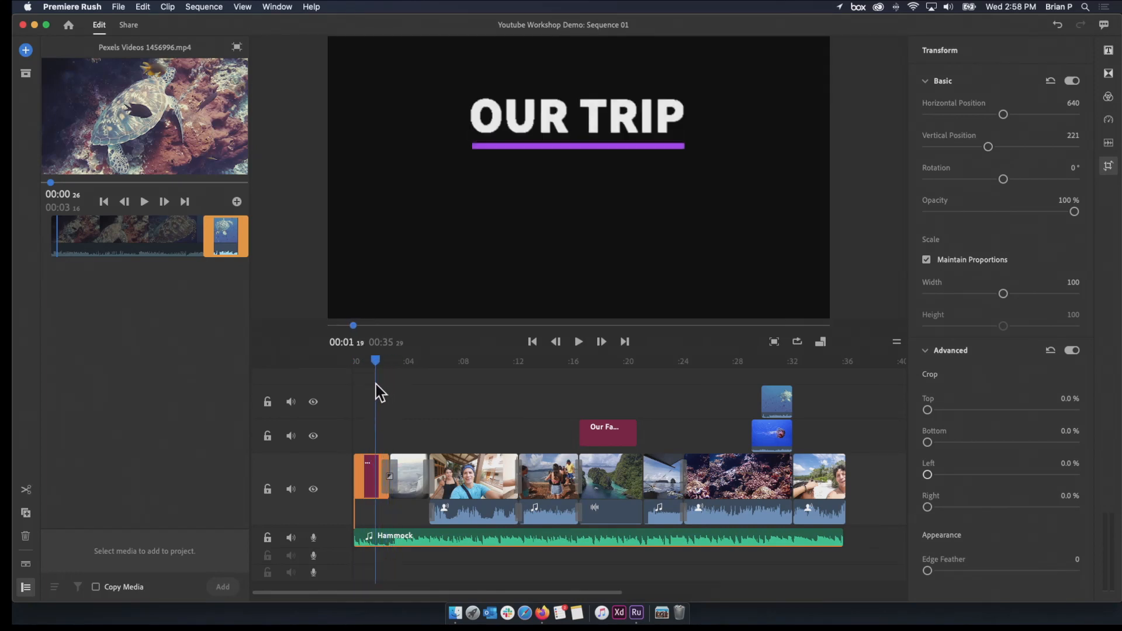
Open the sharing settings, enable YouTube as an export destination, and look through its advanced settings
click(129, 26)
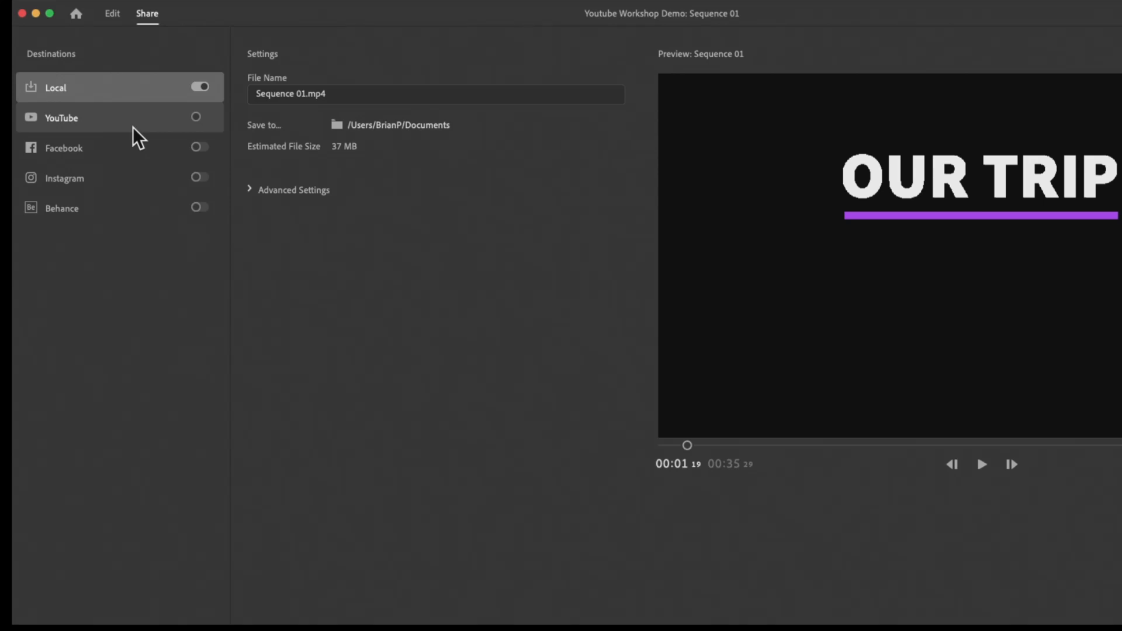
click(198, 119)
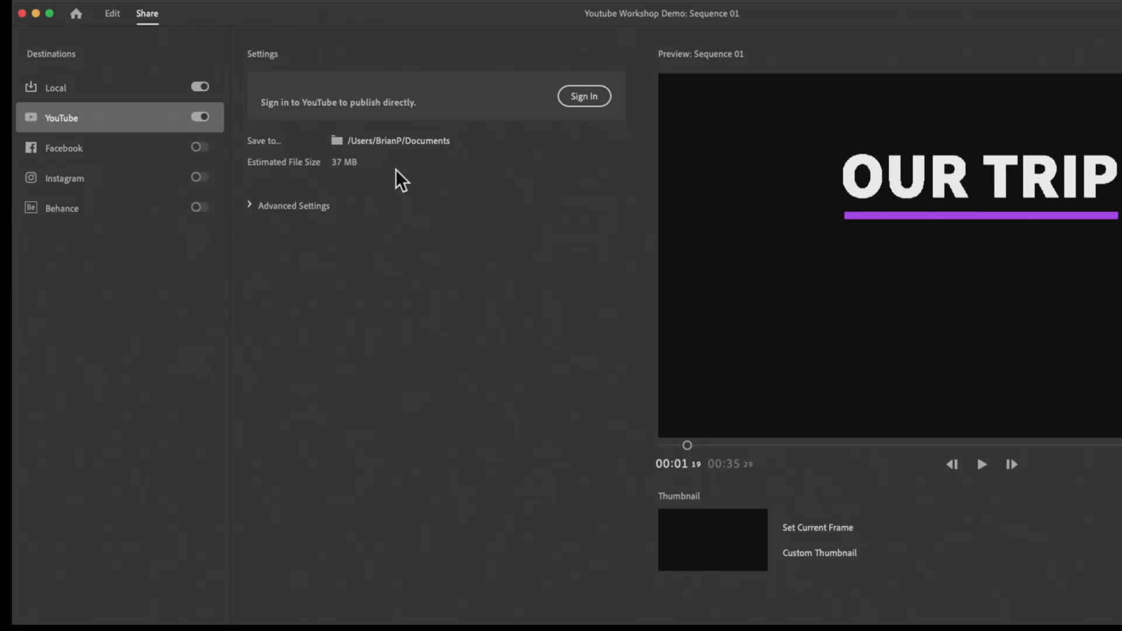
click(250, 206)
click(250, 206)
Enable Facebook and Instagram as export destinations, and view the Behance and Instagram publishing settings
click(199, 147)
click(199, 176)
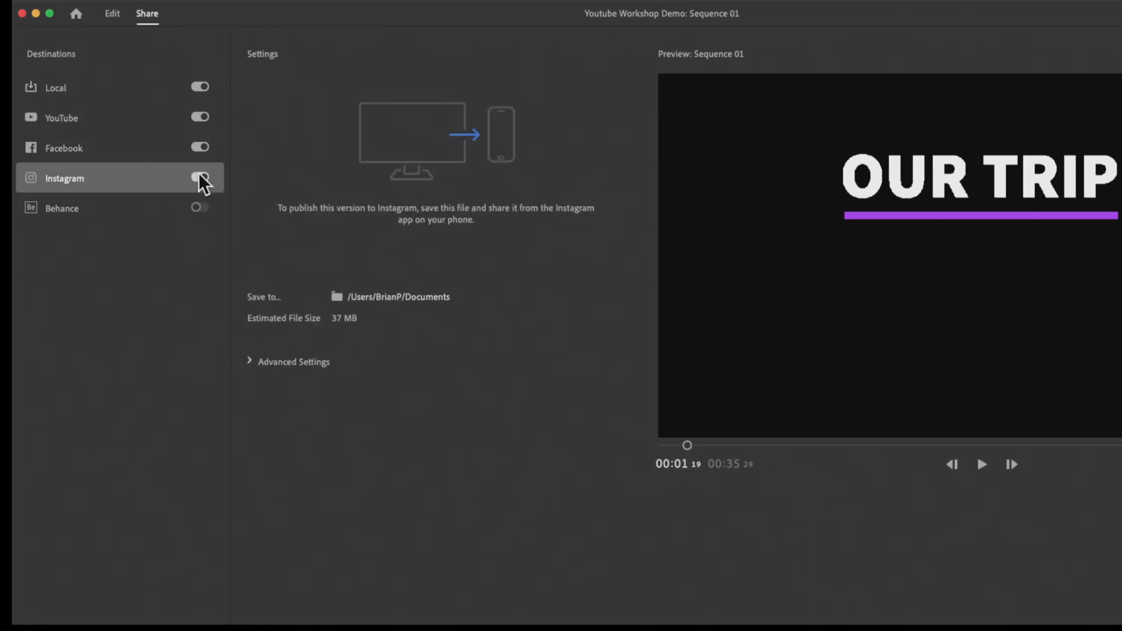
click(196, 209)
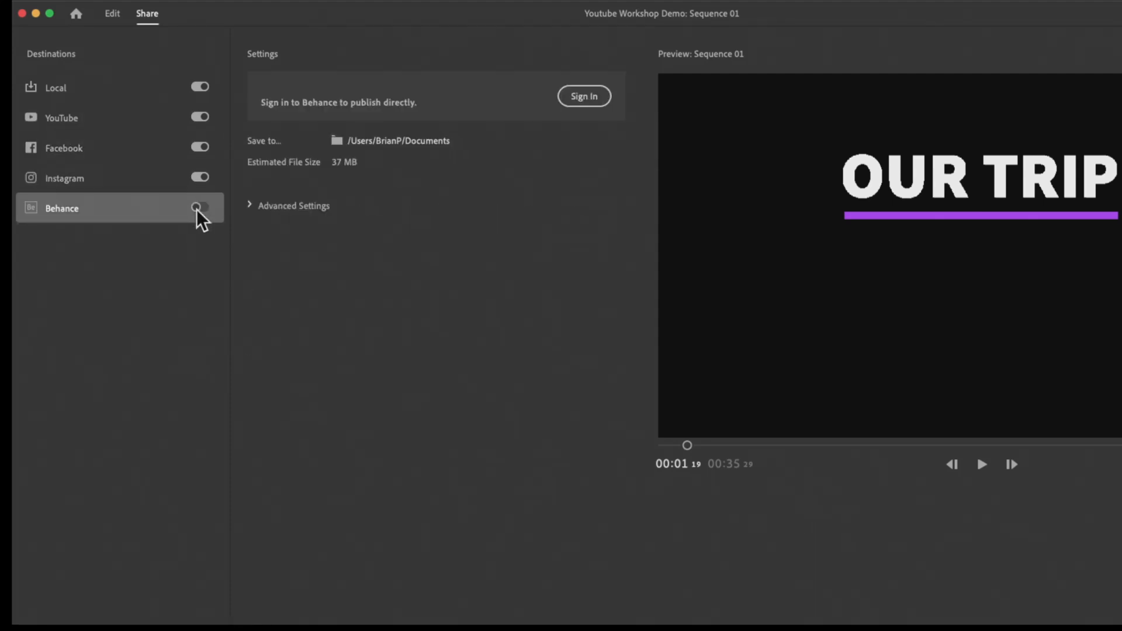
click(196, 176)
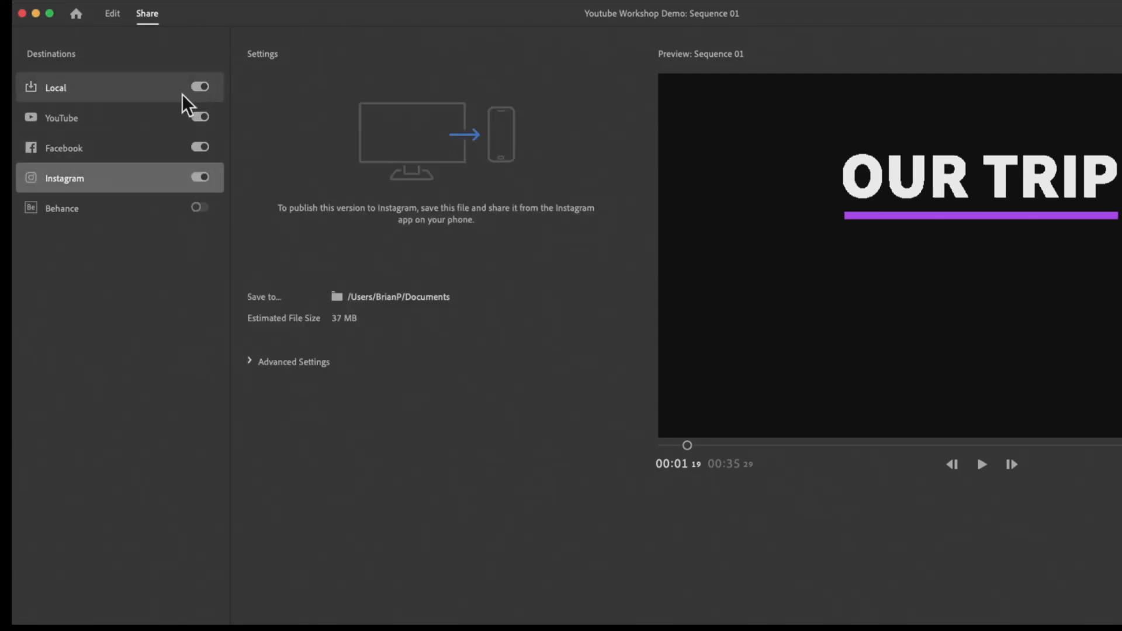
Return to the Local export settings and disable YouTube, Facebook and Instagram as destinations
click(148, 89)
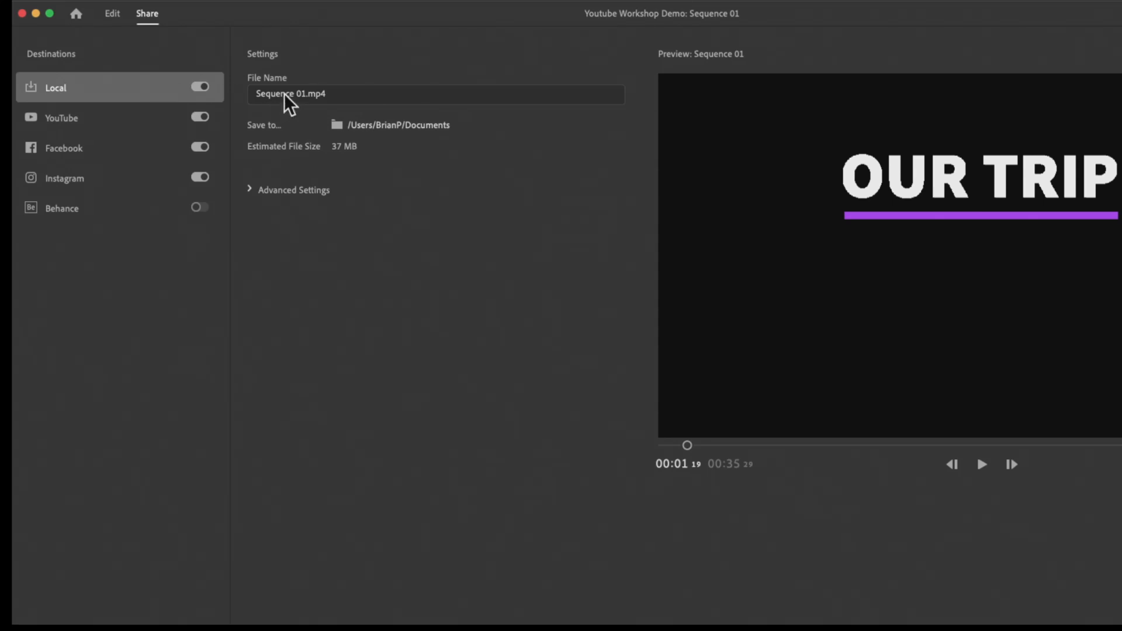
click(200, 117)
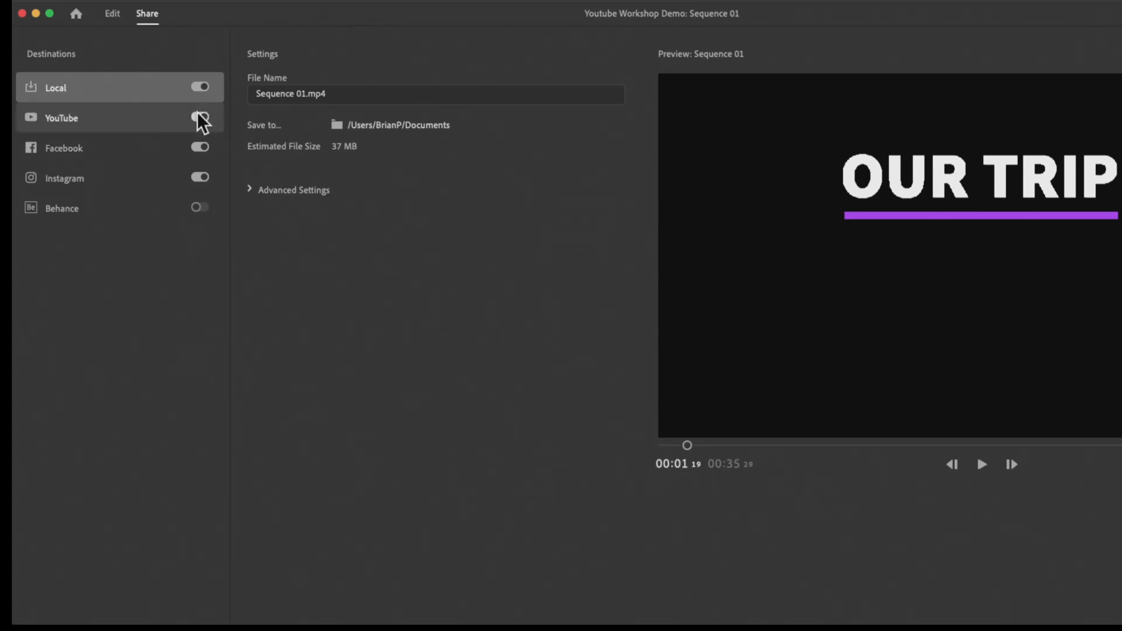
click(198, 142)
click(196, 175)
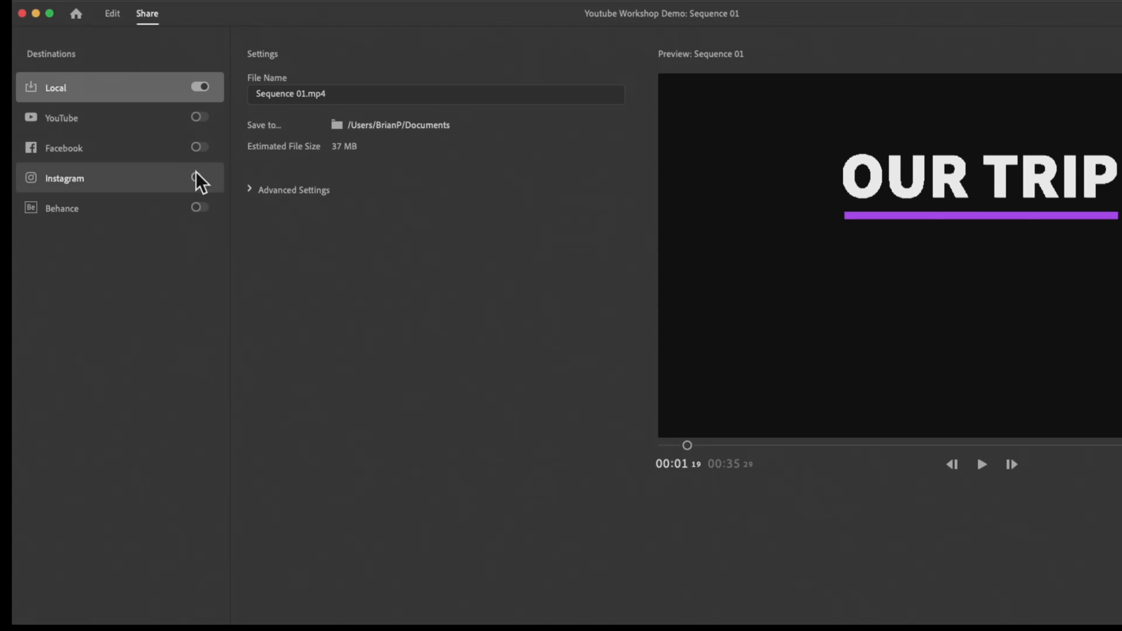
Rename the local export file as Youtube Workshop our trip
click(312, 102)
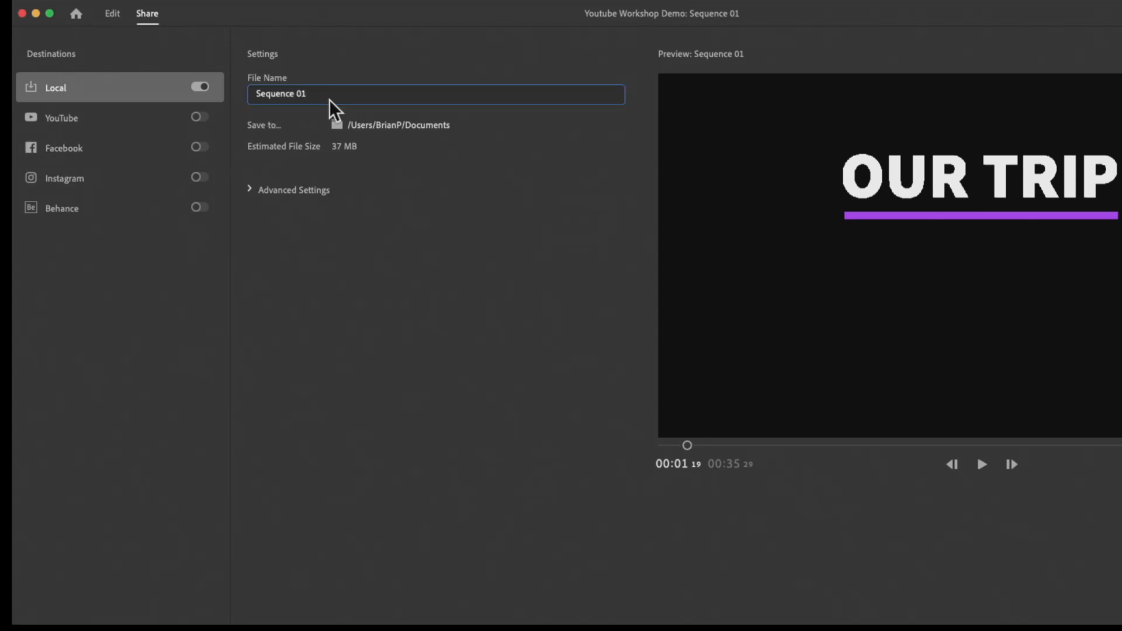
drag(325, 98, 161, 93)
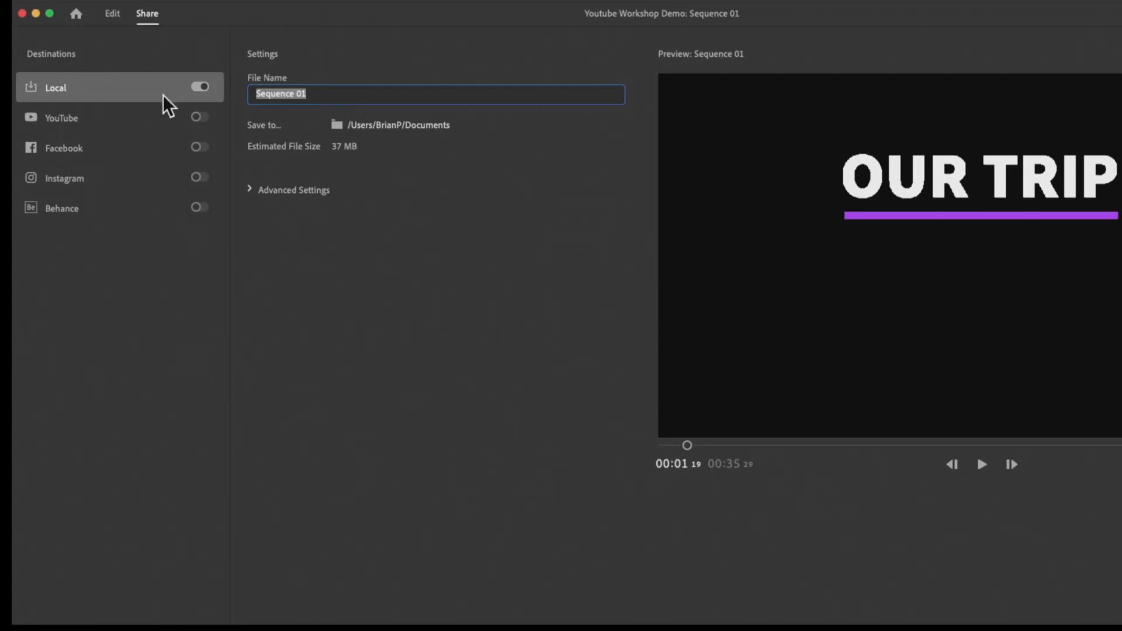
text(Youtbe)
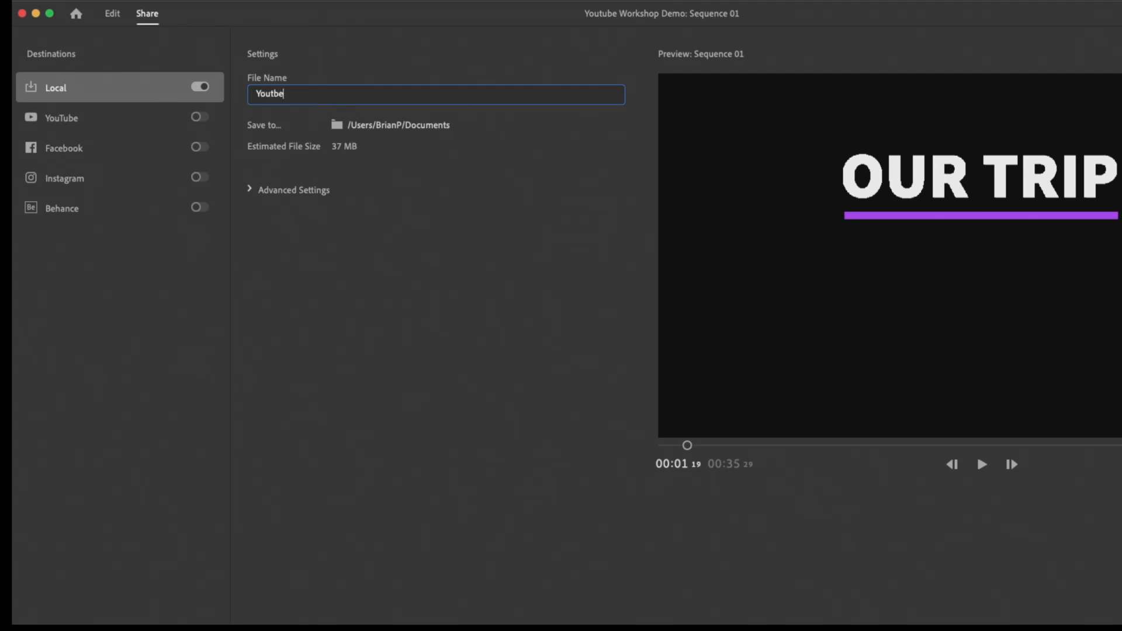
key(BackSpace)
text(ube Workshp O)
key(BackSpace)
key(BackSpace)
key(BackSpace)
text(op our trip)
Expand the Local export's advanced settings and look through the available presets, leaving the preset on Automatic
click(342, 182)
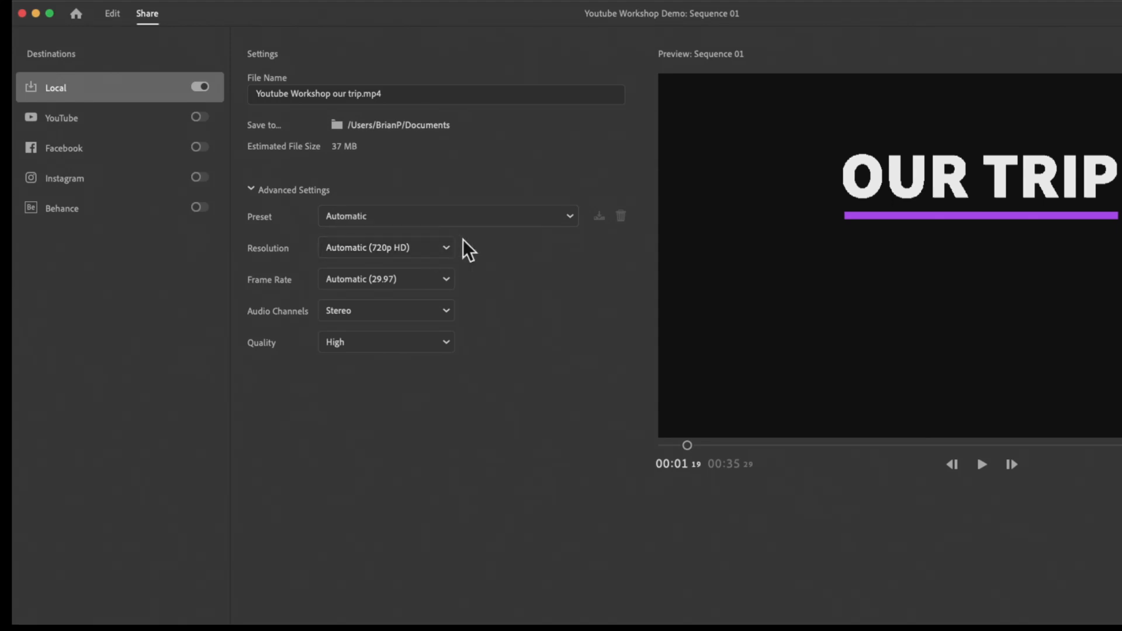
click(454, 220)
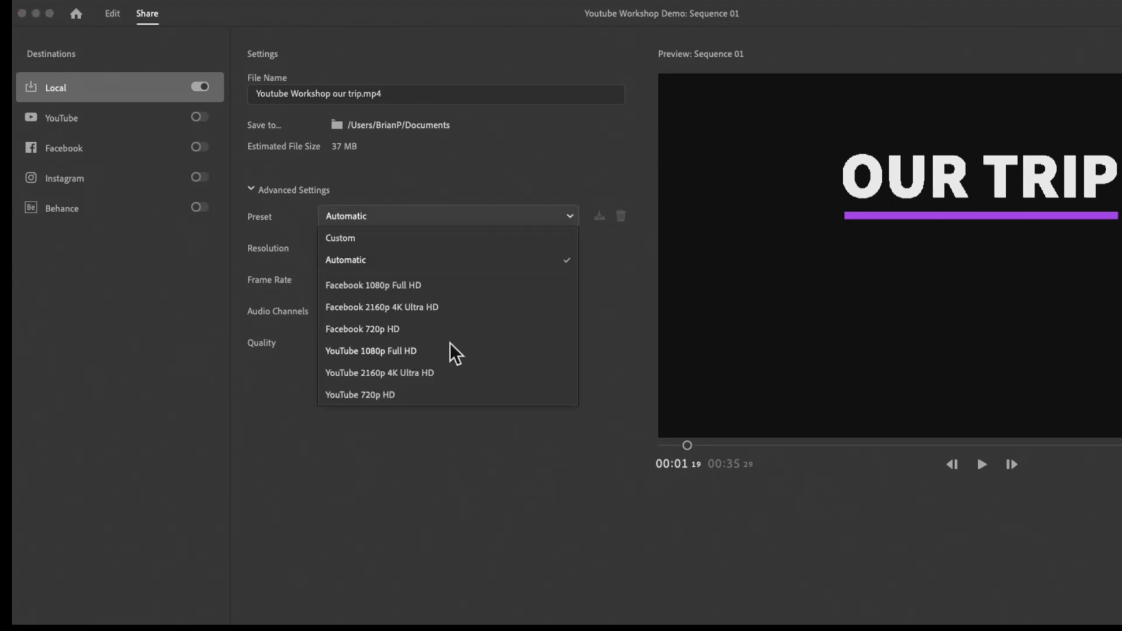
click(456, 140)
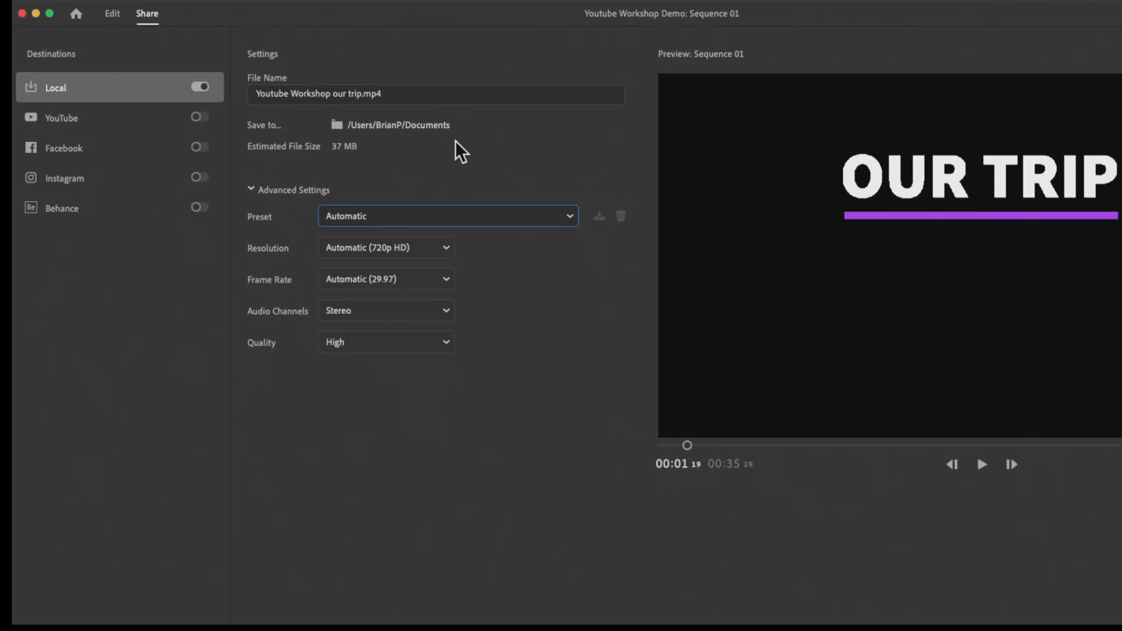
click(453, 228)
click(436, 148)
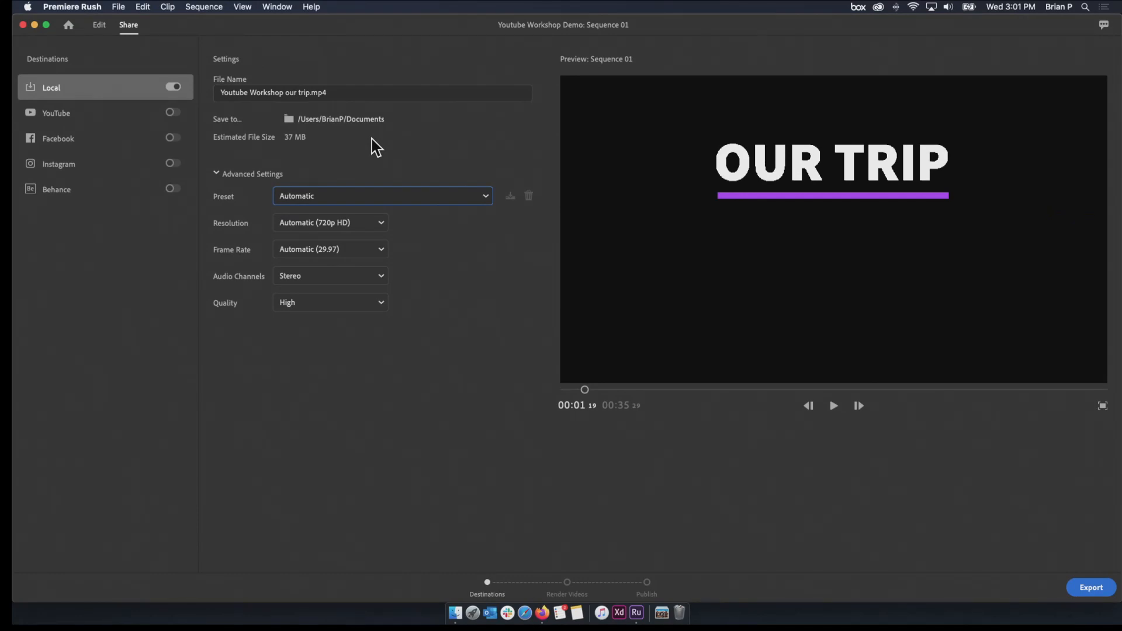
Return to editing and, at the boat shot around 21 seconds, switch the sequence orientation to Portrait and to Square
click(99, 25)
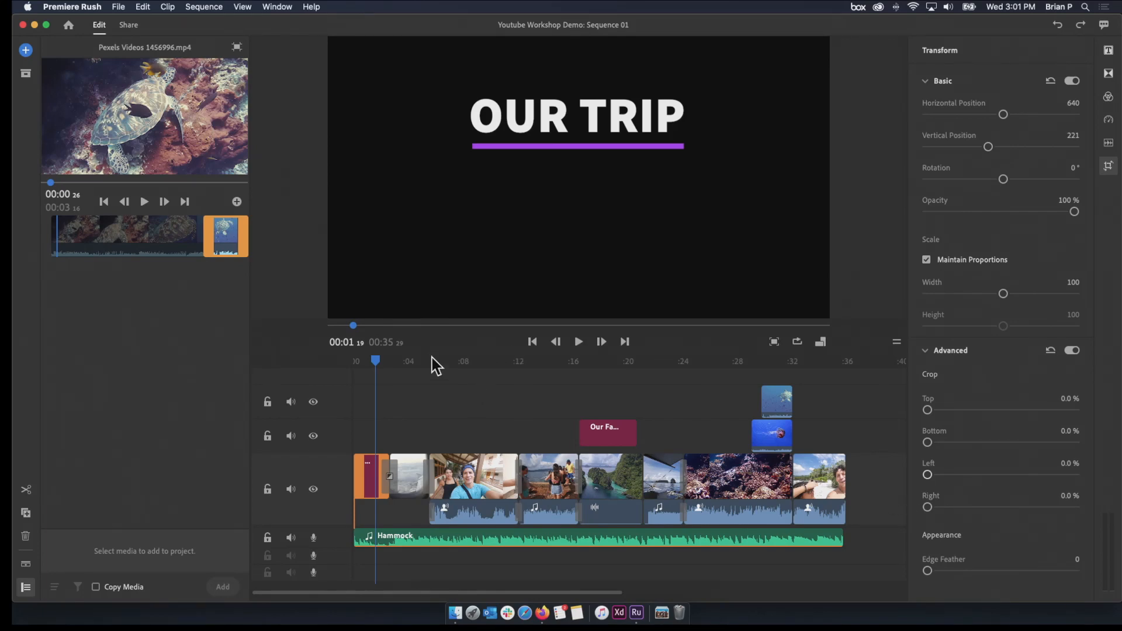
drag(377, 360, 644, 405)
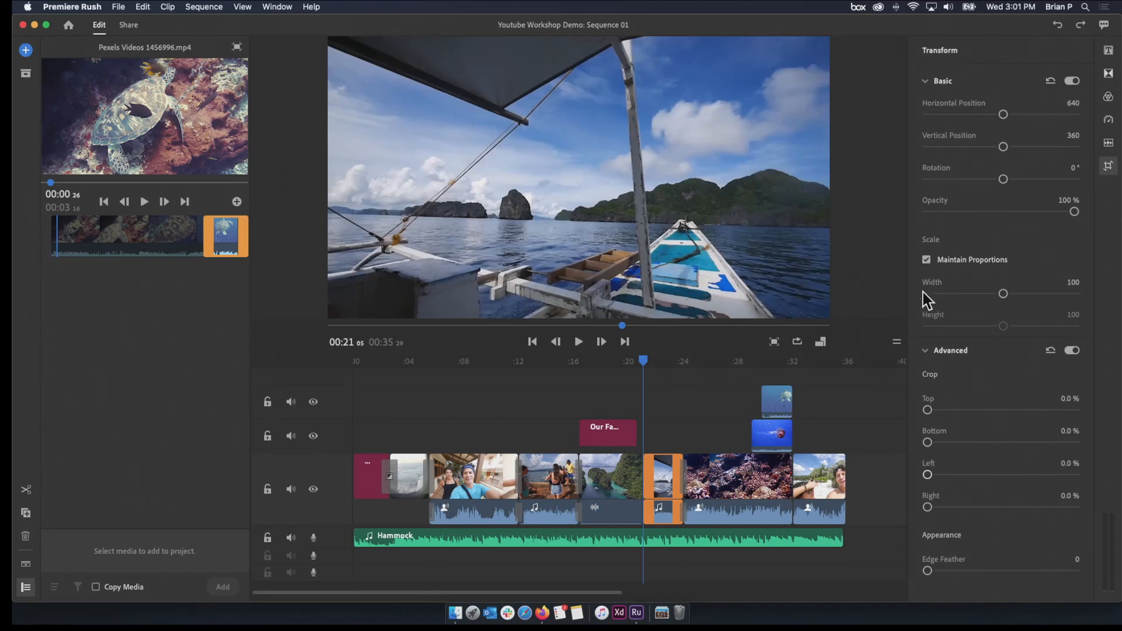
click(820, 343)
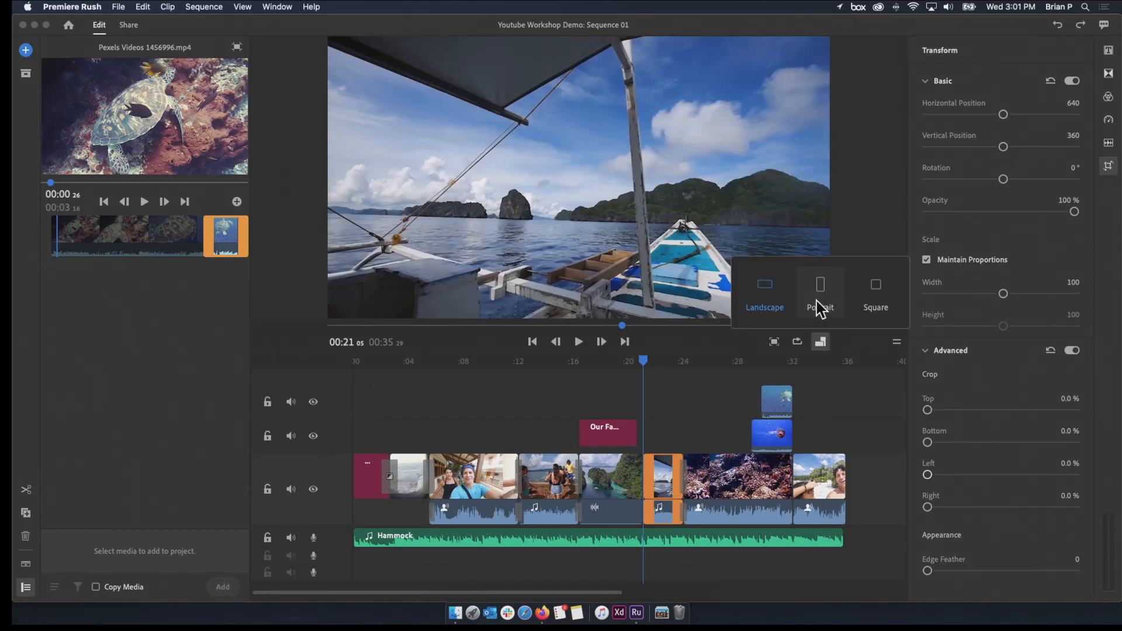
click(818, 307)
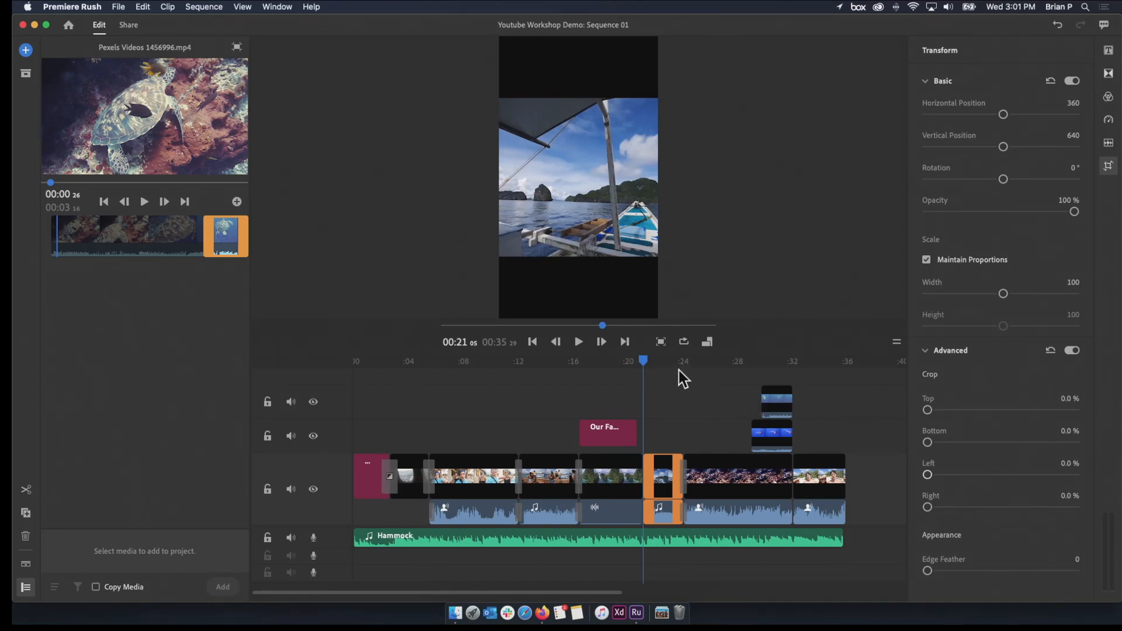
click(707, 342)
click(764, 296)
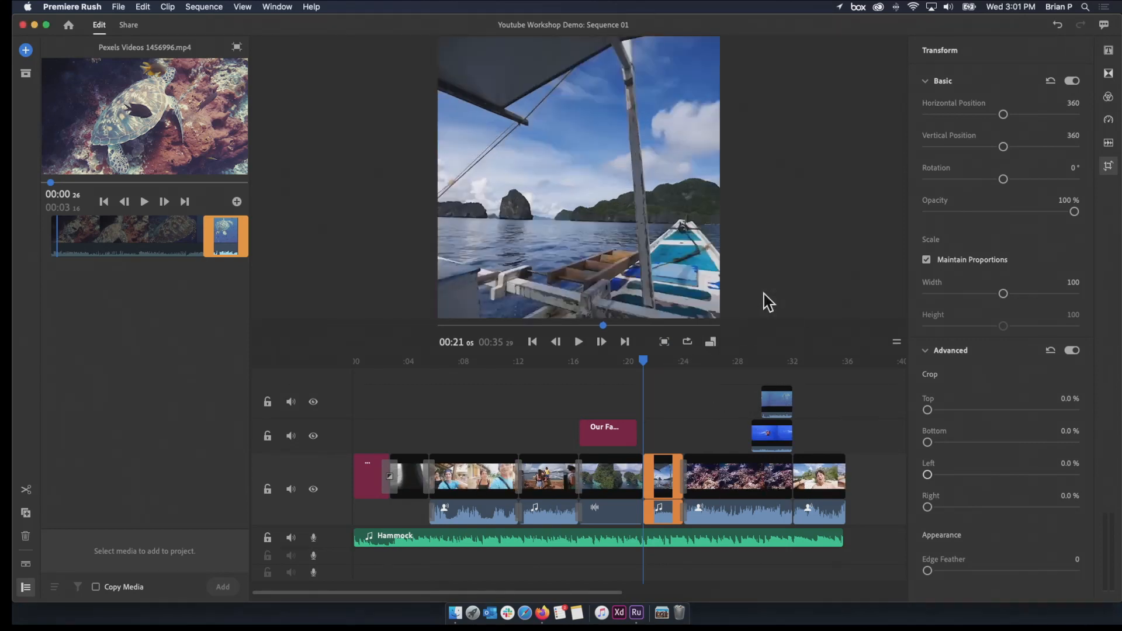
Check the stacked underwater overlays at about 30 seconds in Square format, and return the sequence to Landscape
drag(636, 372, 769, 468)
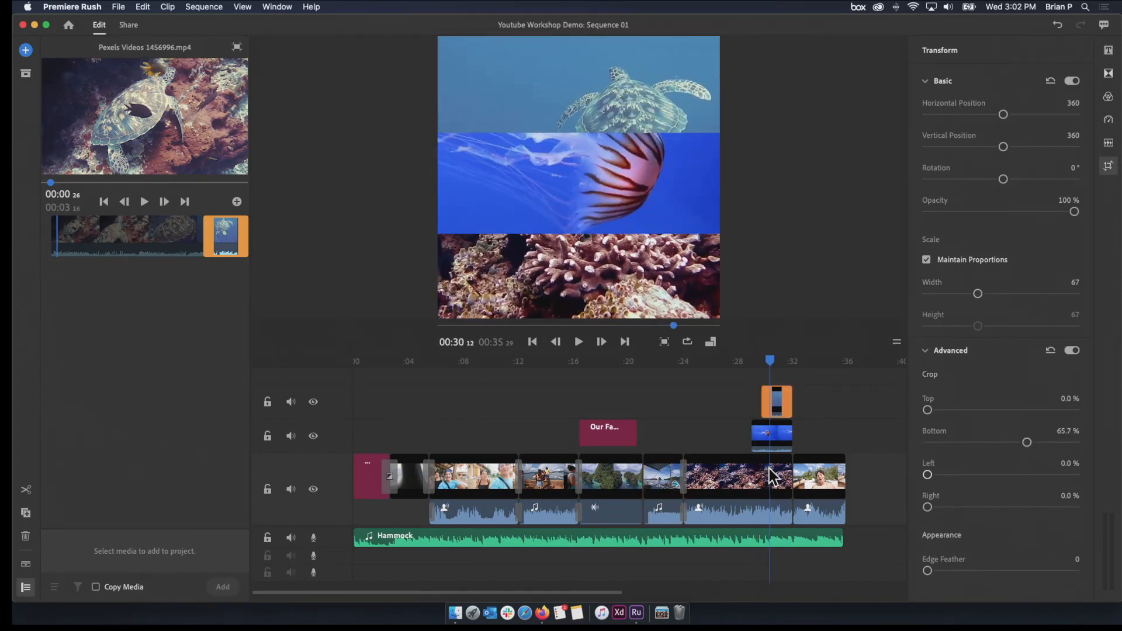
click(710, 342)
click(654, 305)
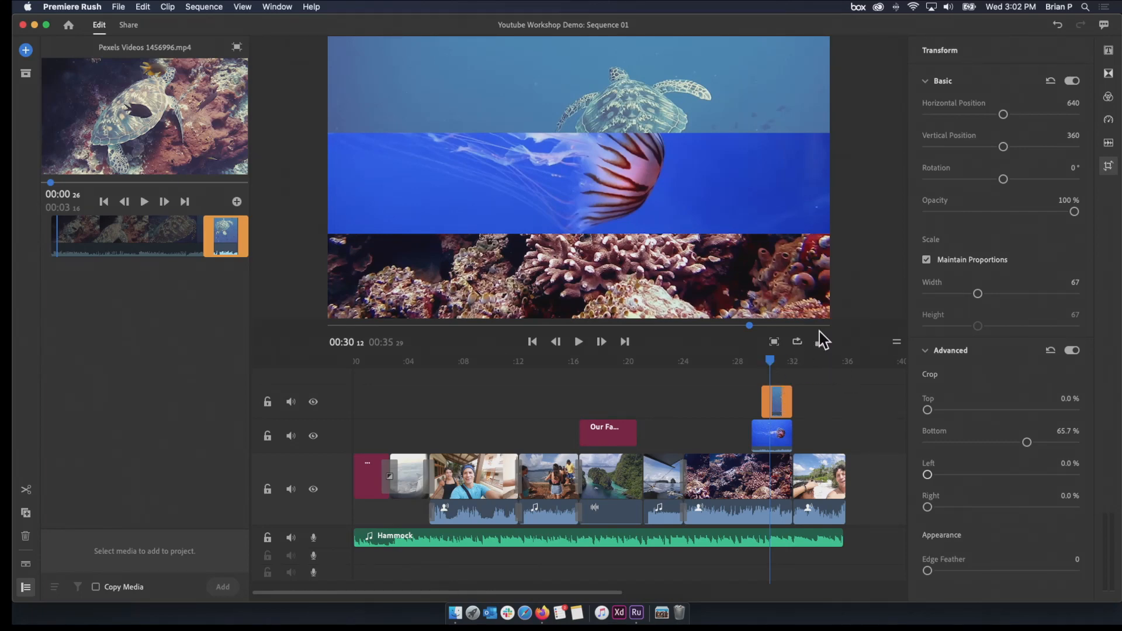
Review the stacked overlays and opening clips, and extend the end of the boat dock clip by about 2 seconds
click(775, 359)
drag(774, 360, 664, 404)
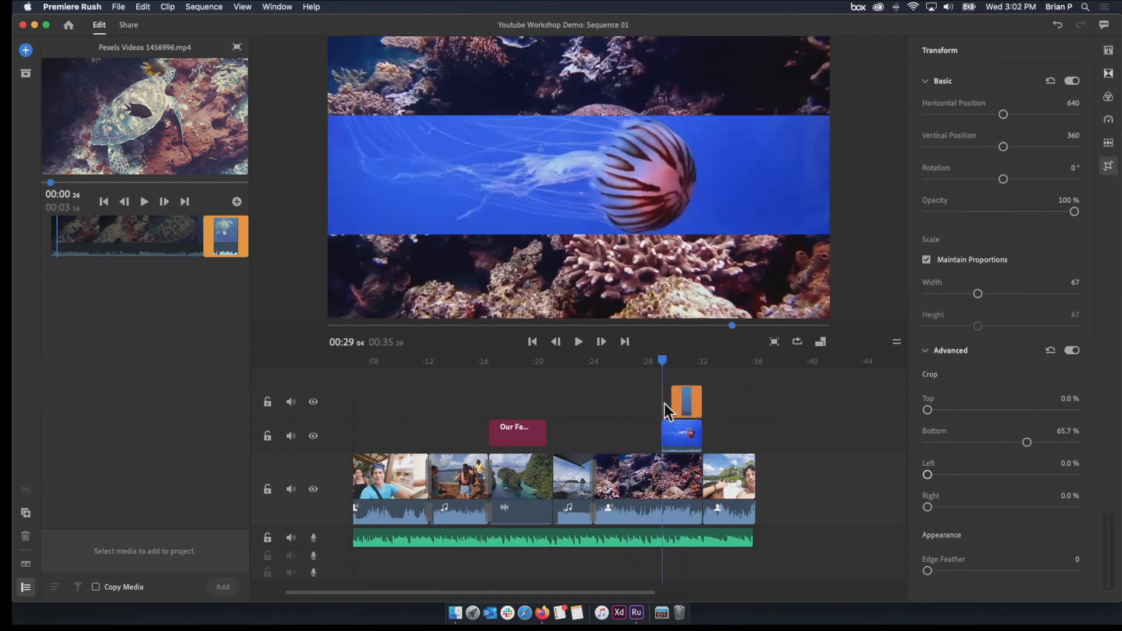
click(696, 408)
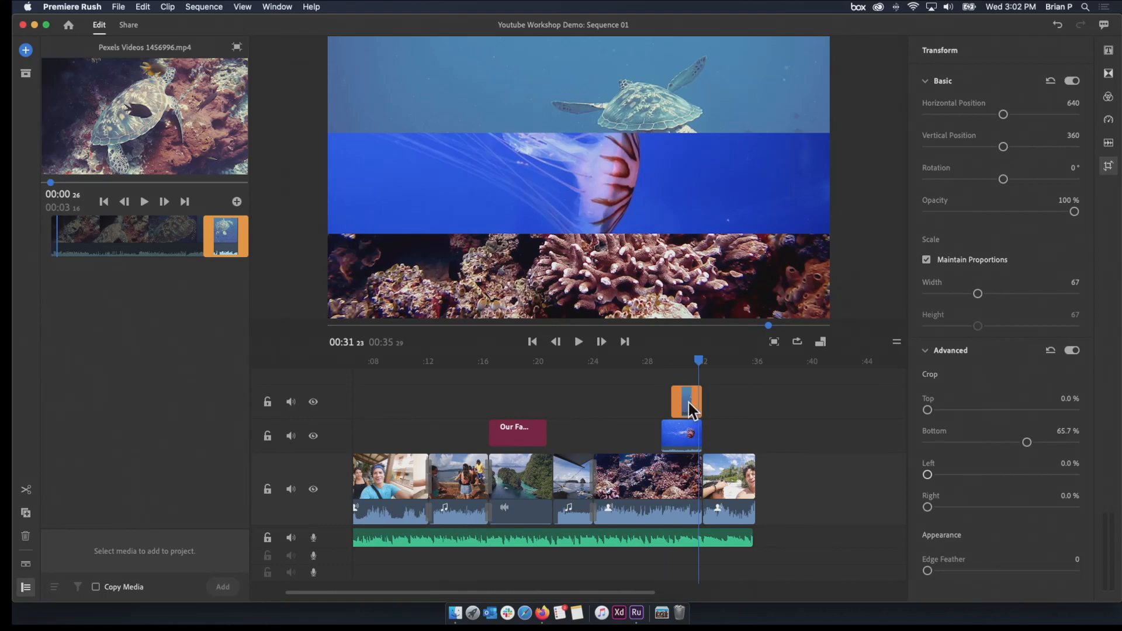
drag(693, 361, 423, 461)
click(423, 461)
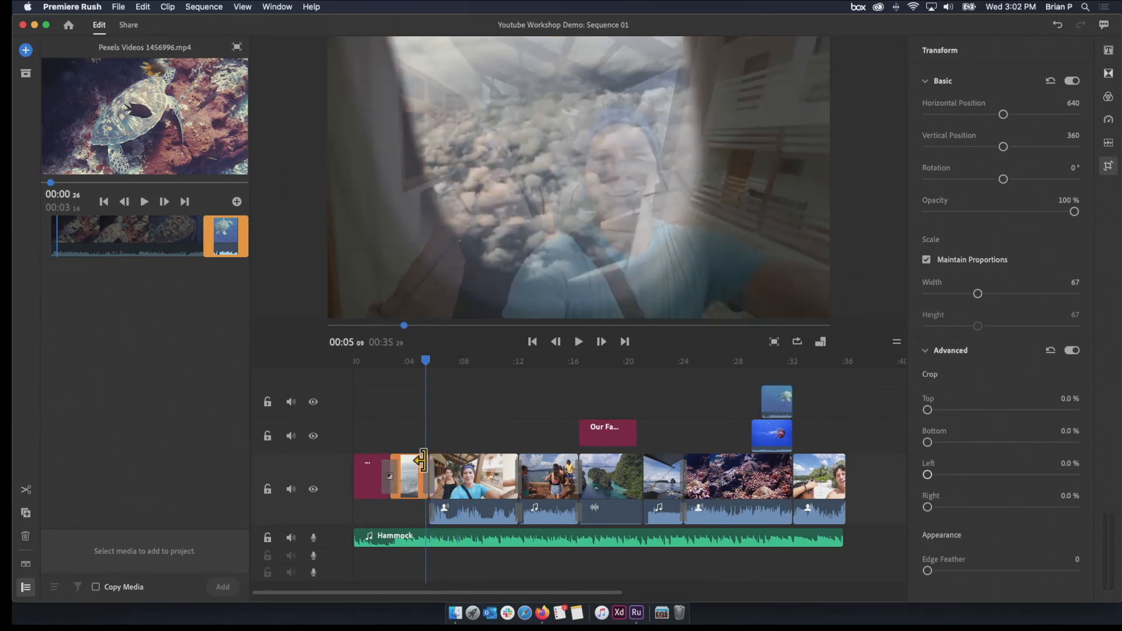
click(408, 542)
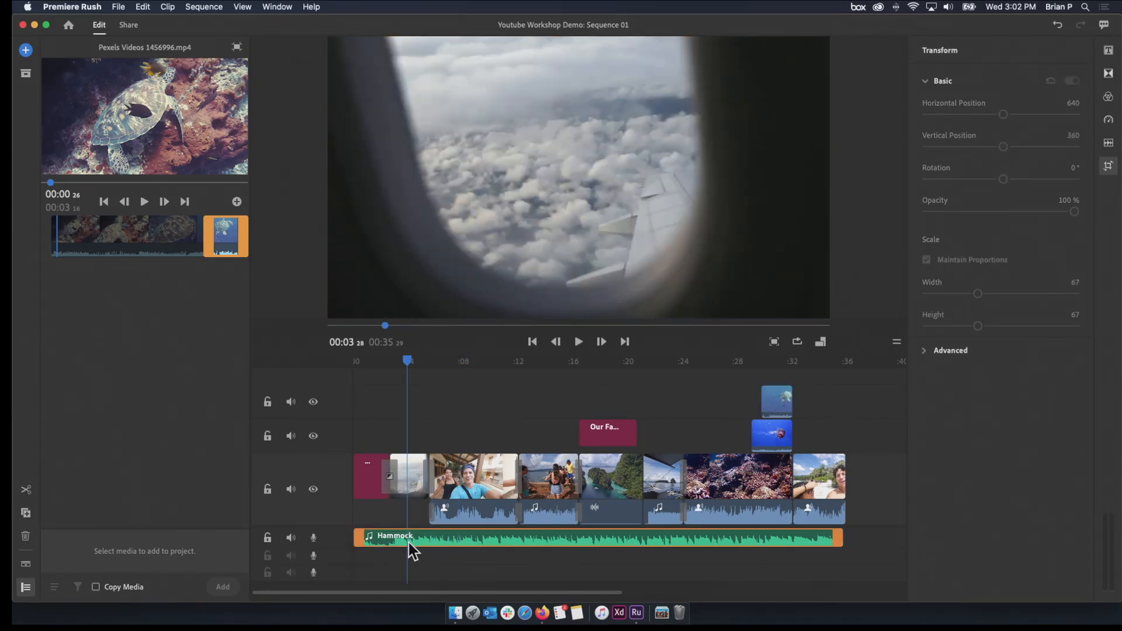
drag(572, 480, 601, 481)
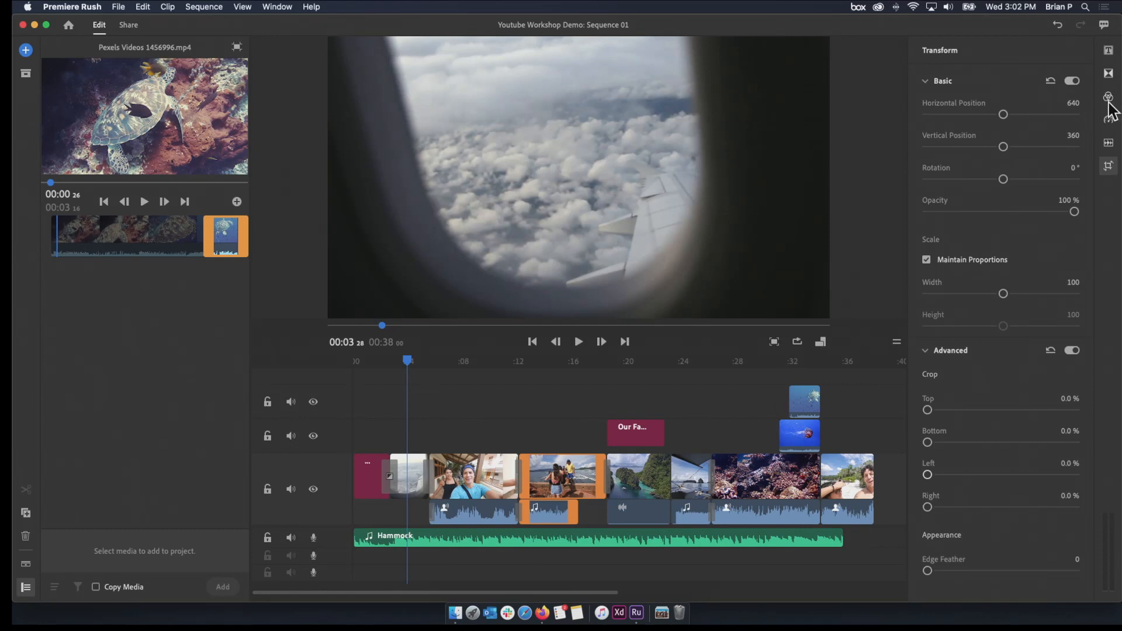
Open the audio settings for the selfie clip at about 7 seconds and view its audio type options
click(1109, 144)
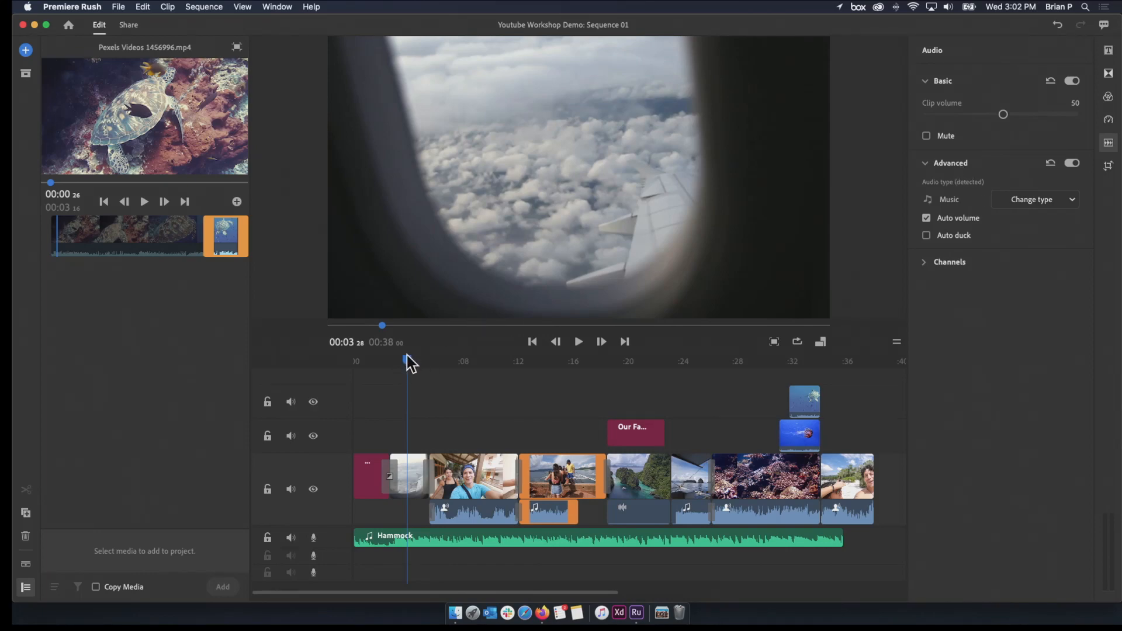
drag(407, 362, 450, 442)
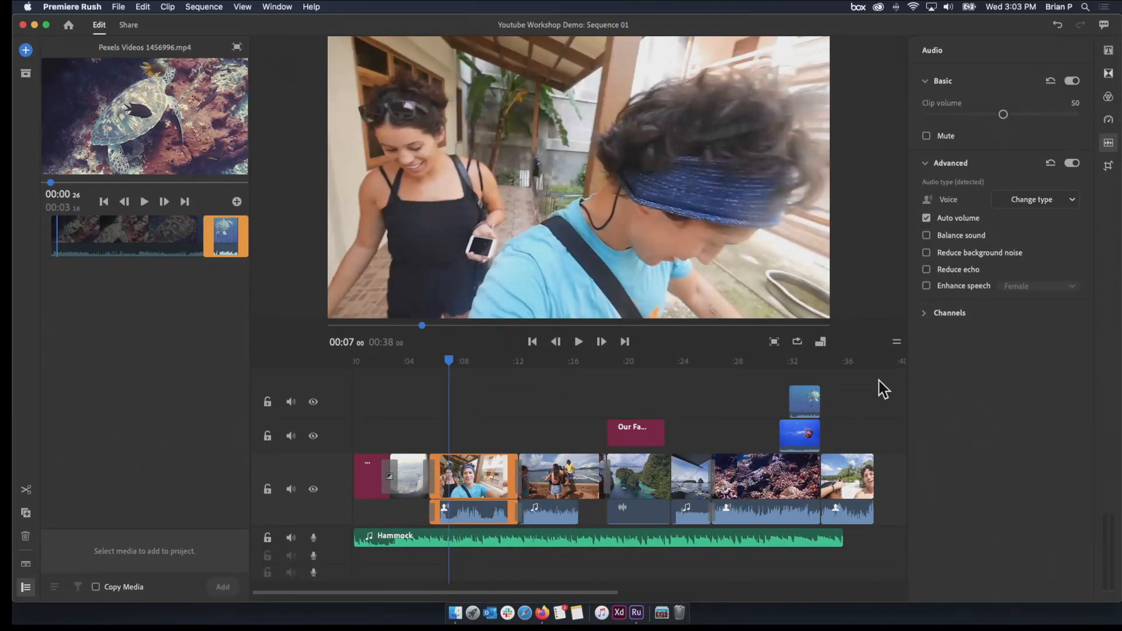
click(1055, 204)
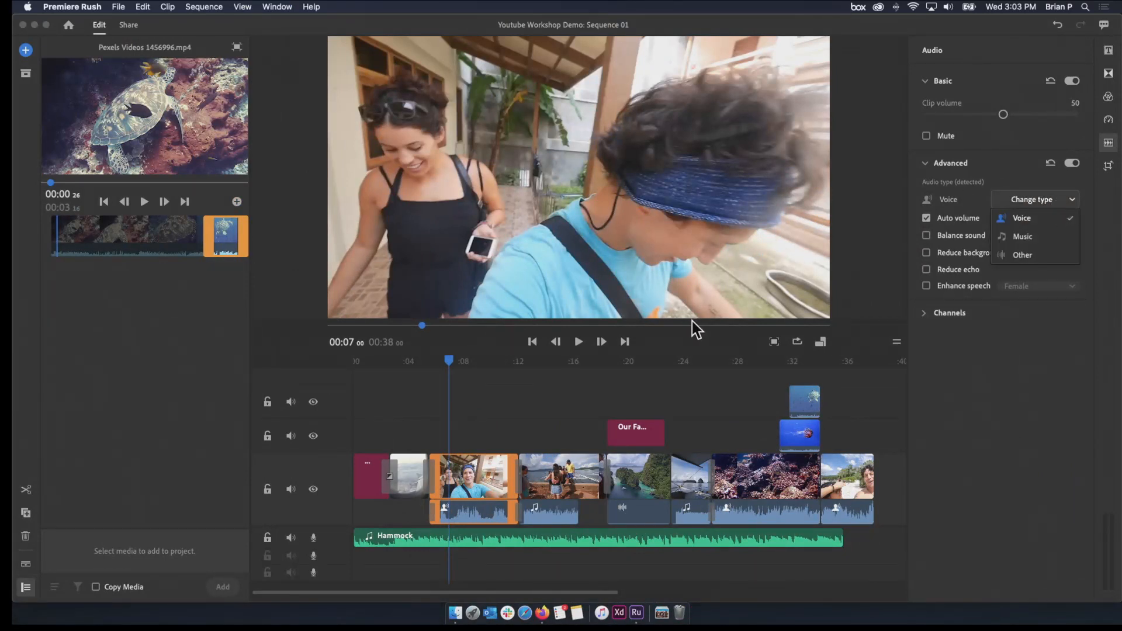
Change the boat dock clip's audio type to Other
drag(460, 356, 539, 375)
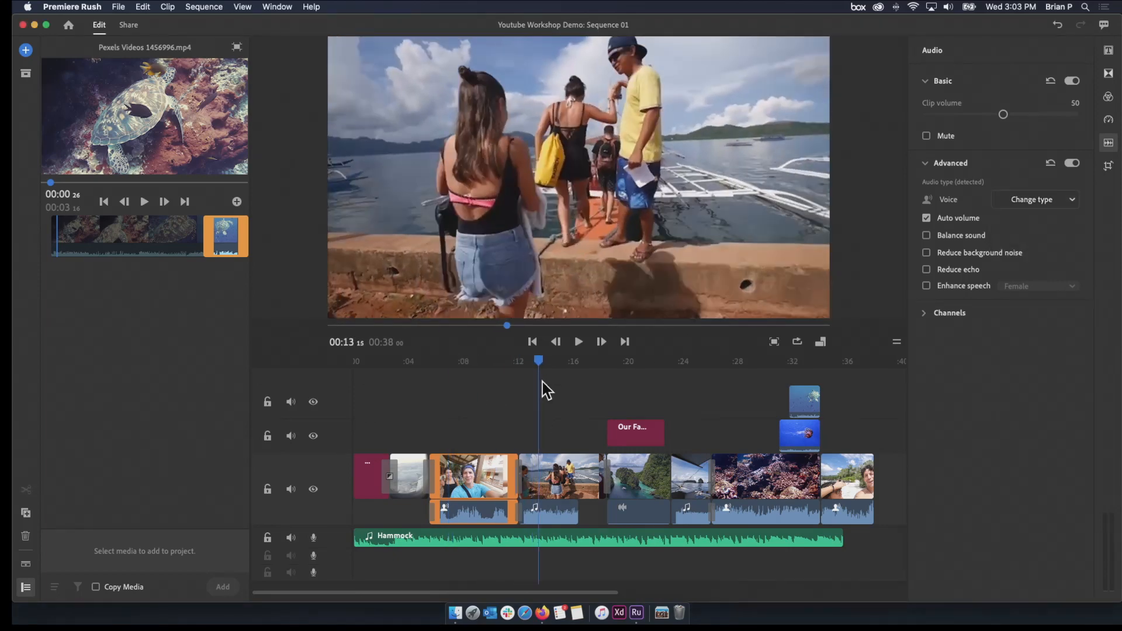
click(559, 497)
click(1063, 201)
click(1023, 257)
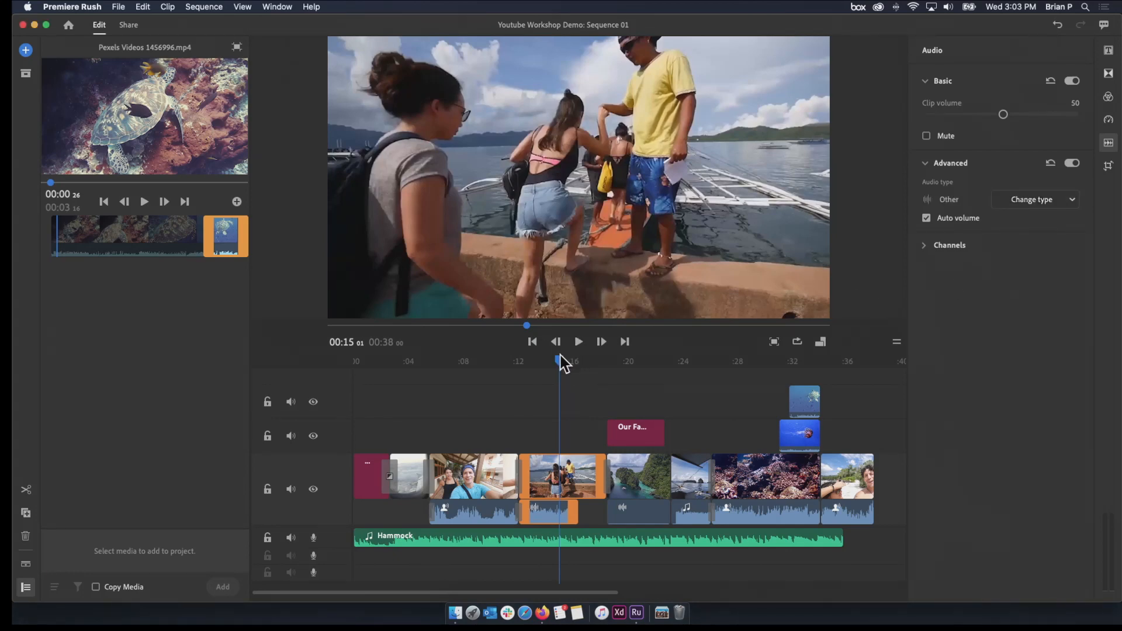
Extend the Hammock music track to the end of the last video clip
drag(546, 363, 463, 376)
drag(835, 538, 864, 535)
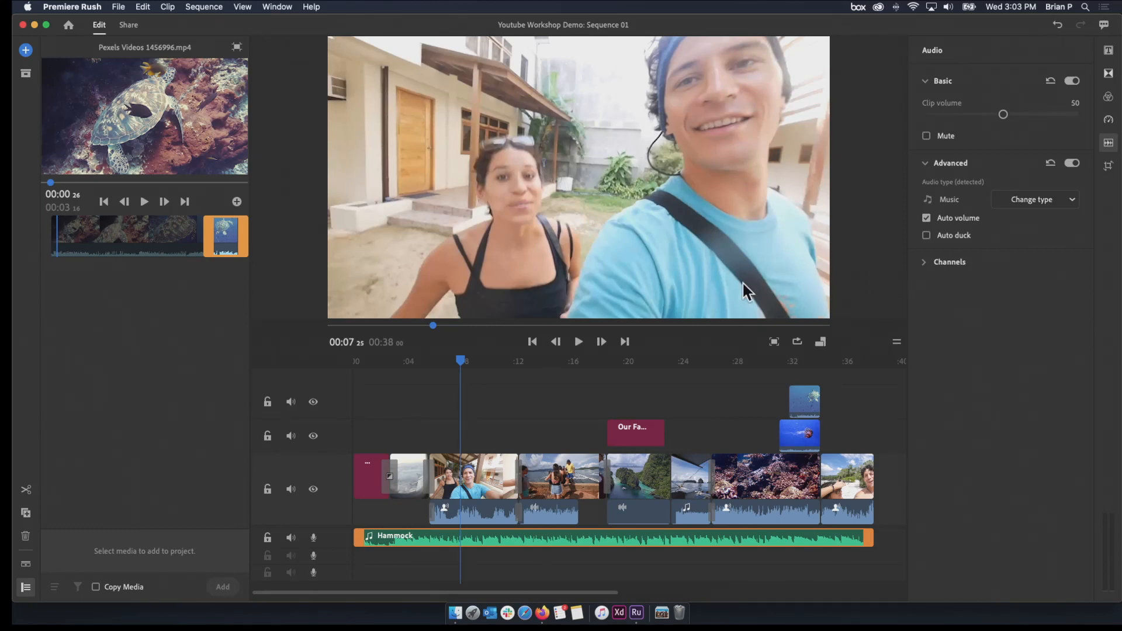
drag(450, 362, 455, 386)
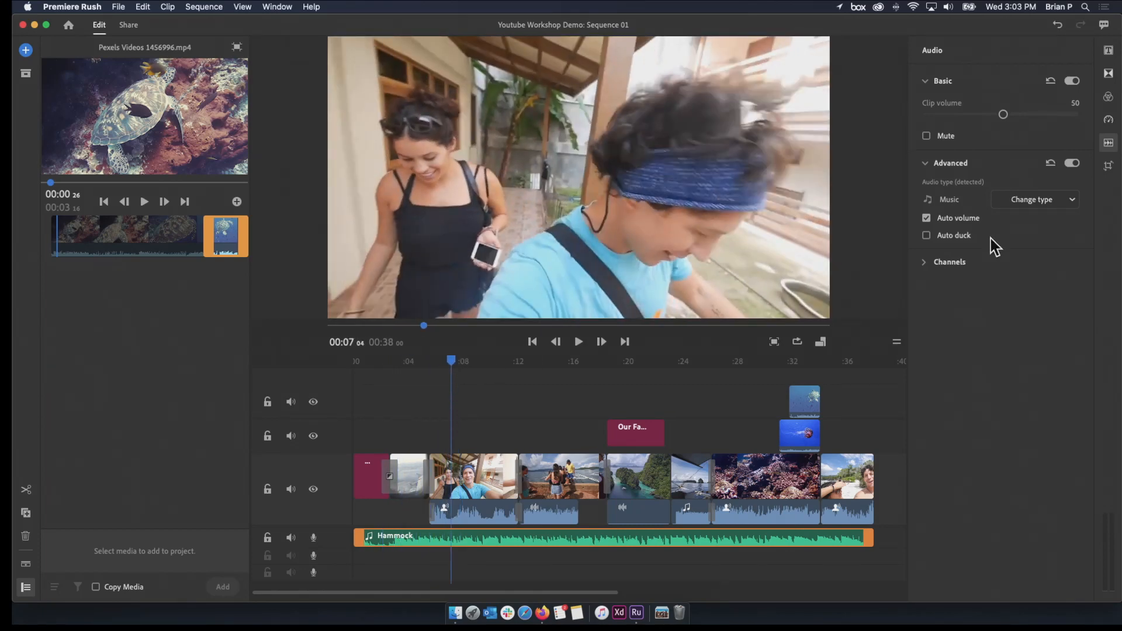
Play the transition into the selfie clip to hear the Hammock music with Auto volume enabled
mouse_move(962, 220)
click(400, 360)
mouse_move(401, 361)
mouse_down()
mouse_move(429, 361)
mouse_move(419, 352)
mouse_up()
key(space)
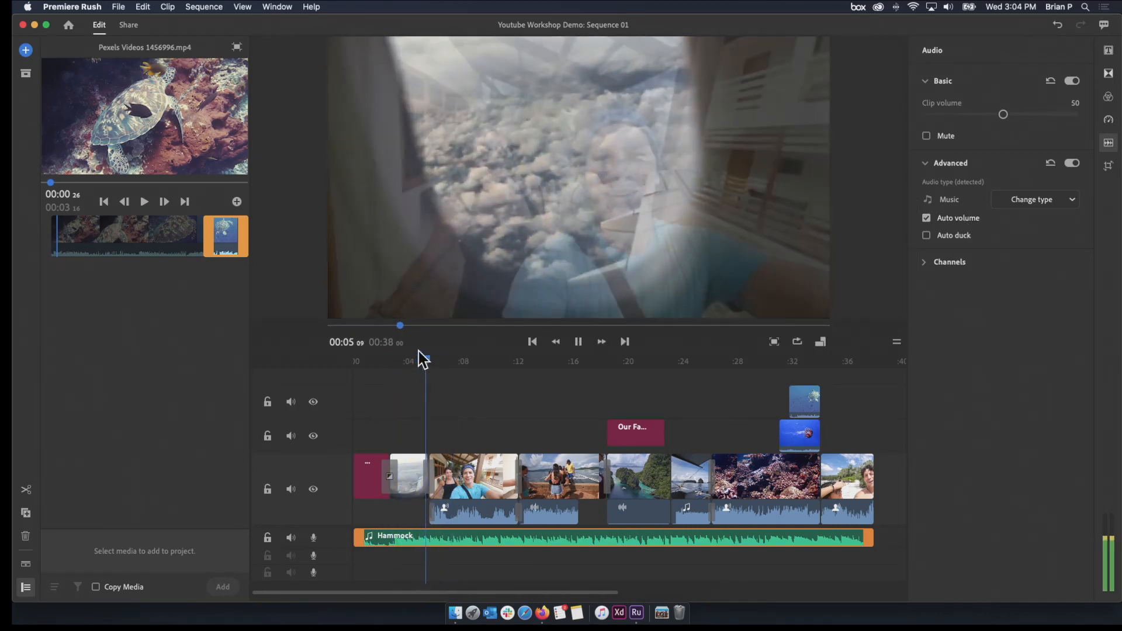
key(space)
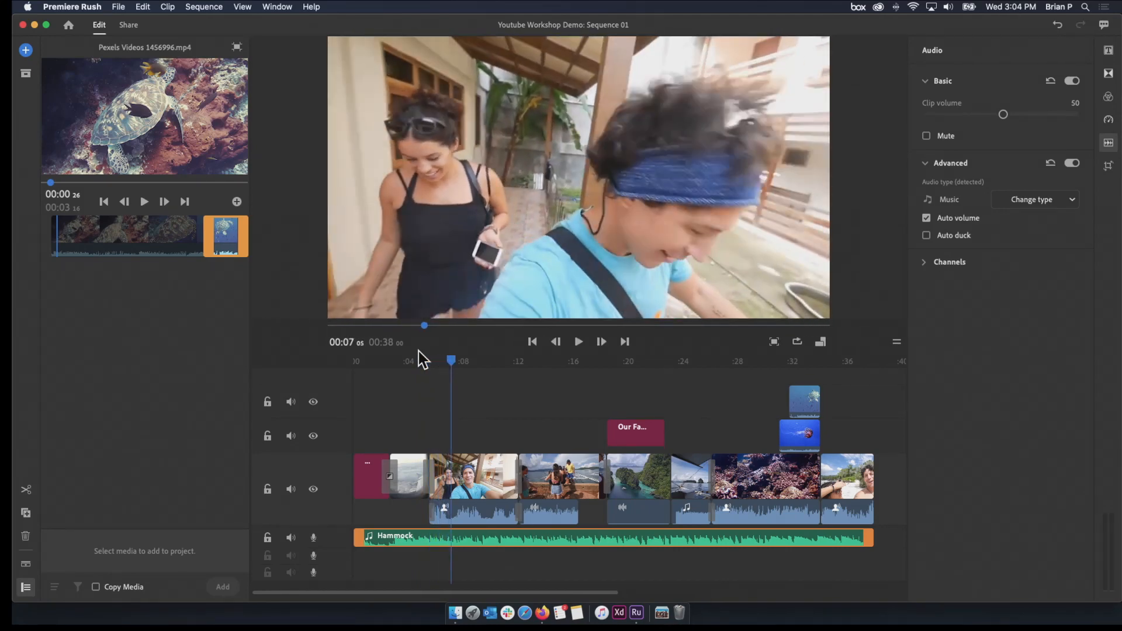
key(space)
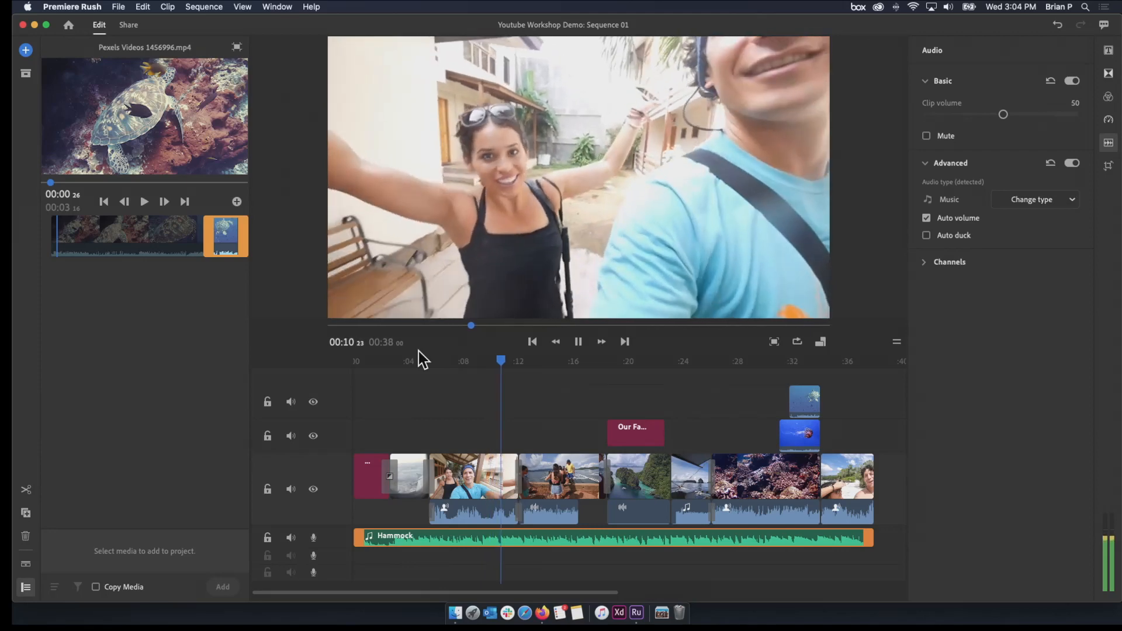
key(space)
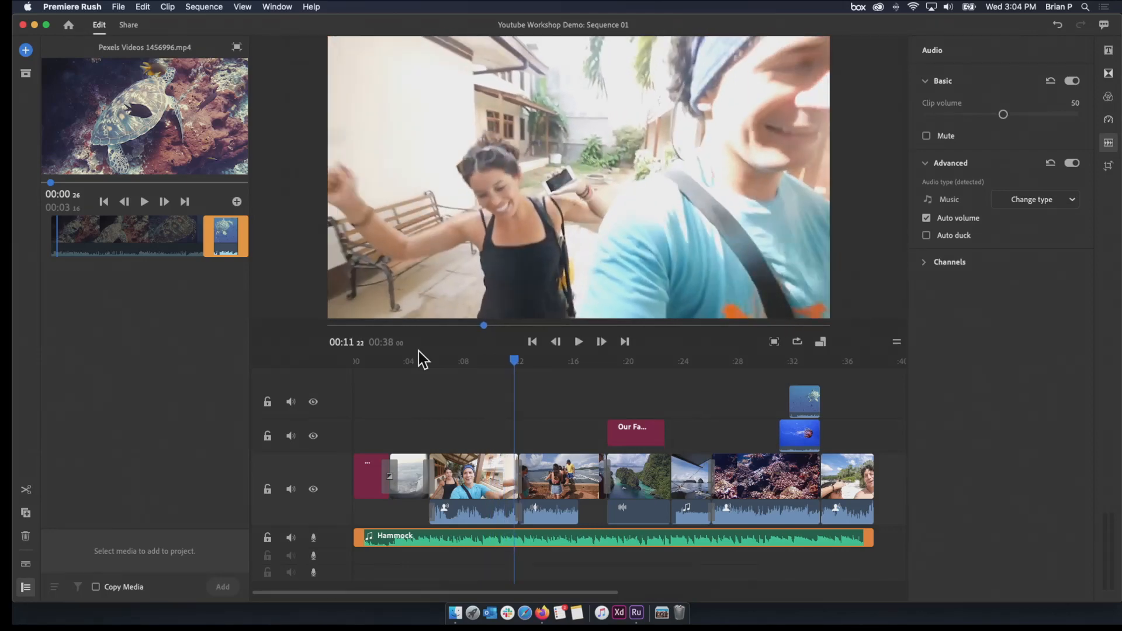
Turn off Auto volume for the Hammock music and expand the audio track display in the timeline
click(926, 219)
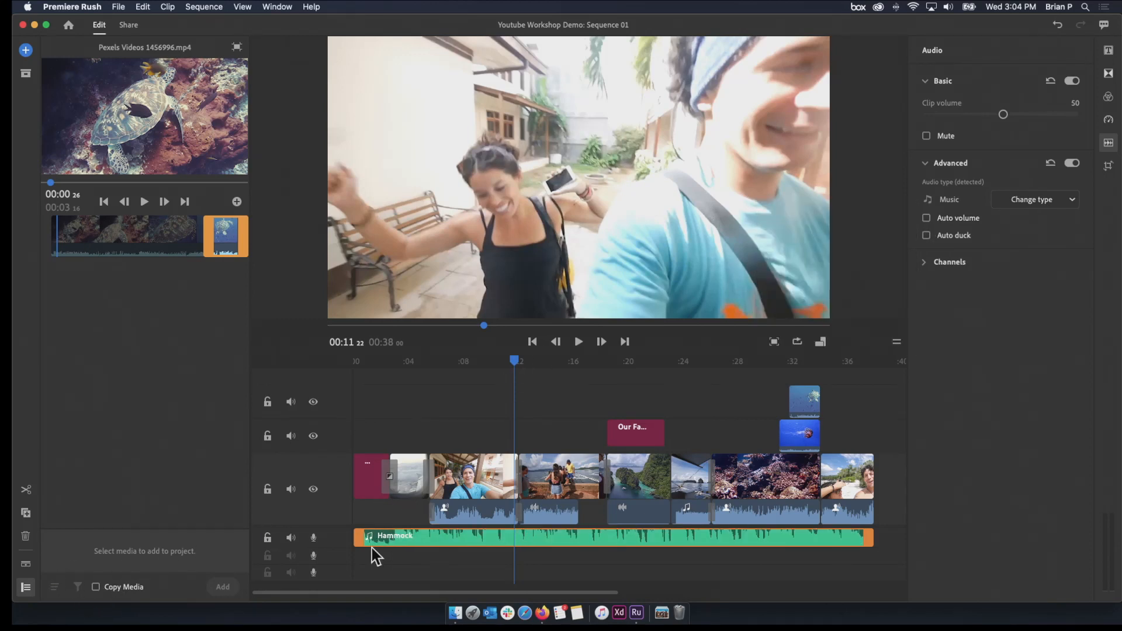
click(437, 535)
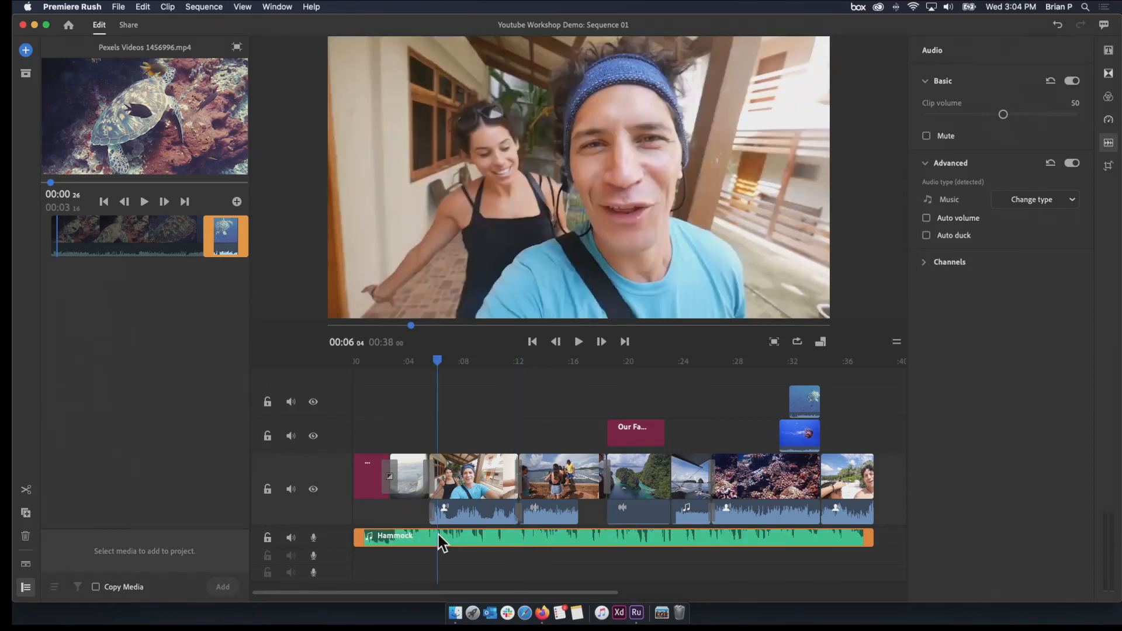
click(27, 565)
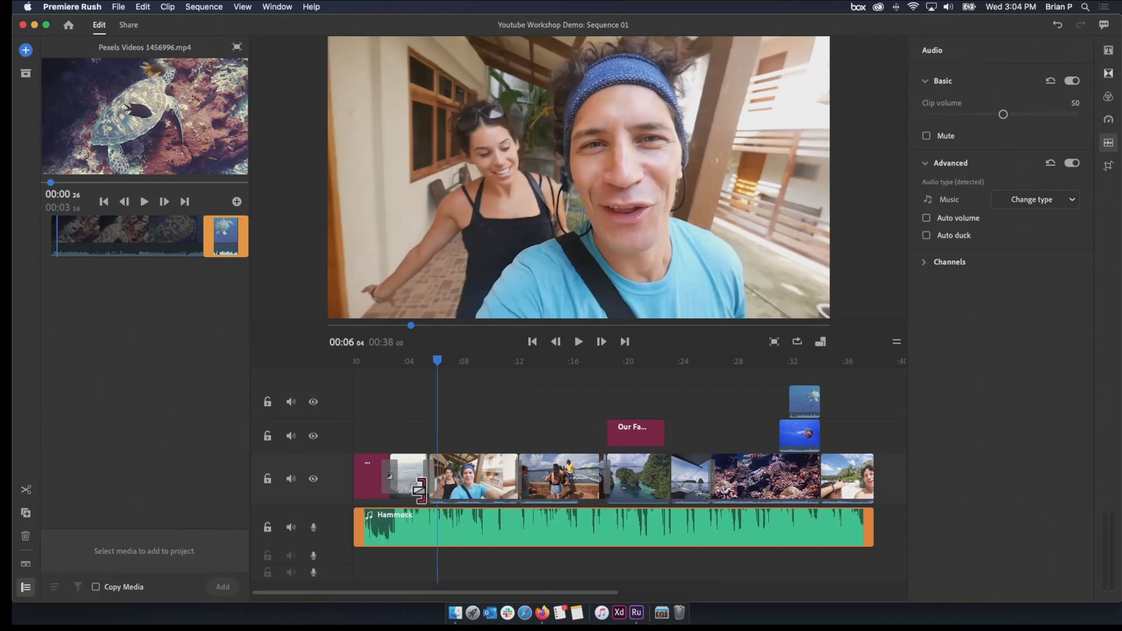
Play the selfie clip to hear the music without Auto volume, and re-enable Auto volume for the Hammock track
click(426, 365)
drag(425, 363, 427, 365)
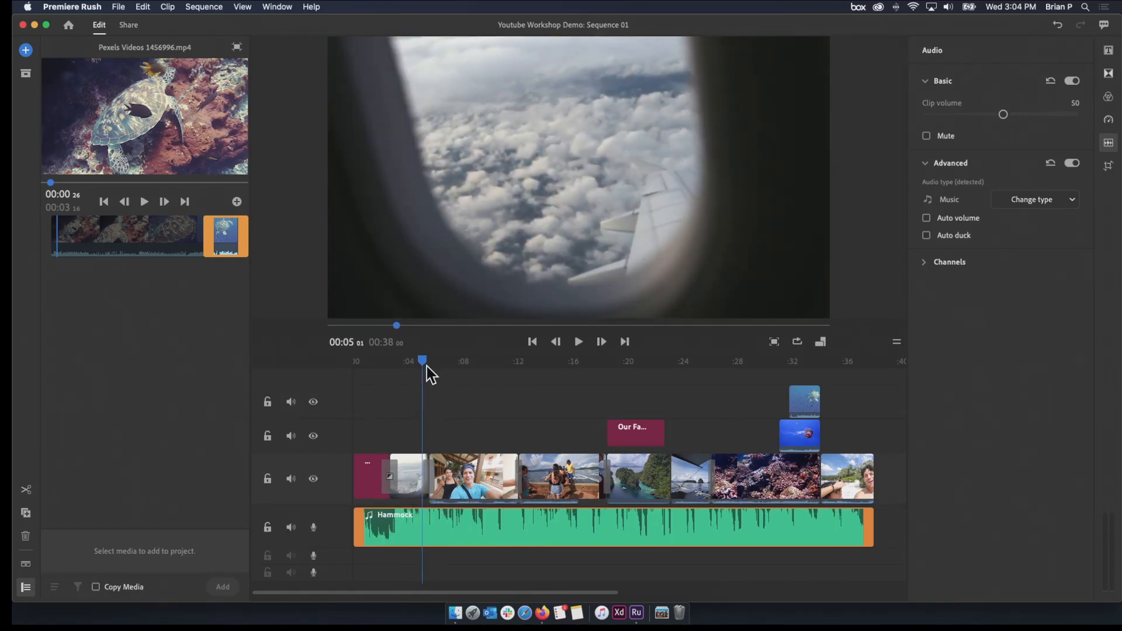
key(space)
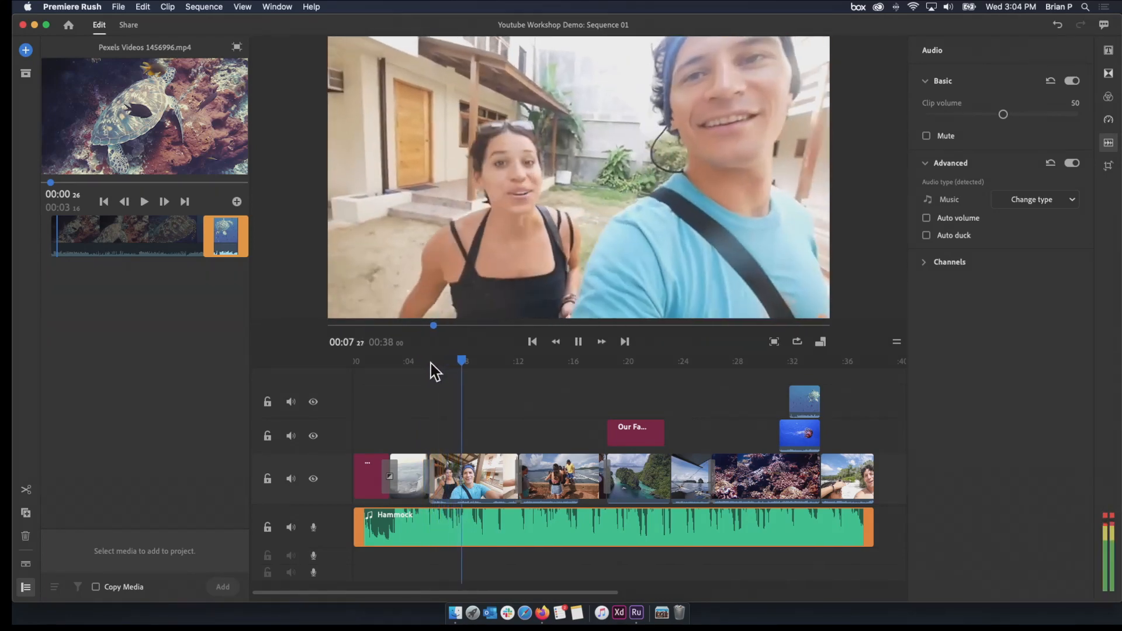
key(space)
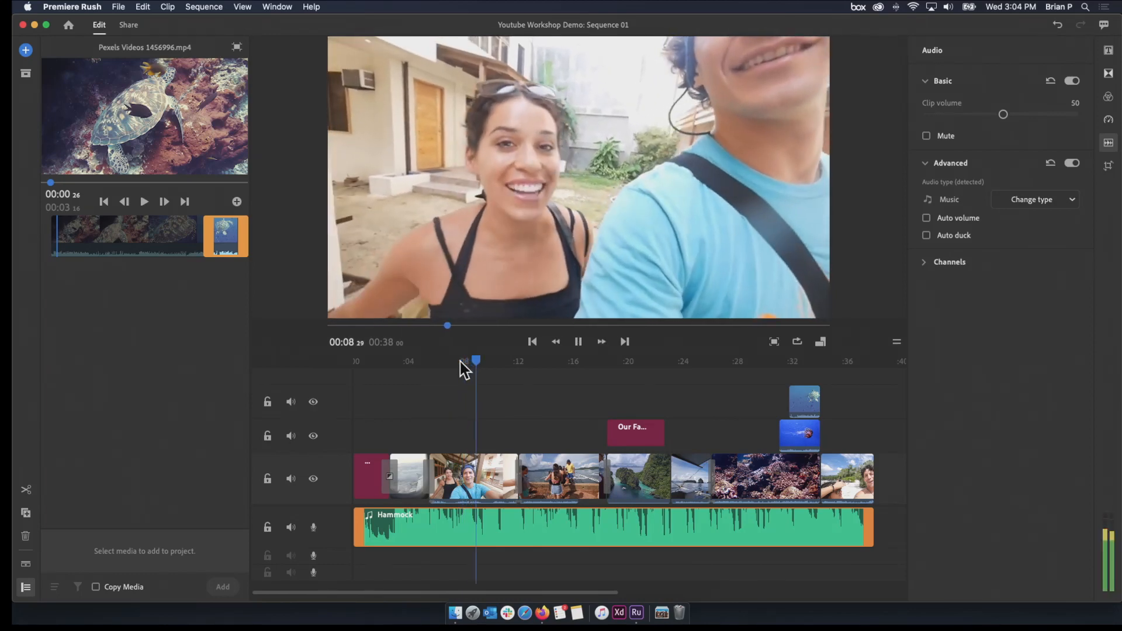
key(space)
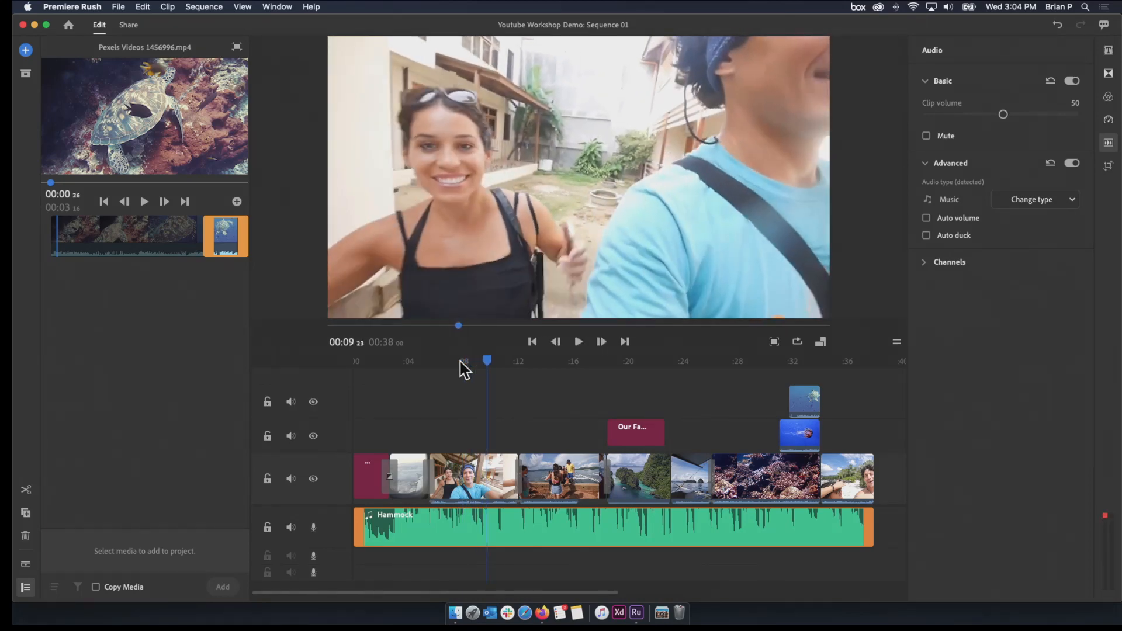
click(926, 218)
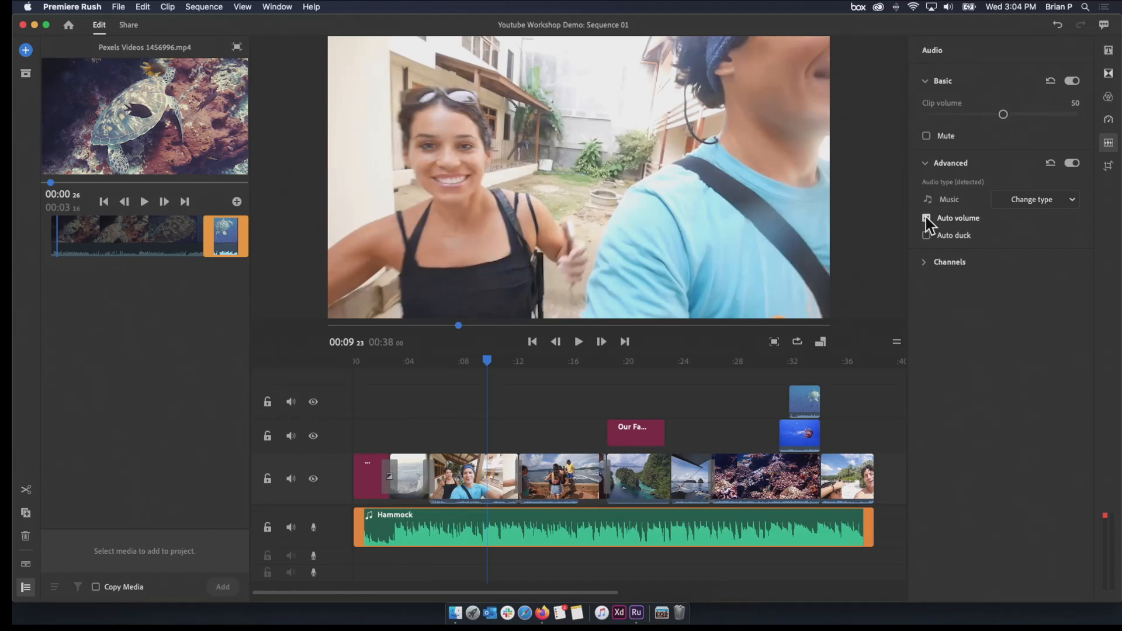
Expand the video clips' audio waveforms in the timeline and change the coral reef clip's audio type to Other
click(480, 476)
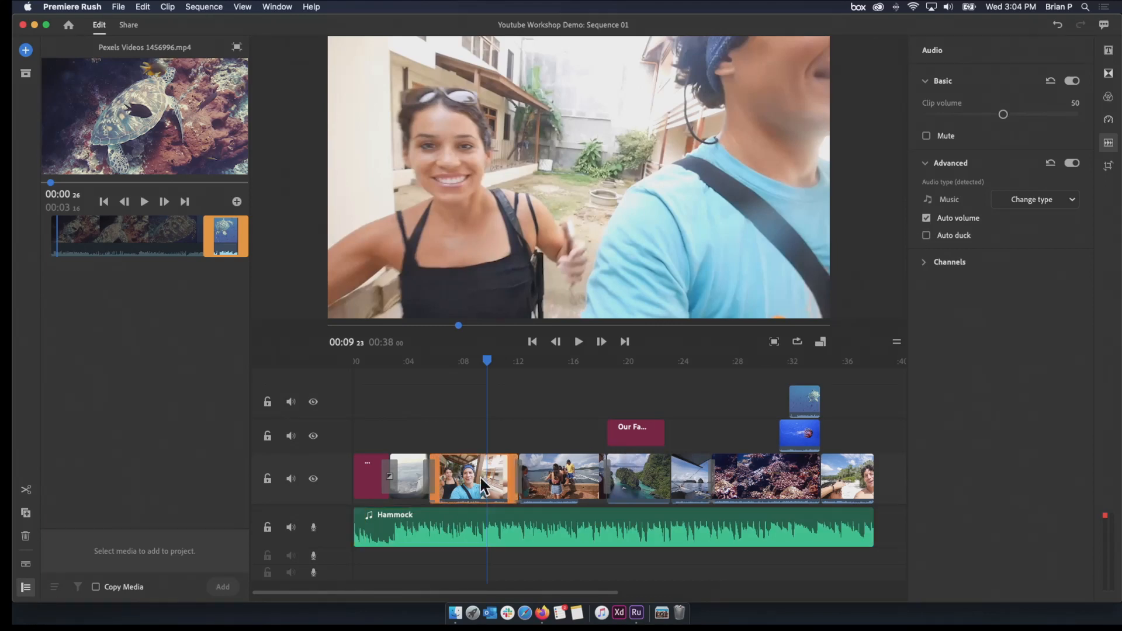
click(24, 567)
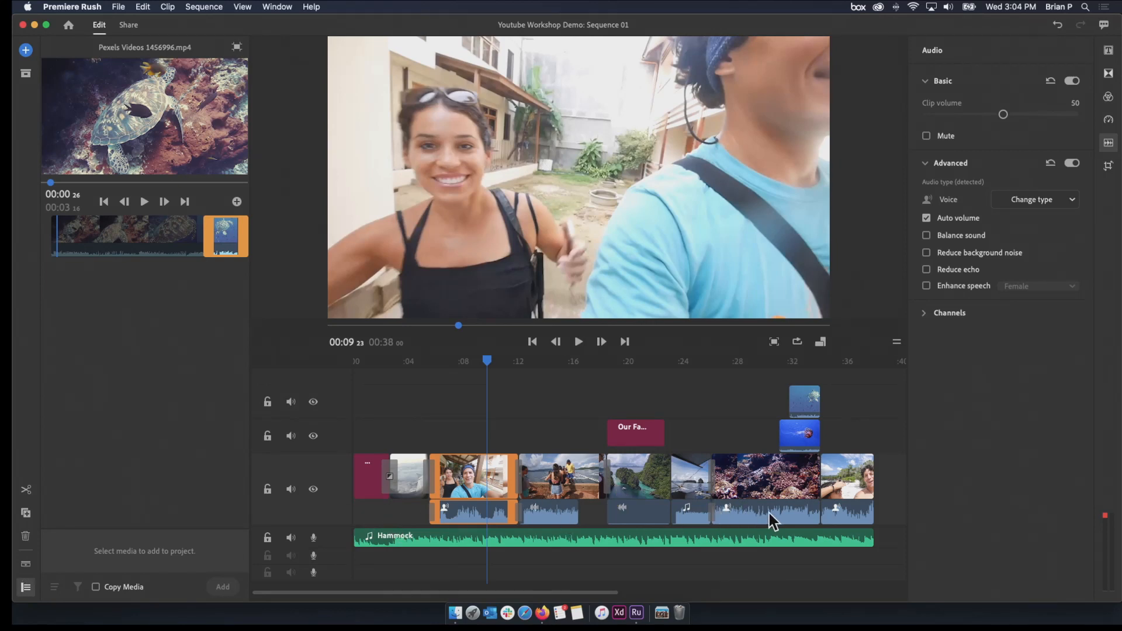
click(791, 514)
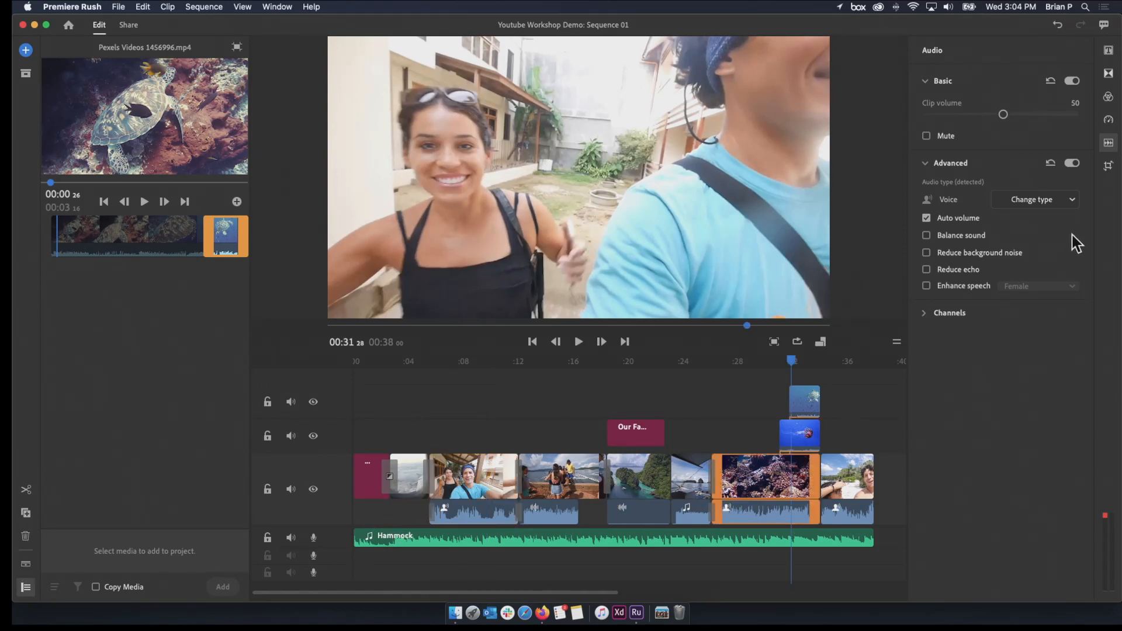
click(1071, 202)
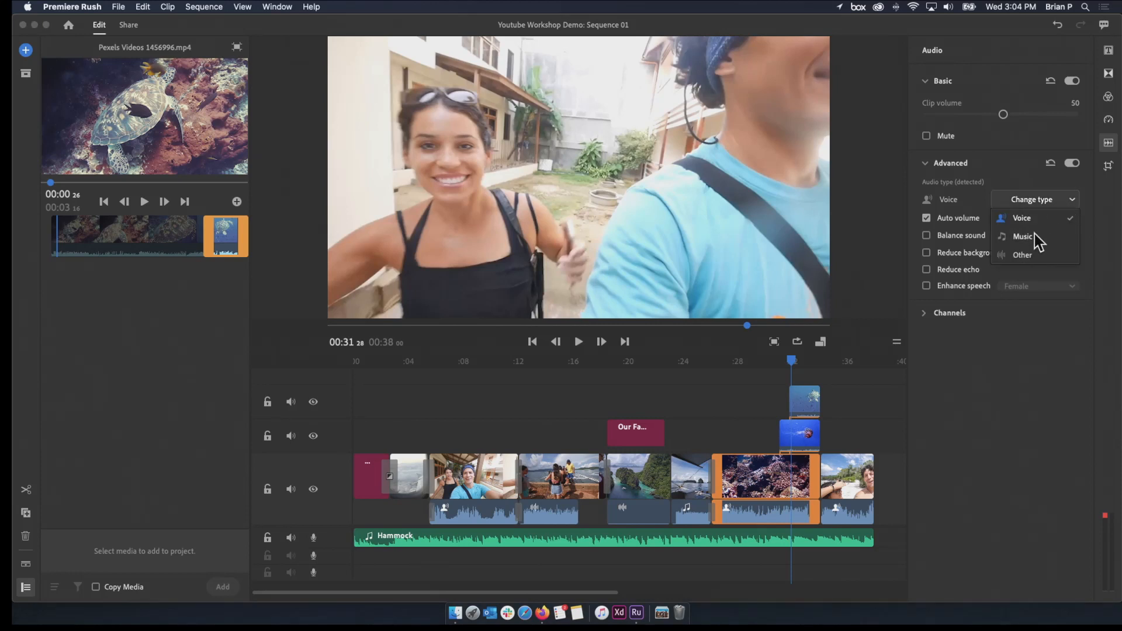
click(1024, 255)
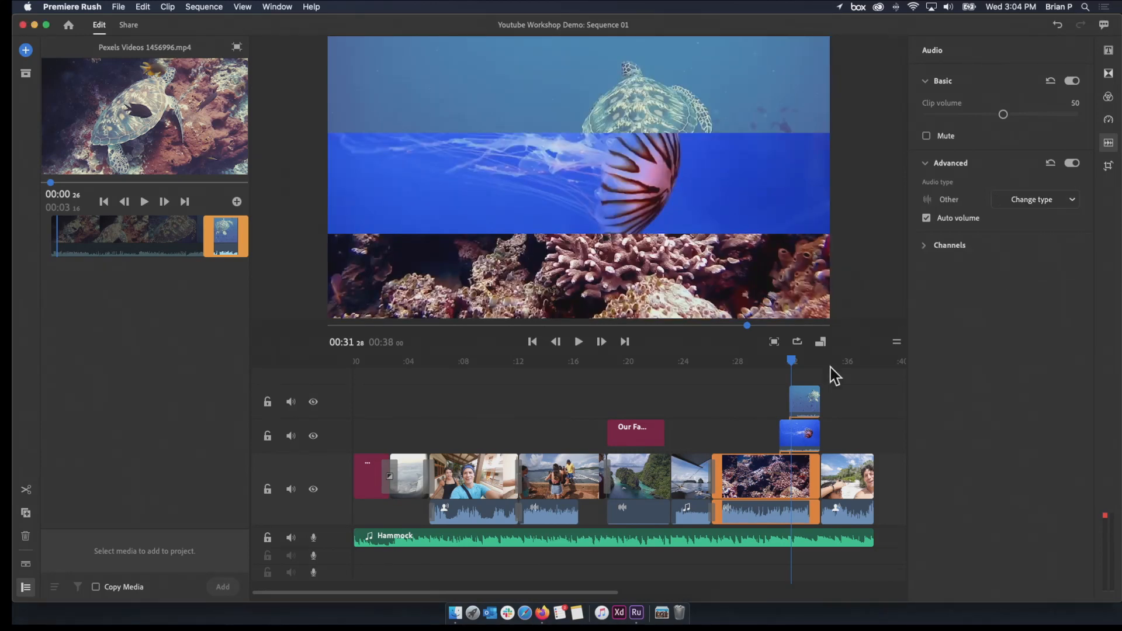
Mute the audio of the two overlay tracks above the main video and select the opening selfie clip
click(290, 437)
click(290, 403)
drag(540, 363, 455, 386)
click(458, 393)
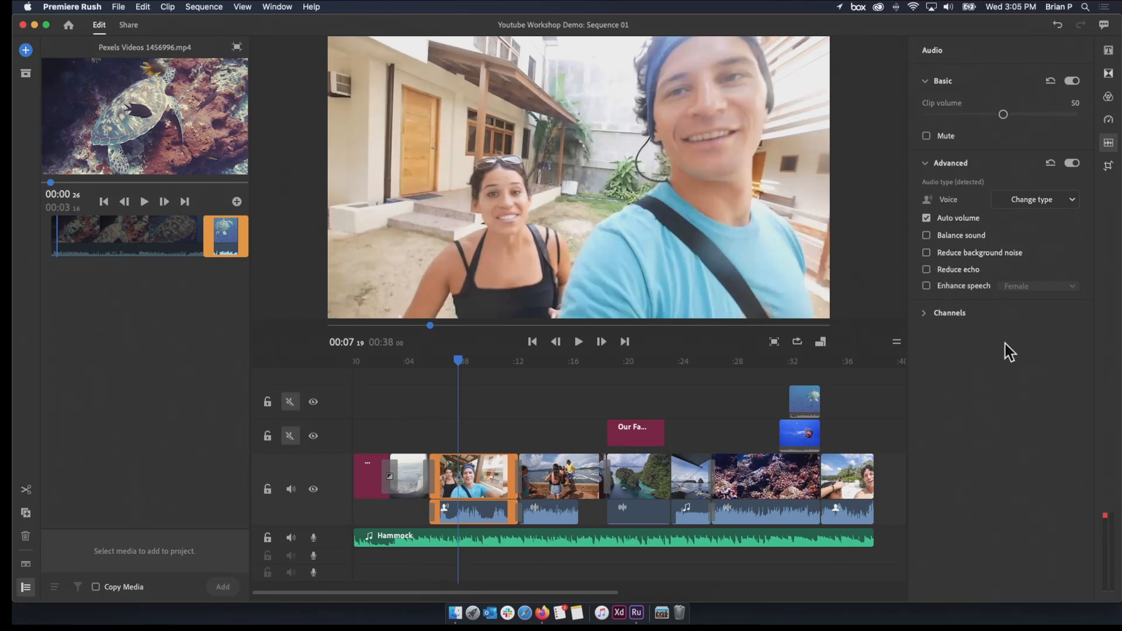
Expand the Hammock audio track, turn on Auto duck for the music, and play it through the selfie clip
click(435, 543)
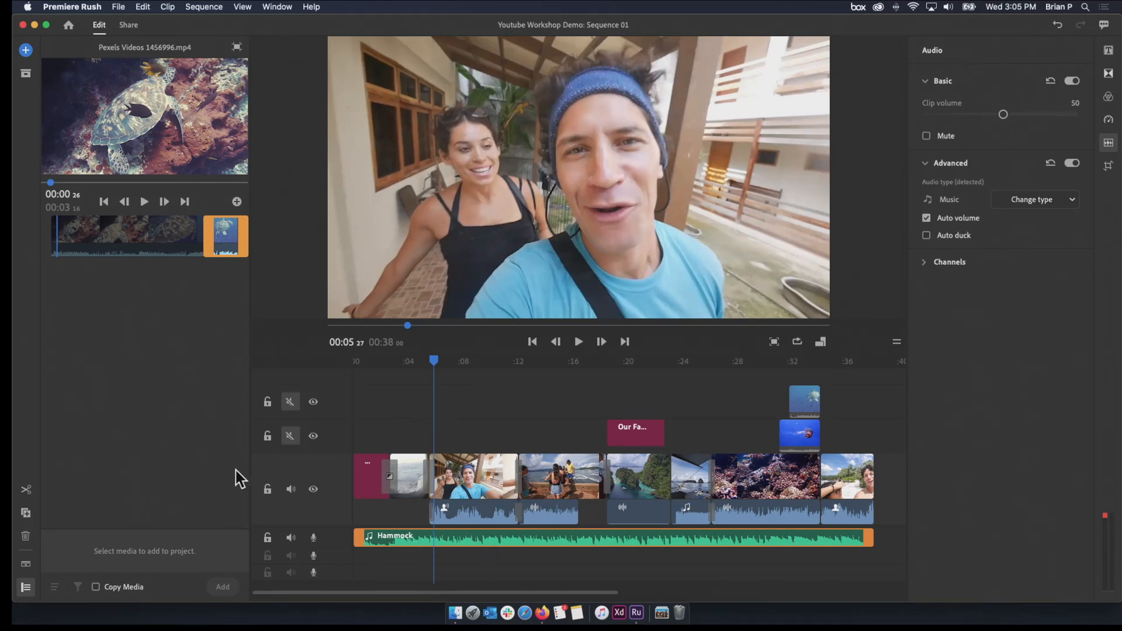
click(30, 567)
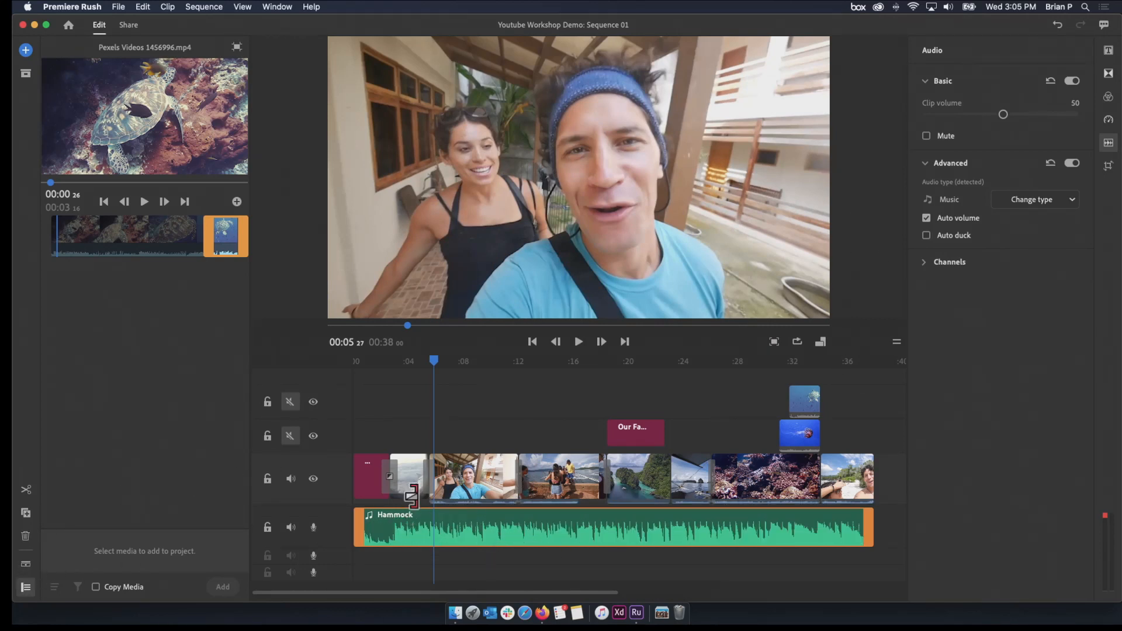
click(965, 235)
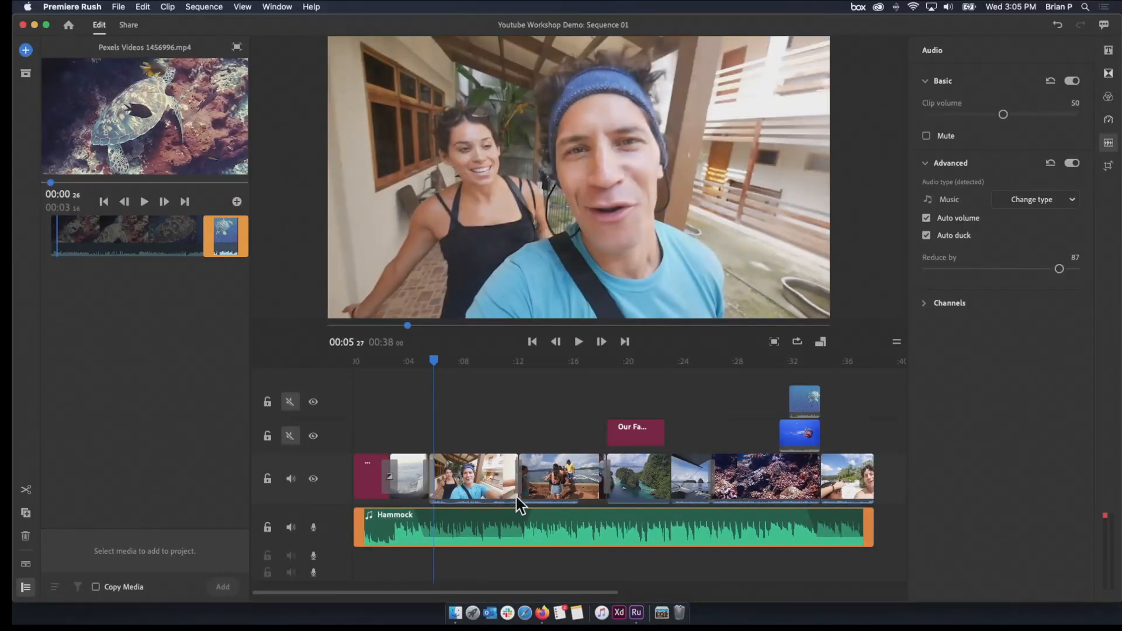
drag(426, 363, 393, 360)
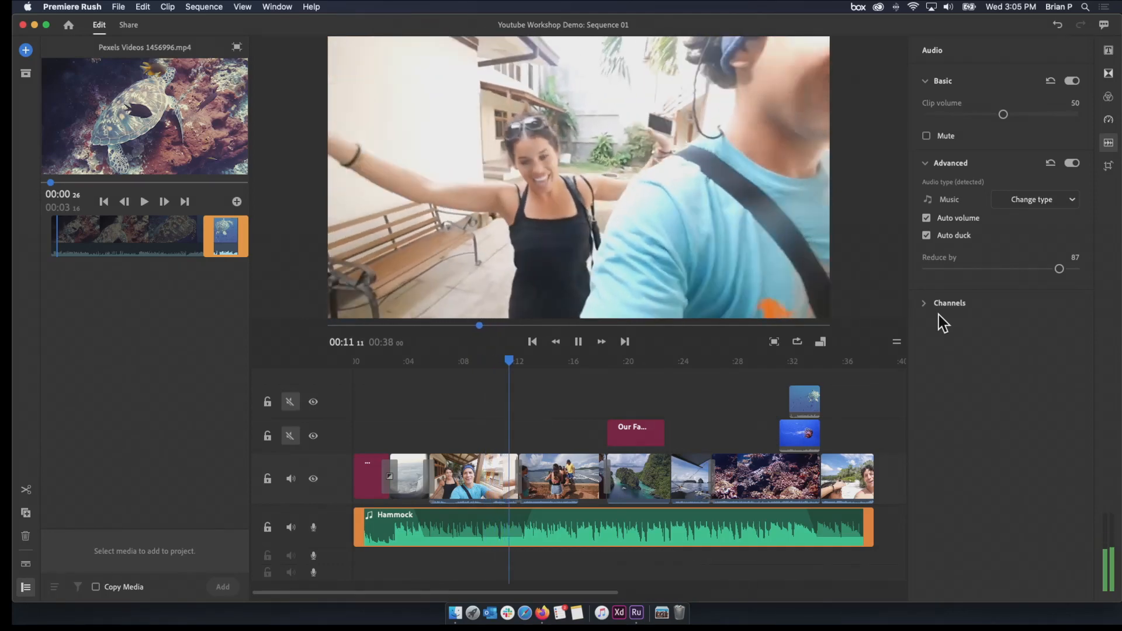
key(space)
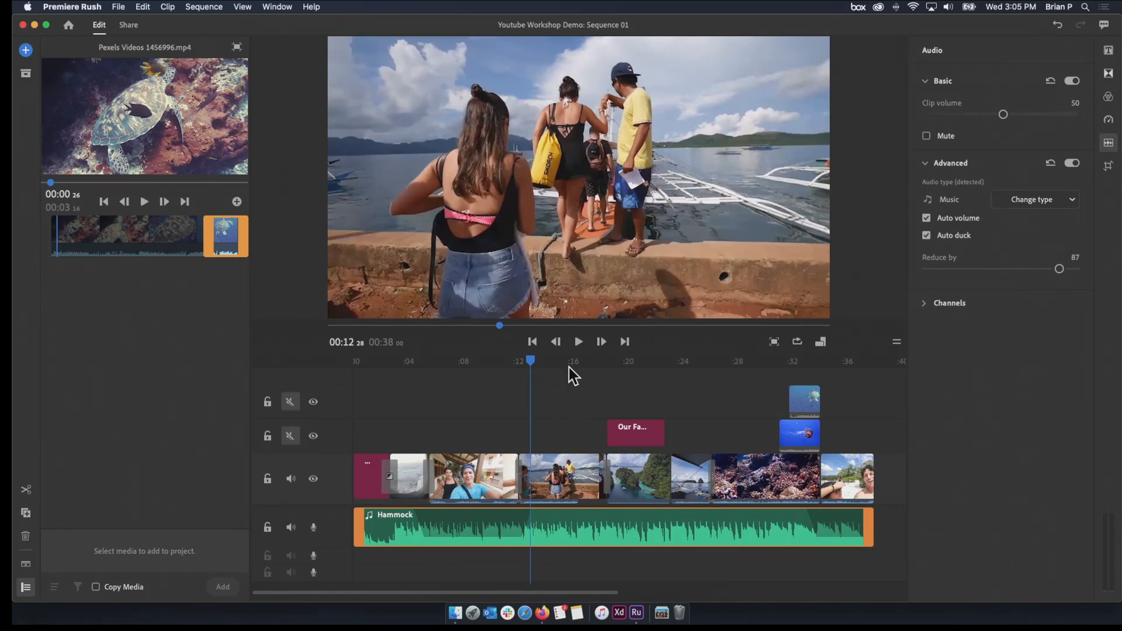
Set the Hammock music's Auto duck reduction to 42 and play the start of the selfie clip
drag(532, 361, 506, 361)
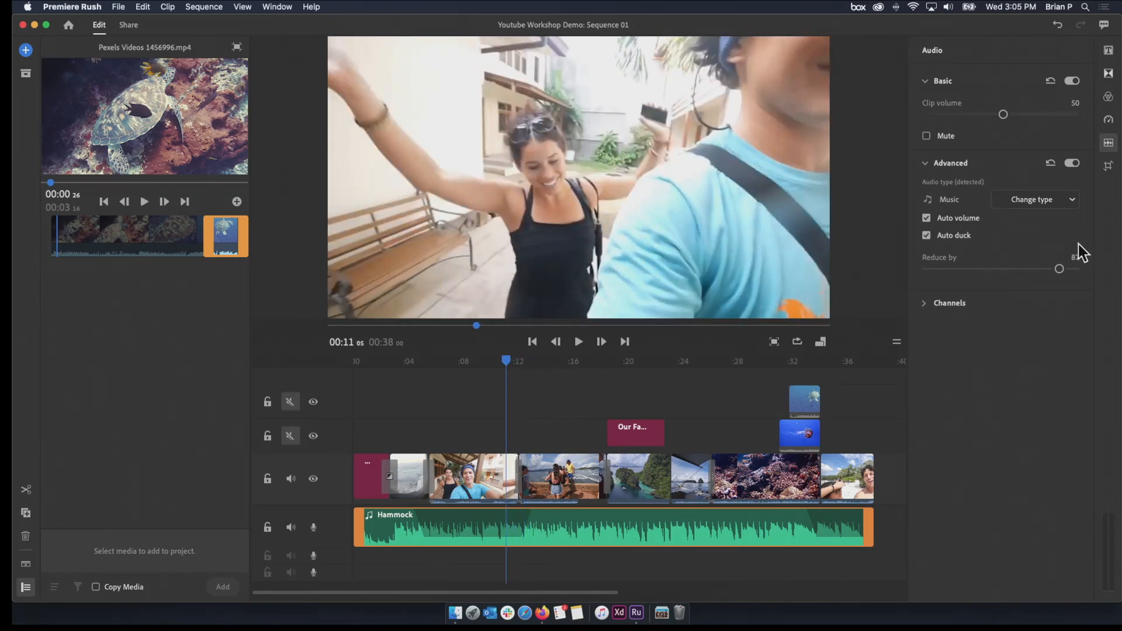
drag(1055, 270, 1020, 270)
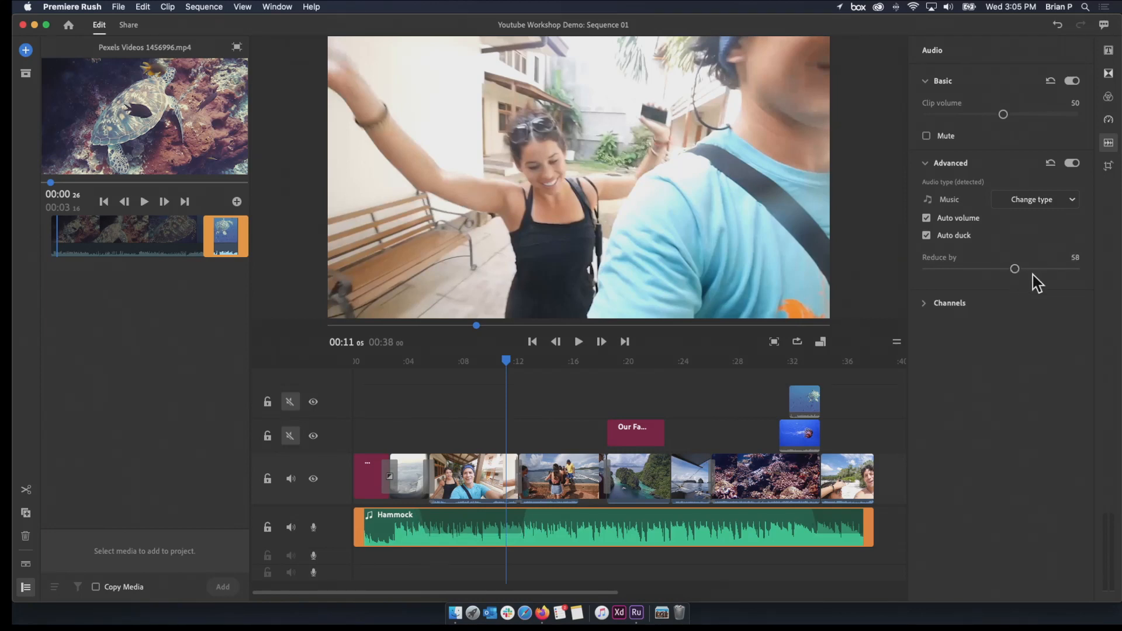
drag(1011, 273, 992, 280)
drag(433, 362, 446, 362)
key(space)
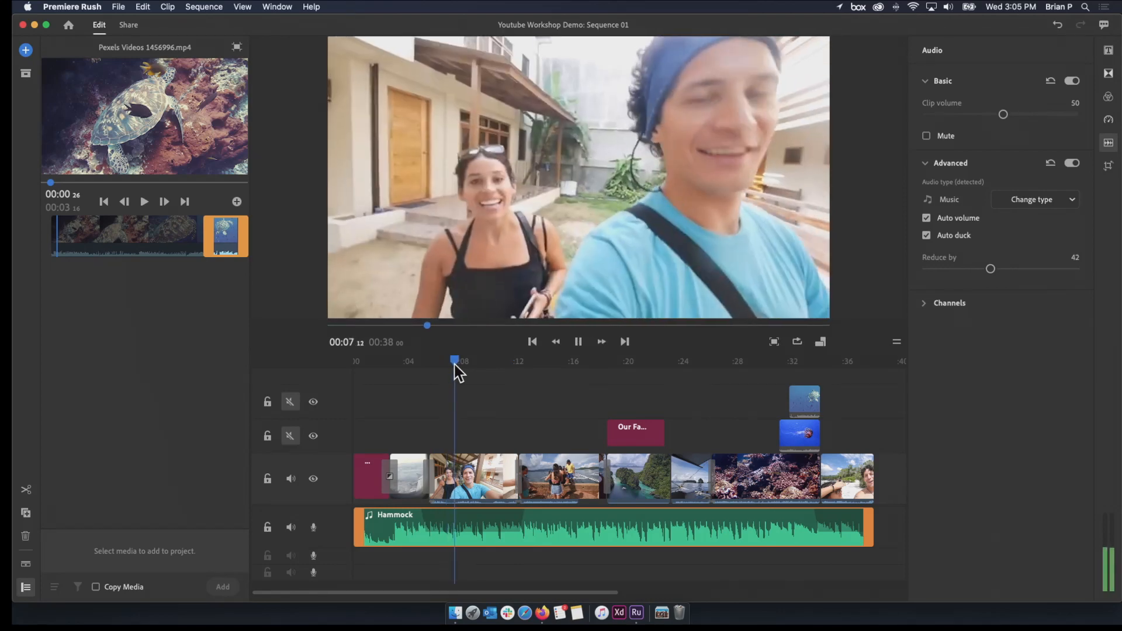
key(space)
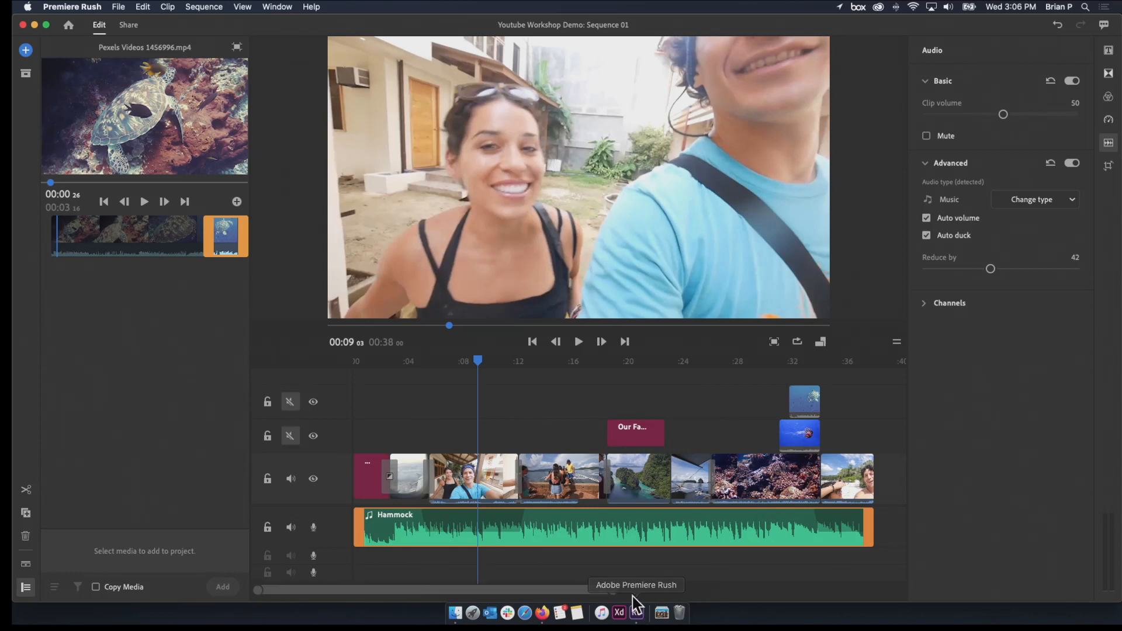
Try extending the Hammock music about two seconds past the end of the last video clip
drag(614, 592, 644, 594)
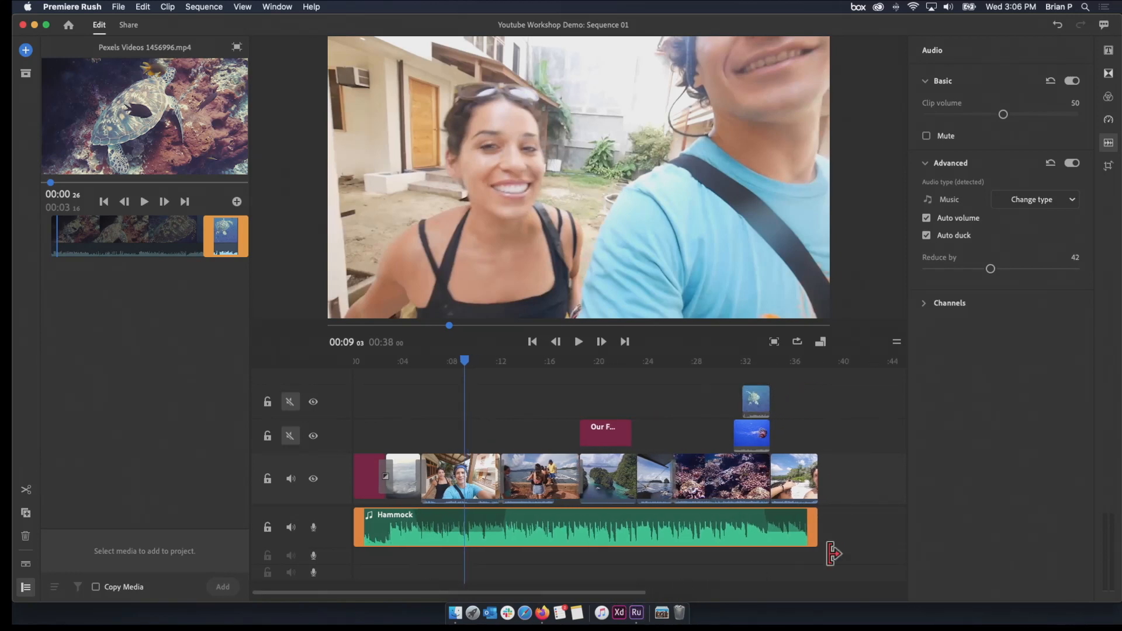
drag(818, 529, 841, 534)
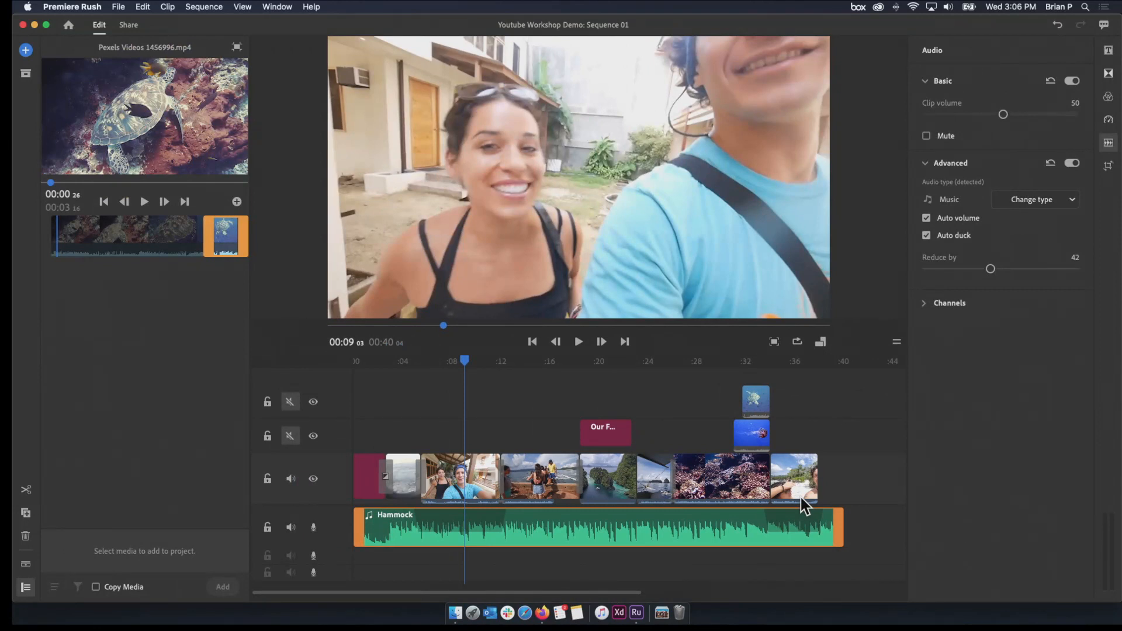
mouse_move(798, 477)
mouse_down()
mouse_move(696, 497)
mouse_move(813, 488)
mouse_move(839, 521)
mouse_move(816, 521)
mouse_up()
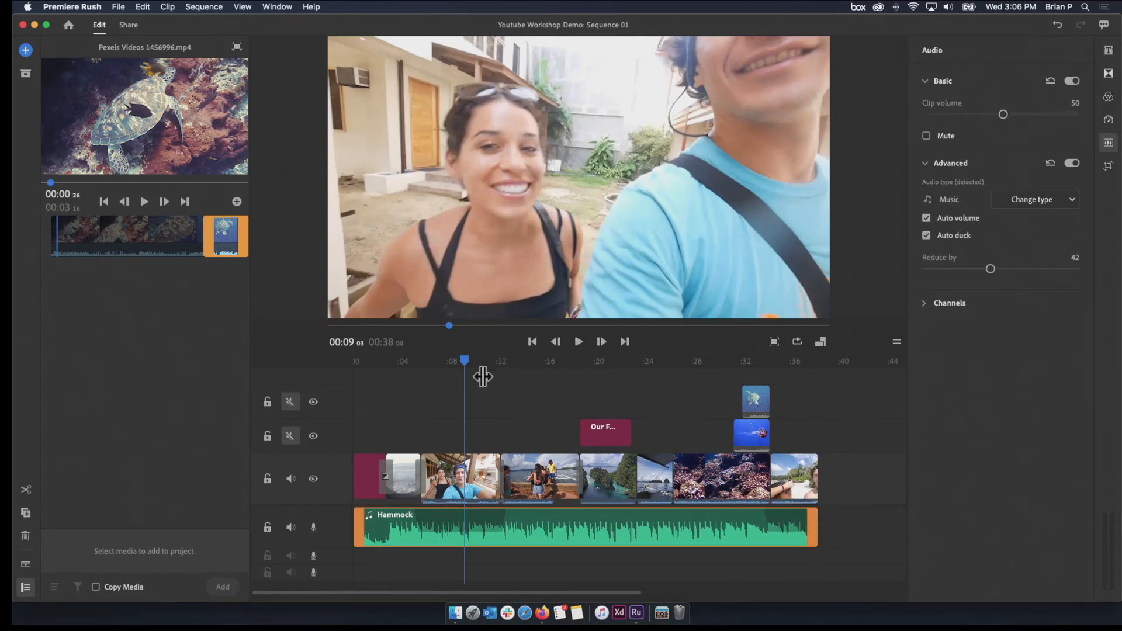
drag(467, 364, 479, 398)
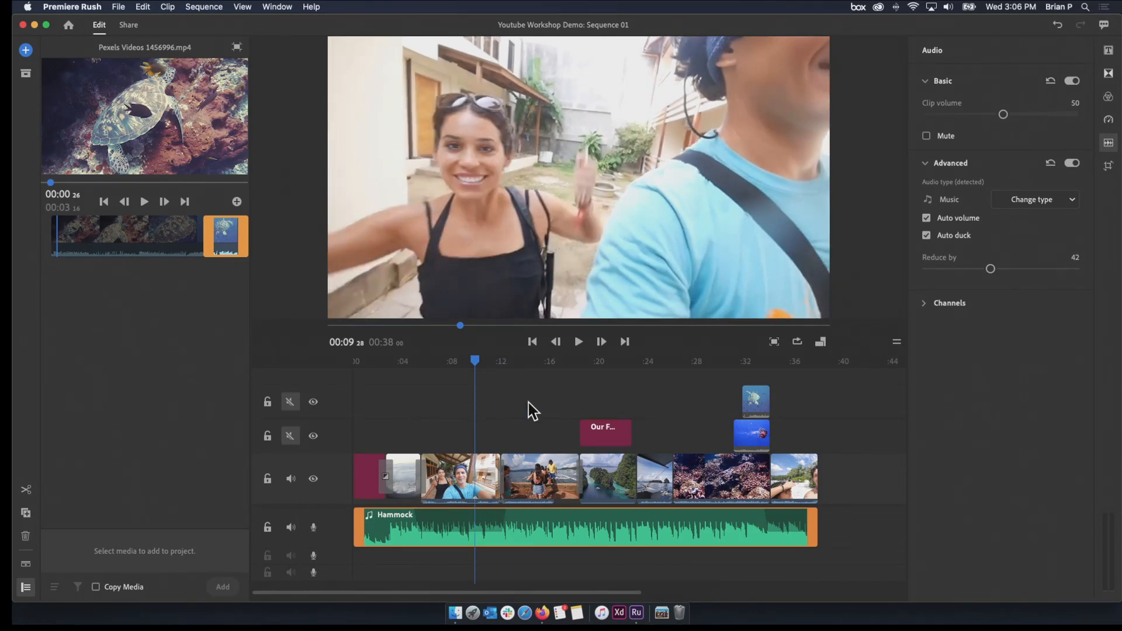
Add a Dip to Black transition to the end of the final beach selfie clip
click(796, 480)
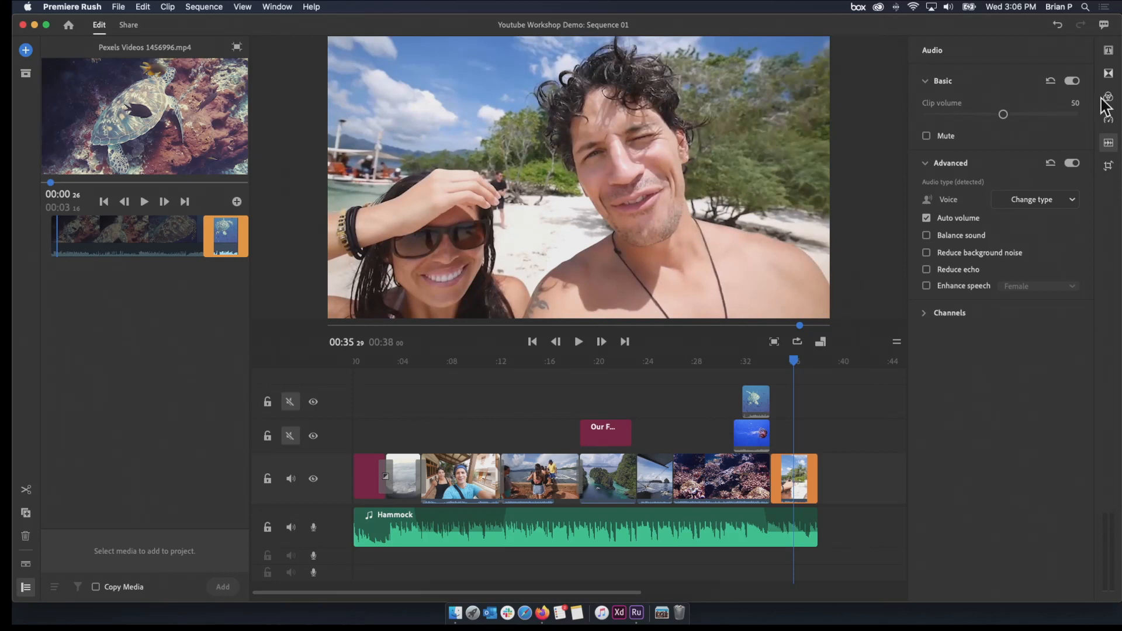
click(1108, 74)
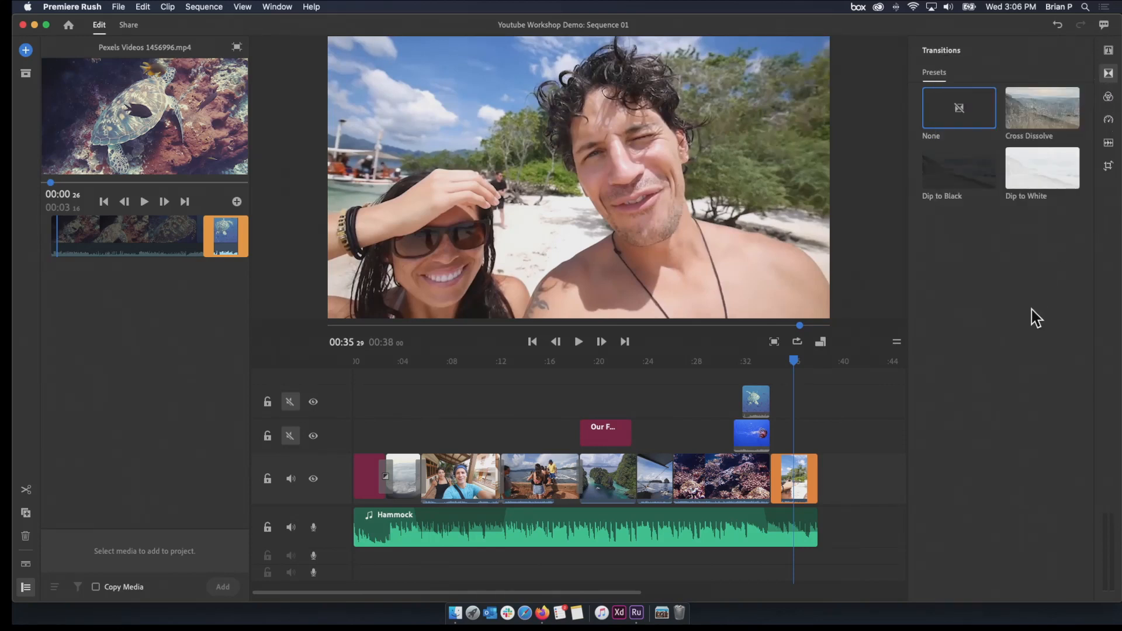
drag(975, 170, 818, 483)
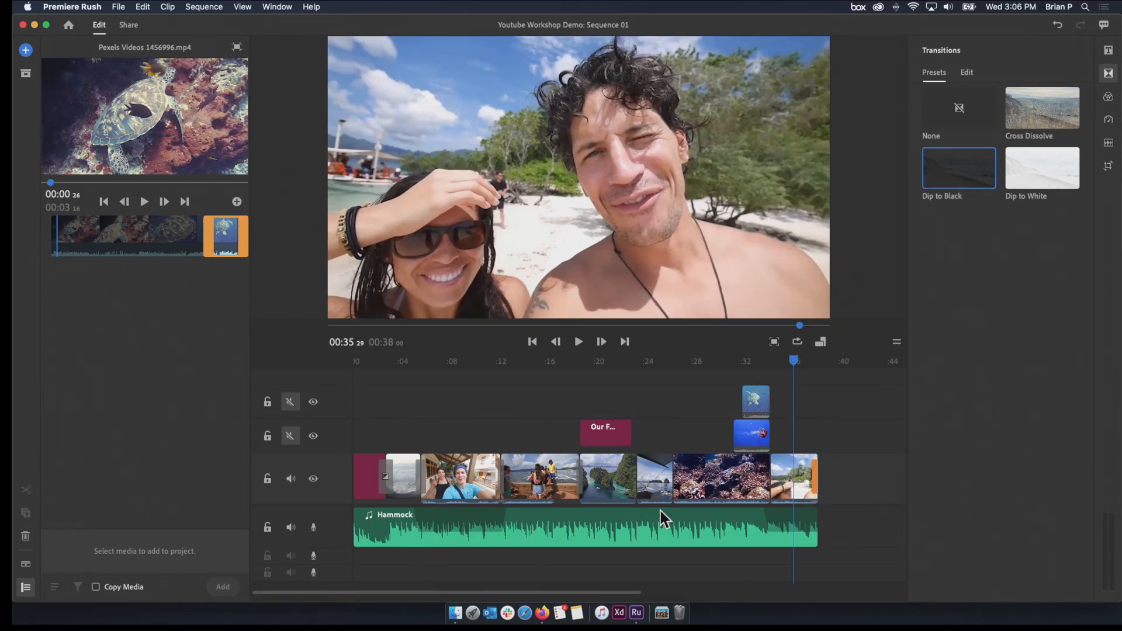
Append the sea turtle source clip to the main video track directly after the beach selfie clip
drag(474, 362, 571, 388)
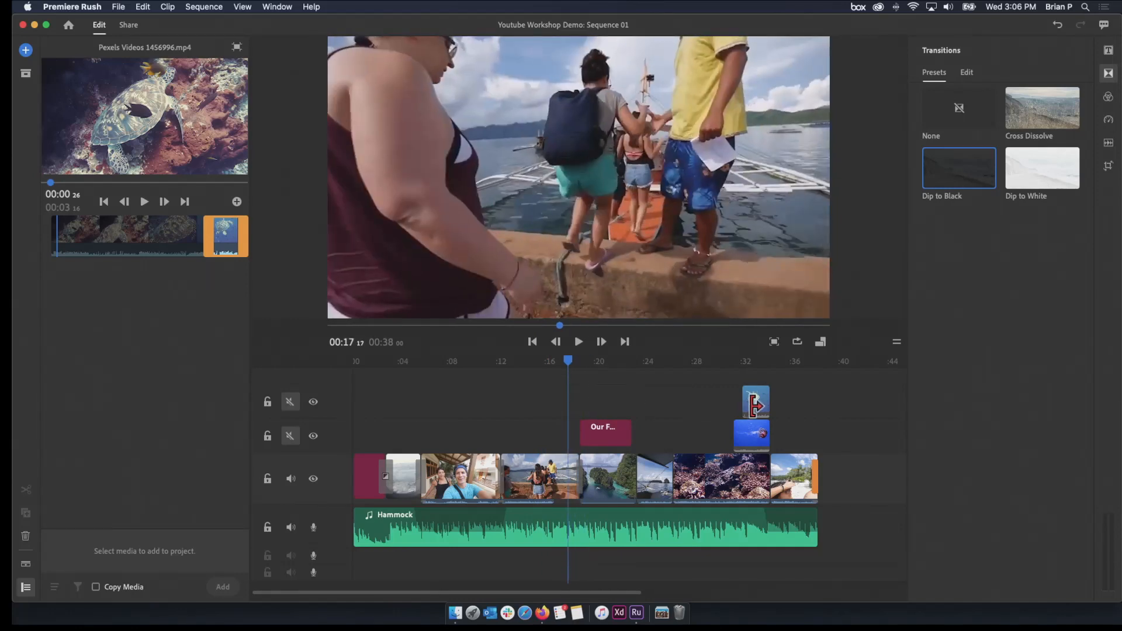
mouse_move(757, 404)
mouse_down()
mouse_move(799, 402)
mouse_move(822, 430)
mouse_move(760, 401)
mouse_up()
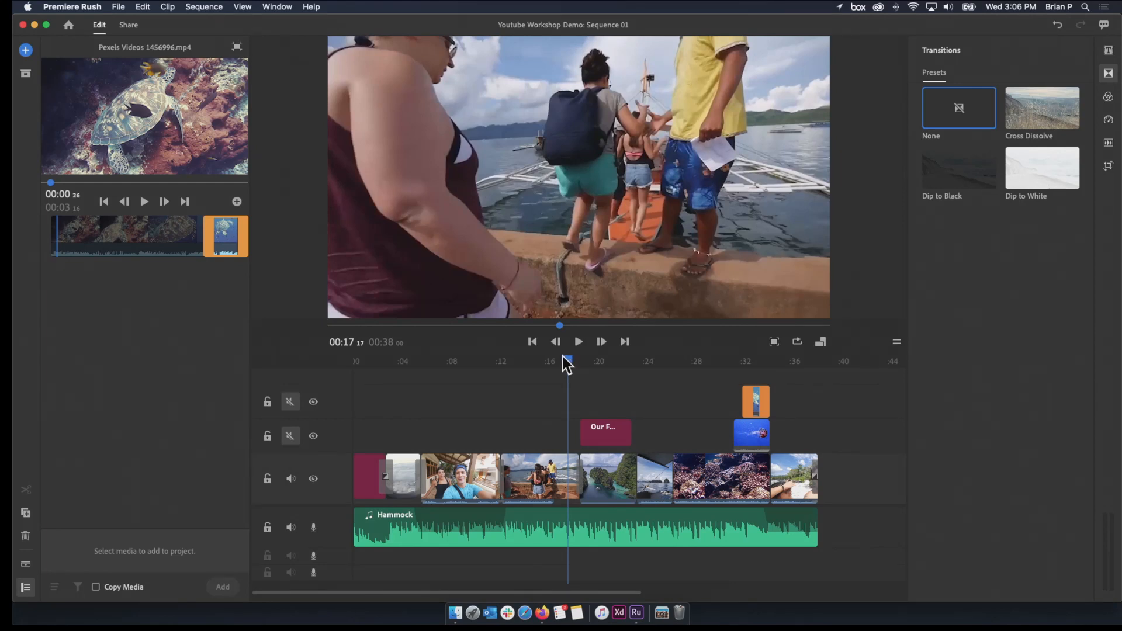
click(755, 401)
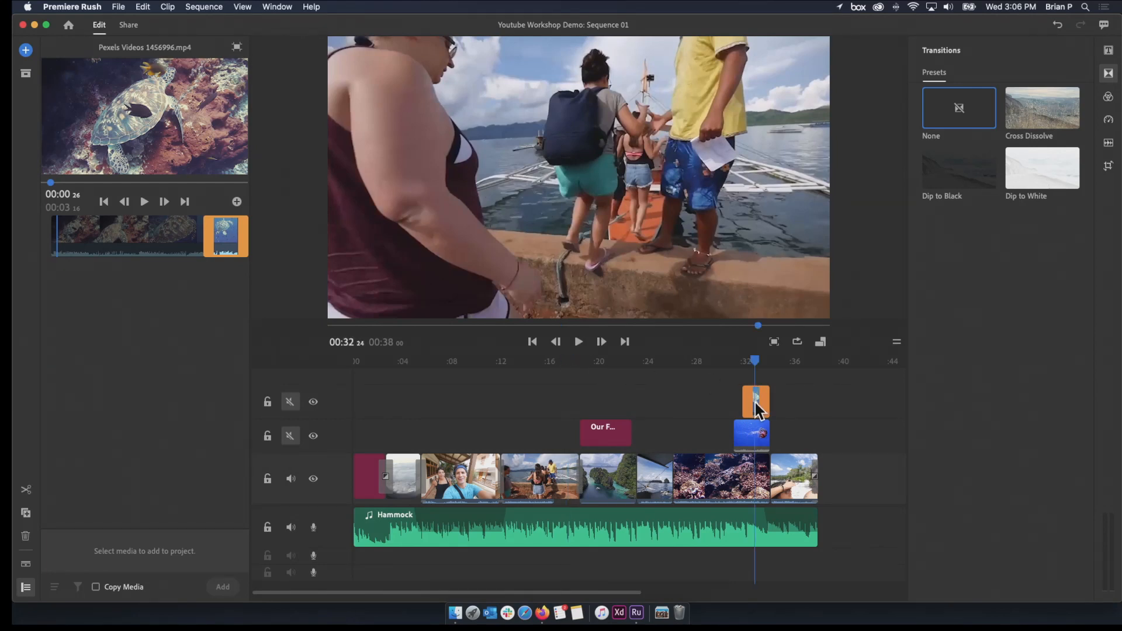
drag(199, 152, 843, 479)
Apply Dip to Black at the cut between the beach selfie clip and the appended turtle clip
click(816, 478)
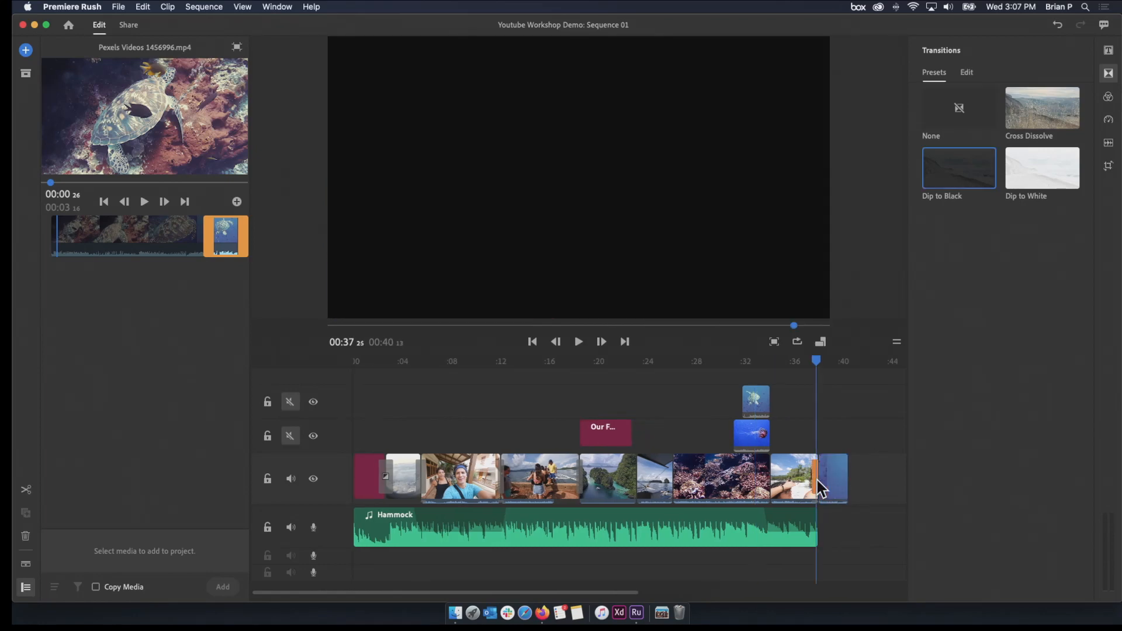
click(817, 481)
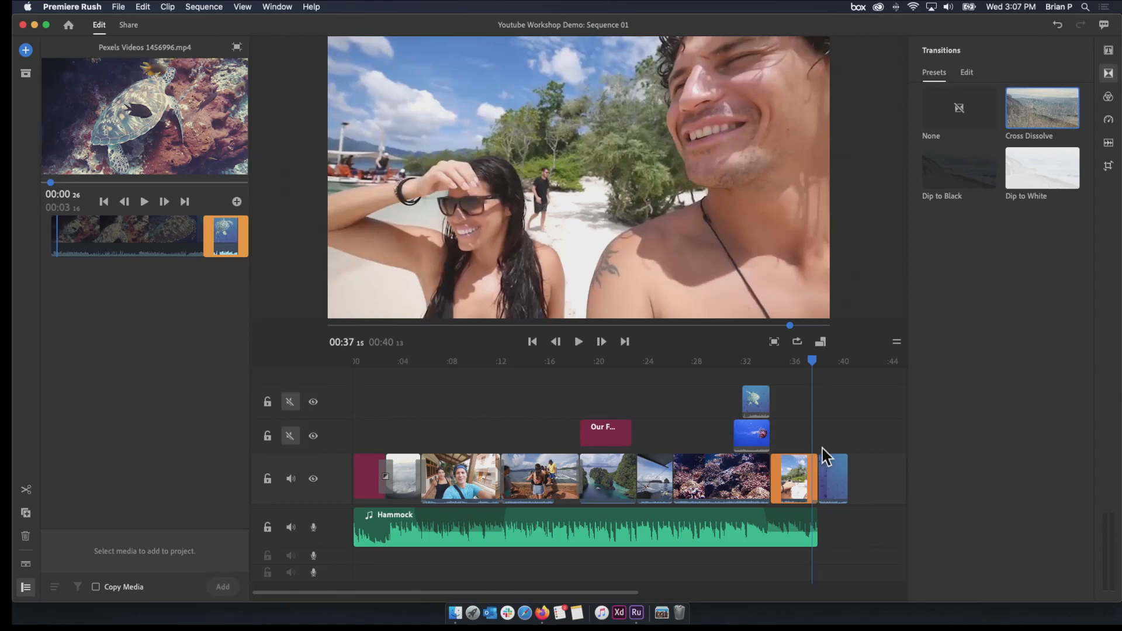
mouse_move(965, 181)
mouse_down()
mouse_move(807, 485)
mouse_move(822, 488)
mouse_up()
Play the opening selfie clip from about 8 seconds to check the footage
mouse_move(810, 362)
mouse_down()
mouse_move(699, 409)
mouse_move(412, 458)
mouse_move(469, 444)
mouse_move(455, 450)
mouse_up()
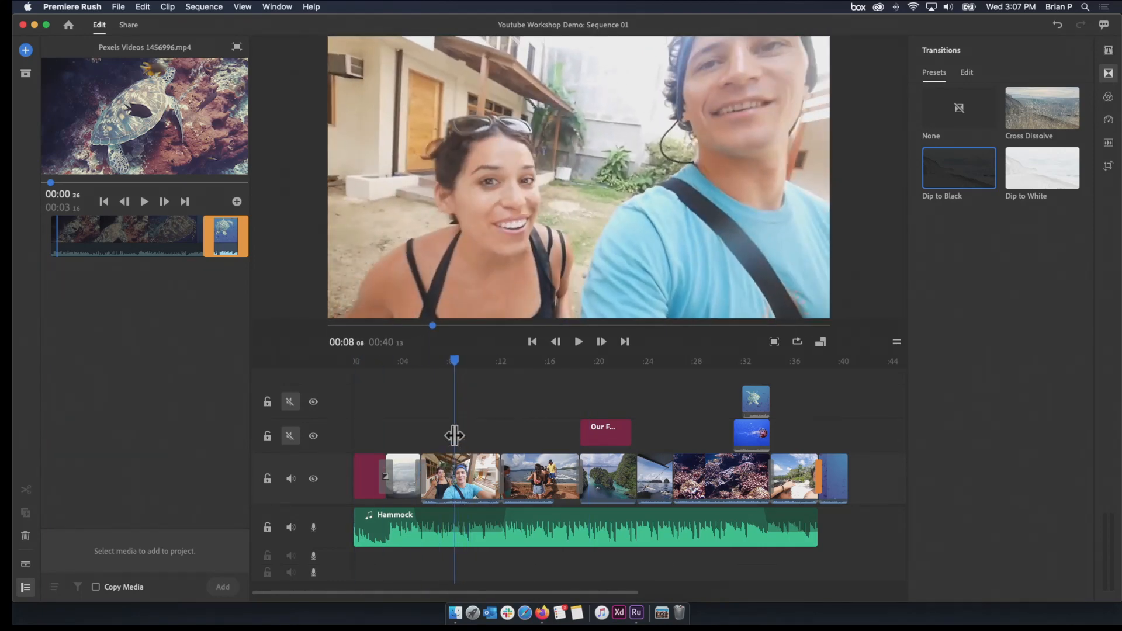
drag(457, 363, 455, 362)
key(space)
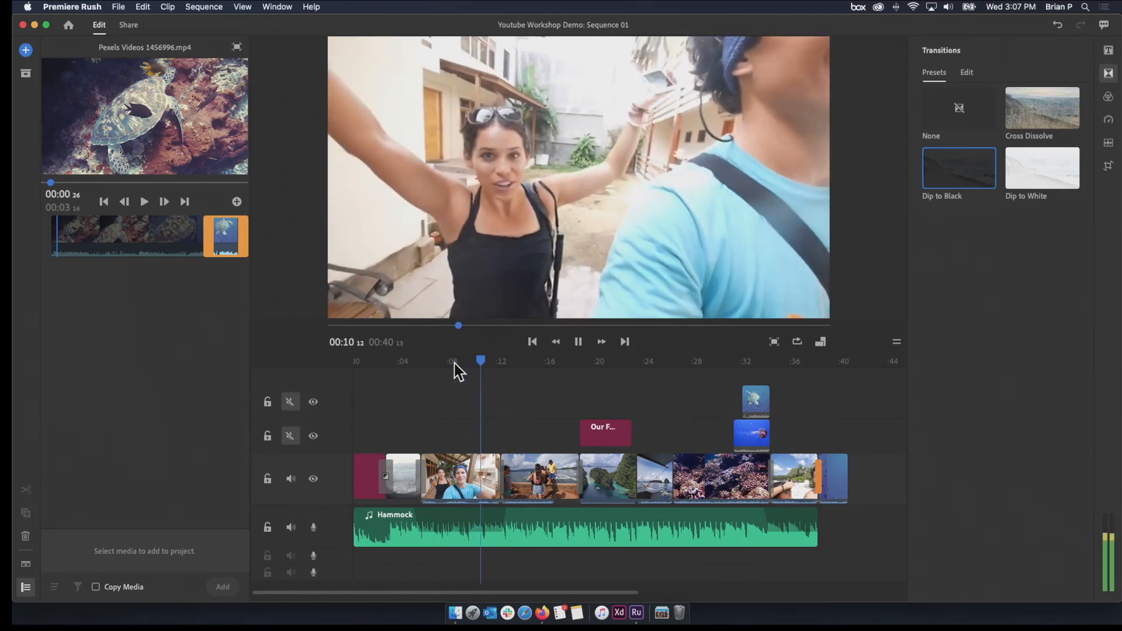
drag(466, 361, 466, 360)
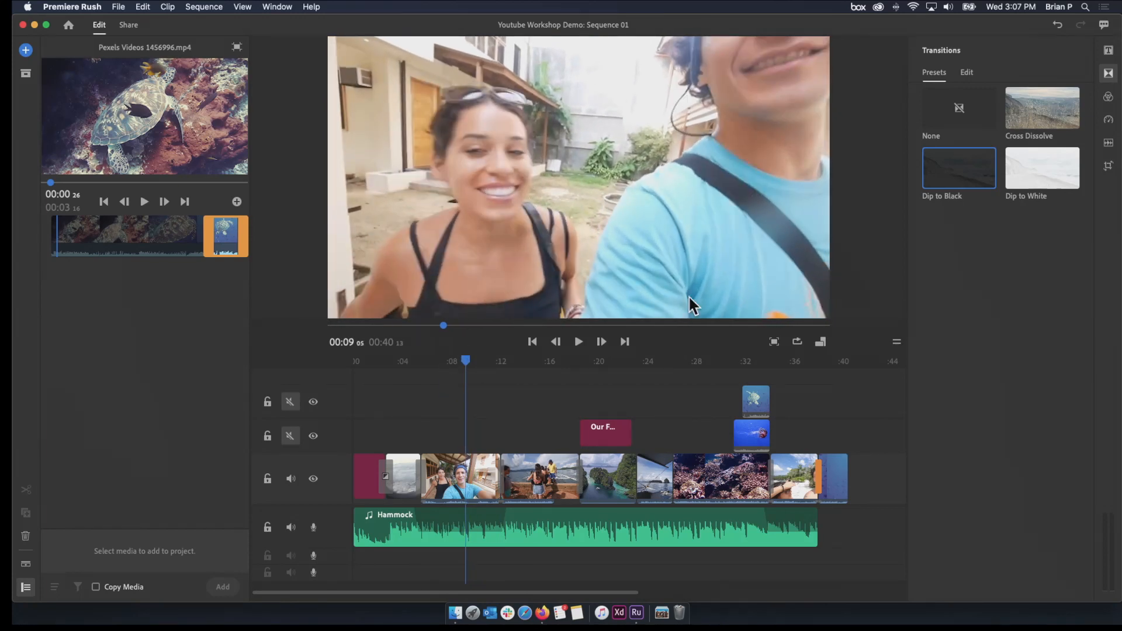
Open the speed settings for the opening selfie clip and limit the speed range to start at about 9 seconds
click(1109, 123)
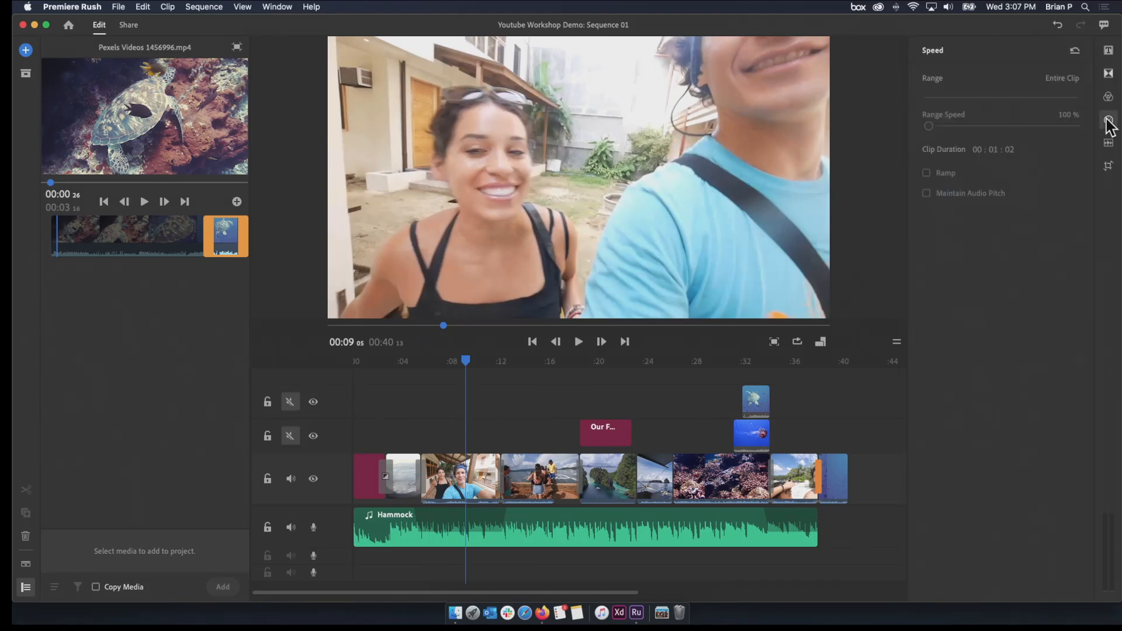
click(476, 467)
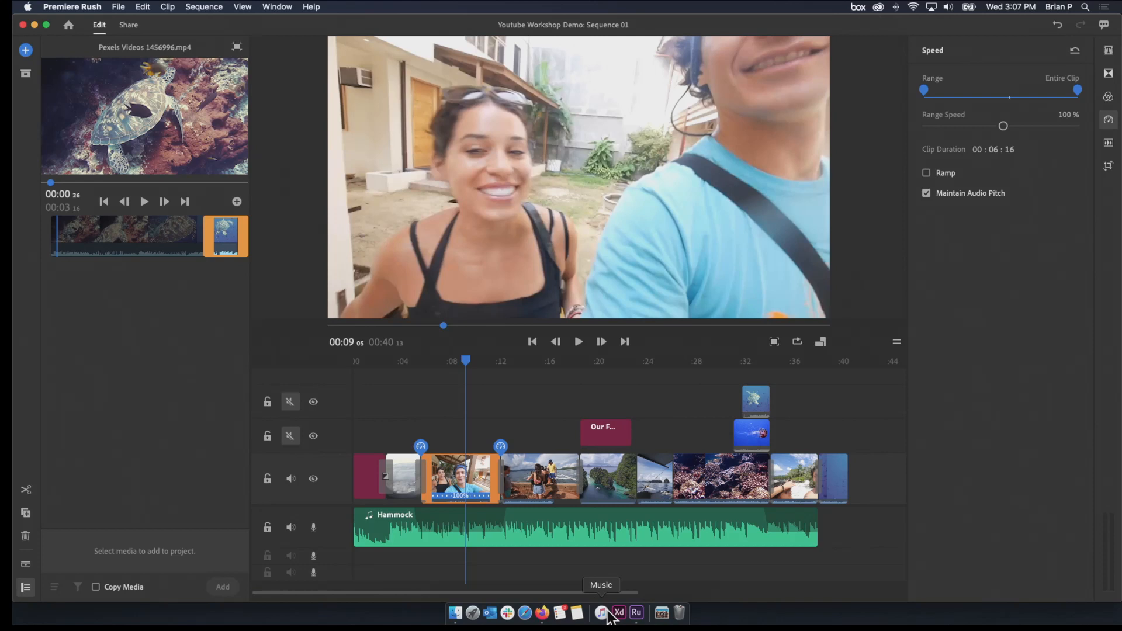
drag(631, 592, 559, 595)
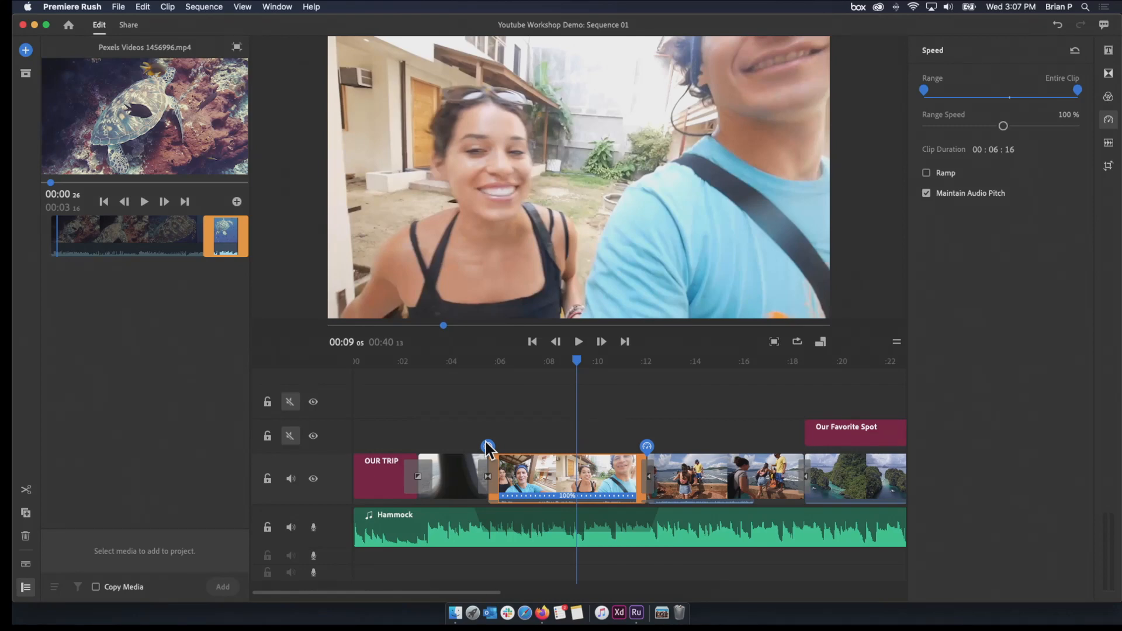
drag(486, 445, 575, 447)
Play the selected speed section of the selfie clip from the 9-second mark
click(573, 366)
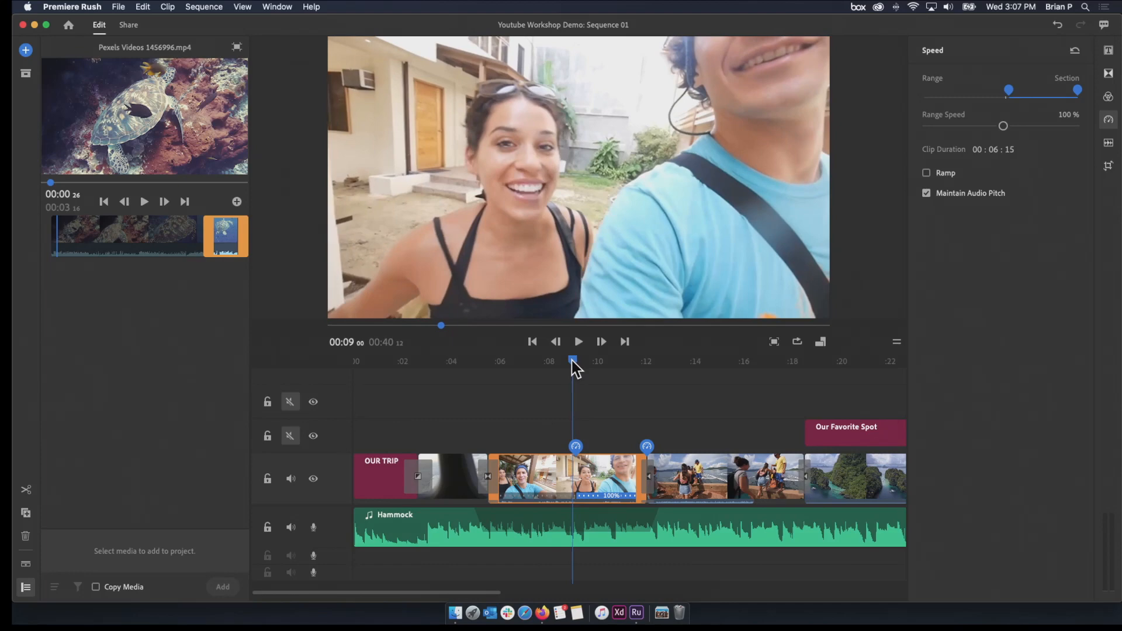
key(space)
Move the start of the opening selfie clip's speed range to about 10 seconds, playing the footage to check the position
key(space)
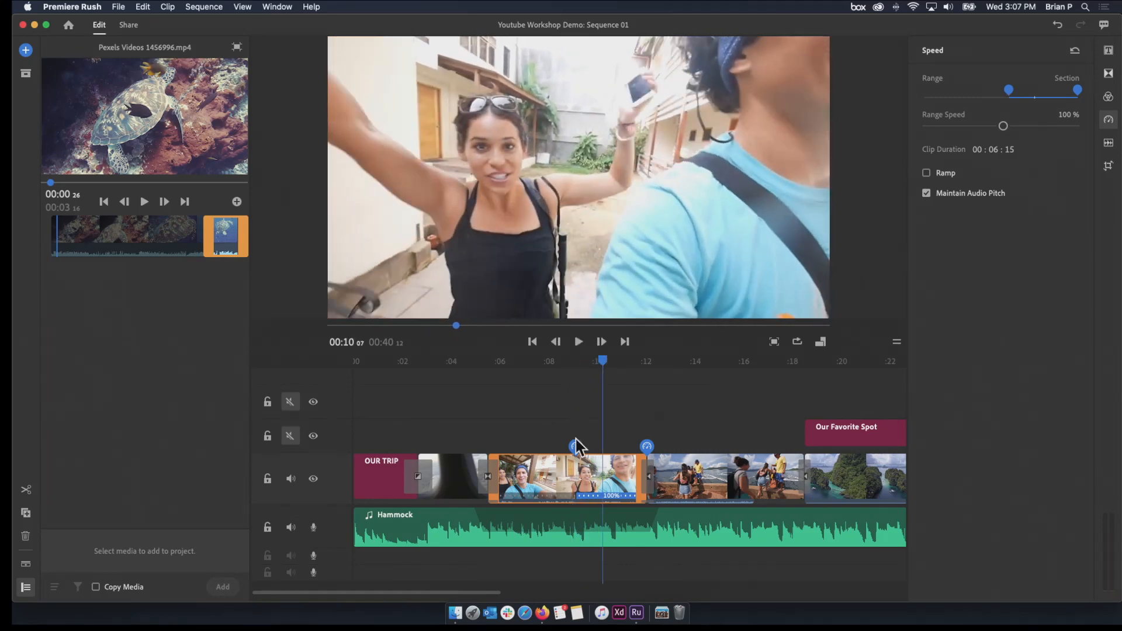
drag(571, 447, 591, 446)
drag(601, 368, 566, 366)
key(space)
key(space)
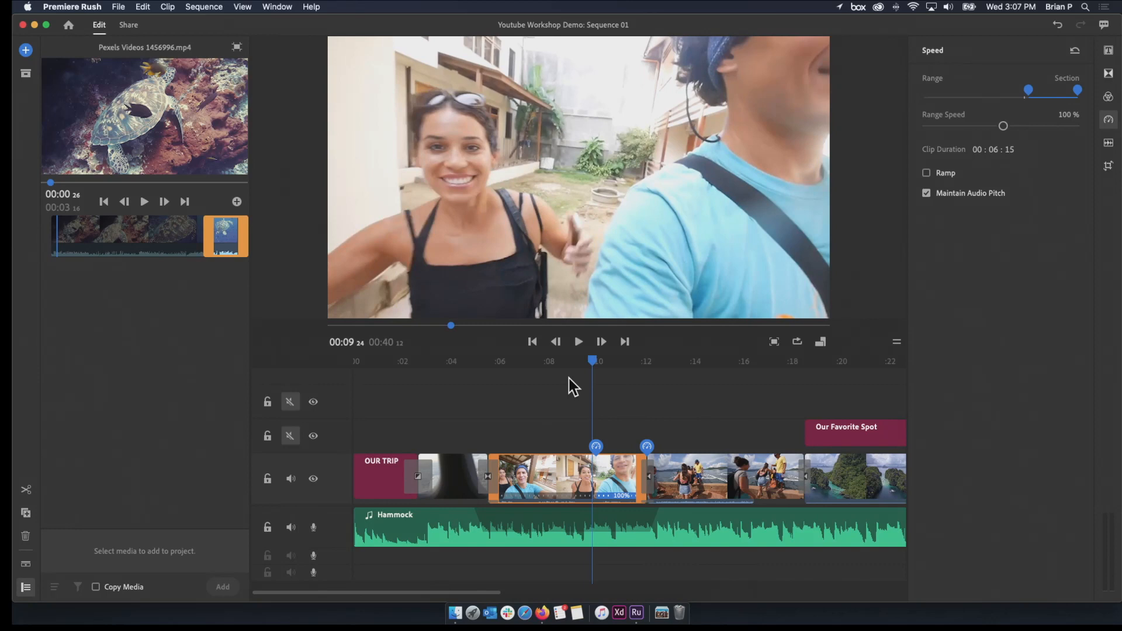
drag(595, 444, 598, 445)
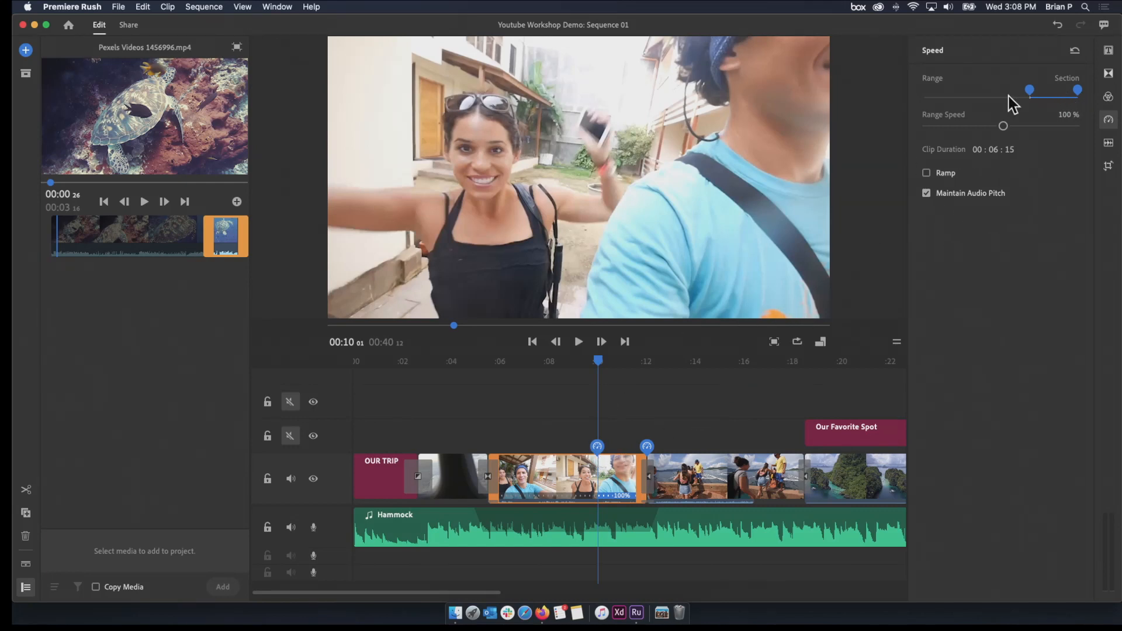
Set the range speed of the selfie clip's section to 255% and play it from just before the section
drag(1005, 127, 1034, 126)
drag(601, 357, 571, 368)
key(space)
key(space)
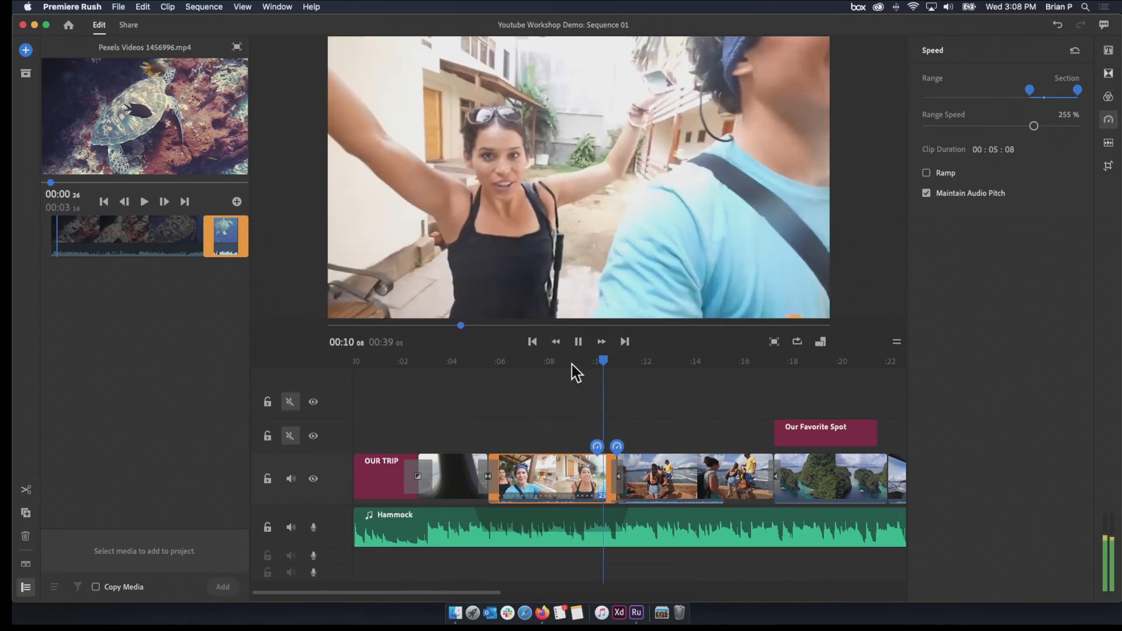
click(556, 364)
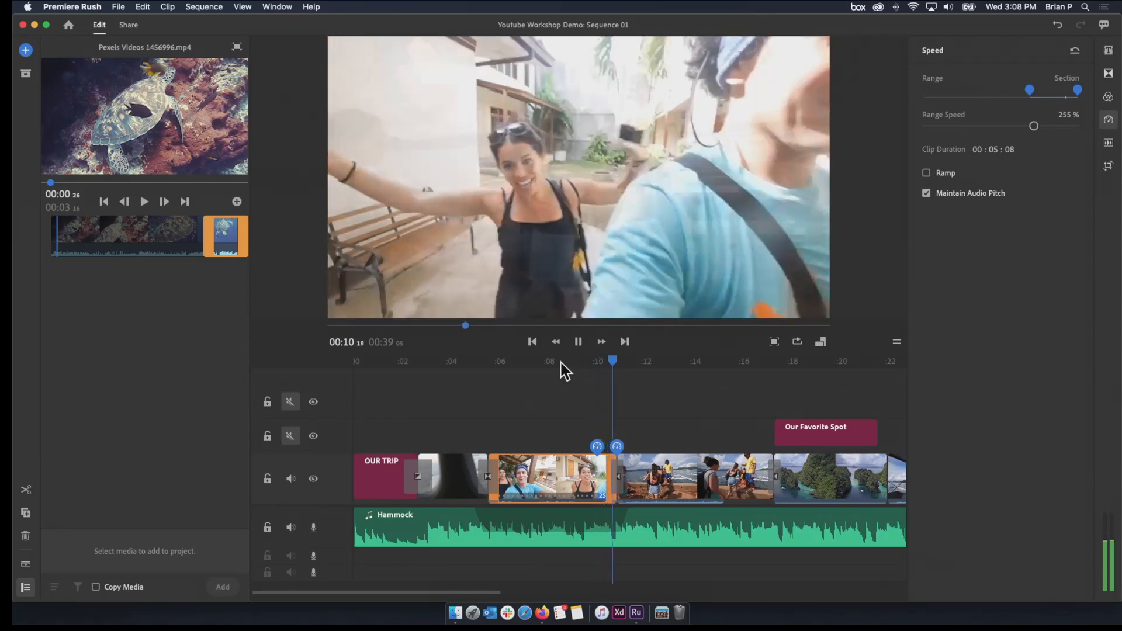
key(space)
mouse_move(591, 362)
mouse_down()
mouse_move(603, 358)
mouse_move(578, 368)
mouse_up()
key(space)
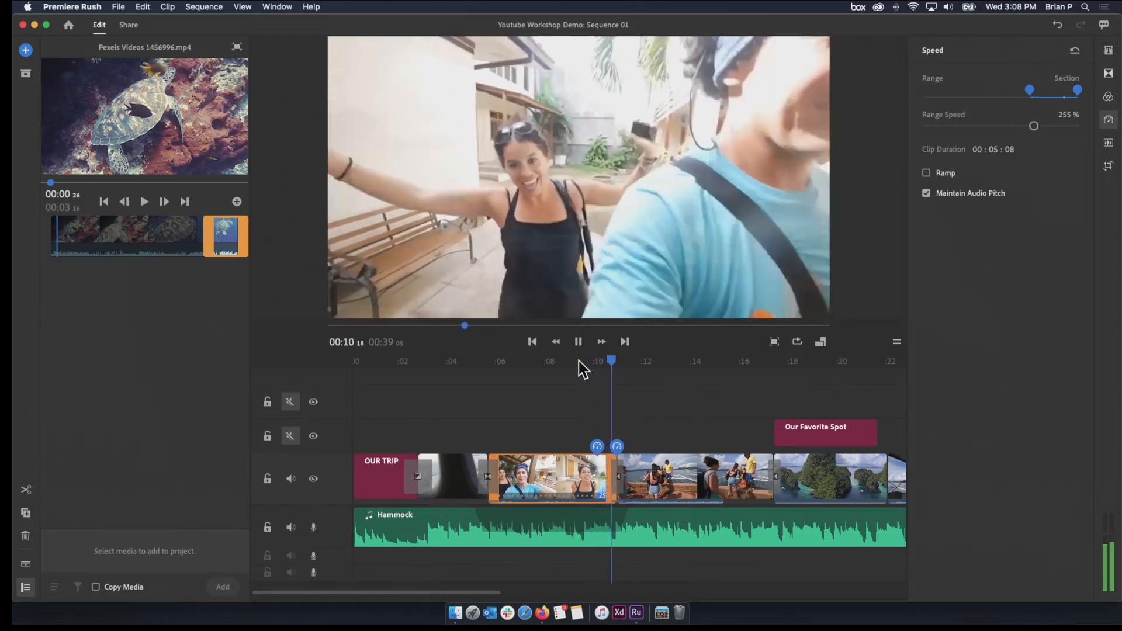
click(571, 365)
drag(574, 371, 591, 369)
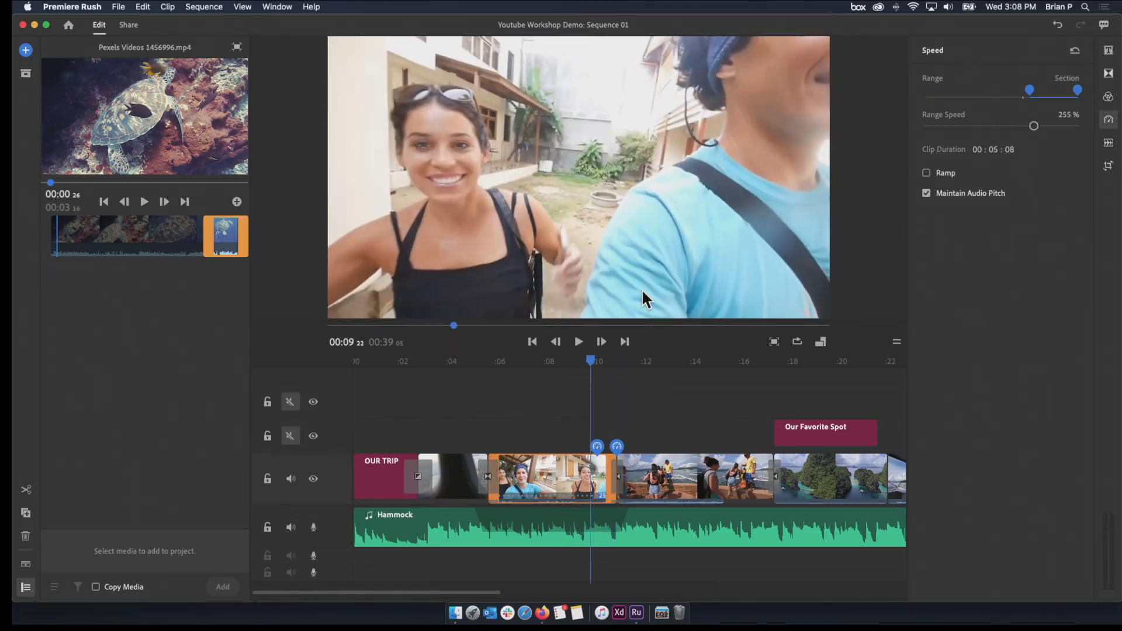
Turn off Maintain Audio Pitch for the selfie clip and play across the speed section to hear the audio
click(962, 193)
click(584, 361)
key(space)
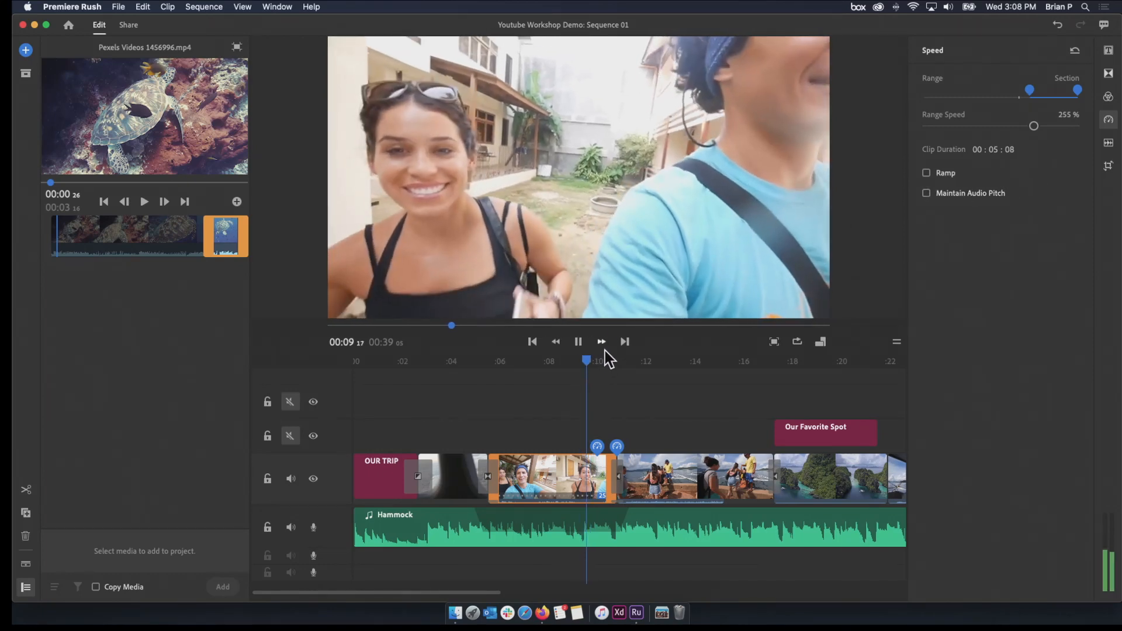
click(560, 366)
key(space)
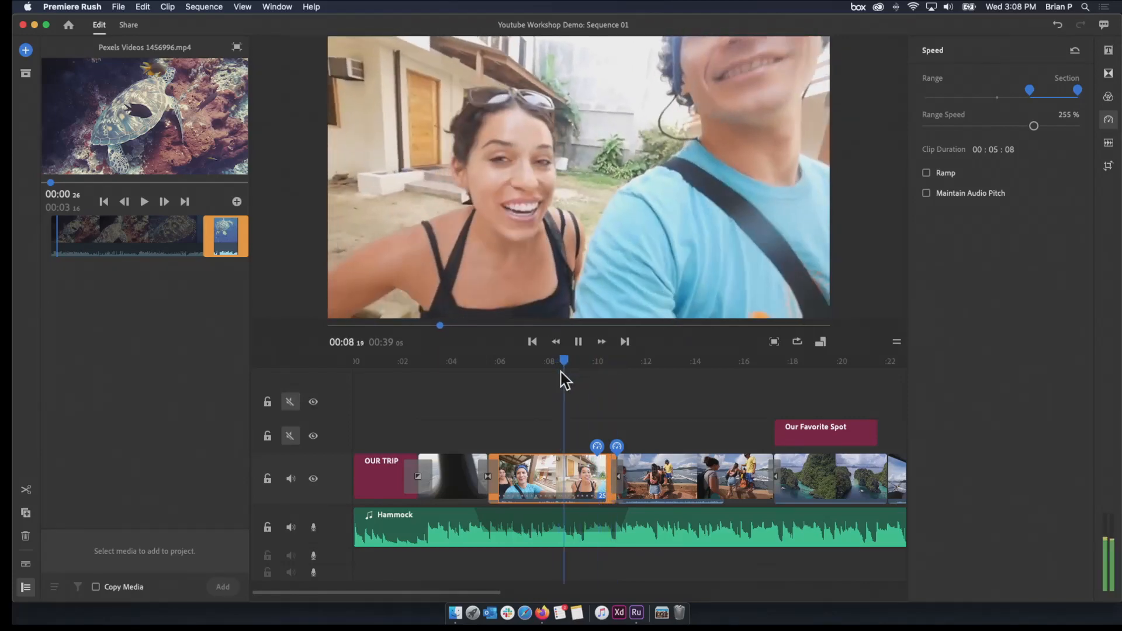
key(space)
Slow the selfie clip's section to a range speed of 71% and play it through to the following boat clip
click(588, 362)
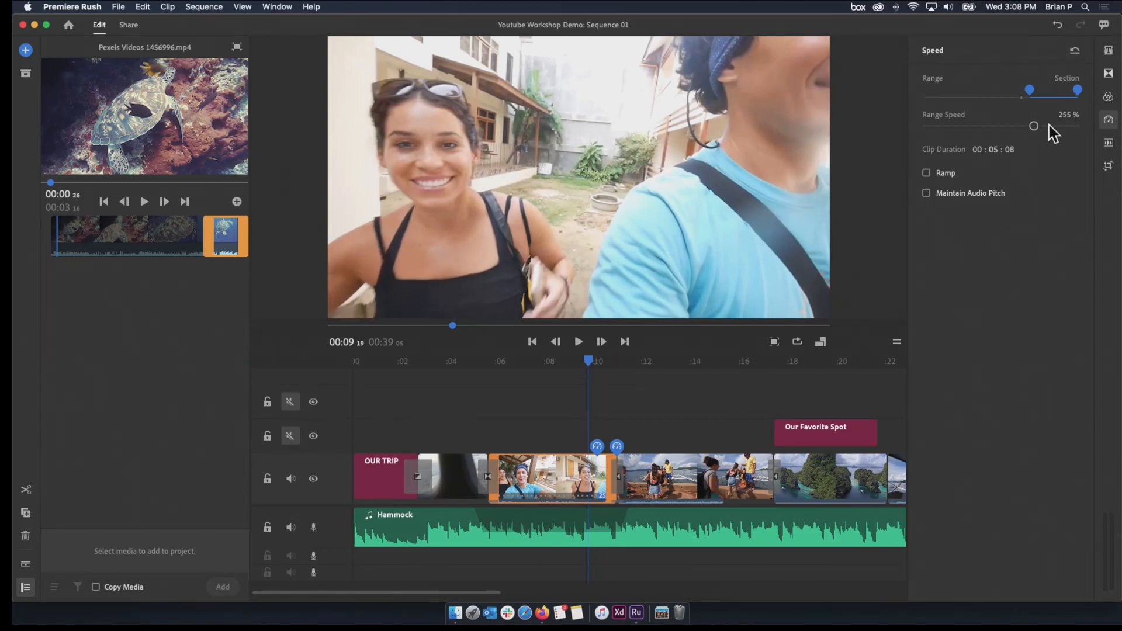
drag(1034, 127, 990, 133)
key(space)
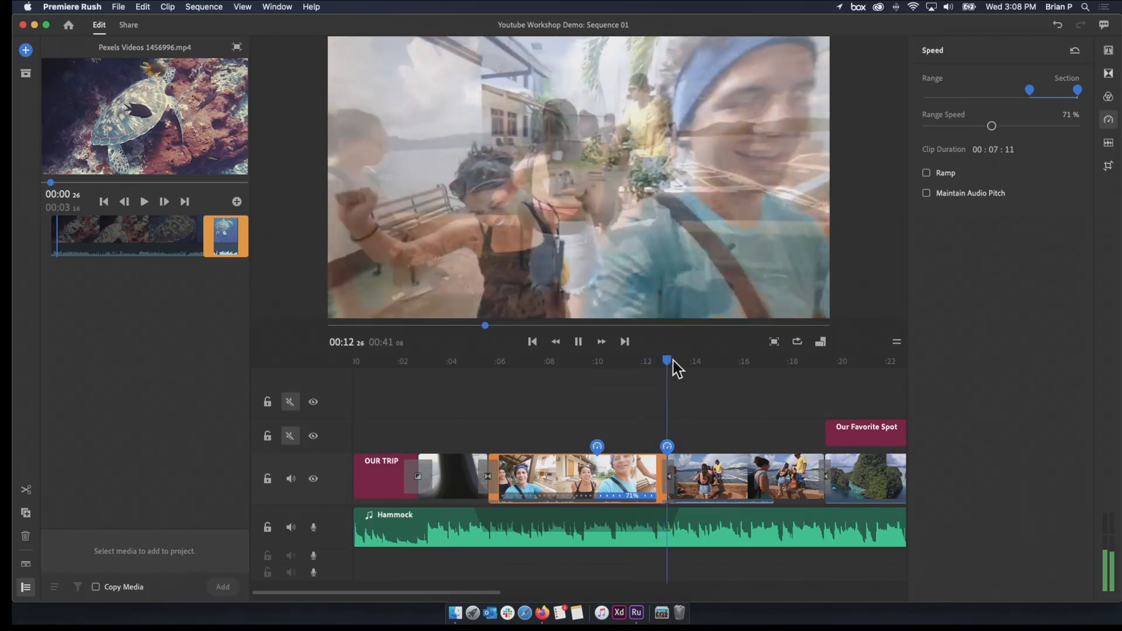
key(space)
Enable Ramp for the selfie clip's section, set its range speed to 59% and play the result
drag(685, 357, 608, 382)
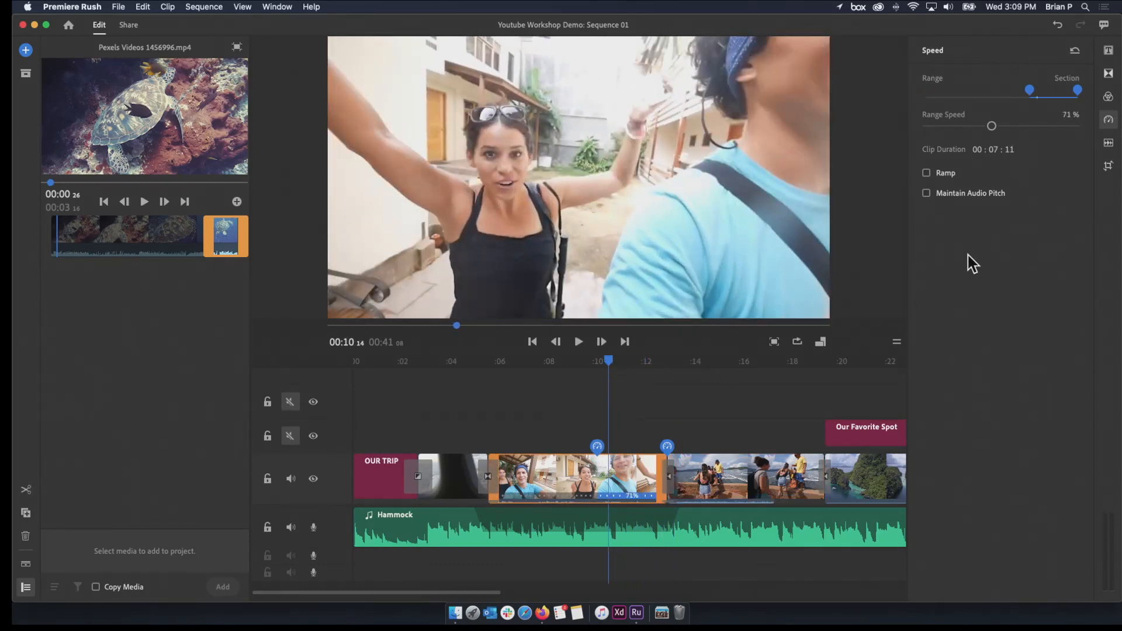
click(927, 174)
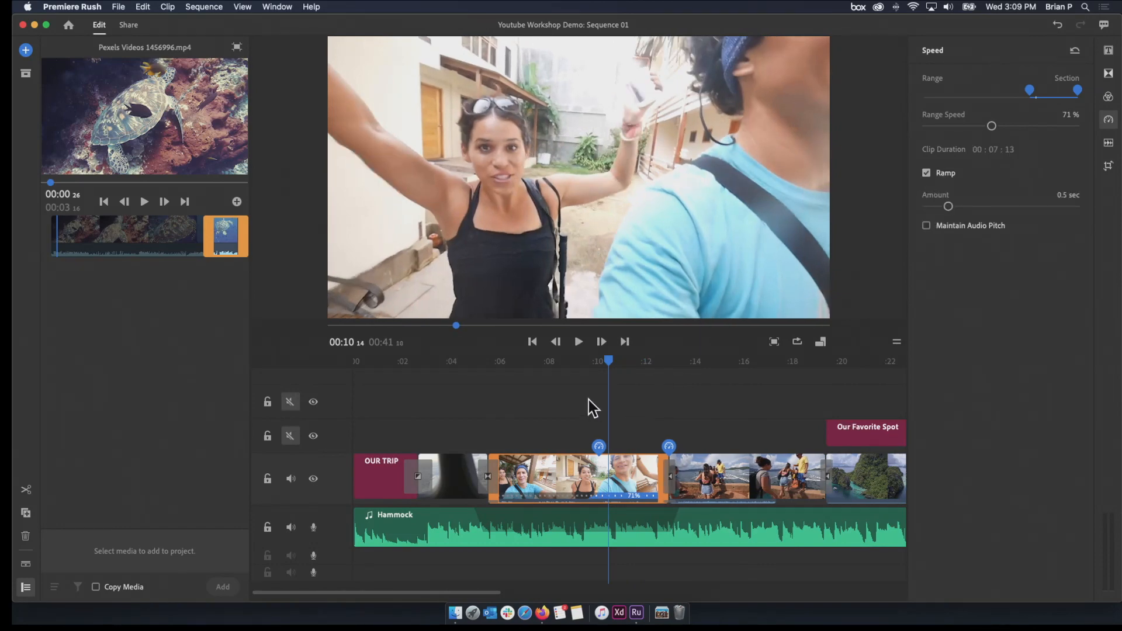
drag(606, 366, 580, 365)
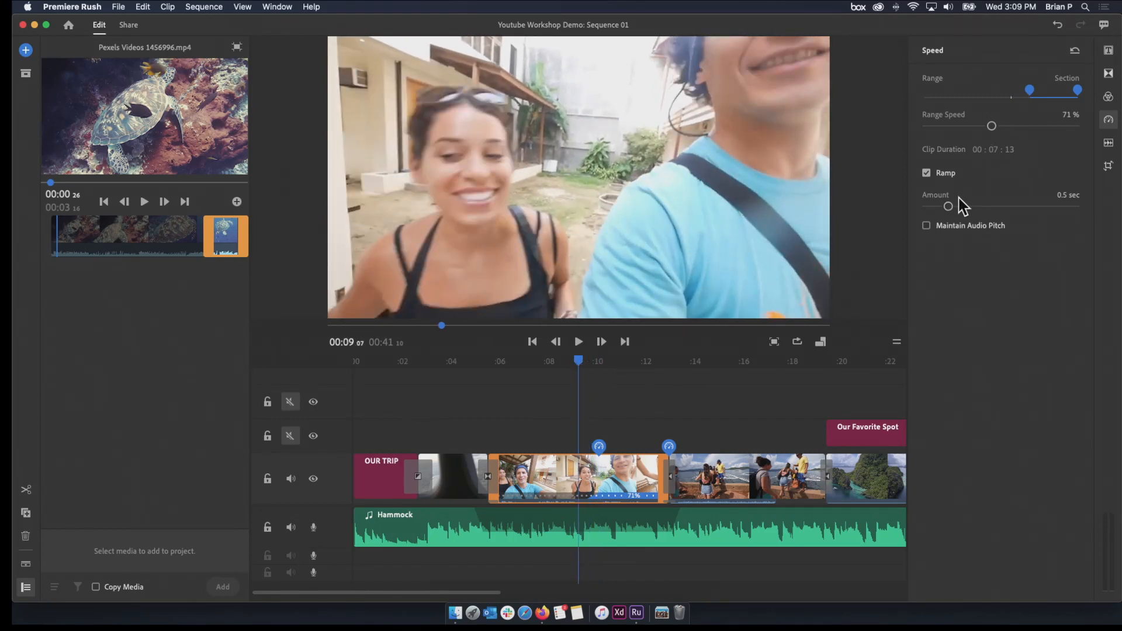
drag(989, 128, 986, 130)
drag(576, 365, 556, 366)
key(space)
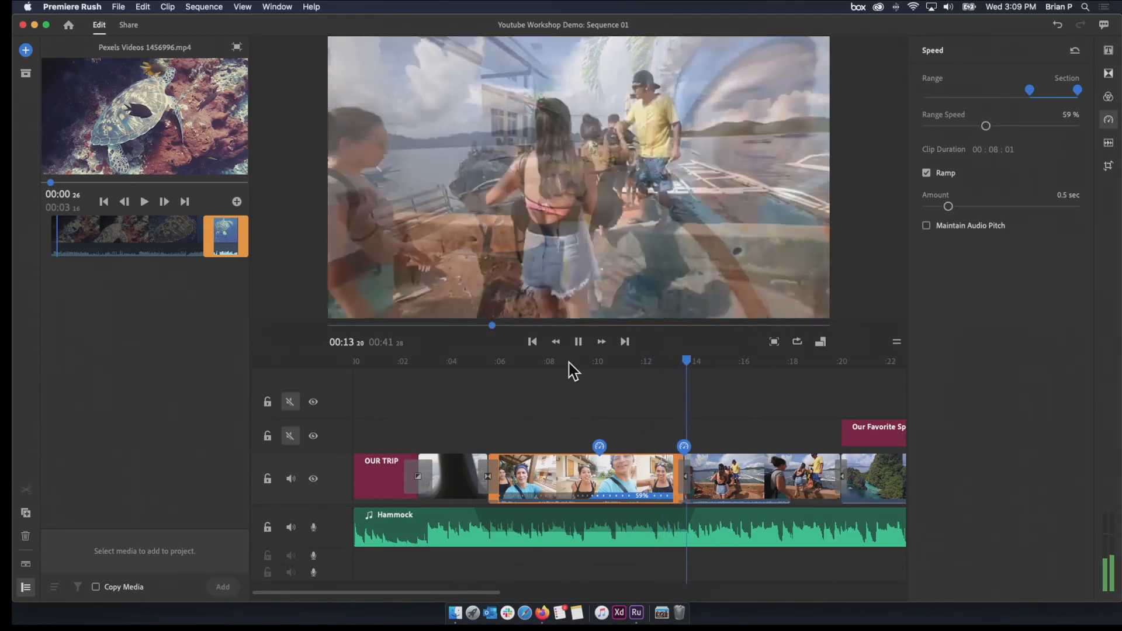
key(space)
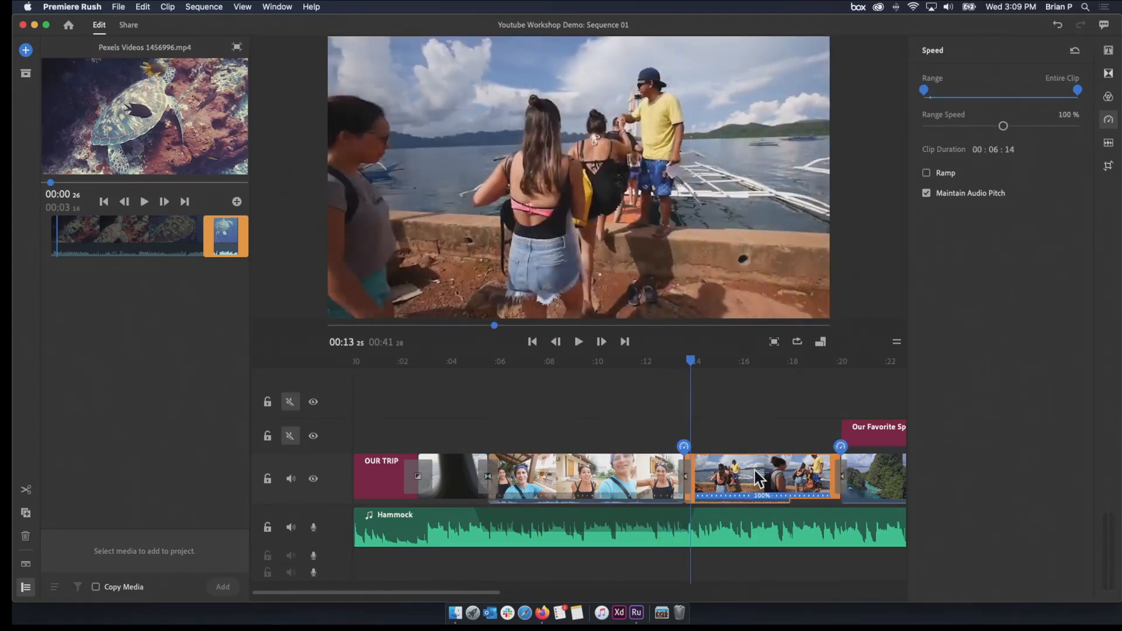
drag(691, 372, 655, 412)
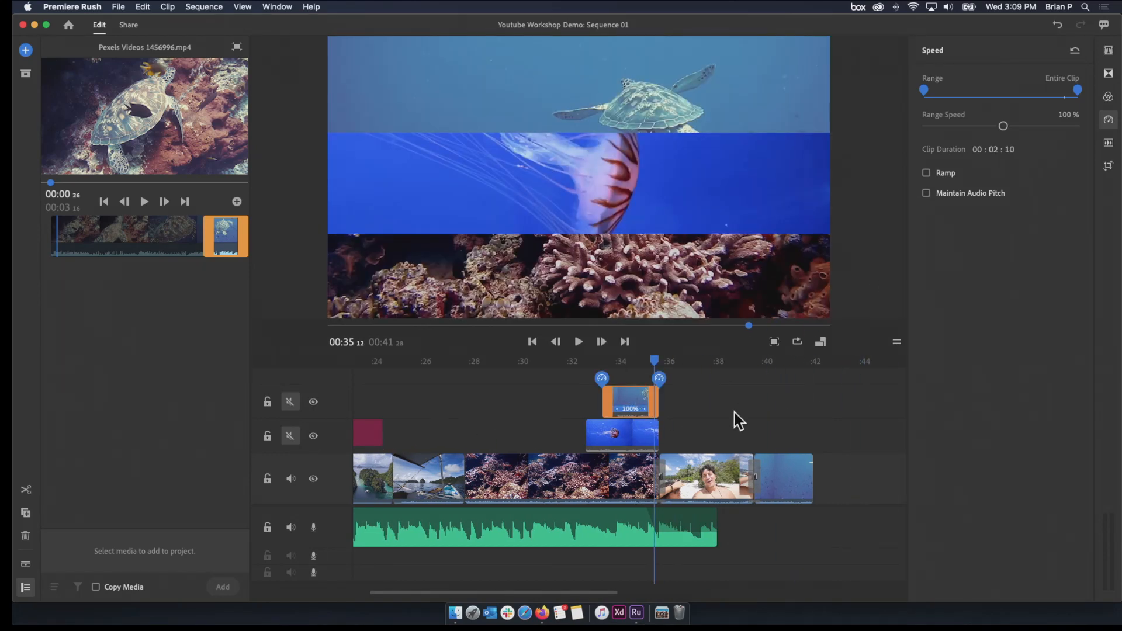
click(740, 420)
click(365, 444)
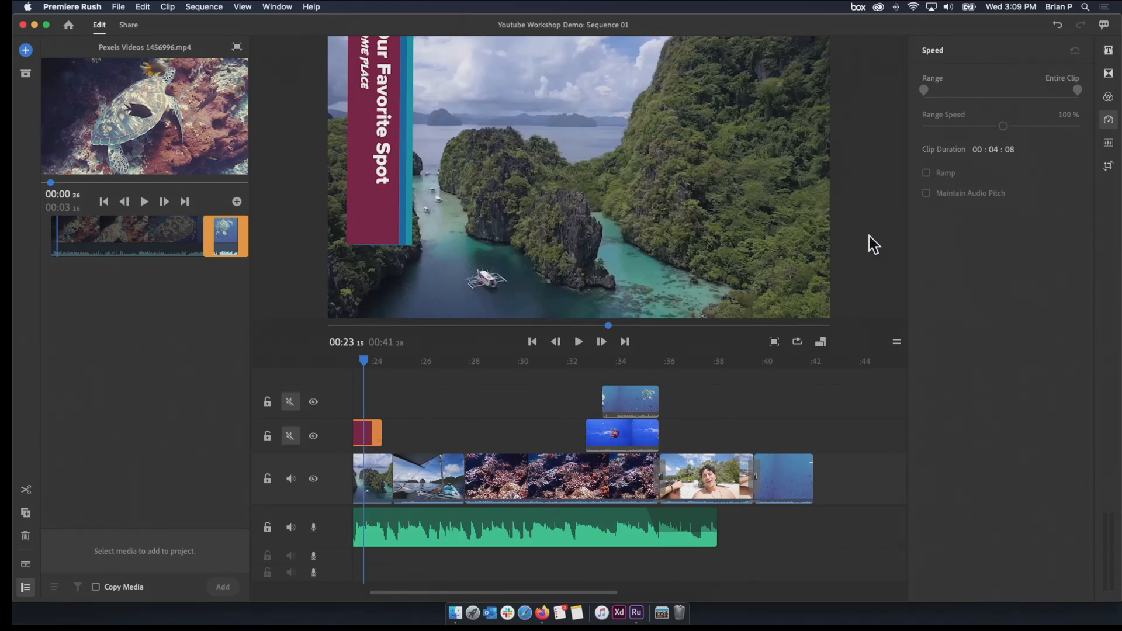
Add a Modern Down title above the final turtle clip and trim the title to end with that clip
click(760, 377)
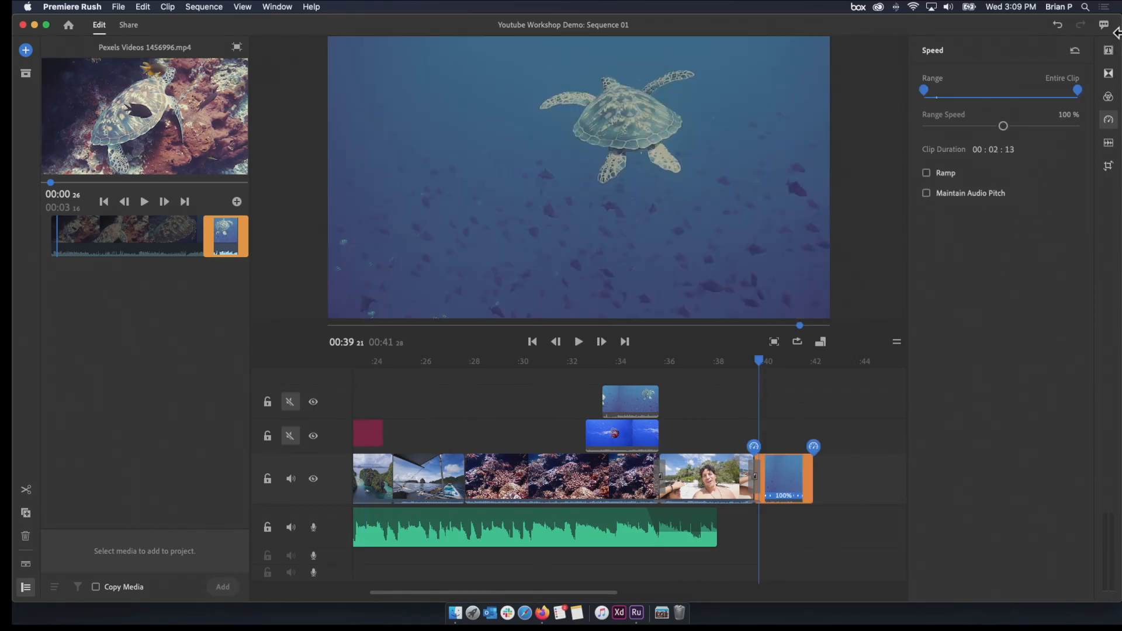
click(1109, 49)
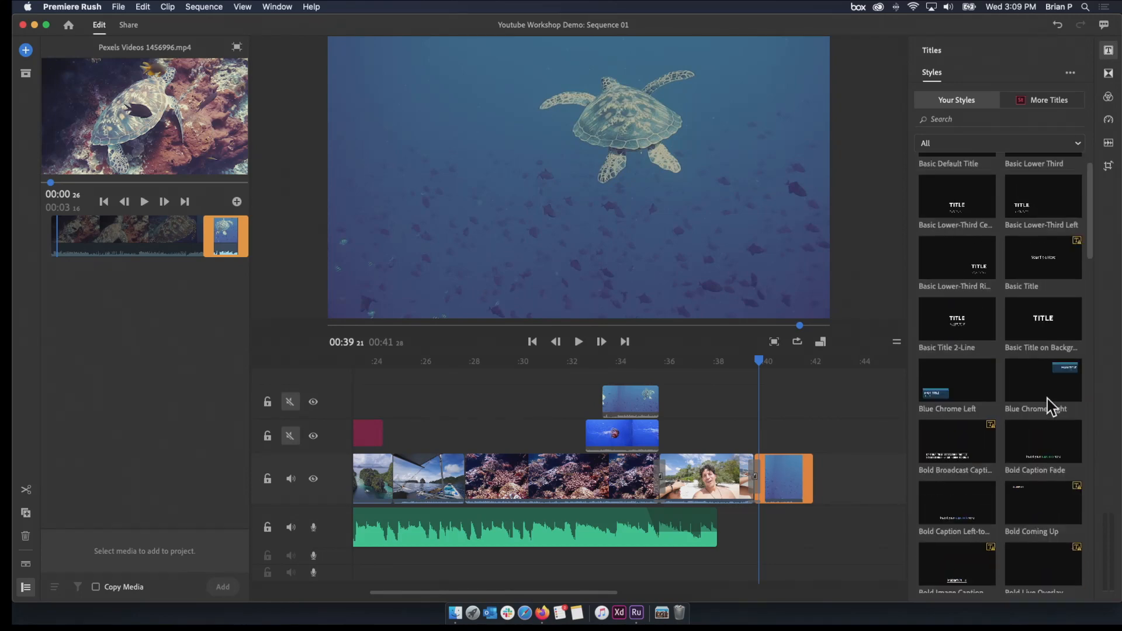
scroll(1047, 399, down, 10)
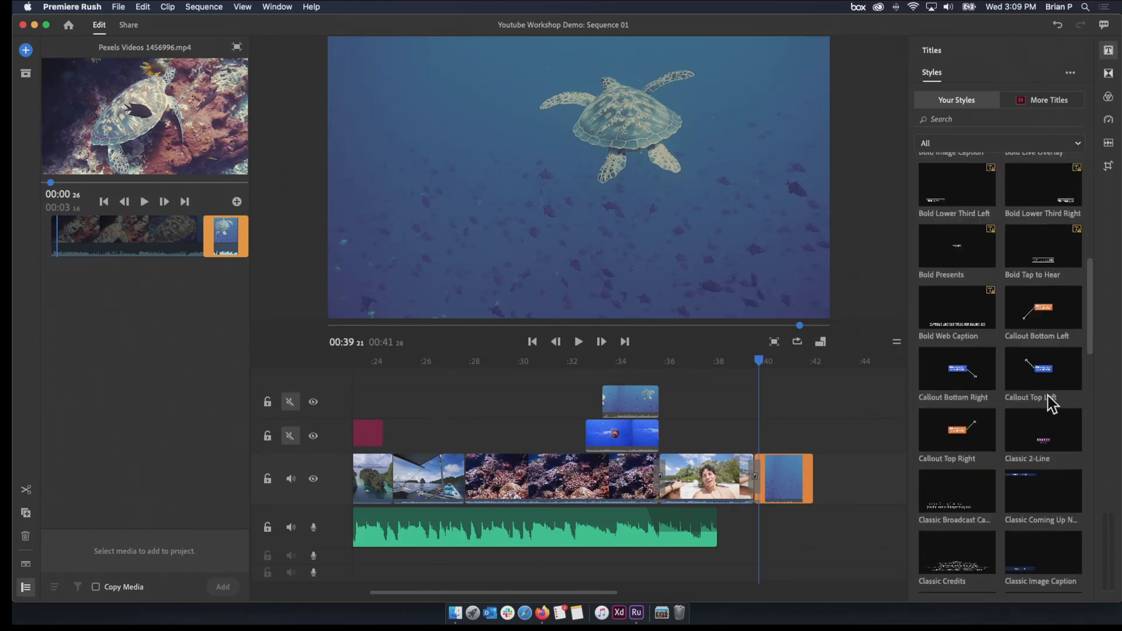
scroll(1048, 404, down, 10)
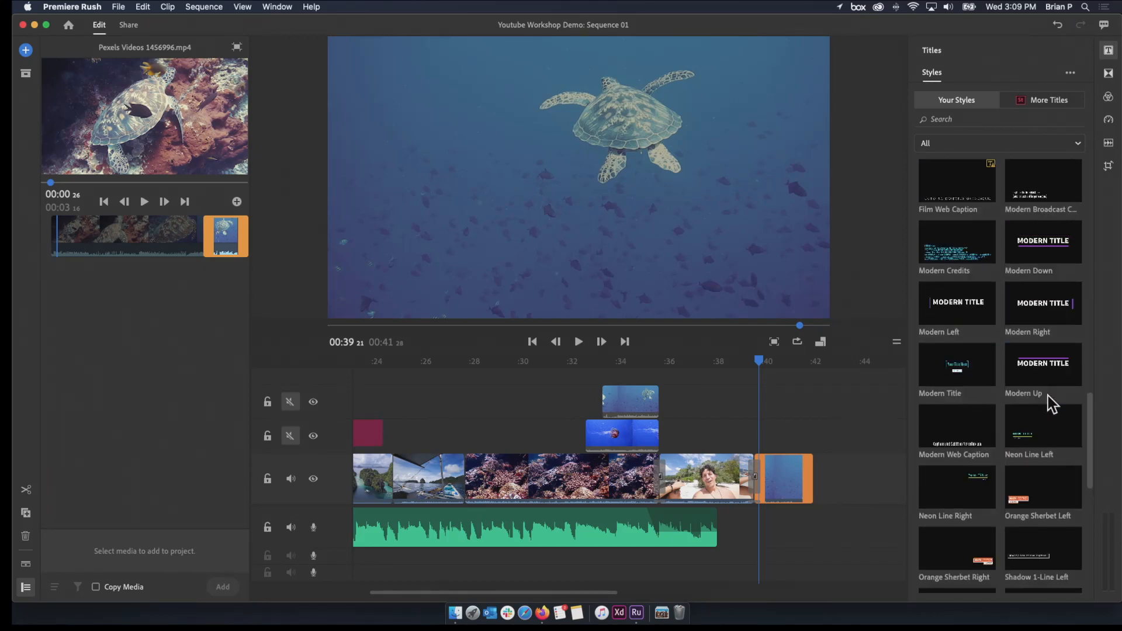
drag(1052, 250, 755, 437)
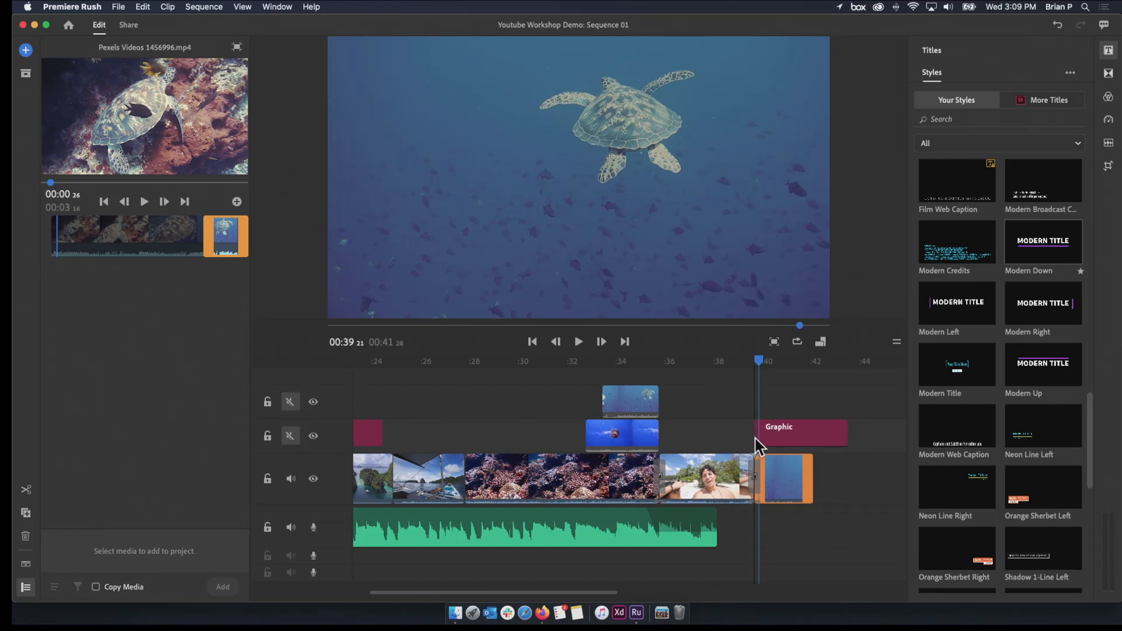
drag(847, 434, 810, 438)
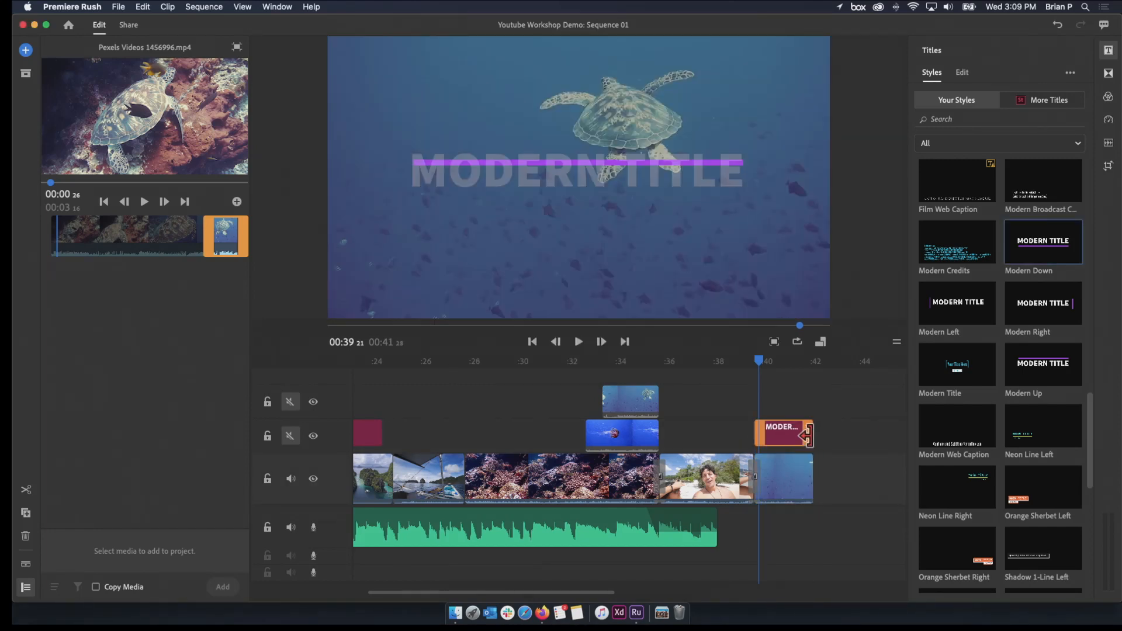
Replace the closing title's text with "Thanks for watching!"
click(790, 437)
click(661, 178)
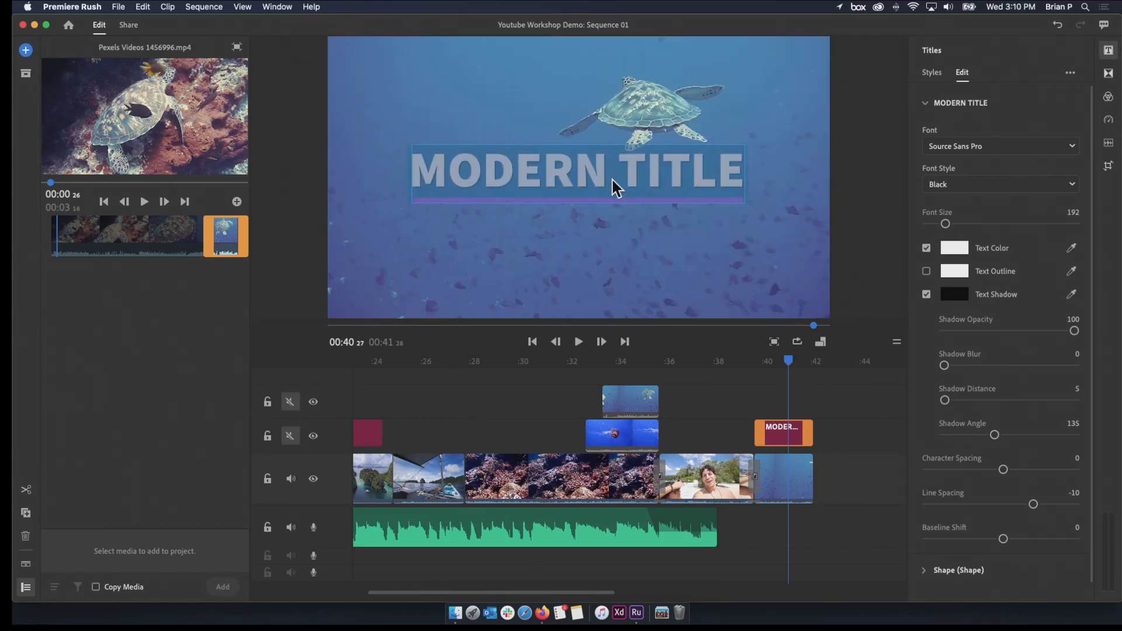
text(Thanks)
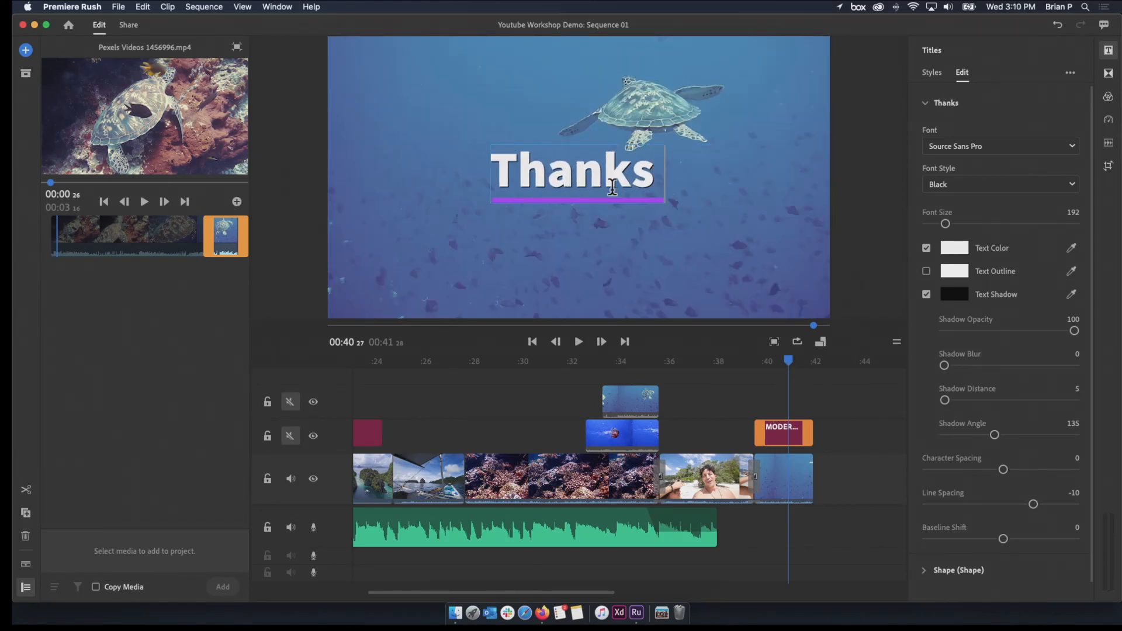
text( for watching!)
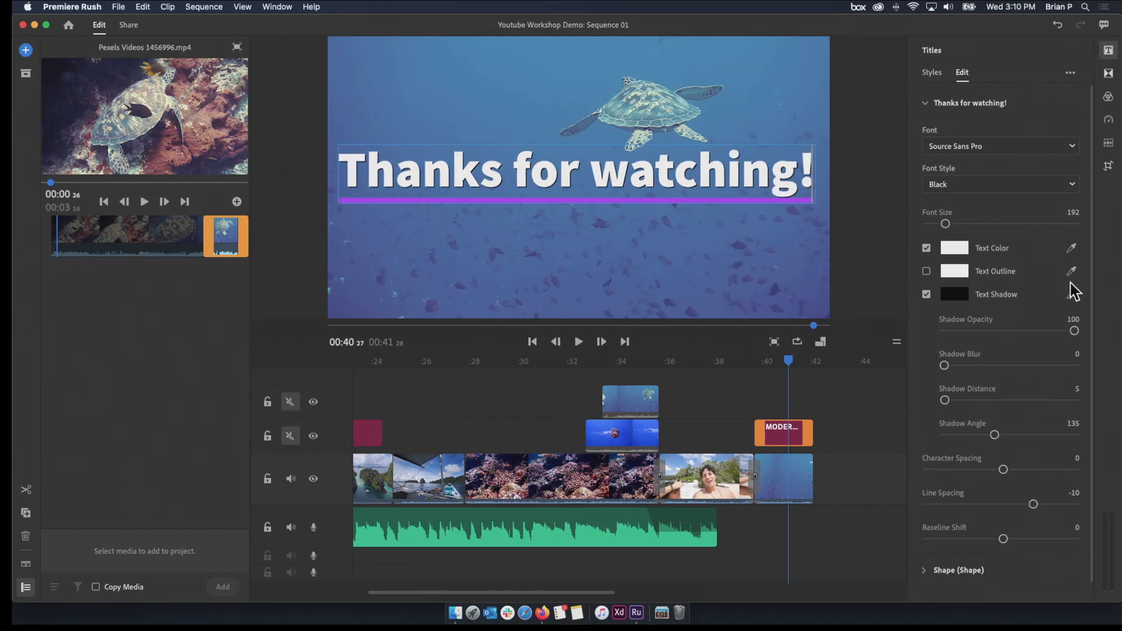
mouse_move(788, 367)
mouse_down()
mouse_move(744, 371)
mouse_move(785, 381)
mouse_up()
Extend the Hammock music to the end of the final turtle clip and add a Cross Dissolve to the end of both
drag(704, 506, 812, 509)
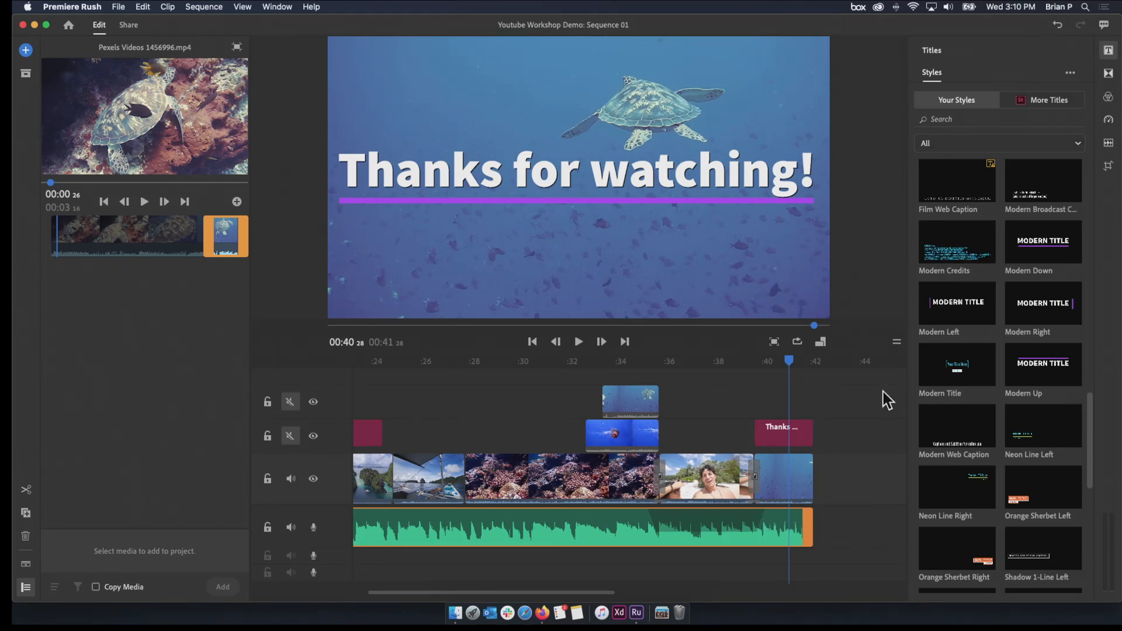
click(1110, 51)
click(1109, 52)
click(1109, 74)
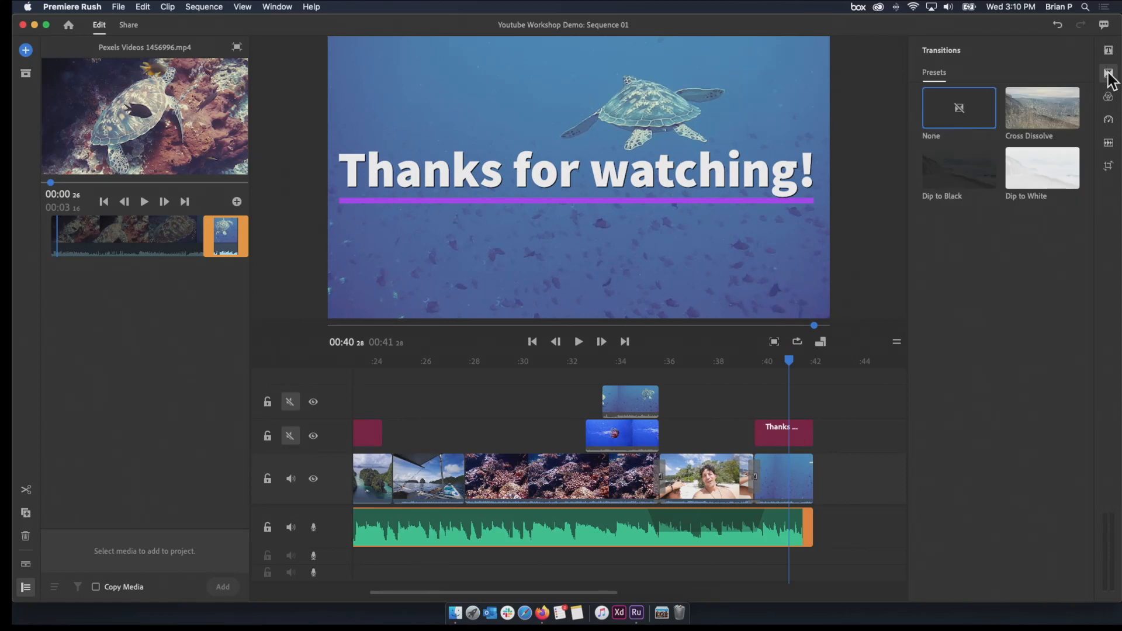
mouse_move(1039, 130)
mouse_down()
mouse_move(871, 444)
mouse_move(809, 483)
mouse_up()
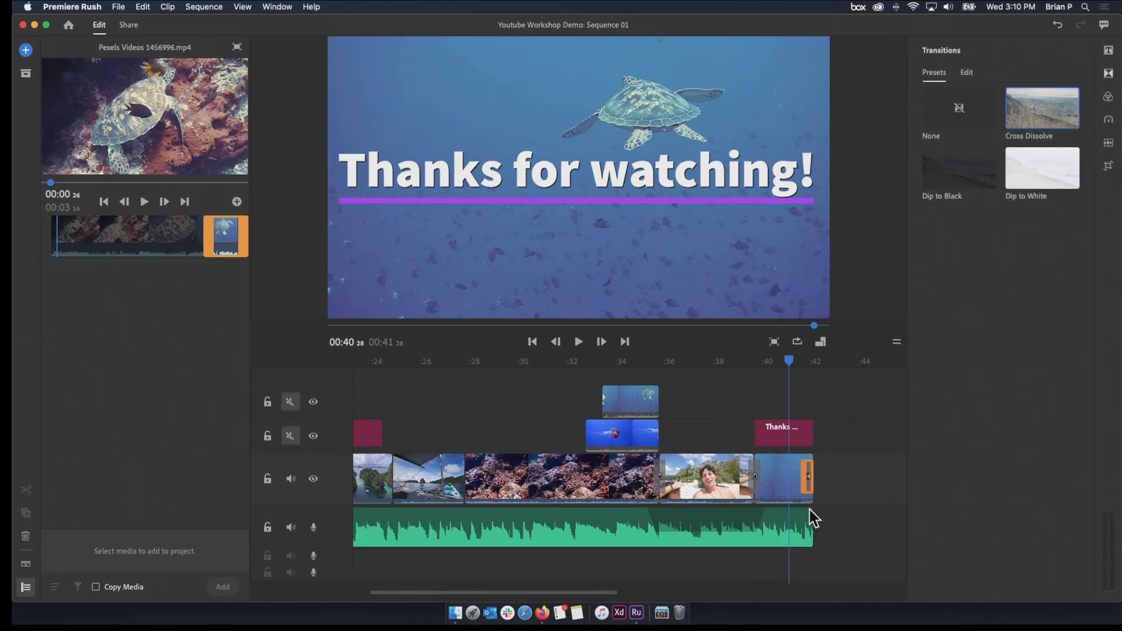
mouse_move(1033, 114)
mouse_down()
mouse_move(770, 450)
mouse_move(795, 523)
mouse_move(809, 527)
mouse_up()
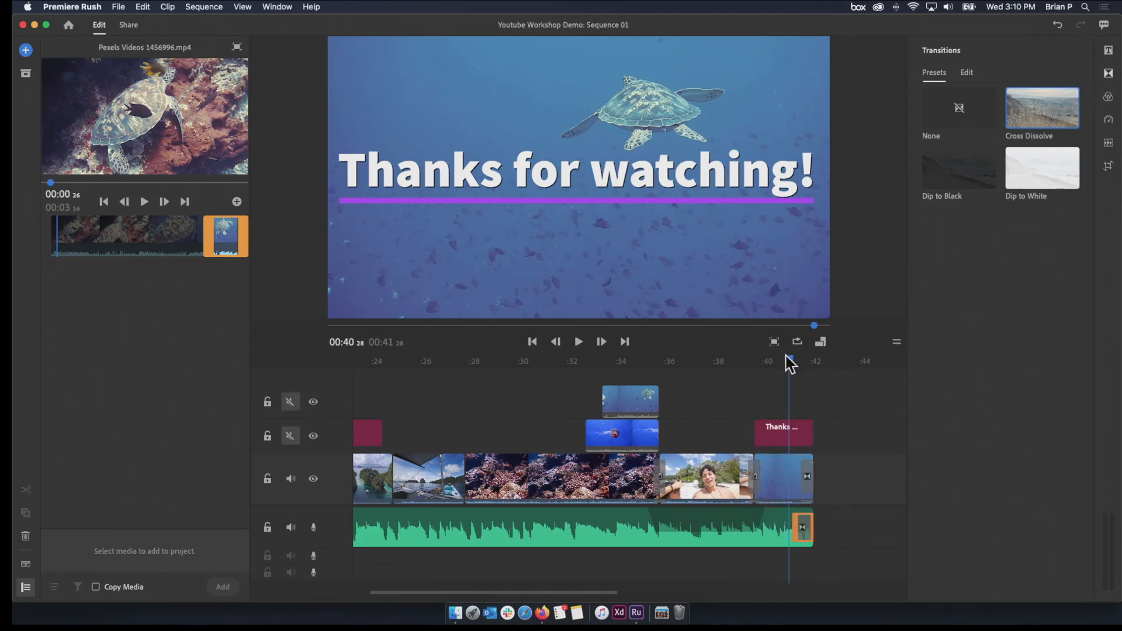
key(space)
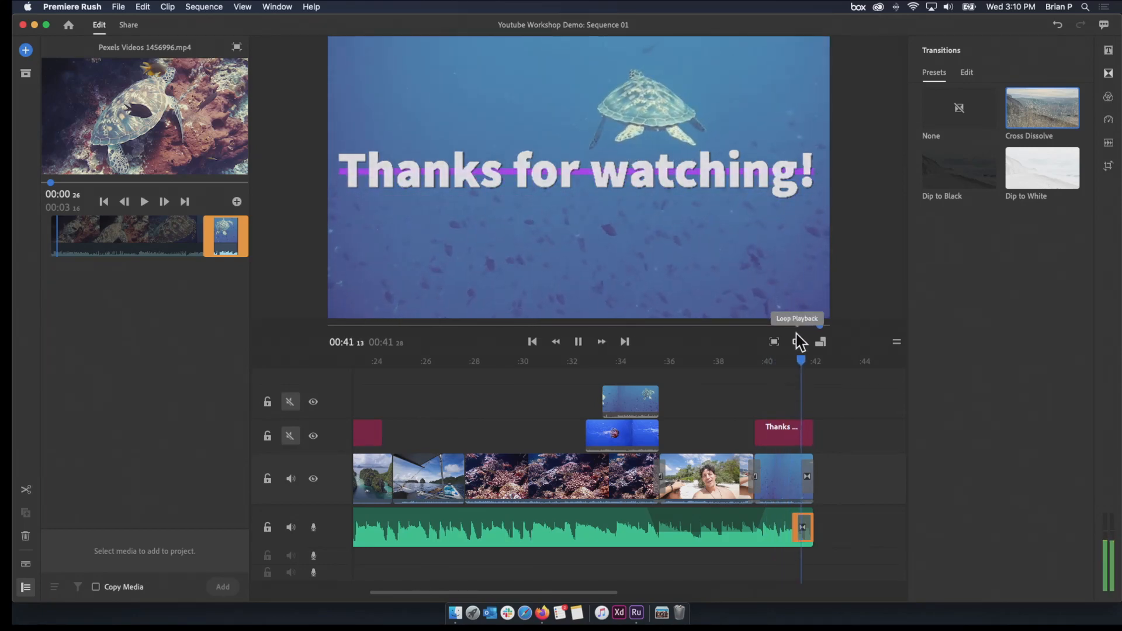
Lengthen the music's closing Cross Dissolve back to about the start of the final turtle clip and play the ending
drag(805, 544, 759, 539)
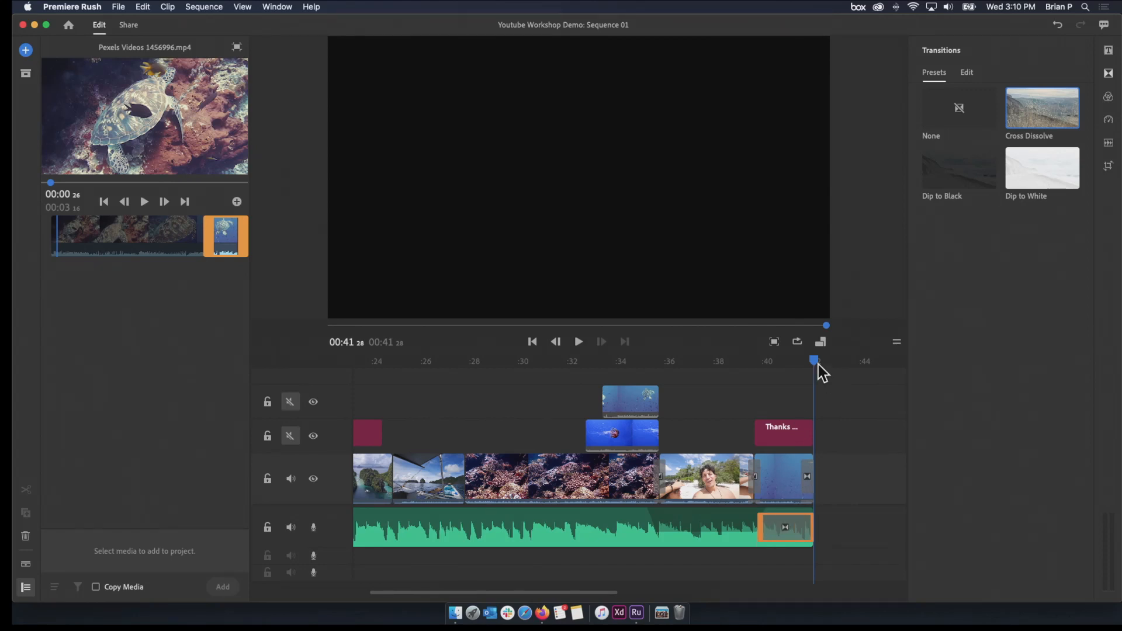
drag(817, 365, 757, 377)
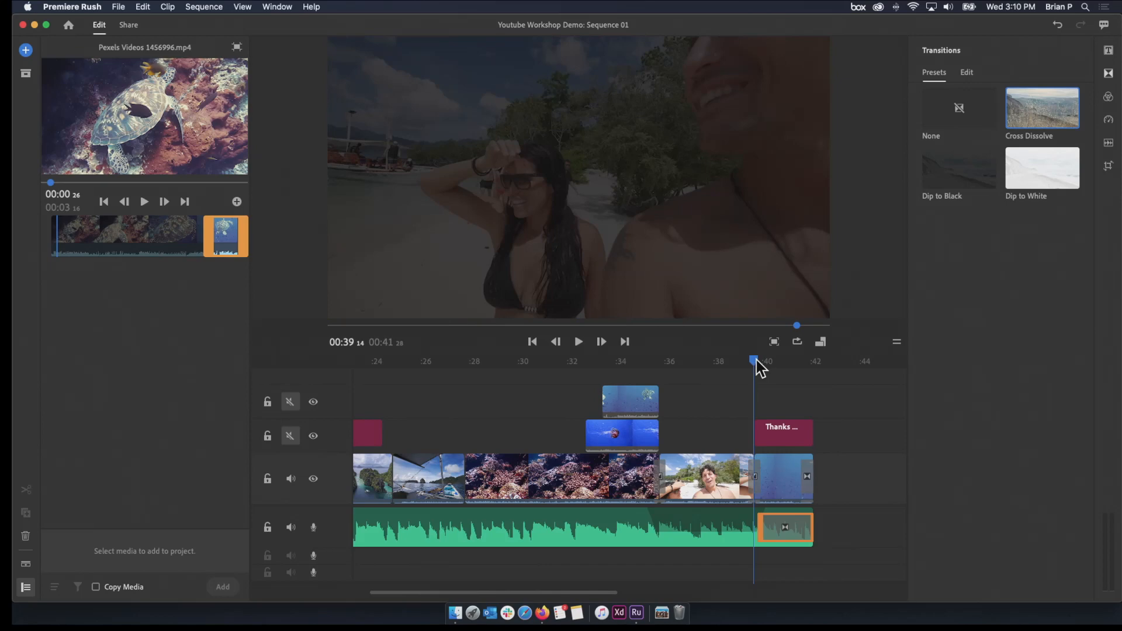
key(space)
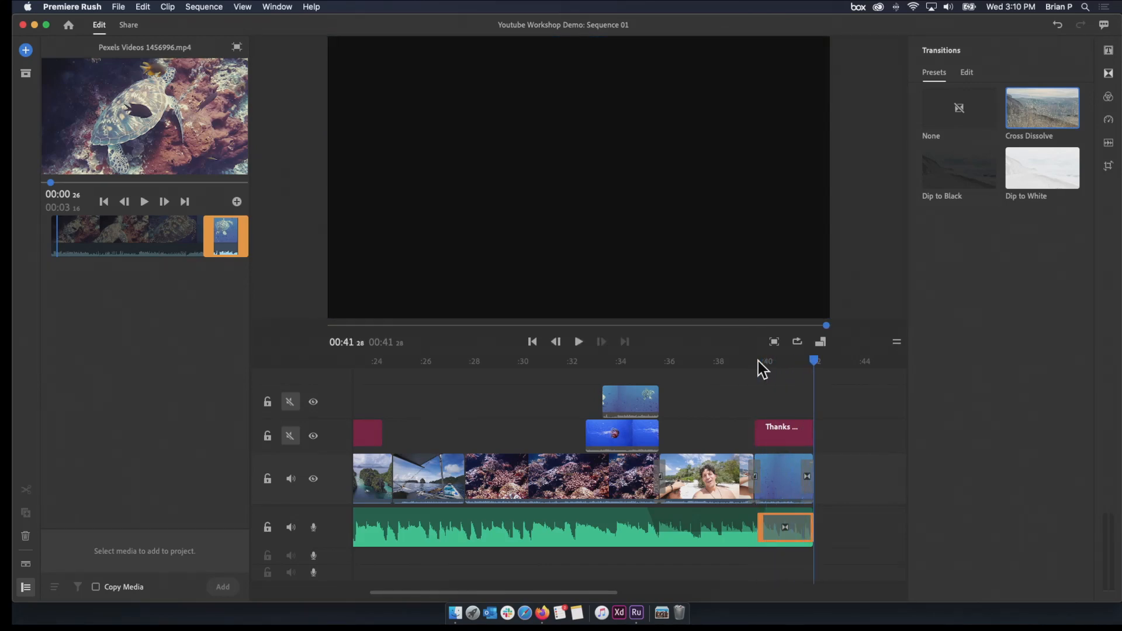
Show the whole sequence in the timeline and return the playhead to the beginning
drag(597, 592, 688, 583)
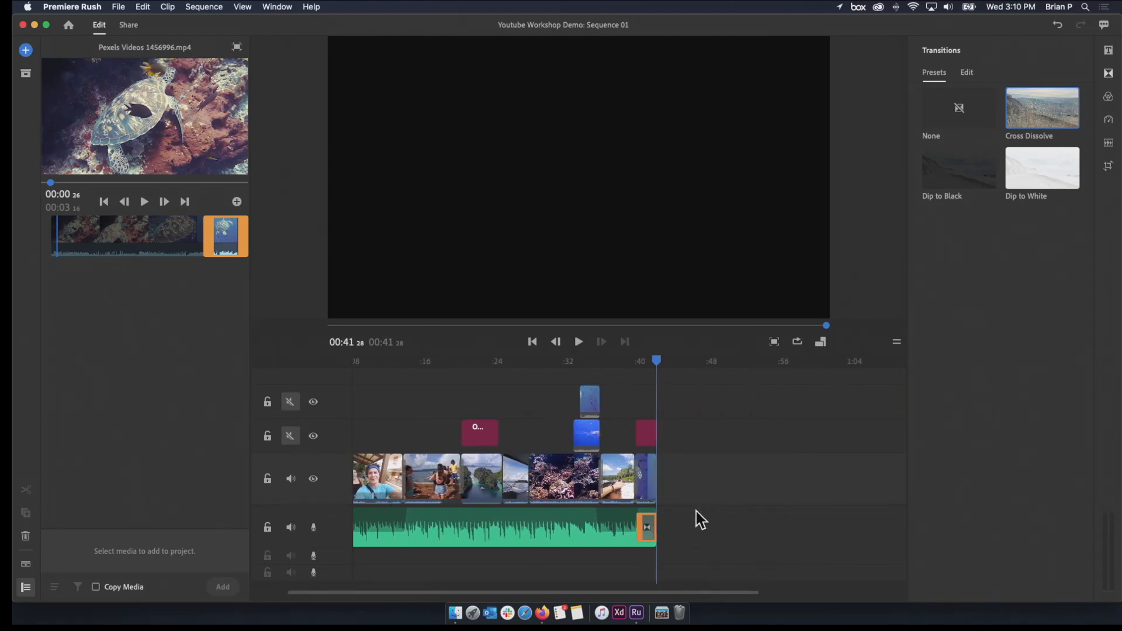
drag(657, 360, 279, 409)
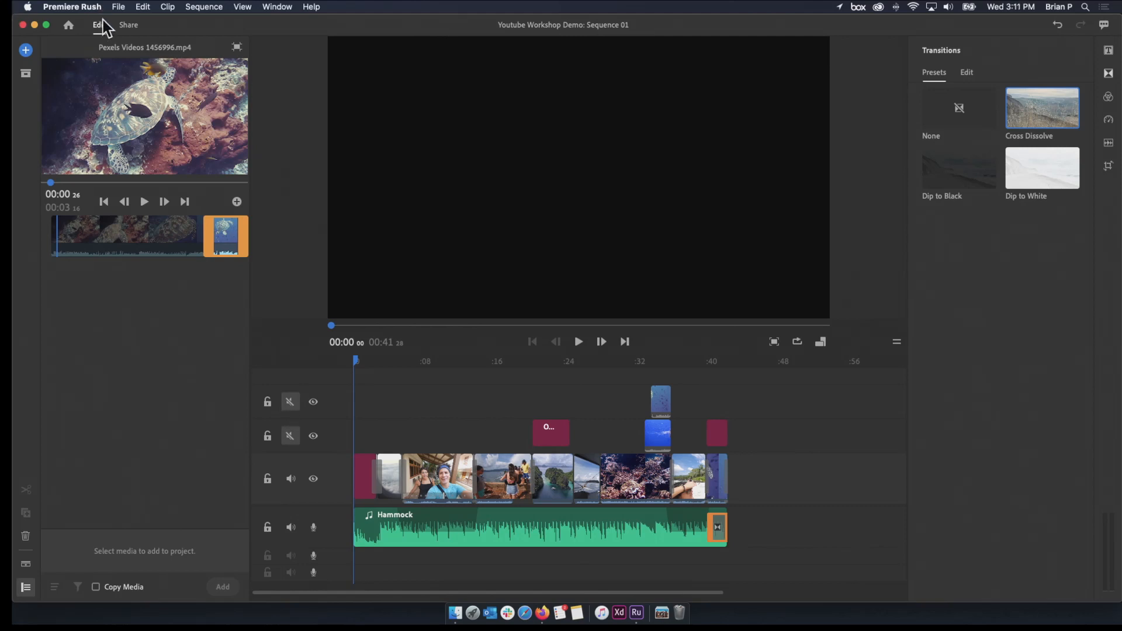
Export the sequence as a local video file named Youtube Workshop our trip.mp4, saved to the Desktop
click(123, 25)
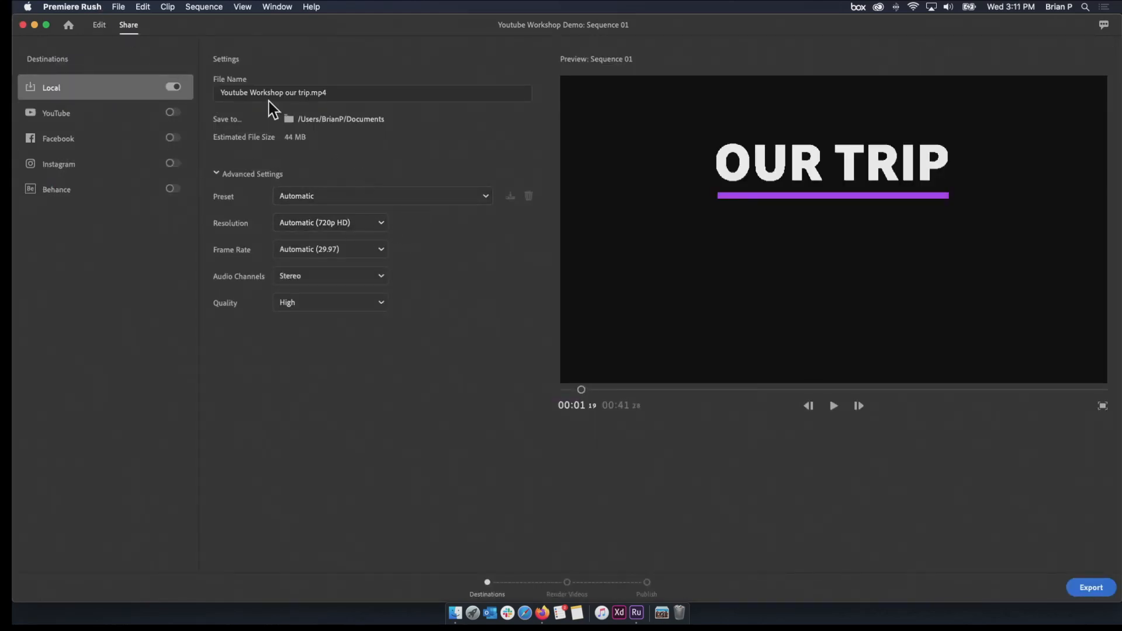
click(356, 119)
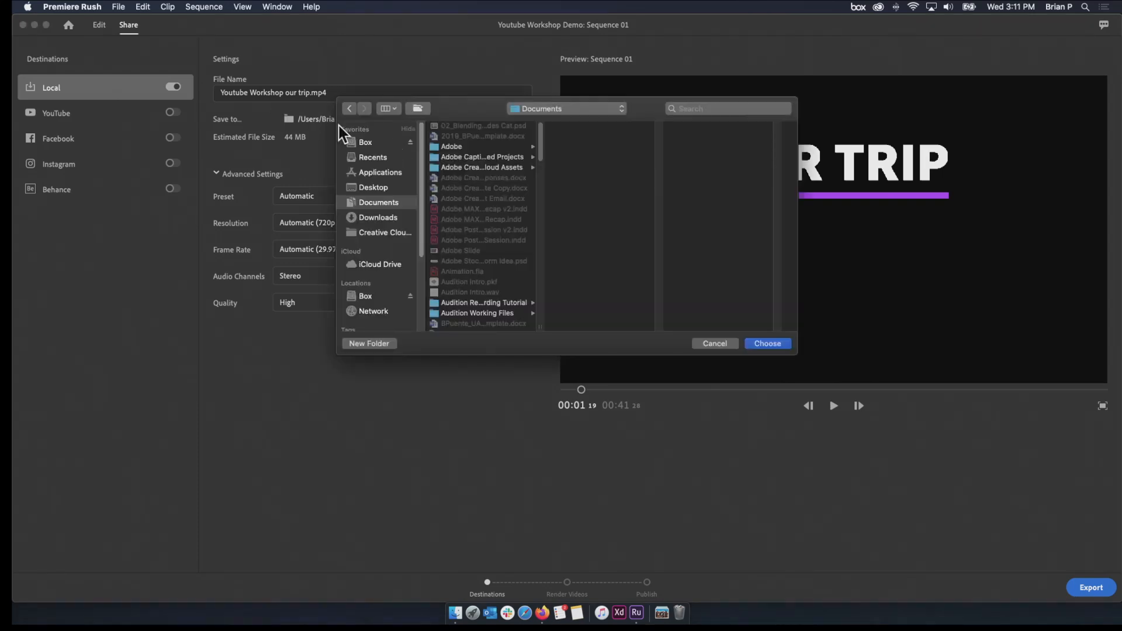
click(374, 188)
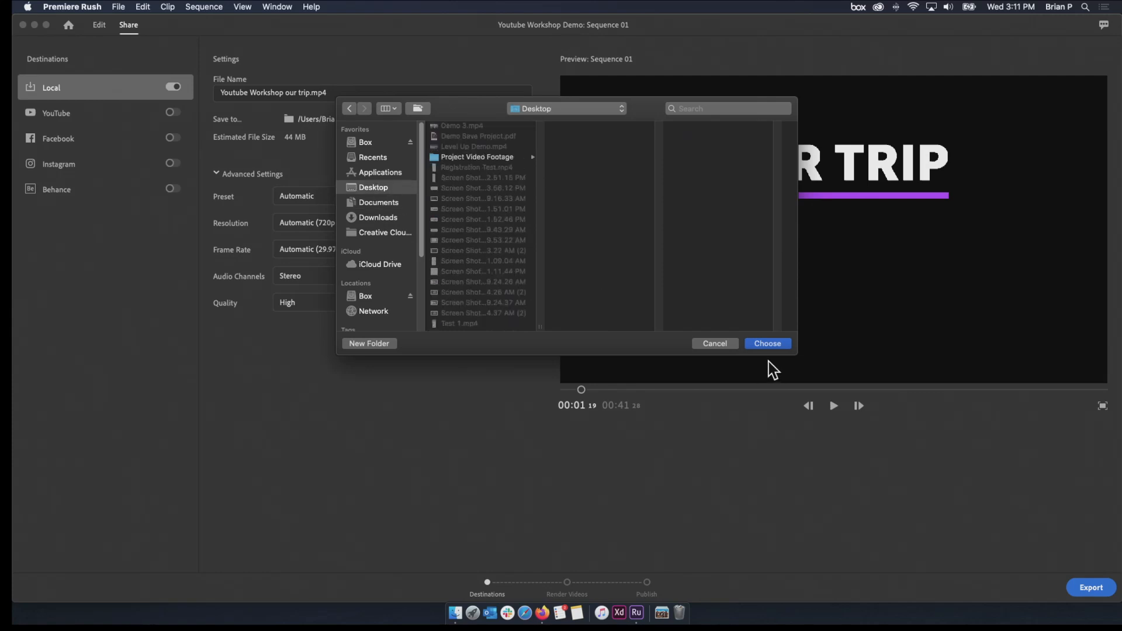
click(767, 344)
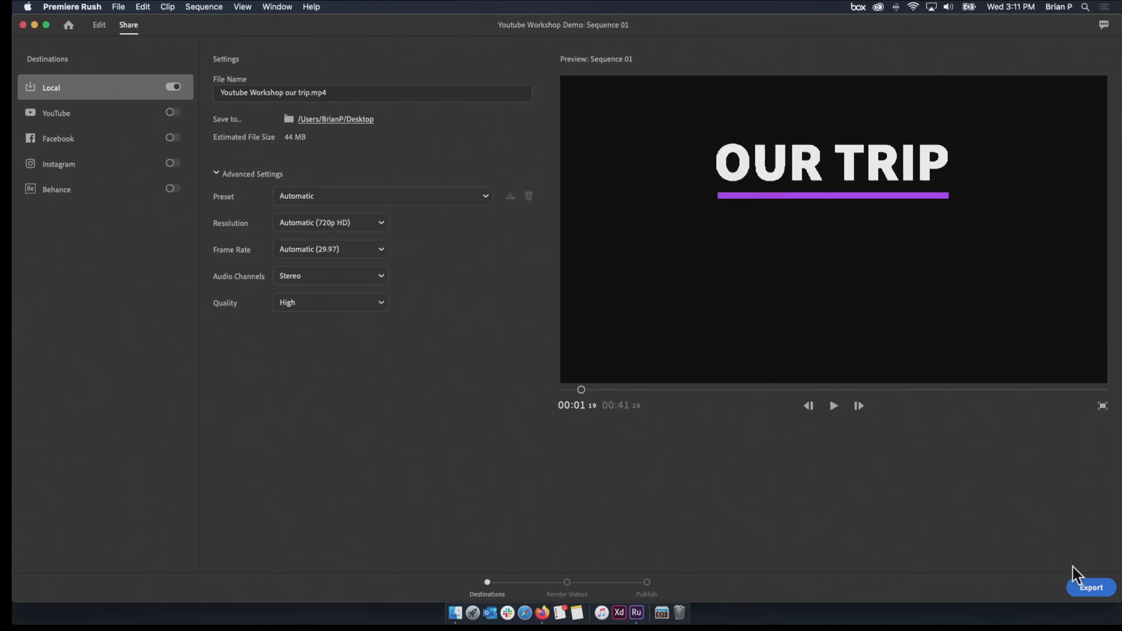
click(1091, 588)
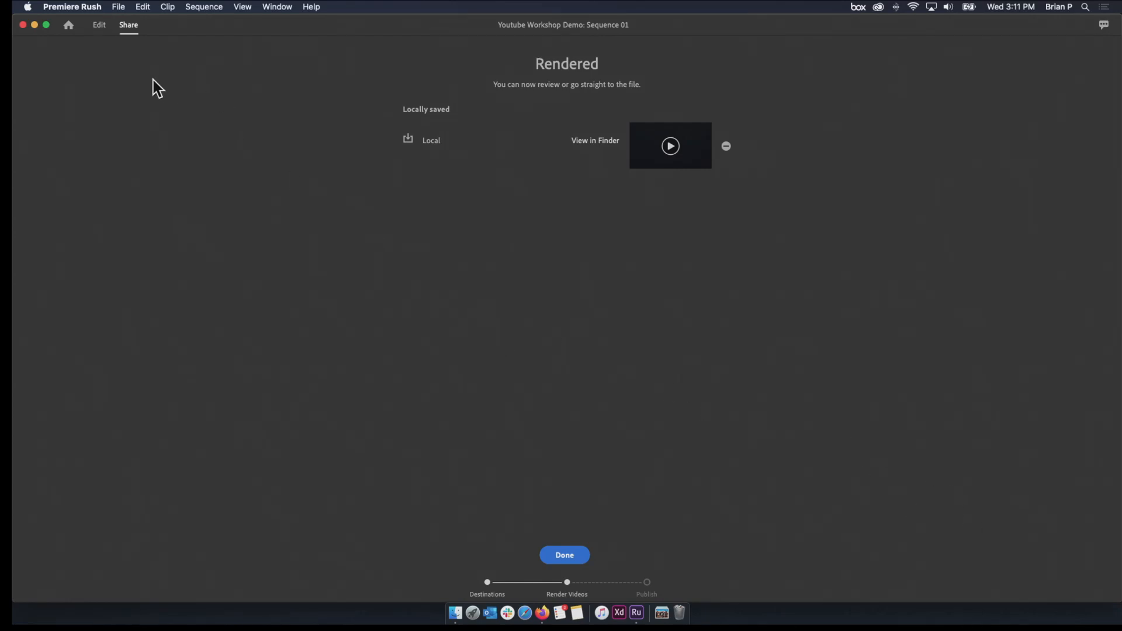
Return to editing the sequence and look through the timeline from its start to the closing clips
click(100, 23)
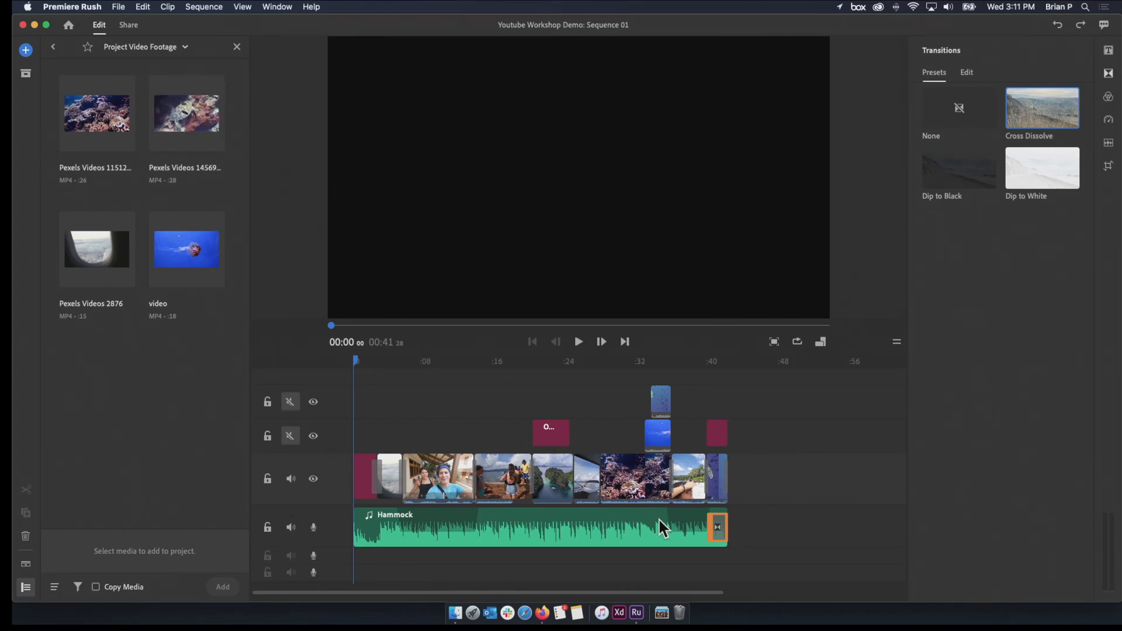
drag(715, 593, 665, 592)
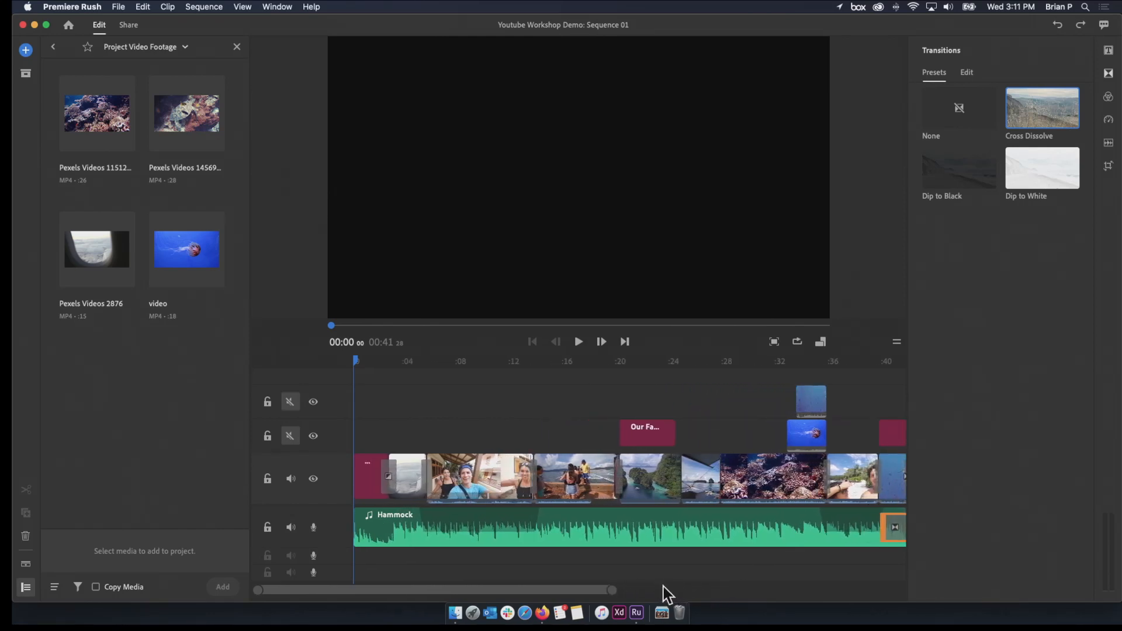
drag(585, 590, 630, 592)
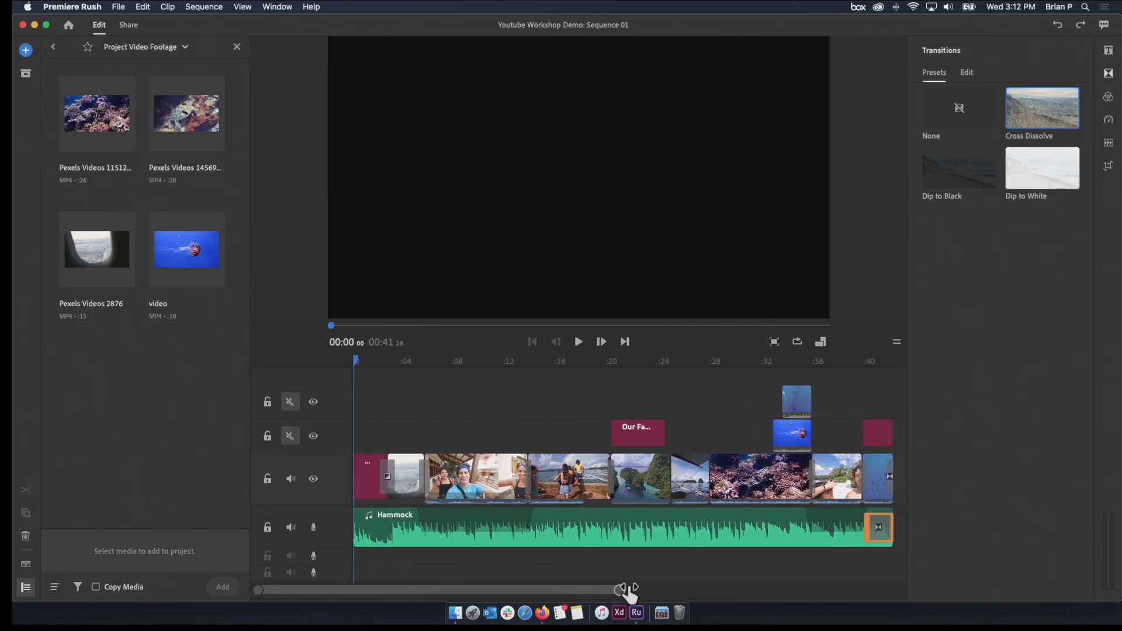
drag(630, 592, 590, 595)
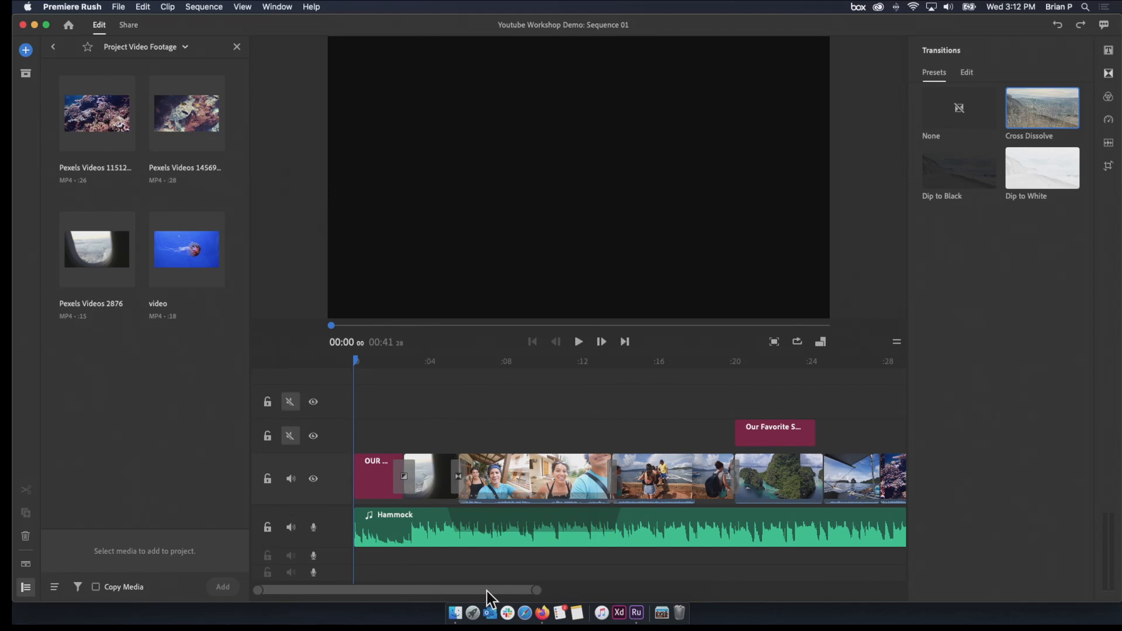
drag(487, 592, 543, 592)
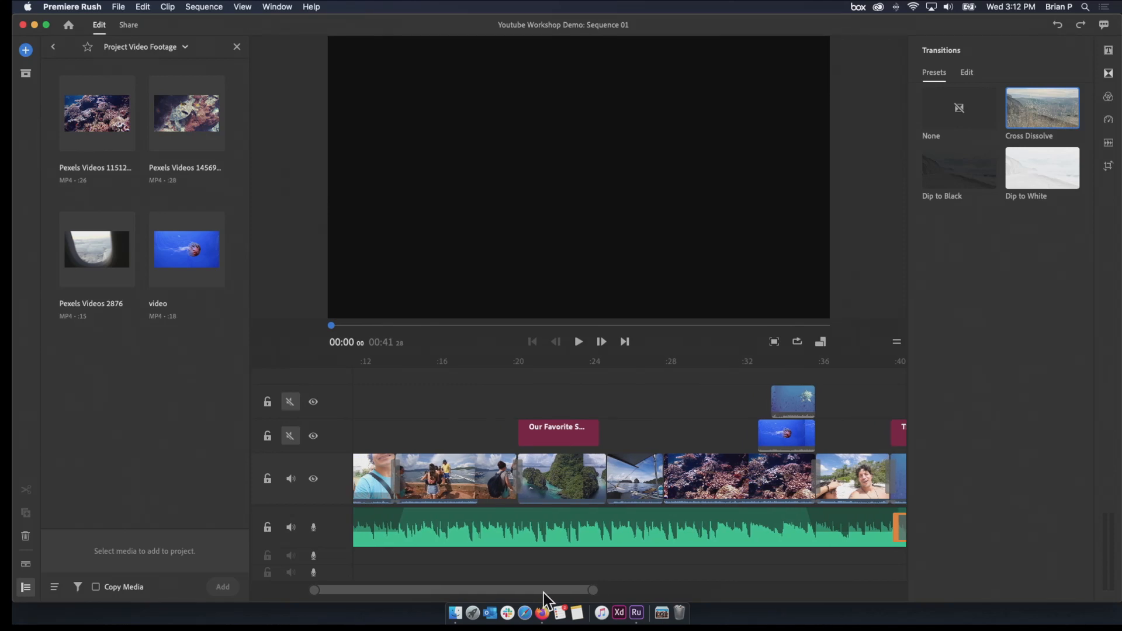
drag(543, 592, 558, 587)
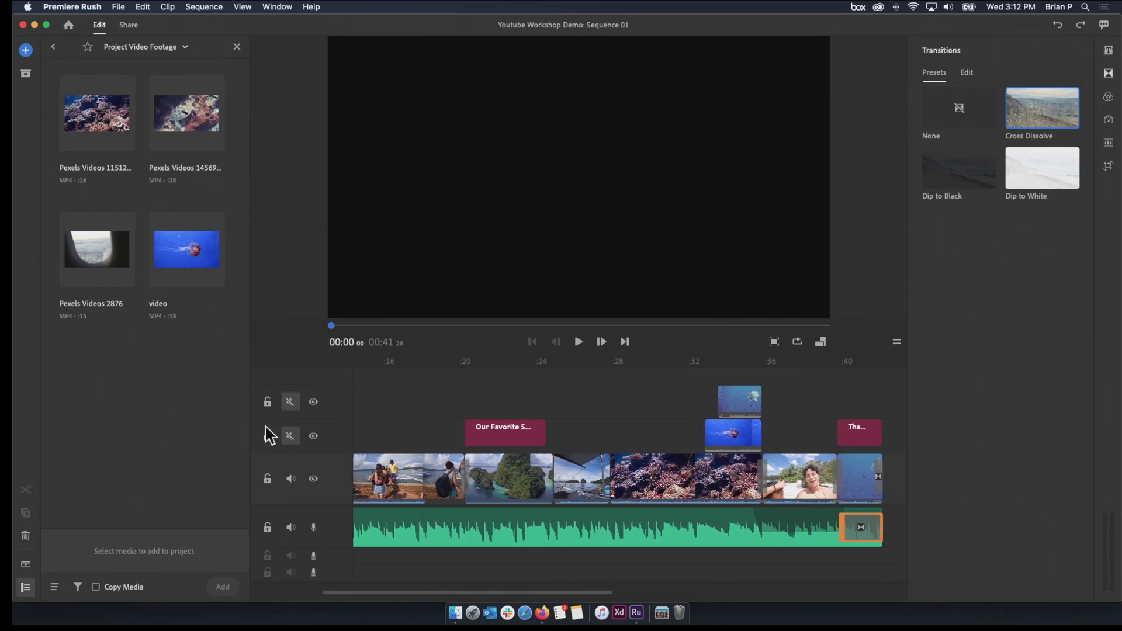
Hide and unhide the two overlay video tracks and unmute the audio of both
click(312, 436)
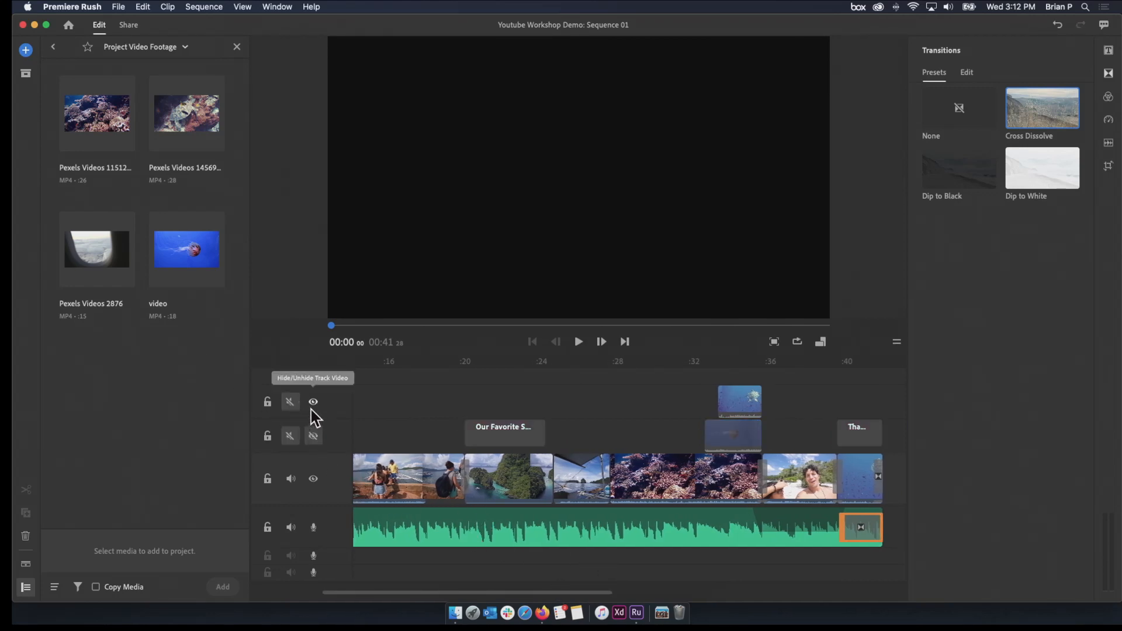
click(313, 401)
click(314, 402)
click(314, 436)
click(291, 436)
click(290, 405)
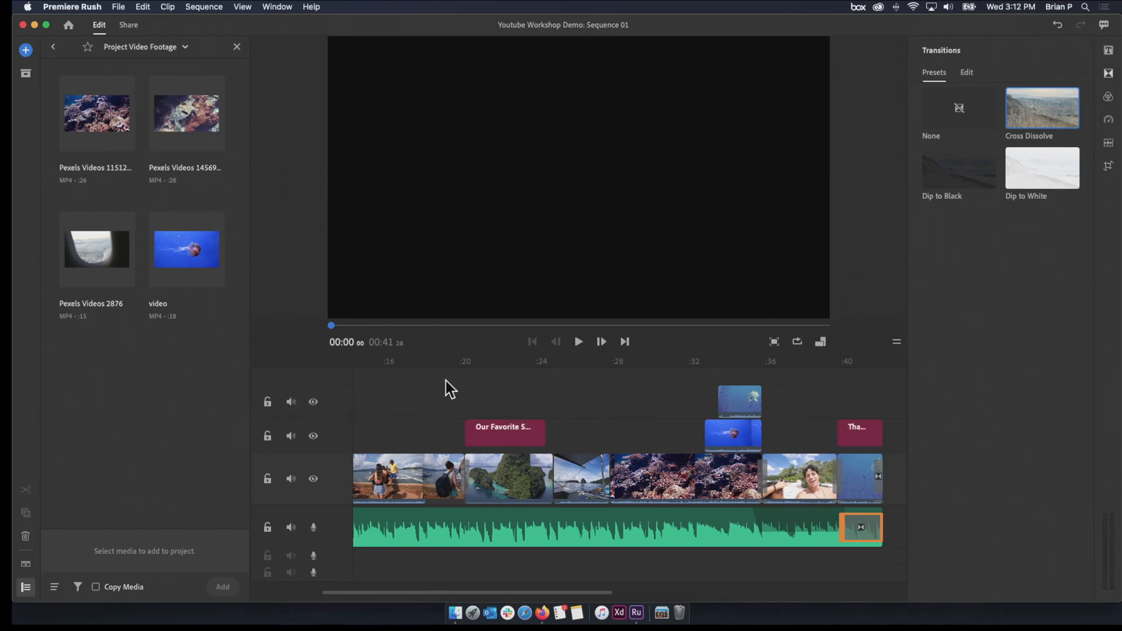
Play the sequence from the start of the boat-boarding clip and skip ahead to the boat deck clip
drag(413, 361, 463, 393)
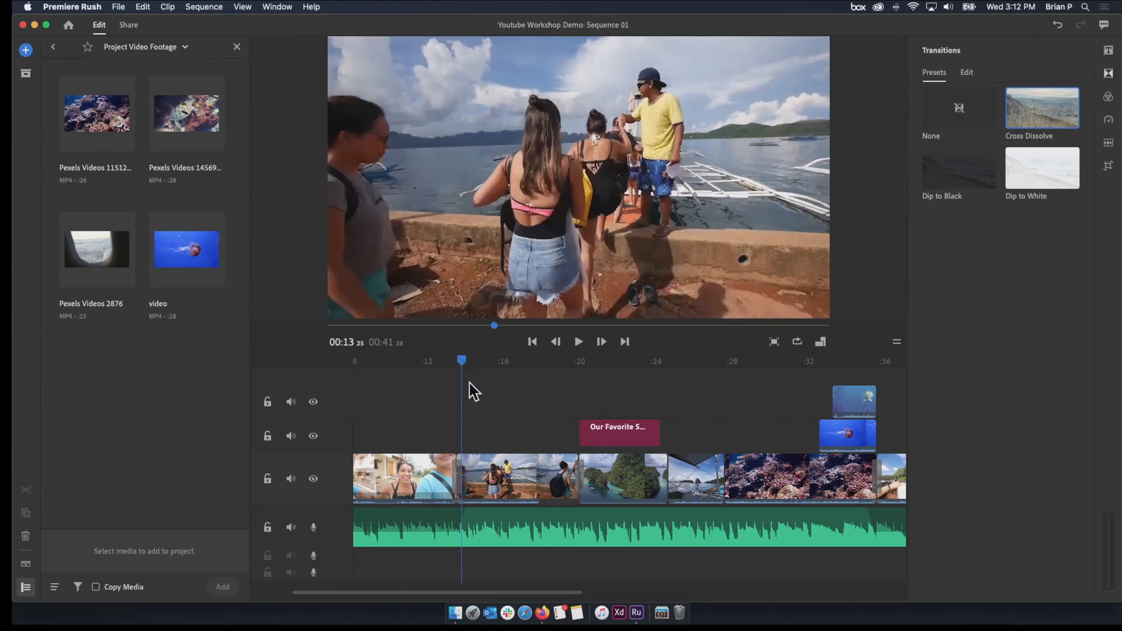
click(580, 340)
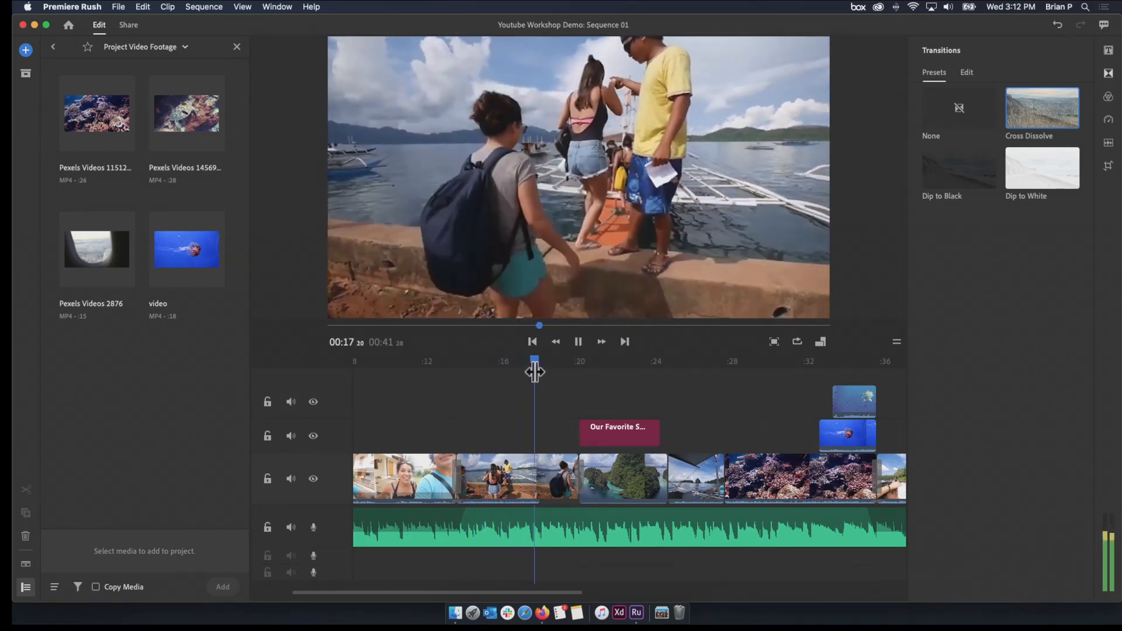
drag(549, 362, 740, 362)
drag(741, 435, 672, 430)
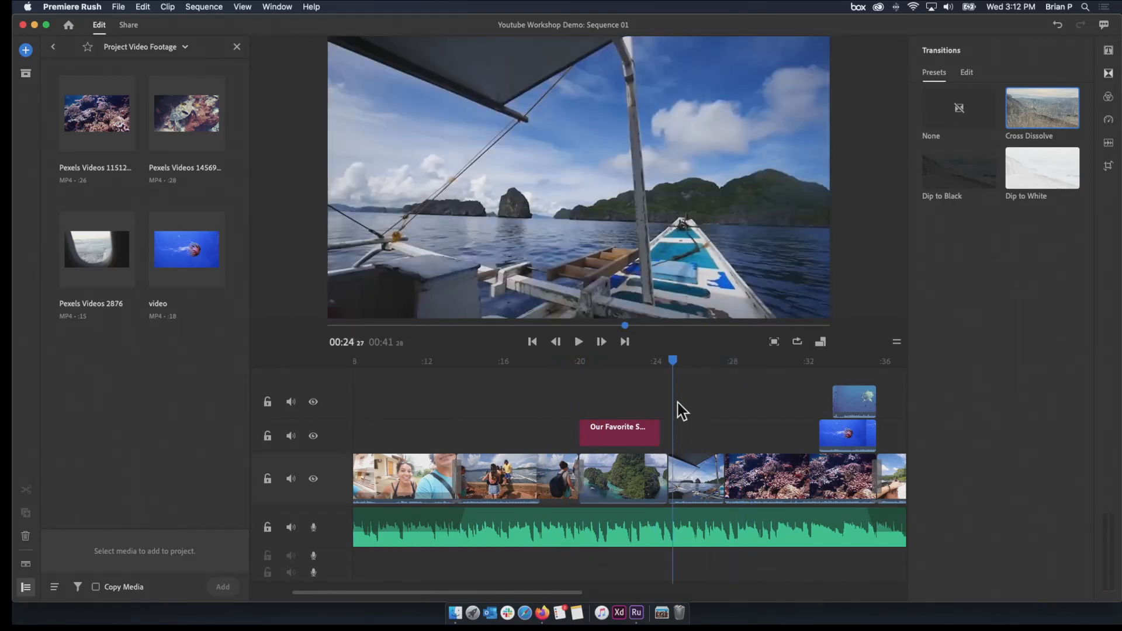
Separate the audio from the boat-boarding clip and delete the separated audio
drag(644, 375, 497, 450)
click(501, 480)
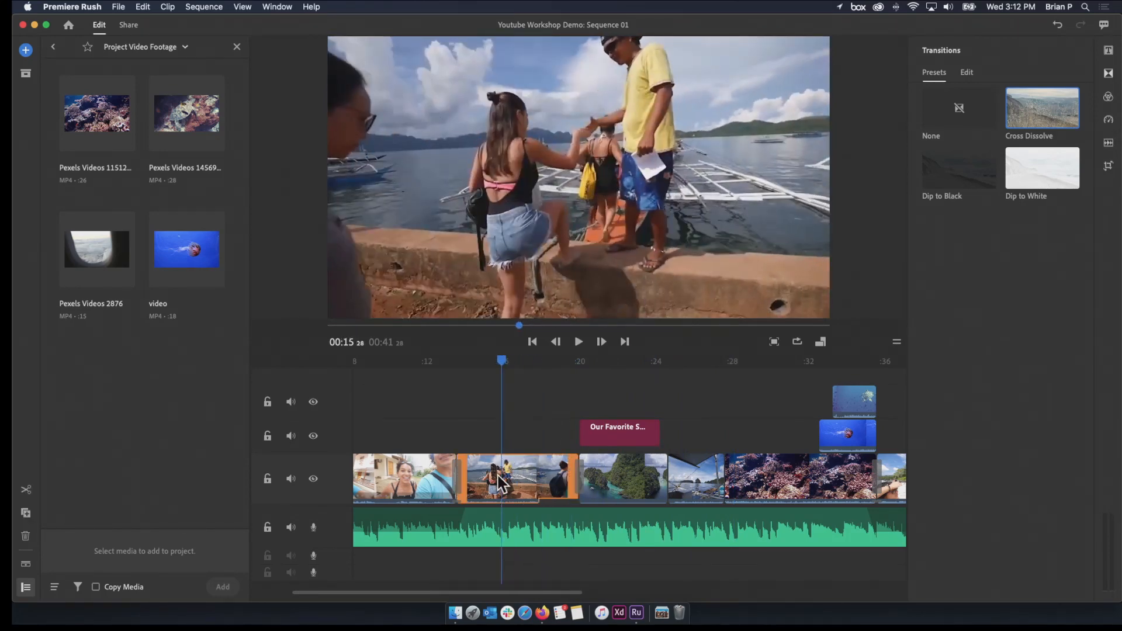
right_click(526, 490)
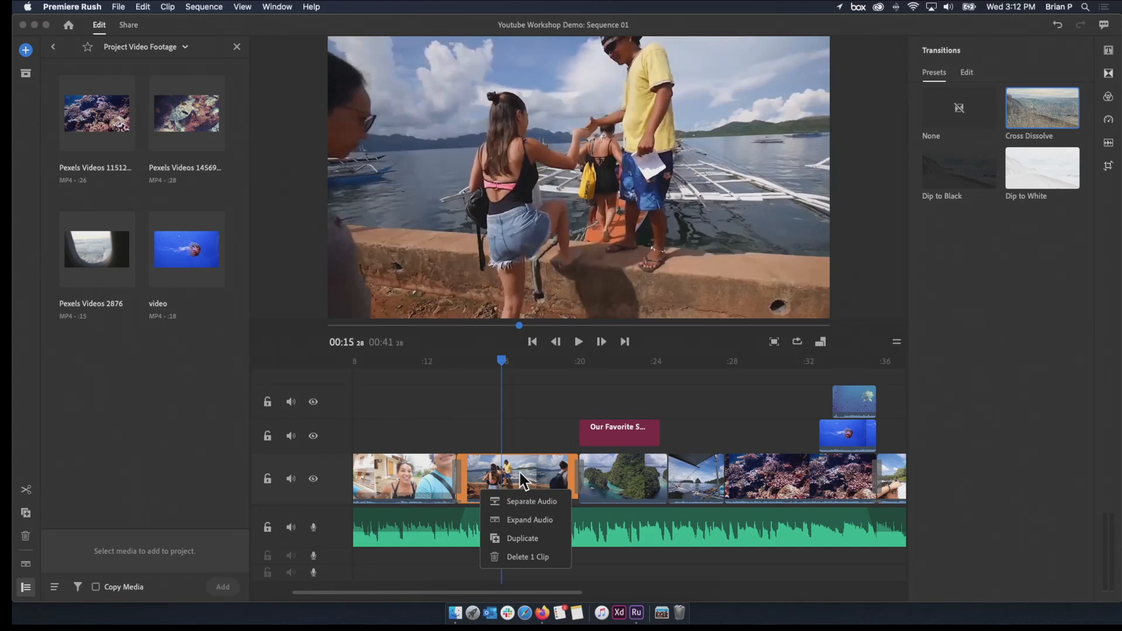
click(518, 471)
right_click(518, 471)
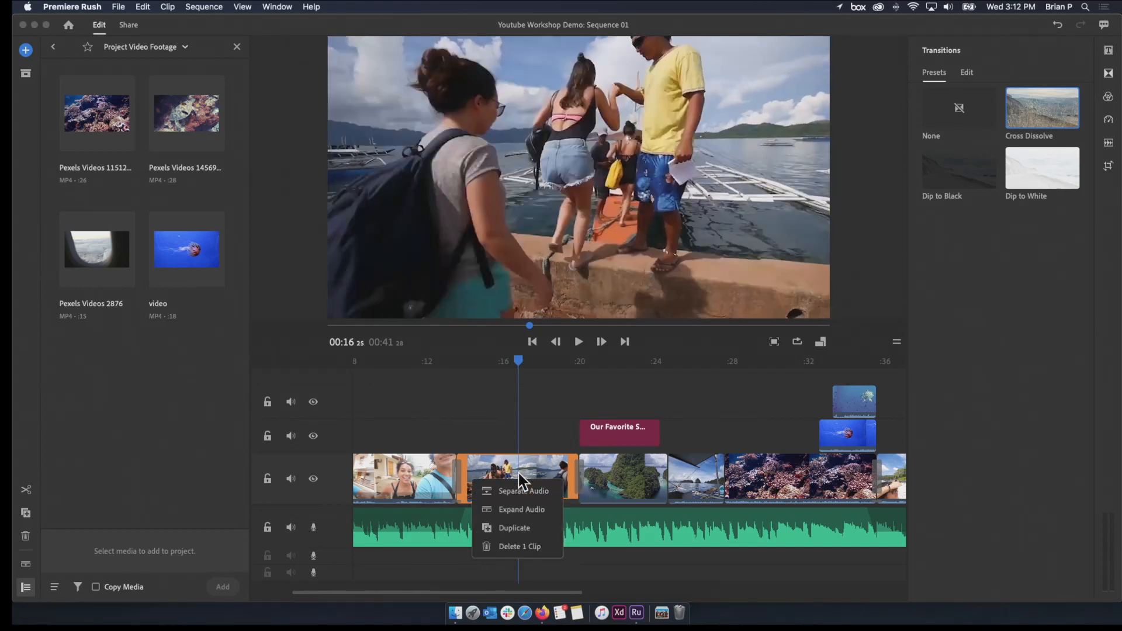
click(518, 472)
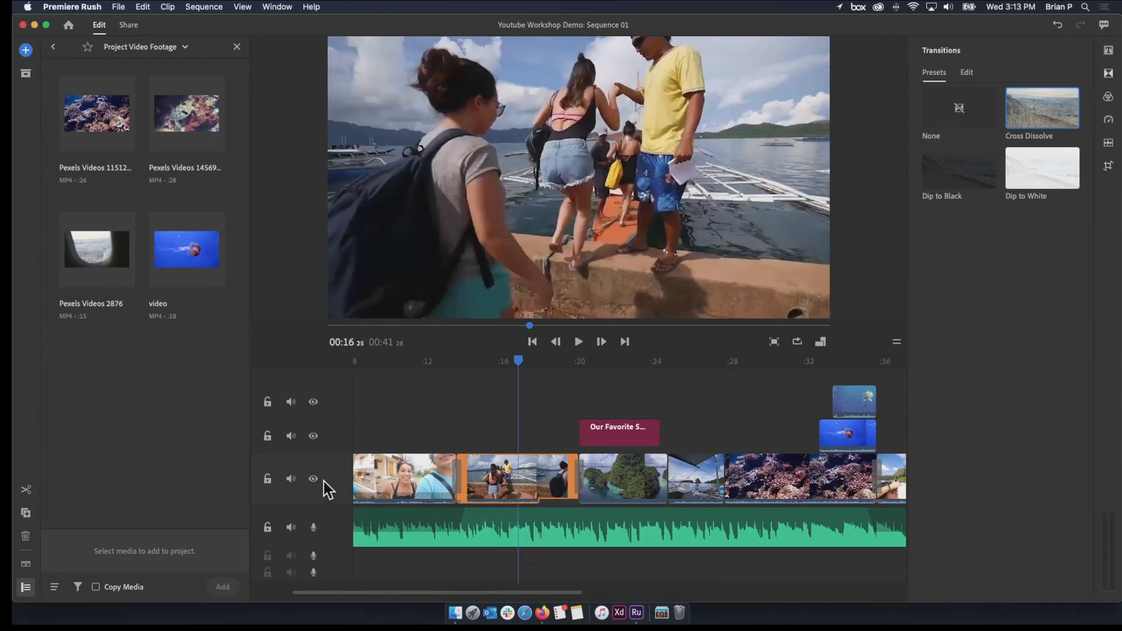
right_click(543, 477)
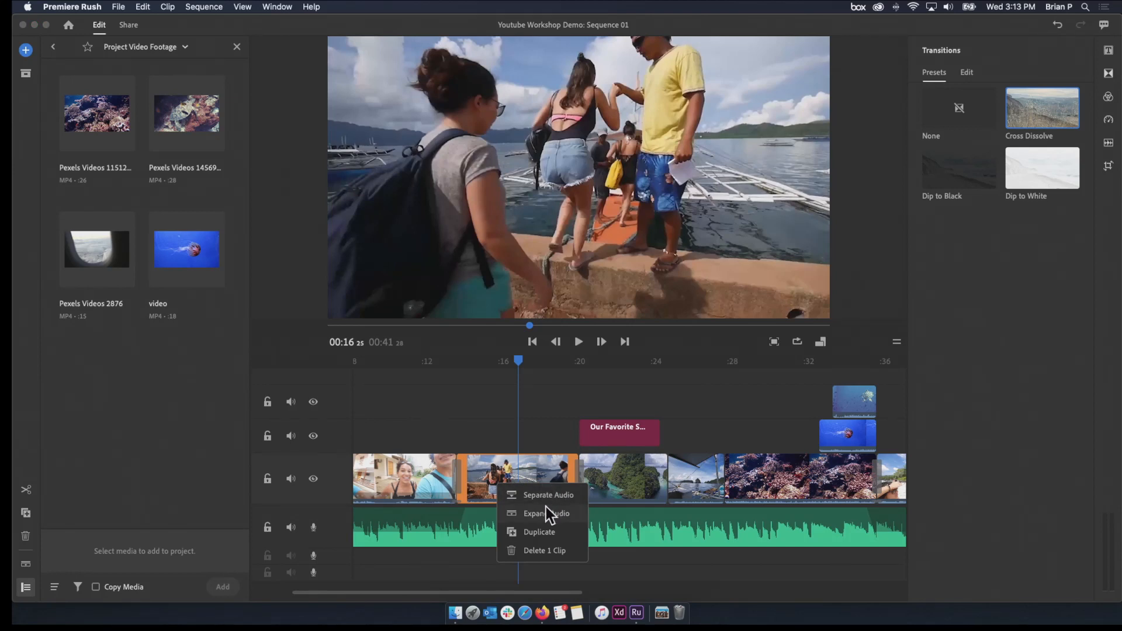
click(549, 497)
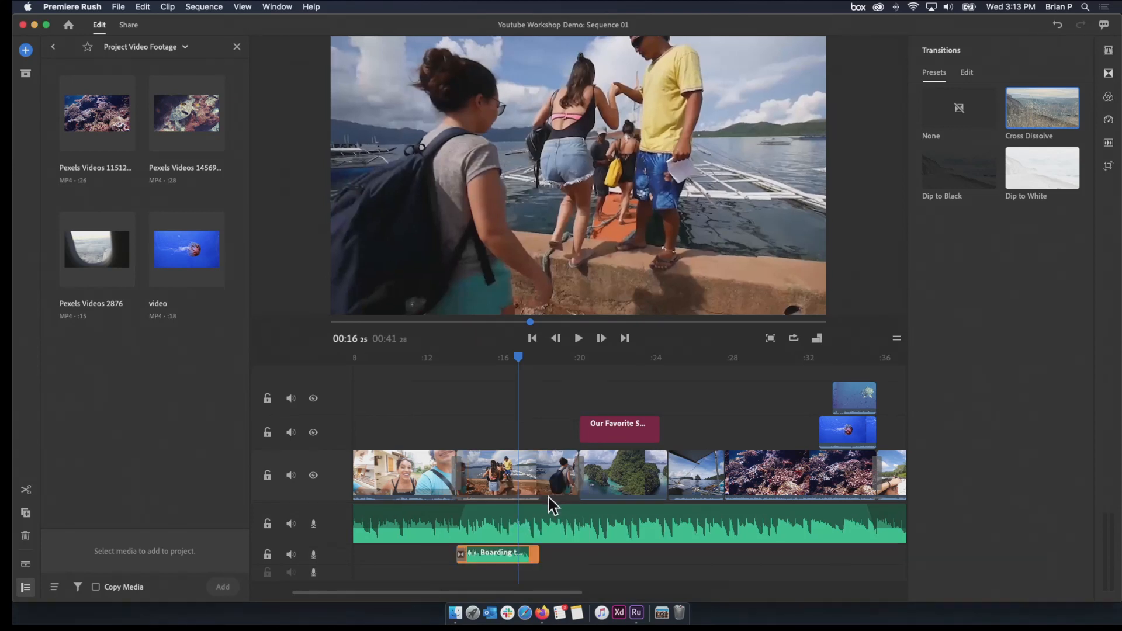
click(500, 557)
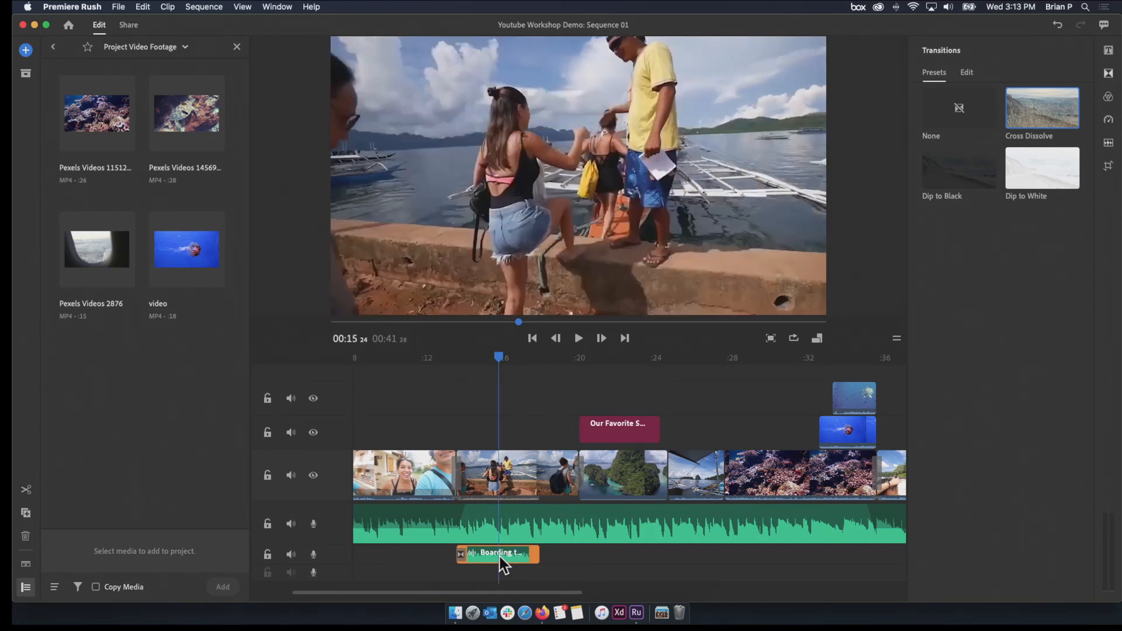
key(Delete)
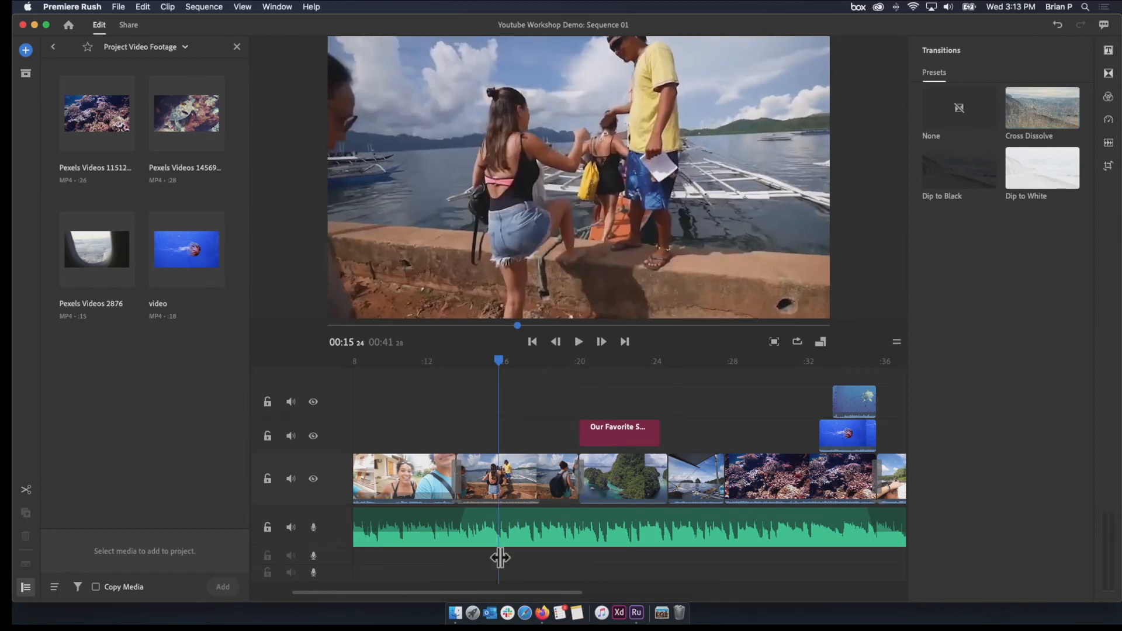
Undo the audio deletion and separation on the boat-boarding clip and unhide both overlay video tracks
click(536, 466)
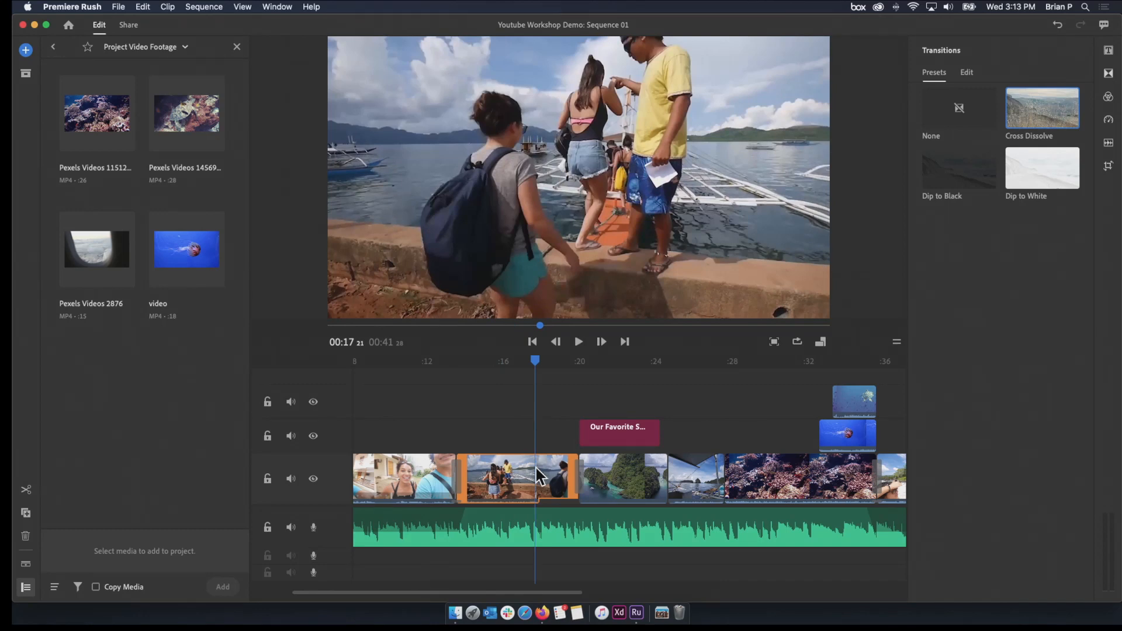
key(super+z)
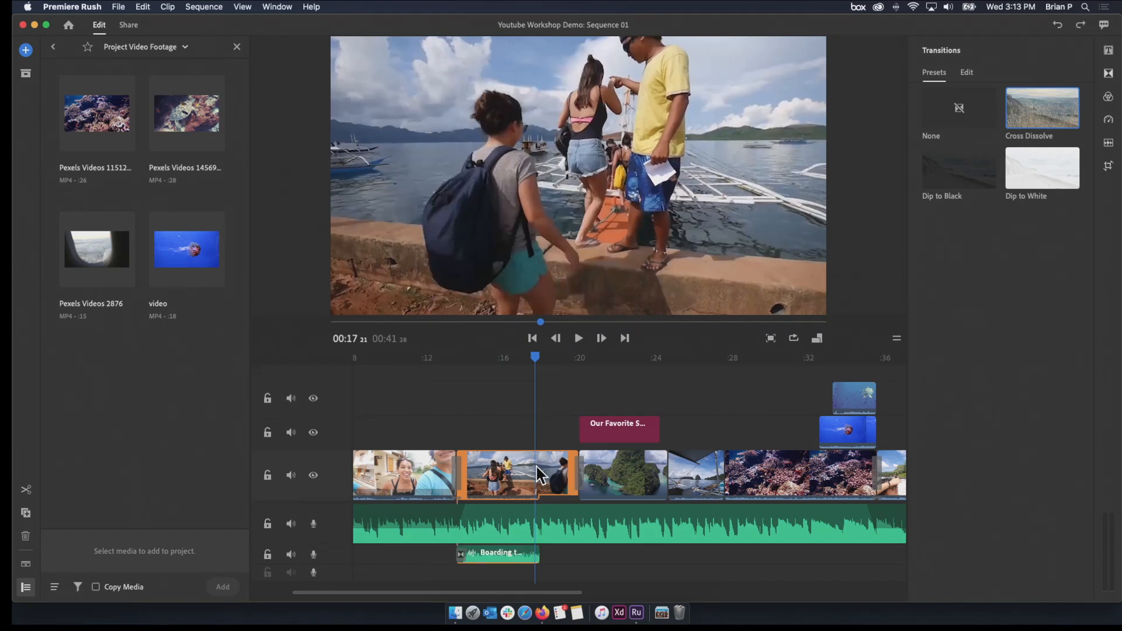
key(super+shift+z)
key(super+z)
key(super+z)
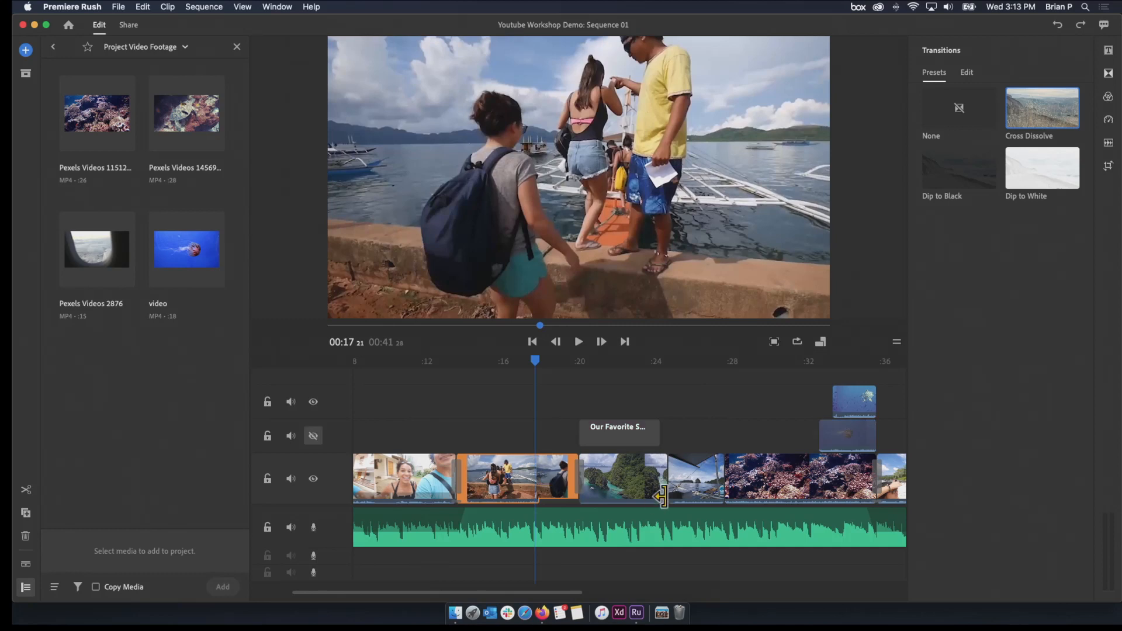
click(314, 436)
click(313, 402)
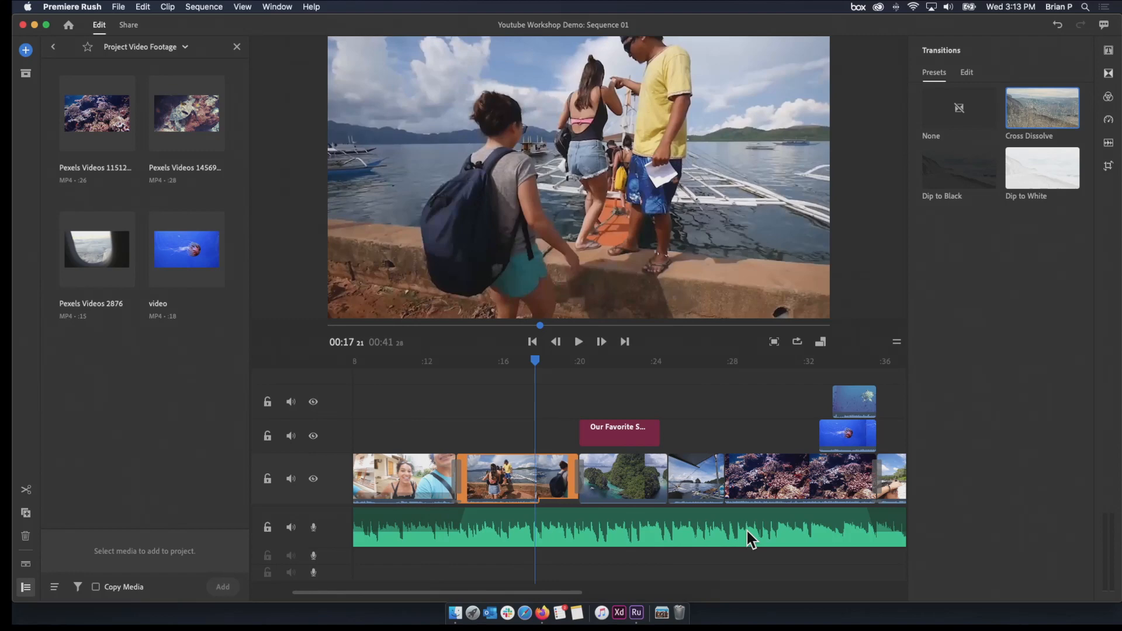
Play the coral reef clip from about 30 seconds and check the turtle overlay above it at about 34 seconds
drag(533, 363, 643, 450)
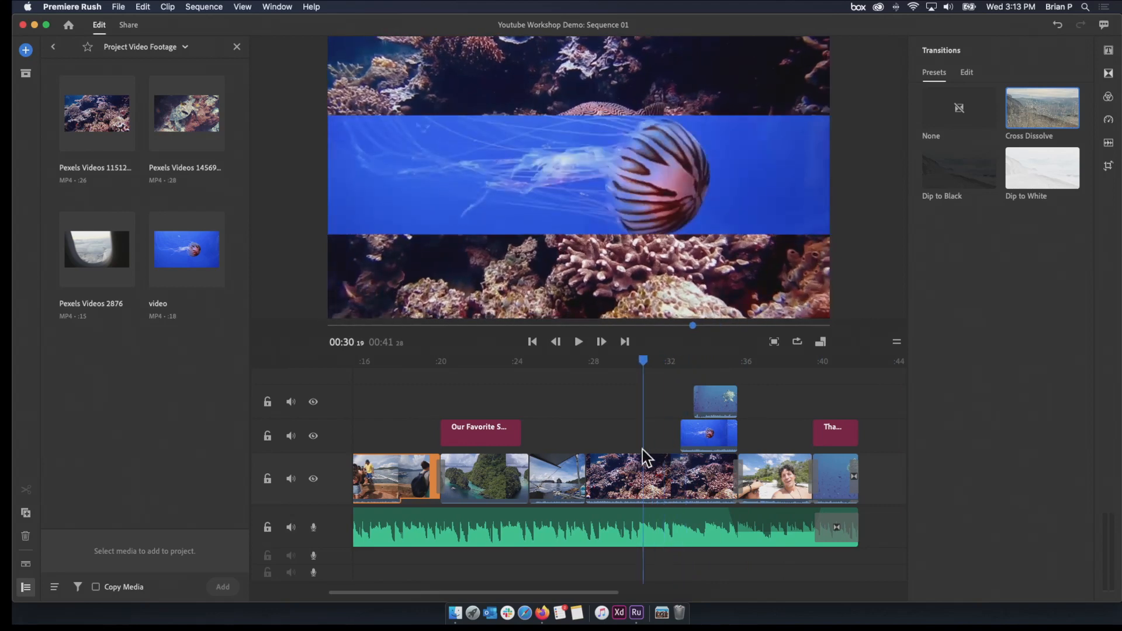
click(642, 453)
click(639, 362)
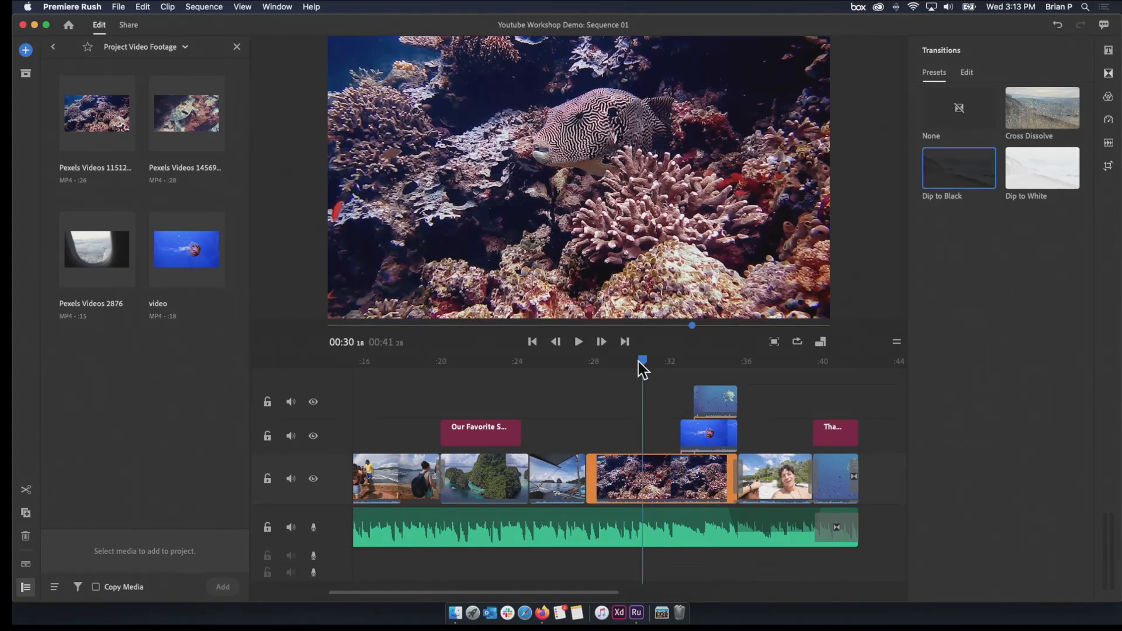
click(580, 342)
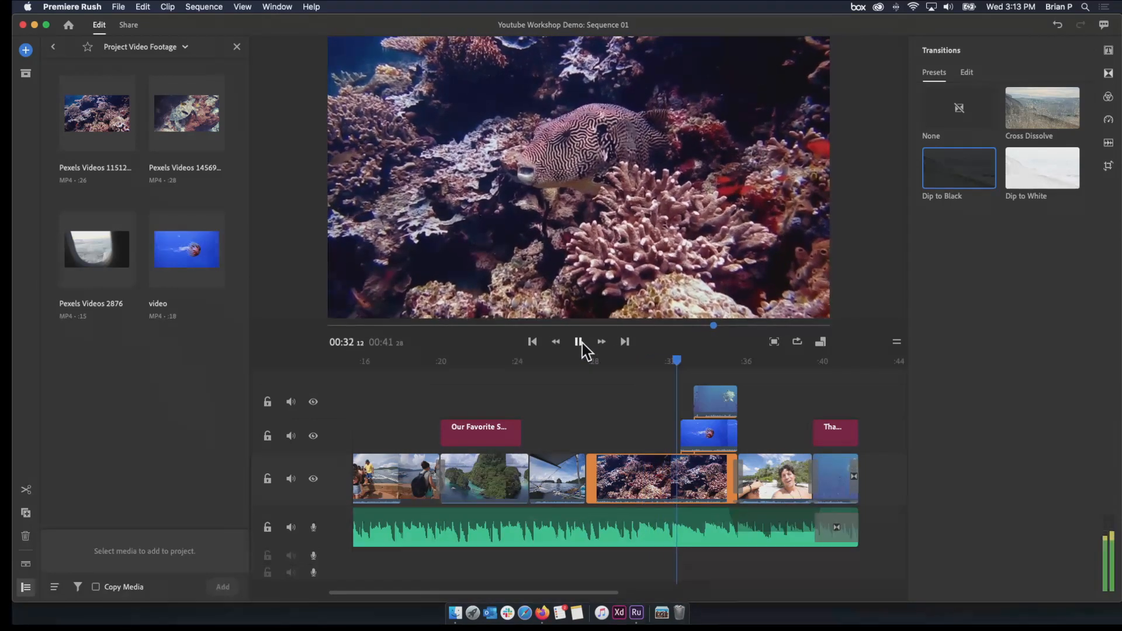
click(582, 343)
click(697, 402)
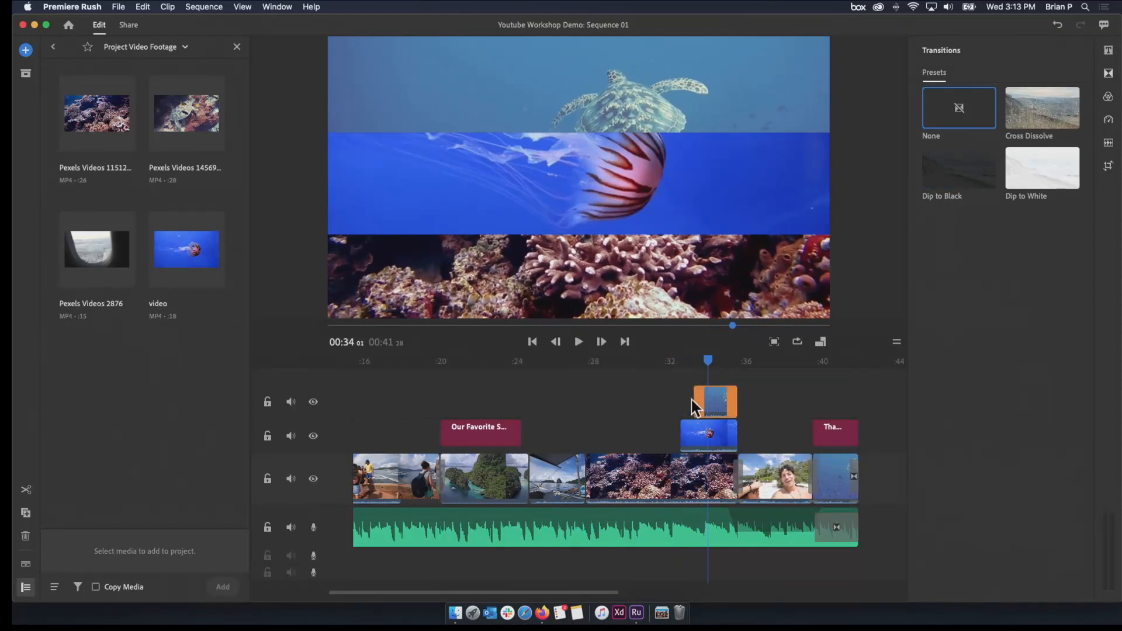
Set the coral reef clip's volume to 35, mute the clip and expand the audio of the main video track
drag(710, 362, 659, 391)
click(659, 479)
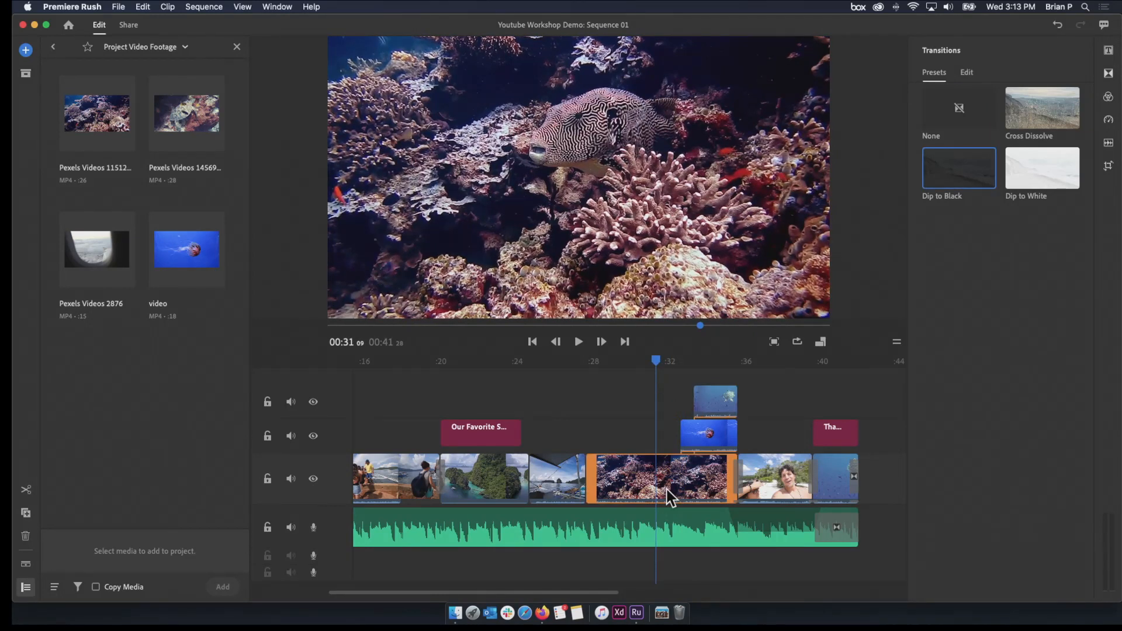
click(1106, 121)
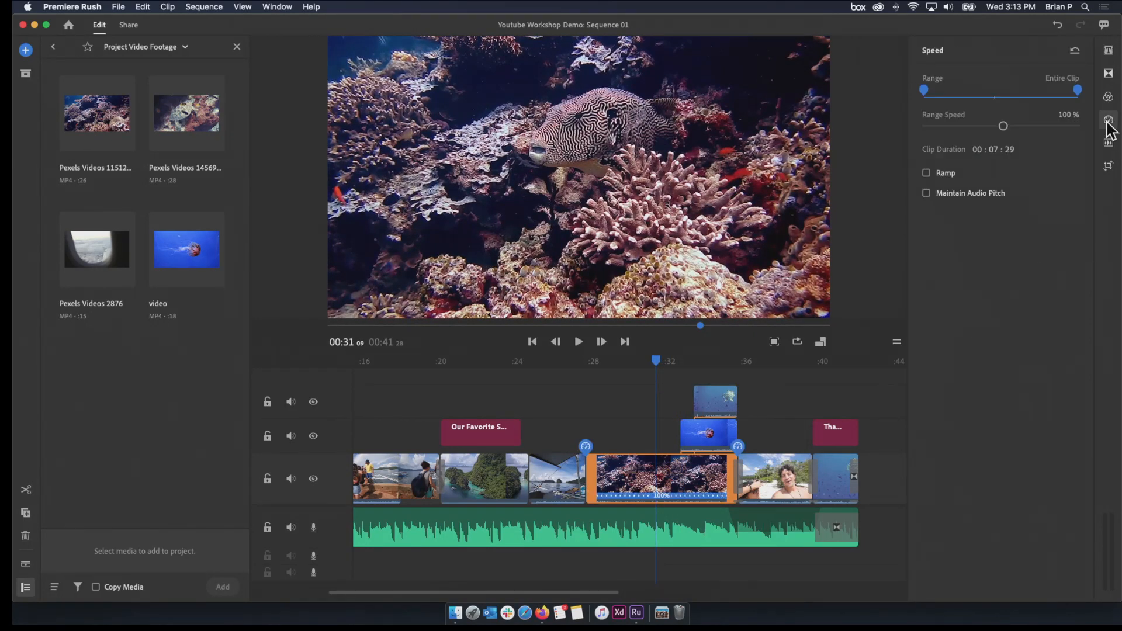
click(1109, 142)
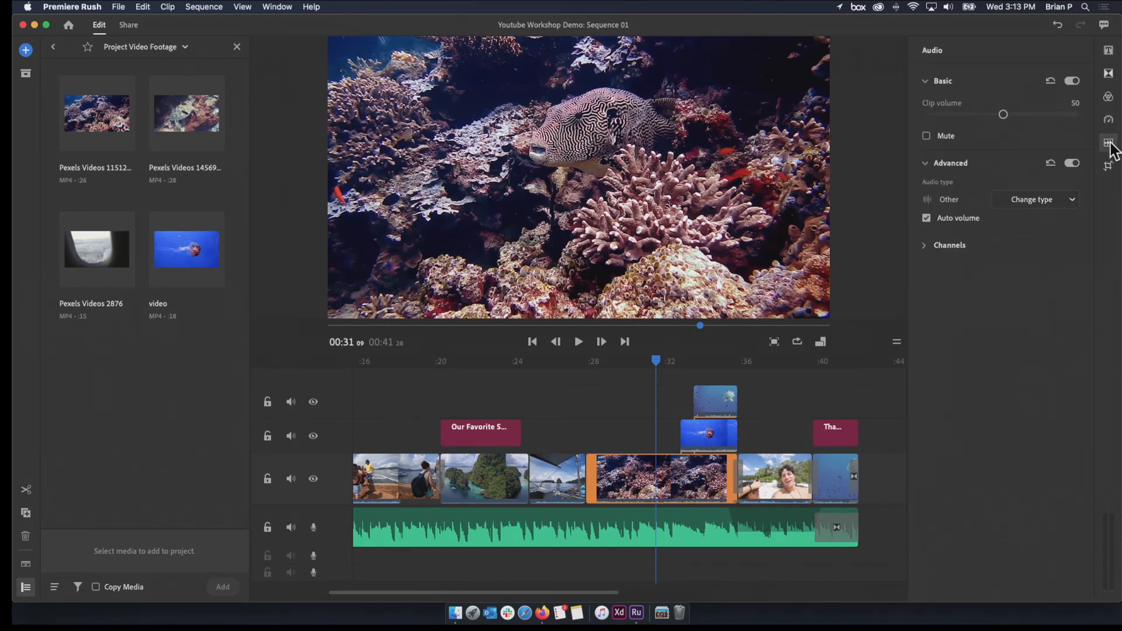
drag(1004, 115, 1003, 120)
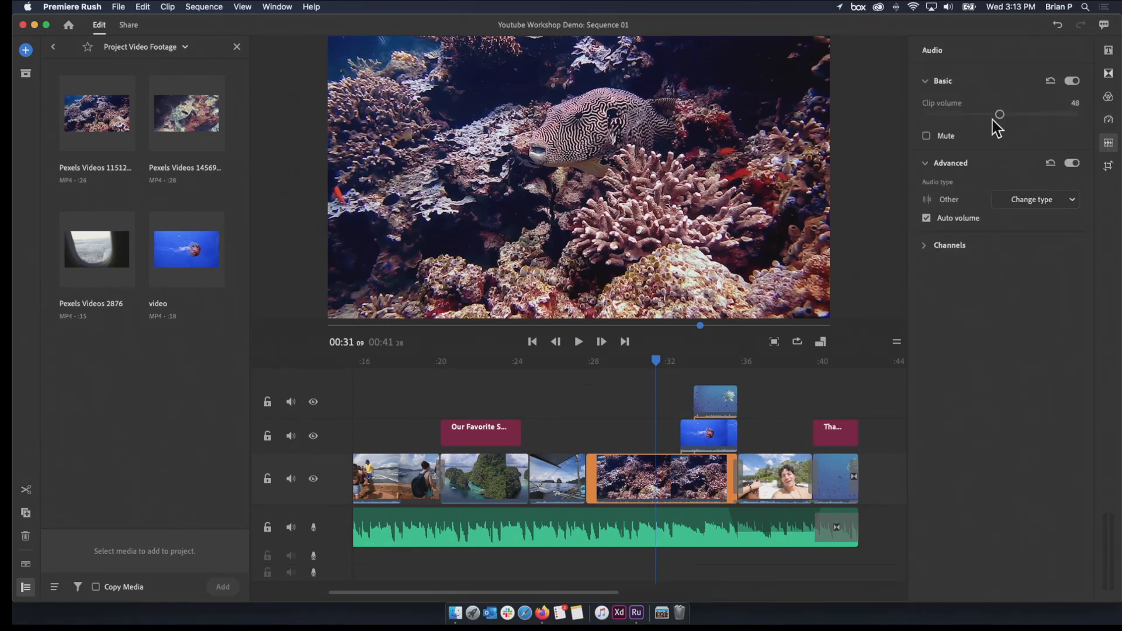
click(27, 563)
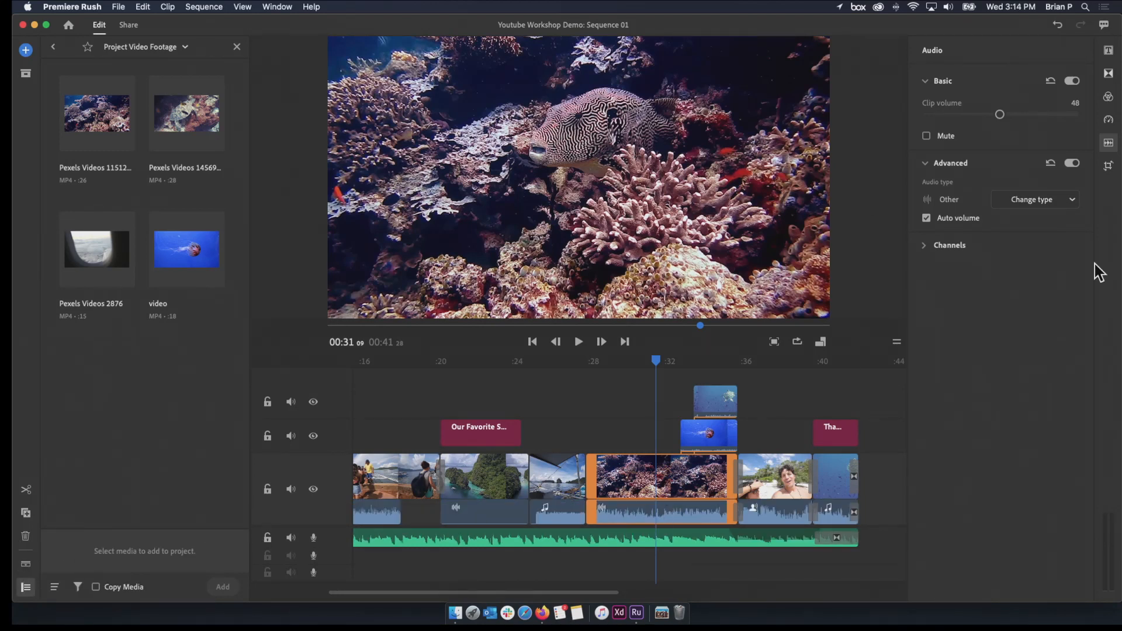
mouse_move(991, 119)
mouse_down()
mouse_move(962, 120)
mouse_move(979, 119)
mouse_up()
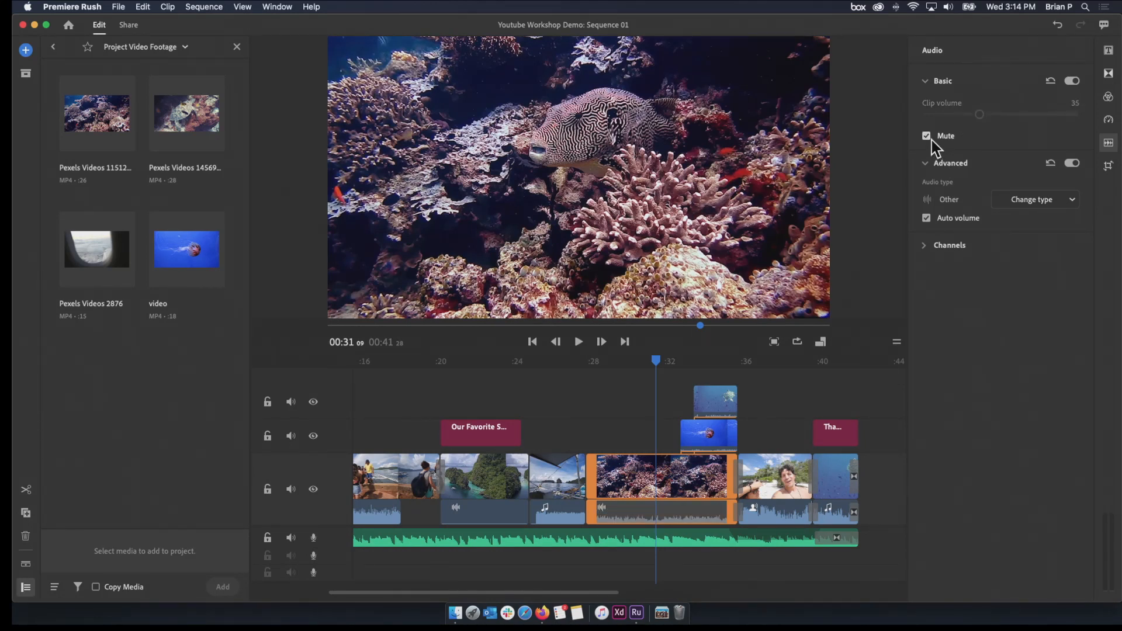
Mute the jellyfish and turtle overlay clips above the coral reef clip
click(725, 444)
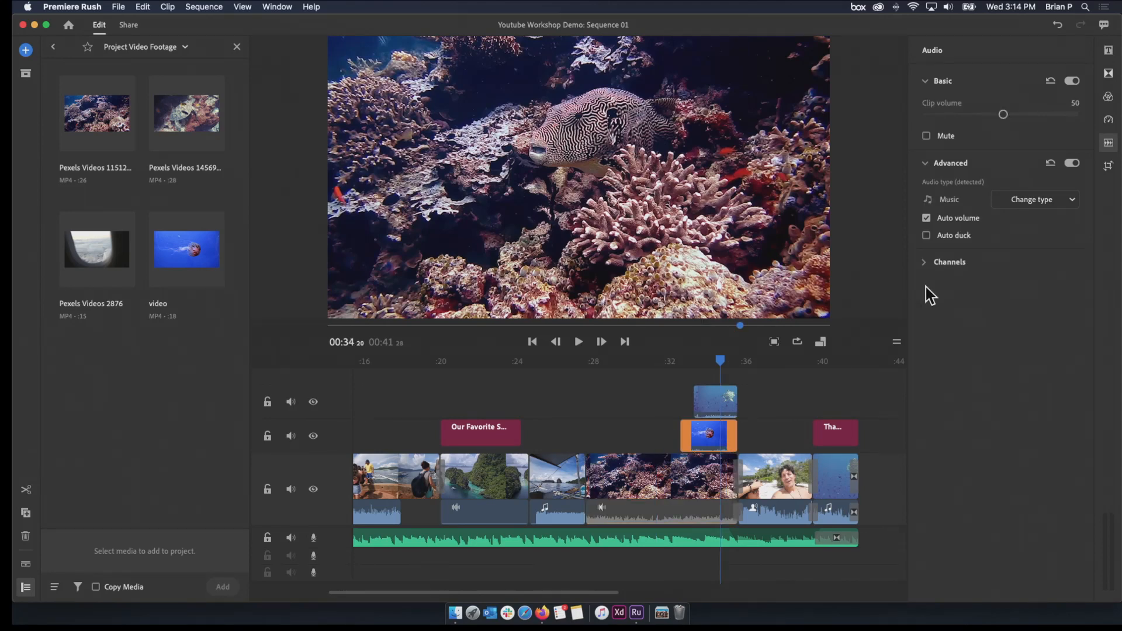
click(705, 403)
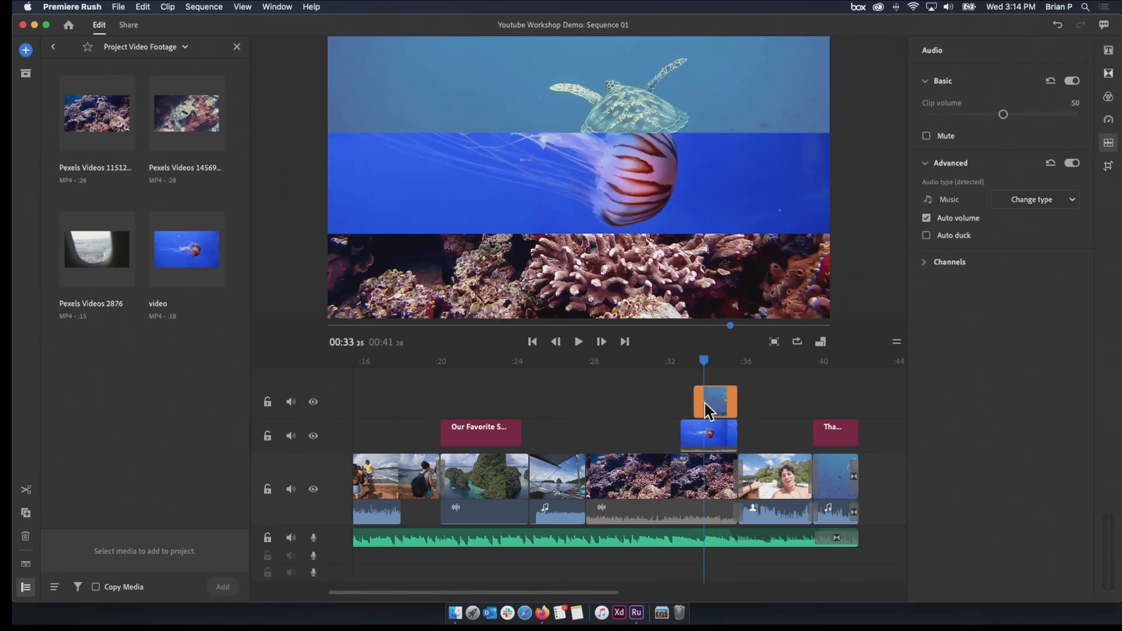
click(930, 135)
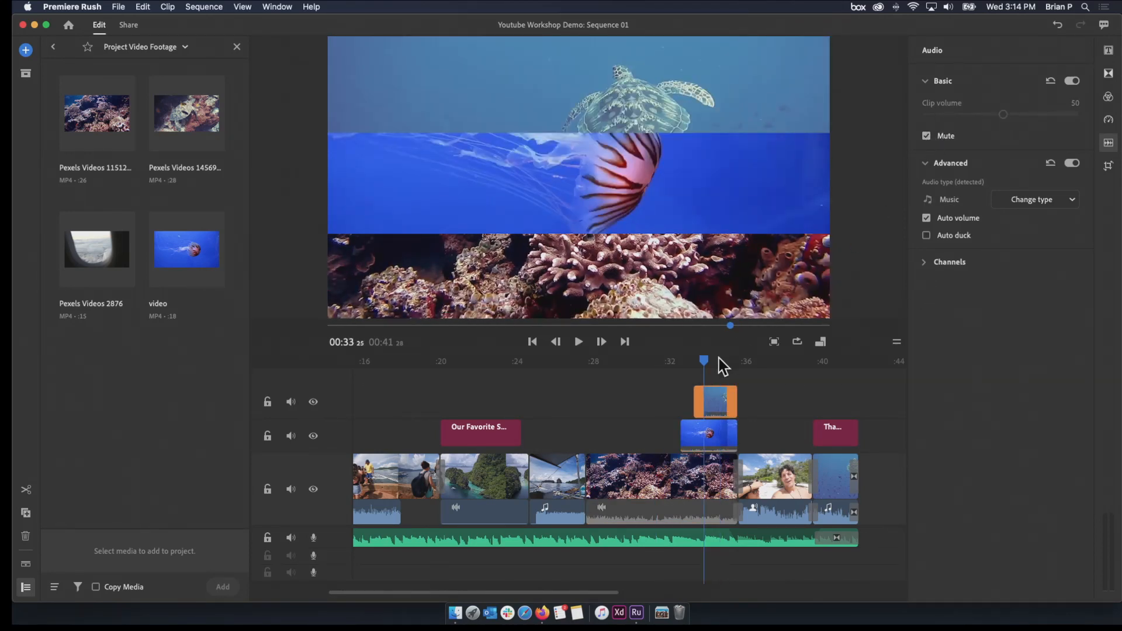
Play the coral reef clip from about 28 seconds while toggling its mute, return to about 32 seconds and leave the clip unmuted
drag(706, 364, 598, 397)
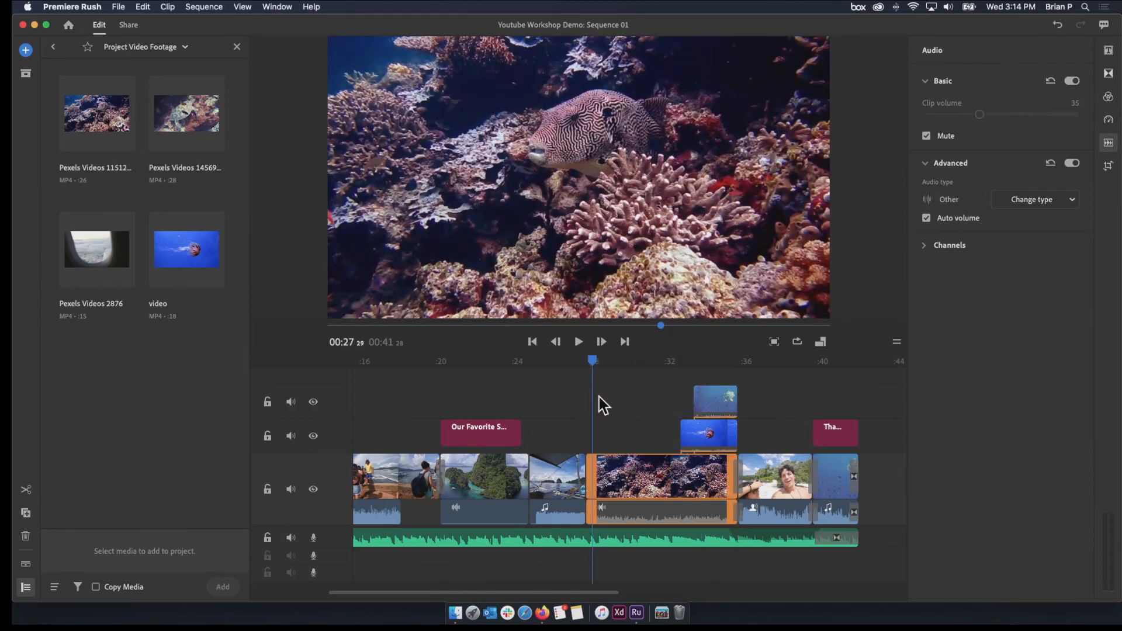
click(579, 342)
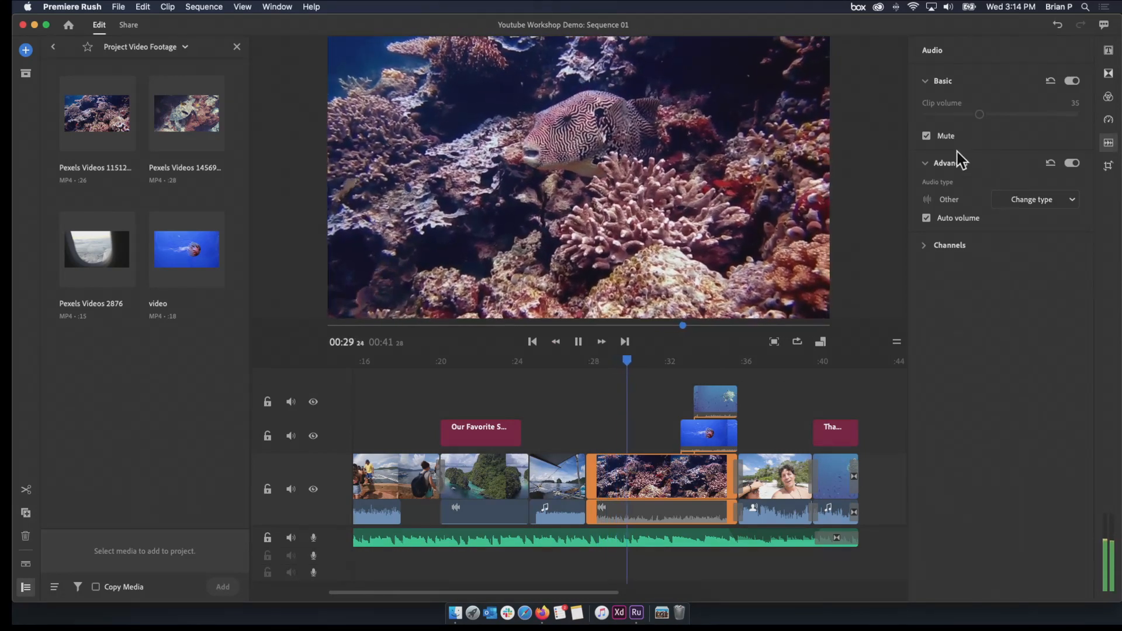
click(928, 137)
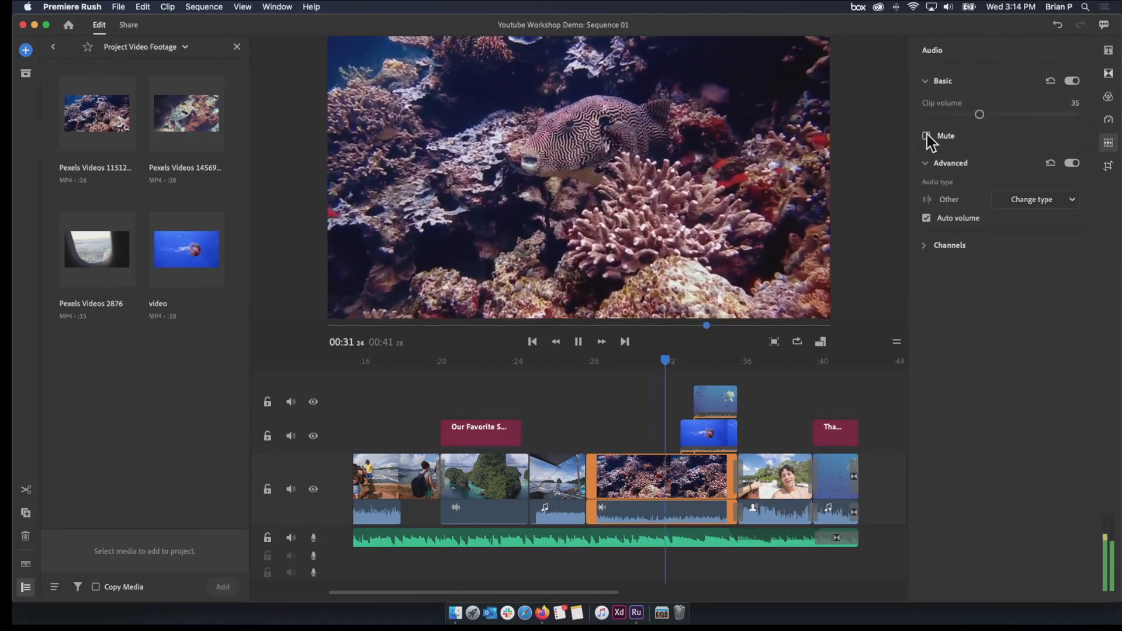
click(927, 137)
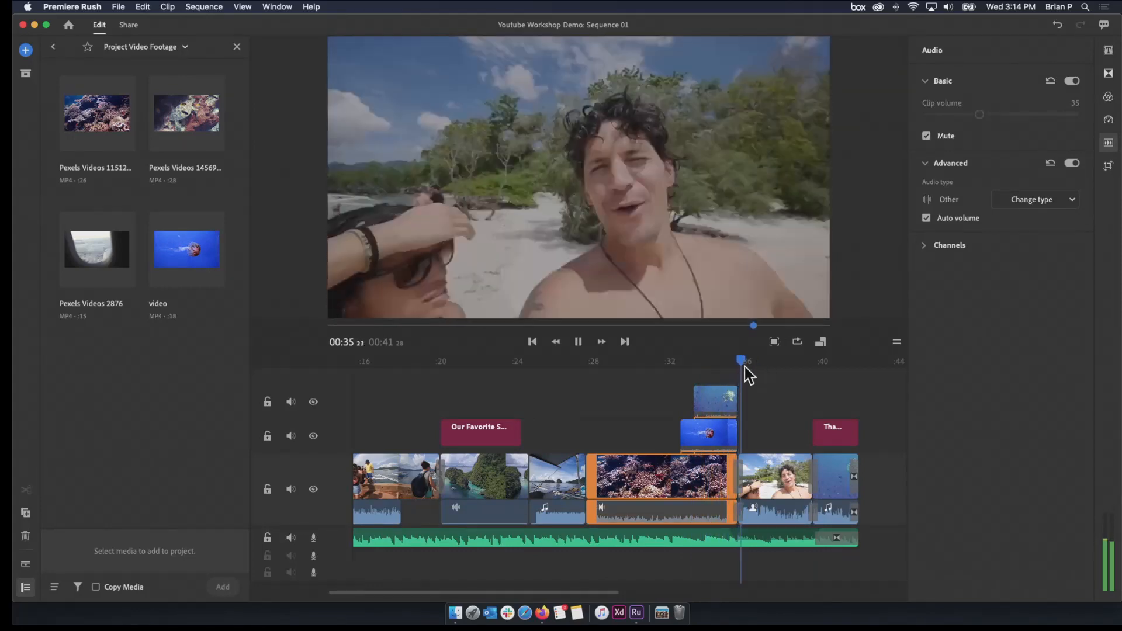
drag(744, 369, 671, 383)
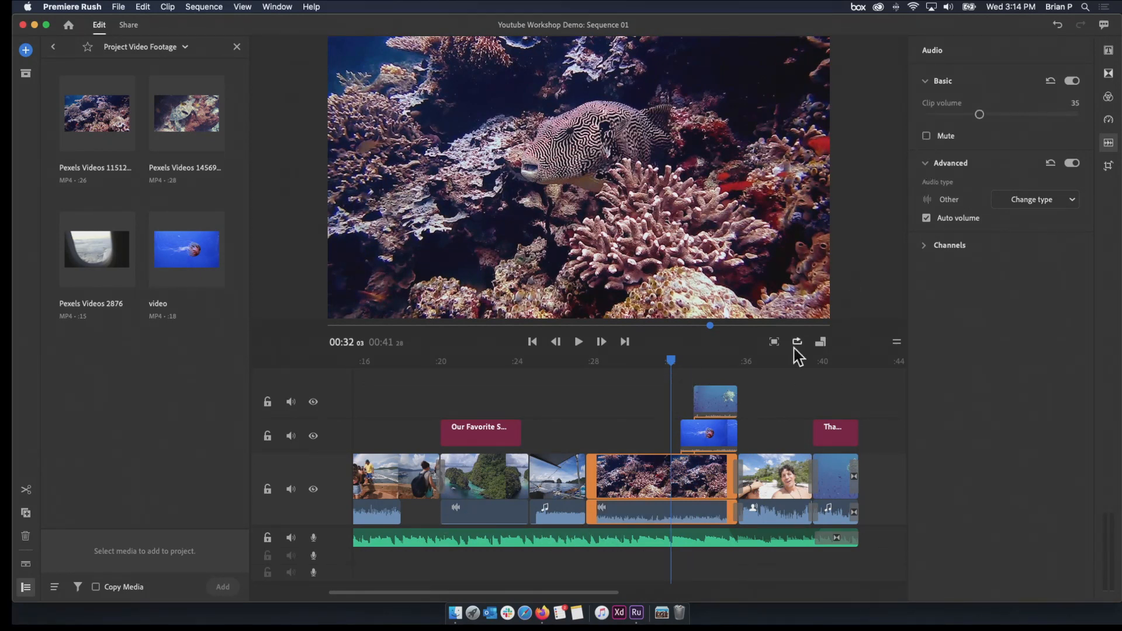
Read the Auto volume explanation for the jellyfish overlay clip and unmute that clip
click(701, 441)
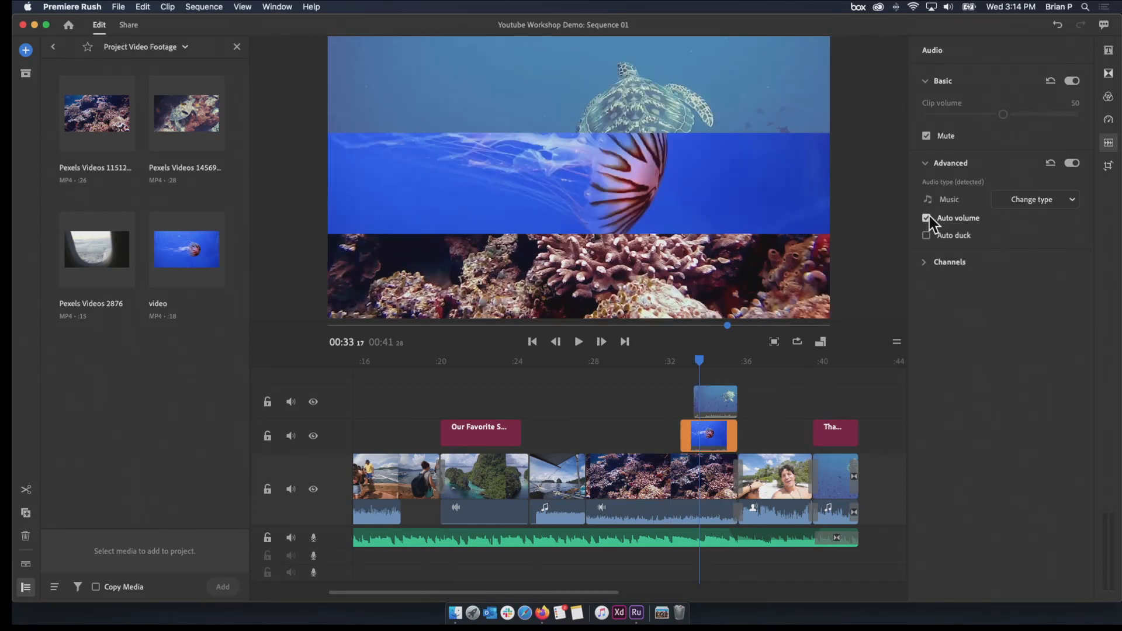
mouse_move(929, 218)
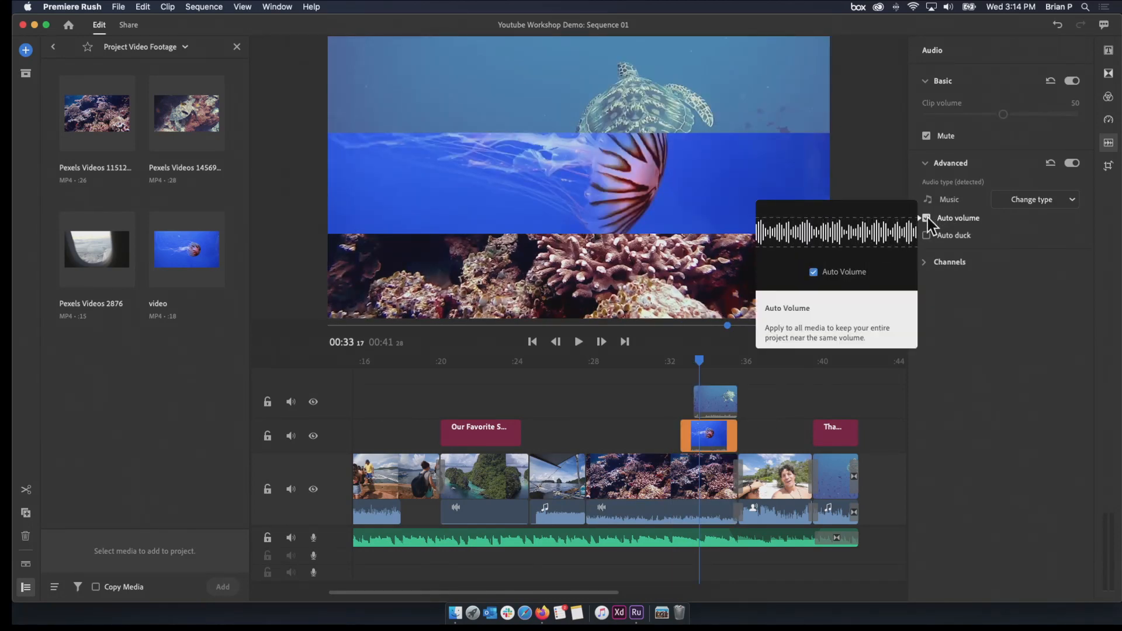
click(937, 136)
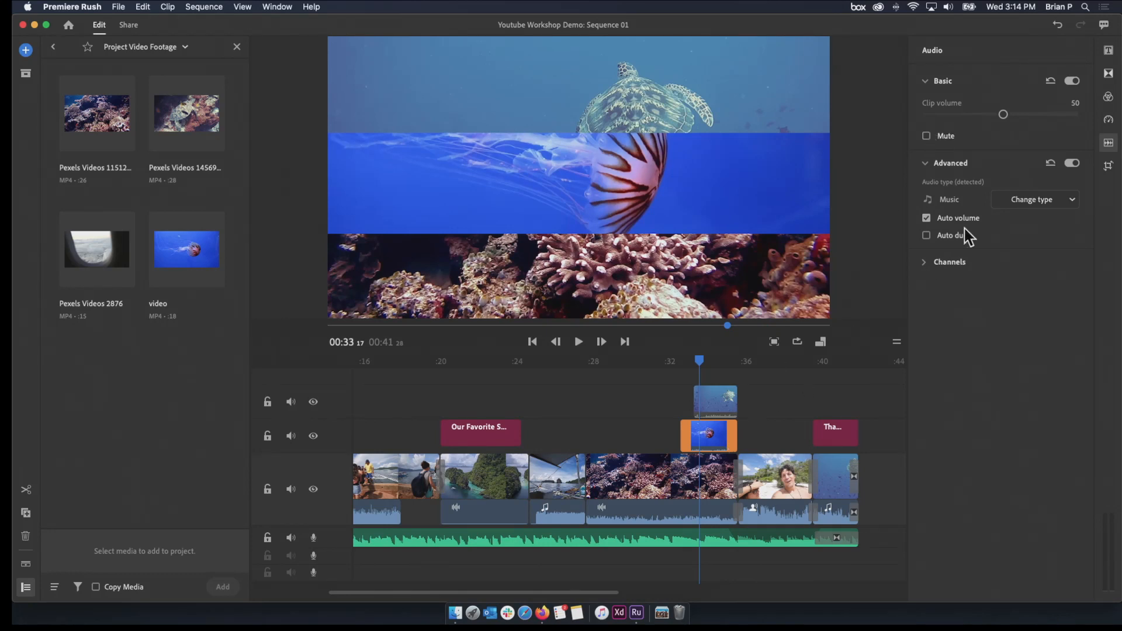
Separate the audio from the jellyfish overlay clip and delete the separated audio
click(725, 433)
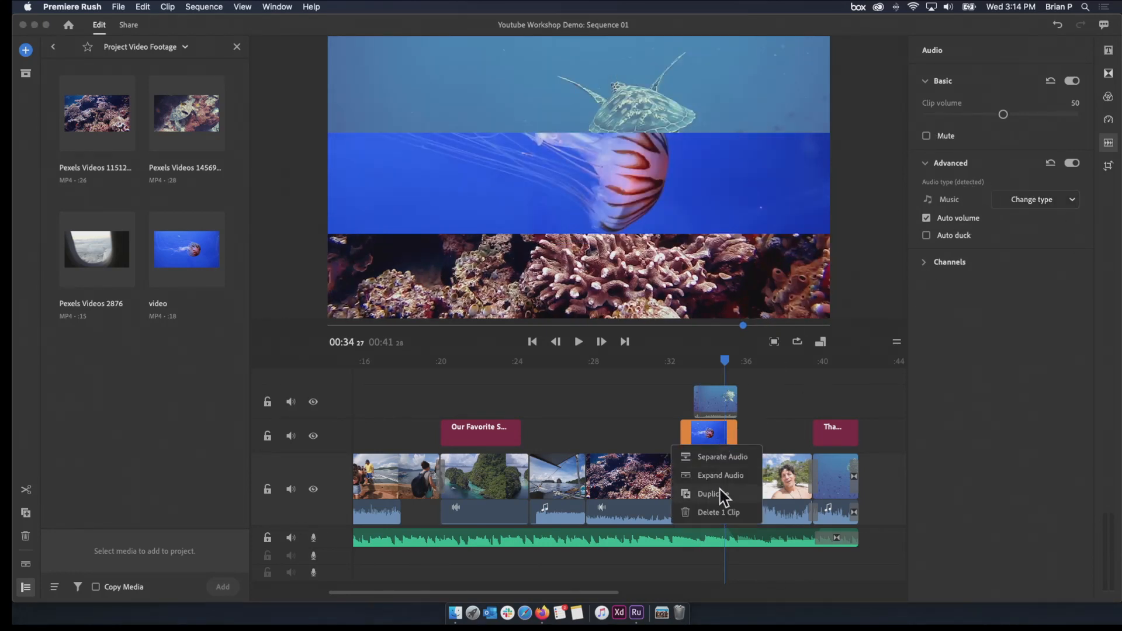
click(737, 459)
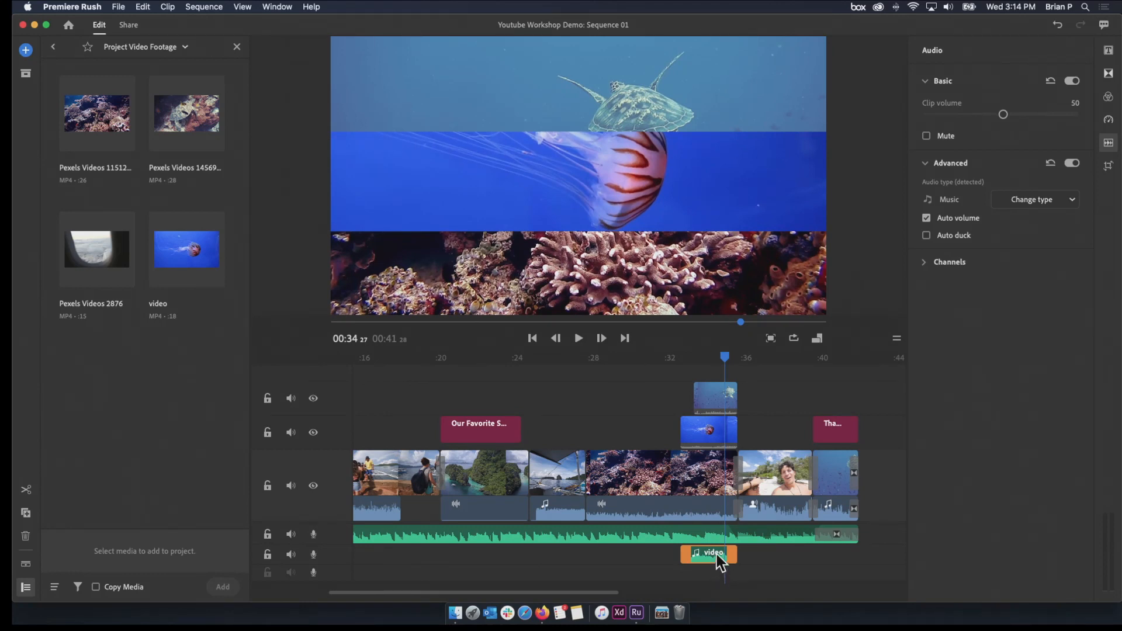
click(717, 554)
key(Delete)
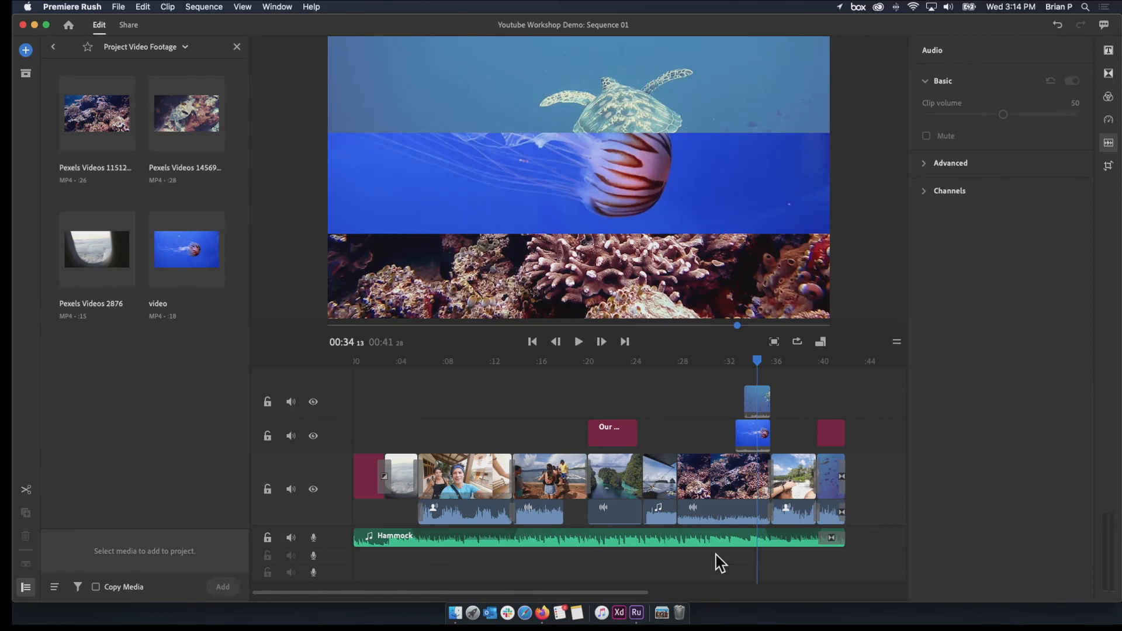
Preview the jellyfish source footage named video in the media browser and close the preview
click(183, 254)
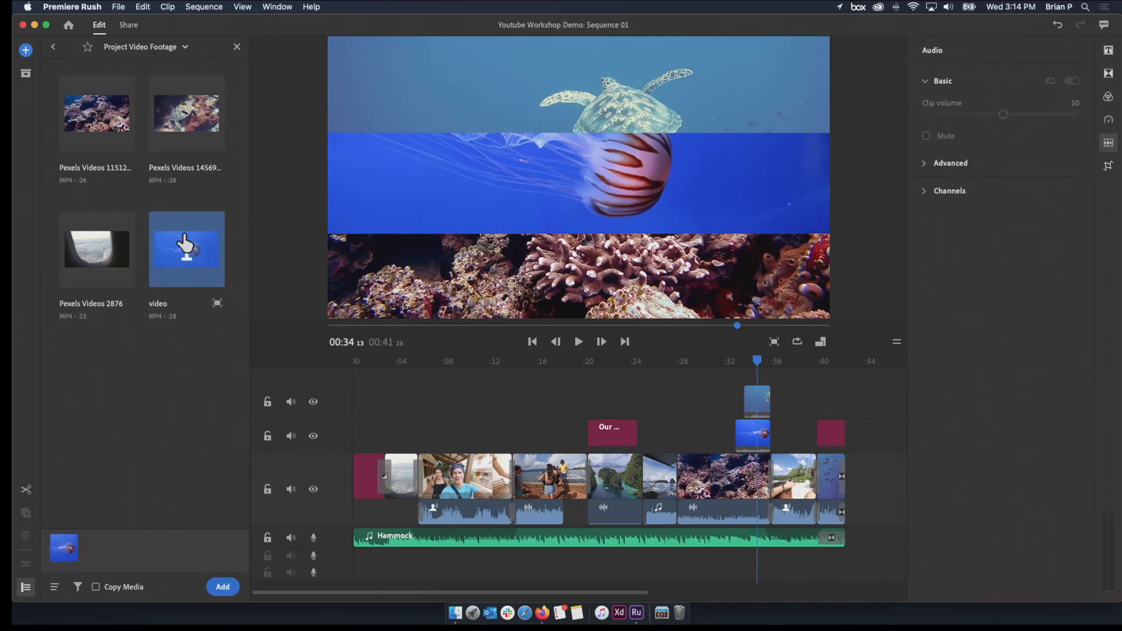
click(216, 303)
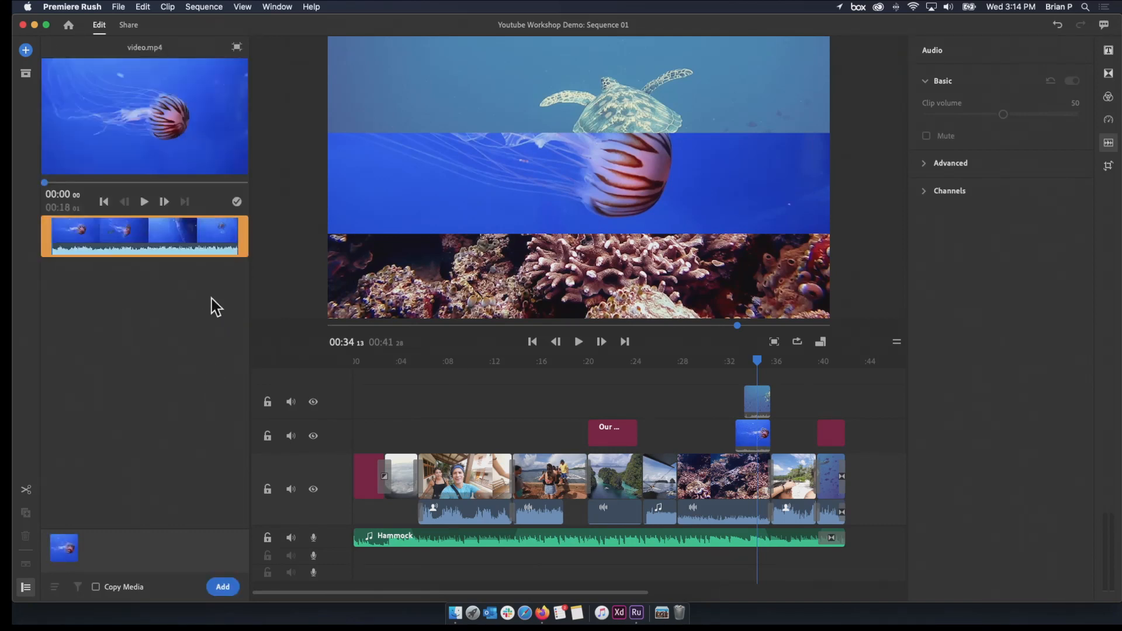
click(237, 47)
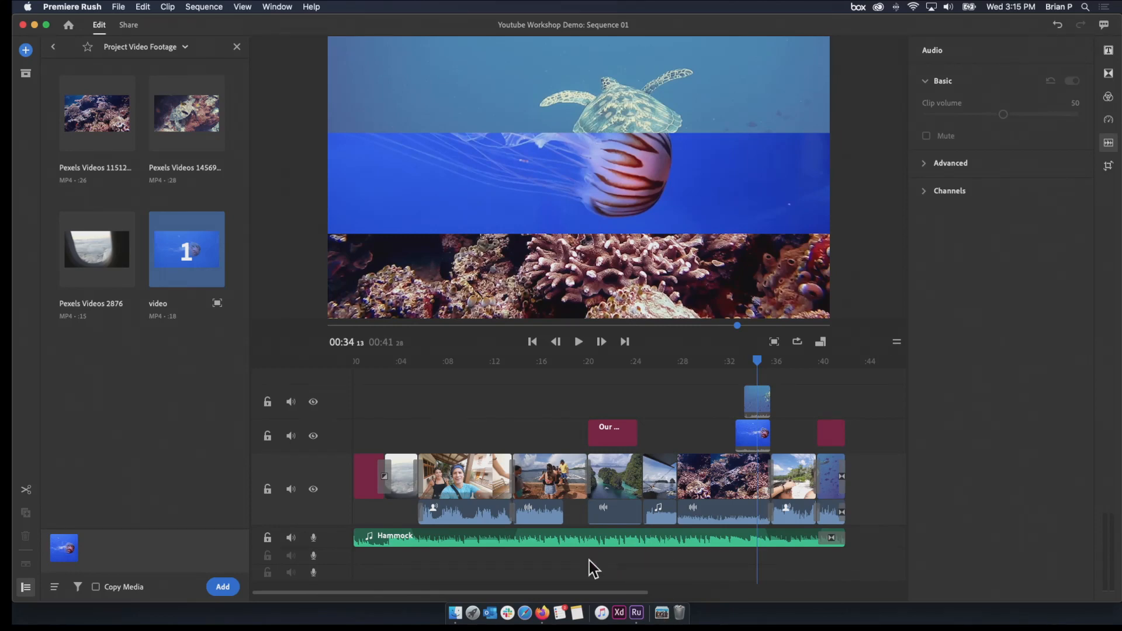
Find the exported Youtube Workshop our trip.mp4 on the Desktop in Finder, then return to Premiere Rush
click(455, 614)
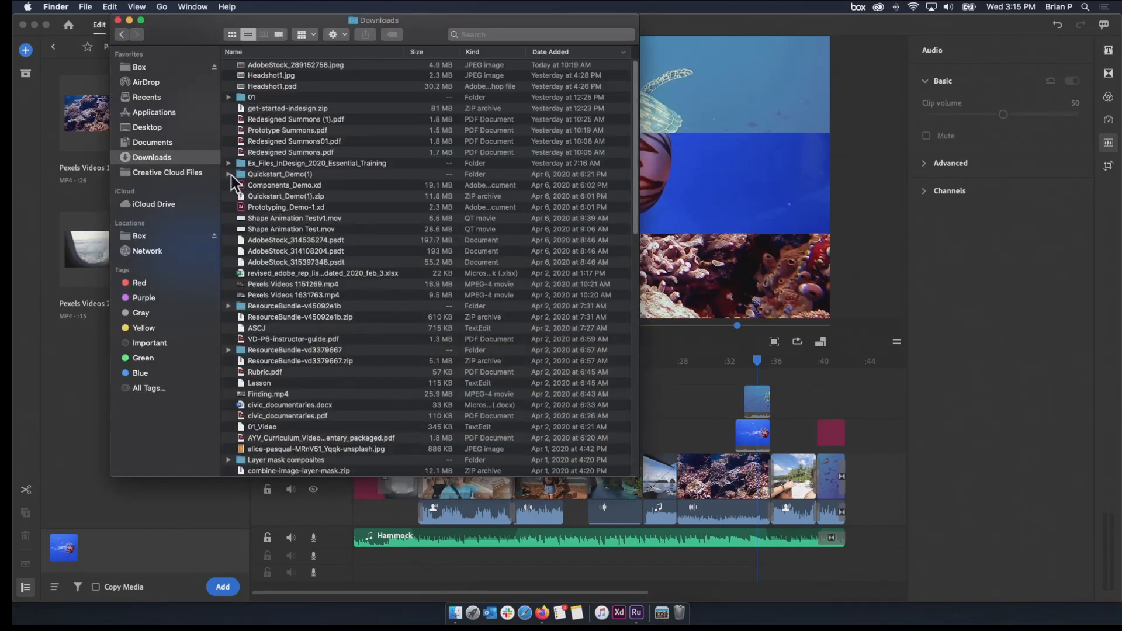
click(152, 128)
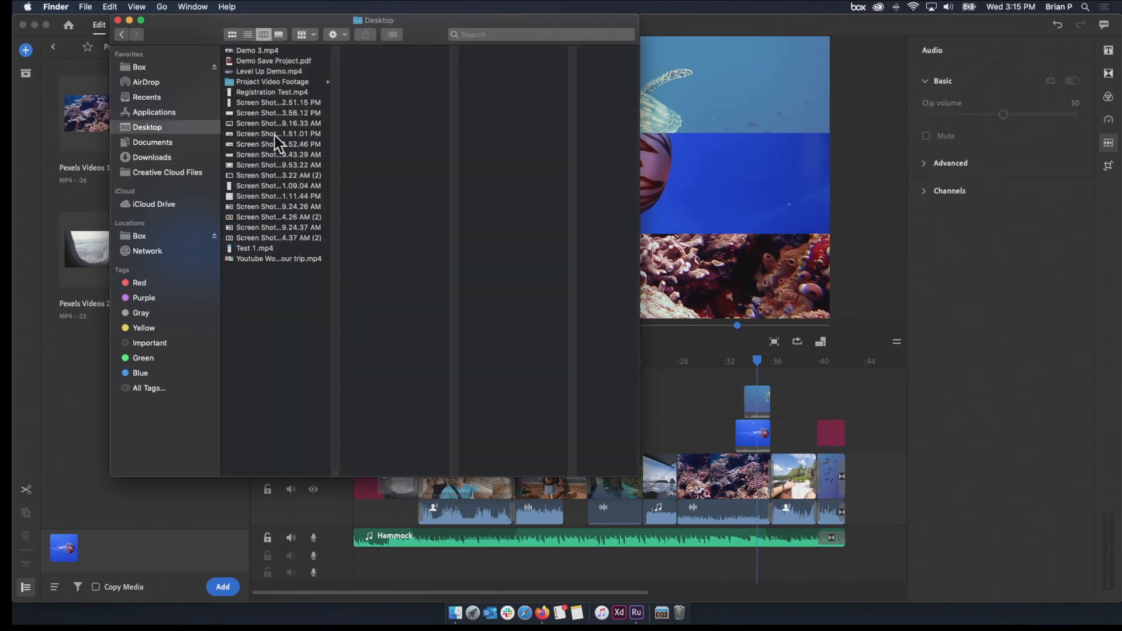
click(287, 259)
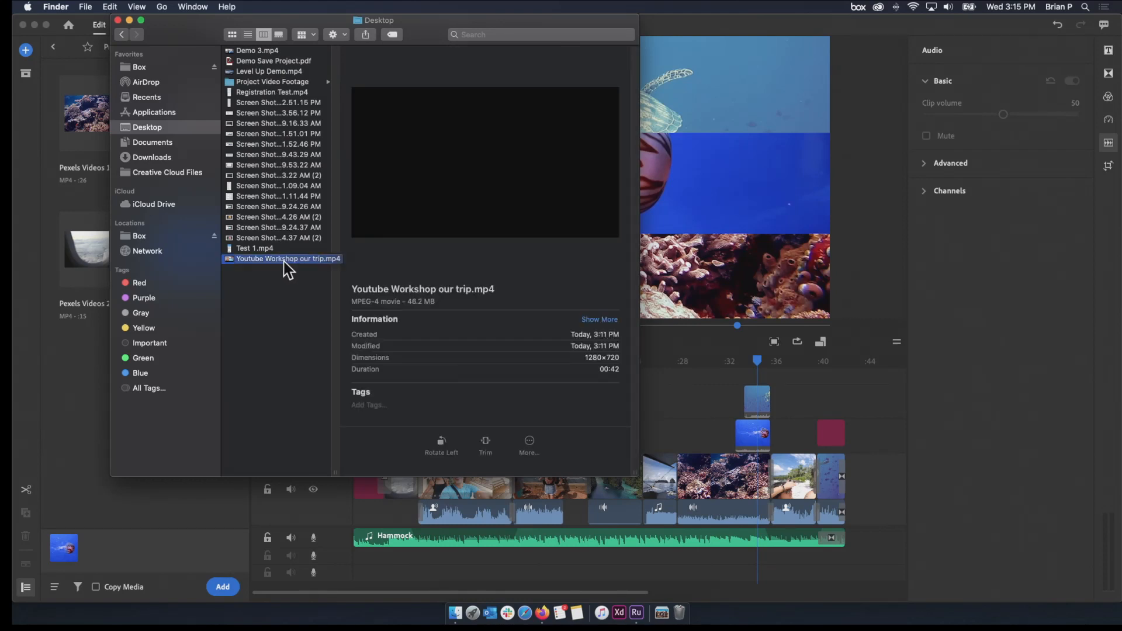
click(711, 324)
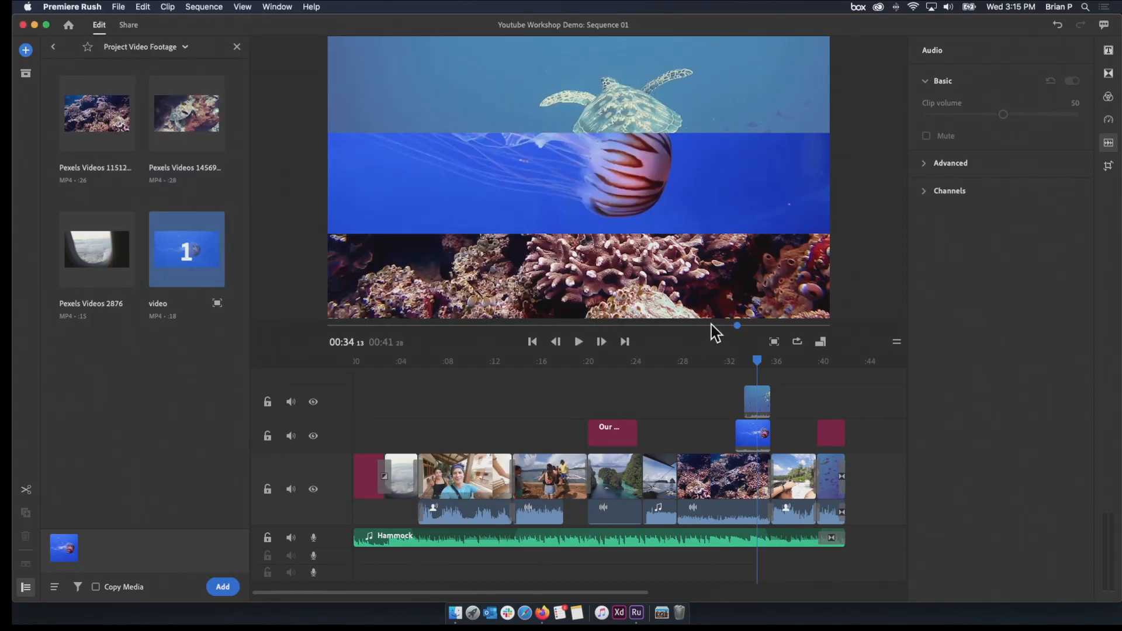
Scrub the sequence back to the Our Favorite Spot title at about 22 seconds
click(687, 327)
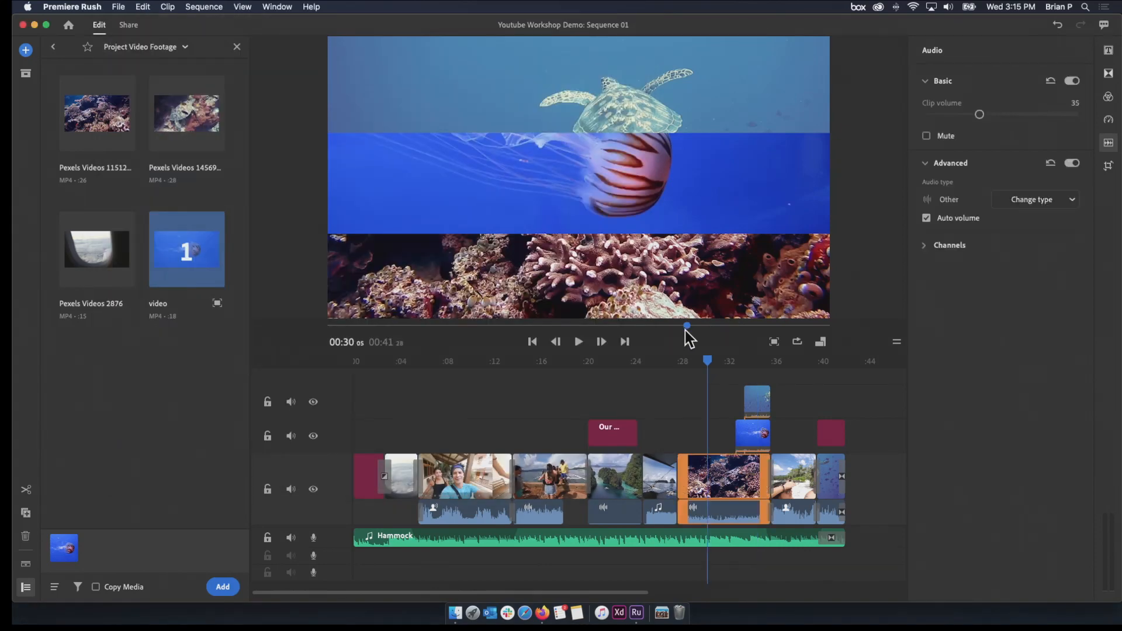
click(611, 338)
drag(612, 363, 598, 364)
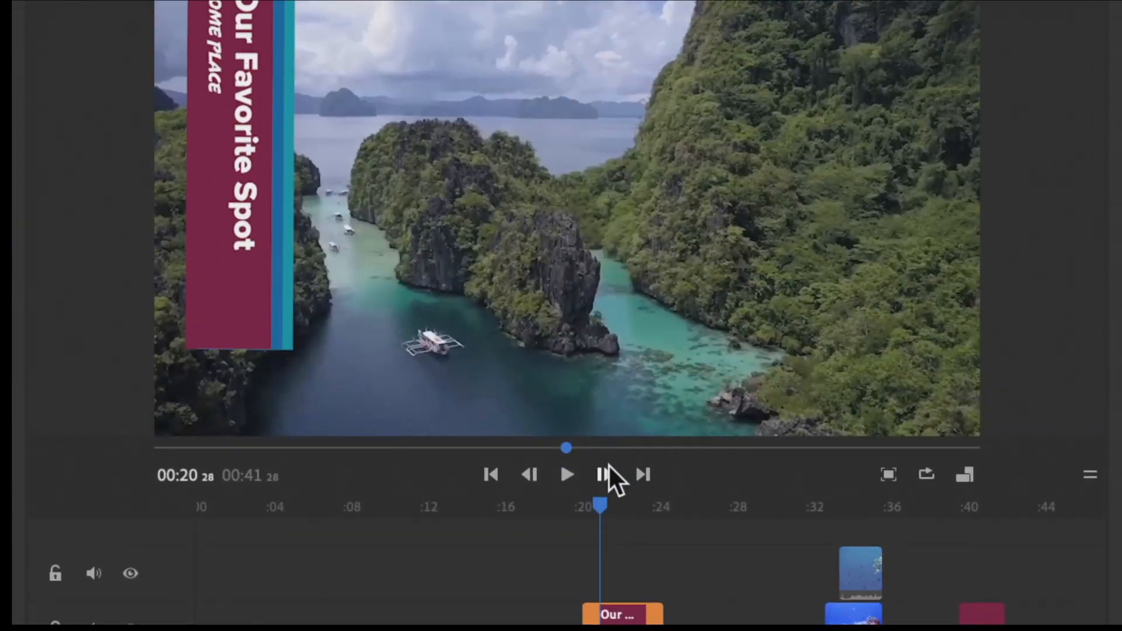
mouse_move(597, 506)
mouse_down()
mouse_move(582, 504)
mouse_move(608, 515)
mouse_move(586, 516)
mouse_move(619, 509)
mouse_up()
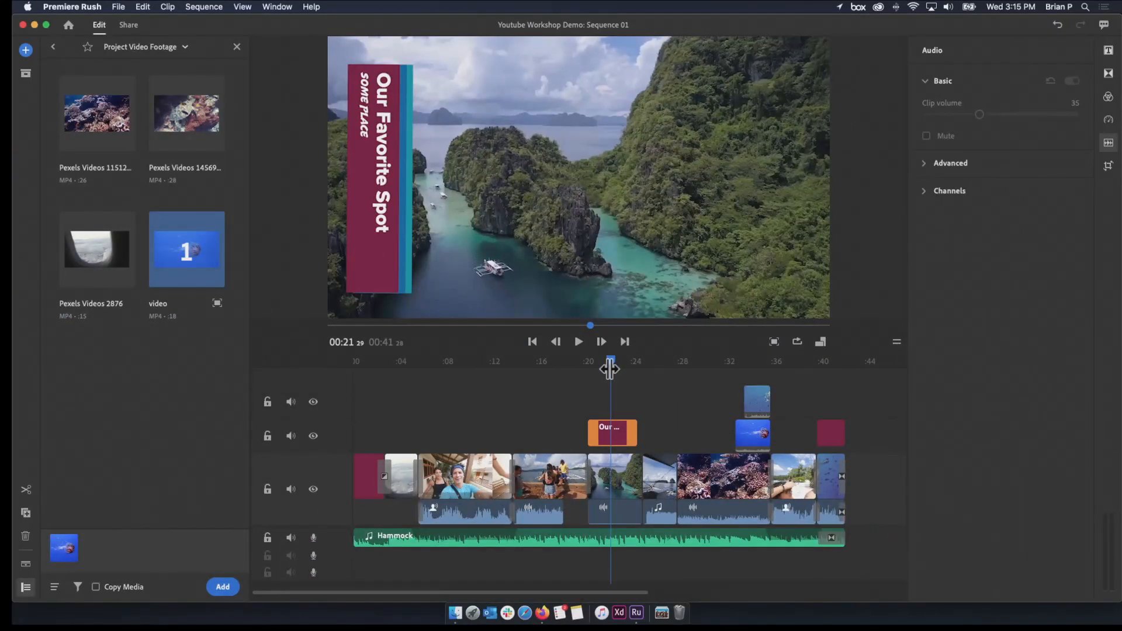
Switch to Finder, watch Youtube Workshop our trip.mp4 in a full-screen Quick Look preview, and close the preview and the Finder window
key(ctrl+Up)
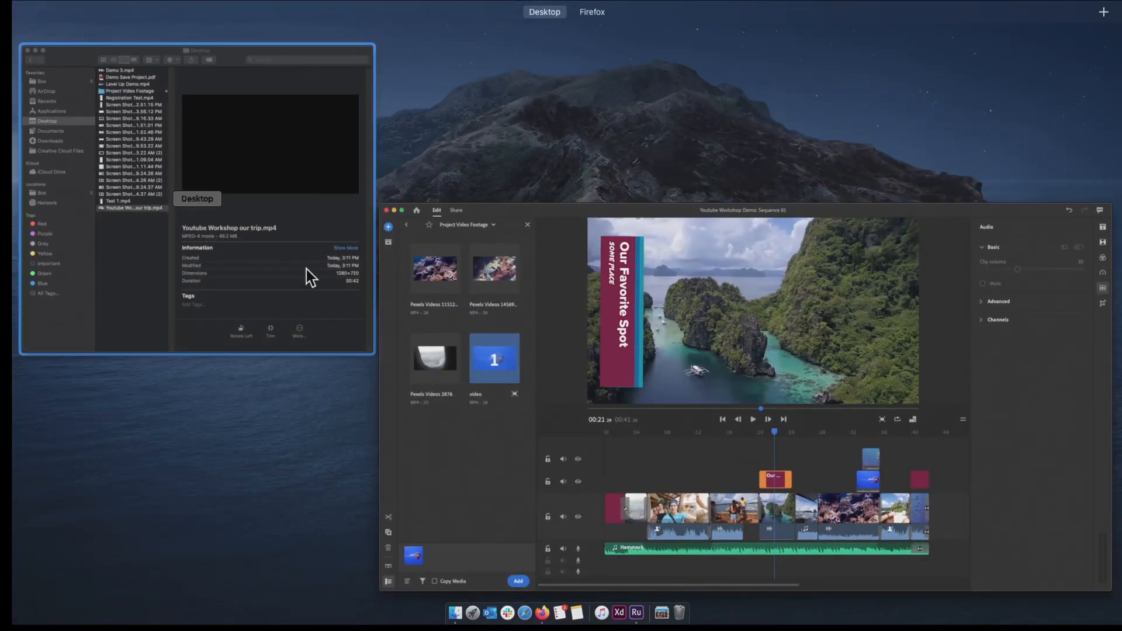
click(174, 234)
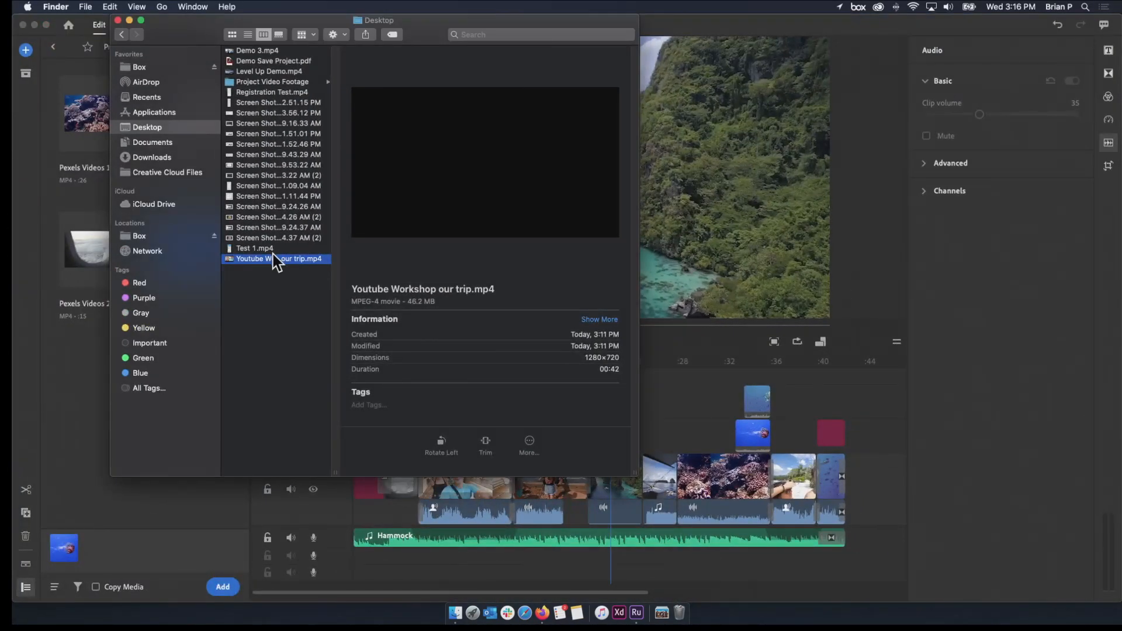
key(space)
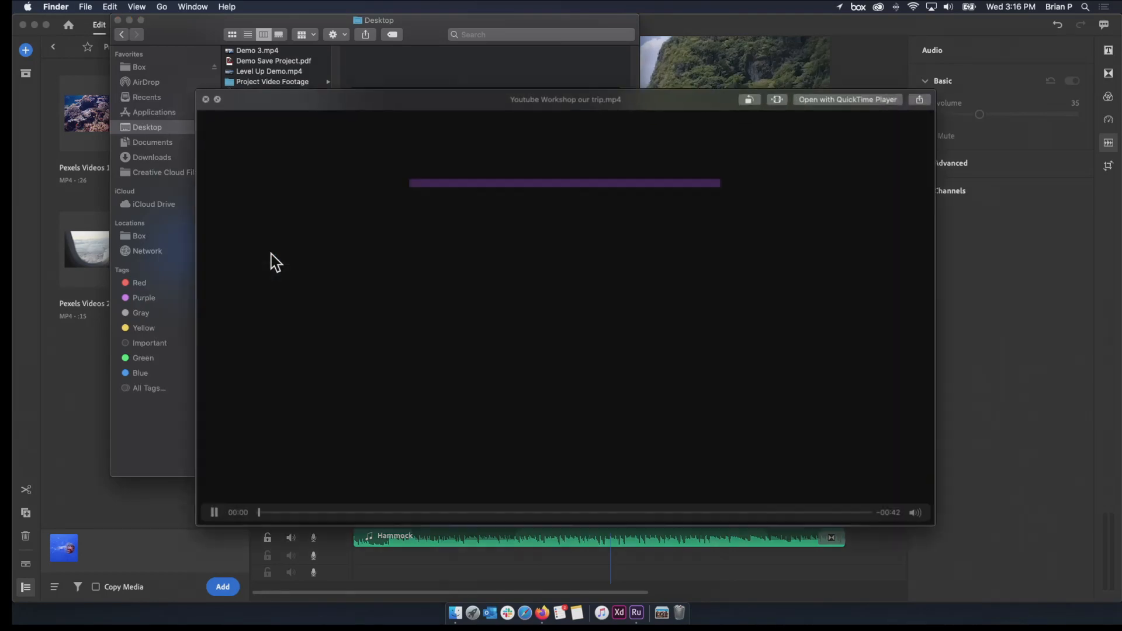
click(218, 99)
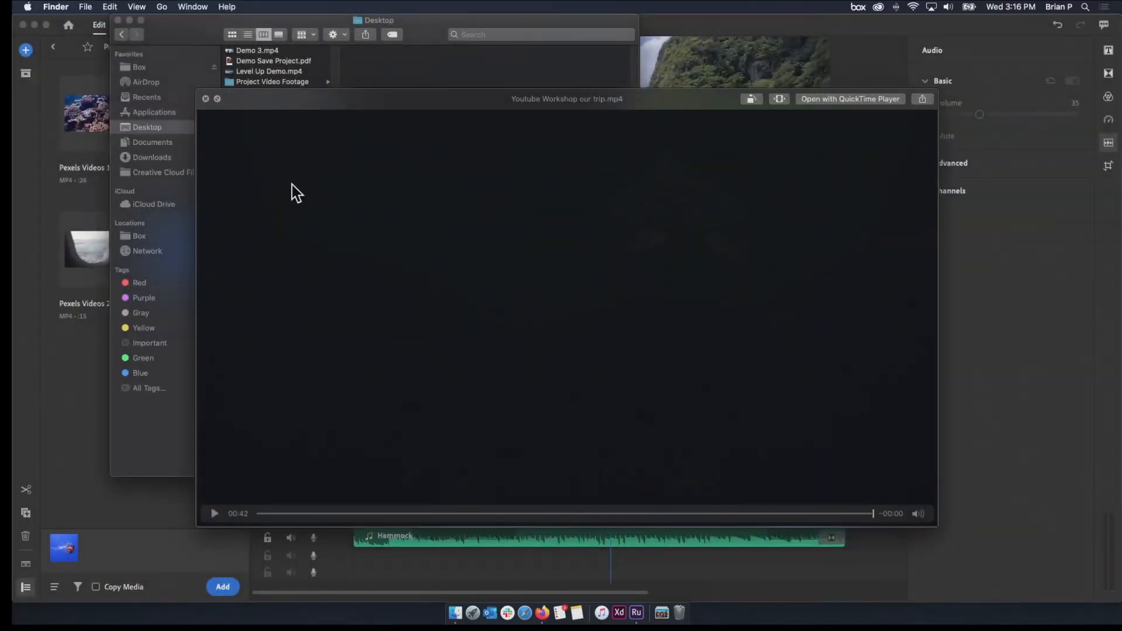
click(205, 99)
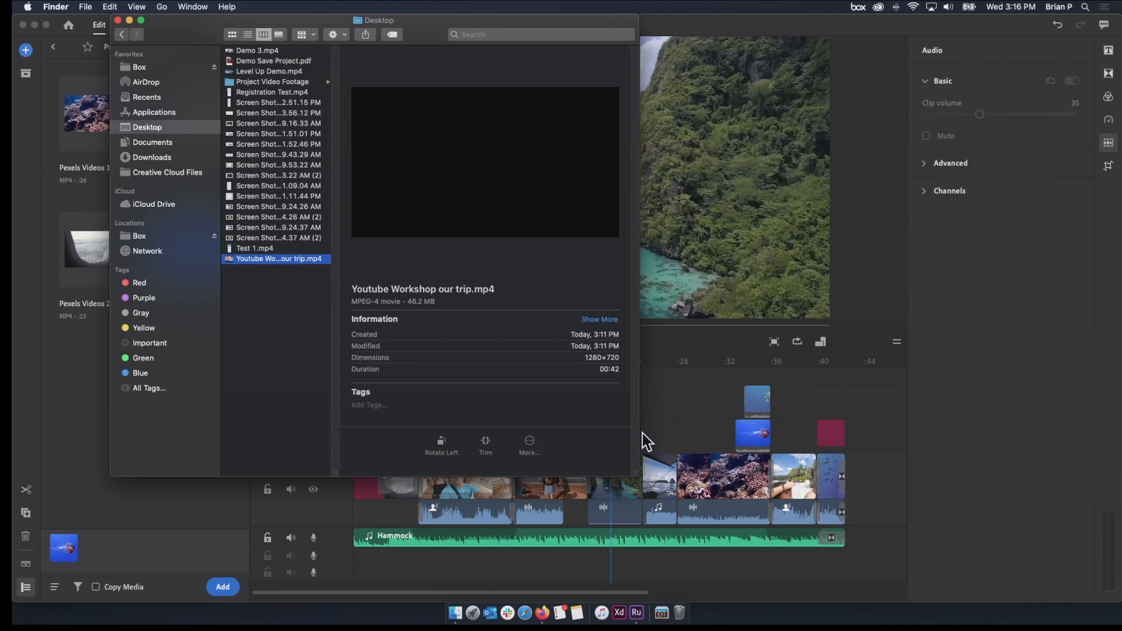
click(118, 20)
scroll(552, 456, right, 3)
scroll(551, 456, left, 3)
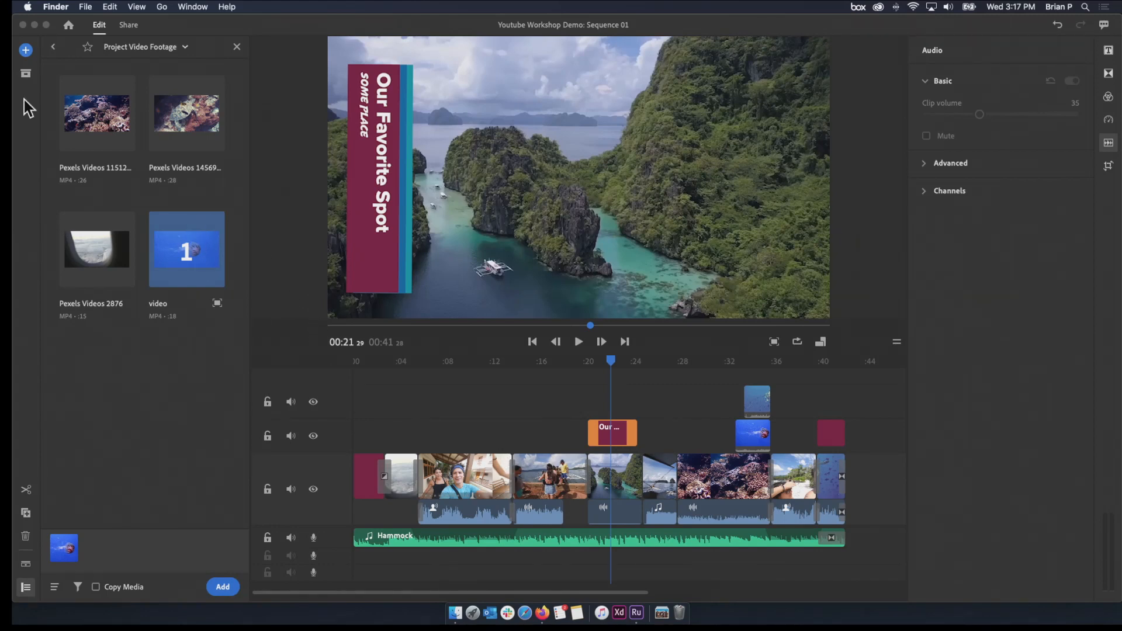
Search the Mac for Premiere and launch Adobe Premiere Pro 2020
click(69, 35)
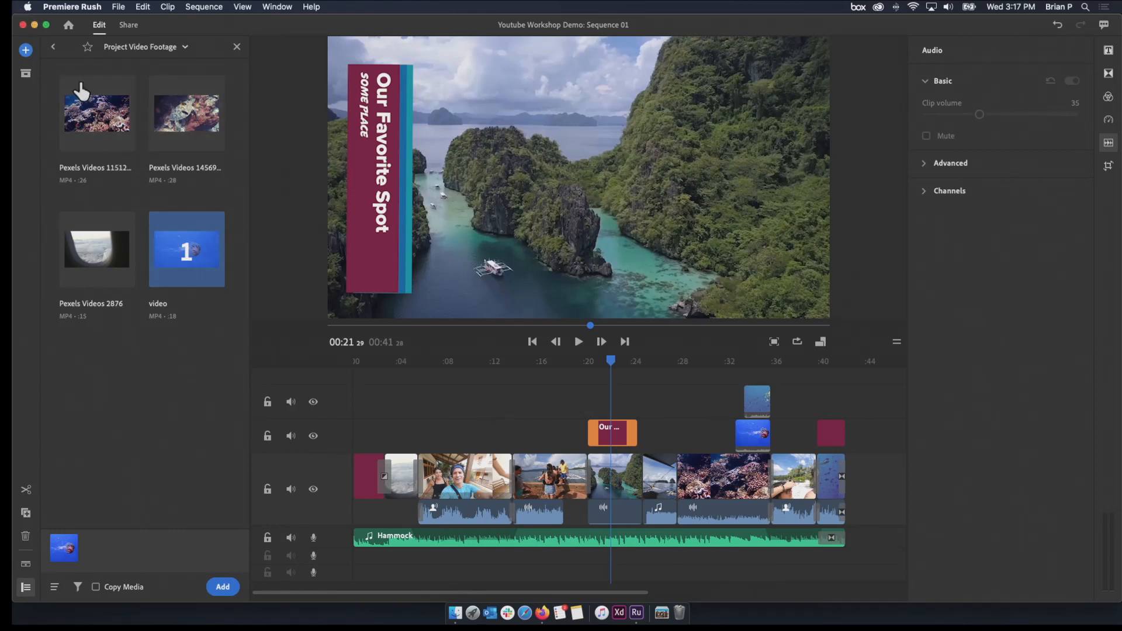
key(super+space)
text(preimere)
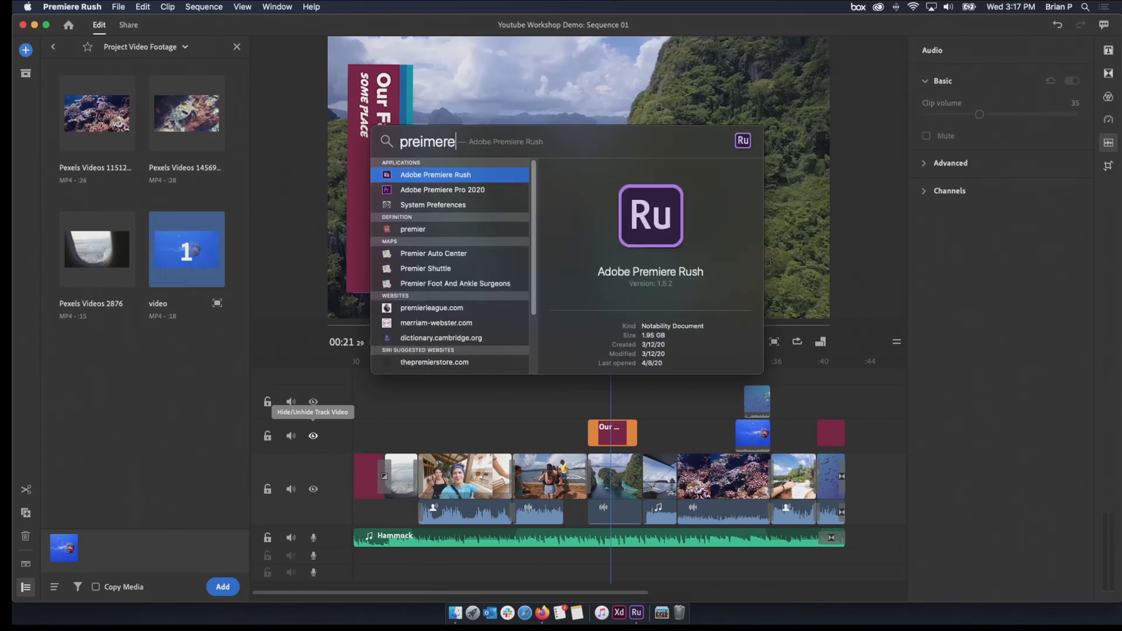
click(425, 191)
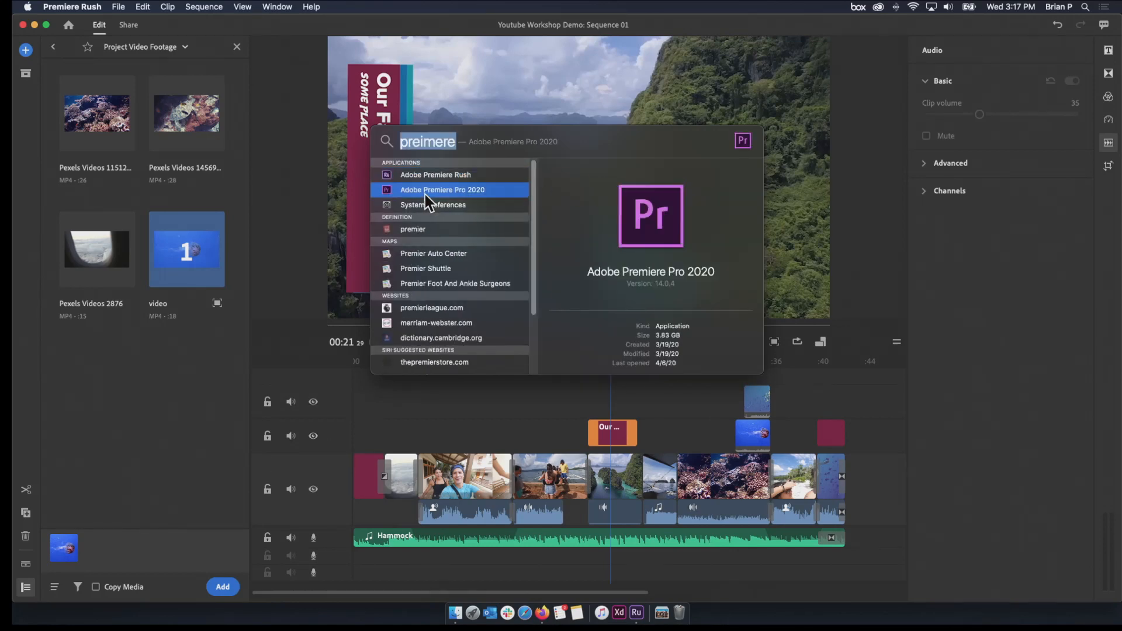
key(Return)
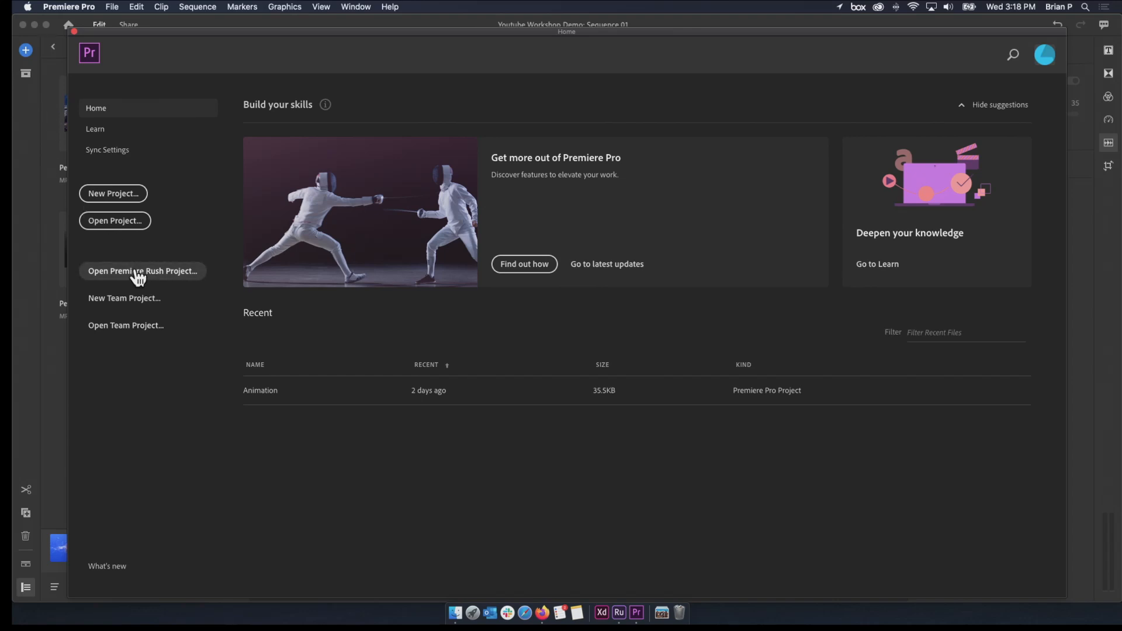
Open the Premiere Rush project Youtube Workshop Demo in Premiere Pro and allow access to the Desktop folder
click(138, 272)
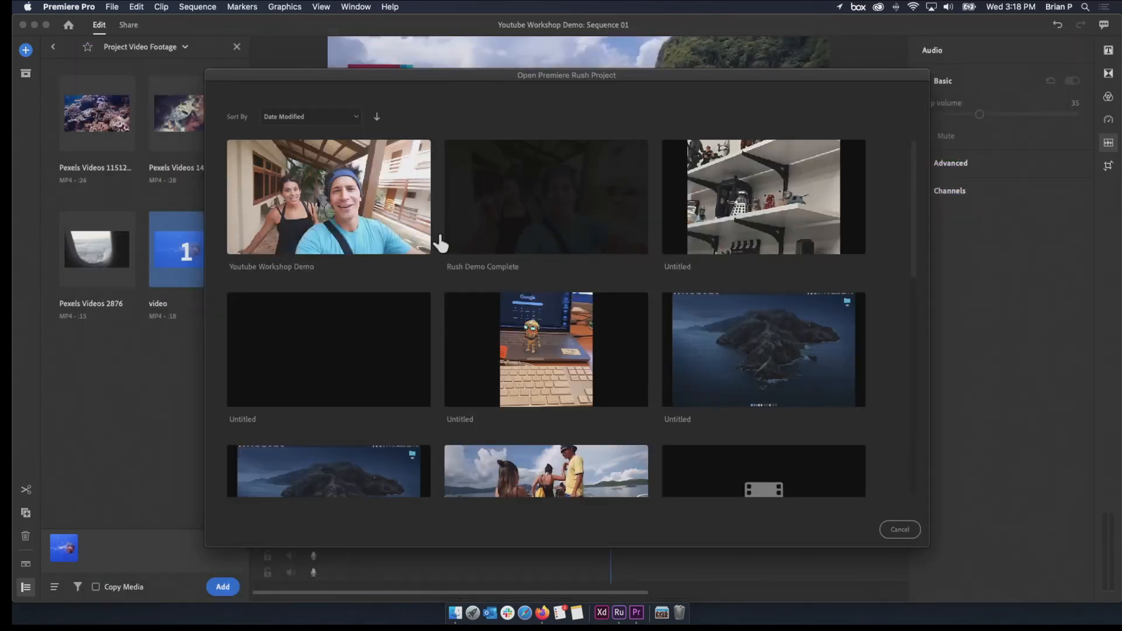
click(358, 219)
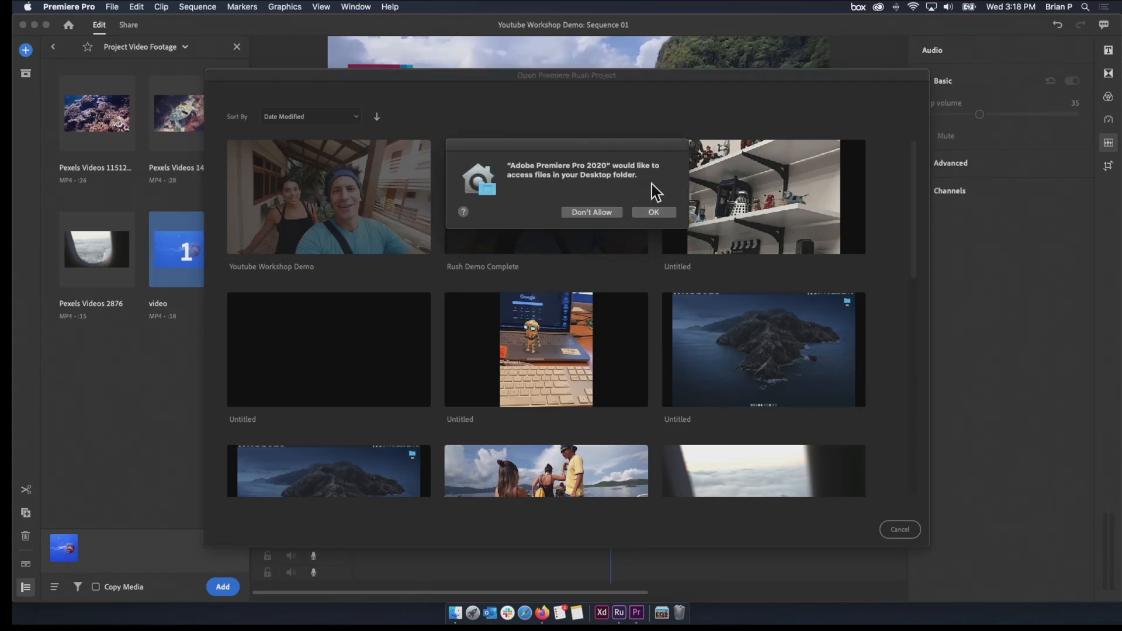
click(648, 212)
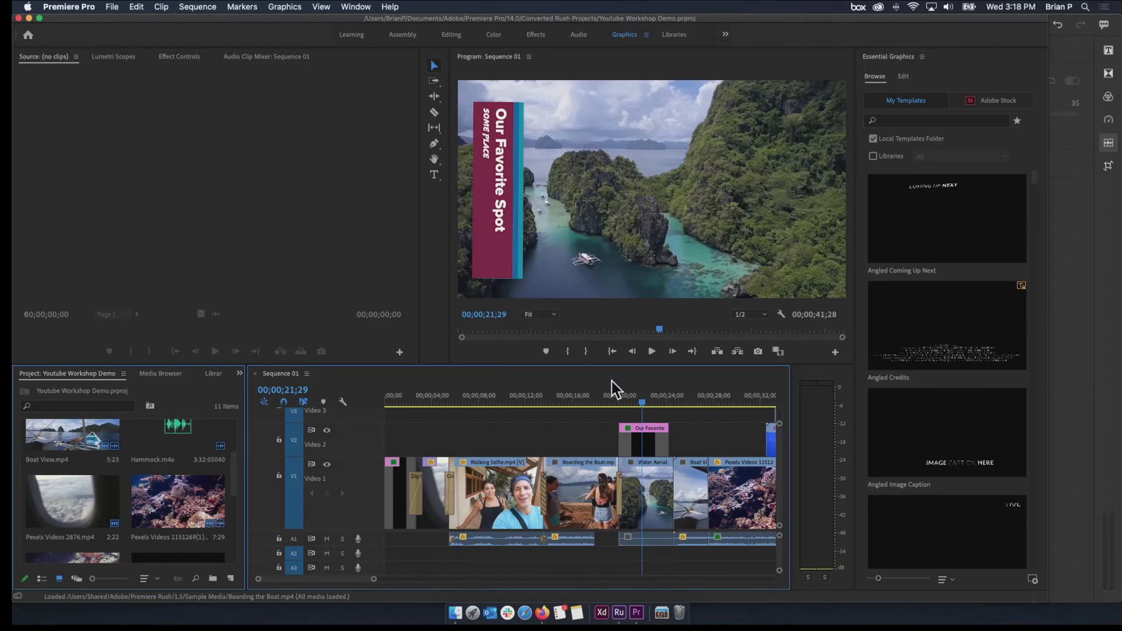
Scrub the converted Sequence 01 back to about 12 seconds, play it, and stop at about 15 seconds
click(588, 403)
drag(588, 403, 529, 451)
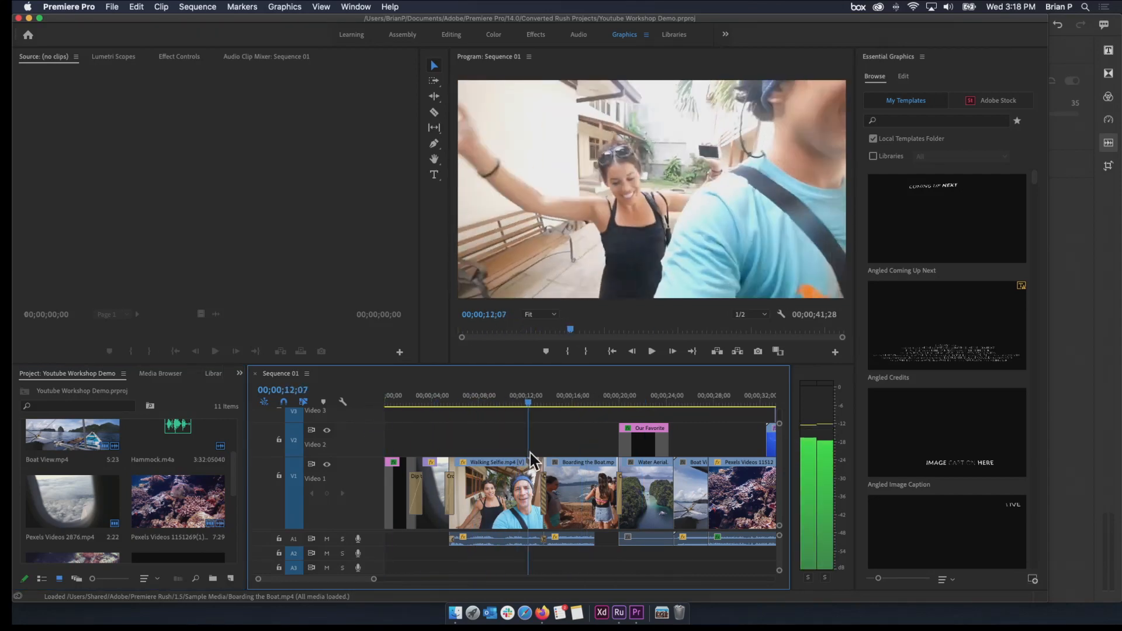
key(Return)
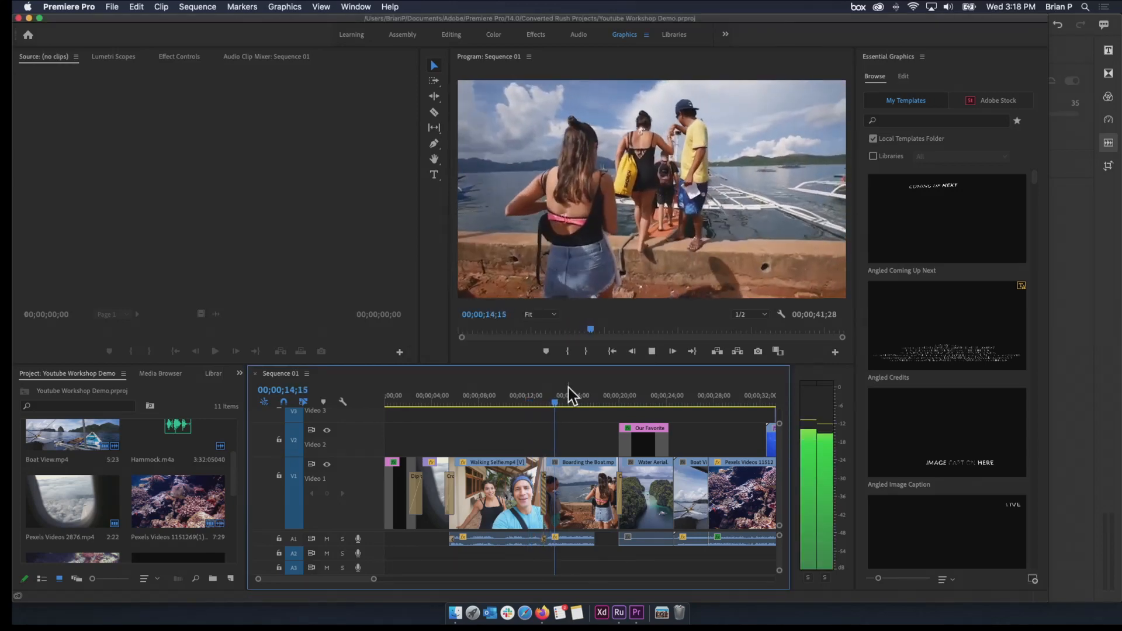
key(space)
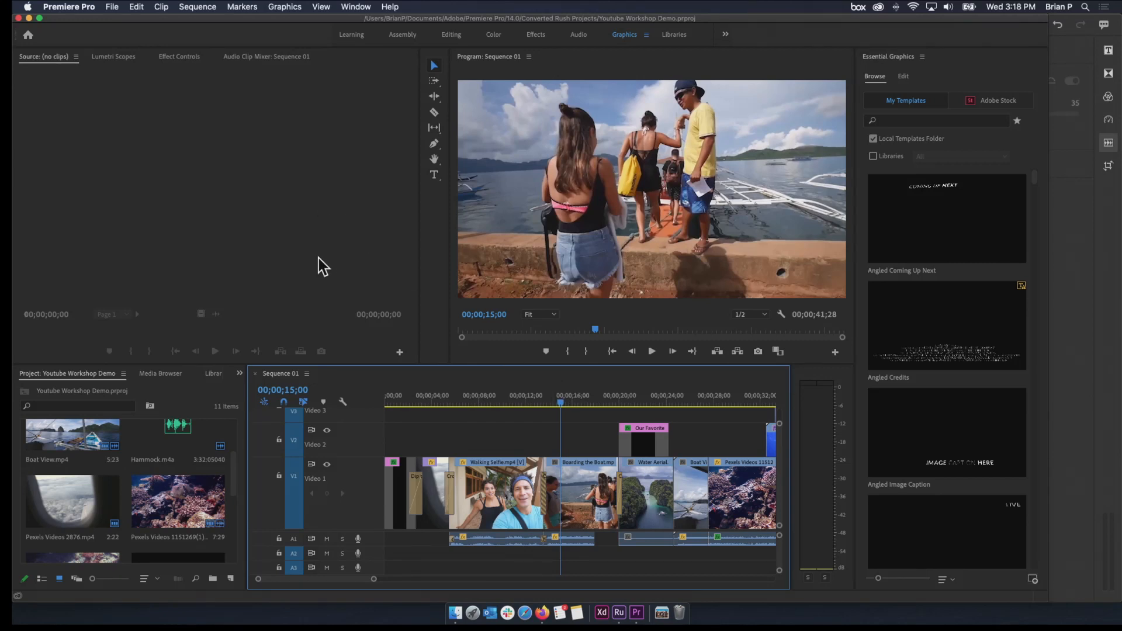
Switch to Firefox, go to helpx.adobe.com, and open the Adobe Premiere Rush Learn & Support page
click(541, 608)
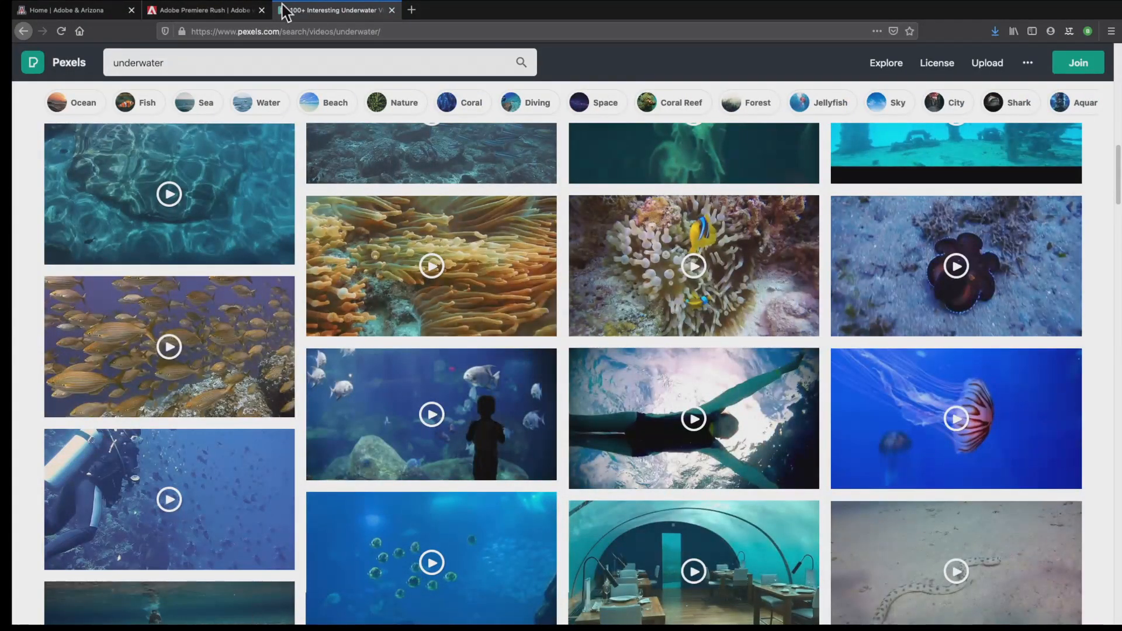
click(211, 24)
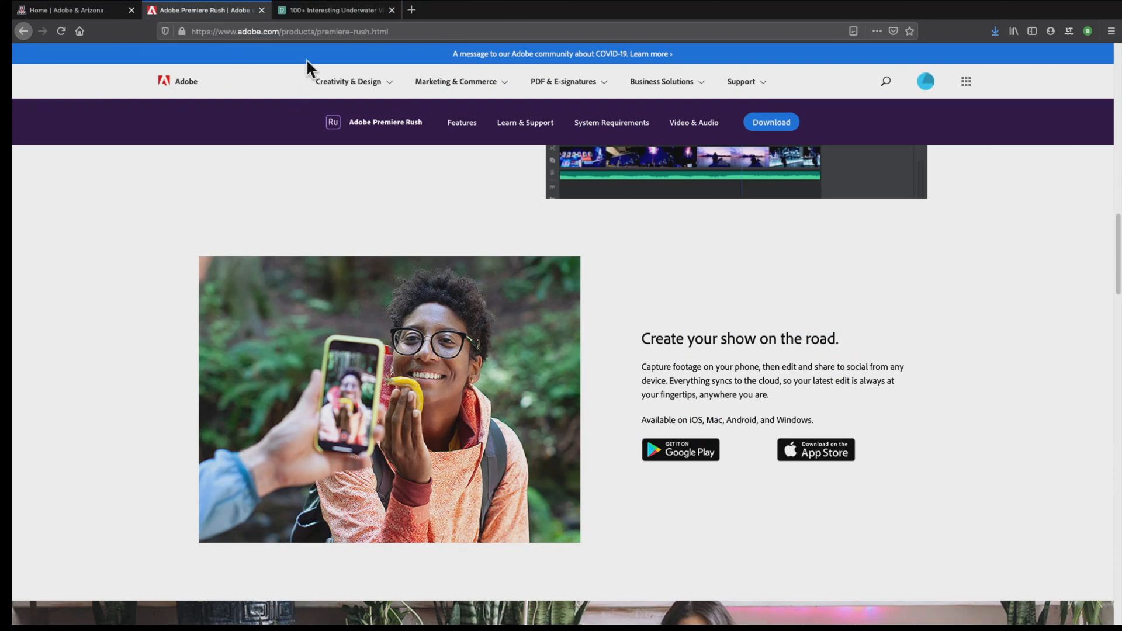
click(323, 26)
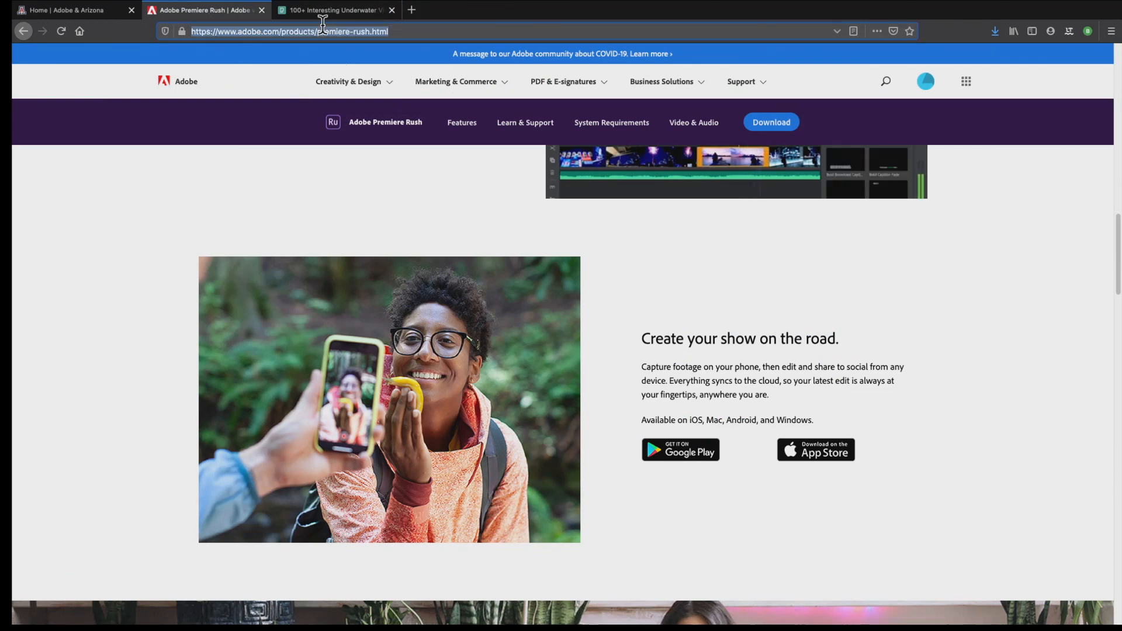
text(helpx.adobe.)
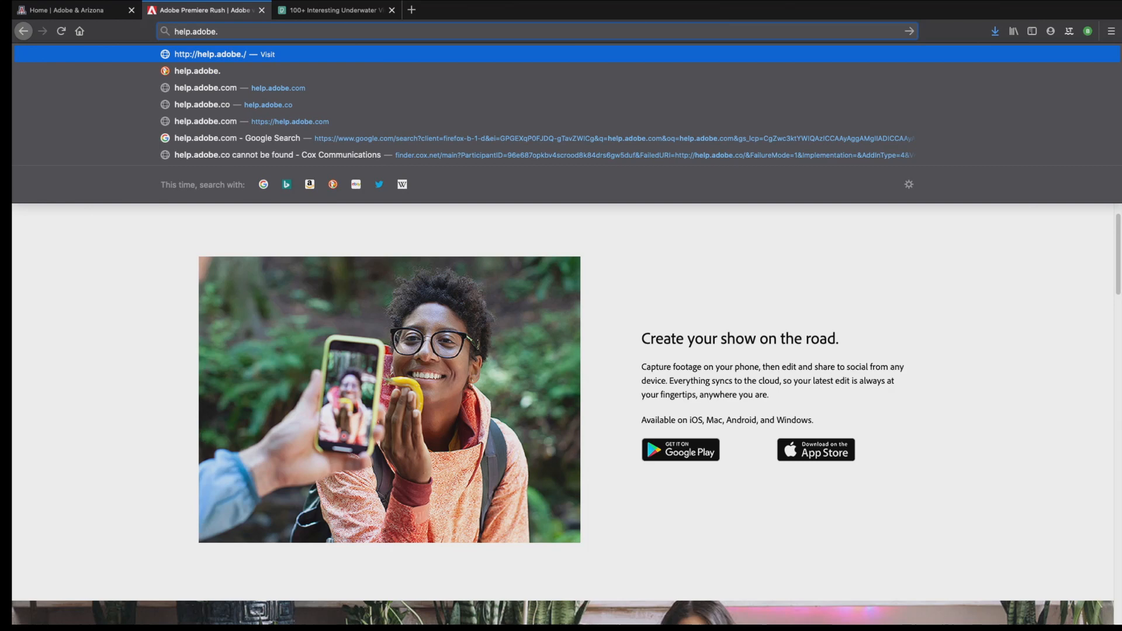
text(com)
key(Return)
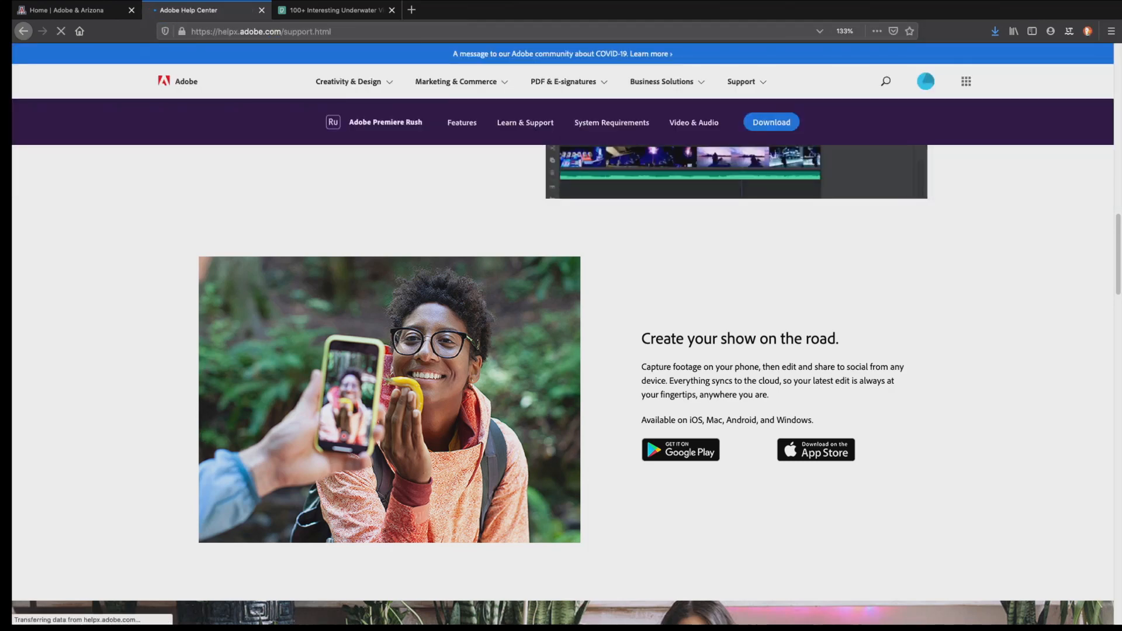
scroll(546, 408, down, 7)
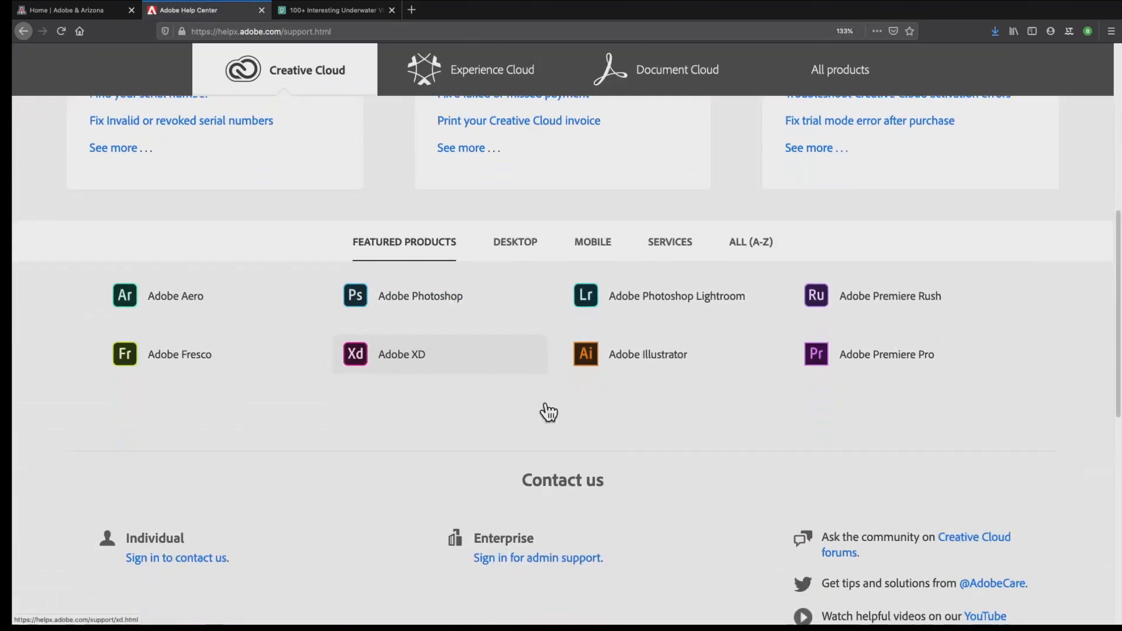
click(817, 295)
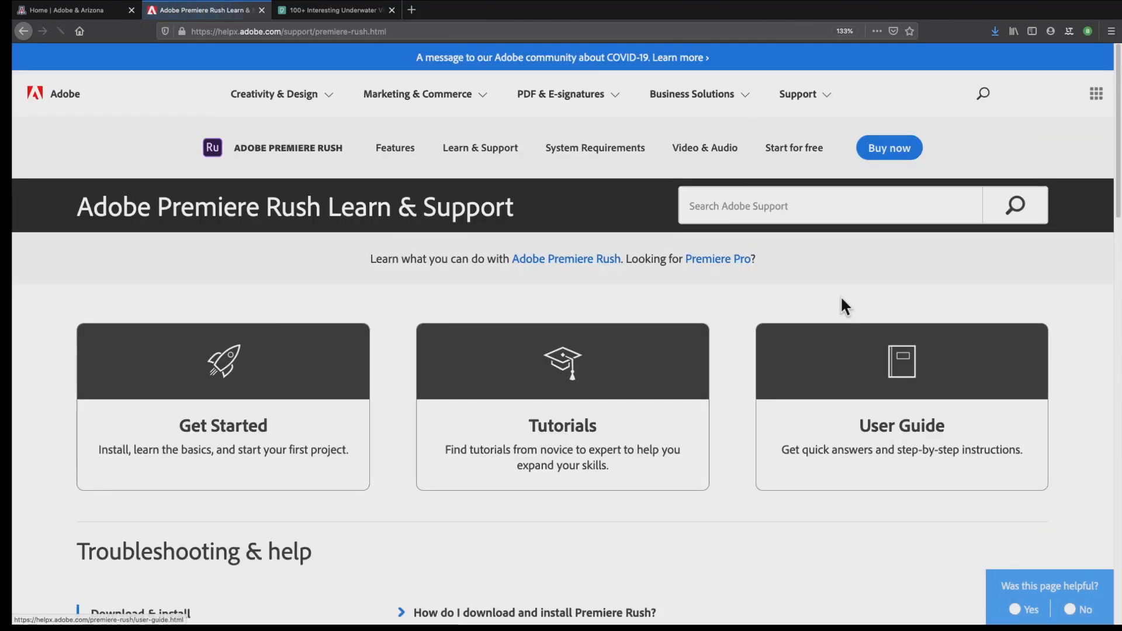
Open the Premiere Rush tutorials page, look through its courses and projects, and close the page
click(627, 418)
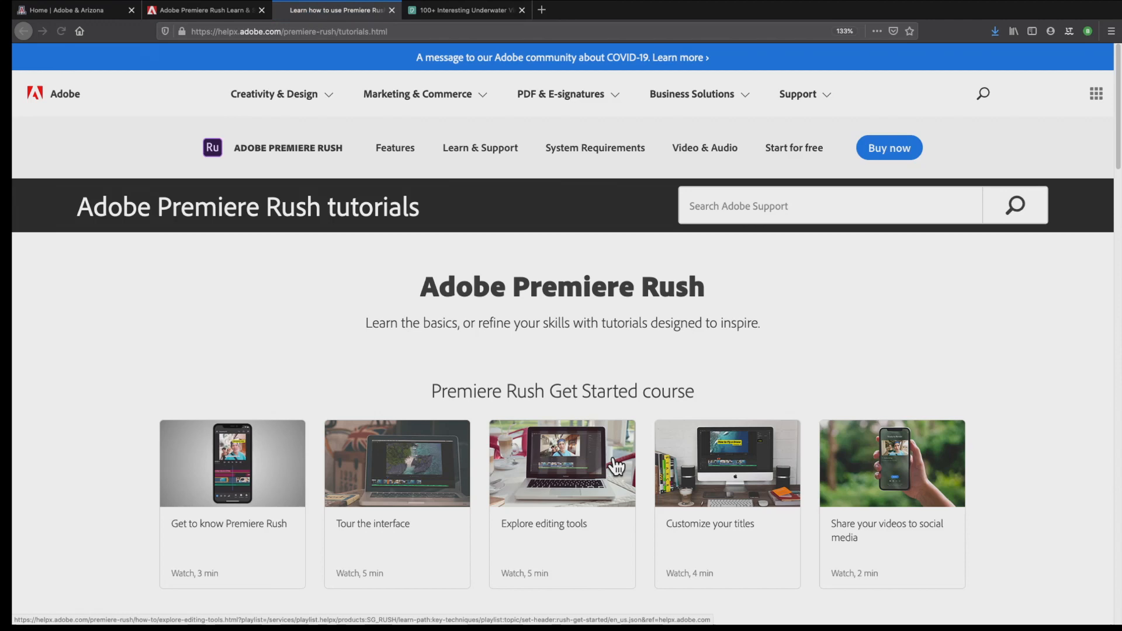
scroll(615, 466, down, 5)
scroll(617, 466, up, 4)
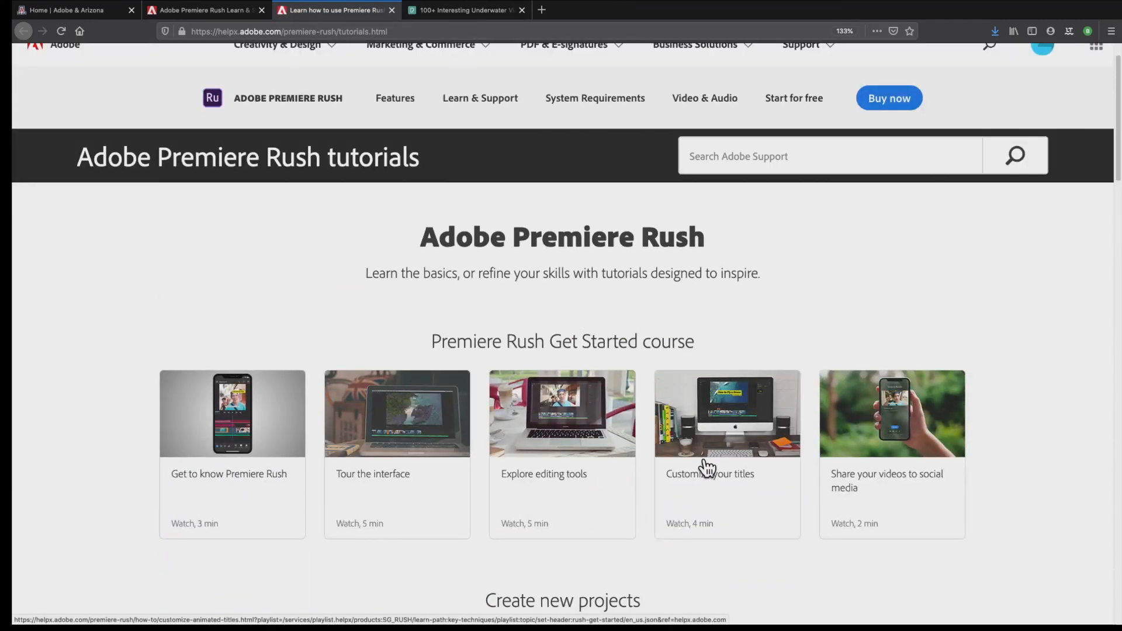
scroll(708, 467, down, 1)
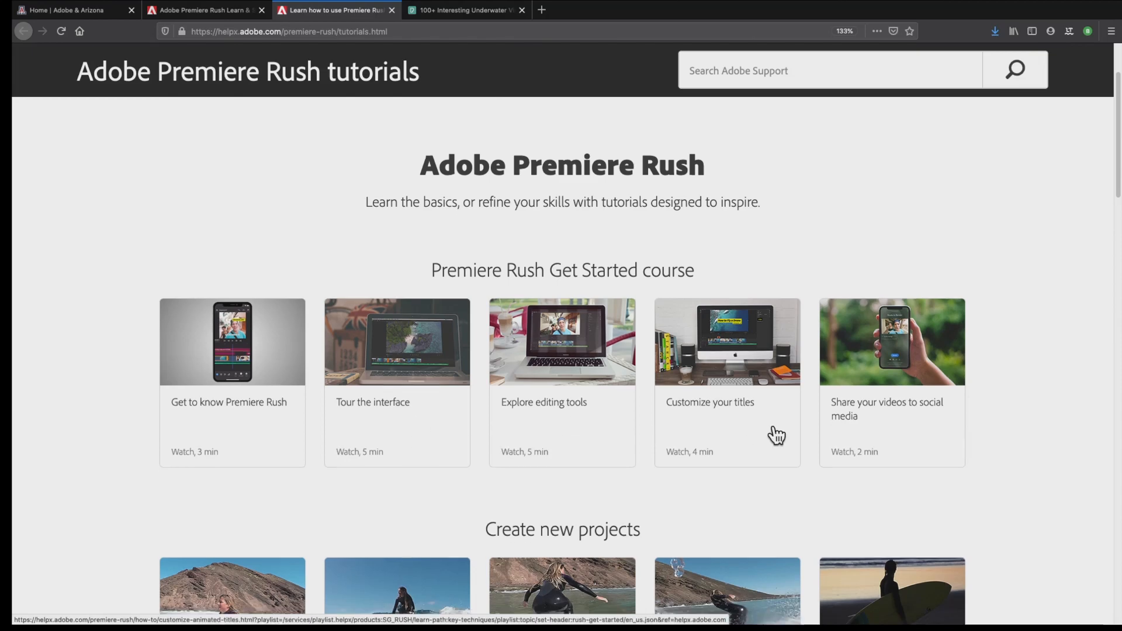
scroll(776, 436, down, 5)
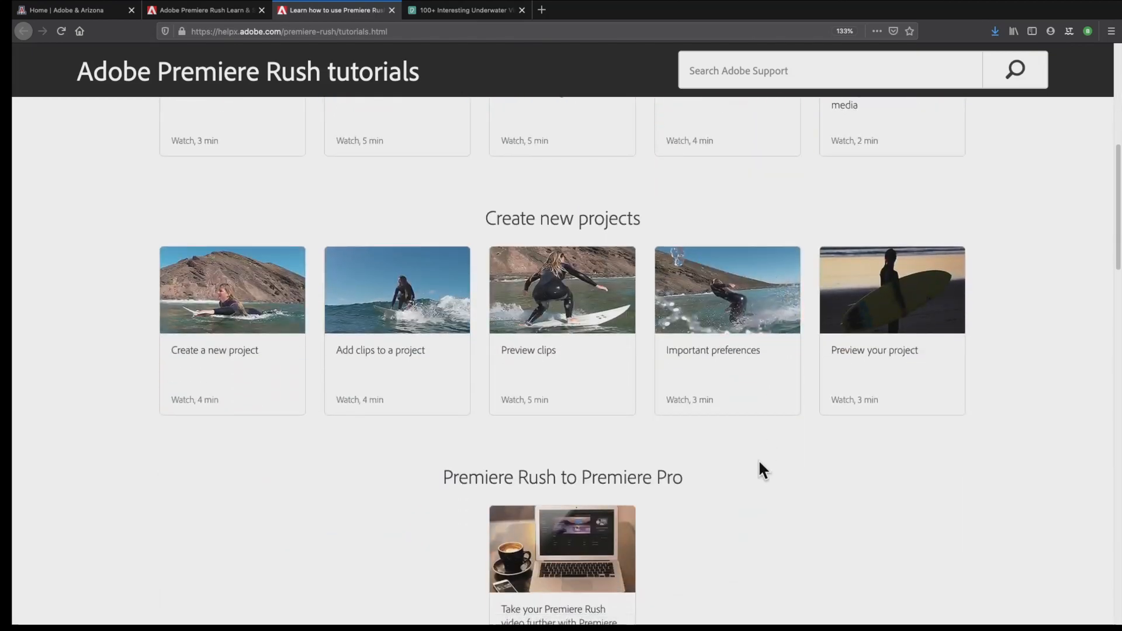
scroll(760, 463, down, 6)
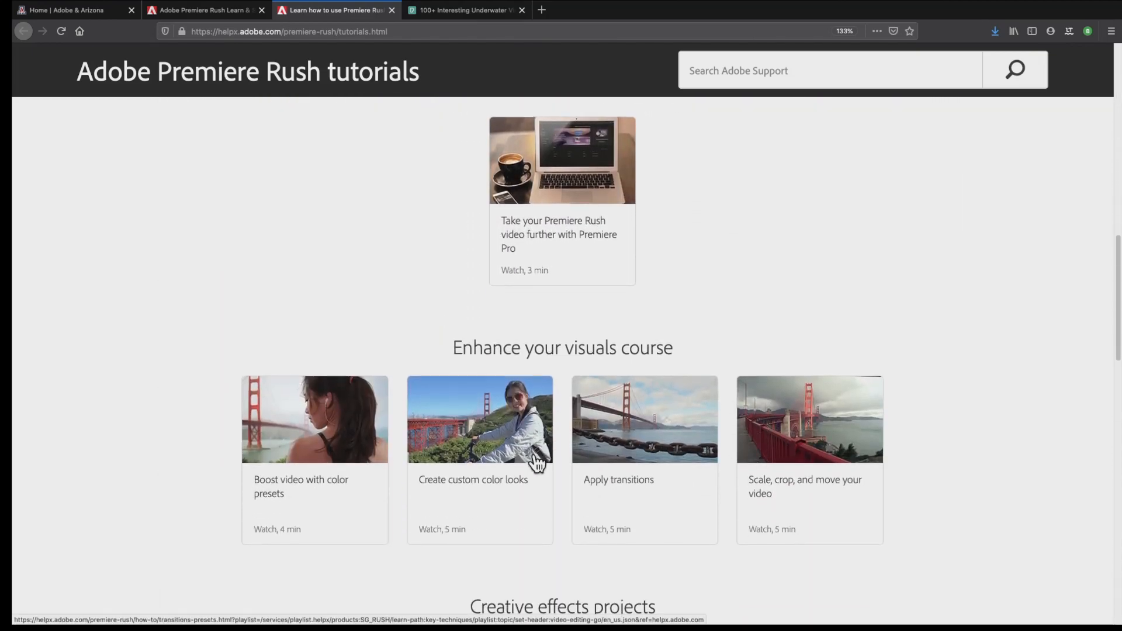
scroll(741, 497, down, 6)
scroll(741, 494, up, 17)
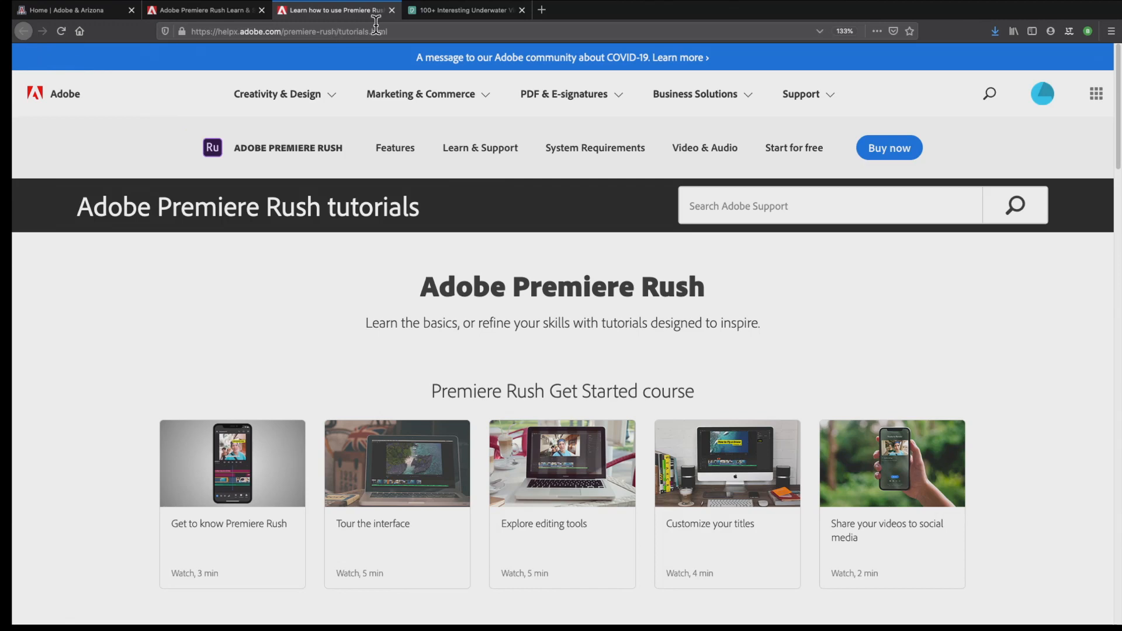
click(393, 10)
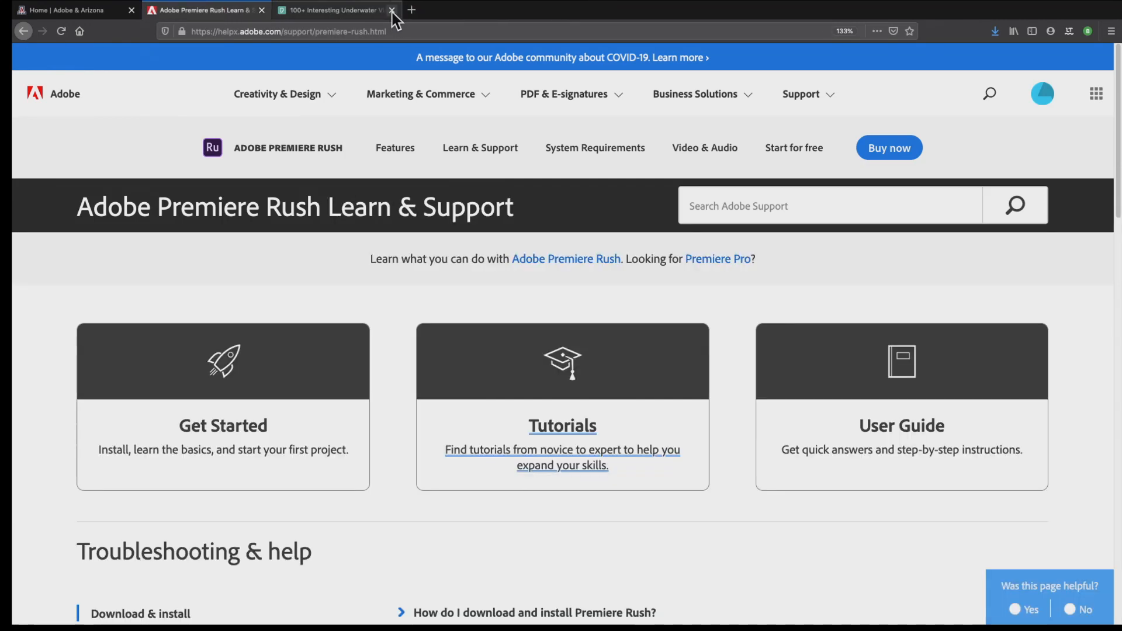
Look through the Training Collection on the Adobe & Arizona site and open the Training Calendar
click(89, 12)
mouse_move(567, 184)
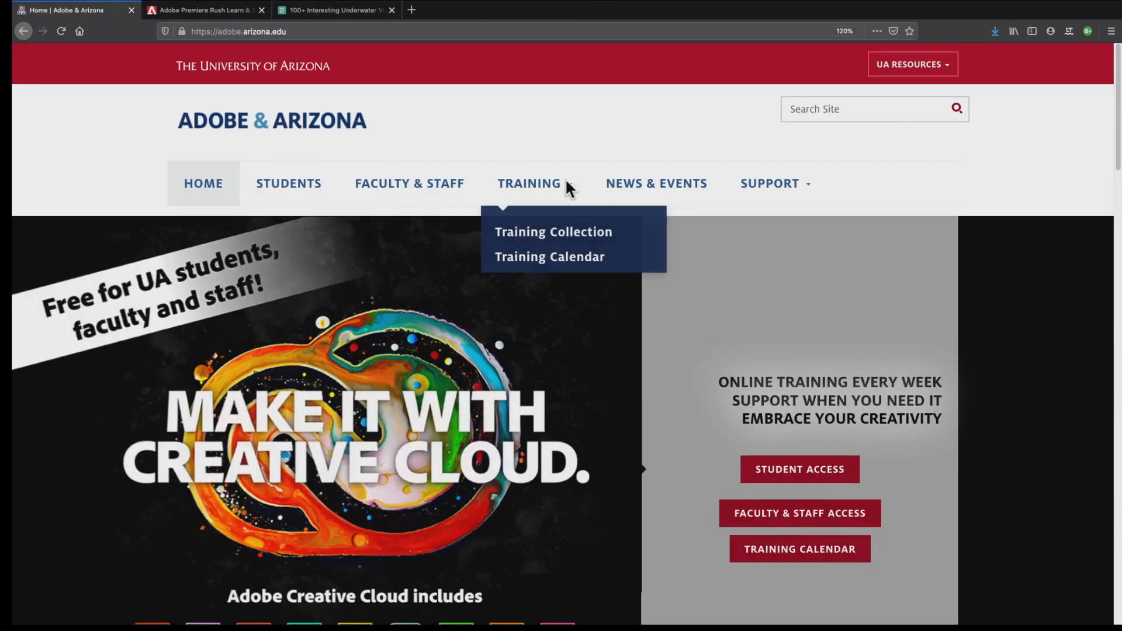
click(594, 237)
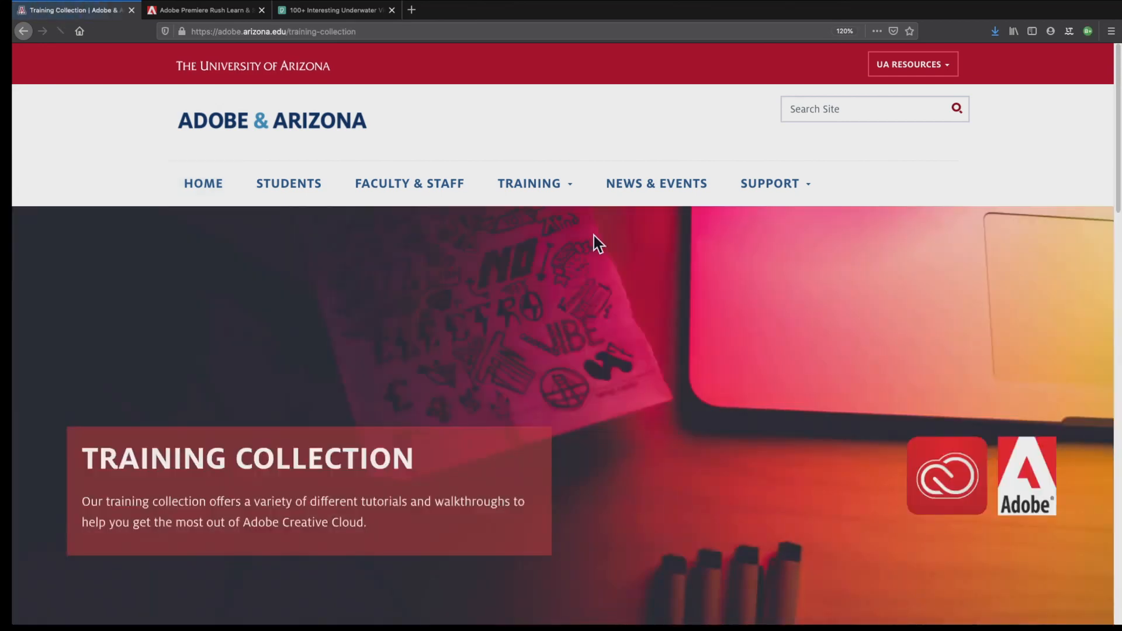
key(ctrl+Up)
click(593, 464)
scroll(566, 434, down, 10)
scroll(559, 331, up, 10)
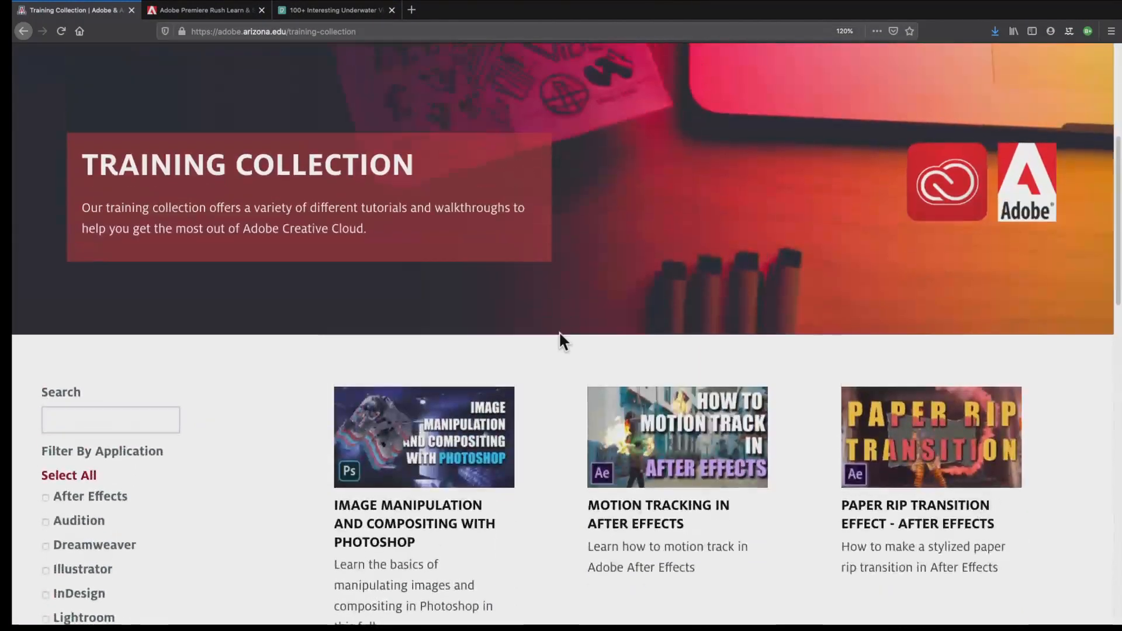
scroll(549, 442, up, 4)
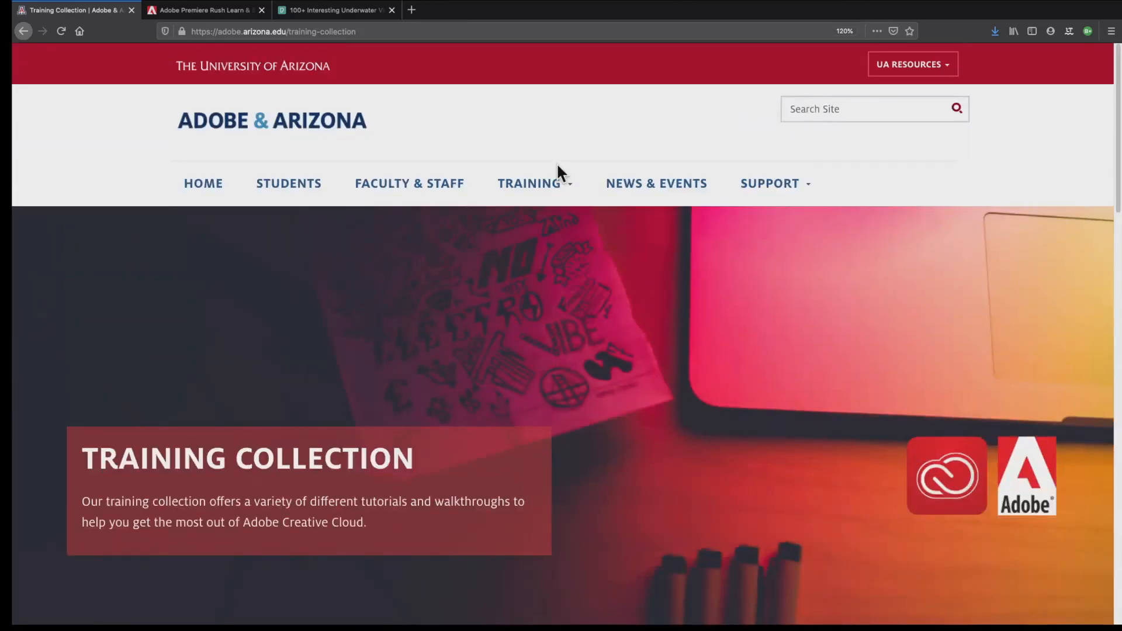
click(567, 262)
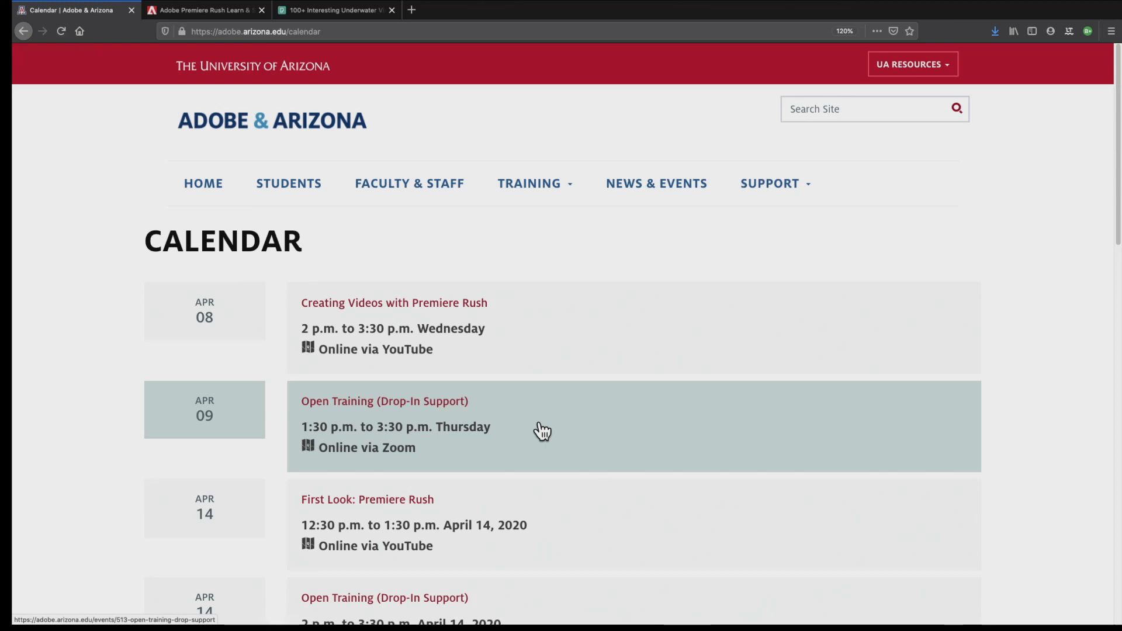
Switch to Premiere Rush to view the project, then return to the Training Calendar page in Firefox
key(ctrl+Left)
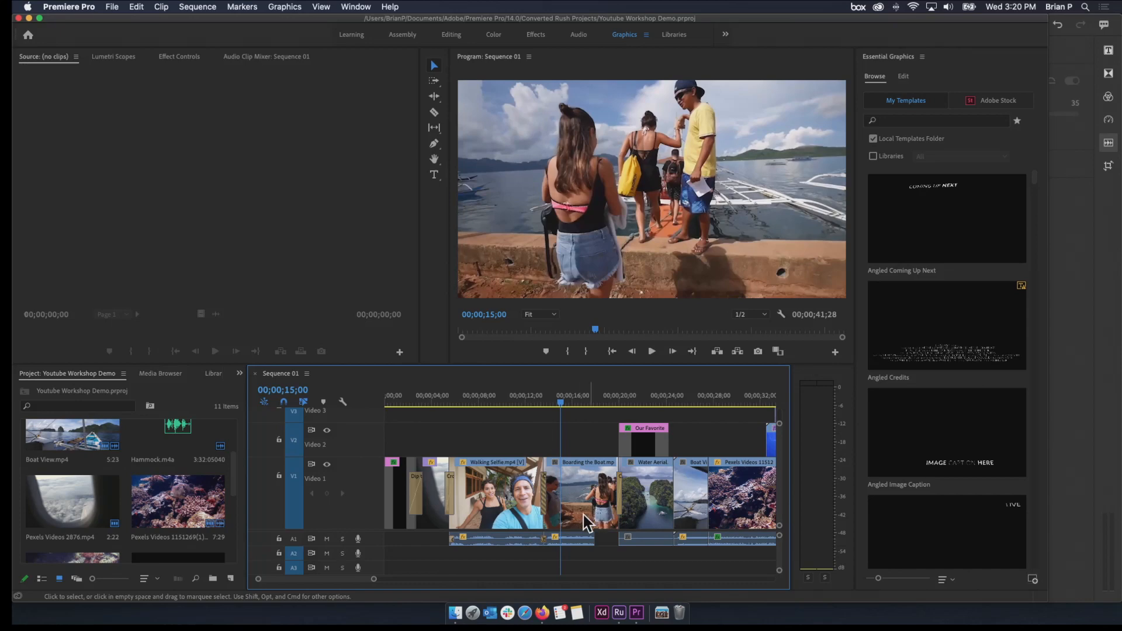
click(619, 614)
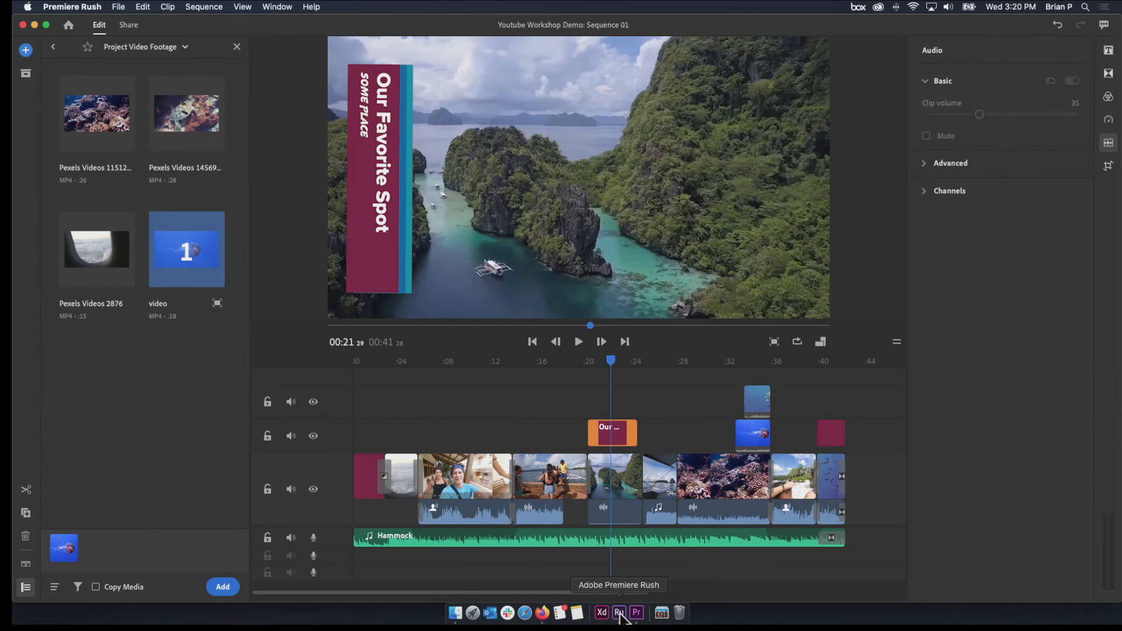
key(ctrl+Right)
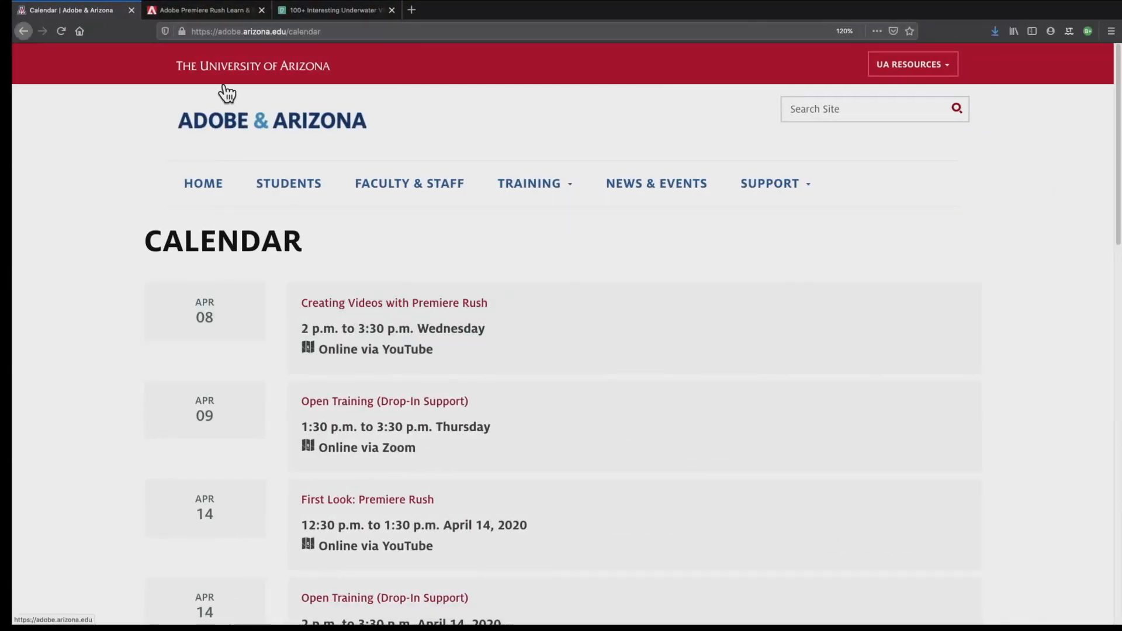